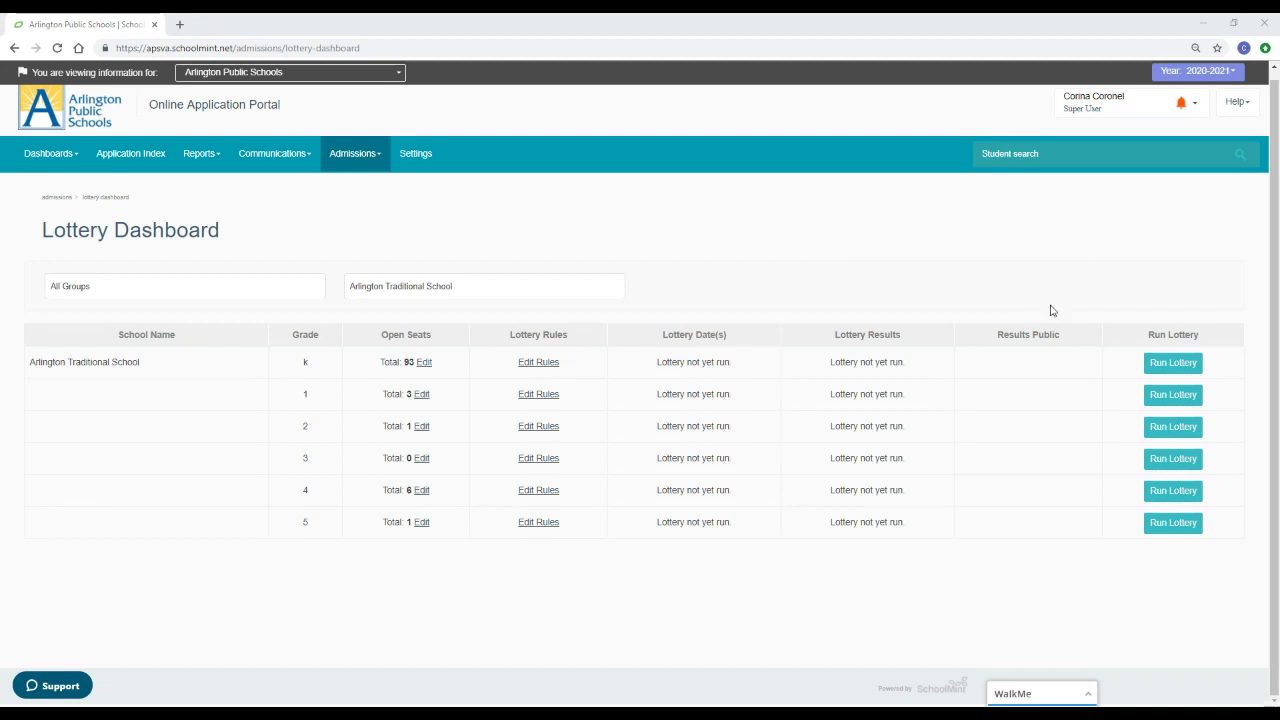
Step: Run and confirm the kindergarten lottery for Arlington Traditional School
{"action": "left_click", "coordinate": [1175, 366]}
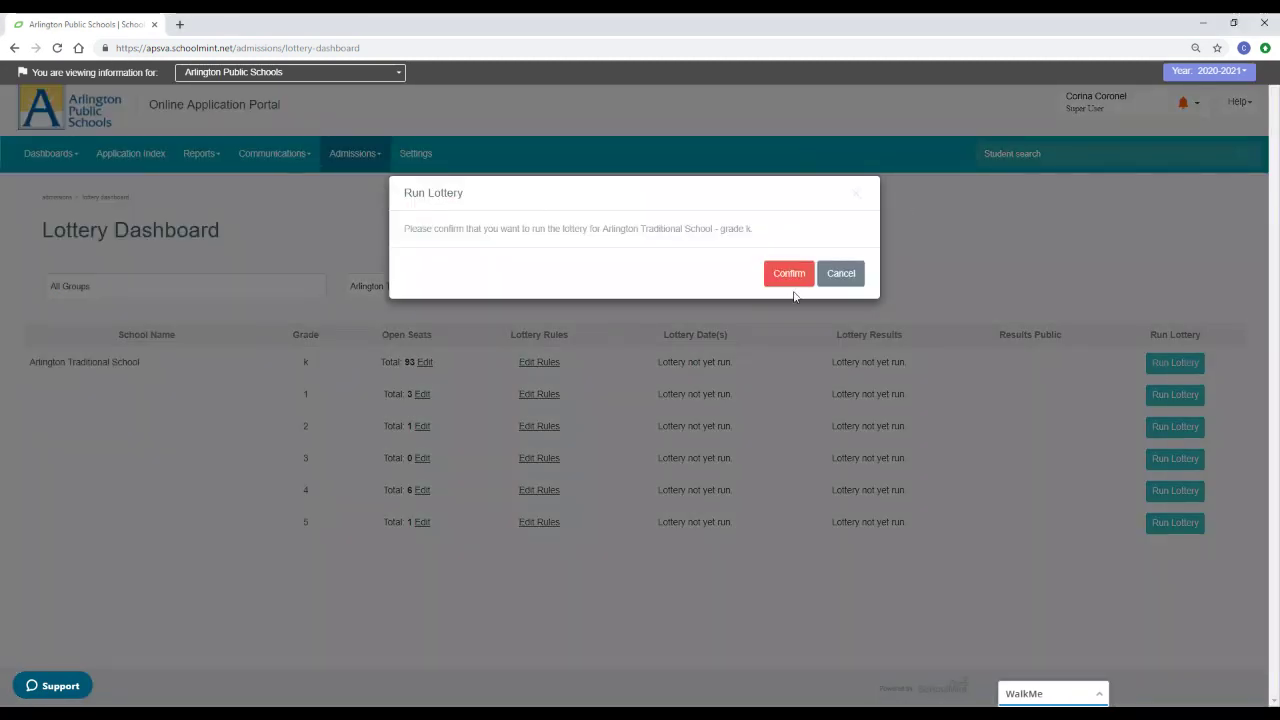
{"action": "left_click", "coordinate": [796, 273]}
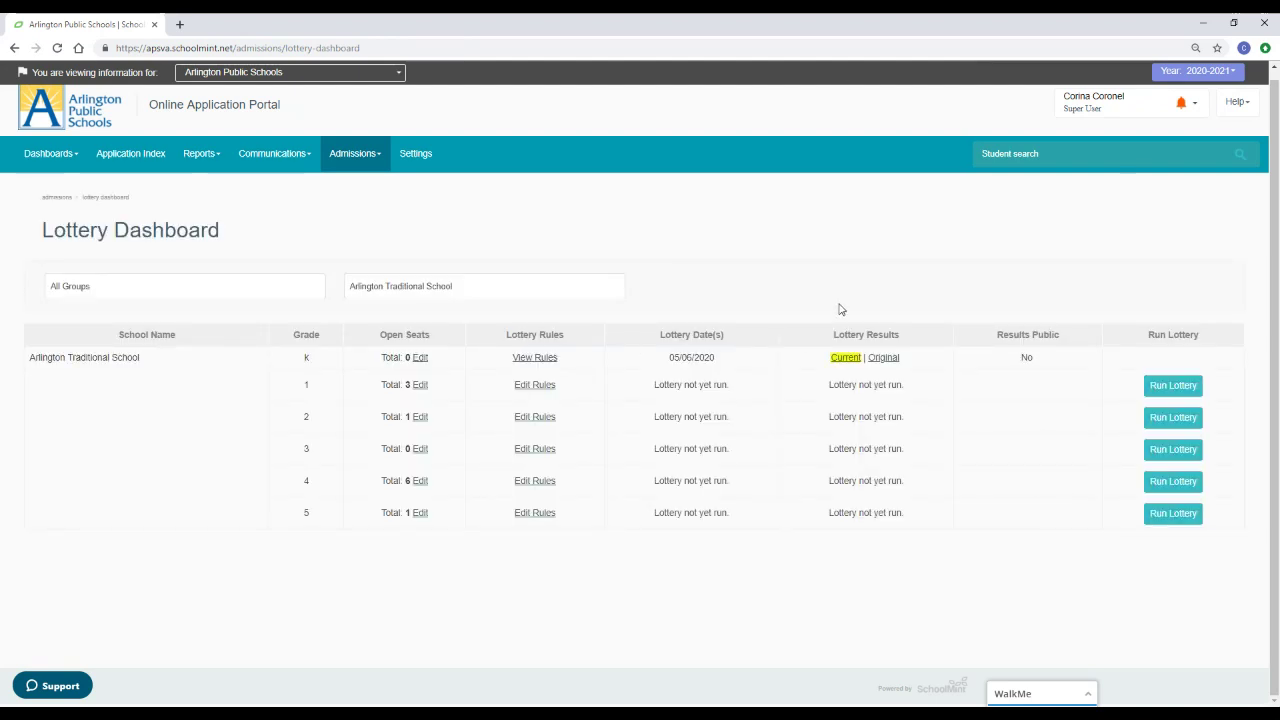
Step: Open the current kindergarten lottery results and review lottery order, resulting status and priority through to the last page
{"action": "left_click", "coordinate": [845, 358]}
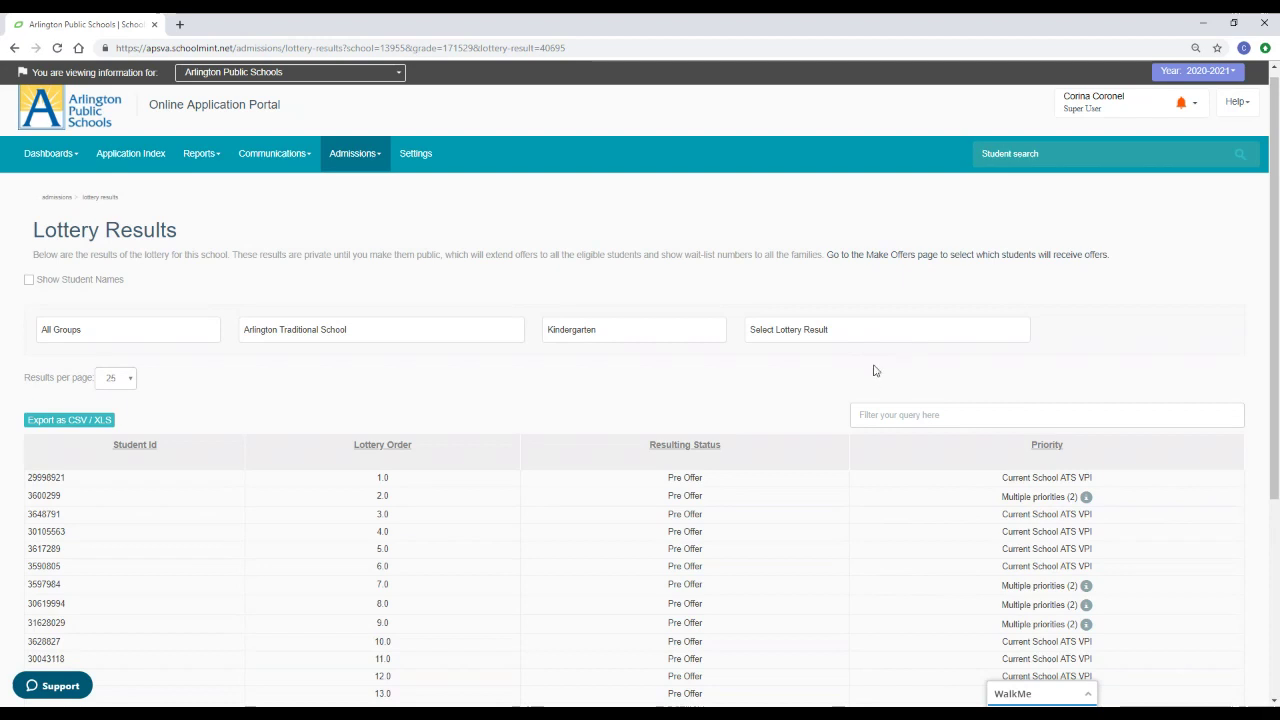
{"action": "scroll", "coordinate": [855, 347], "scroll_direction": "down", "scroll_amount": 3}
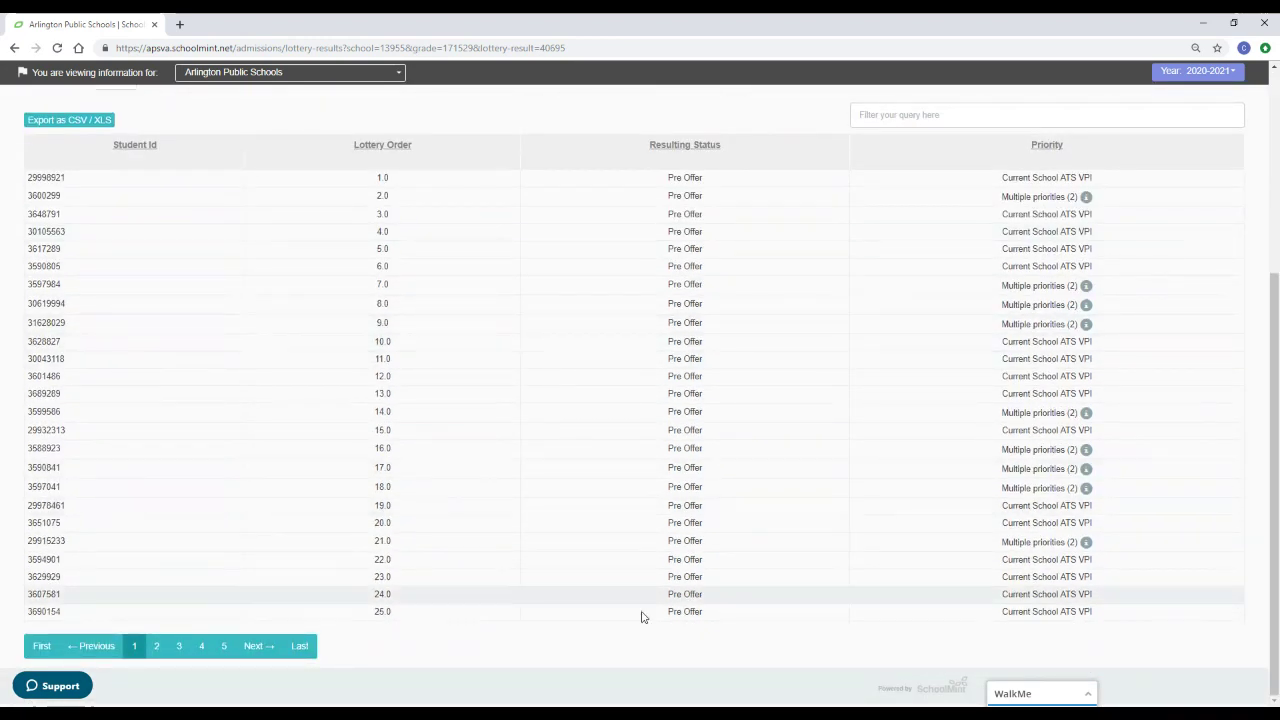
{"action": "left_click", "coordinate": [157, 646]}
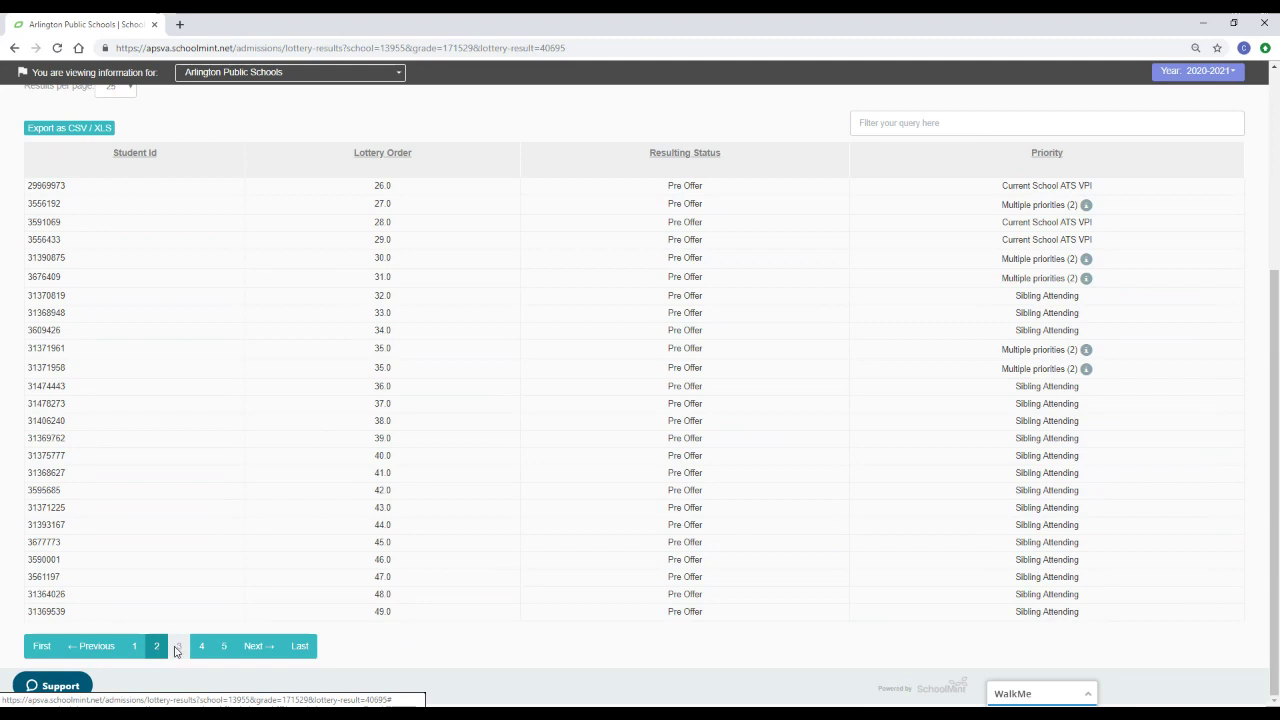
{"action": "left_click", "coordinate": [179, 648]}
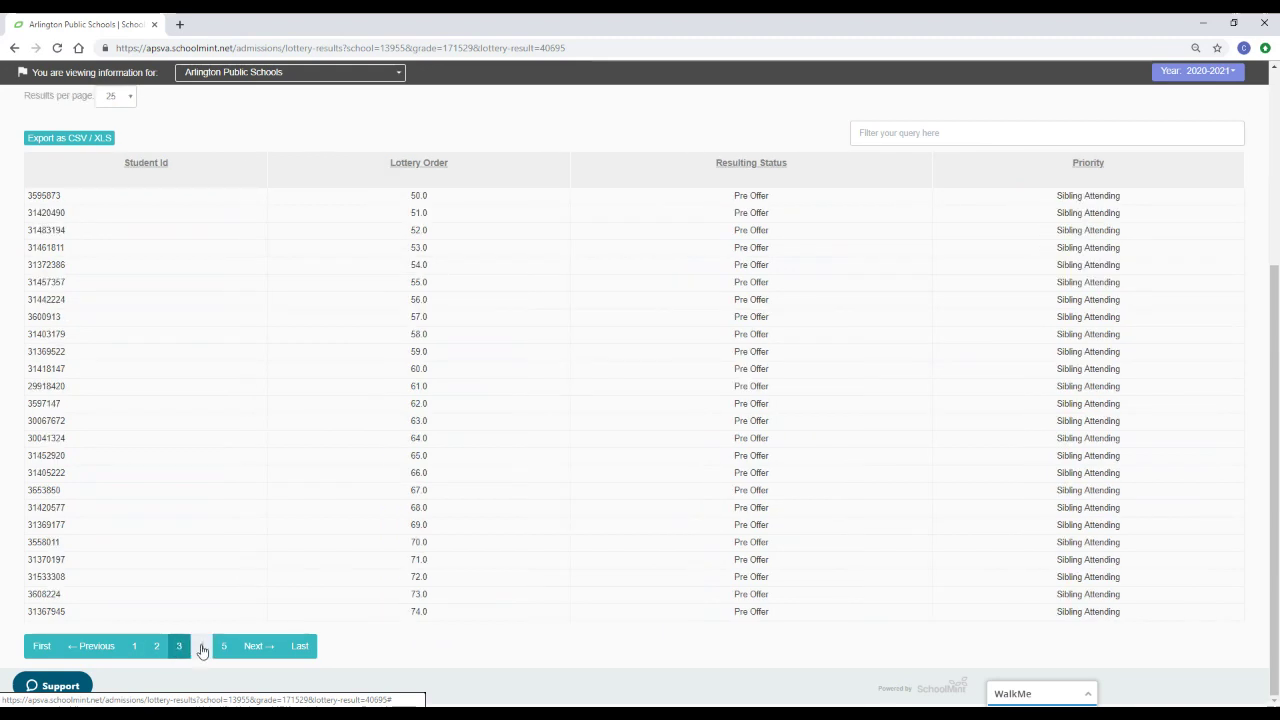
{"action": "left_click", "coordinate": [202, 648]}
{"action": "left_click", "coordinate": [226, 650]}
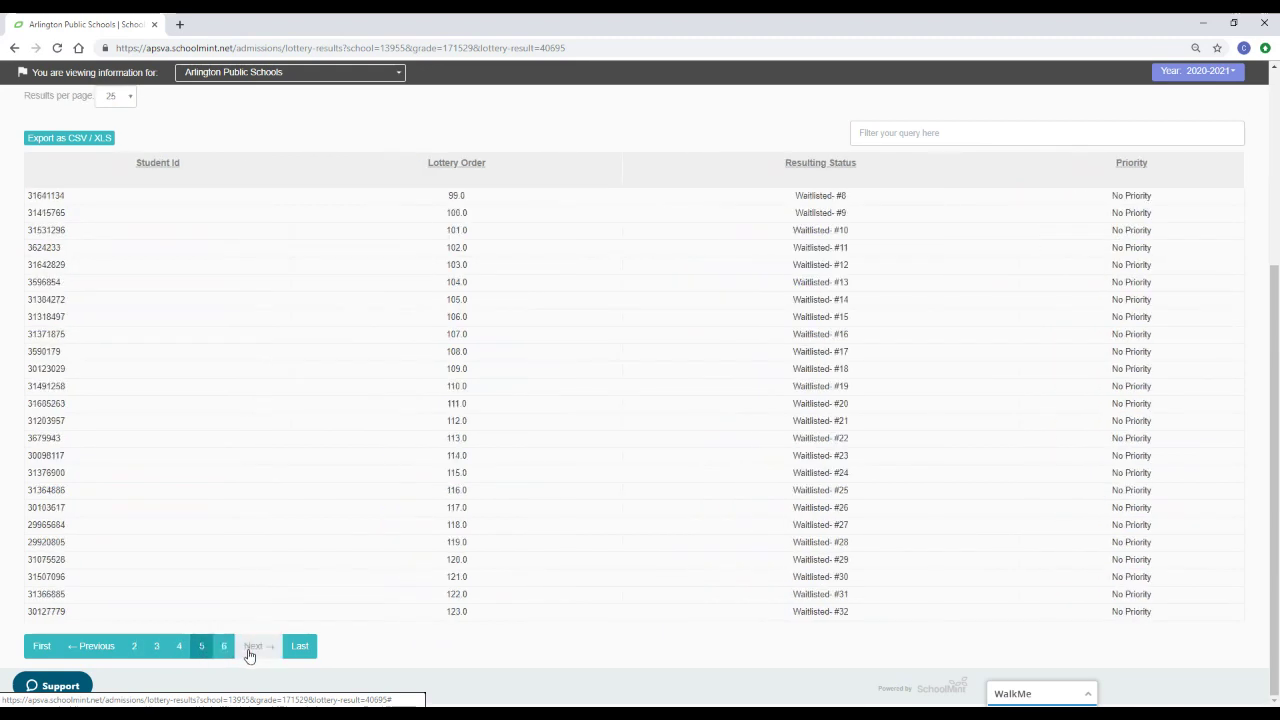
{"action": "left_click", "coordinate": [251, 650]}
{"action": "left_click", "coordinate": [257, 650]}
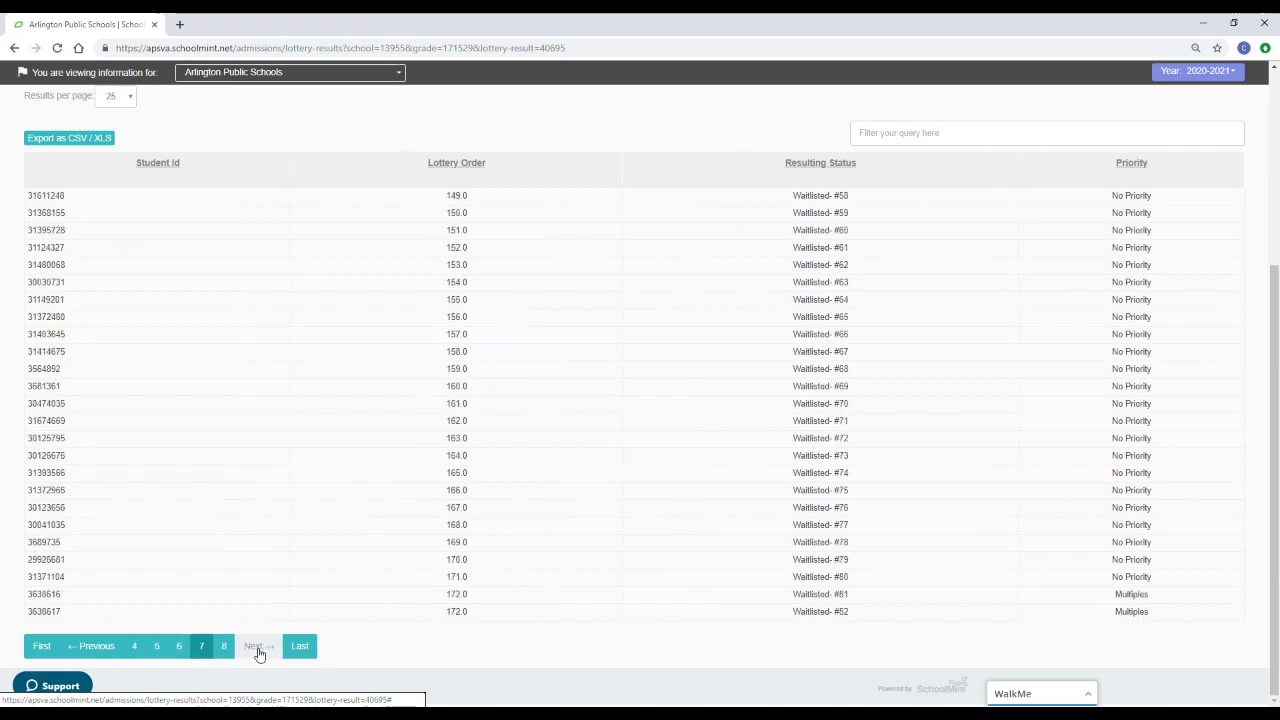
{"action": "left_click", "coordinate": [258, 650]}
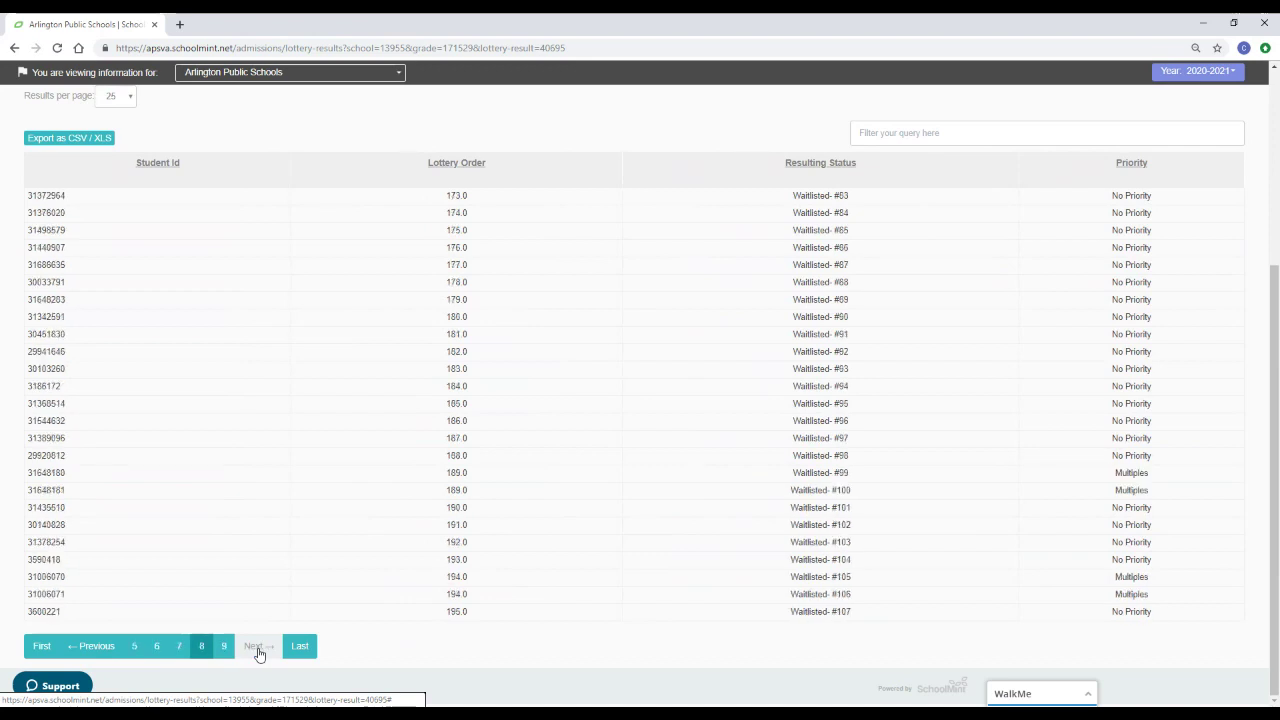
{"action": "left_click", "coordinate": [258, 650]}
{"action": "left_click", "coordinate": [258, 650]}
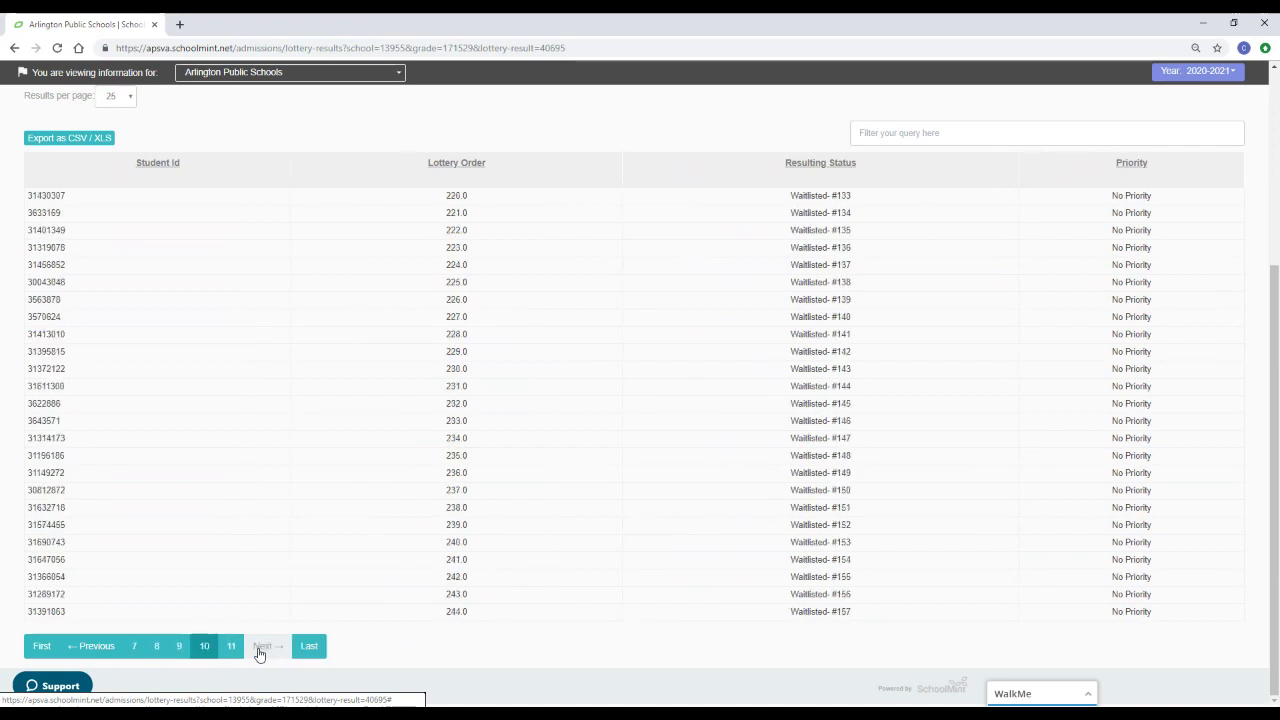
{"action": "left_click", "coordinate": [258, 650]}
{"action": "left_click", "coordinate": [258, 650]}
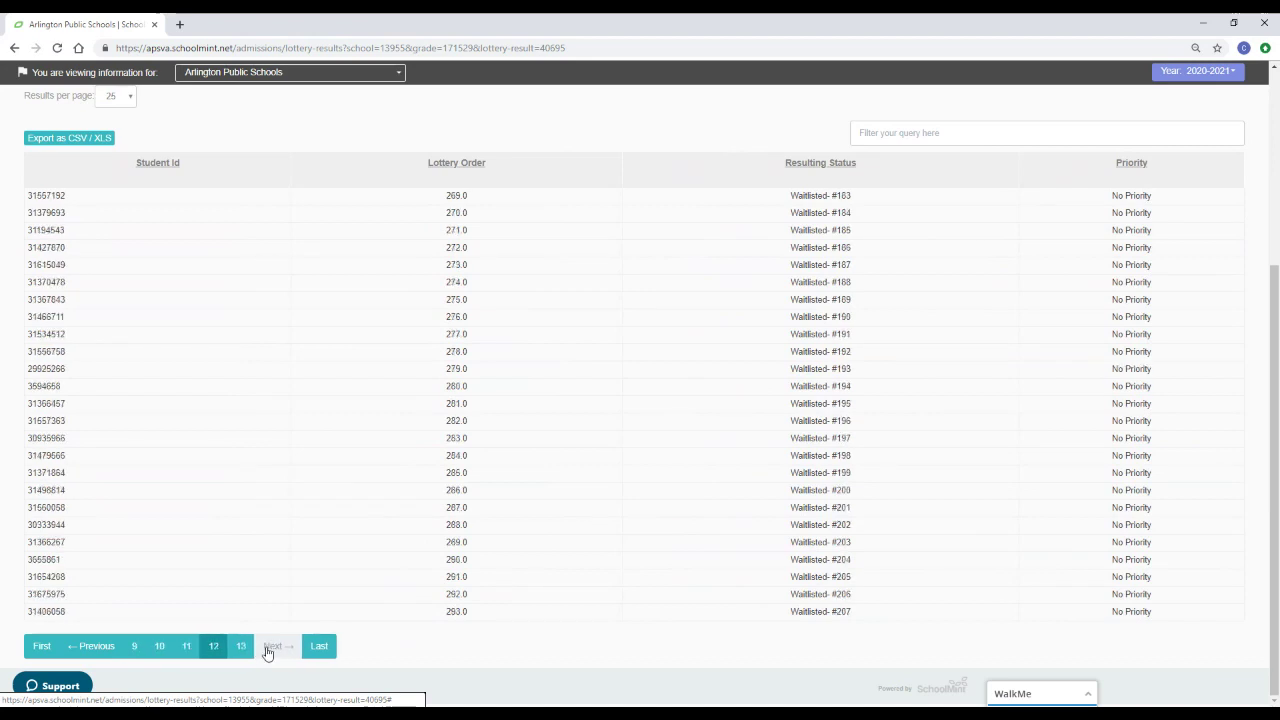
{"action": "left_click", "coordinate": [267, 650]}
{"action": "left_click", "coordinate": [267, 650]}
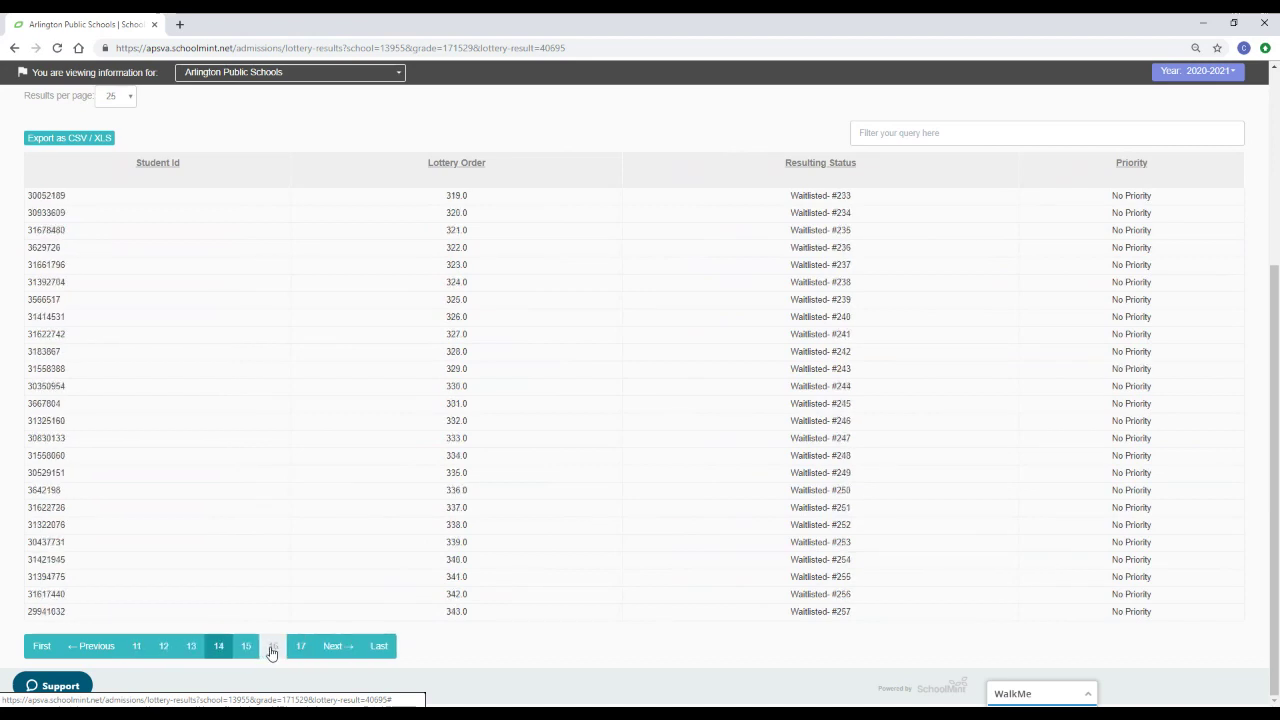
{"action": "left_click", "coordinate": [268, 650]}
{"action": "left_click", "coordinate": [297, 652]}
{"action": "left_click", "coordinate": [289, 652]}
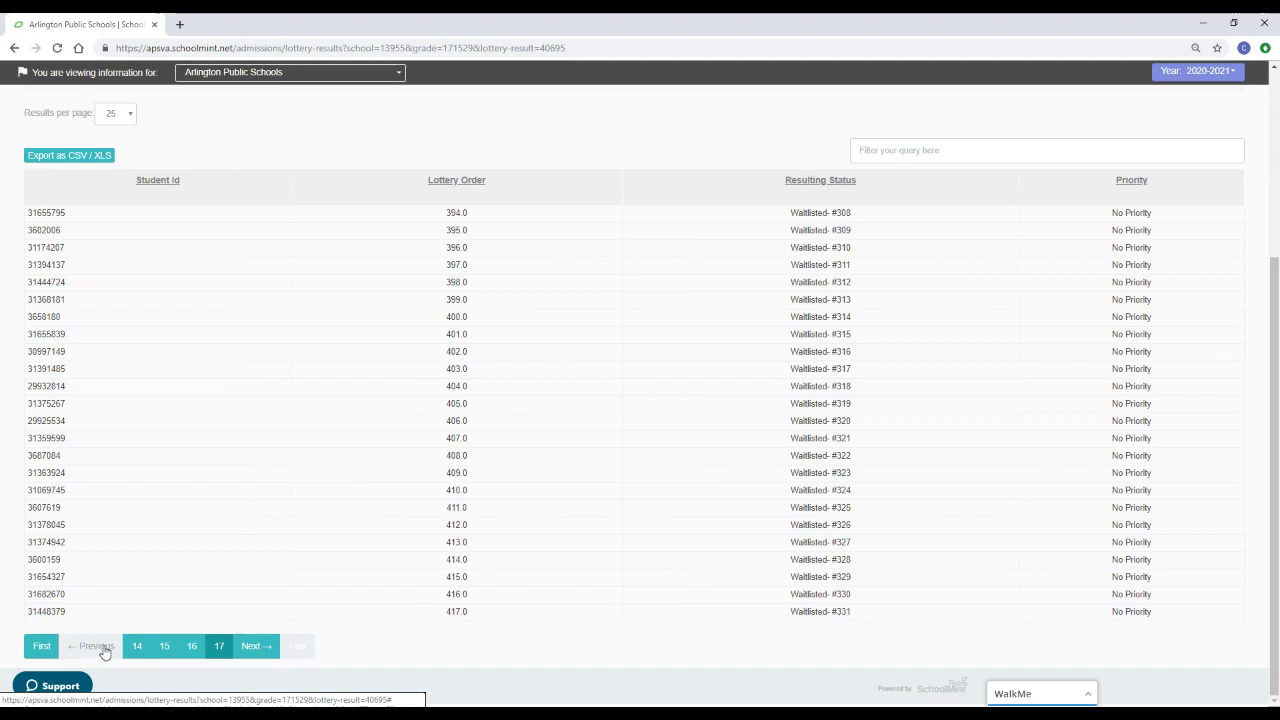
Step: Return to the Lottery Dashboard, filtered to Arlington Traditional School, and run its grade 1 lottery
{"action": "left_click", "coordinate": [14, 47]}
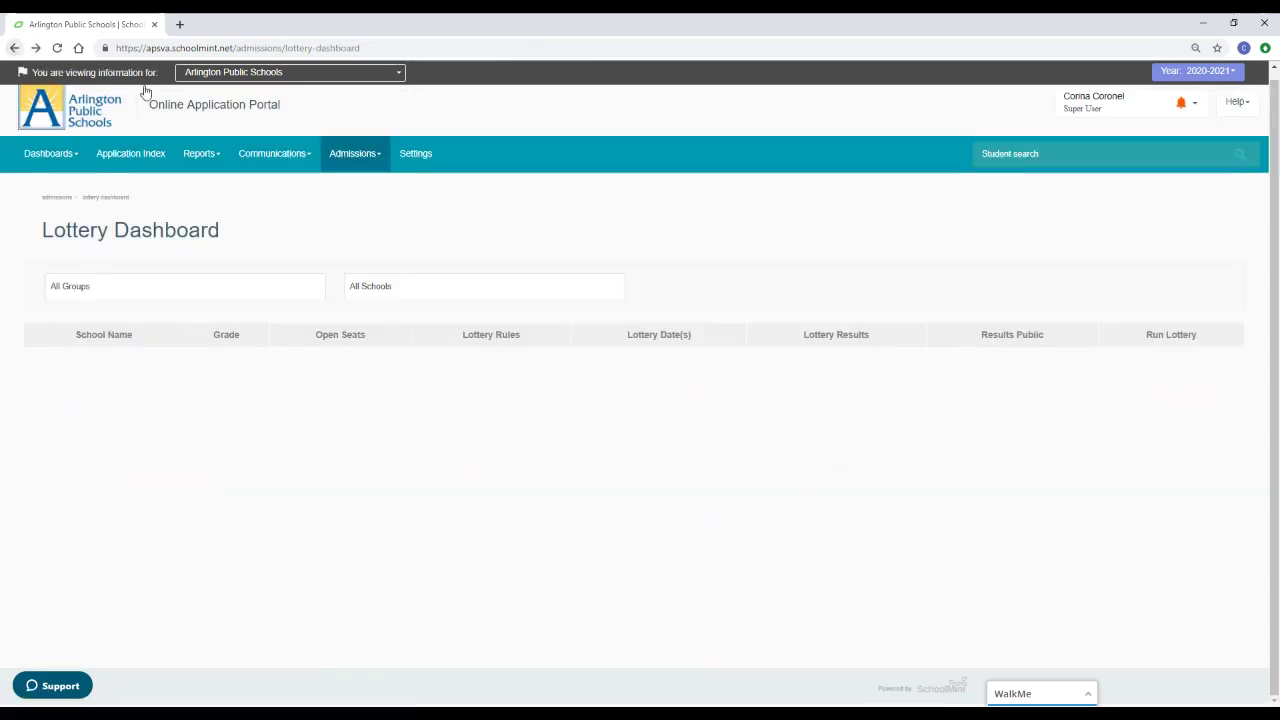
{"action": "left_click", "coordinate": [416, 288]}
{"action": "scroll", "coordinate": [418, 345], "scroll_direction": "down", "scroll_amount": 3}
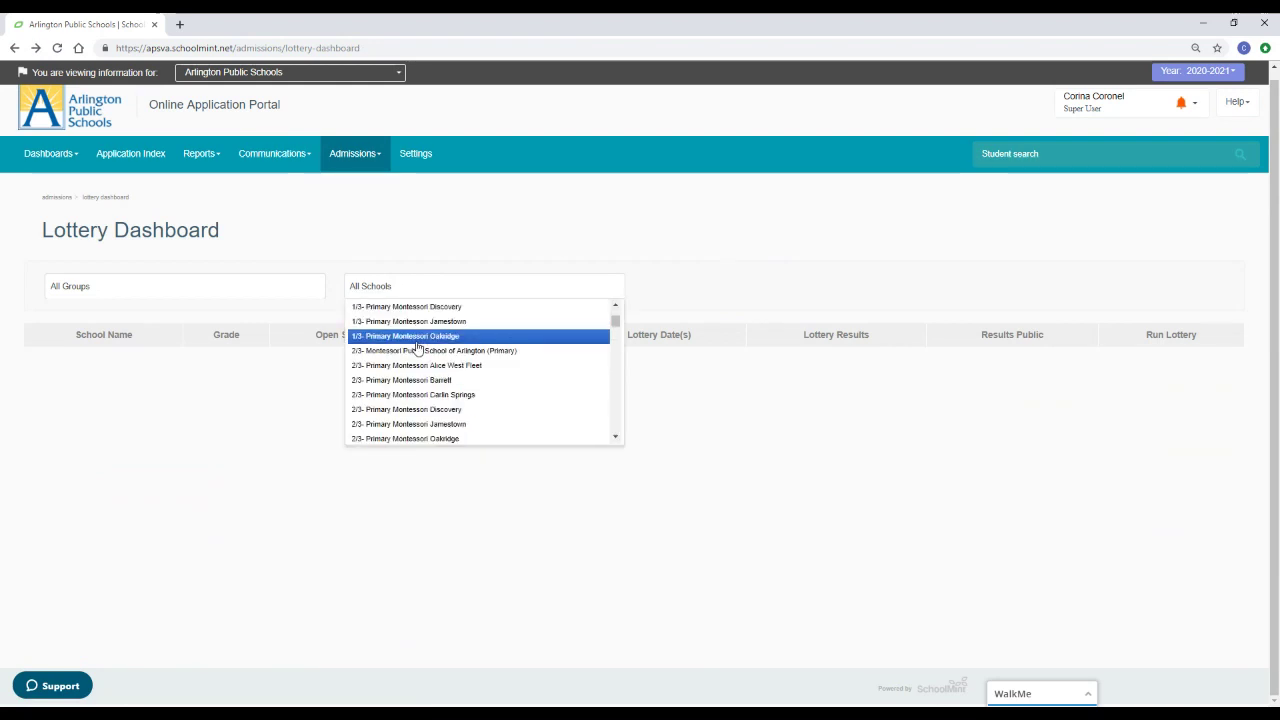
{"action": "left_click", "coordinate": [418, 411]}
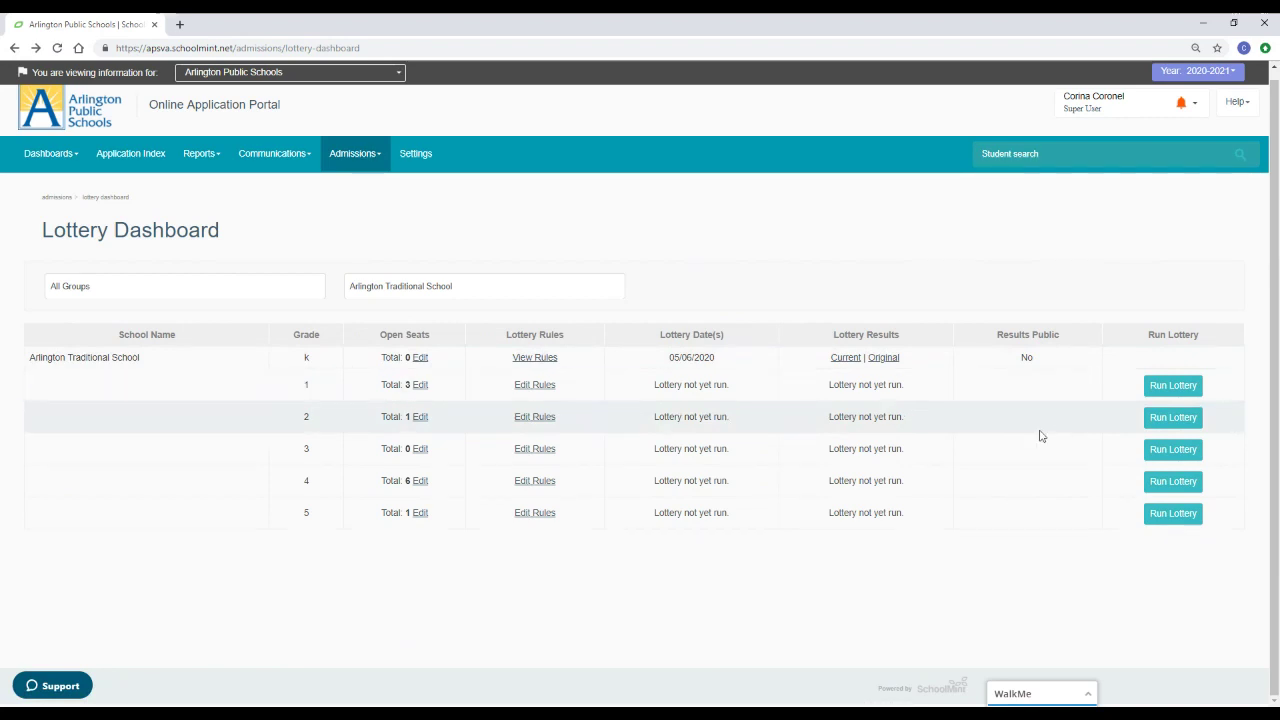
{"action": "left_click", "coordinate": [1173, 388]}
{"action": "left_click", "coordinate": [796, 278]}
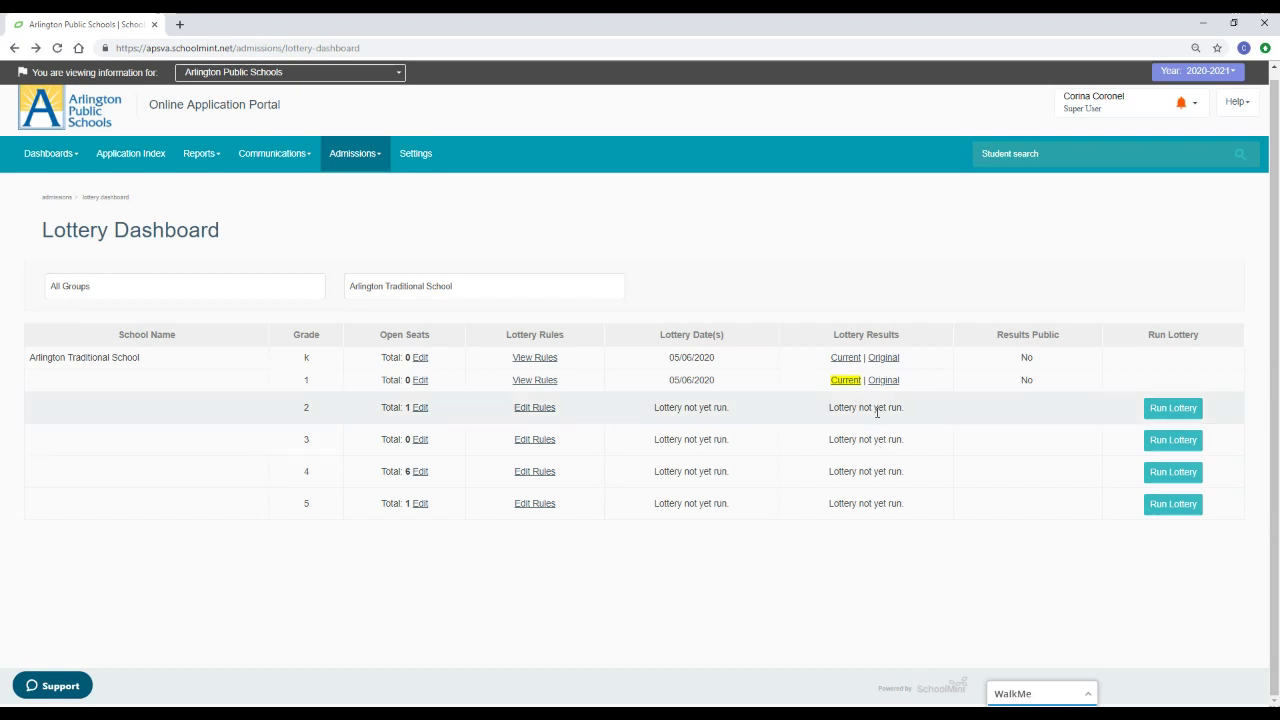
Step: Open the current first-grade lottery results and examine the pre-offers, waitlist positions and priorities through page 6
{"action": "left_click", "coordinate": [845, 380]}
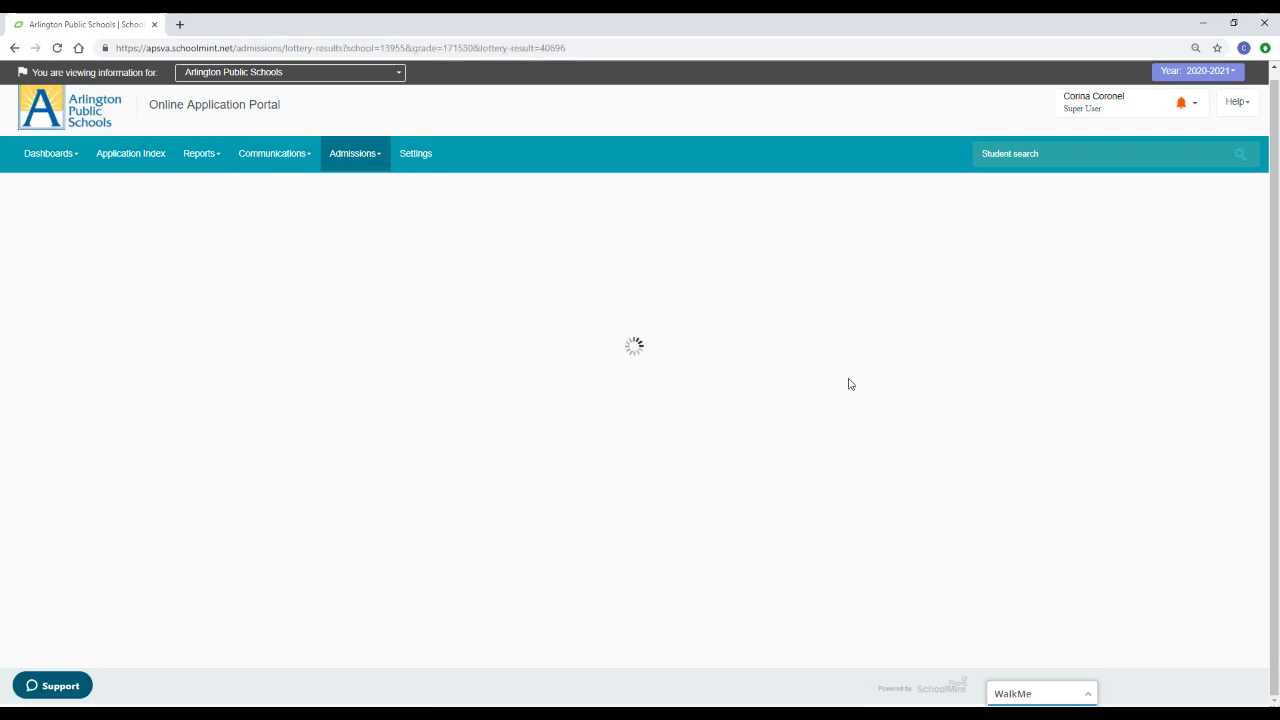
{"action": "scroll", "coordinate": [790, 428], "scroll_direction": "down", "scroll_amount": 2}
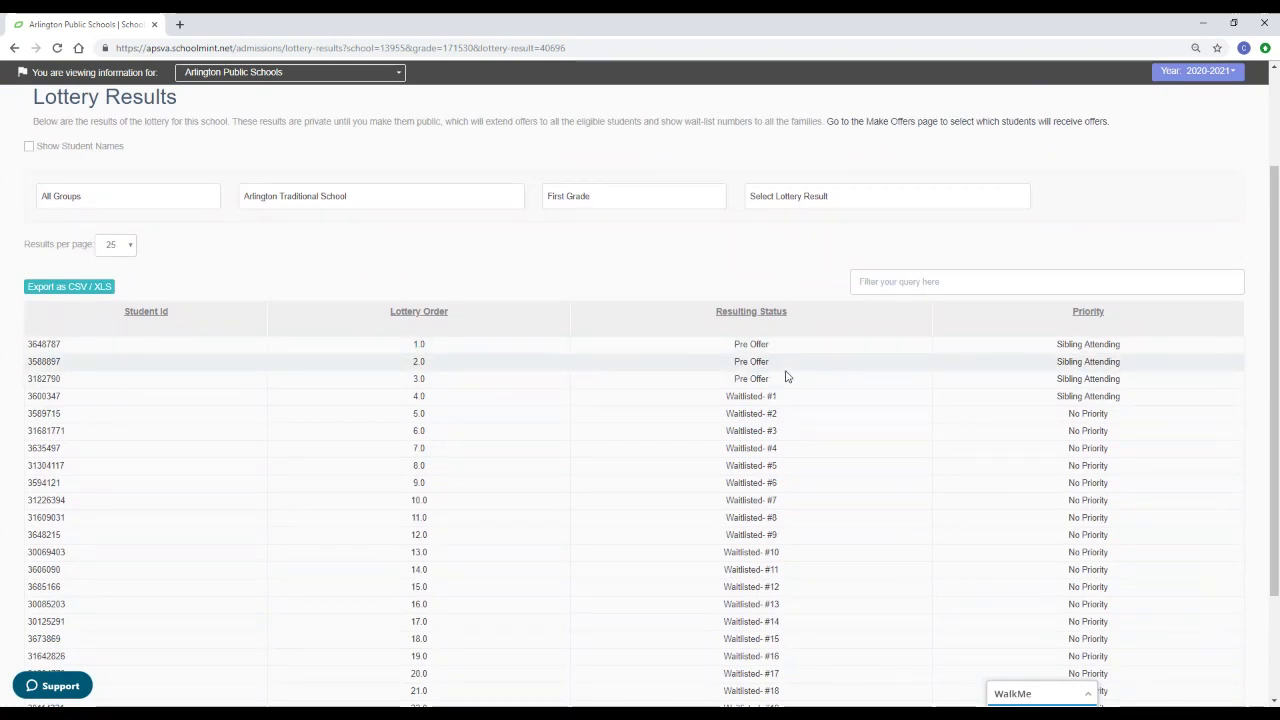
{"action": "scroll", "coordinate": [895, 368], "scroll_direction": "down", "scroll_amount": 1}
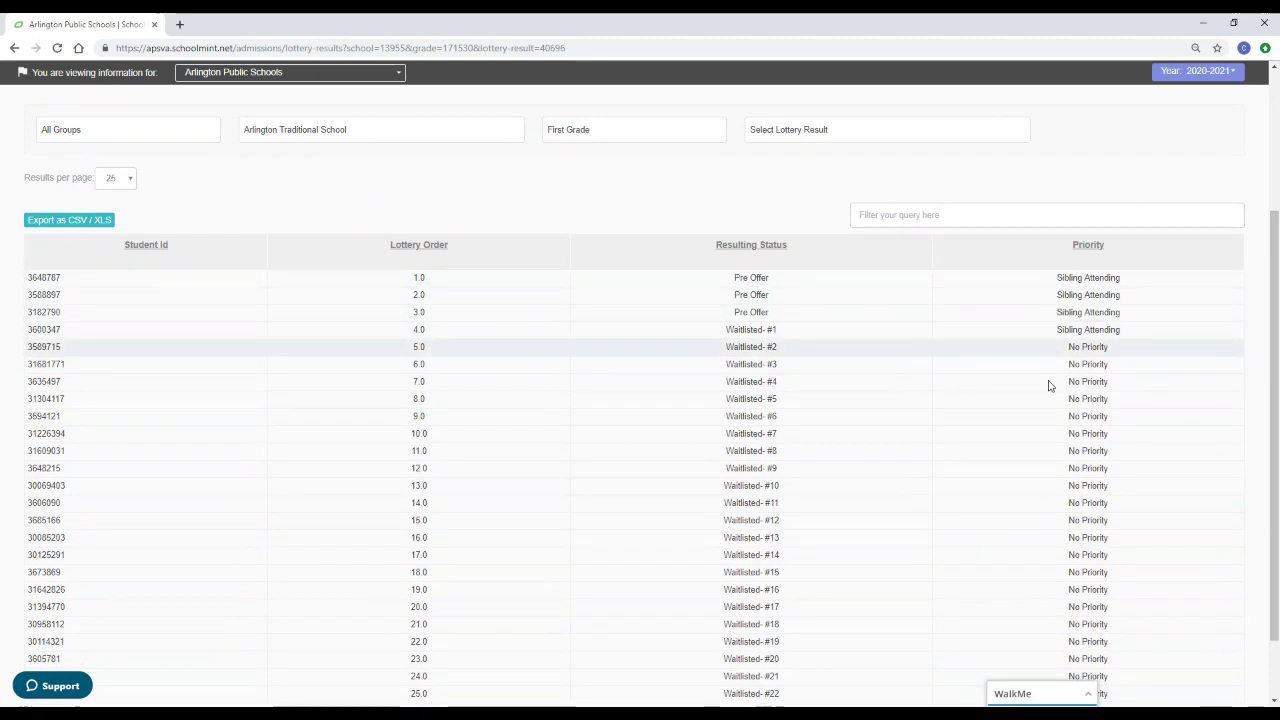
{"action": "scroll", "coordinate": [660, 432], "scroll_direction": "down", "scroll_amount": 1}
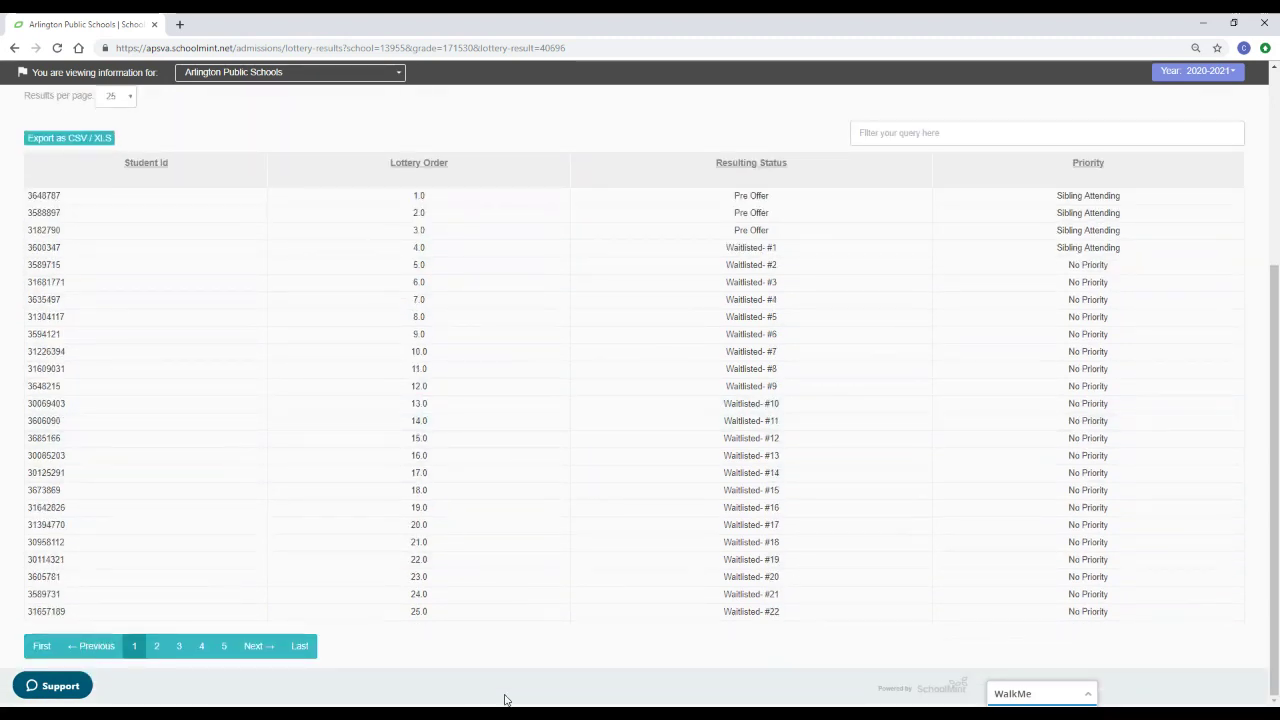
{"action": "left_click", "coordinate": [156, 648]}
{"action": "left_click", "coordinate": [180, 652]}
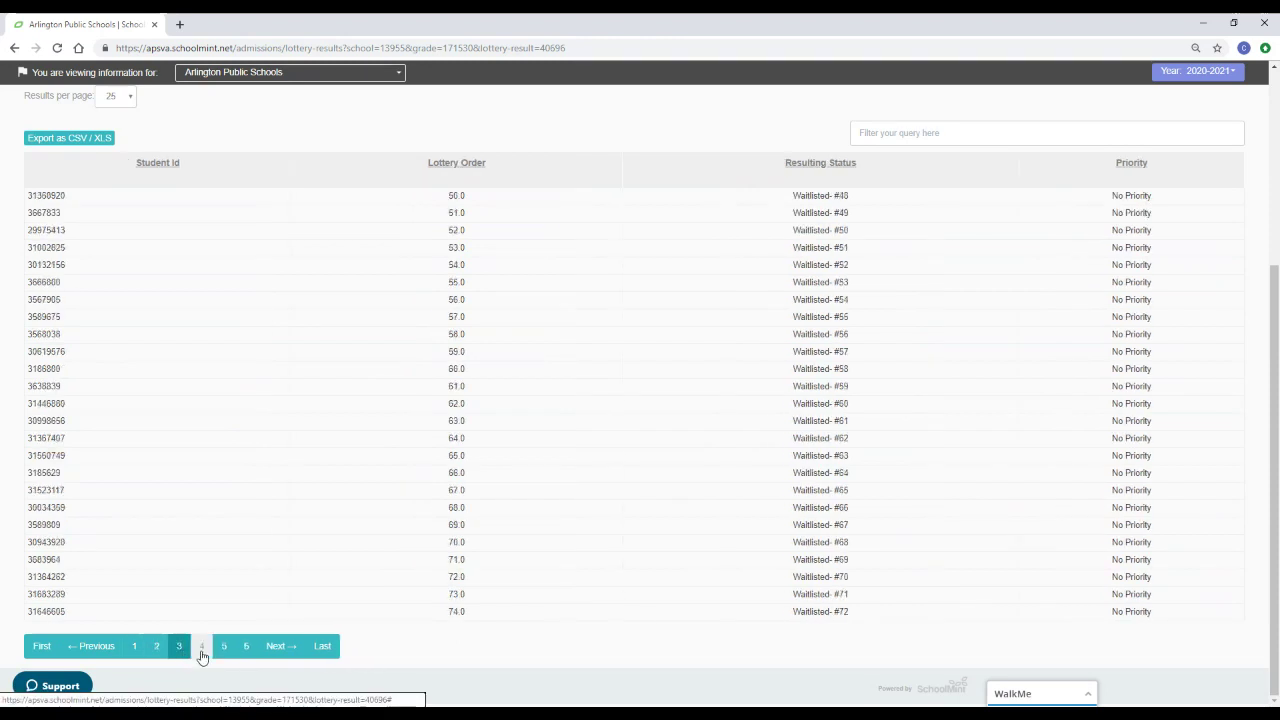
{"action": "left_click", "coordinate": [201, 652]}
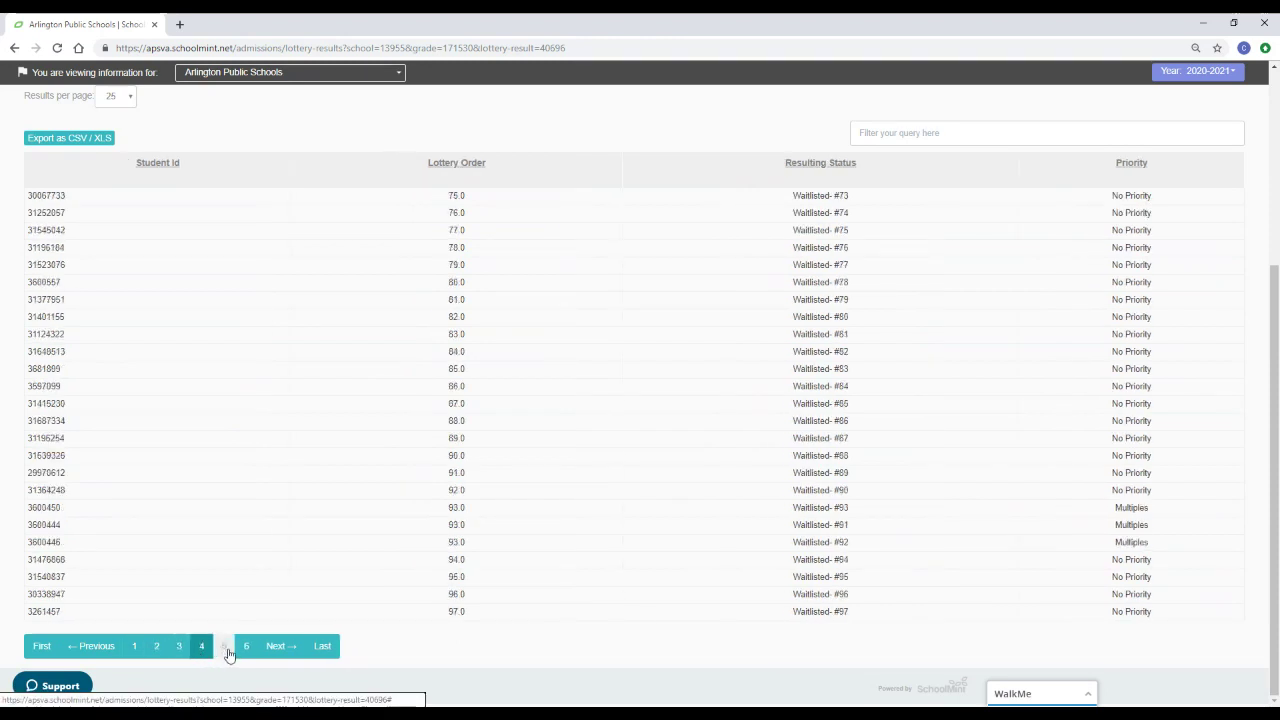
{"action": "left_click", "coordinate": [226, 648]}
{"action": "left_click", "coordinate": [249, 651]}
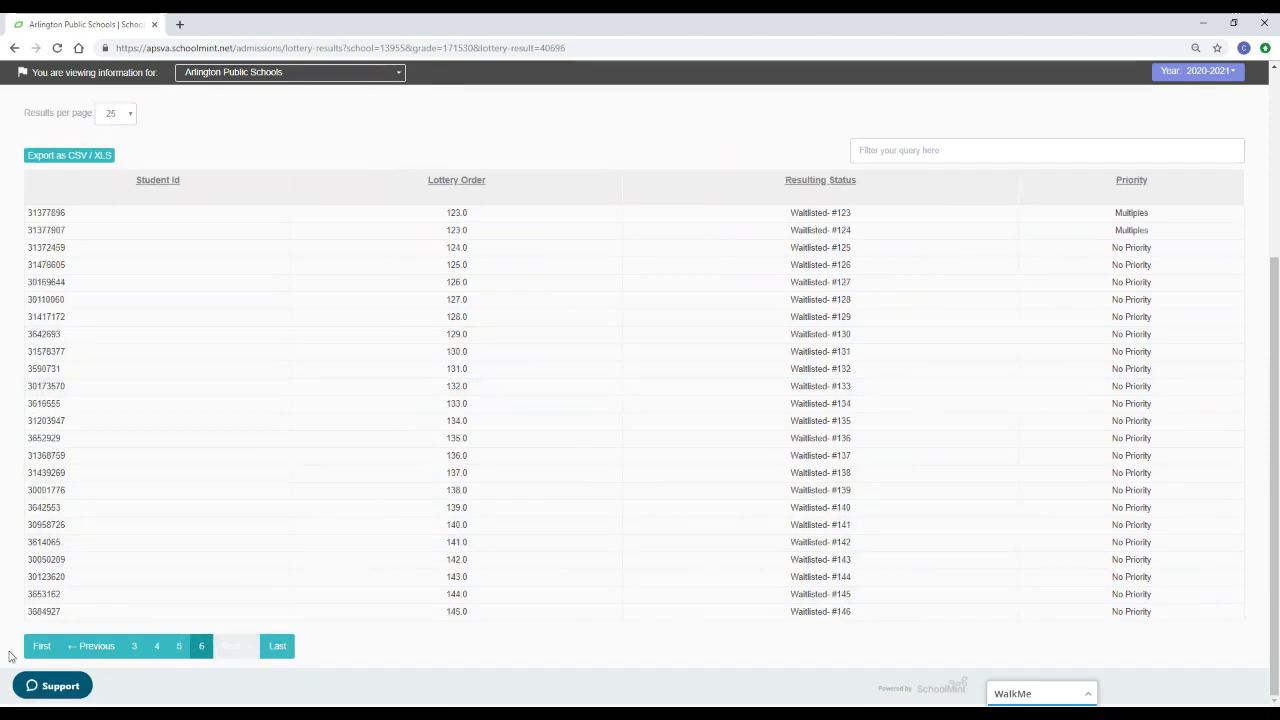
{"action": "scroll", "coordinate": [151, 358], "scroll_direction": "up", "scroll_amount": 5}
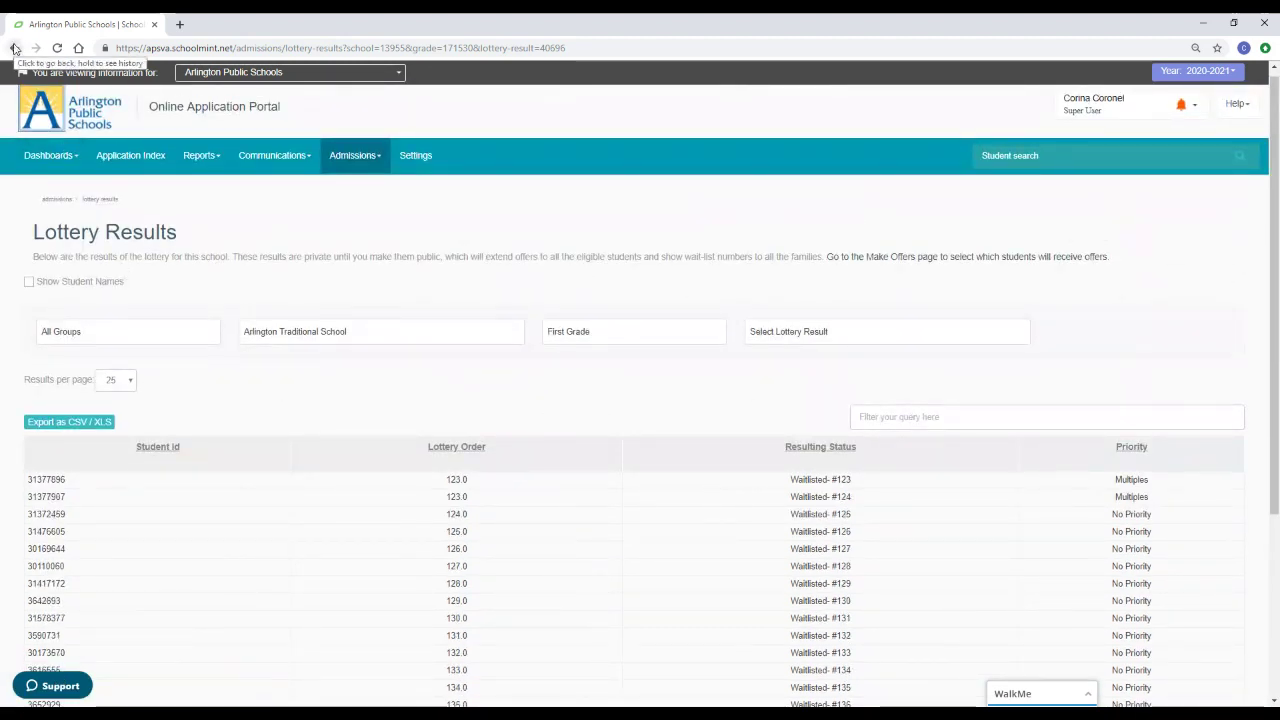
Step: Go back to the Lottery Dashboard, select Arlington Traditional School again and run the grade 2 lottery
{"action": "left_click", "coordinate": [14, 49]}
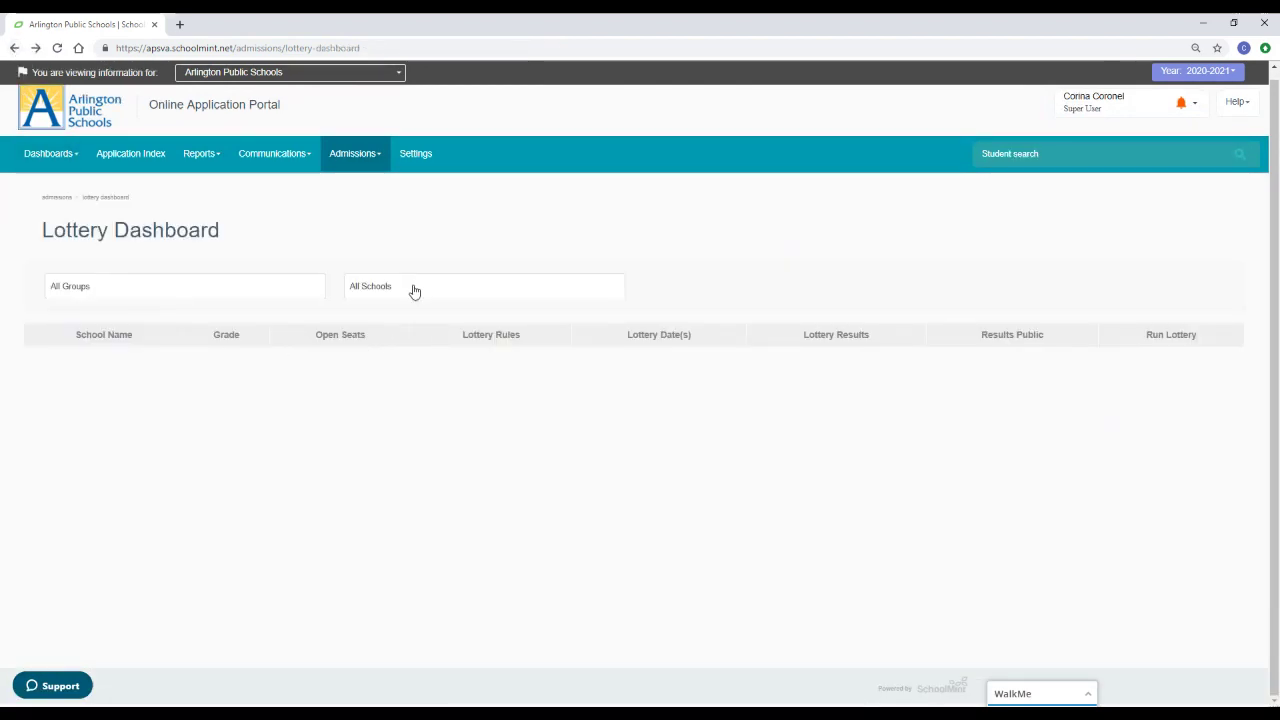
{"action": "left_click", "coordinate": [416, 291]}
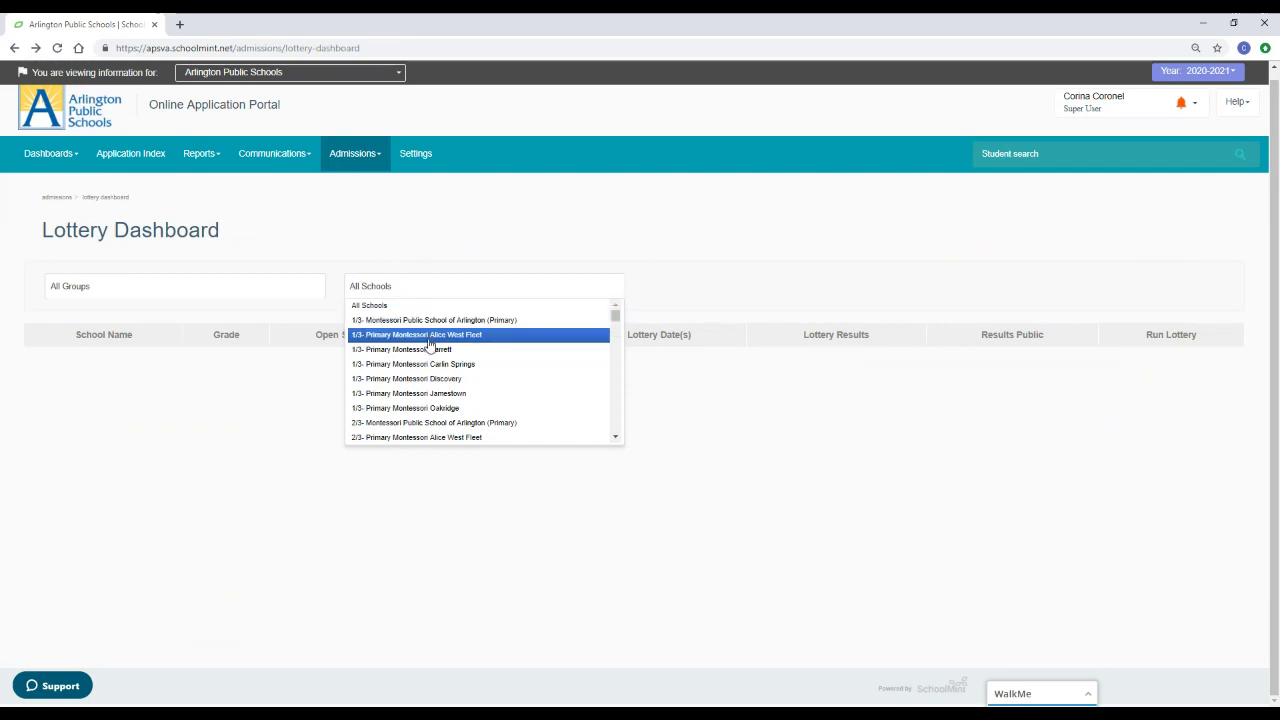
{"action": "scroll", "coordinate": [428, 345], "scroll_direction": "down", "scroll_amount": 3}
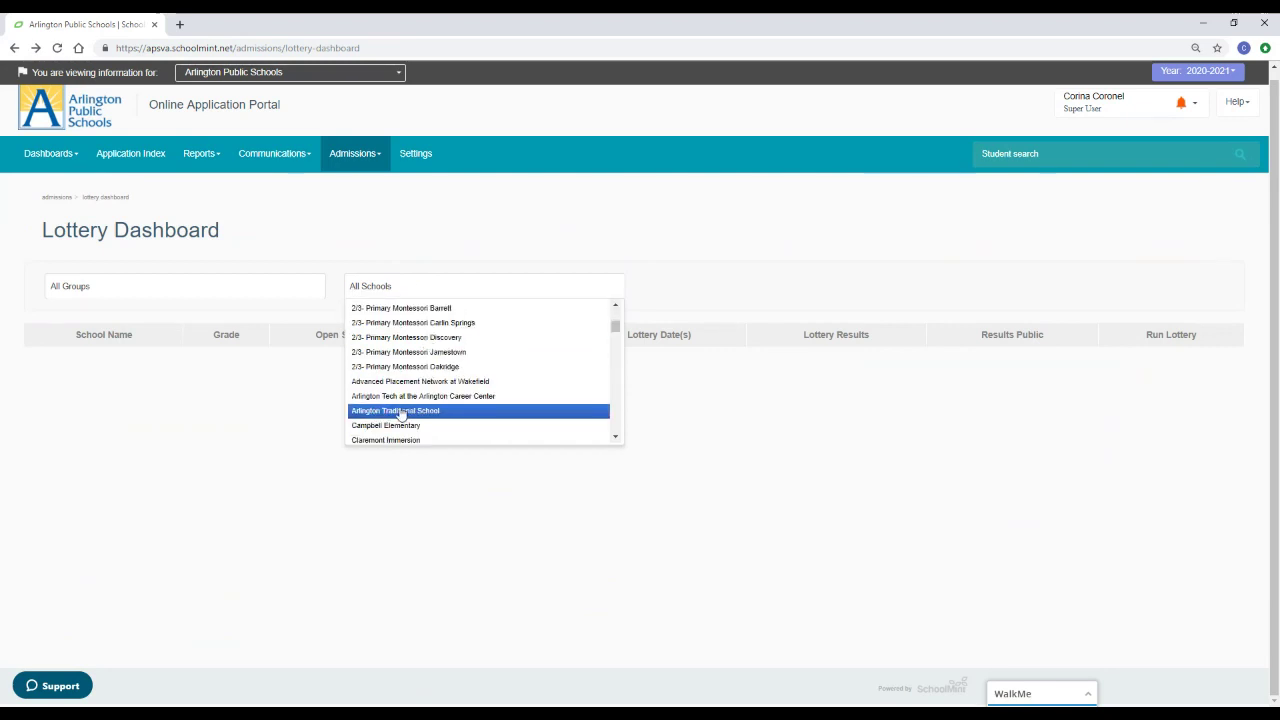
{"action": "left_click", "coordinate": [400, 411]}
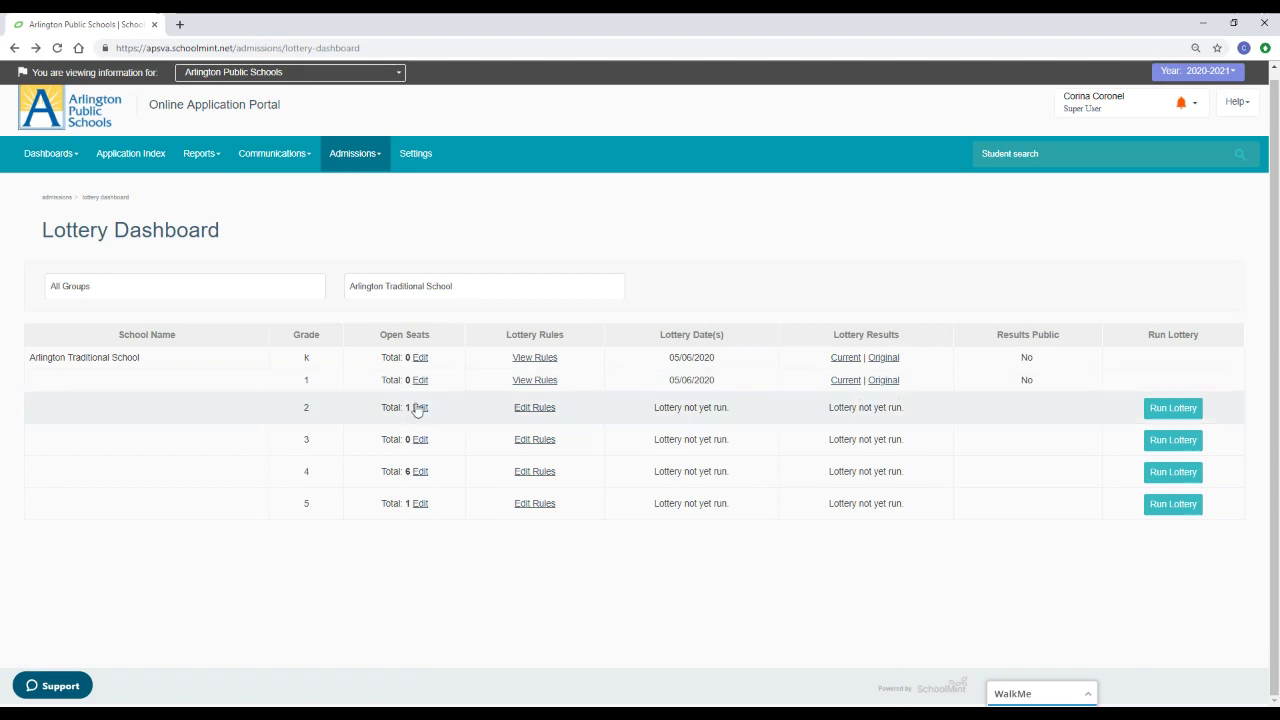
{"action": "left_click", "coordinate": [1180, 417]}
{"action": "left_click", "coordinate": [787, 271]}
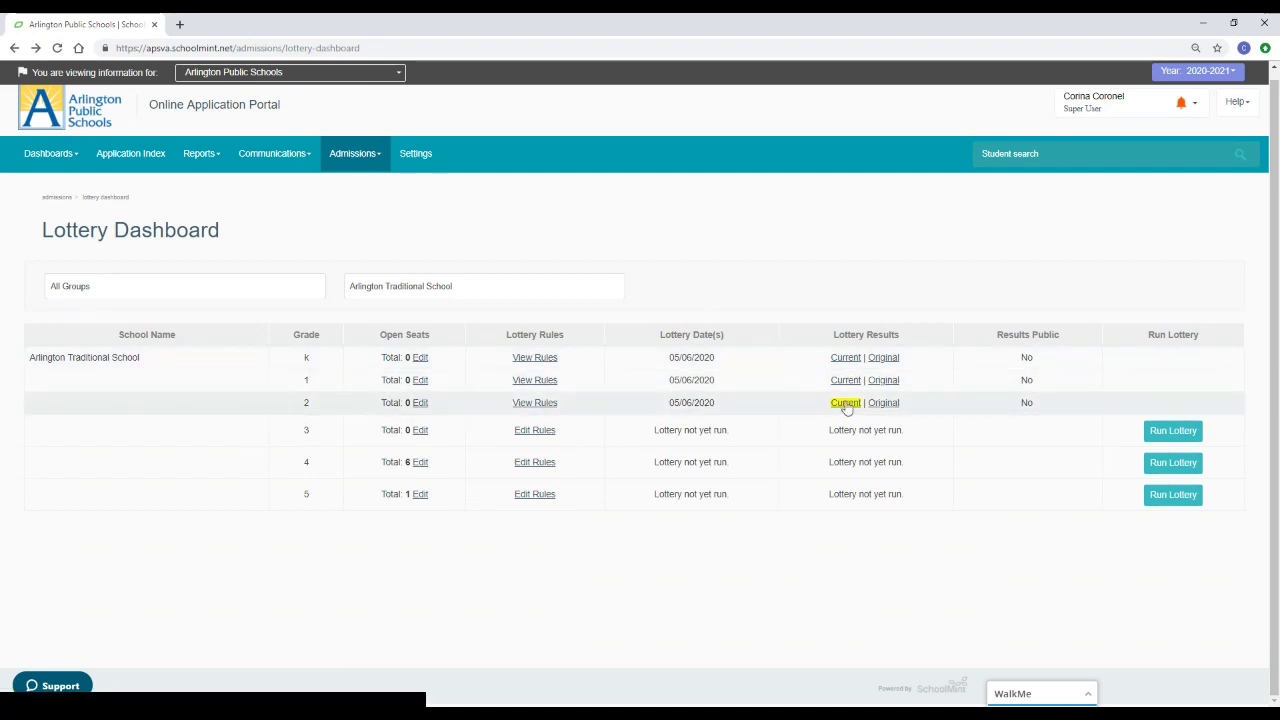
Step: Open the current second-grade lottery results and examine the statuses and priorities through page 5
{"action": "left_click", "coordinate": [846, 404]}
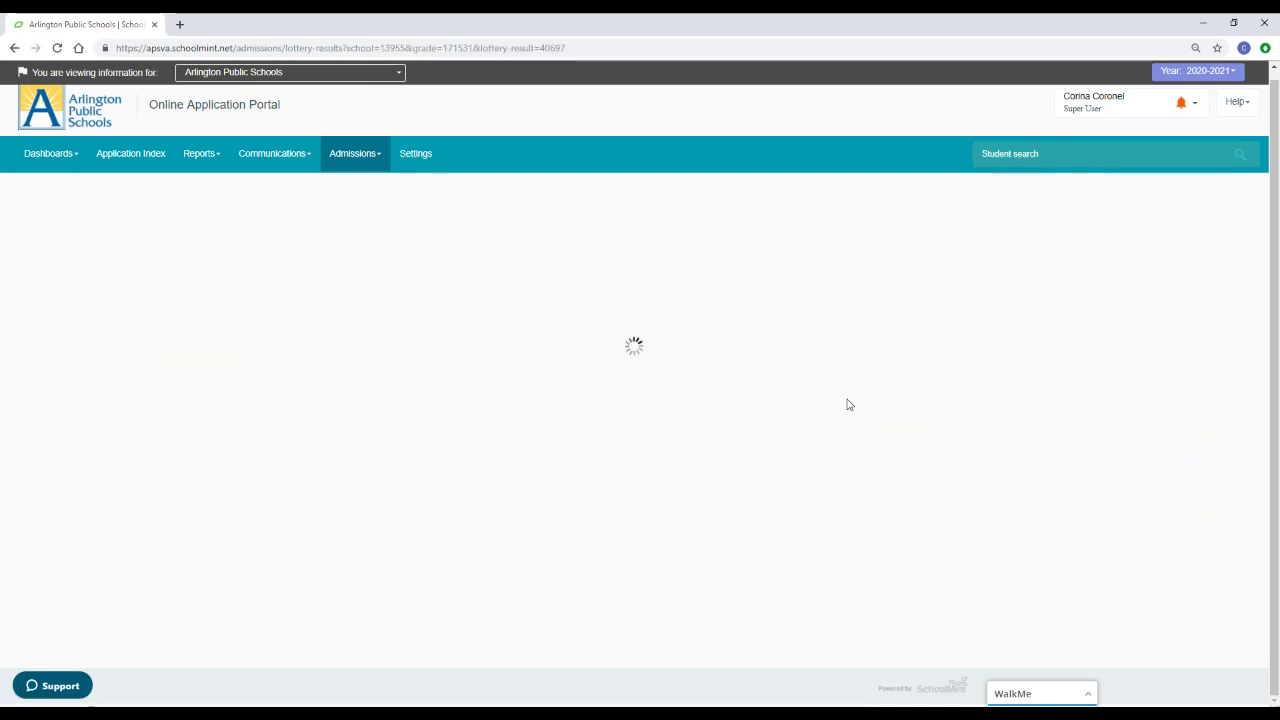
{"action": "scroll", "coordinate": [700, 363], "scroll_direction": "down", "scroll_amount": 2}
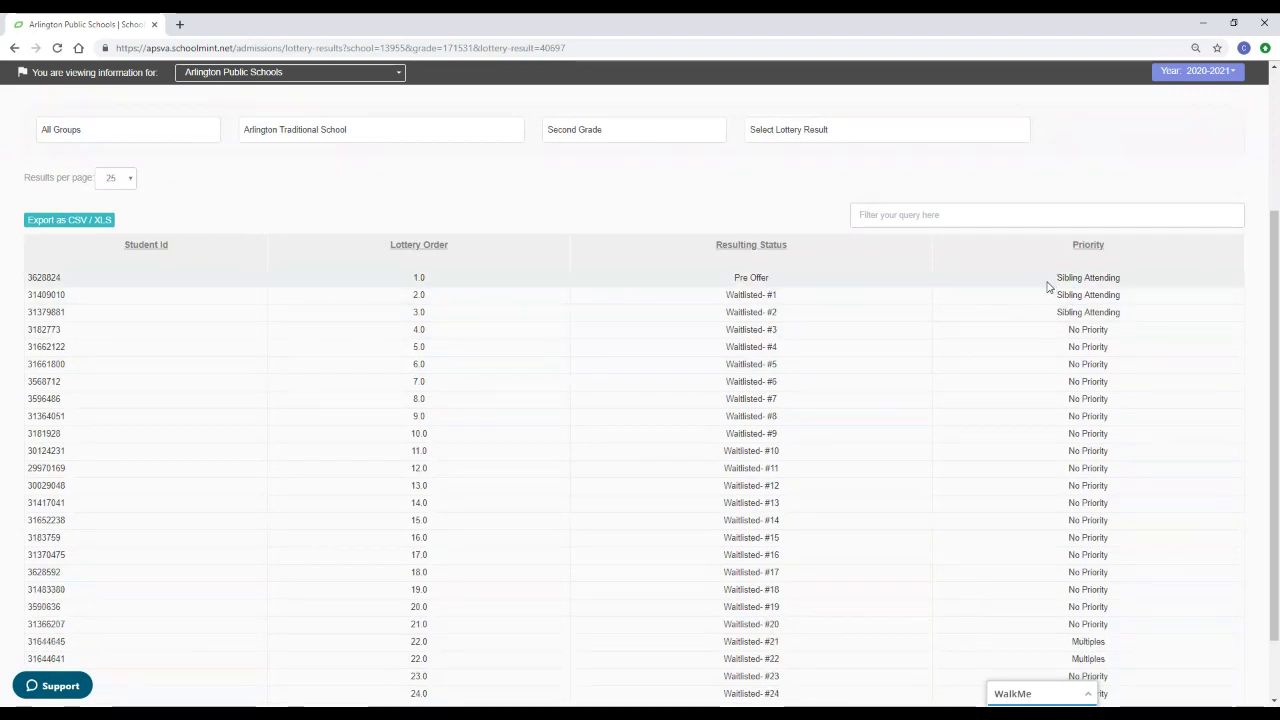
{"action": "scroll", "coordinate": [811, 294], "scroll_direction": "down", "scroll_amount": 1}
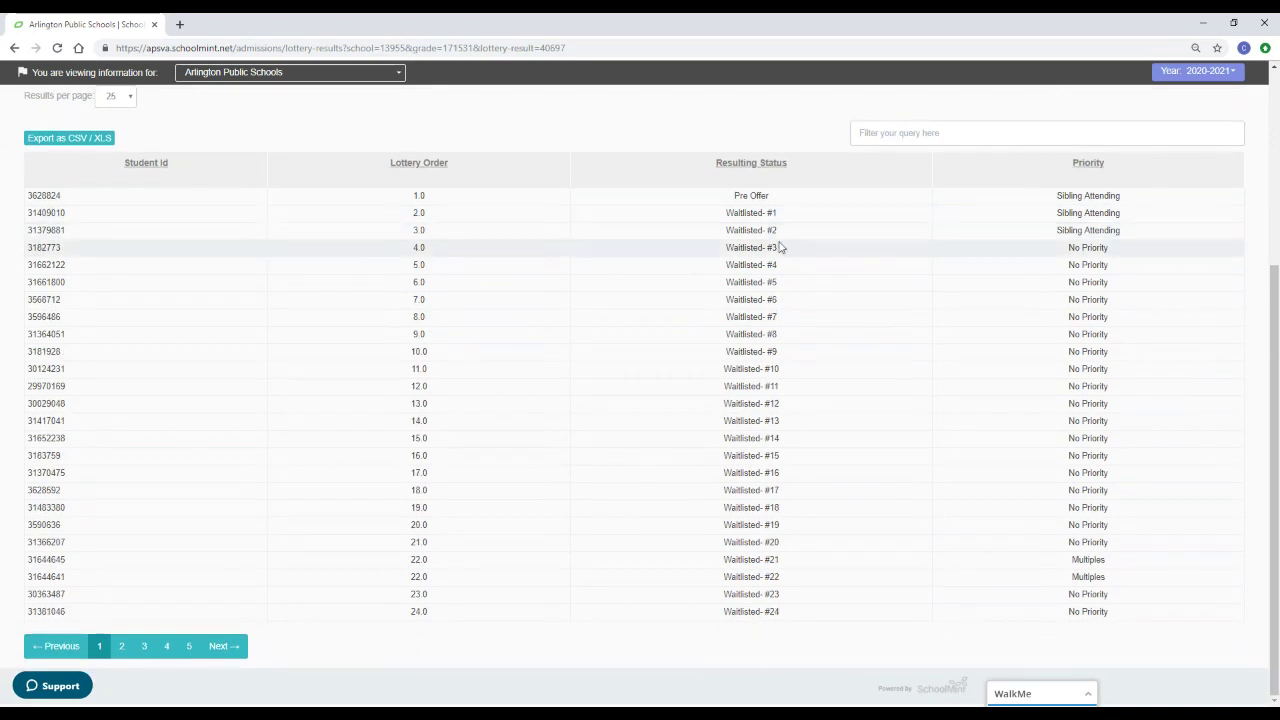
{"action": "left_click", "coordinate": [144, 647]}
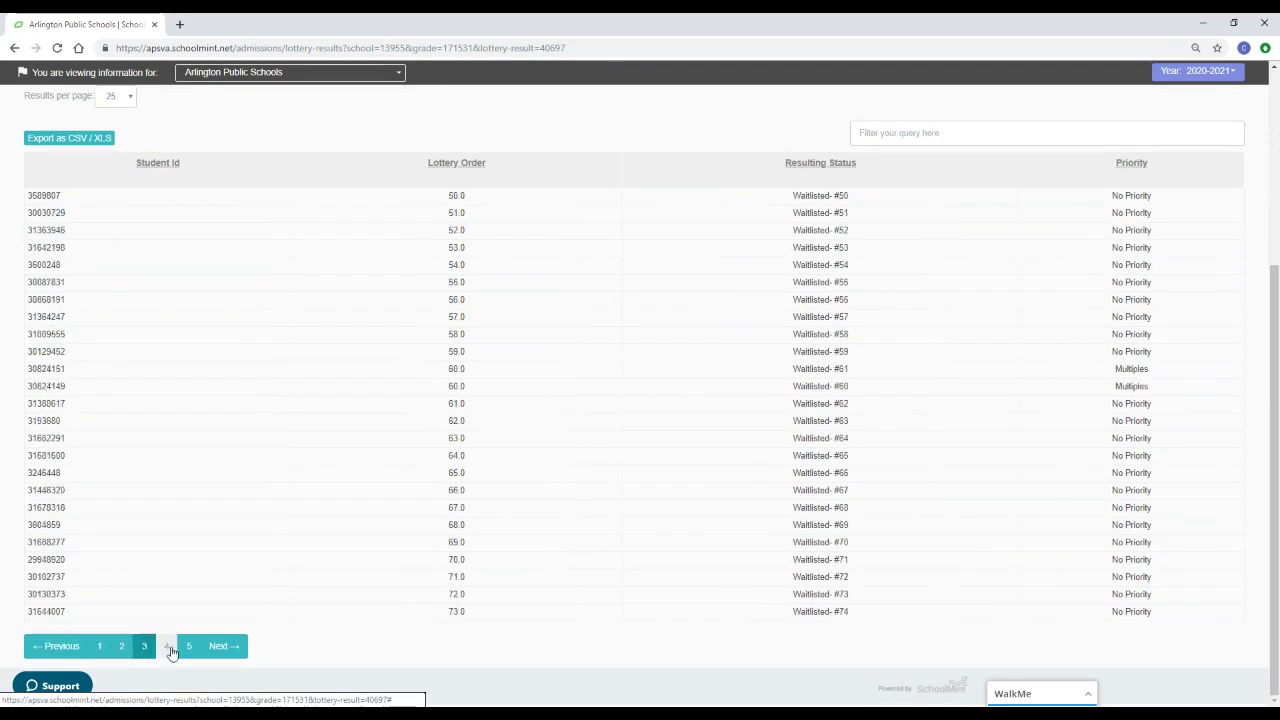
{"action": "left_click", "coordinate": [167, 648]}
{"action": "left_click", "coordinate": [190, 649]}
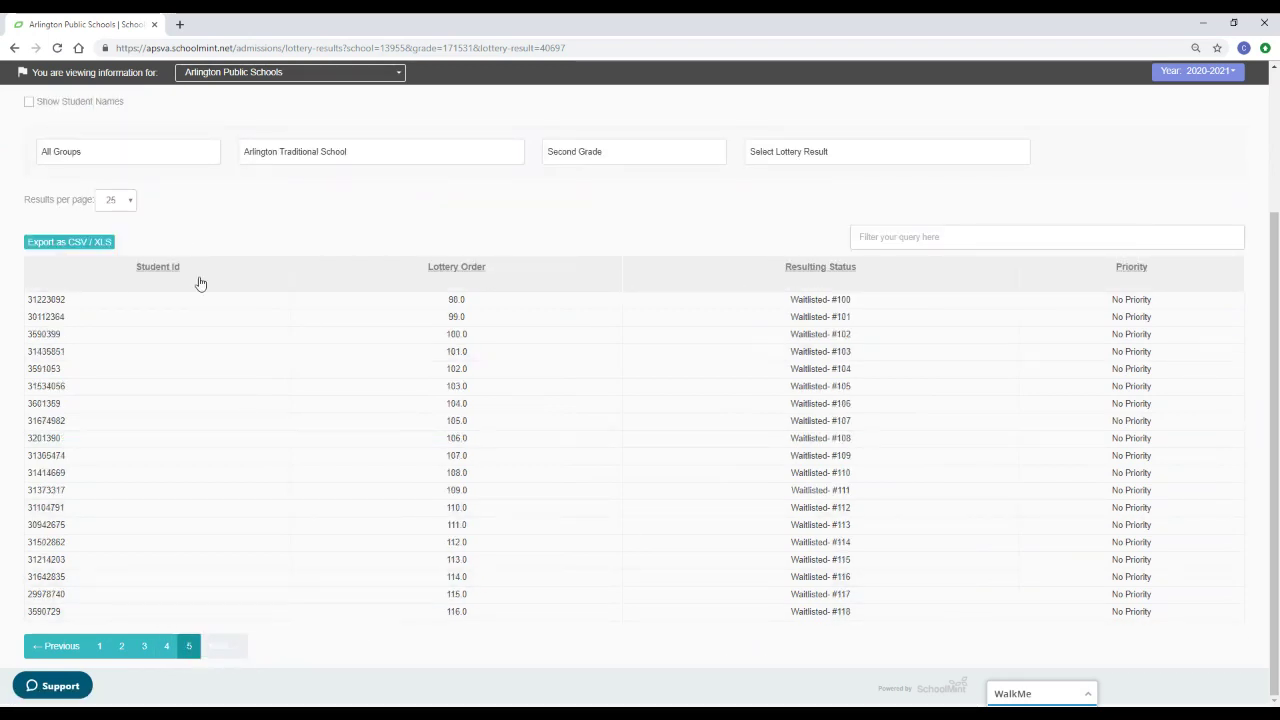
Step: Return to the Lottery Dashboard, filter it to Arlington Traditional School and run the grade 3 lottery despite the lack of open seats
{"action": "scroll", "coordinate": [185, 215], "scroll_direction": "up", "scroll_amount": 2}
{"action": "left_click", "coordinate": [15, 48]}
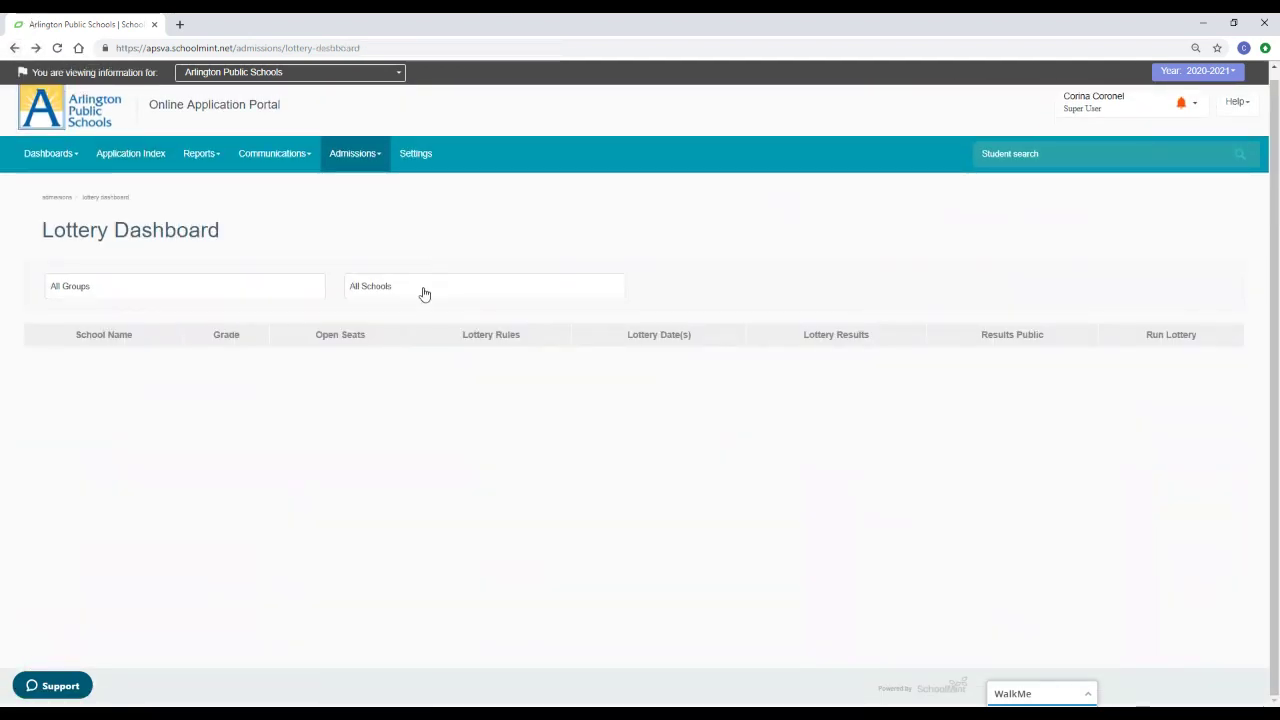
{"action": "left_click", "coordinate": [423, 290]}
{"action": "scroll", "coordinate": [427, 360], "scroll_direction": "down", "scroll_amount": 2}
{"action": "scroll", "coordinate": [427, 360], "scroll_direction": "down", "scroll_amount": 2}
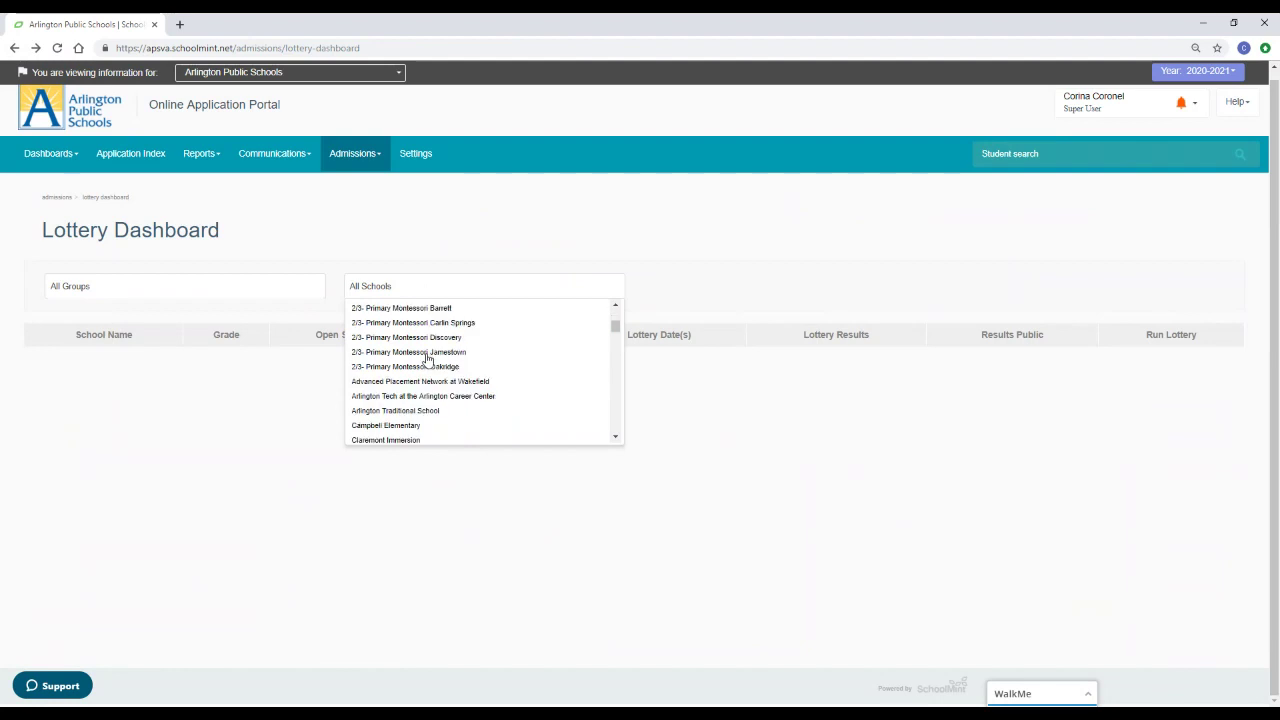
{"action": "left_click", "coordinate": [429, 412]}
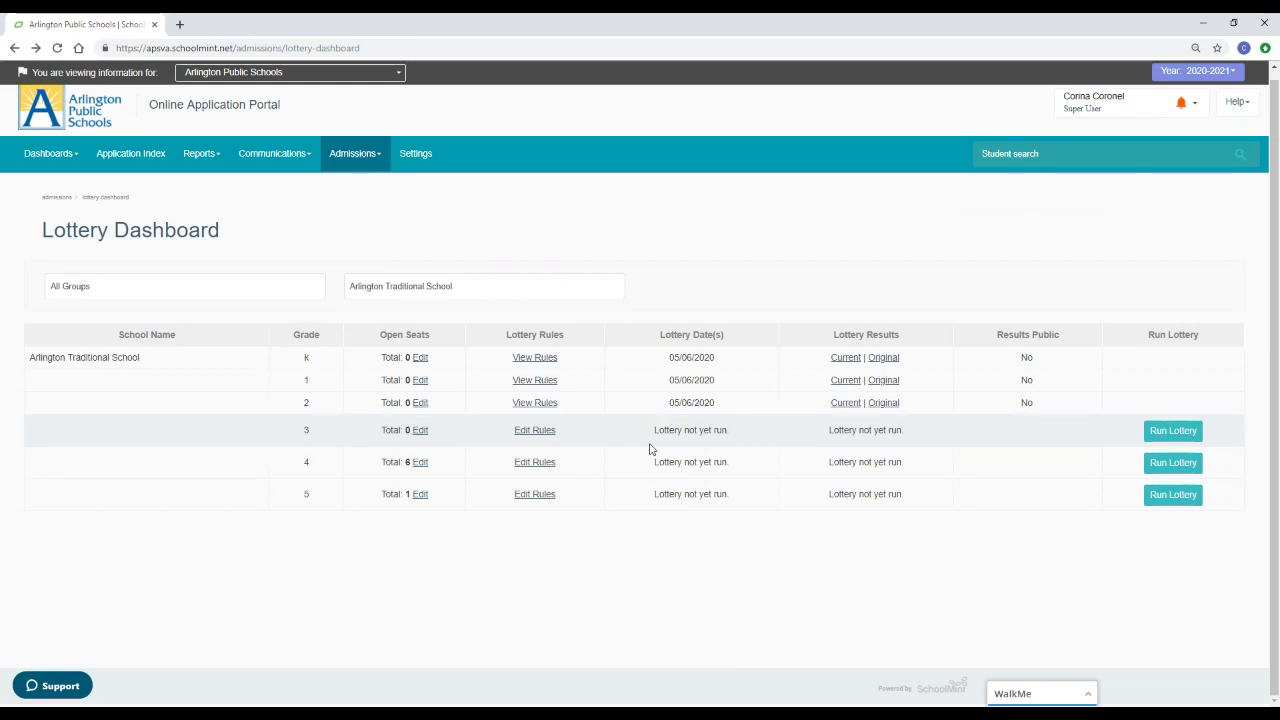
{"action": "left_click", "coordinate": [1173, 432]}
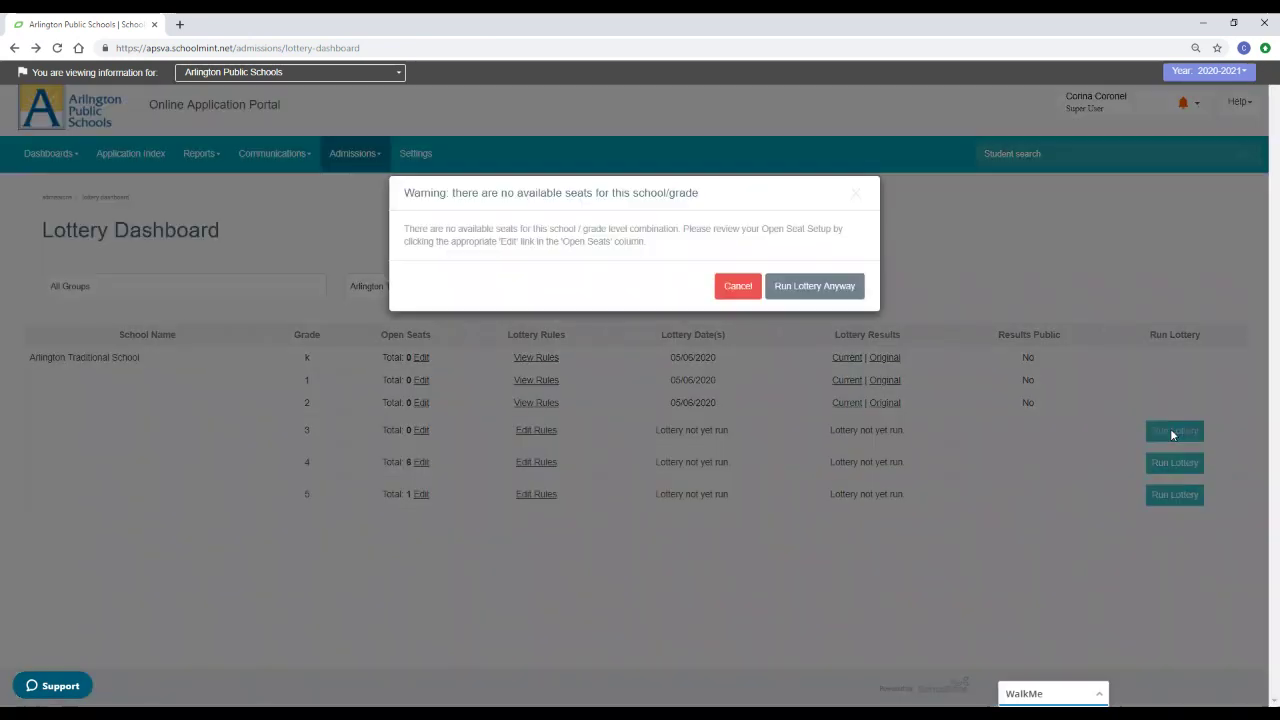
{"action": "left_click", "coordinate": [808, 290]}
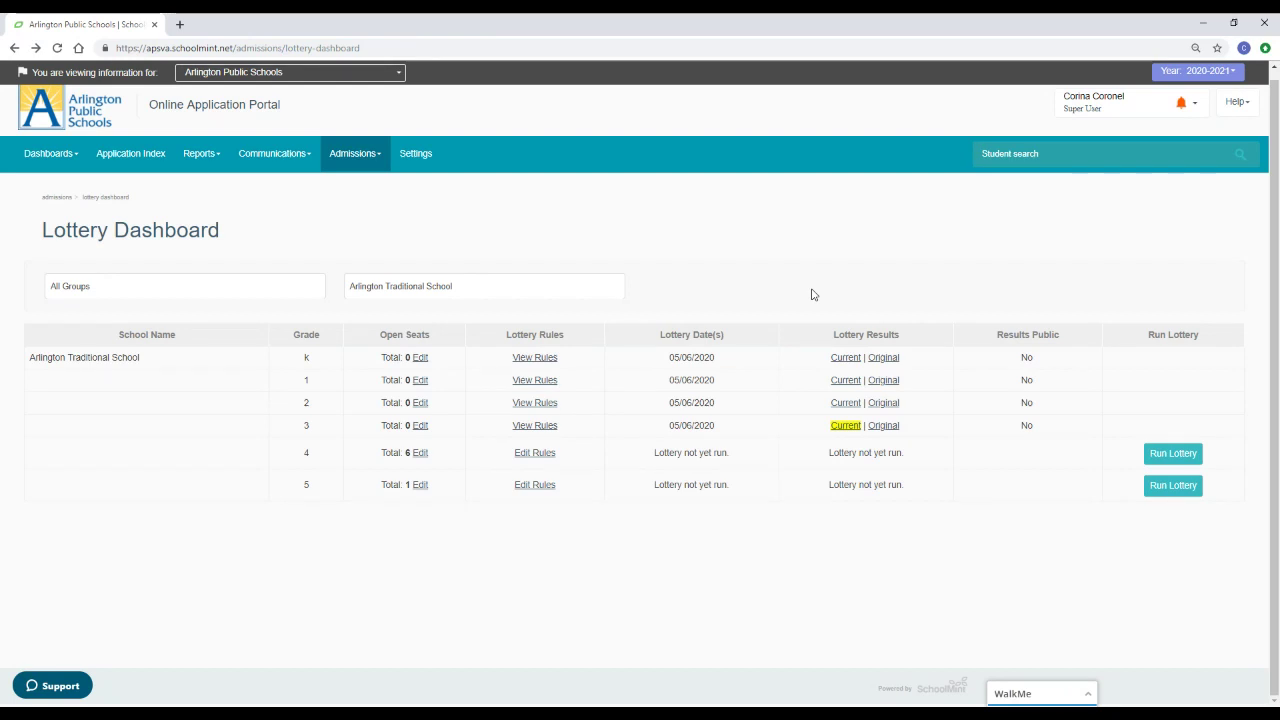
Step: Open the current third-grade lottery results and examine the waitlist positions and priorities through page 4
{"action": "left_click", "coordinate": [850, 427]}
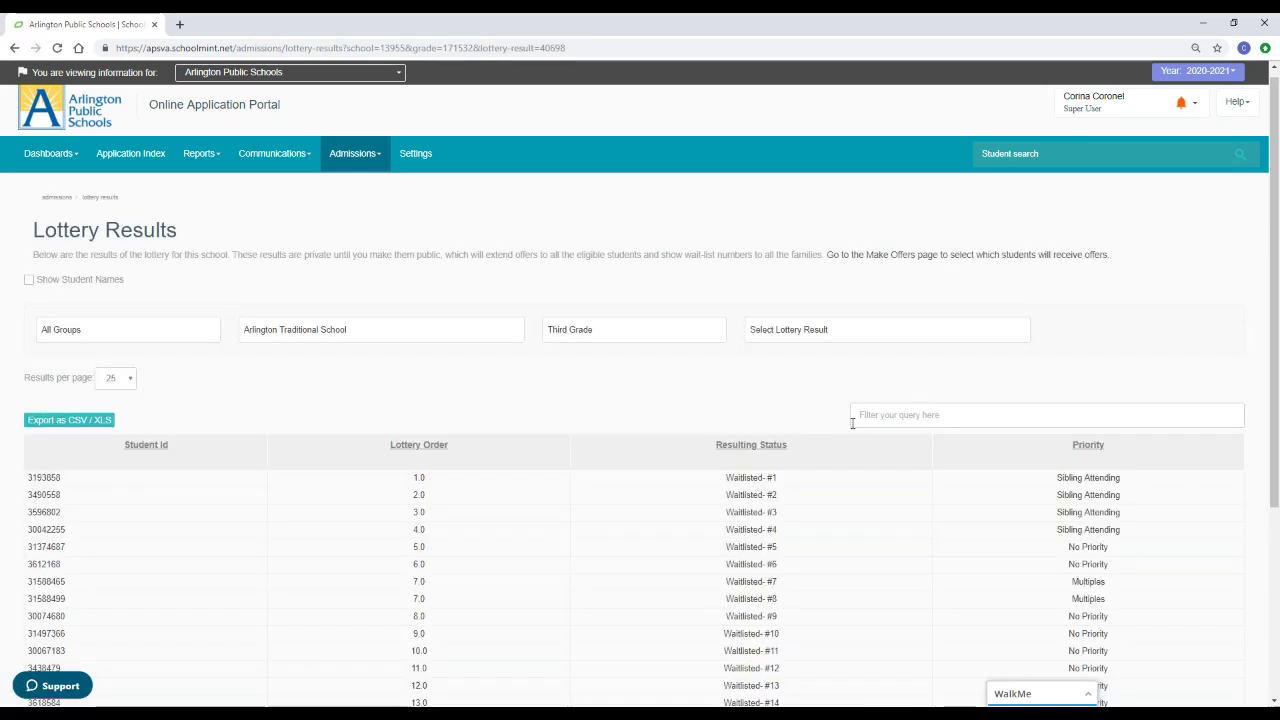
{"action": "scroll", "coordinate": [794, 420], "scroll_direction": "down", "scroll_amount": 3}
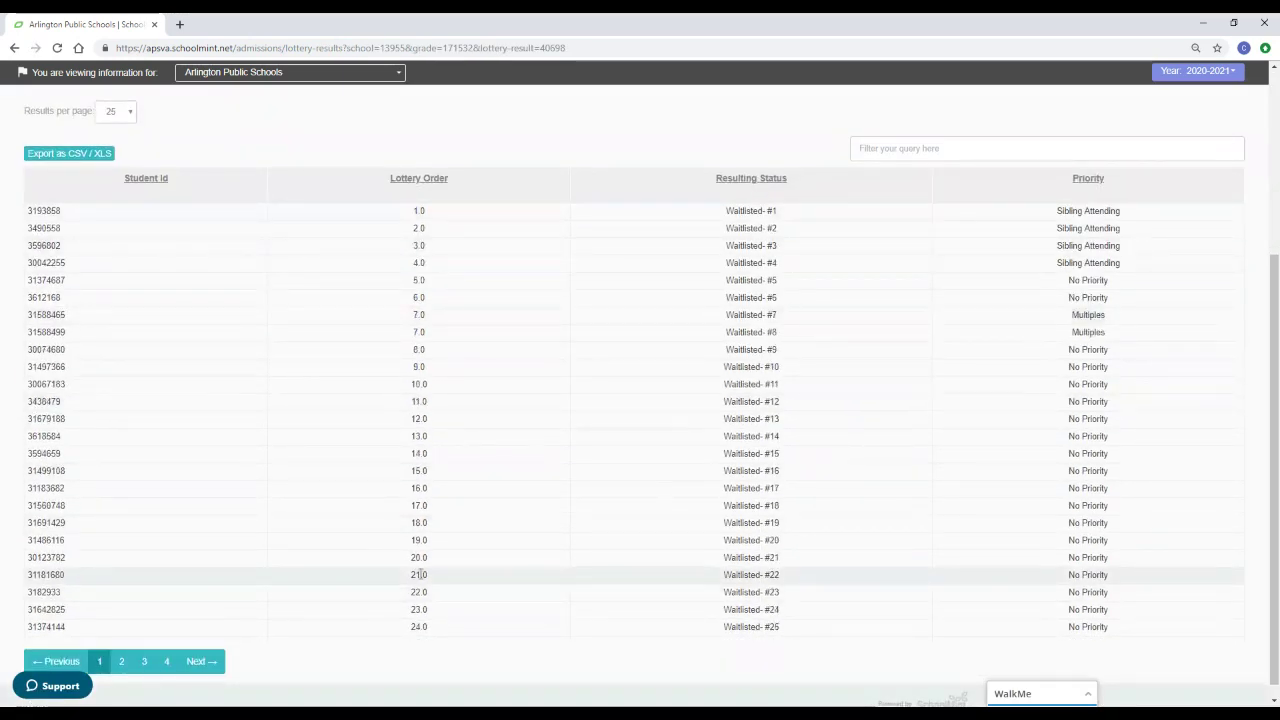
{"action": "left_click", "coordinate": [121, 662]}
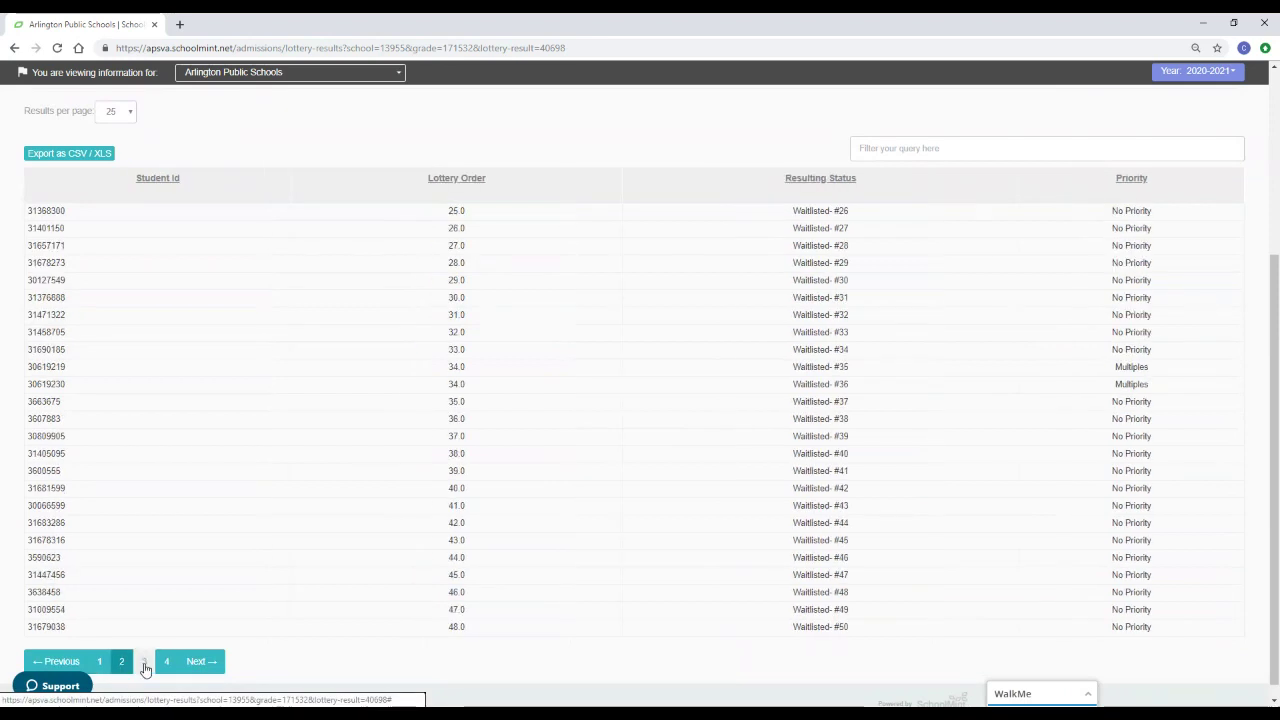
{"action": "left_click", "coordinate": [144, 664]}
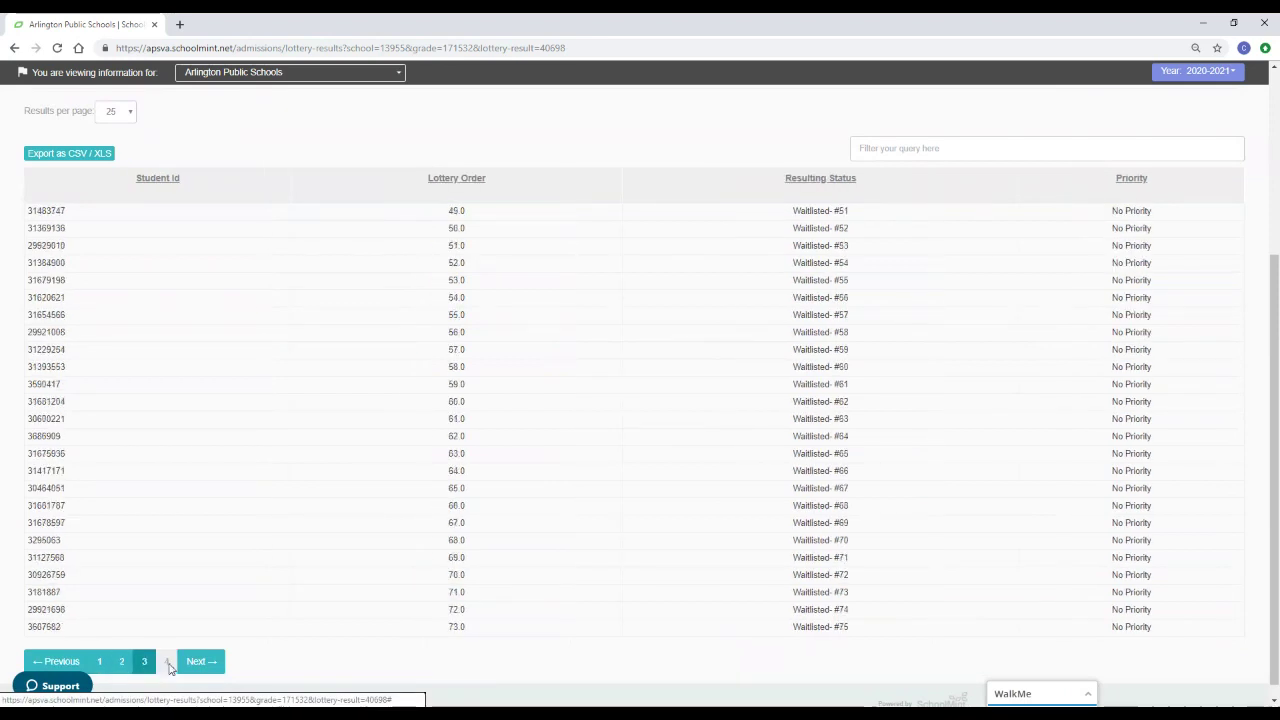
{"action": "left_click", "coordinate": [168, 662]}
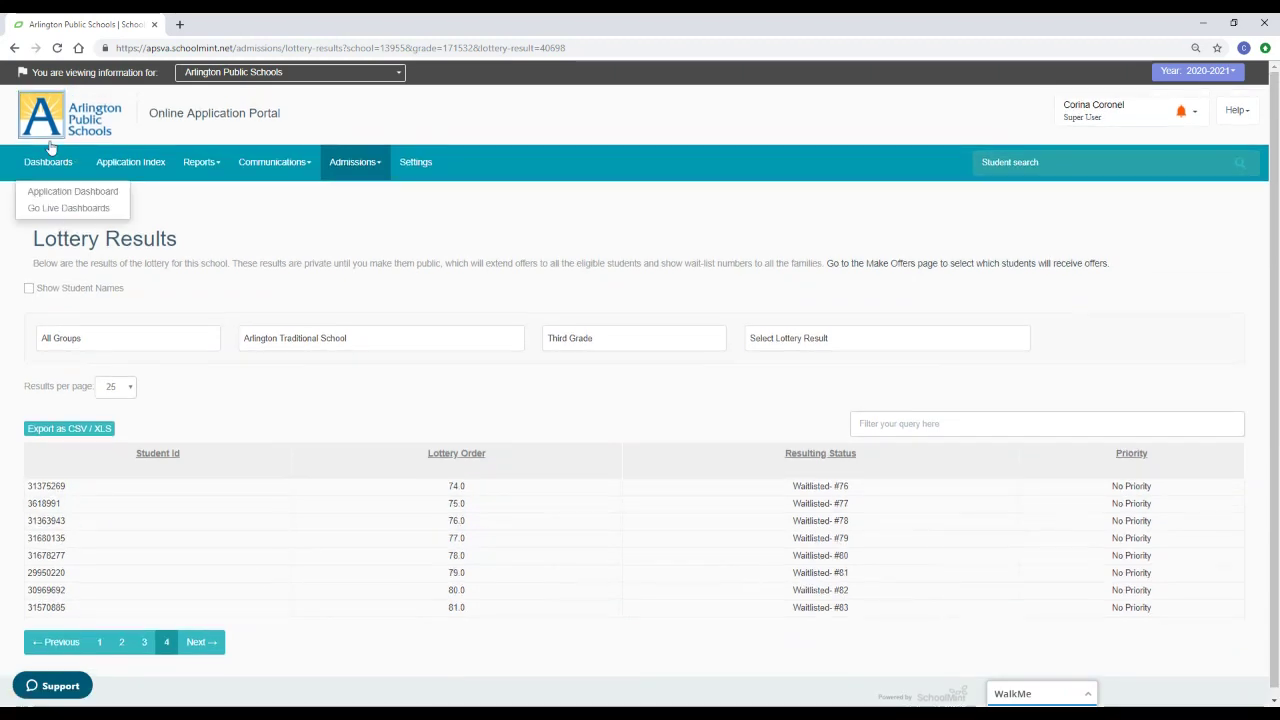
Step: Go back to the Lottery Dashboard, select Arlington Traditional School and run its grade 4 lottery
{"action": "scroll", "coordinate": [50, 165], "scroll_direction": "up", "scroll_amount": 1}
{"action": "left_click", "coordinate": [14, 48]}
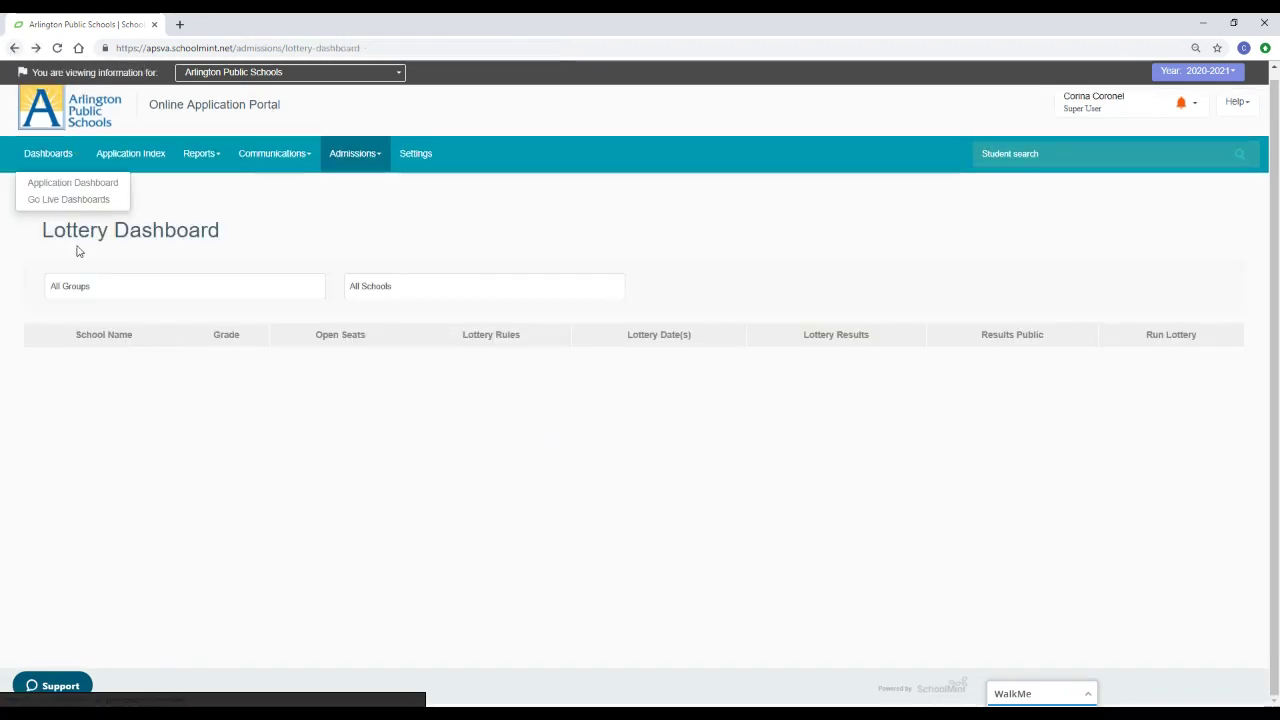
{"action": "left_click", "coordinate": [449, 291]}
{"action": "scroll", "coordinate": [450, 396], "scroll_direction": "down", "scroll_amount": 3}
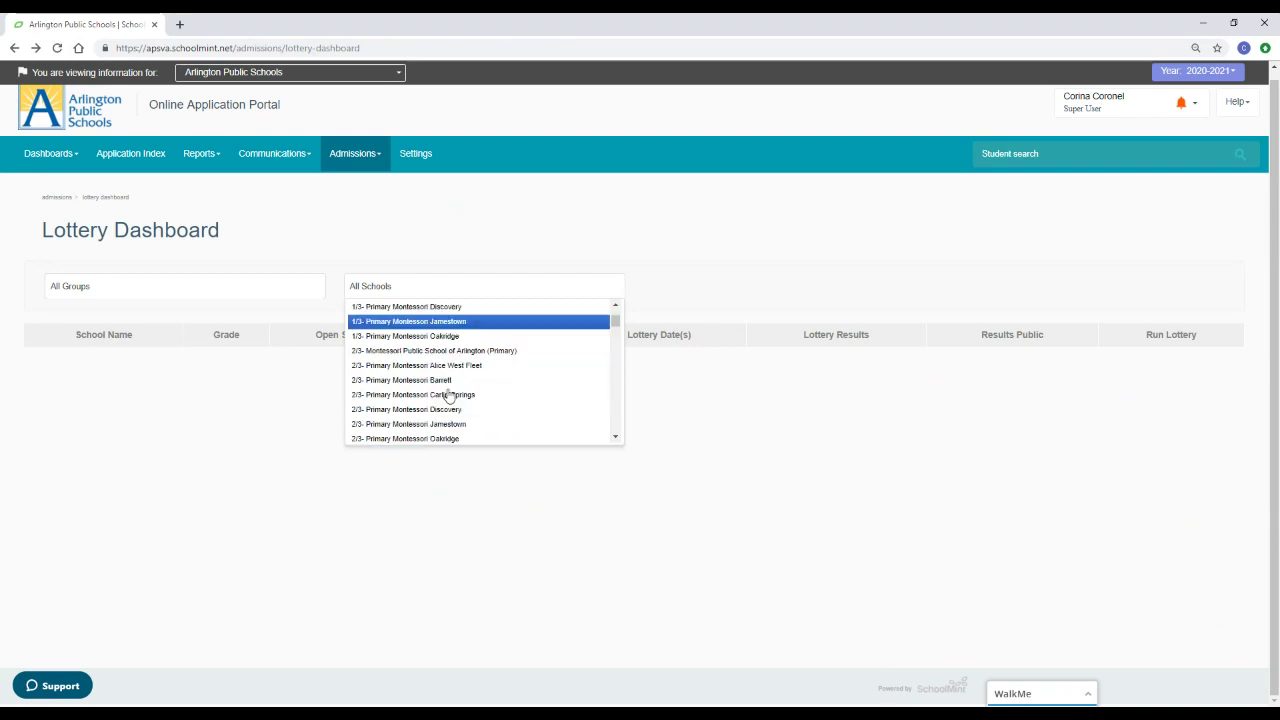
{"action": "scroll", "coordinate": [451, 393], "scroll_direction": "down", "scroll_amount": 2}
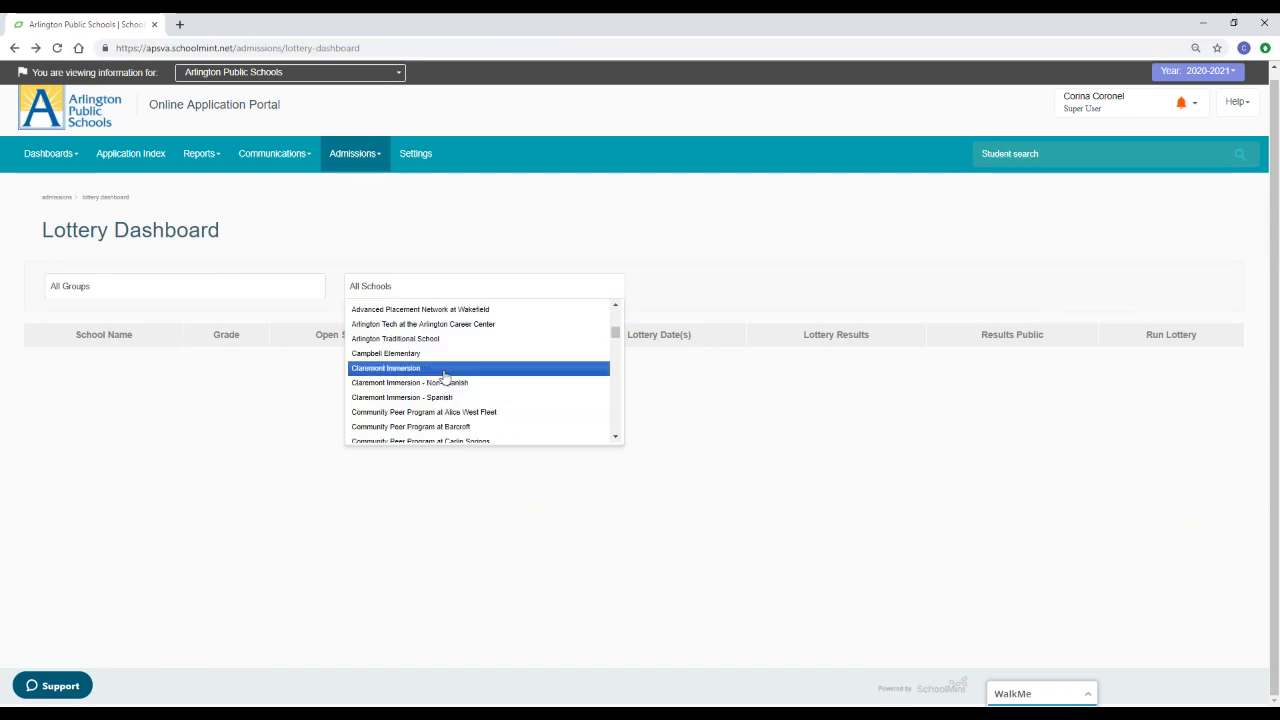
{"action": "left_click", "coordinate": [426, 336]}
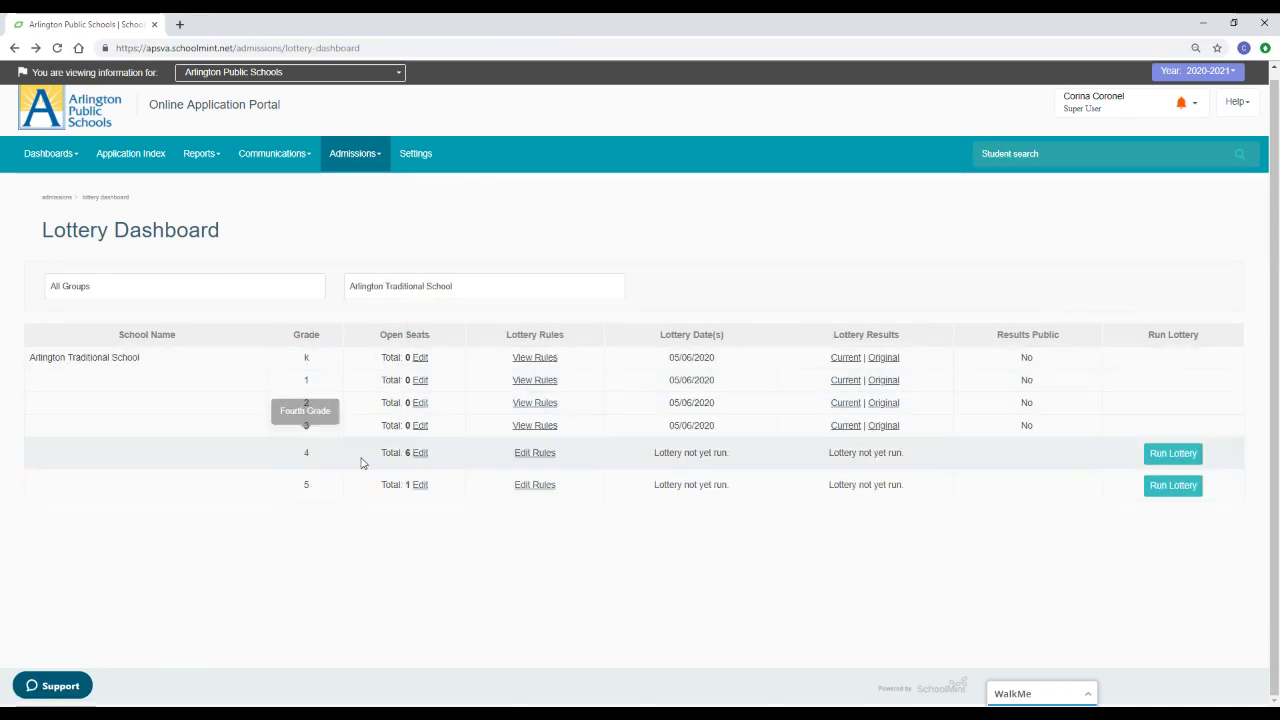
{"action": "left_click", "coordinate": [1180, 455]}
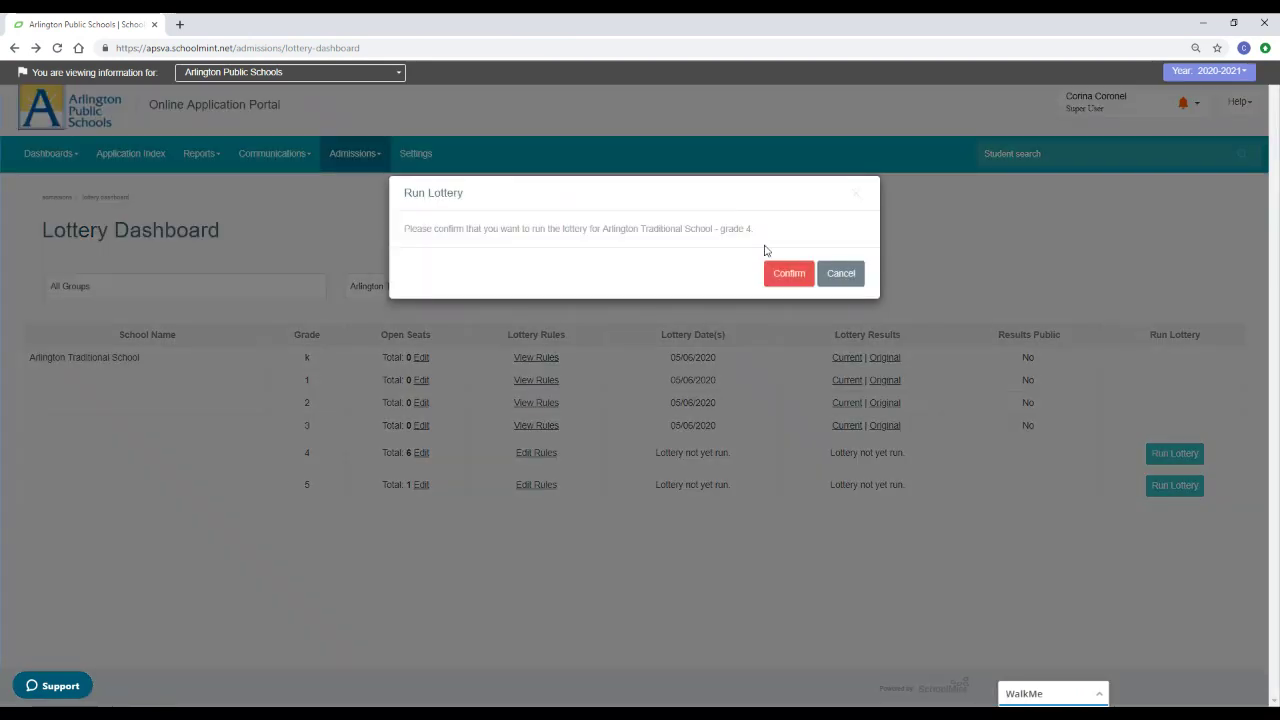
{"action": "left_click", "coordinate": [793, 277]}
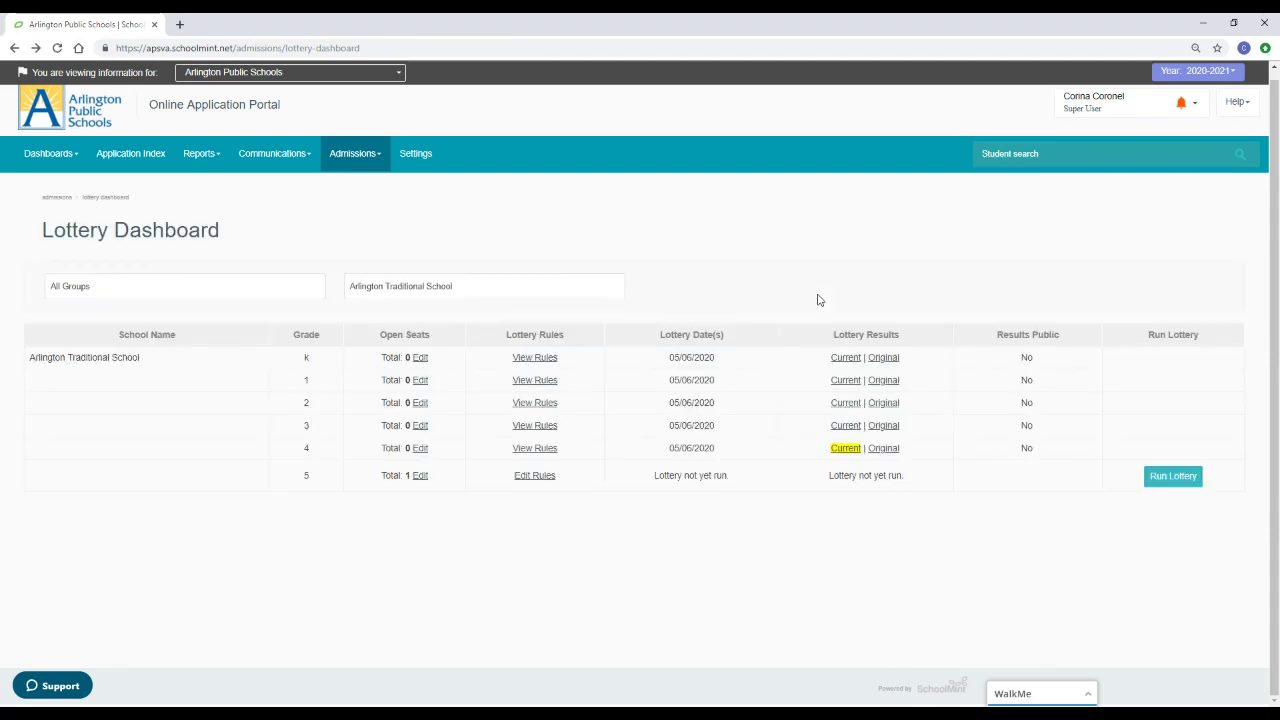
Step: Open the current fourth-grade lottery results and examine the pre-offers, waitlist positions and priorities through page 3
{"action": "left_click", "coordinate": [848, 449]}
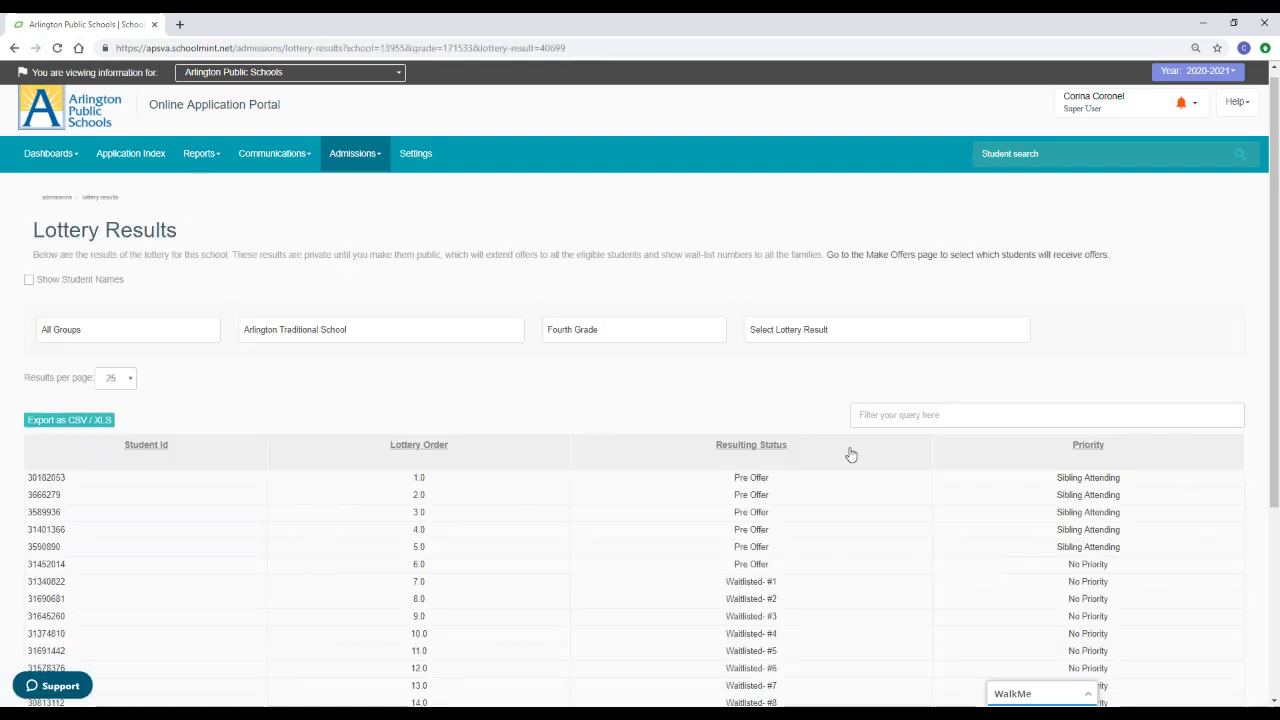
{"action": "scroll", "coordinate": [785, 376], "scroll_direction": "down", "scroll_amount": 2}
{"action": "scroll", "coordinate": [785, 376], "scroll_direction": "down", "scroll_amount": 1}
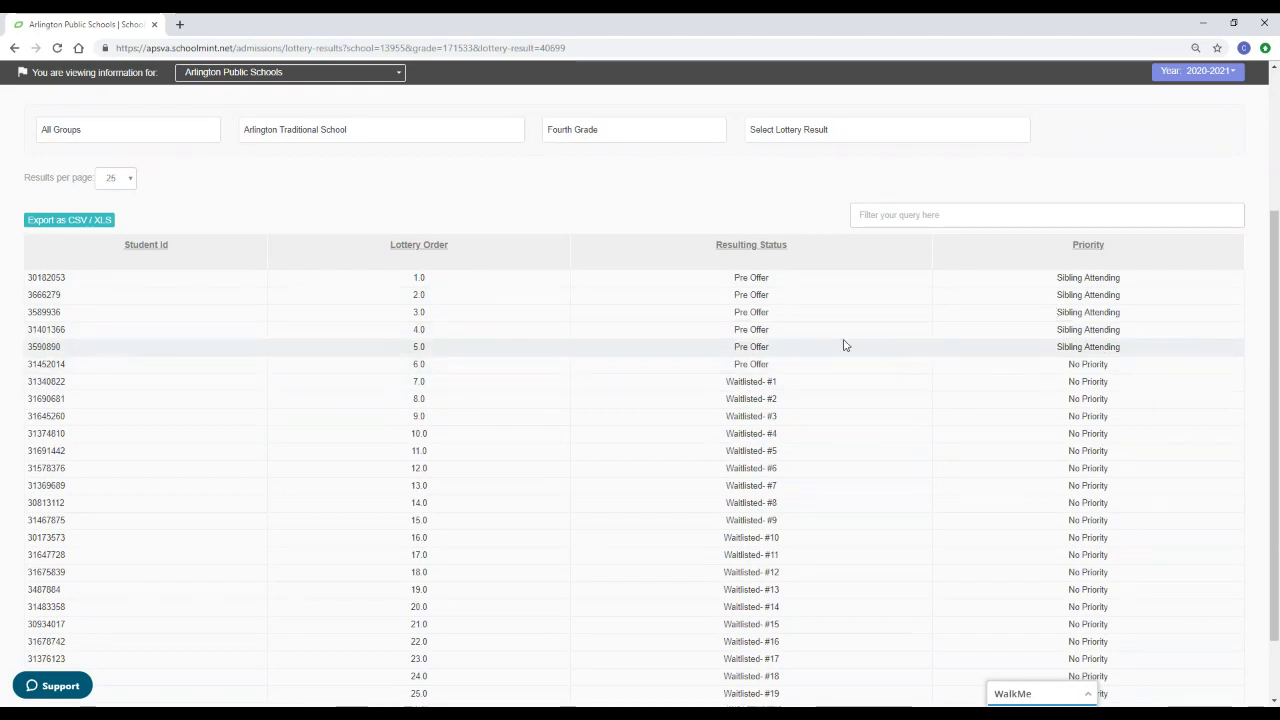
{"action": "scroll", "coordinate": [800, 370], "scroll_direction": "down", "scroll_amount": 1}
{"action": "left_click", "coordinate": [122, 648]}
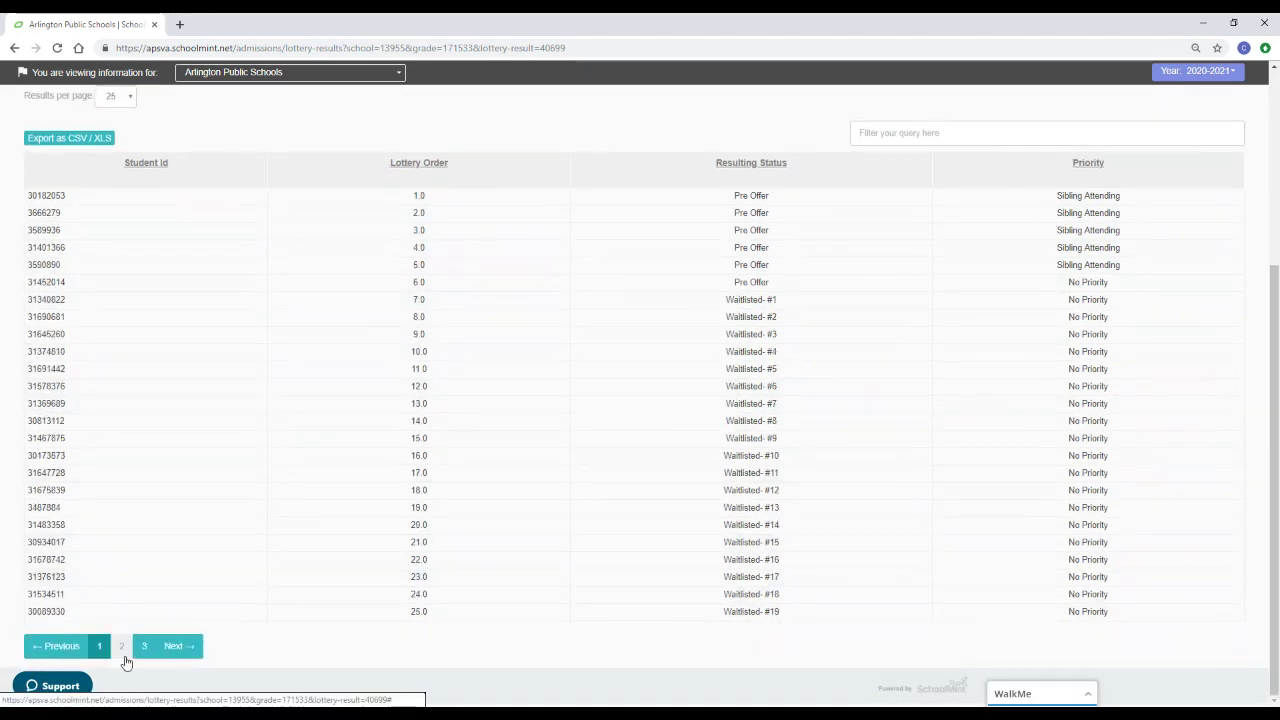
{"action": "left_click", "coordinate": [144, 647]}
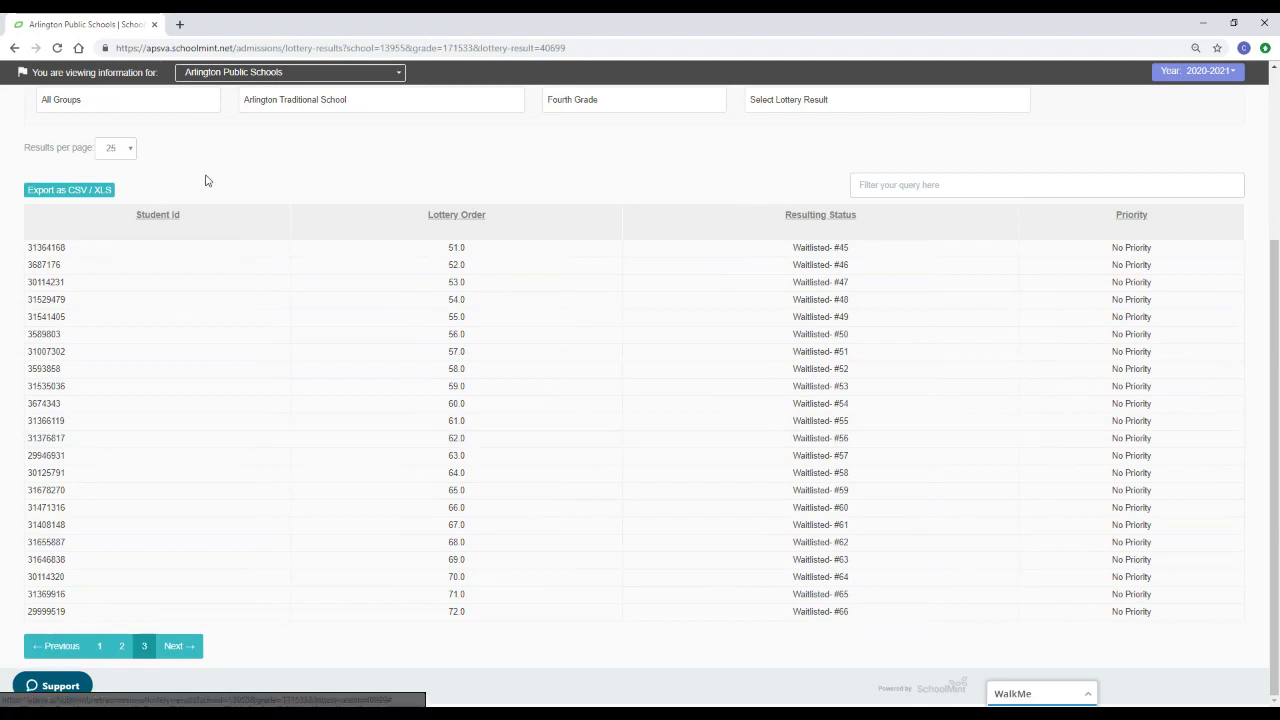
Step: Return to the Lottery Dashboard, choose Arlington Traditional School again and run the grade 5 lottery
{"action": "left_click", "coordinate": [15, 47]}
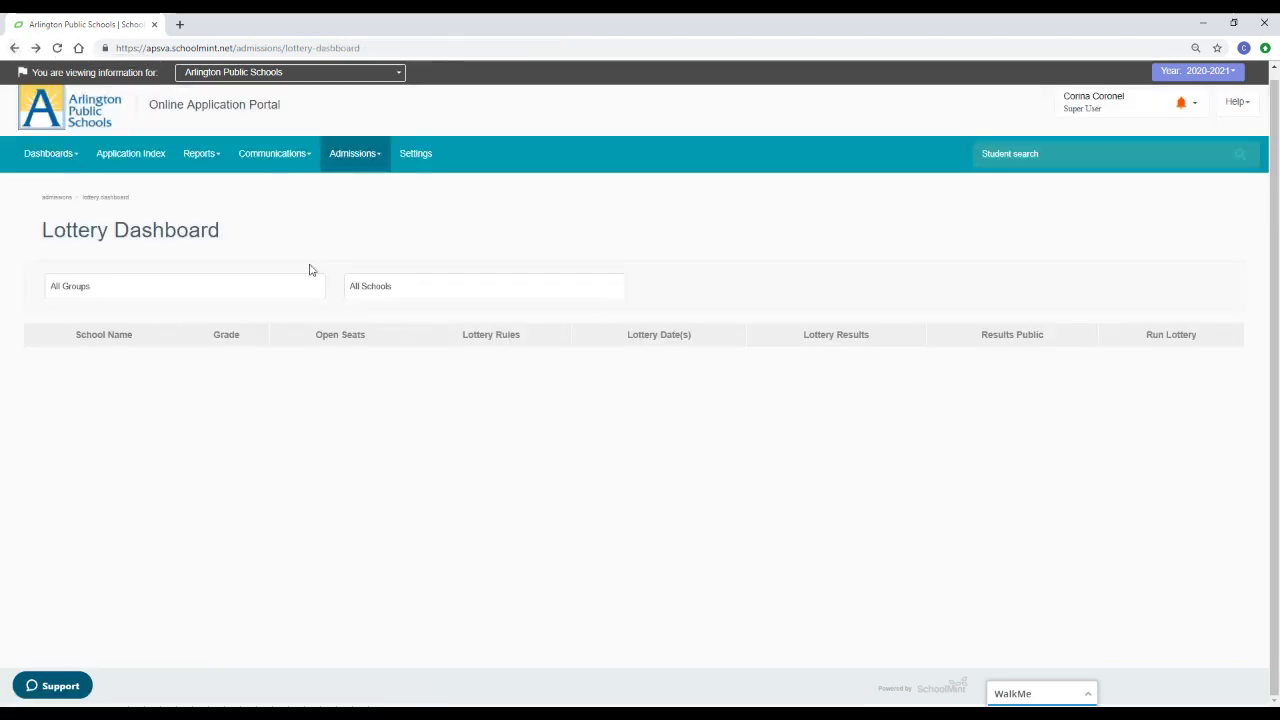
{"action": "left_click", "coordinate": [420, 290]}
{"action": "scroll", "coordinate": [420, 370], "scroll_direction": "down", "scroll_amount": 4}
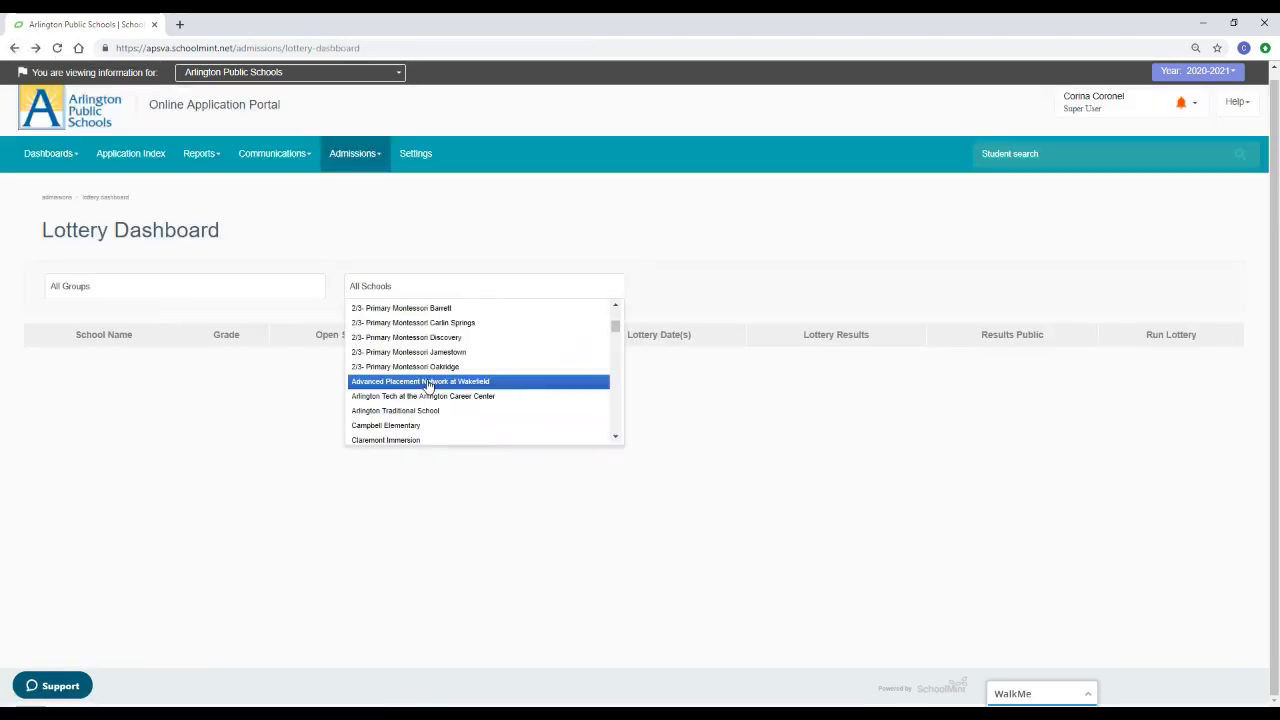
{"action": "left_click", "coordinate": [425, 412]}
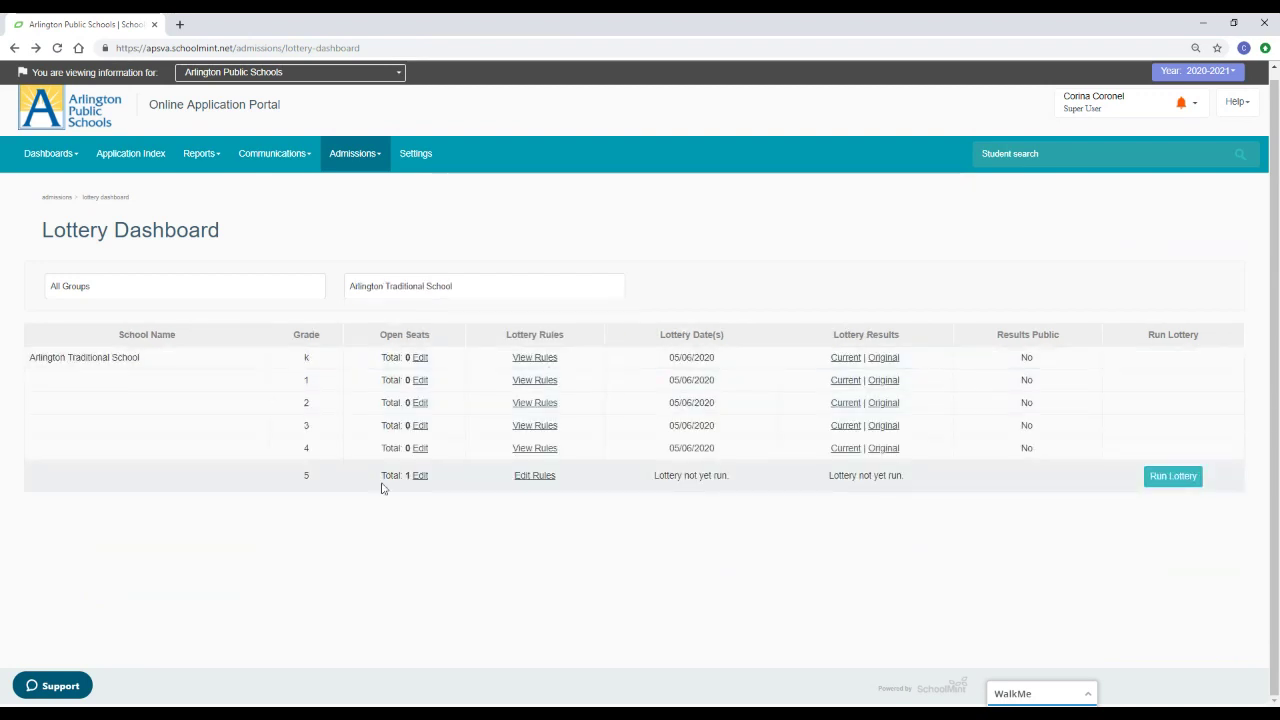
{"action": "left_click", "coordinate": [1175, 478]}
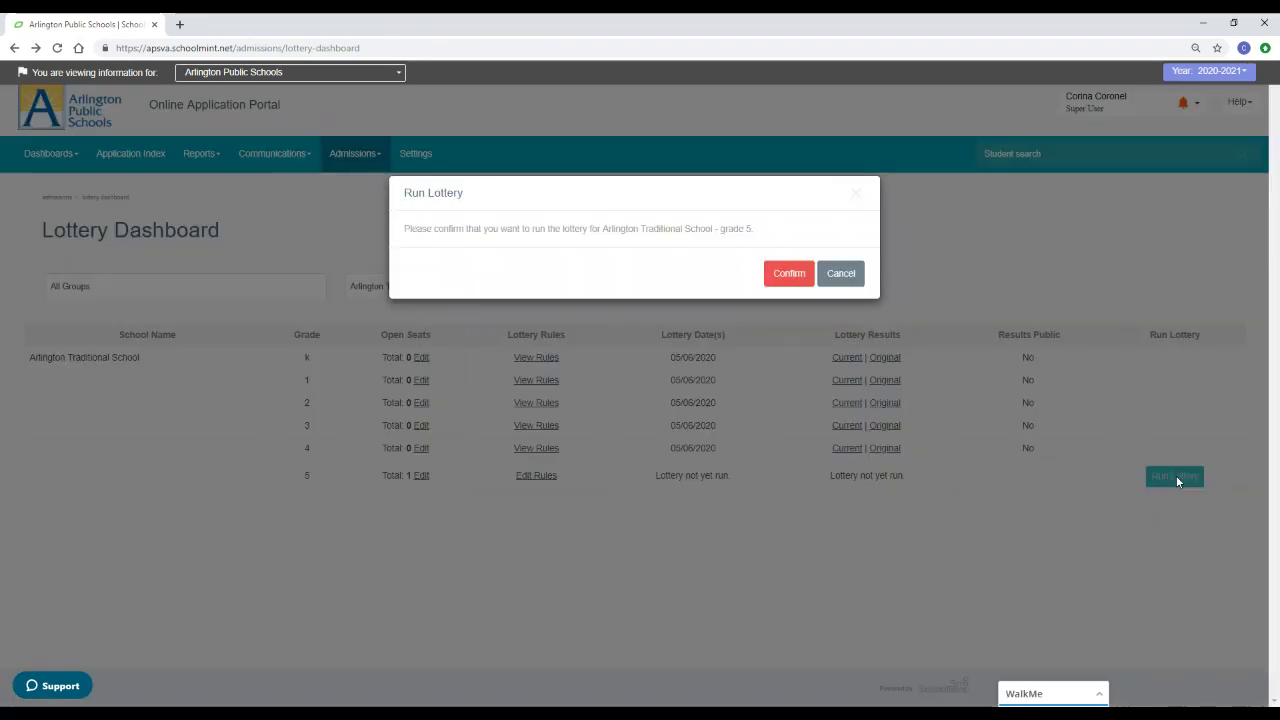
{"action": "left_click", "coordinate": [791, 274]}
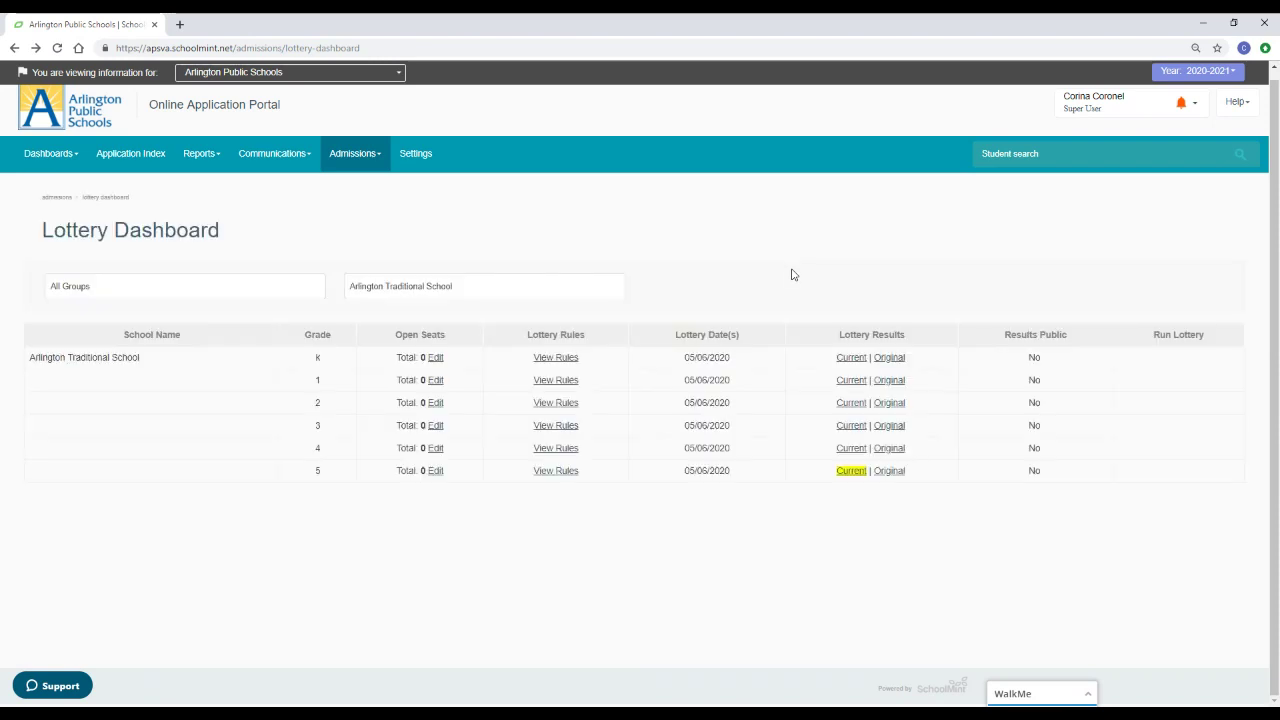
Step: Open the current fifth-grade lottery results and examine the resulting statuses and priorities through page 2
{"action": "left_click", "coordinate": [851, 471]}
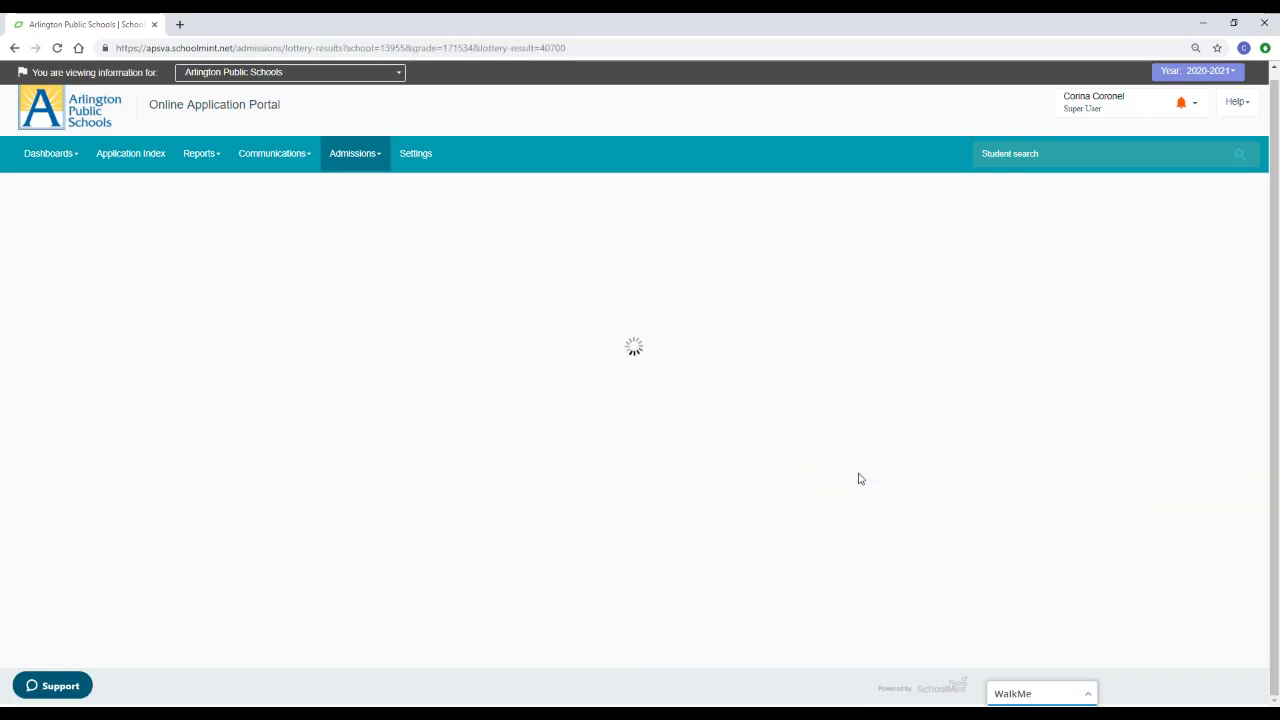
{"action": "scroll", "coordinate": [766, 429], "scroll_direction": "down", "scroll_amount": 2}
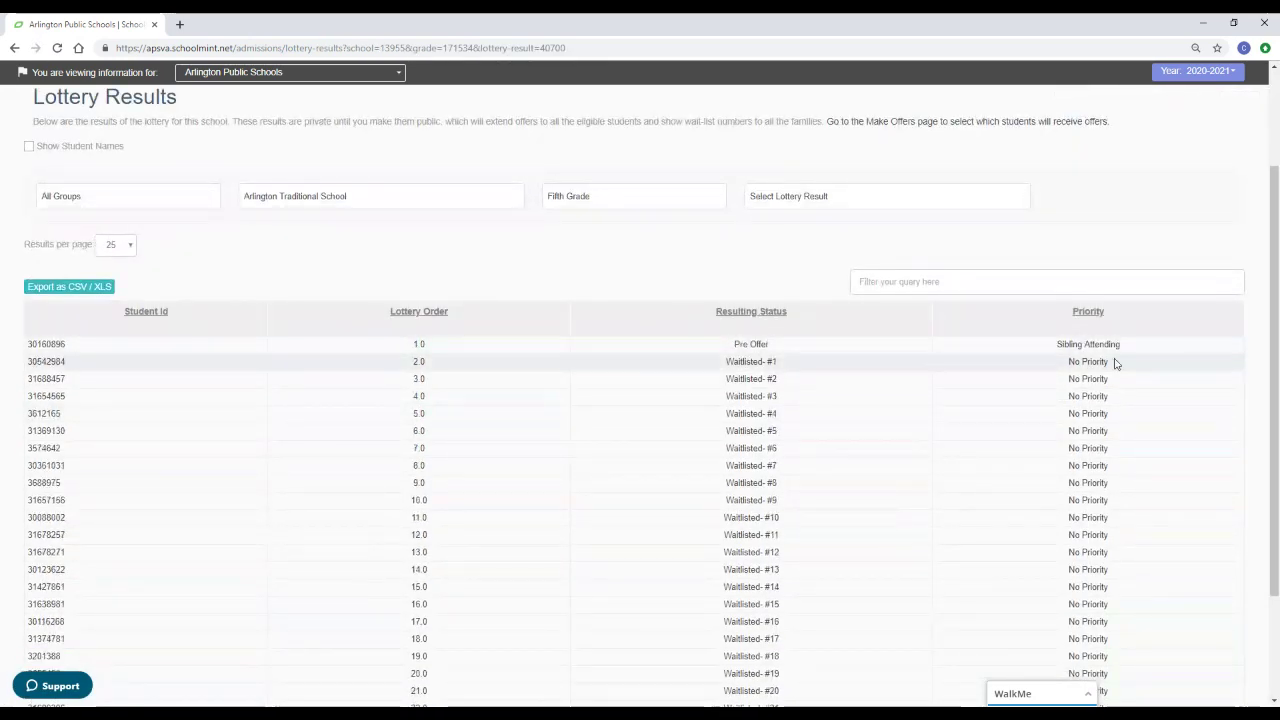
{"action": "scroll", "coordinate": [823, 300], "scroll_direction": "down", "scroll_amount": 3}
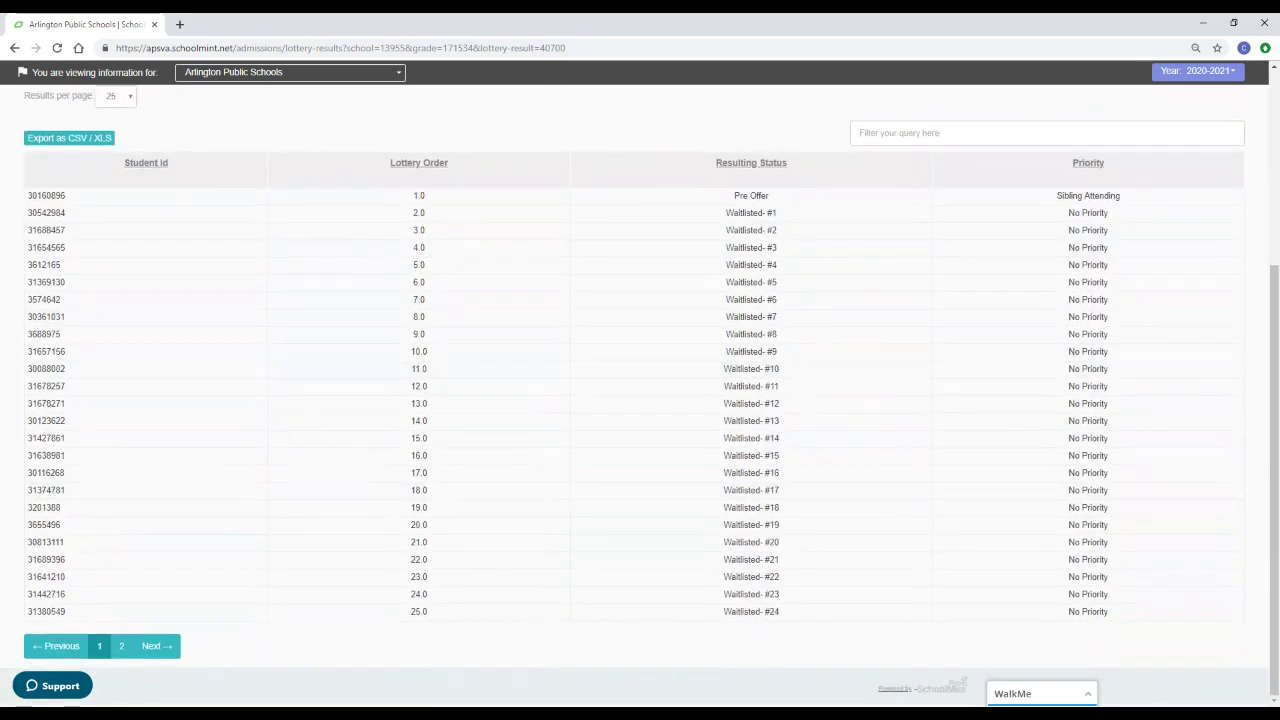
{"action": "left_click", "coordinate": [121, 647]}
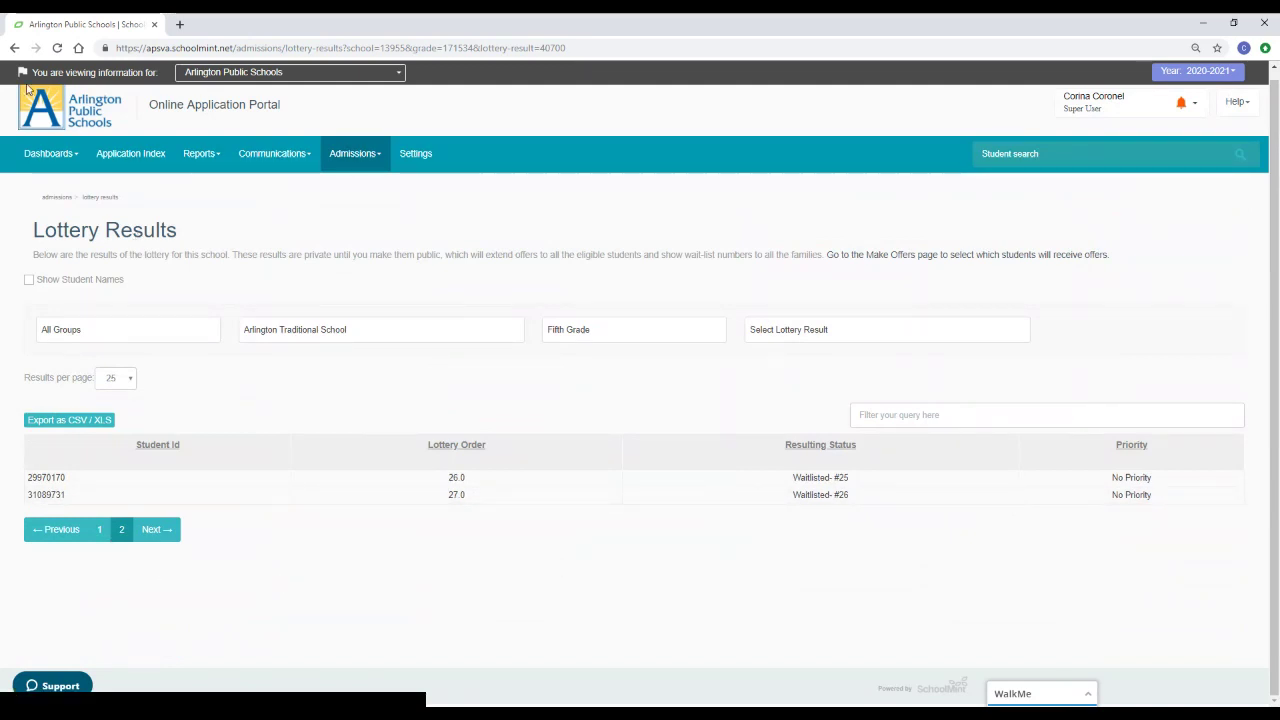
Step: Go back to the Lottery Dashboard and filter it to Campbell Elementary
{"action": "left_click", "coordinate": [17, 49]}
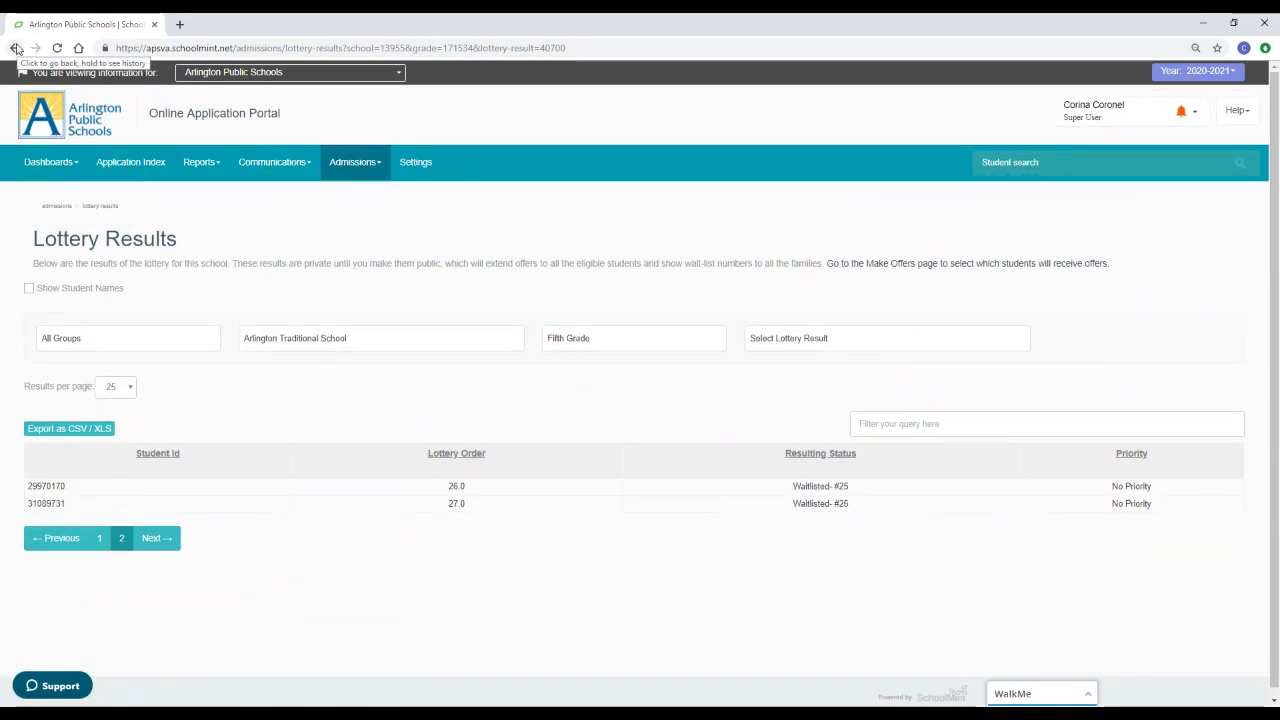
{"action": "left_click", "coordinate": [389, 297]}
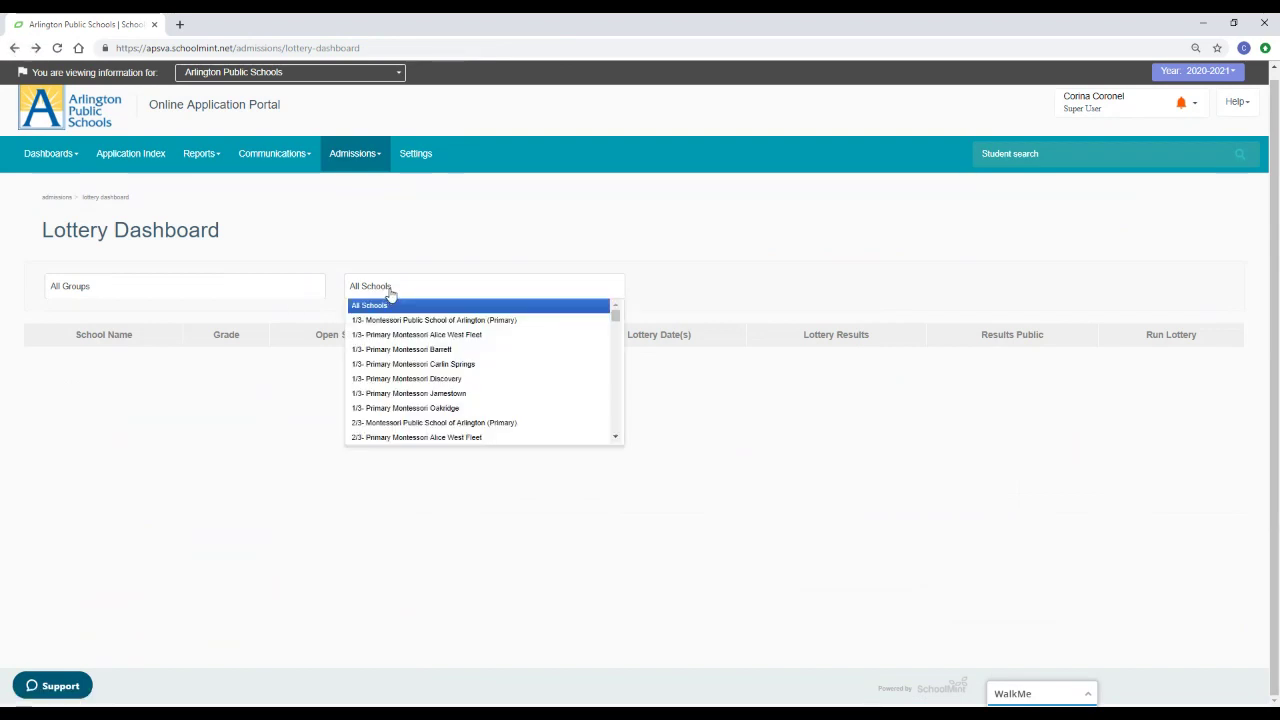
{"action": "scroll", "coordinate": [495, 357], "scroll_direction": "down", "scroll_amount": 1}
{"action": "scroll", "coordinate": [497, 357], "scroll_direction": "down", "scroll_amount": 2}
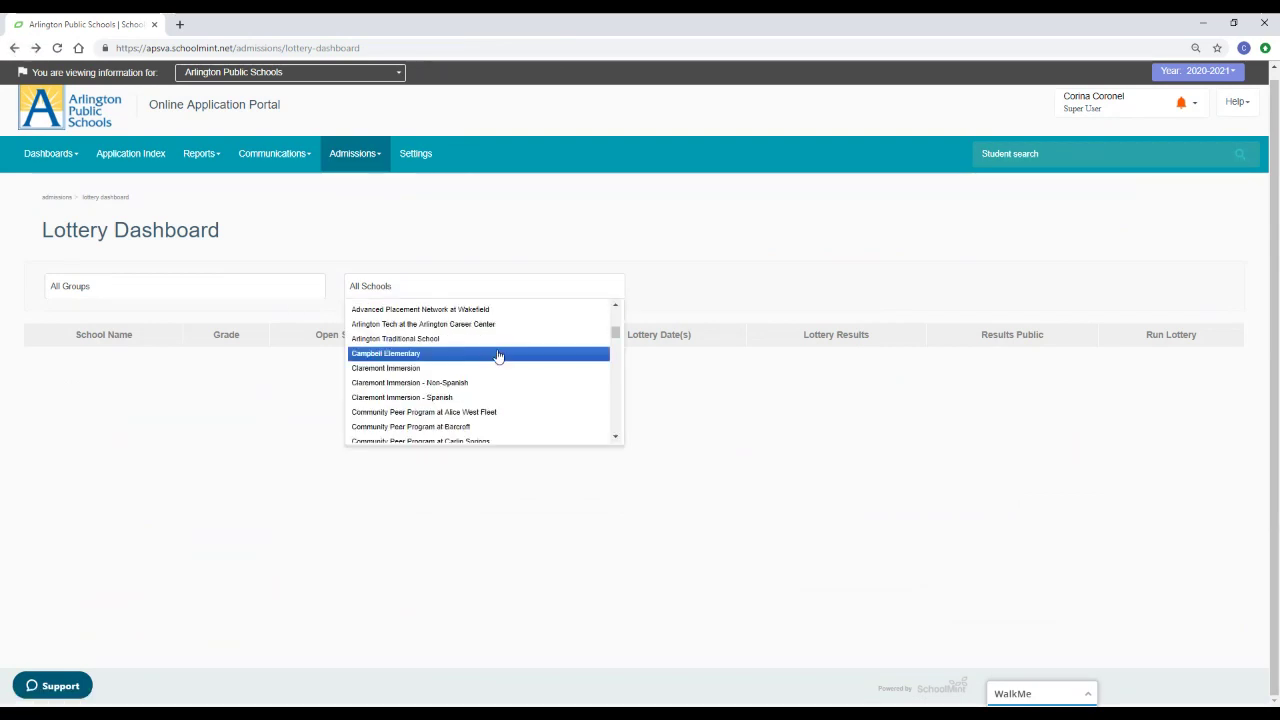
{"action": "scroll", "coordinate": [499, 352], "scroll_direction": "down", "scroll_amount": 2}
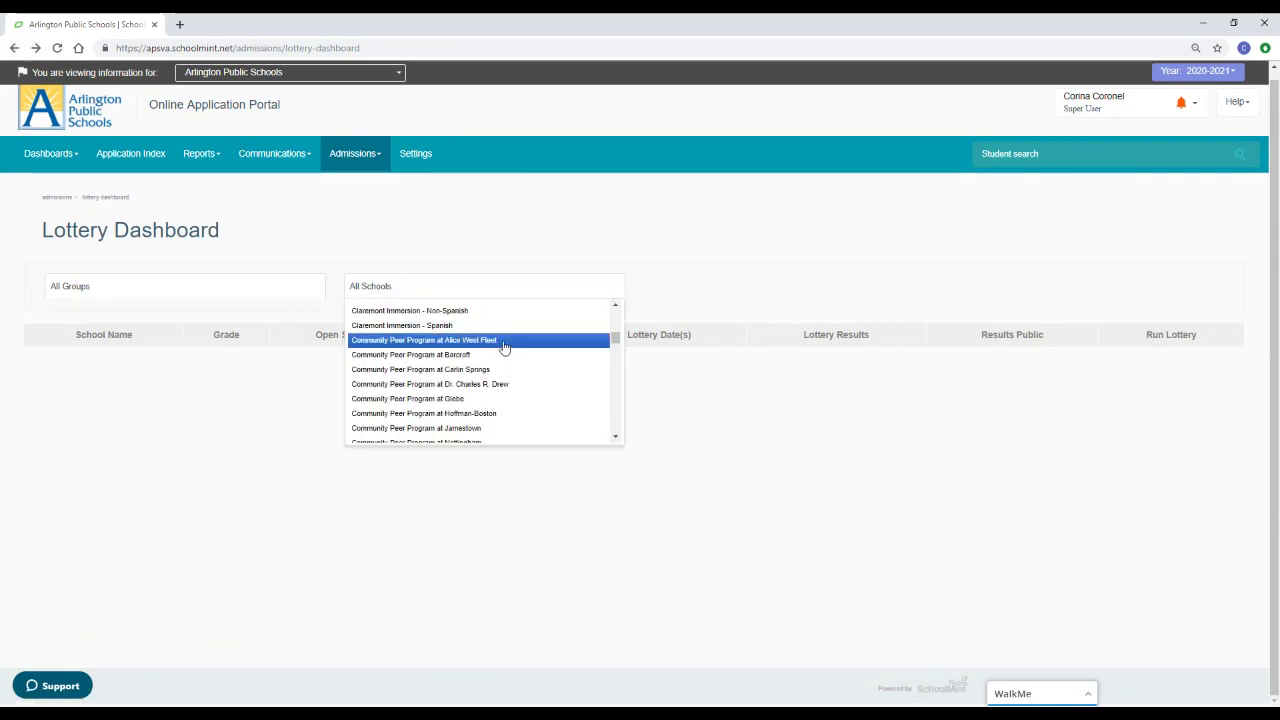
{"action": "scroll", "coordinate": [503, 350], "scroll_direction": "up", "scroll_amount": 2}
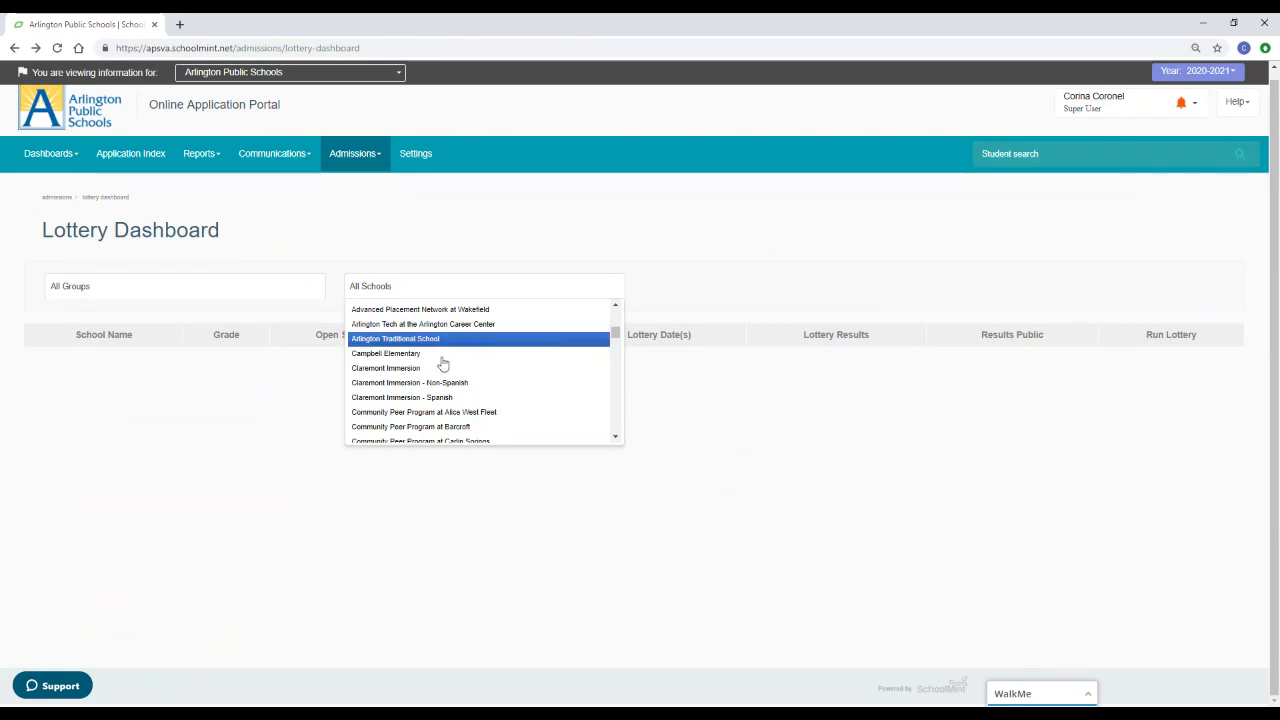
{"action": "left_click", "coordinate": [403, 354]}
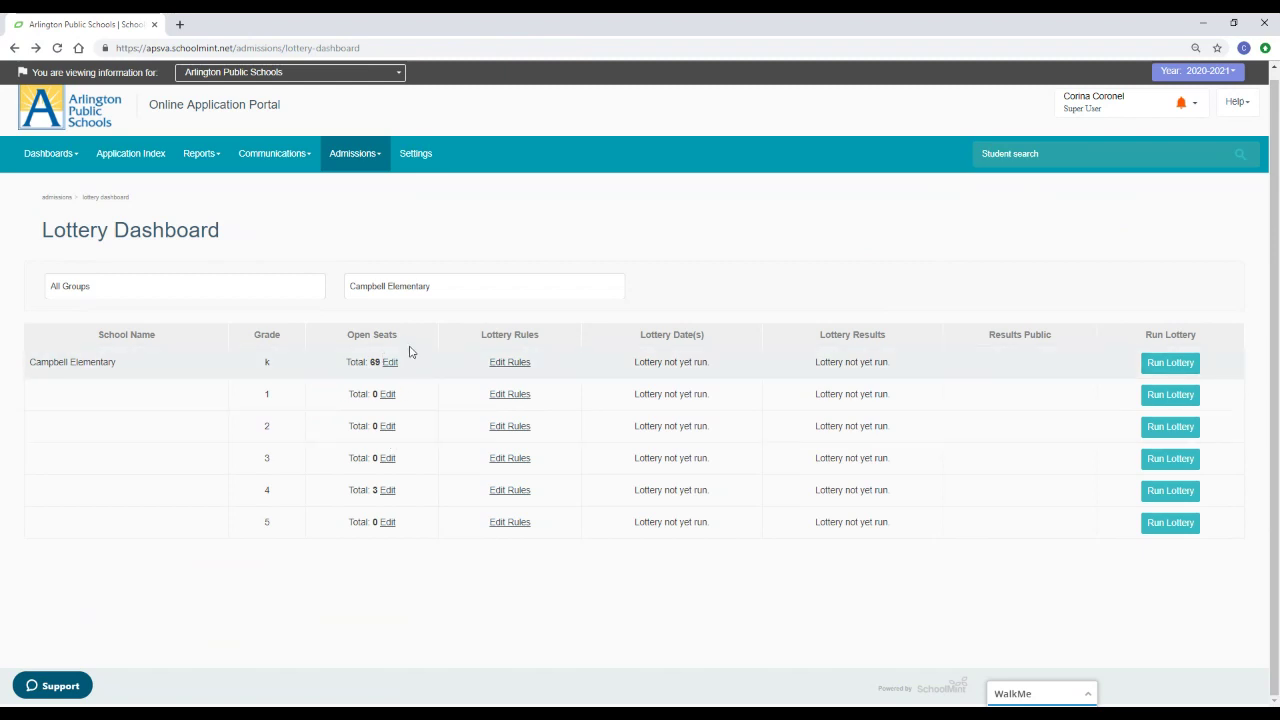
Step: Run the kindergarten lottery for Campbell Elementary, confirm it, and open its current results
{"action": "left_click", "coordinate": [1177, 367]}
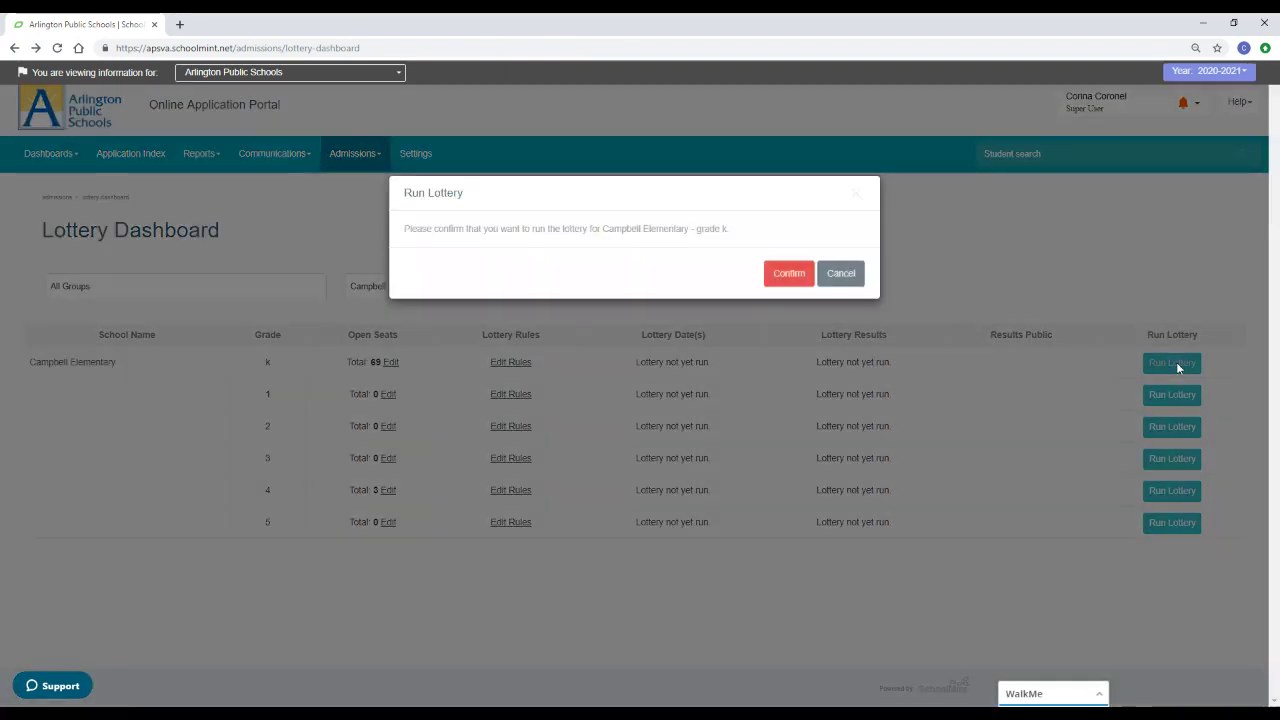
{"action": "left_click", "coordinate": [789, 275]}
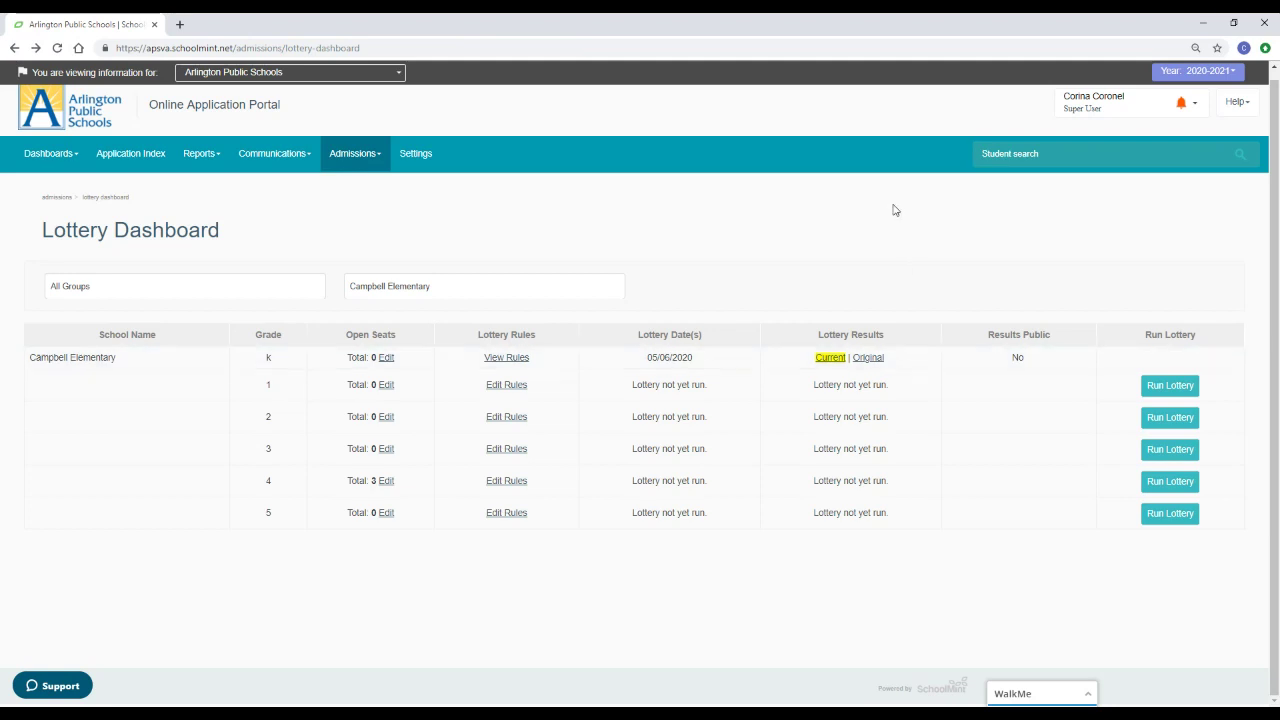
{"action": "left_click", "coordinate": [831, 360]}
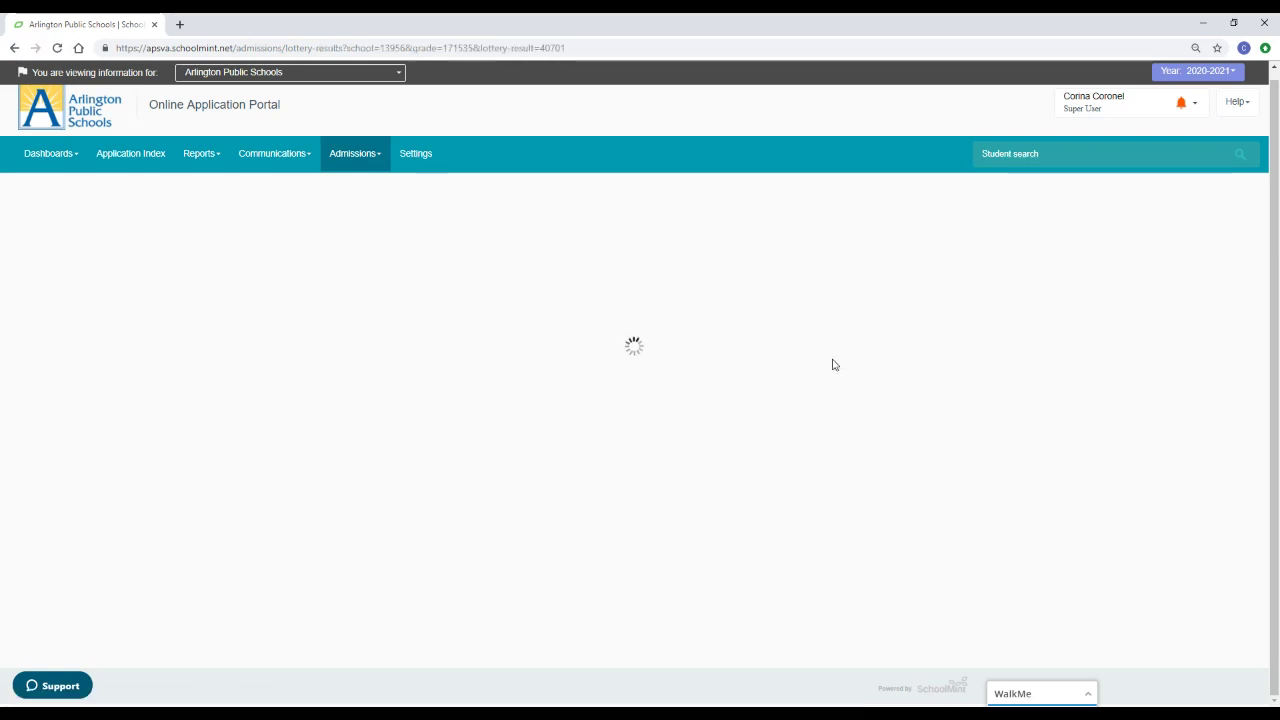
Step: Examine the kindergarten lottery results for pre-offers, waitlist positions and priorities, paging through to page 9
{"action": "scroll", "coordinate": [758, 363], "scroll_direction": "down", "scroll_amount": 2}
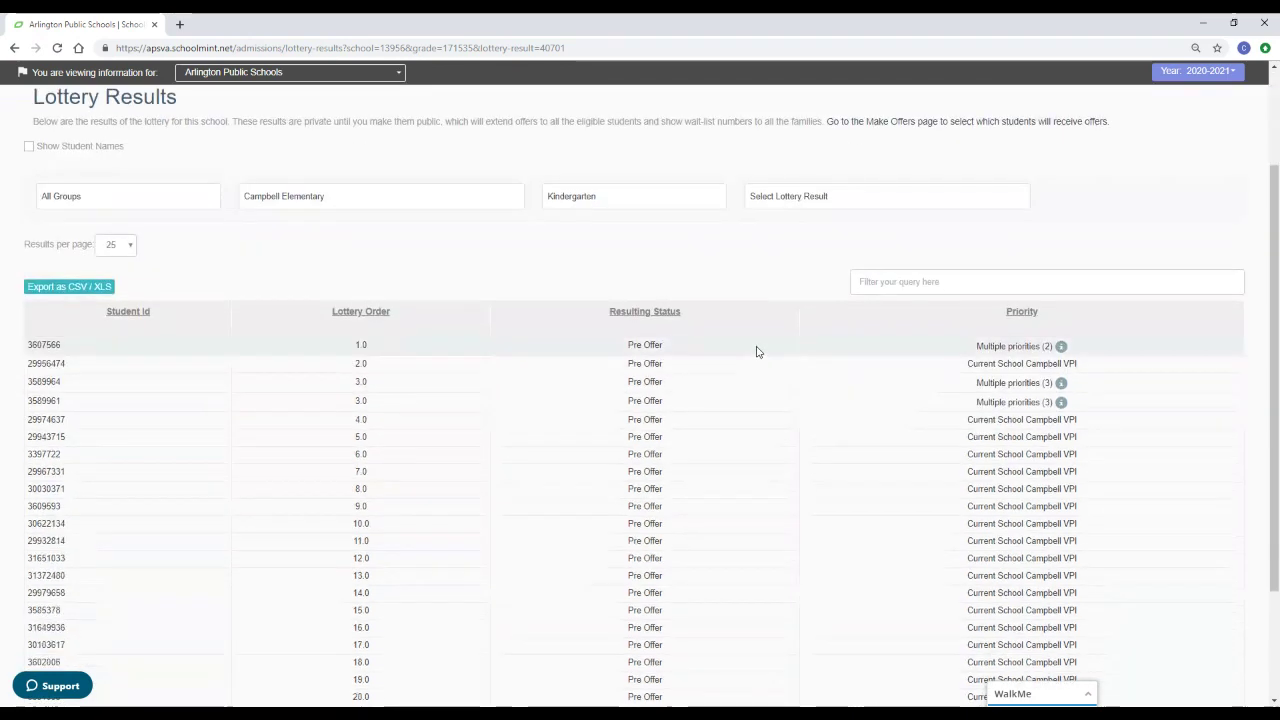
{"action": "scroll", "coordinate": [756, 280], "scroll_direction": "down", "scroll_amount": 3}
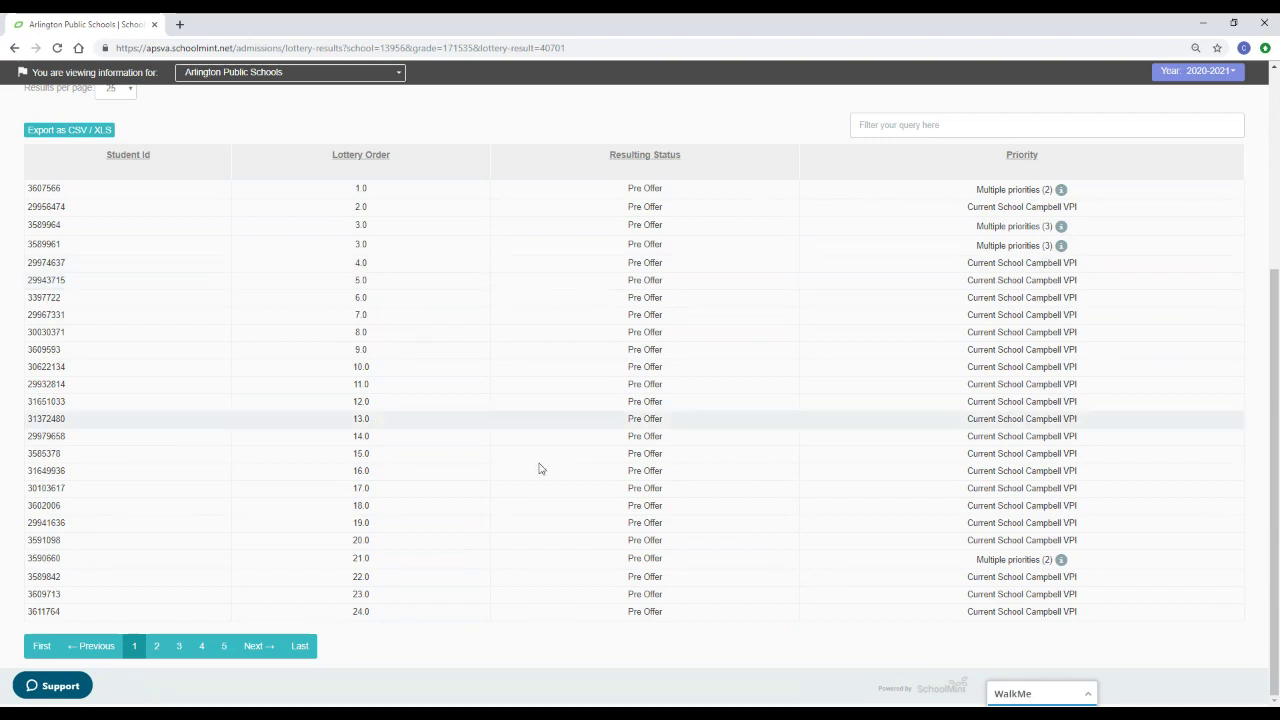
{"action": "left_click", "coordinate": [158, 648]}
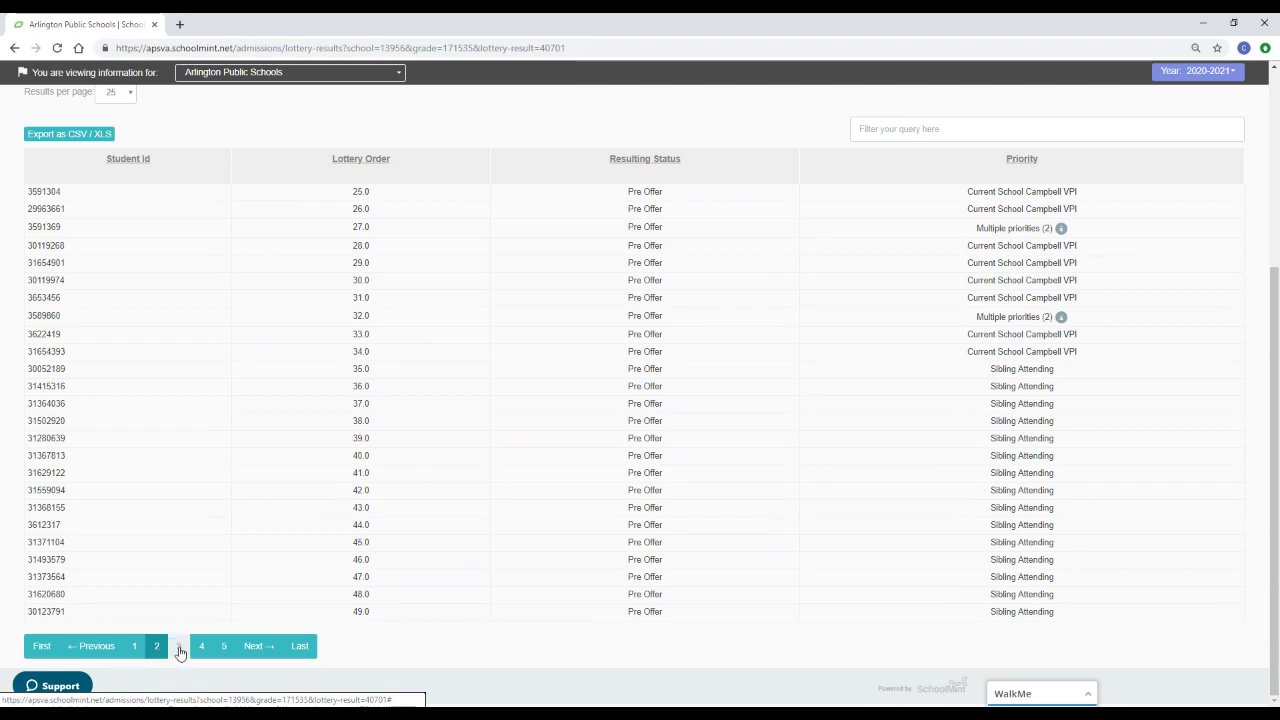
{"action": "left_click", "coordinate": [179, 648]}
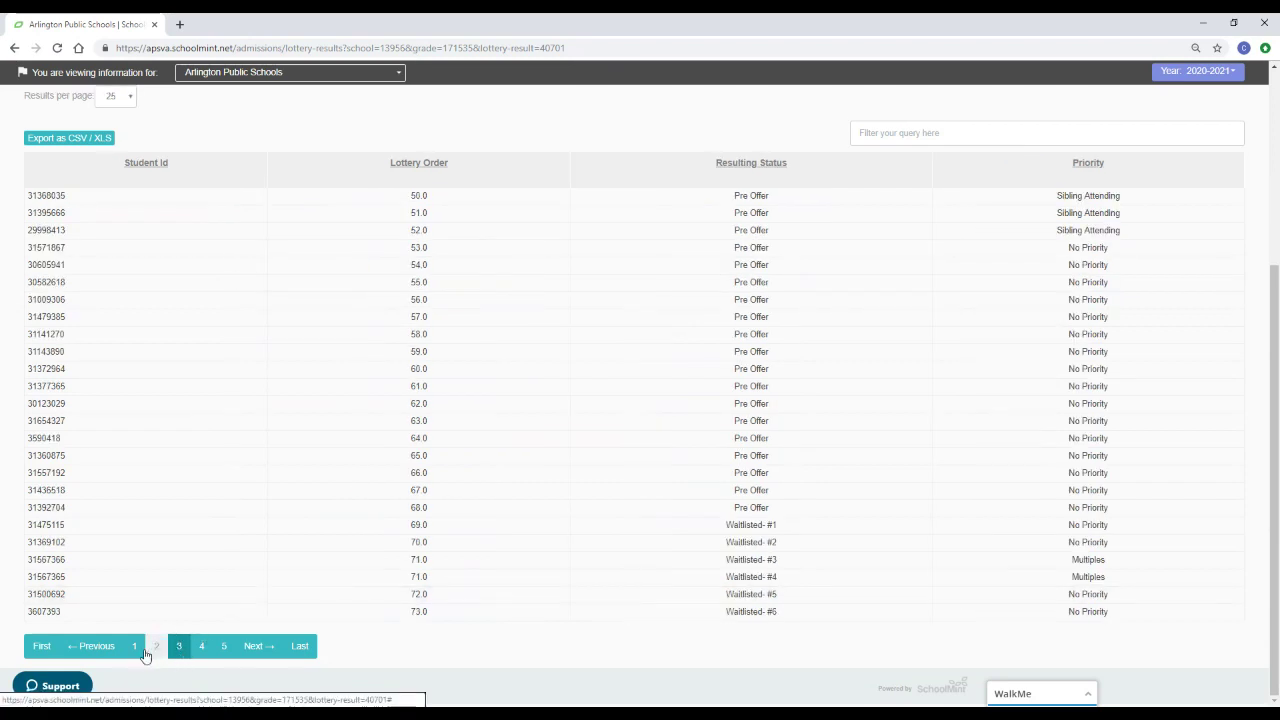
{"action": "left_click", "coordinate": [138, 649]}
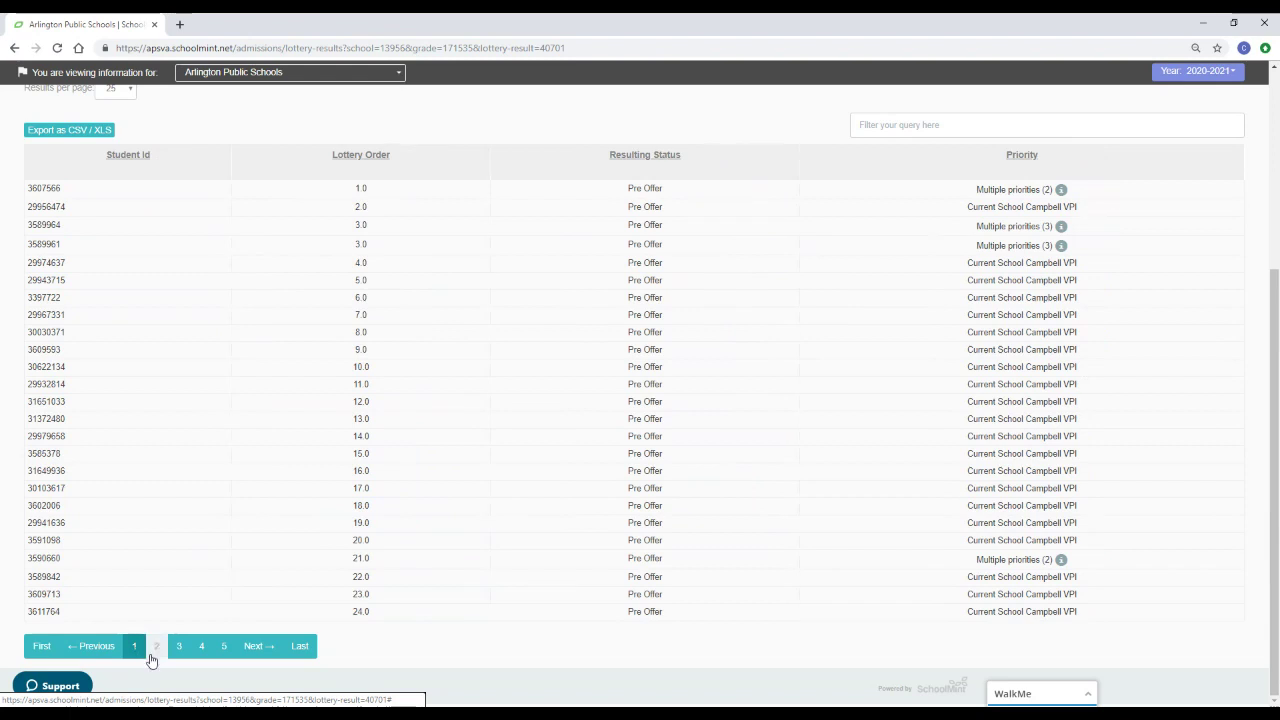
{"action": "left_click", "coordinate": [157, 648]}
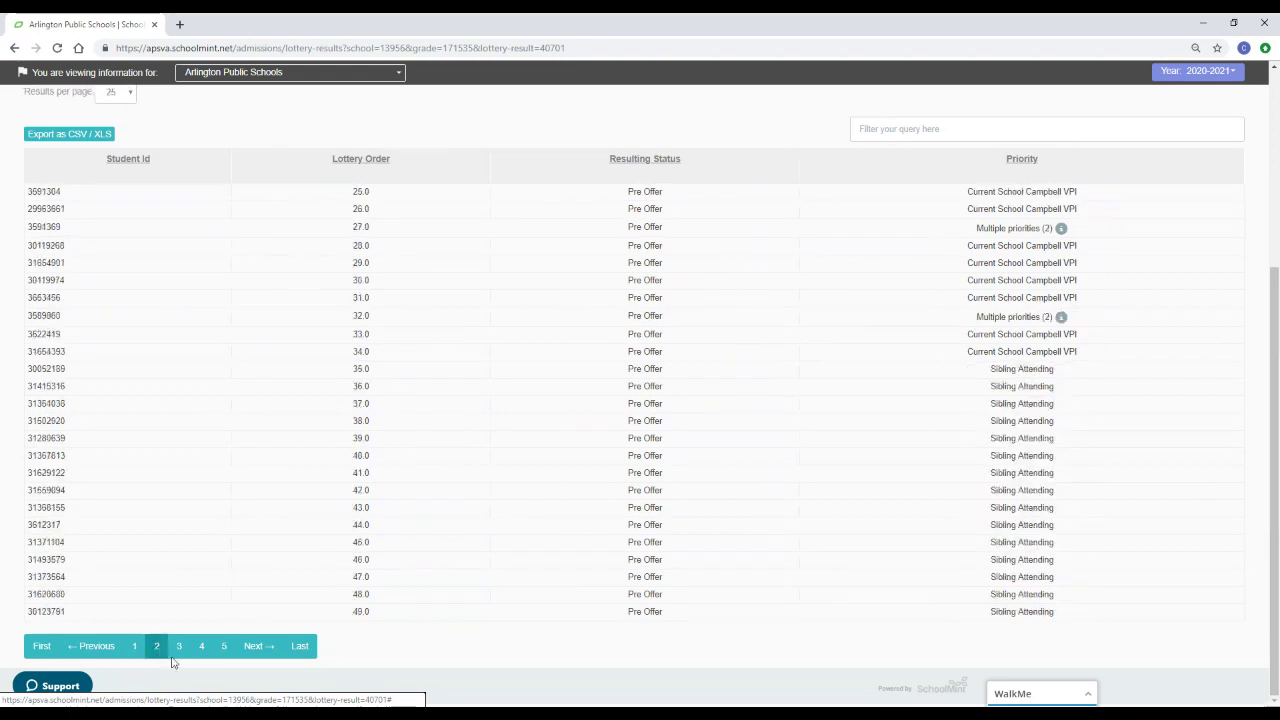
{"action": "left_click", "coordinate": [182, 652]}
{"action": "left_click", "coordinate": [203, 655]}
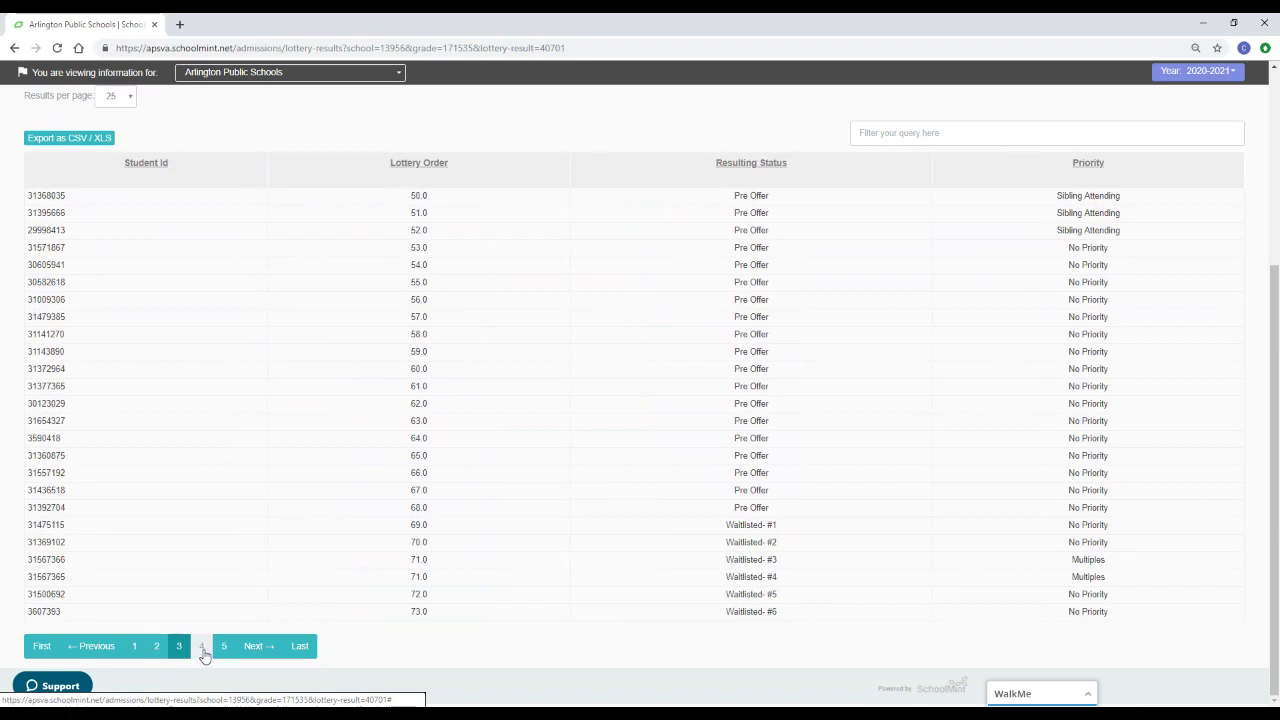
{"action": "left_click", "coordinate": [228, 651]}
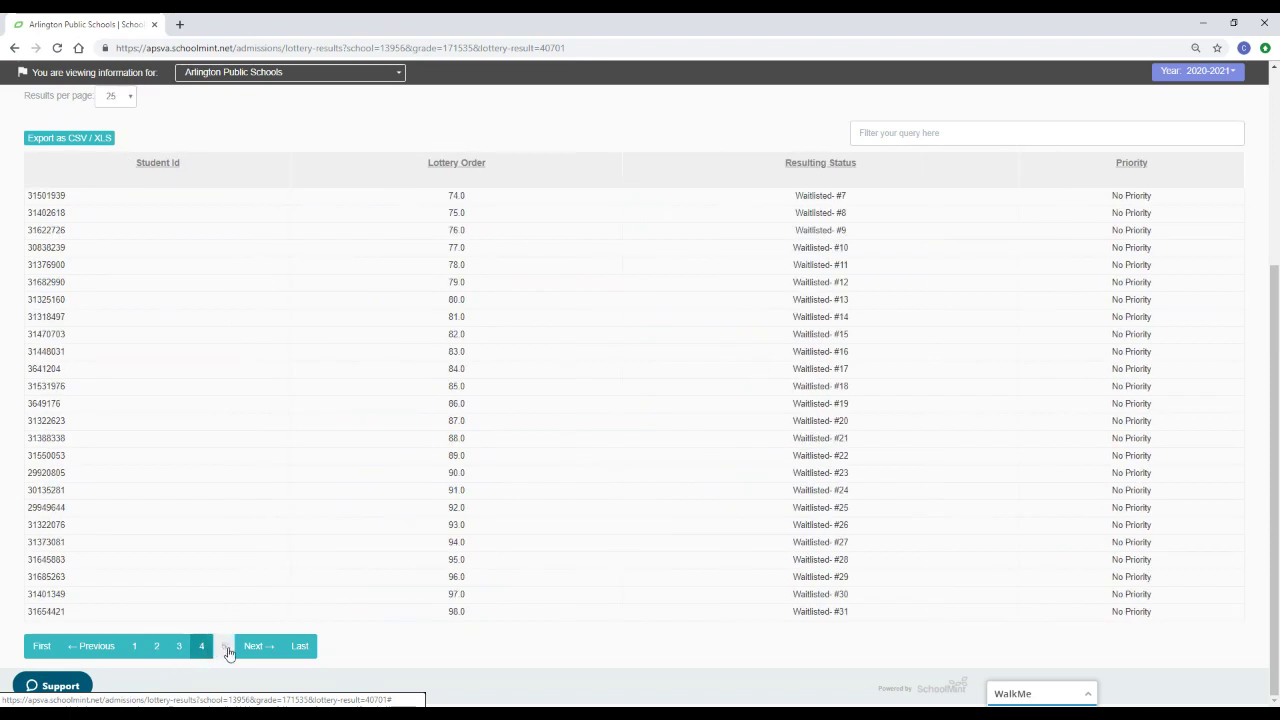
{"action": "left_click", "coordinate": [228, 651]}
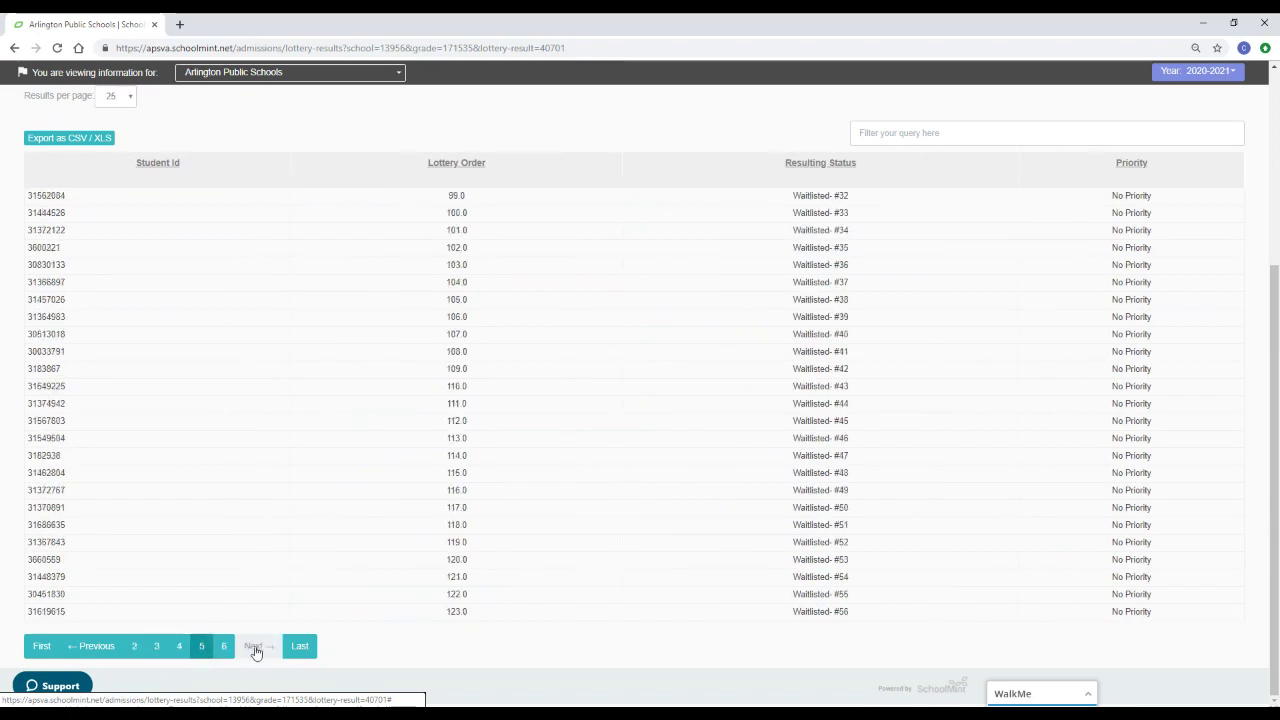
{"action": "left_click", "coordinate": [268, 651]}
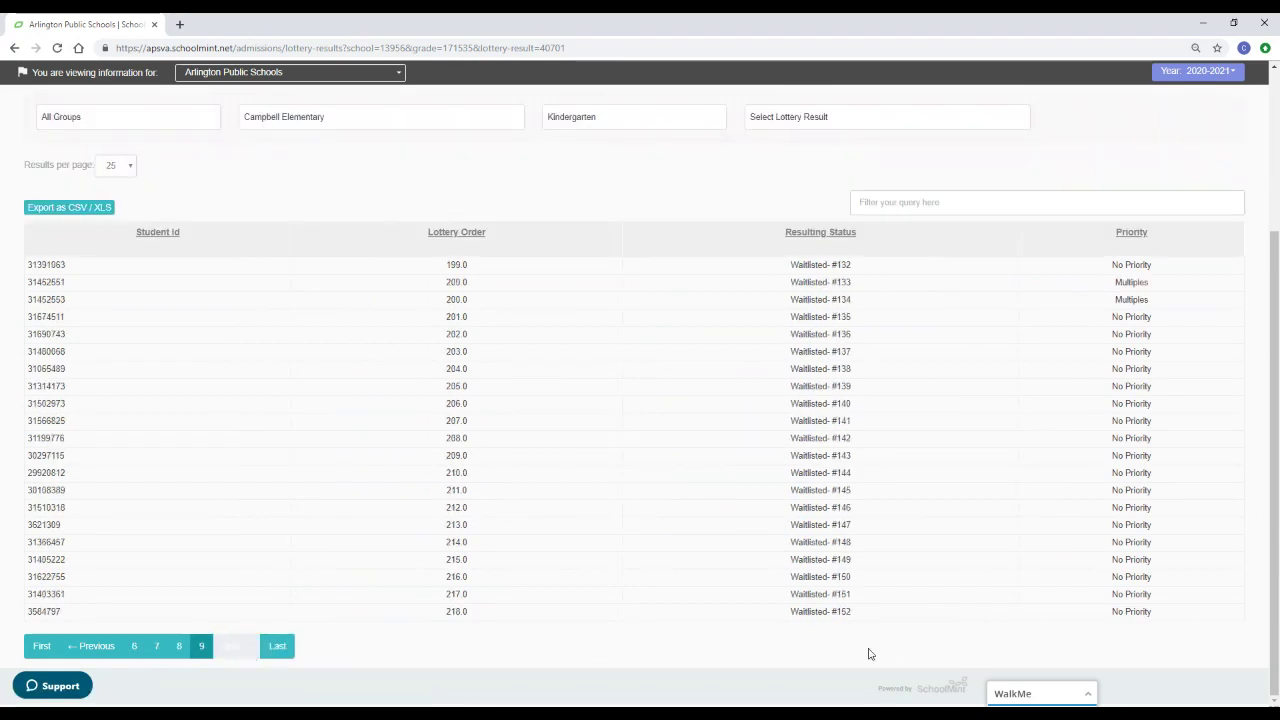
Step: Return to the Lottery Dashboard, choose Campbell Elementary again and run the grade 1 lottery despite having no open seats
{"action": "scroll", "coordinate": [160, 172], "scroll_direction": "up", "scroll_amount": 2}
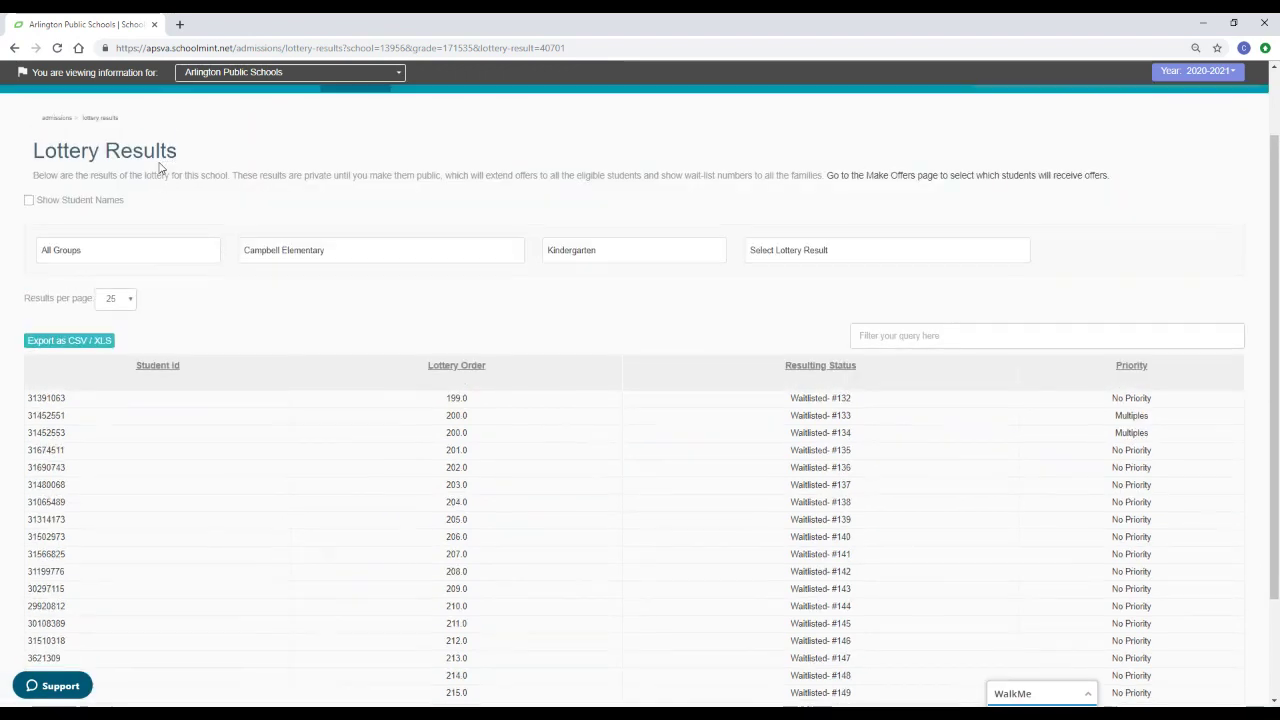
{"action": "left_click", "coordinate": [14, 47]}
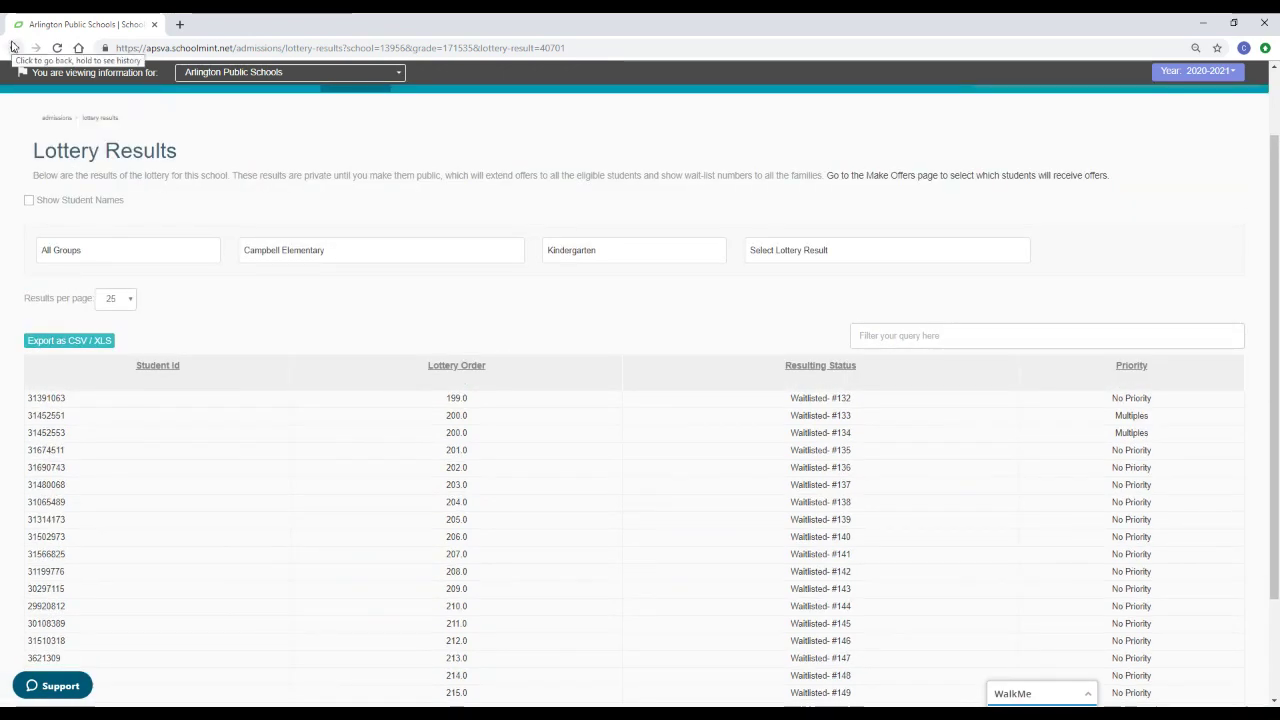
{"action": "left_click", "coordinate": [435, 288]}
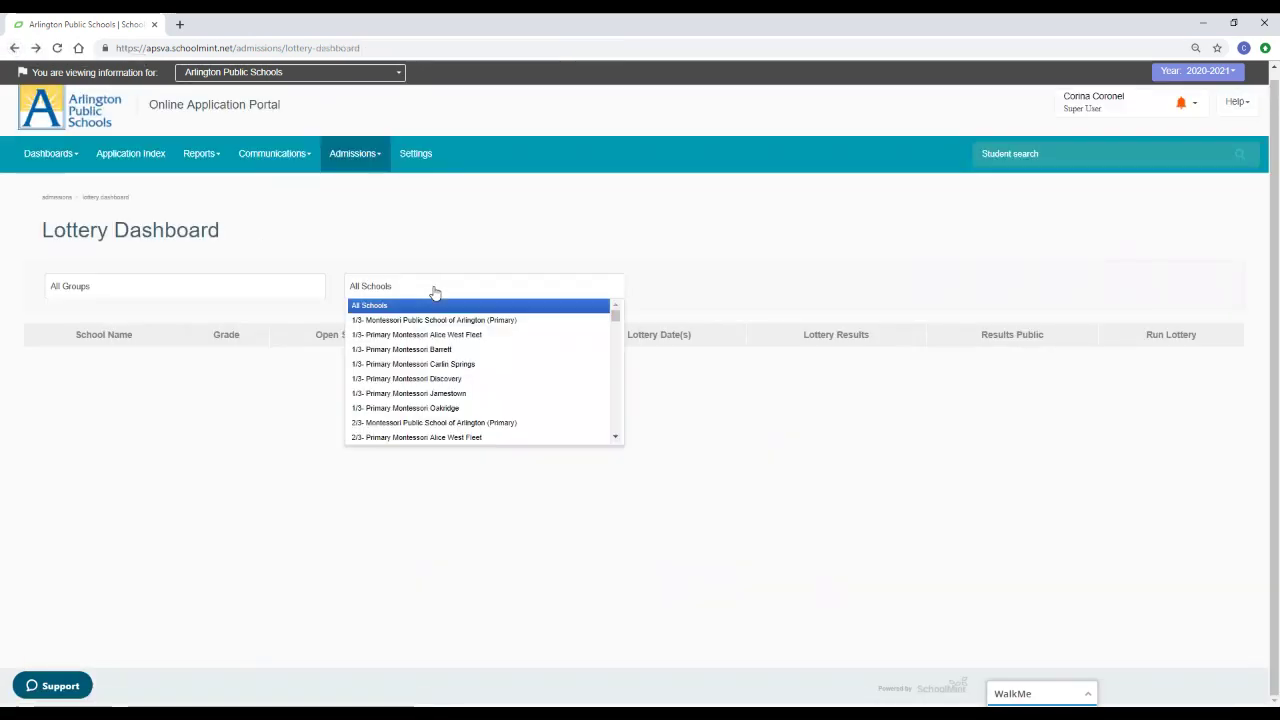
{"action": "scroll", "coordinate": [428, 335], "scroll_direction": "down", "scroll_amount": 2}
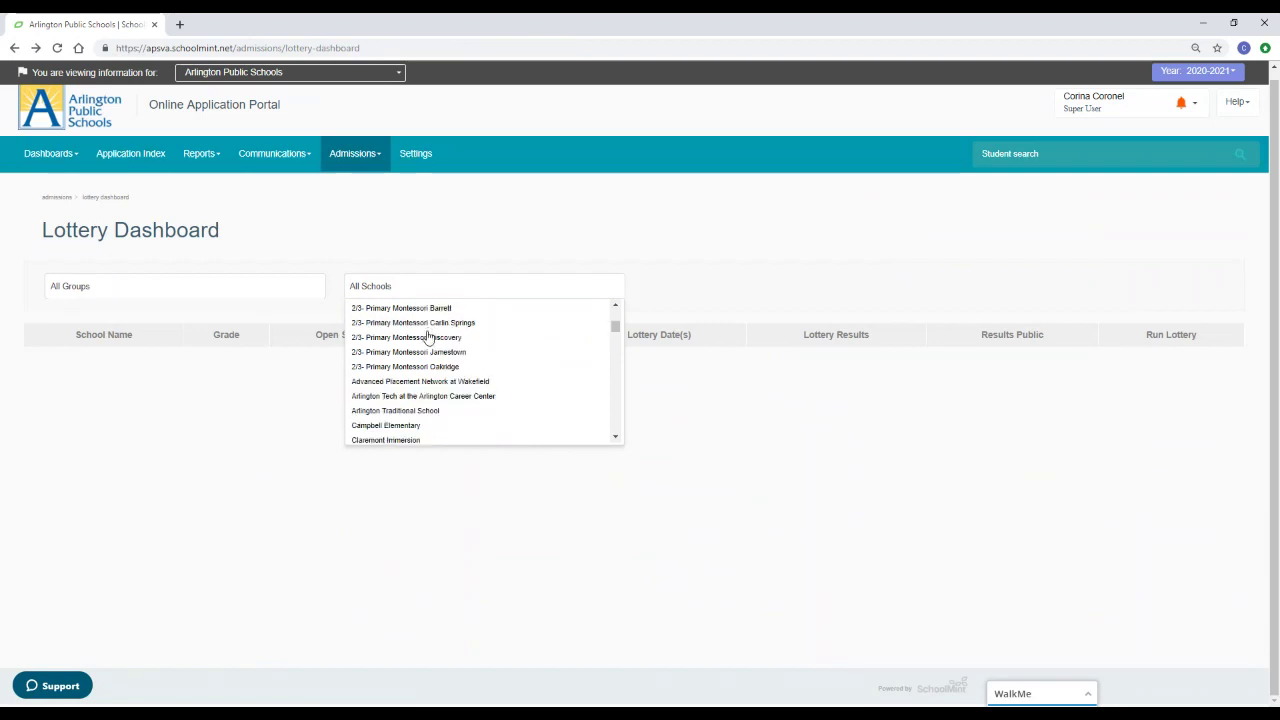
{"action": "left_click", "coordinate": [422, 427]}
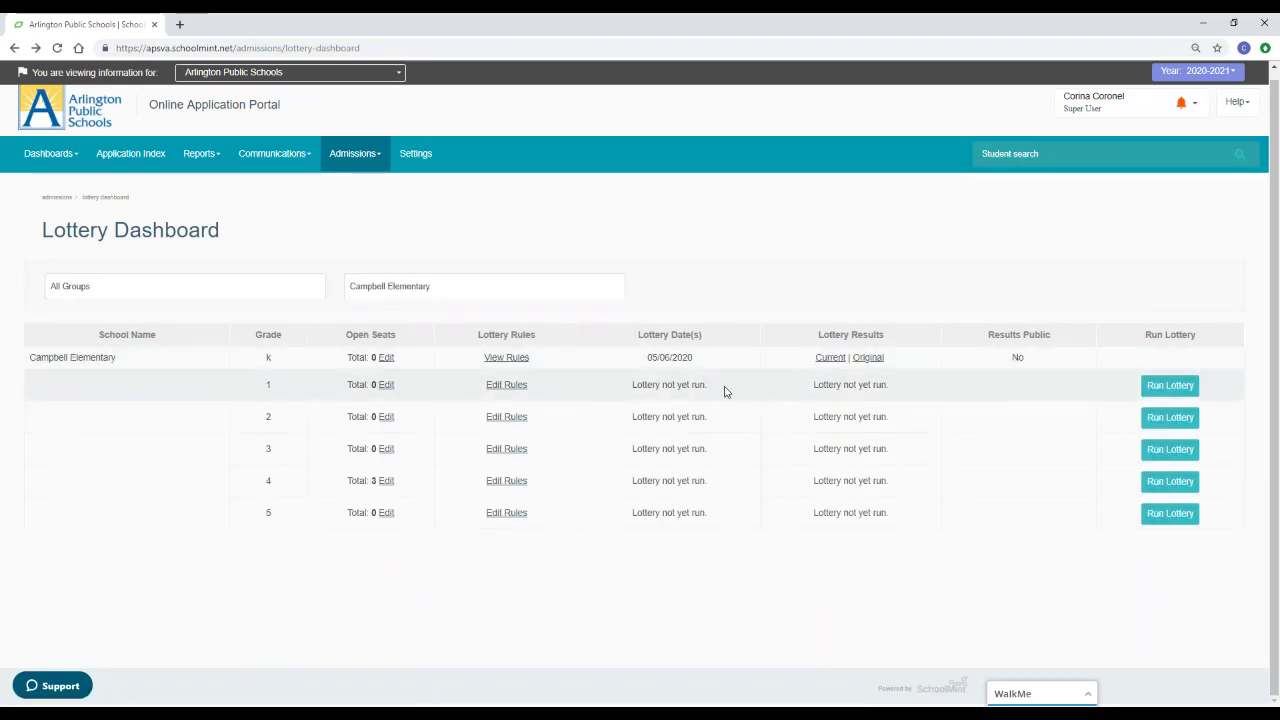
{"action": "left_click", "coordinate": [1166, 389]}
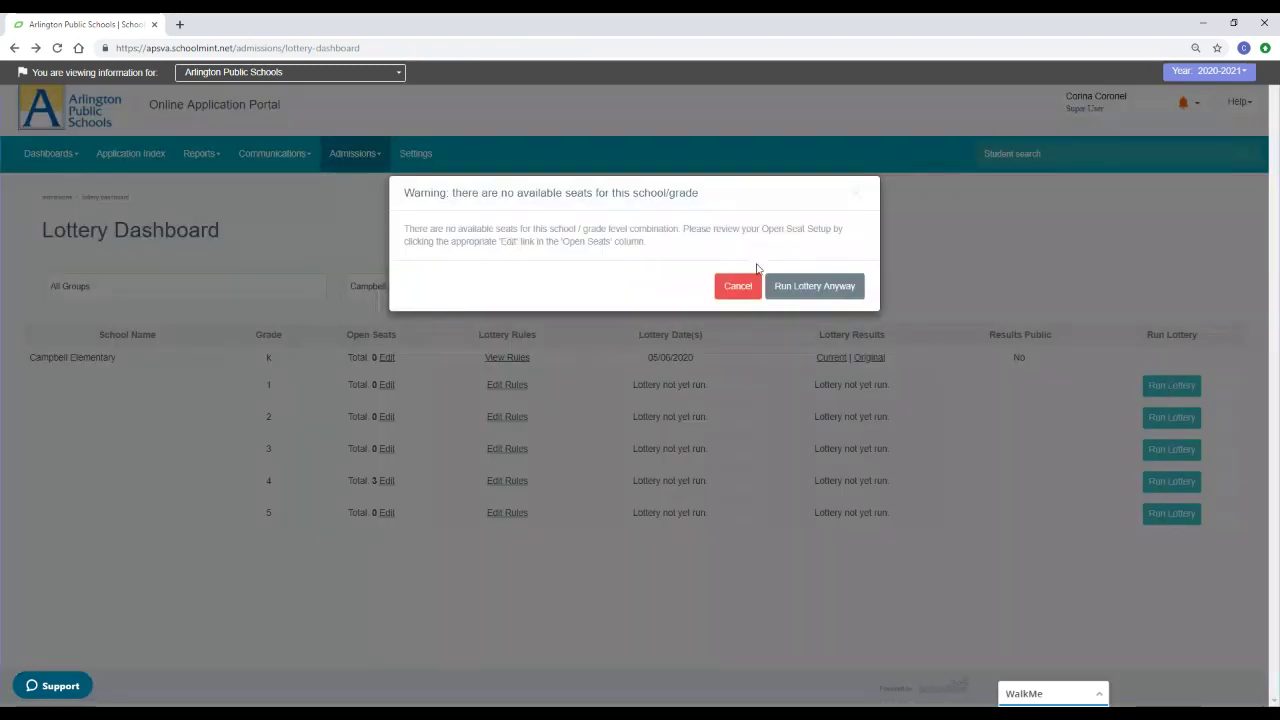
{"action": "left_click", "coordinate": [829, 287]}
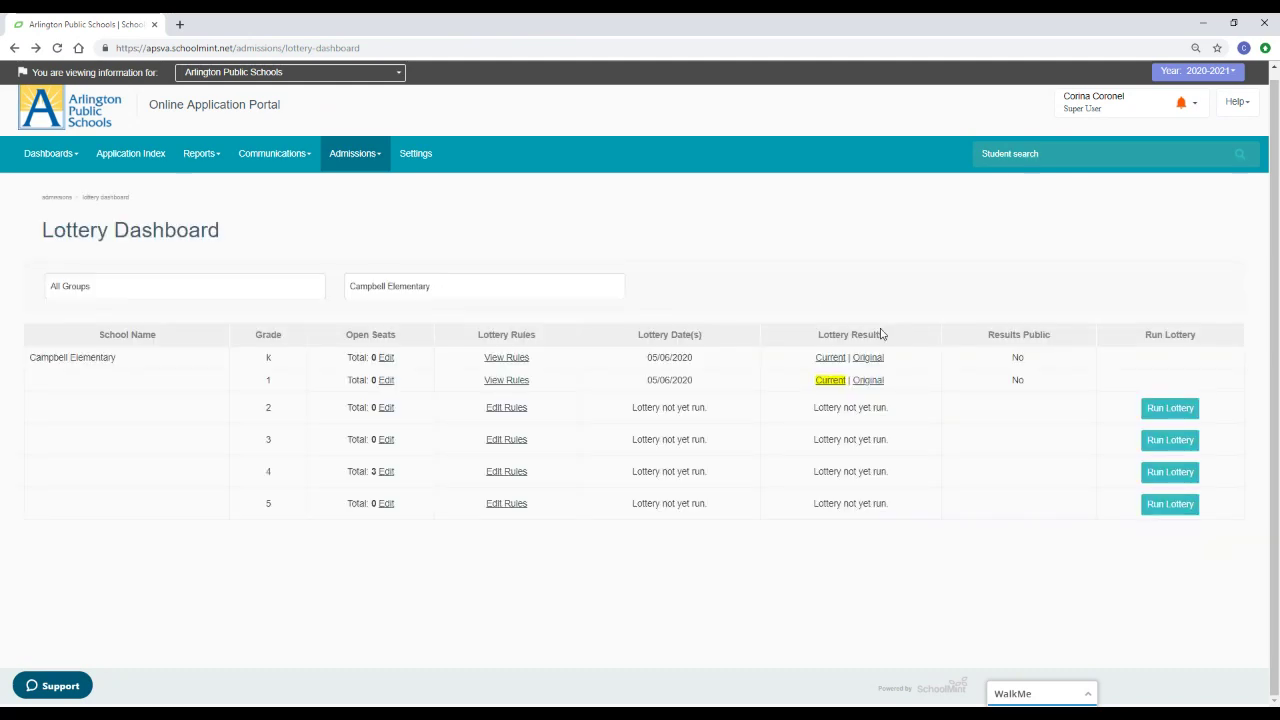
Step: Open the current first-grade lottery results and examine the waitlist positions and priorities on pages 1 and 3
{"action": "left_click", "coordinate": [832, 382]}
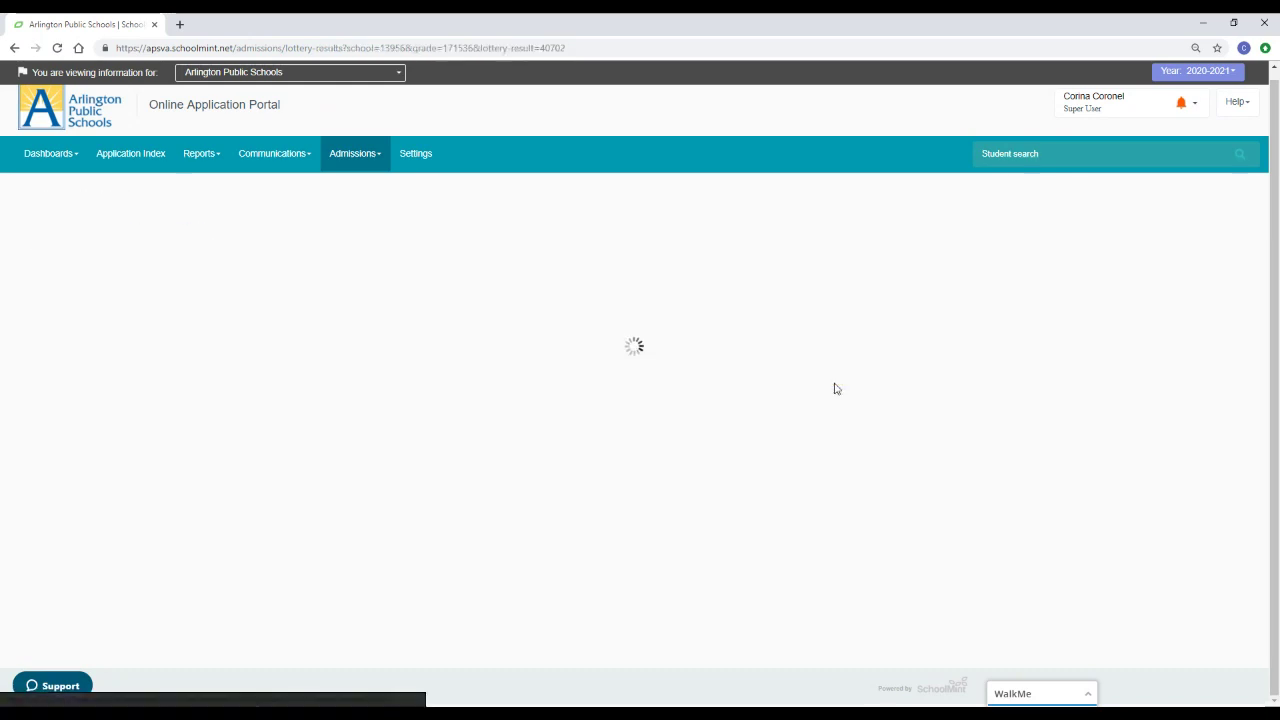
{"action": "scroll", "coordinate": [834, 389], "scroll_direction": "down", "scroll_amount": 3}
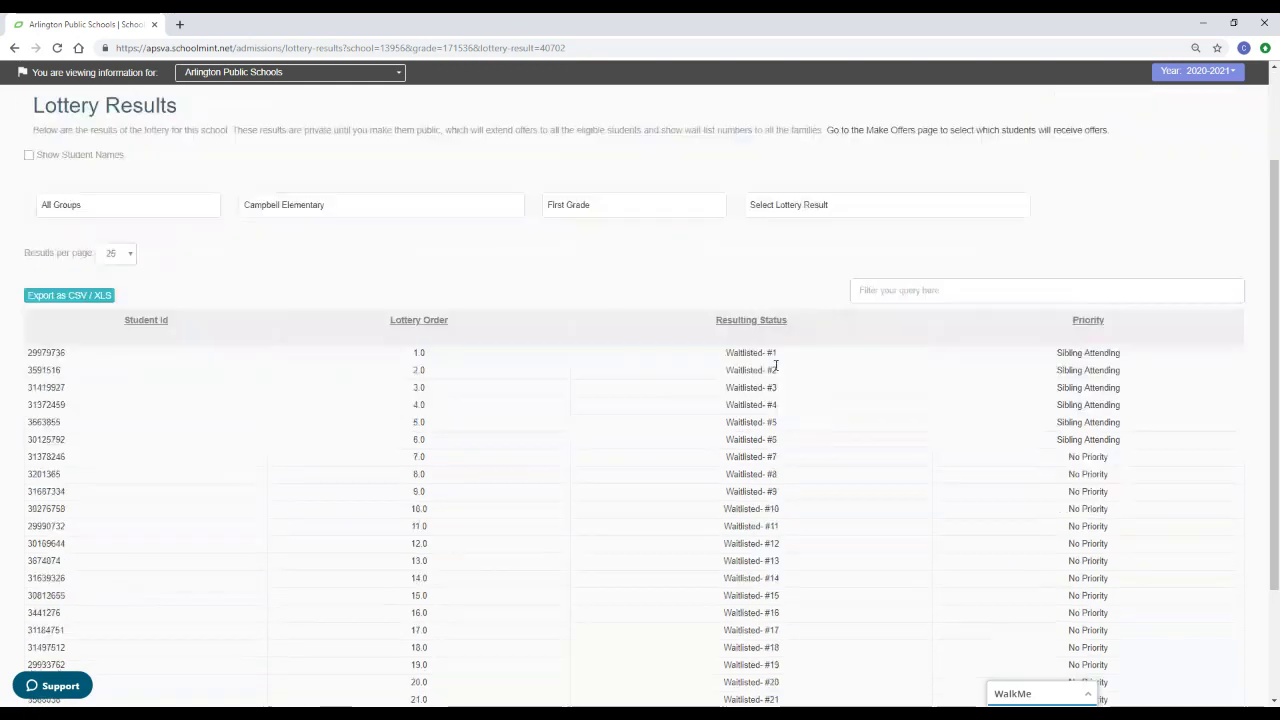
{"action": "scroll", "coordinate": [756, 368], "scroll_direction": "down", "scroll_amount": 1}
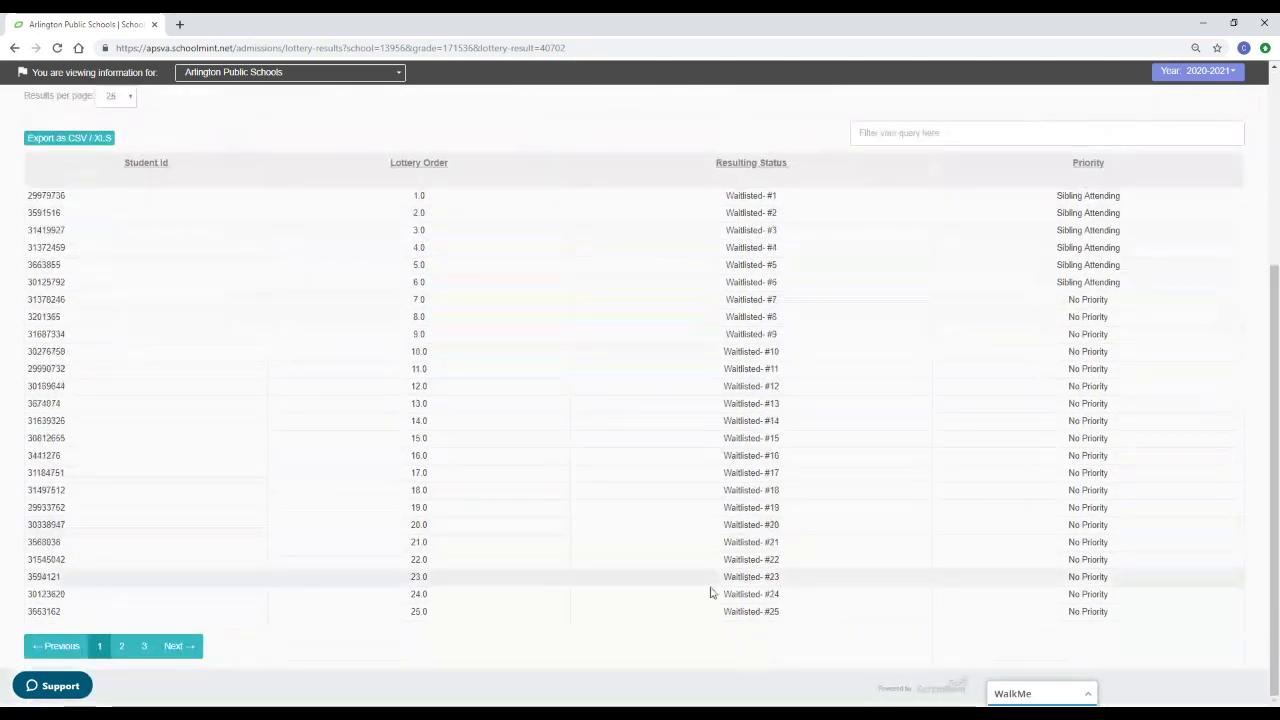
{"action": "left_click", "coordinate": [146, 647]}
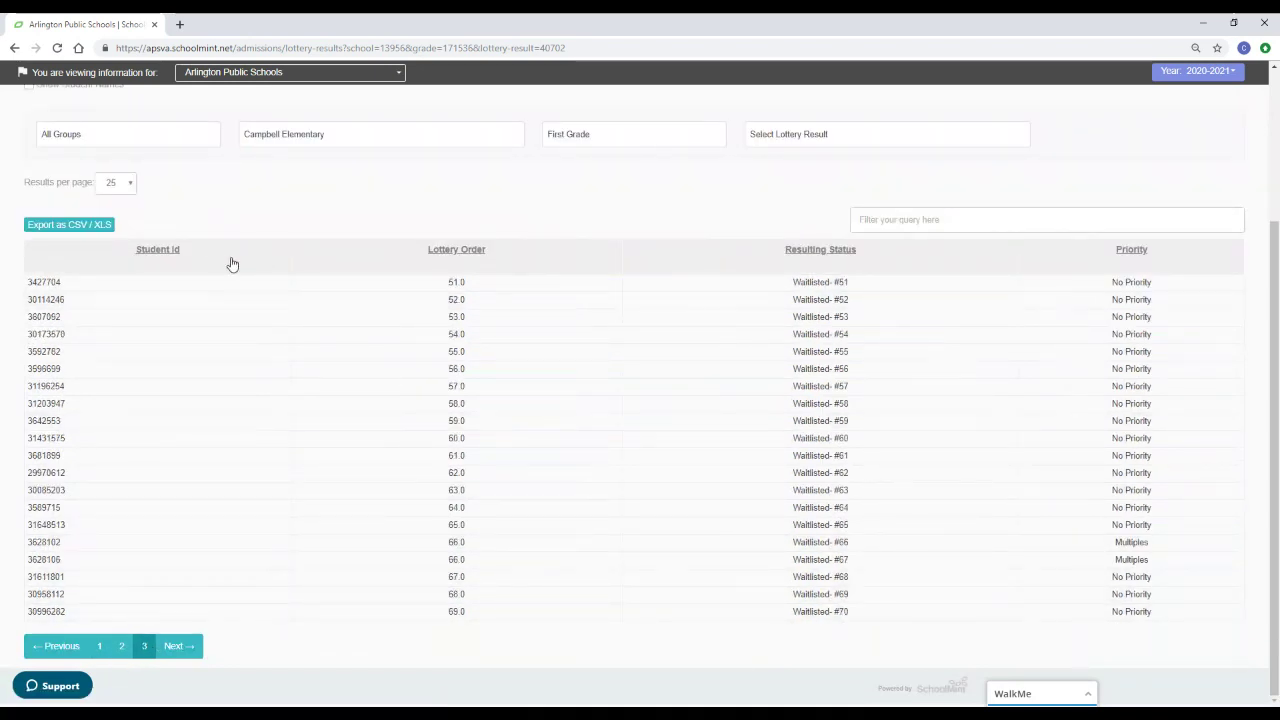
Step: Go back to the Lottery Dashboard, filter it to Campbell Elementary and run the grade 2 lottery despite having no open seats
{"action": "scroll", "coordinate": [229, 263], "scroll_direction": "up", "scroll_amount": 2}
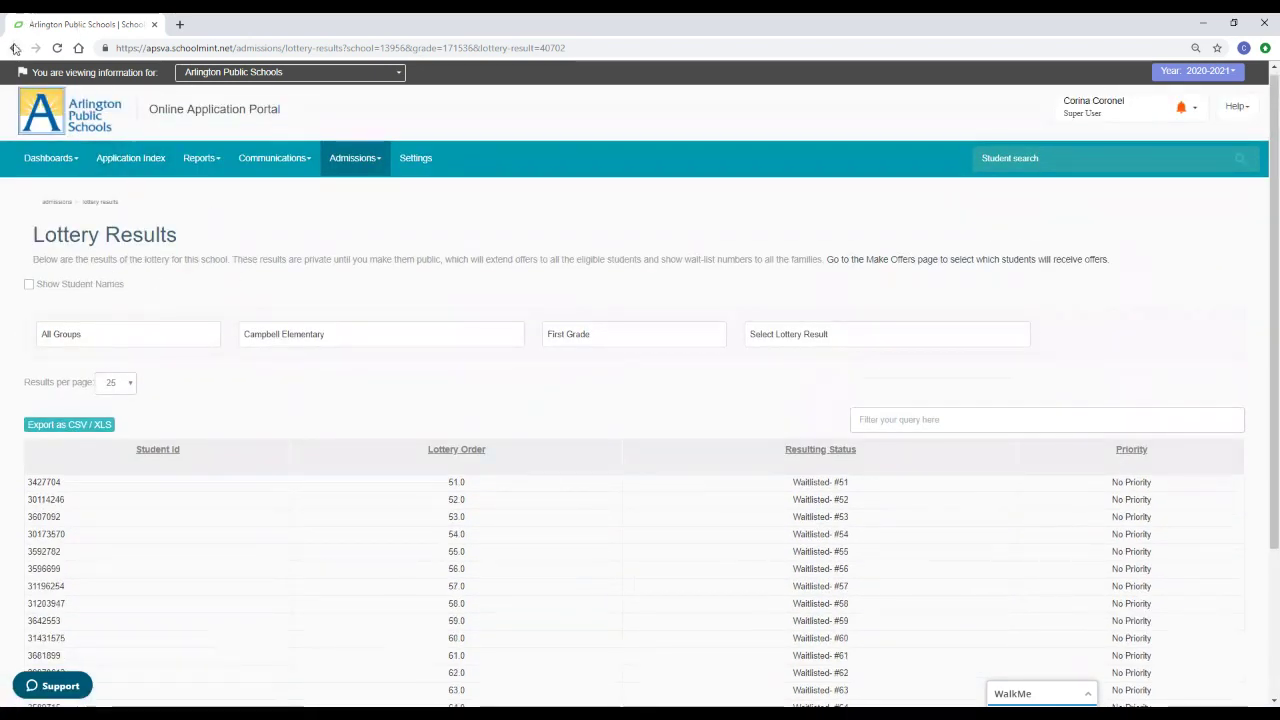
{"action": "left_click", "coordinate": [16, 49]}
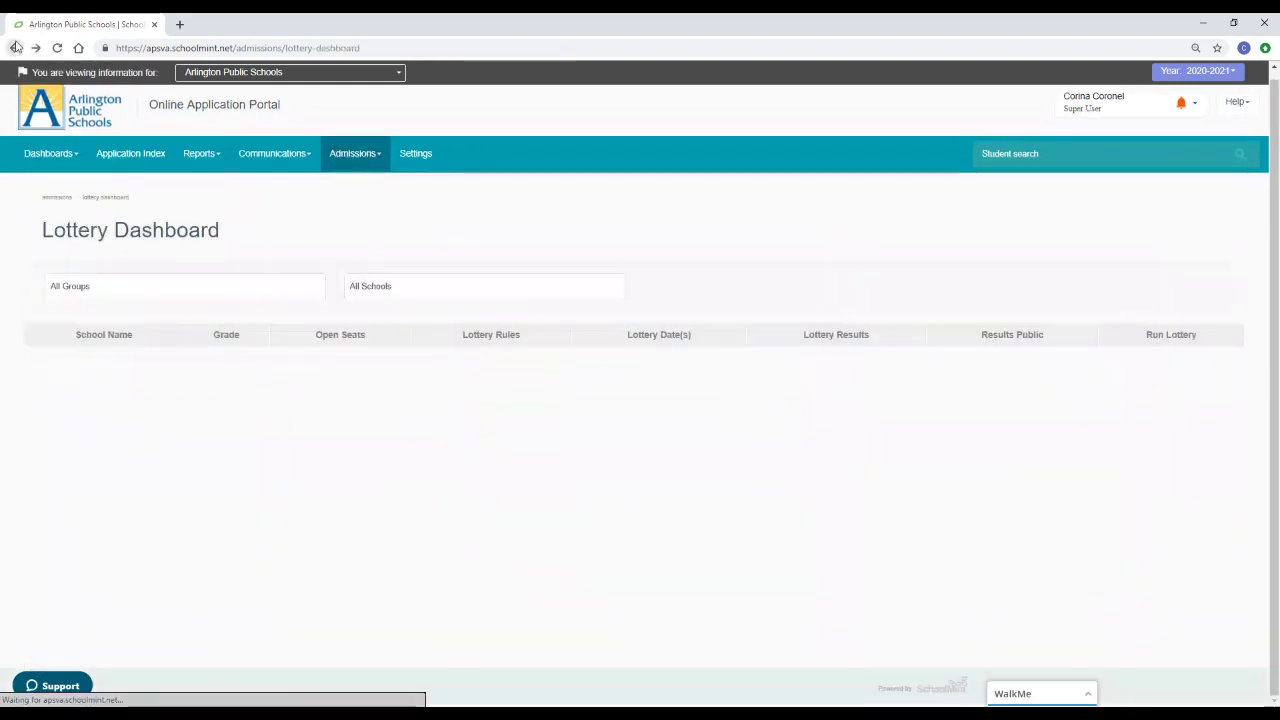
{"action": "left_click", "coordinate": [411, 288]}
{"action": "scroll", "coordinate": [432, 366], "scroll_direction": "down", "scroll_amount": 4}
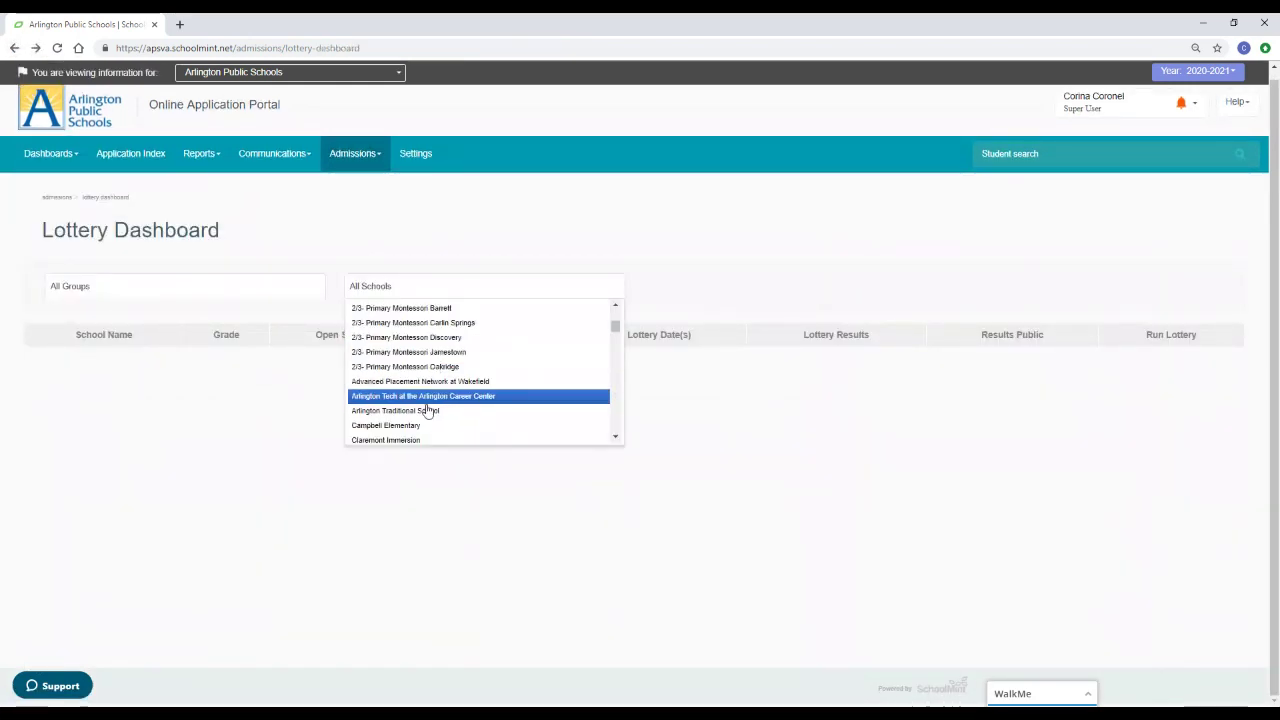
{"action": "left_click", "coordinate": [419, 428]}
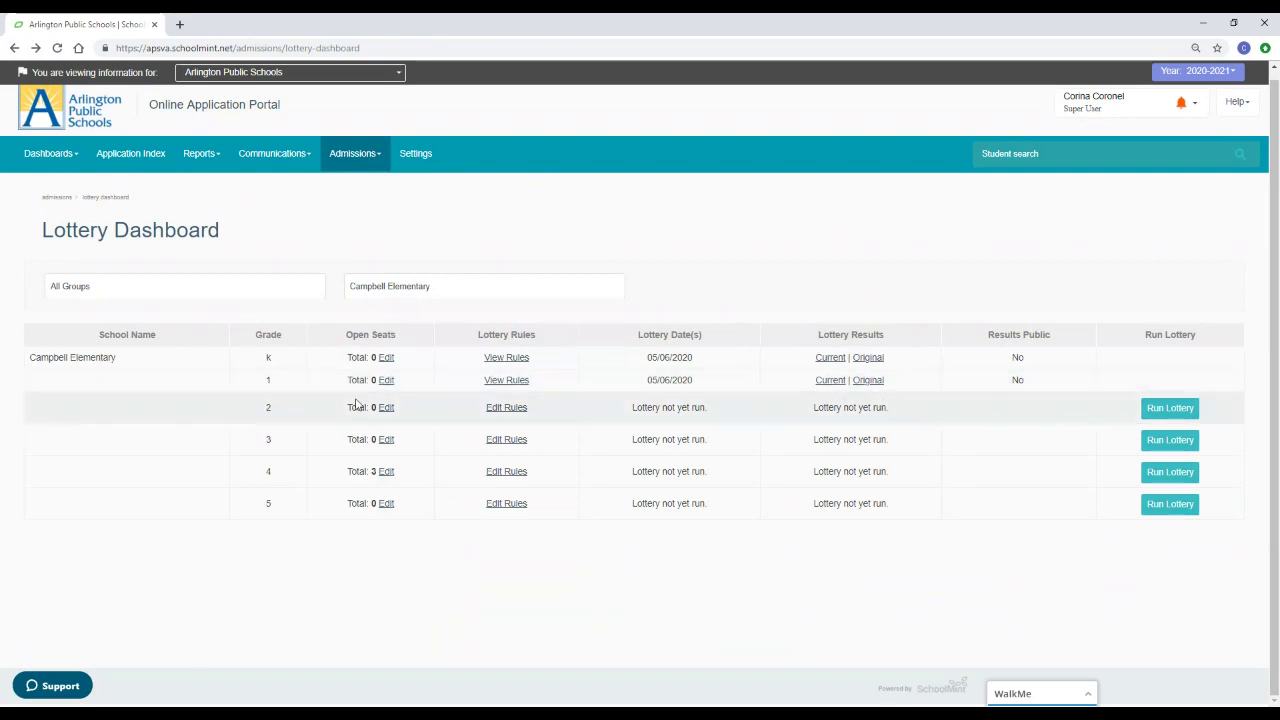
{"action": "left_click", "coordinate": [1176, 412]}
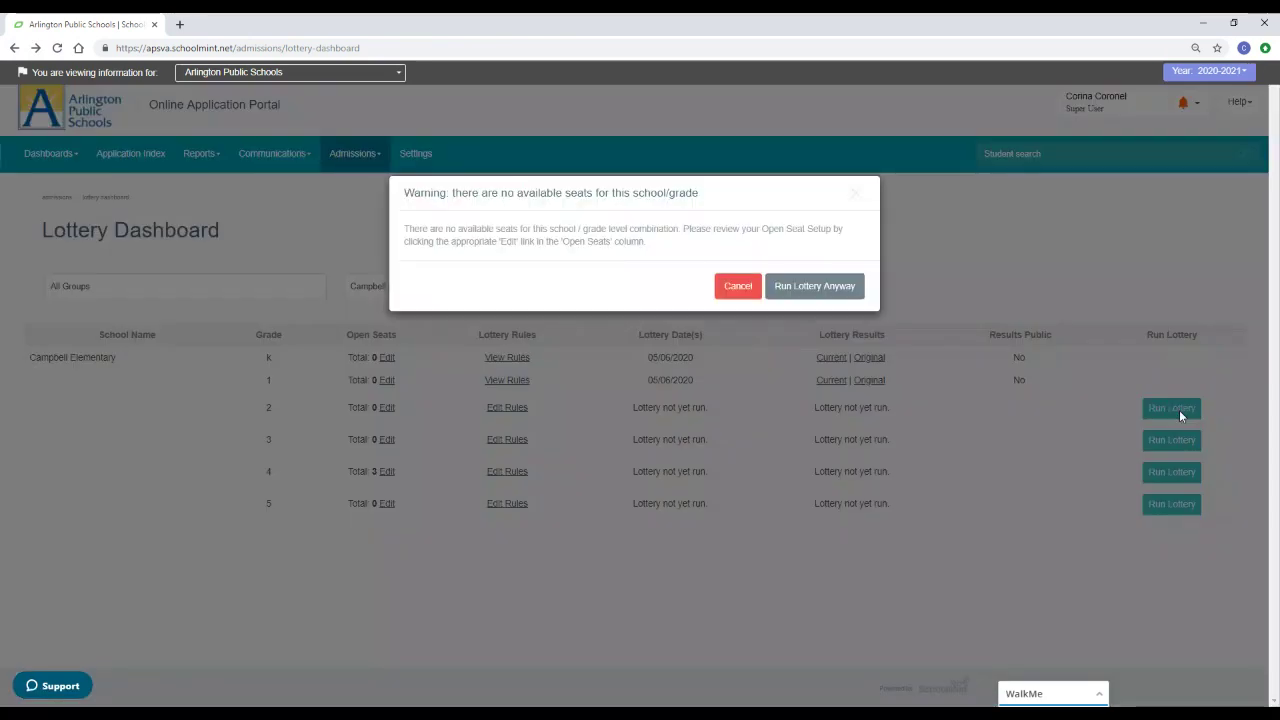
{"action": "left_click", "coordinate": [815, 286]}
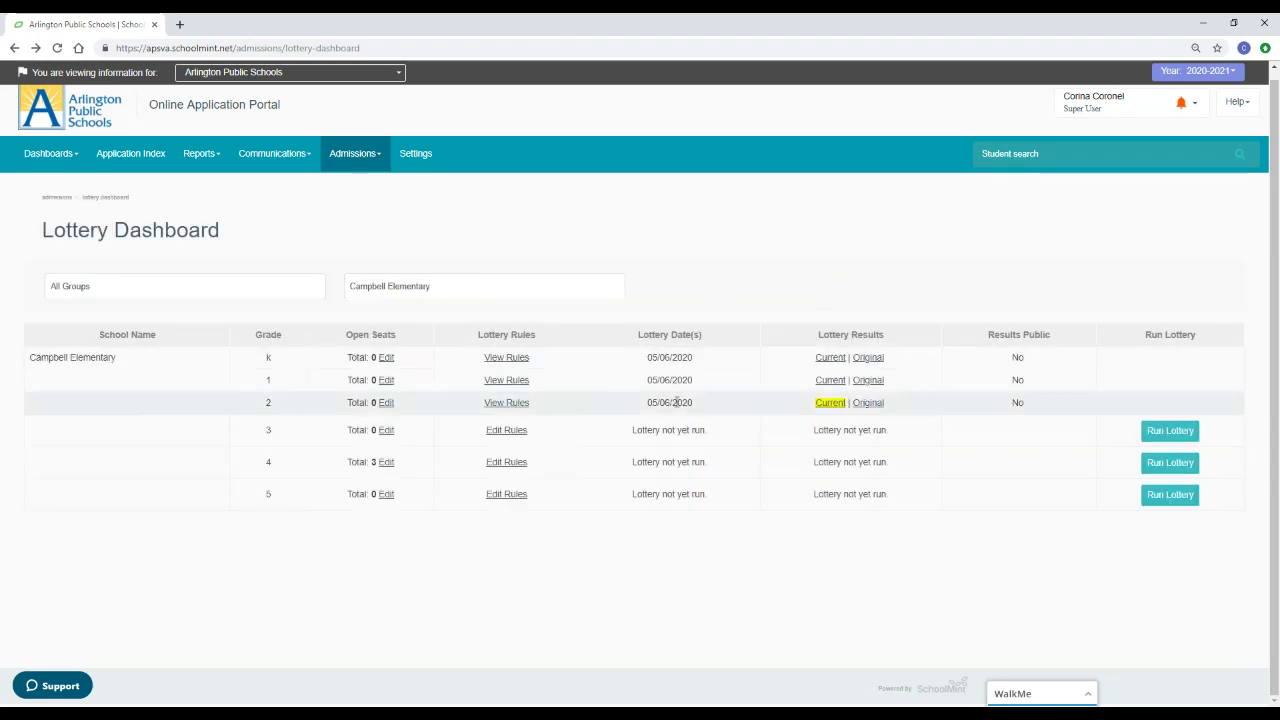
Step: Open the current second-grade lottery results and examine the waitlist positions and priorities through page 2
{"action": "left_click", "coordinate": [835, 404]}
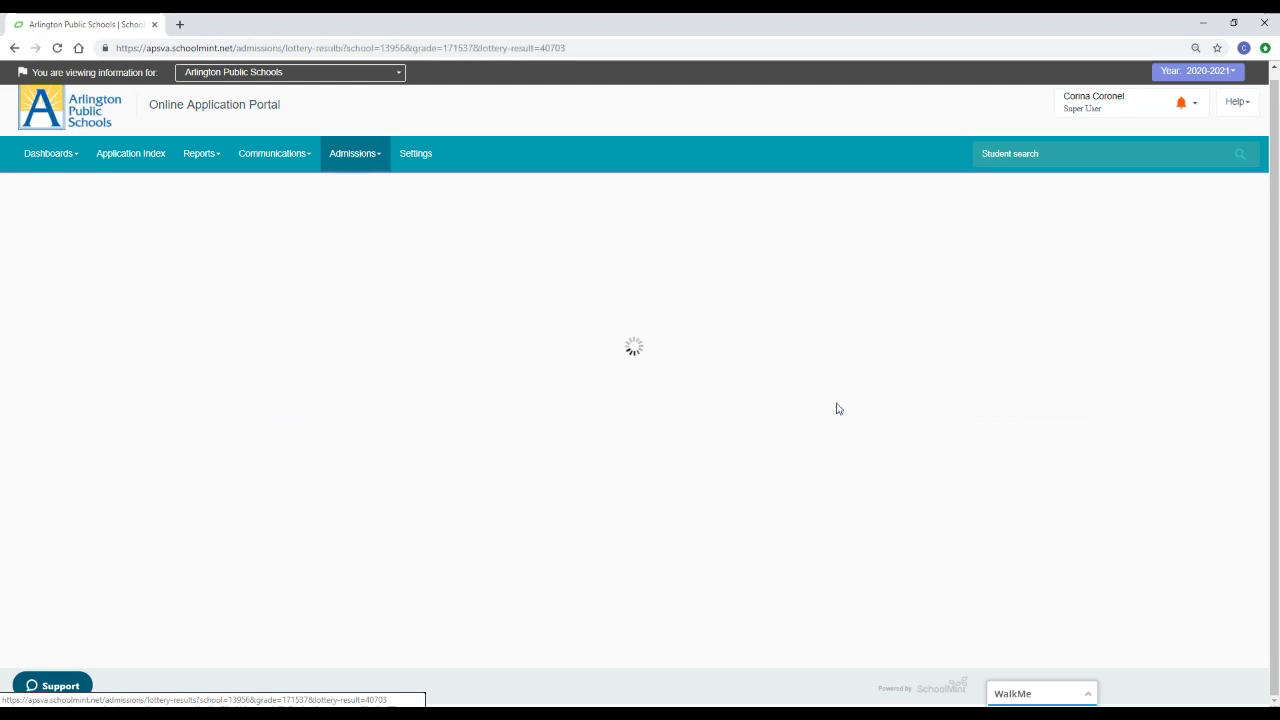
{"action": "scroll", "coordinate": [686, 369], "scroll_direction": "down", "scroll_amount": 3}
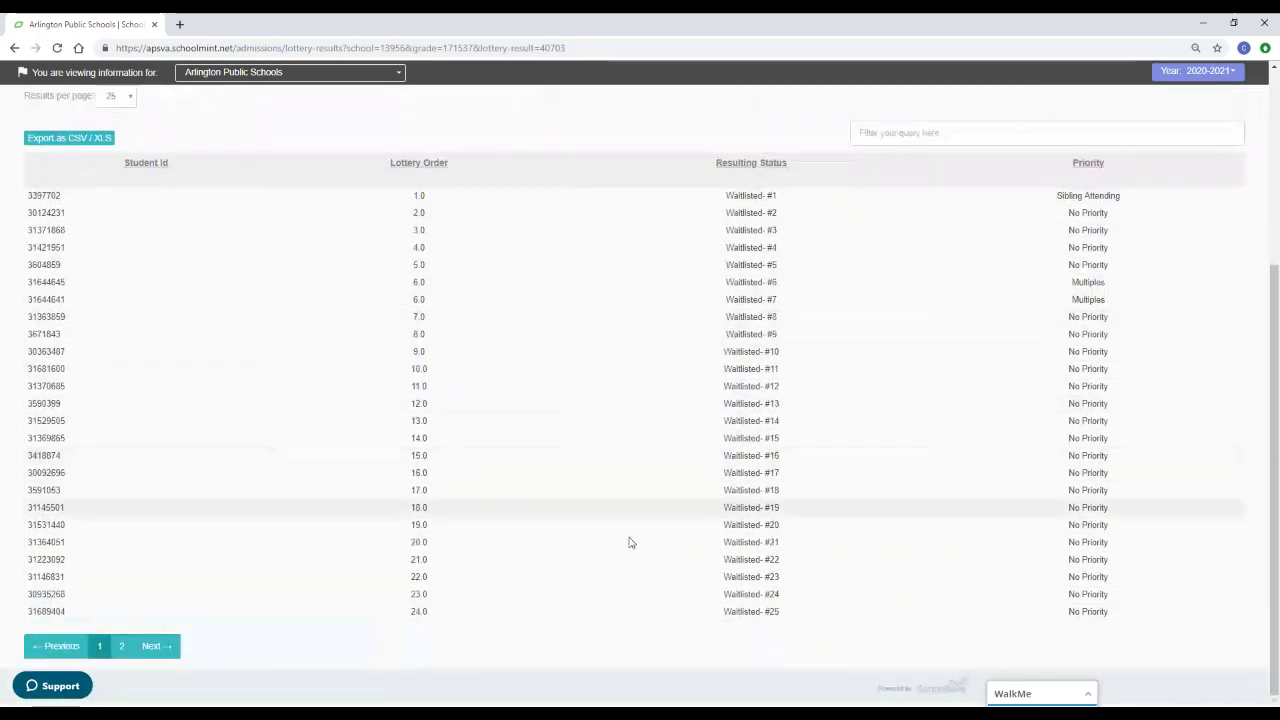
{"action": "left_click", "coordinate": [121, 646]}
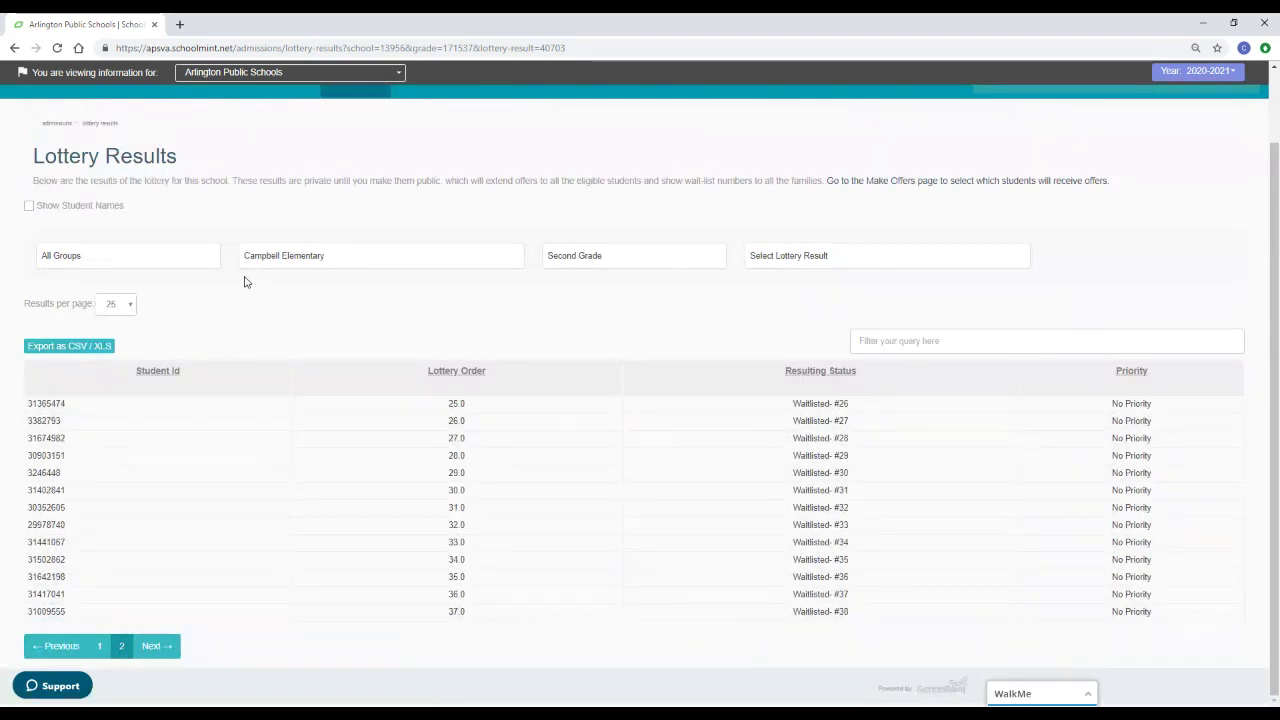
Step: Go back to the Lottery Dashboard, show Campbell Elementary and run the grade 3 lottery despite having no open seats
{"action": "left_click", "coordinate": [16, 49]}
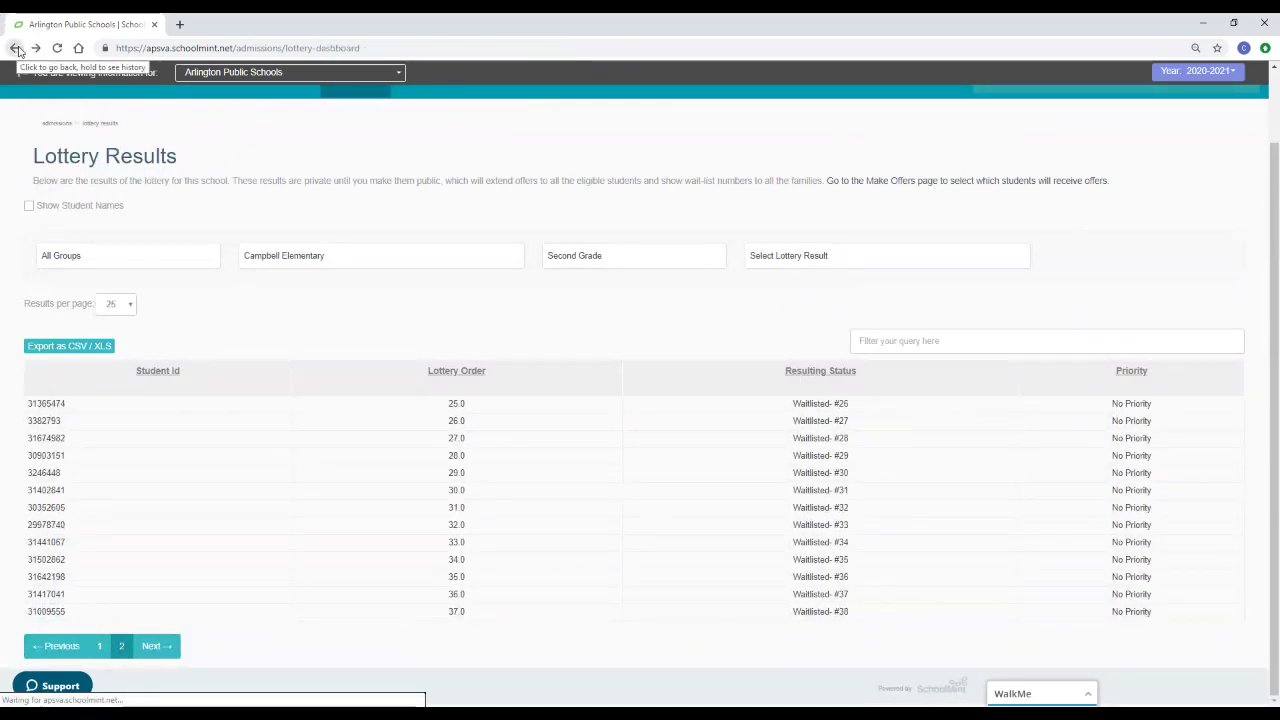
{"action": "left_click", "coordinate": [444, 296]}
{"action": "scroll", "coordinate": [440, 345], "scroll_direction": "down", "scroll_amount": 1}
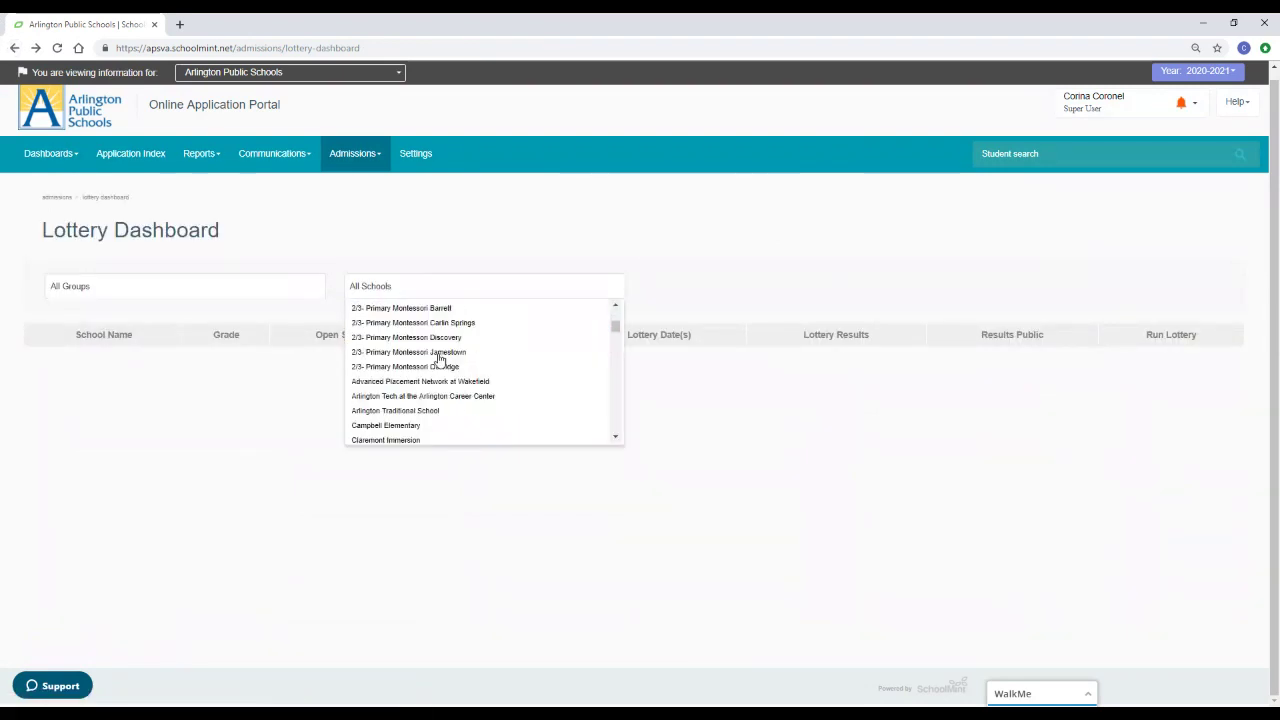
{"action": "left_click", "coordinate": [429, 425]}
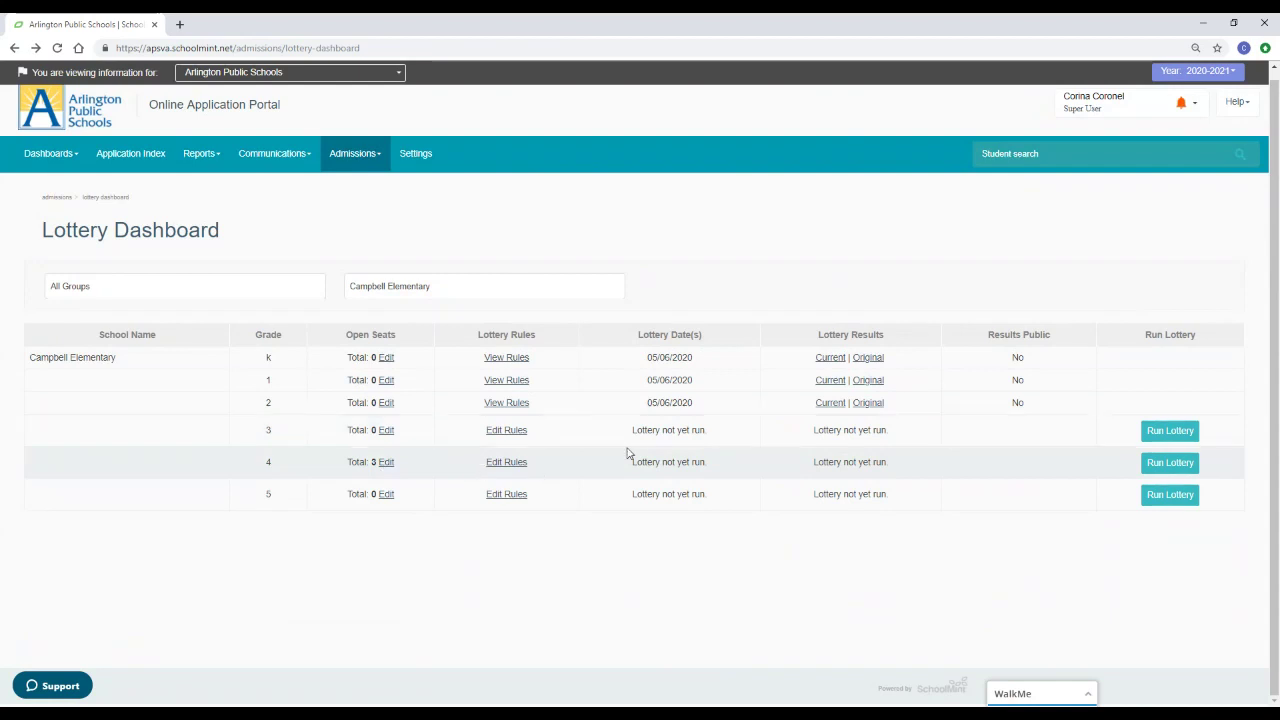
{"action": "left_click", "coordinate": [1170, 431]}
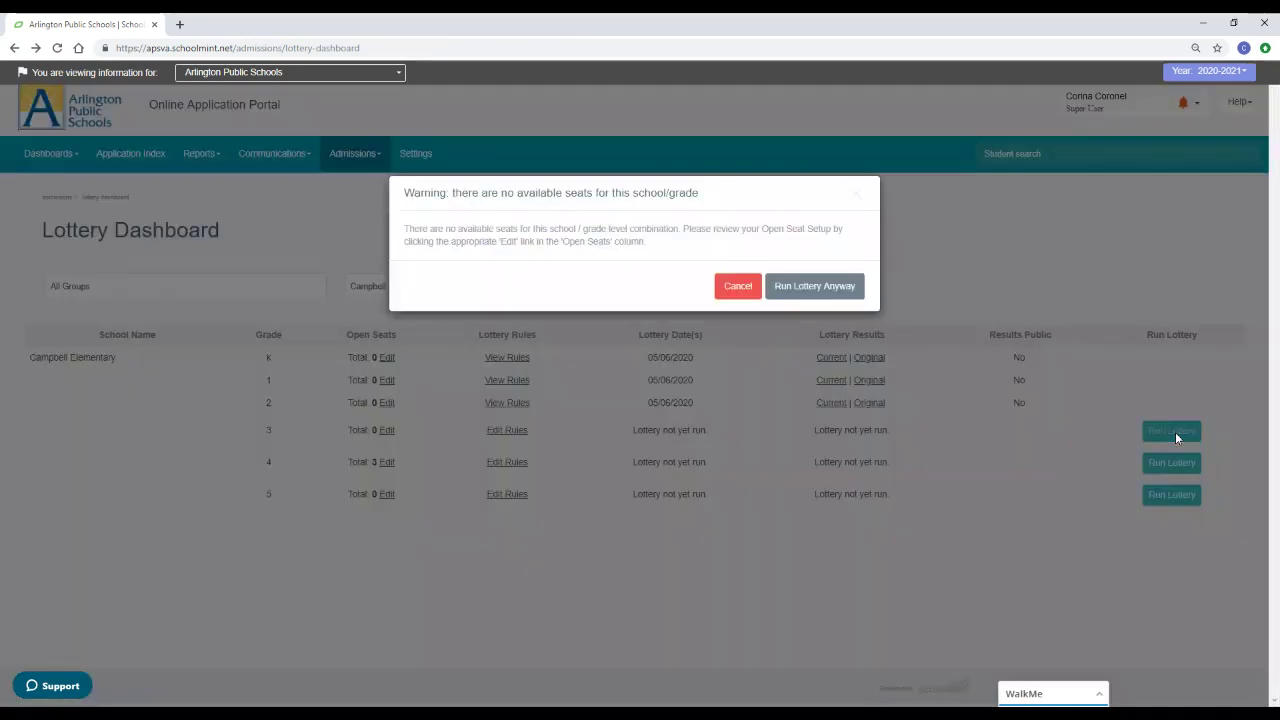
{"action": "left_click", "coordinate": [820, 289]}
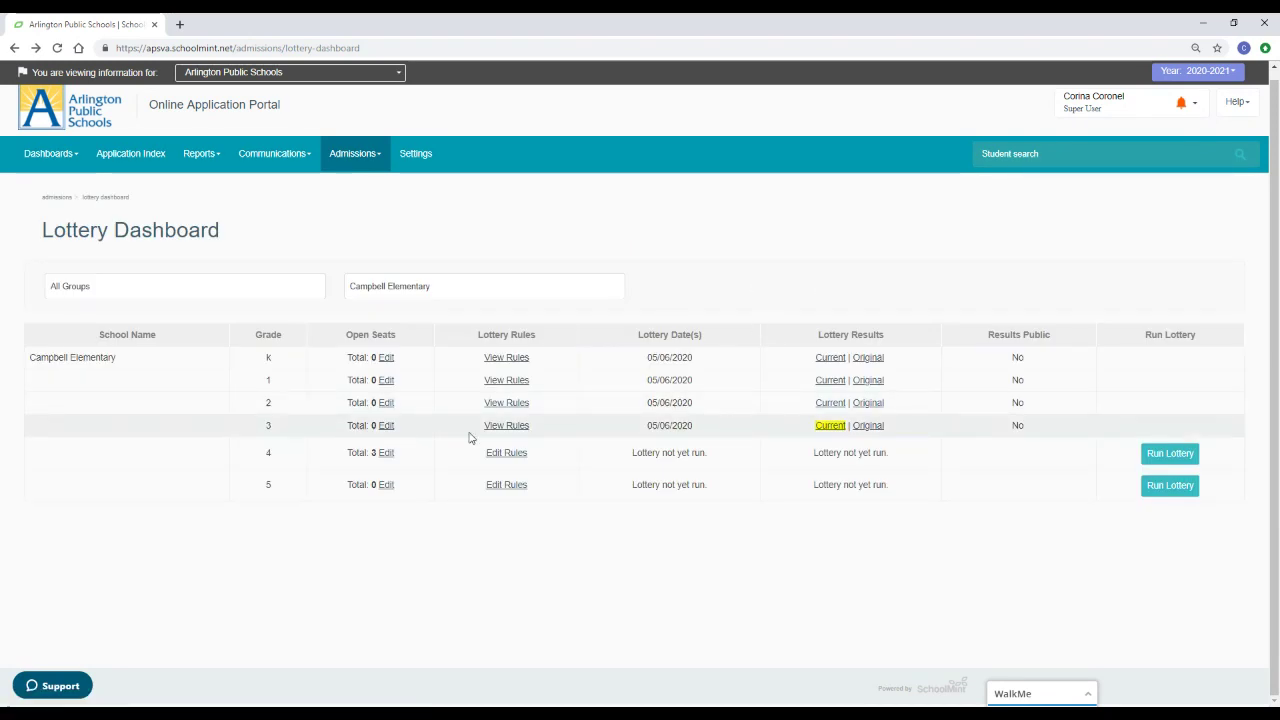
Step: Open Campbell Elementary's current third-grade lottery results and examine the waitlist positions and priorities
{"action": "left_click", "coordinate": [830, 428]}
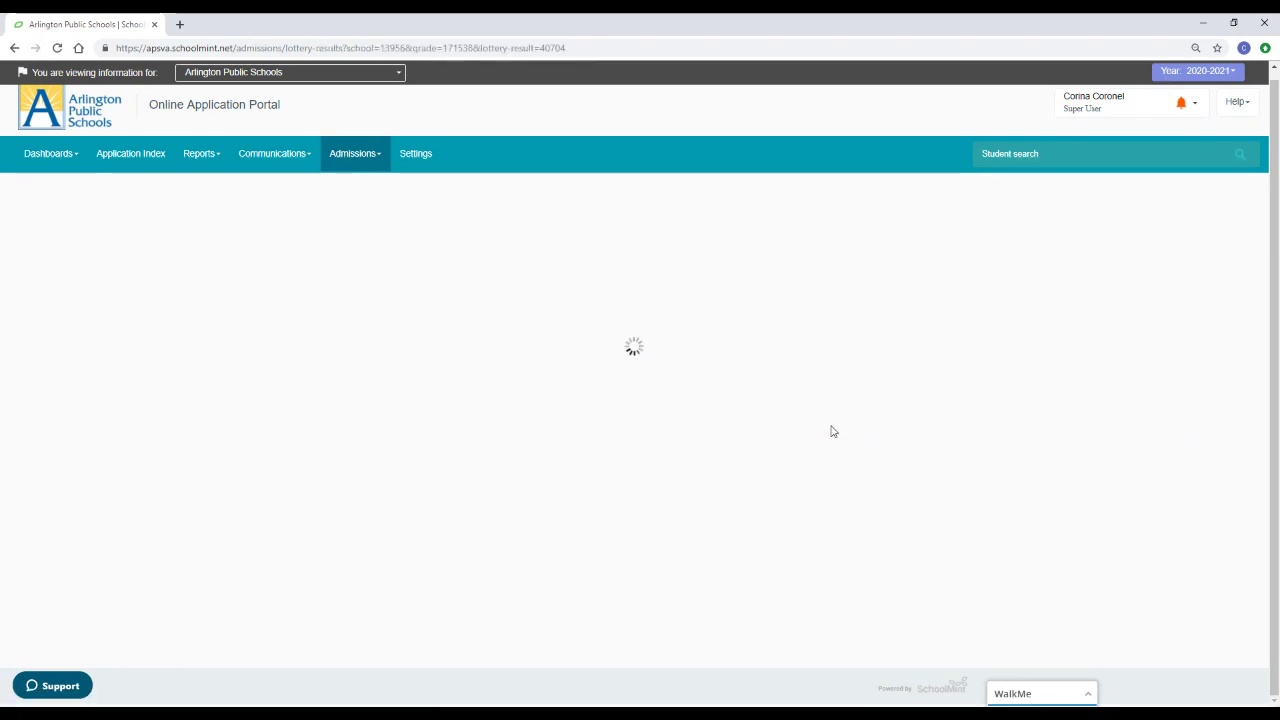
{"action": "scroll", "coordinate": [760, 406], "scroll_direction": "down", "scroll_amount": 3}
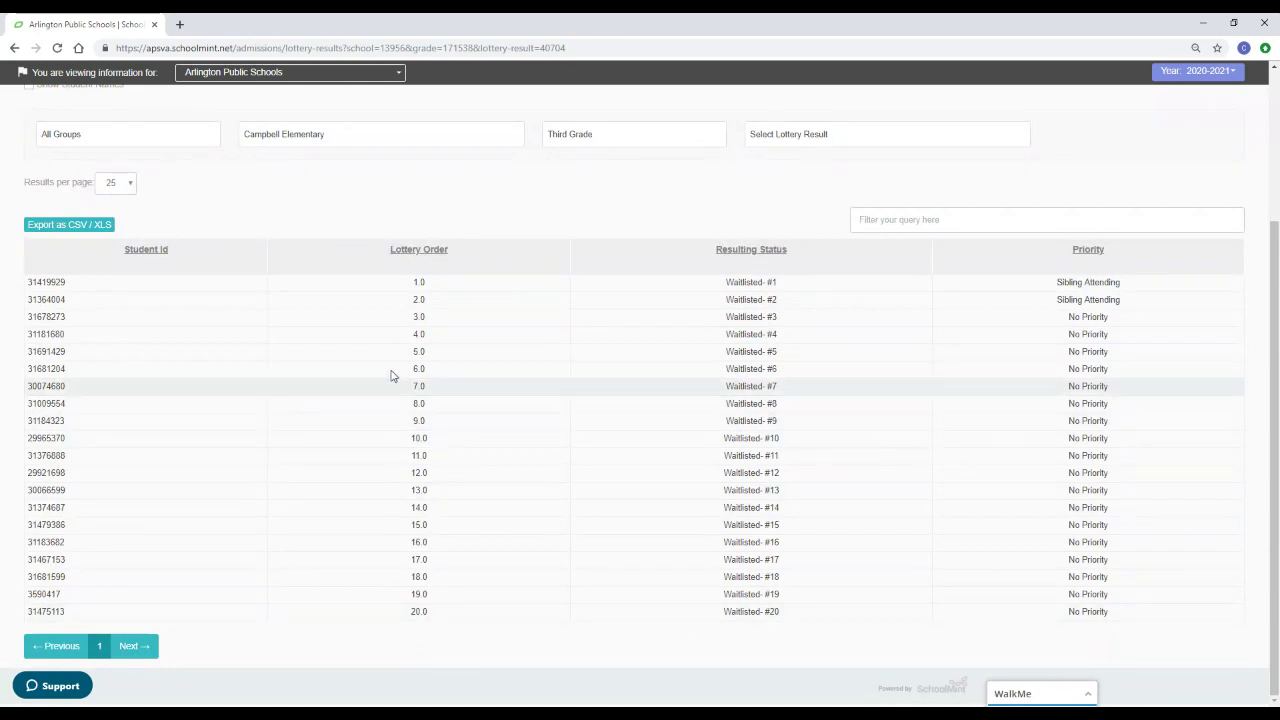
{"action": "scroll", "coordinate": [388, 350], "scroll_direction": "up", "scroll_amount": 1}
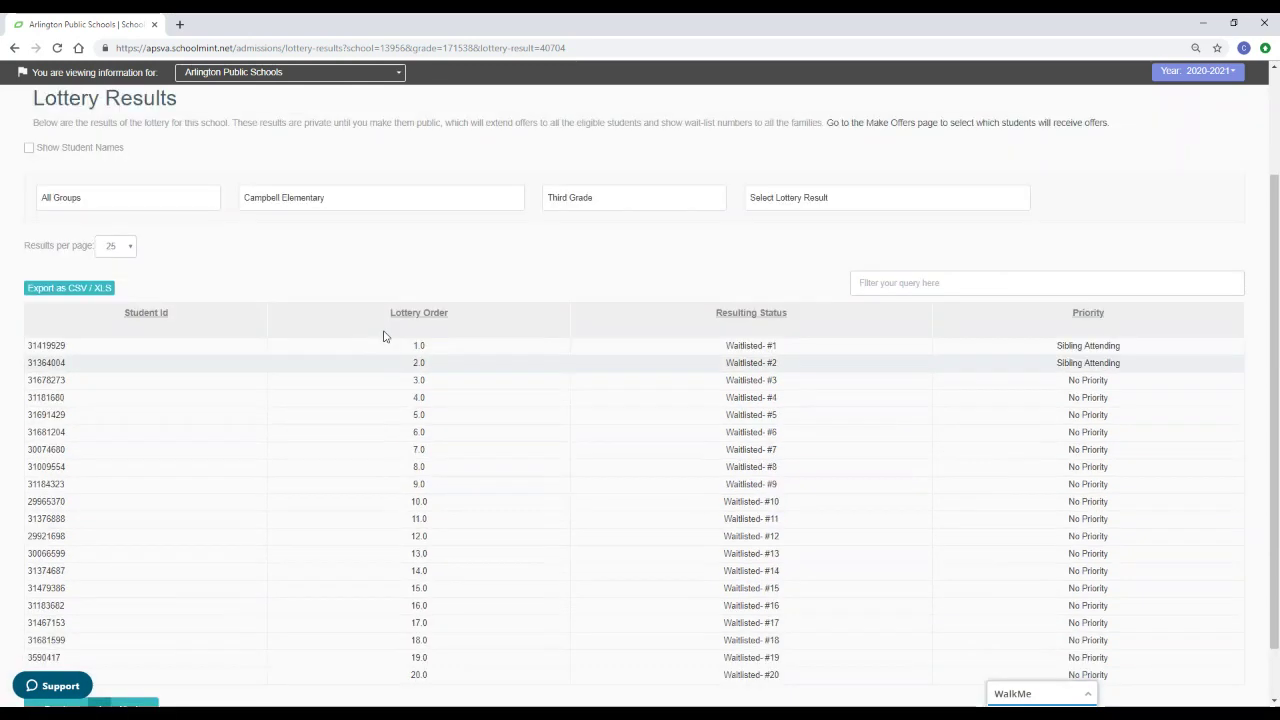
Step: Return to the Lottery Dashboard, filter it to Campbell Elementary and run the grade 4 lottery, confirming the run
{"action": "left_click", "coordinate": [14, 48]}
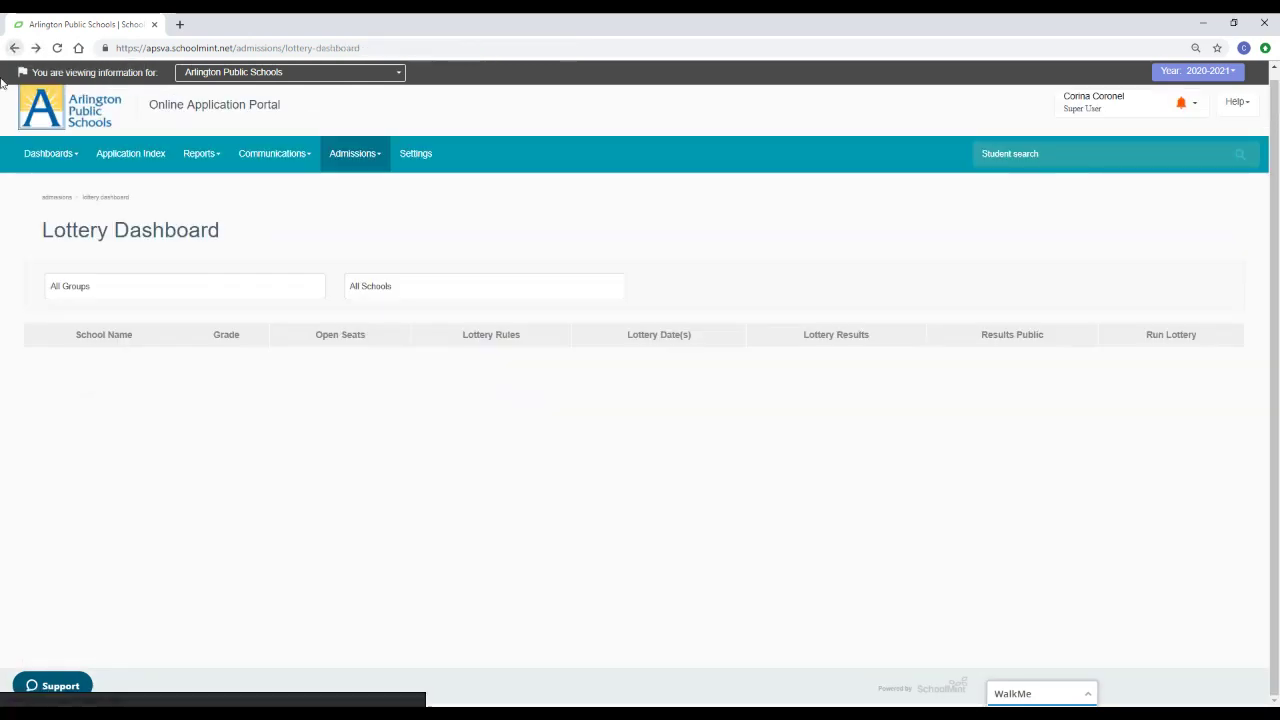
{"action": "left_click", "coordinate": [402, 290]}
{"action": "scroll", "coordinate": [430, 395], "scroll_direction": "down", "scroll_amount": 2}
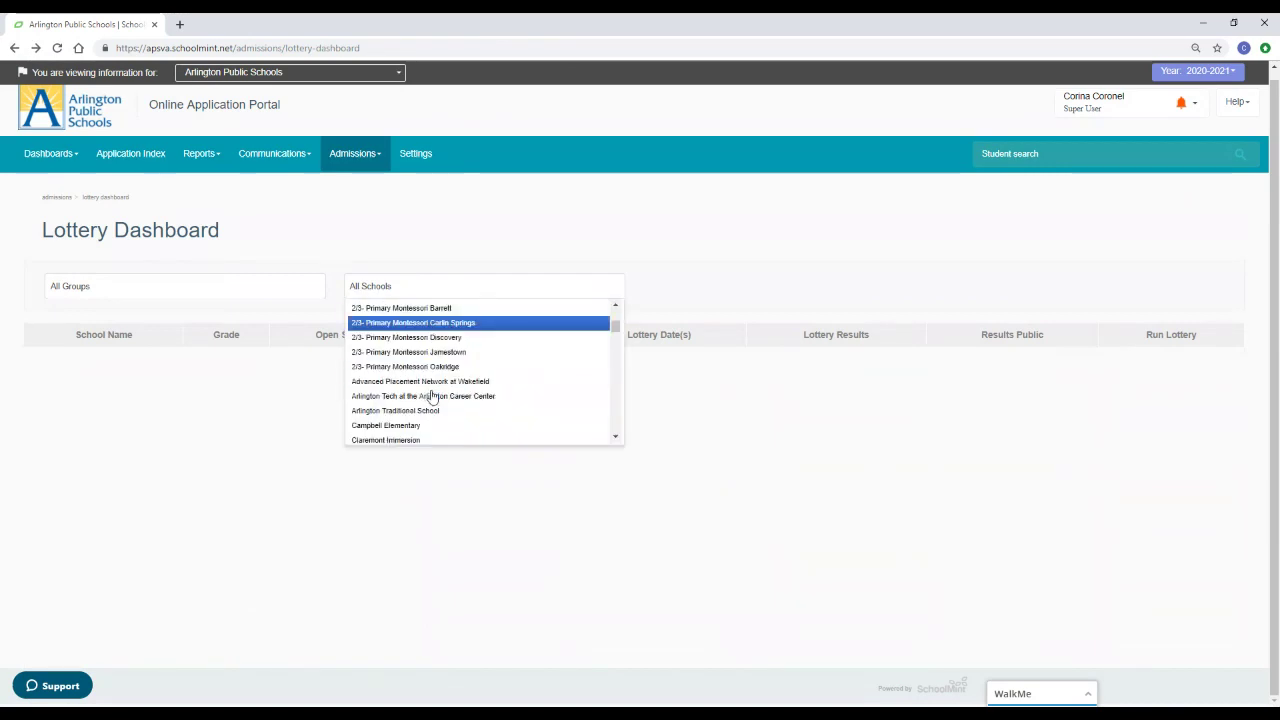
{"action": "left_click", "coordinate": [413, 427]}
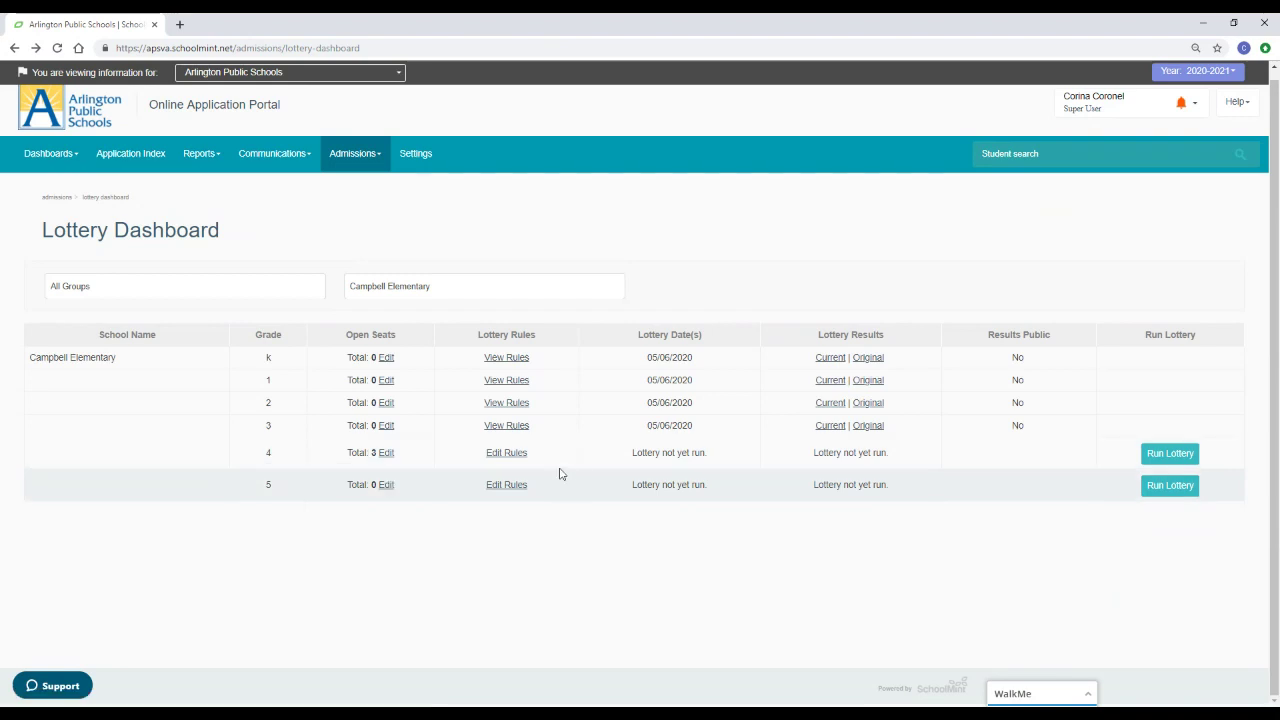
{"action": "left_click", "coordinate": [1176, 458]}
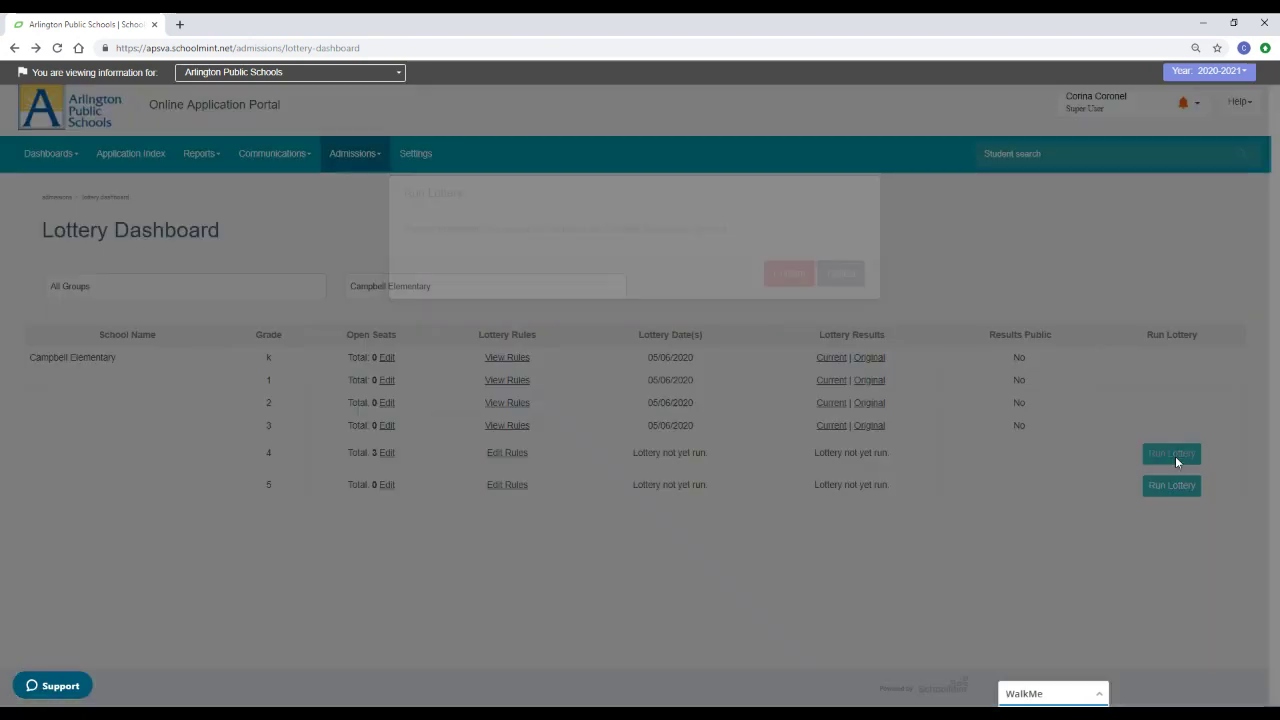
{"action": "left_click", "coordinate": [792, 274]}
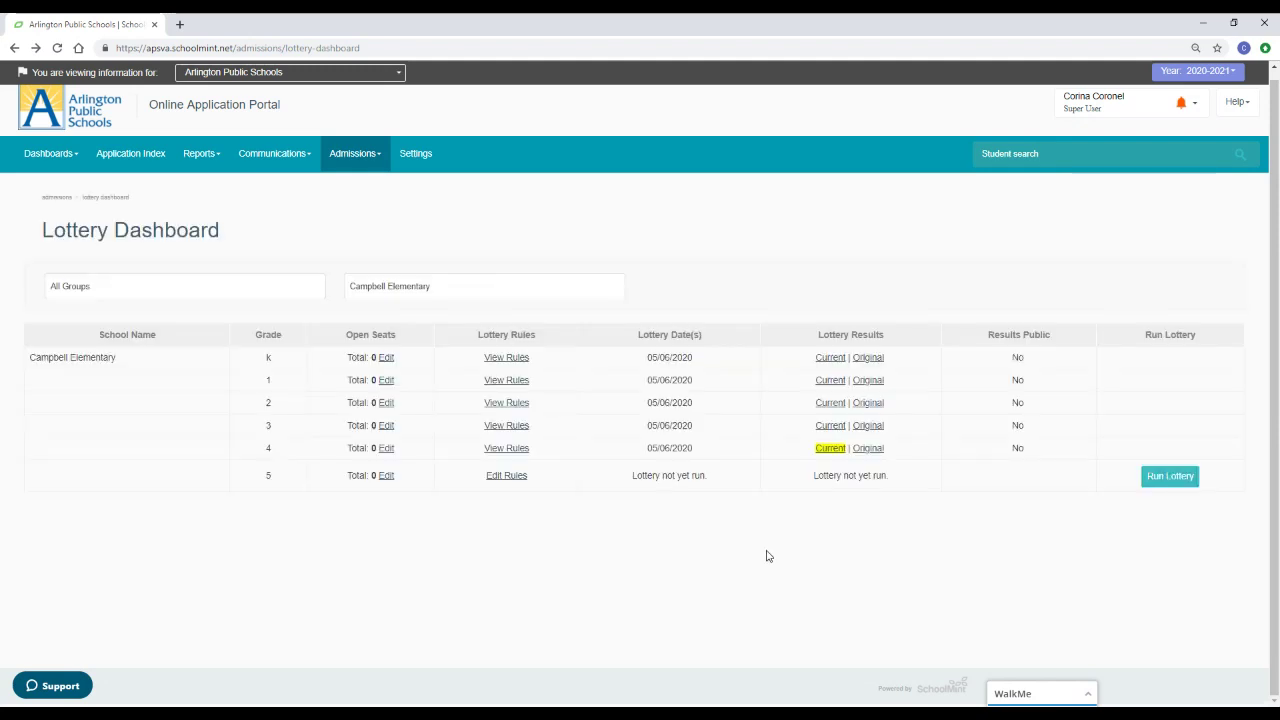
Step: Open the current fourth-grade lottery results and examine the pre-offers, waitlist positions and priorities on pages 1 and 2
{"action": "left_click", "coordinate": [830, 448]}
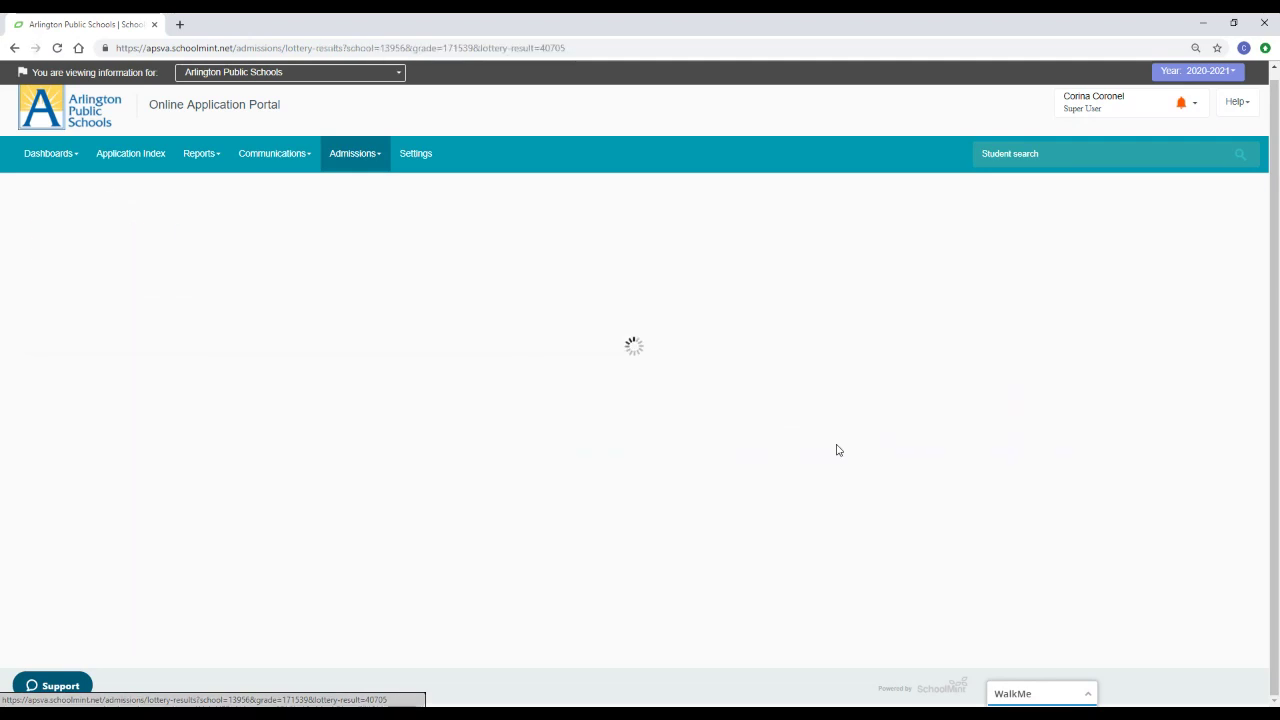
{"action": "scroll", "coordinate": [809, 337], "scroll_direction": "down", "scroll_amount": 2}
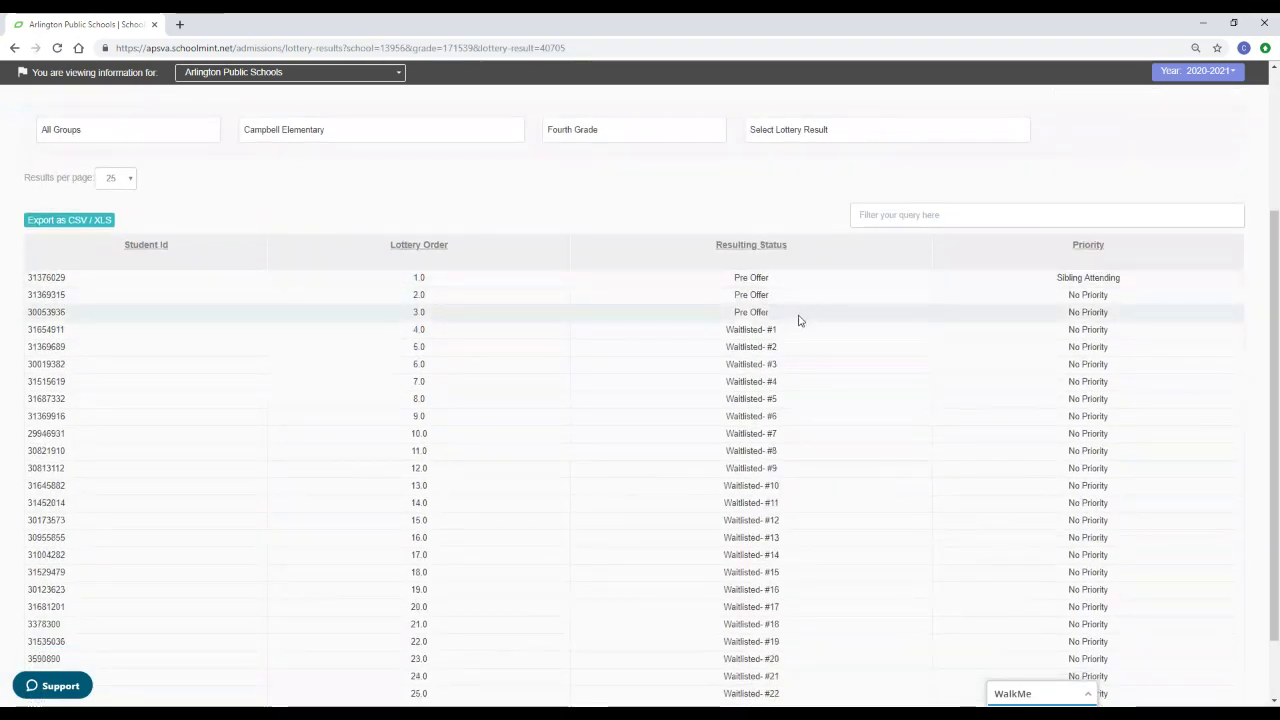
{"action": "scroll", "coordinate": [795, 316], "scroll_direction": "down", "scroll_amount": 1}
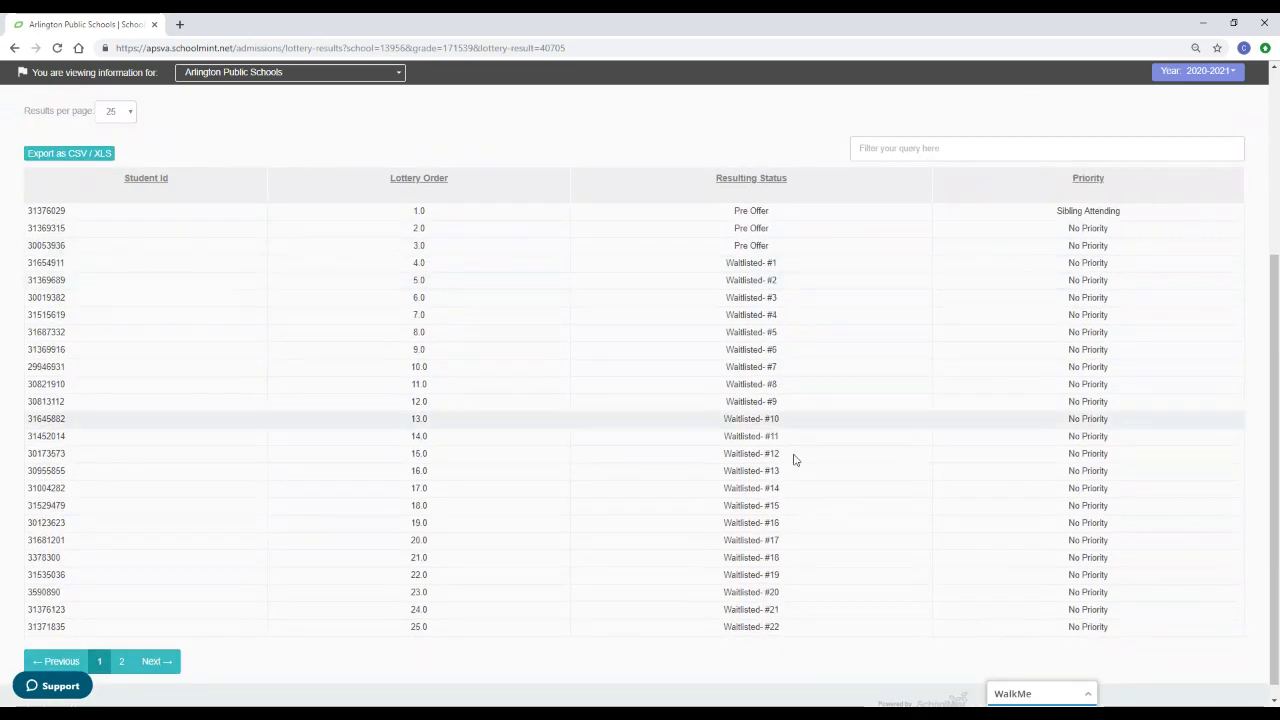
{"action": "left_click", "coordinate": [122, 661]}
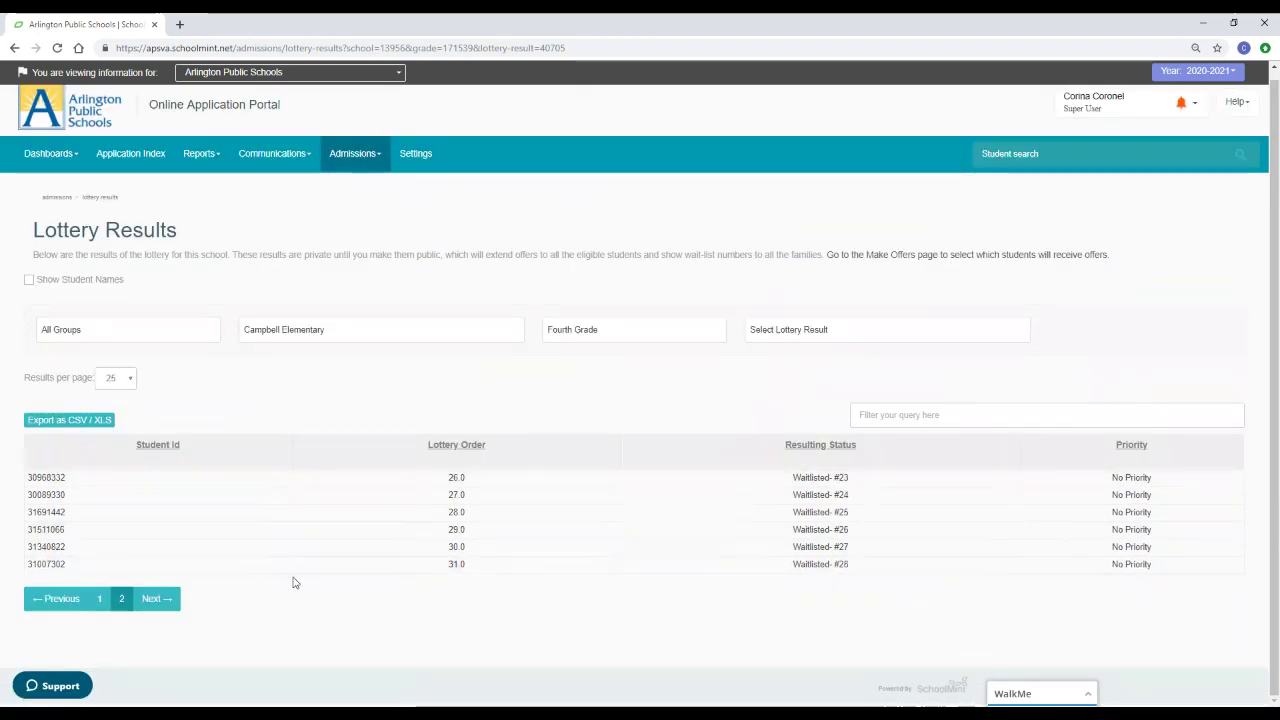
{"action": "left_click", "coordinate": [98, 600]}
{"action": "scroll", "coordinate": [131, 334], "scroll_direction": "up", "scroll_amount": 2}
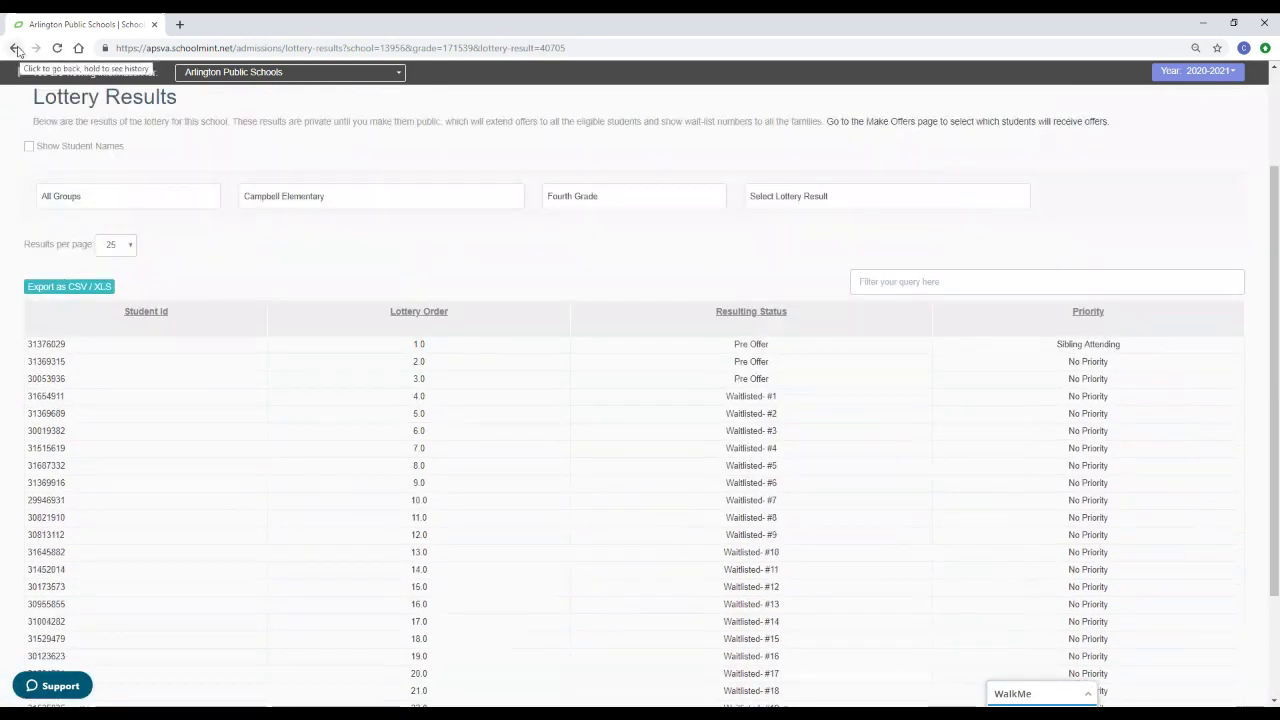
Step: From the Lottery Dashboard, run Campbell Elementary's grade 5 lottery despite having no open seats, and review the current fifth-grade results
{"action": "left_click", "coordinate": [15, 48]}
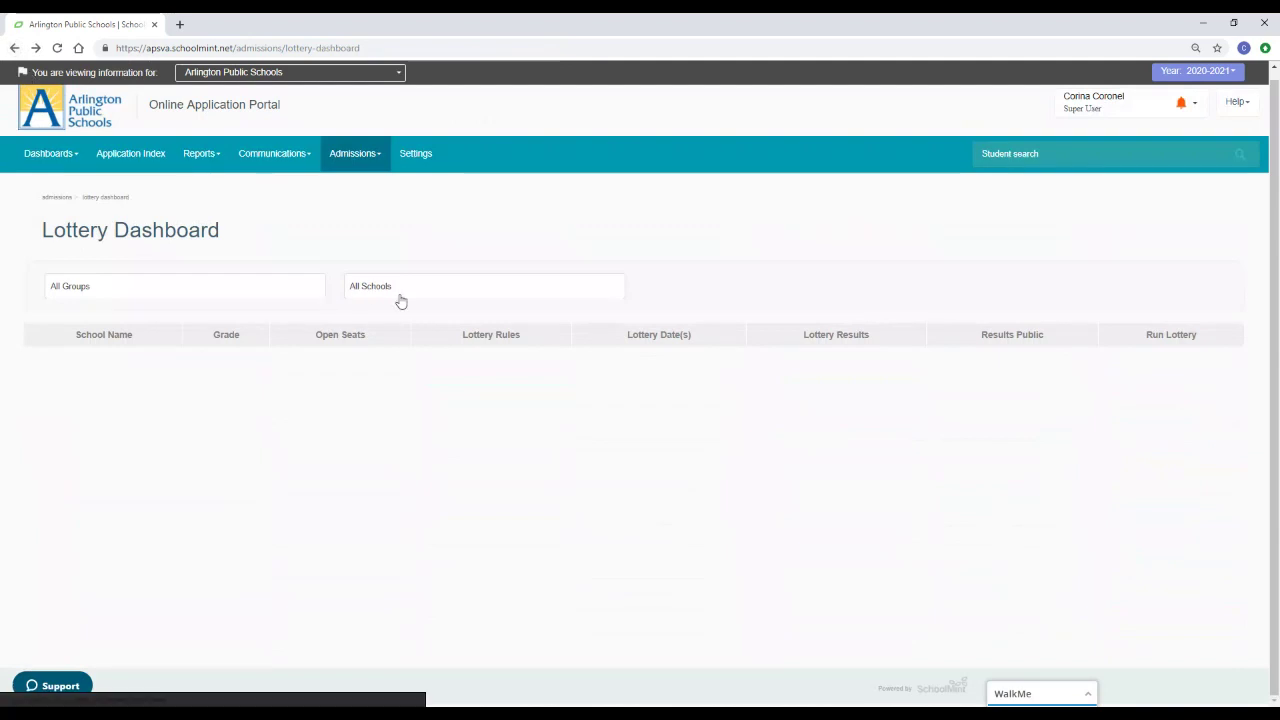
{"action": "left_click", "coordinate": [400, 293]}
{"action": "scroll", "coordinate": [413, 366], "scroll_direction": "down", "scroll_amount": 4}
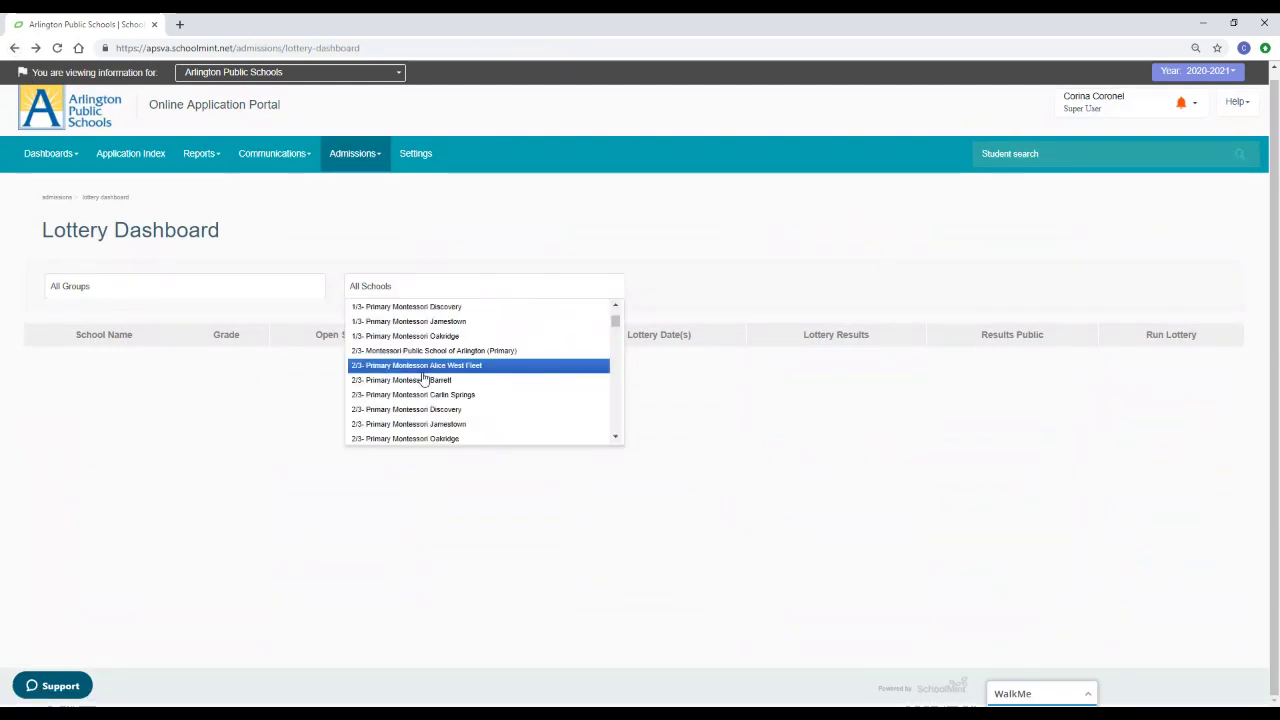
{"action": "left_click", "coordinate": [427, 426]}
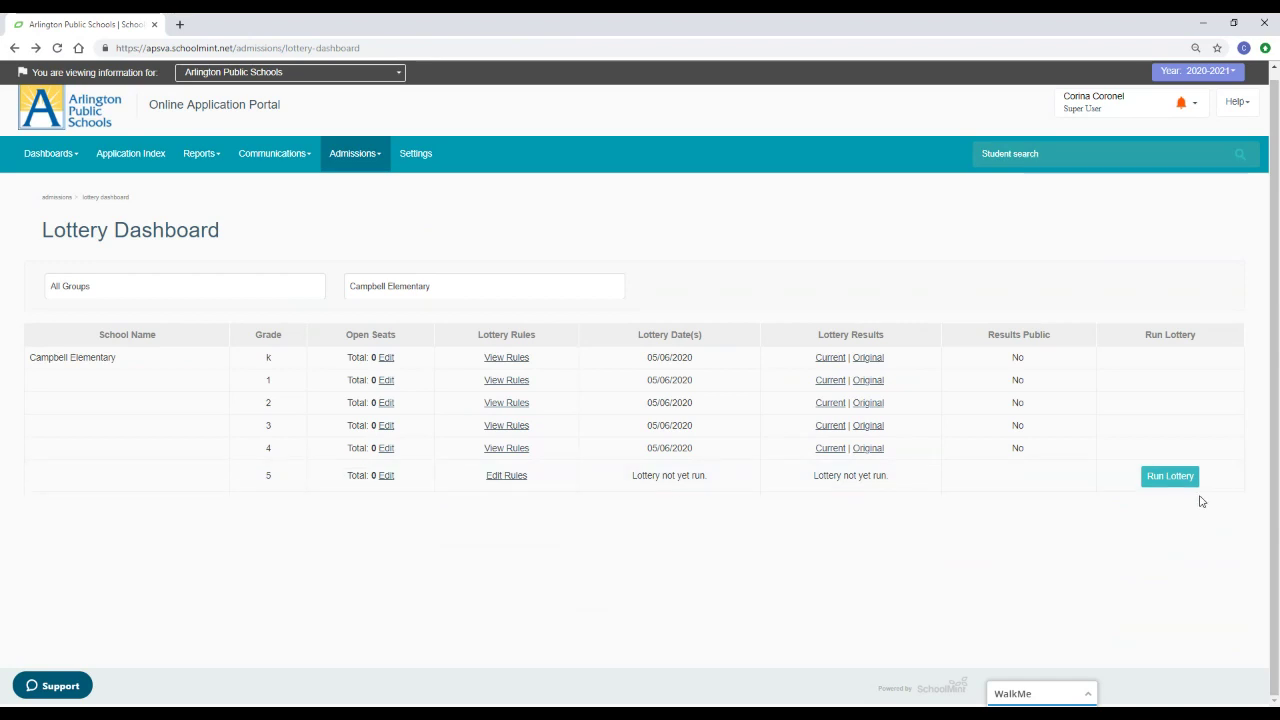
{"action": "left_click", "coordinate": [1171, 483]}
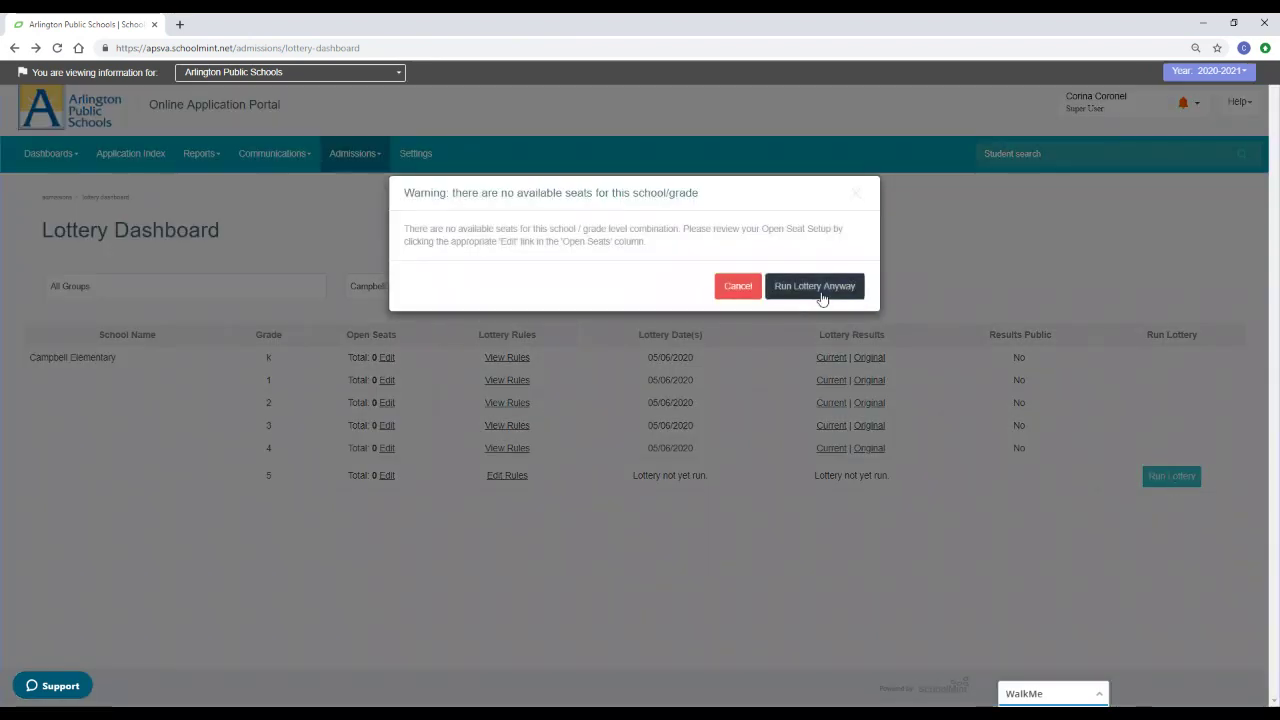
{"action": "left_click", "coordinate": [821, 292]}
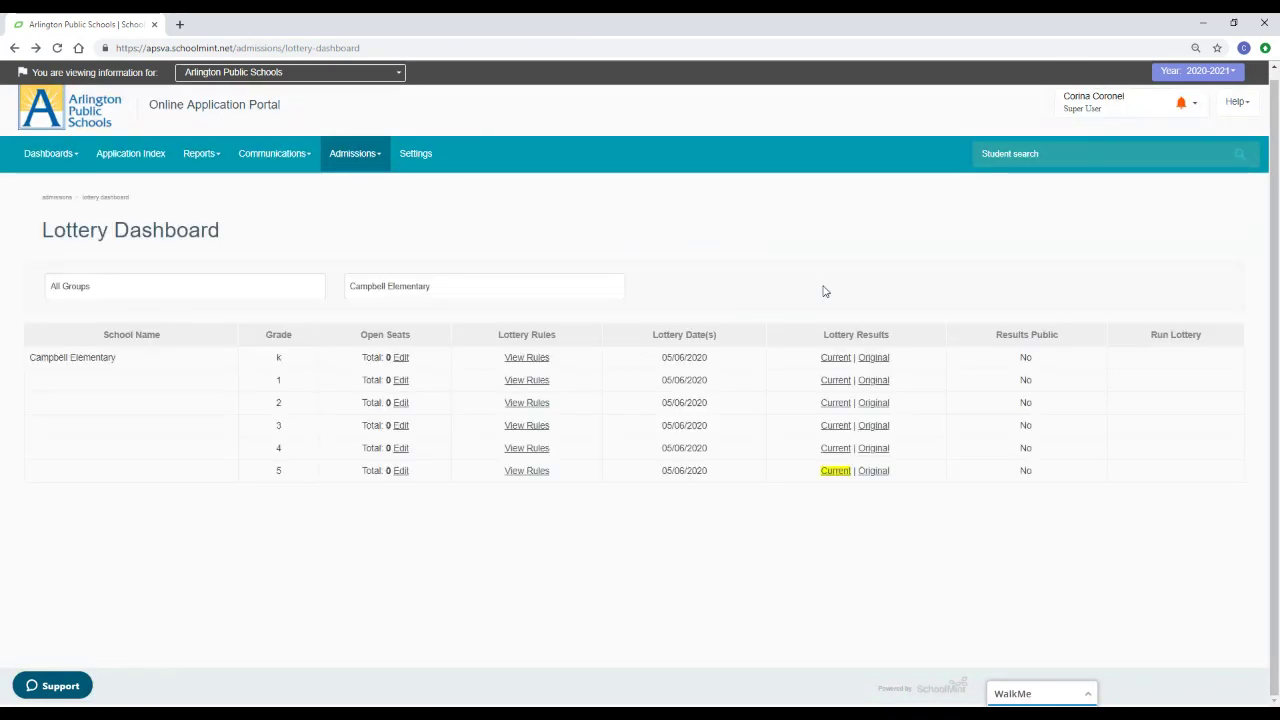
{"action": "left_click", "coordinate": [840, 476]}
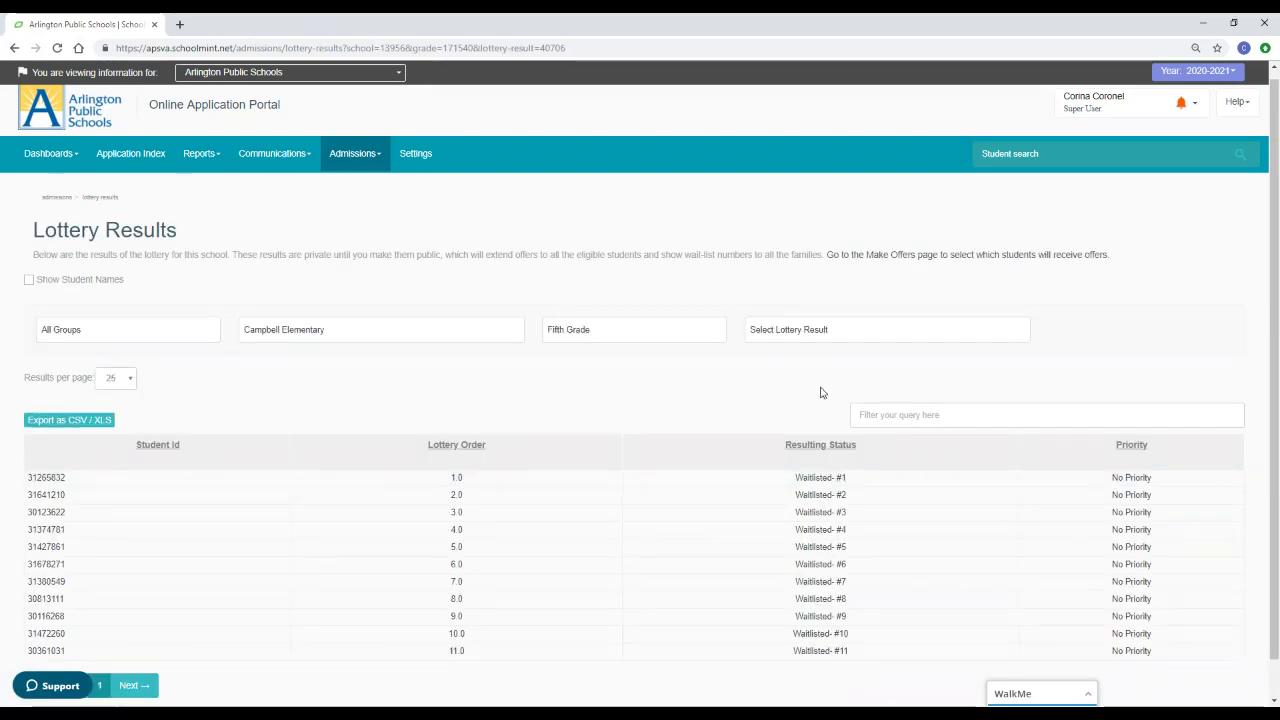
{"action": "scroll", "coordinate": [823, 391], "scroll_direction": "down", "scroll_amount": 1}
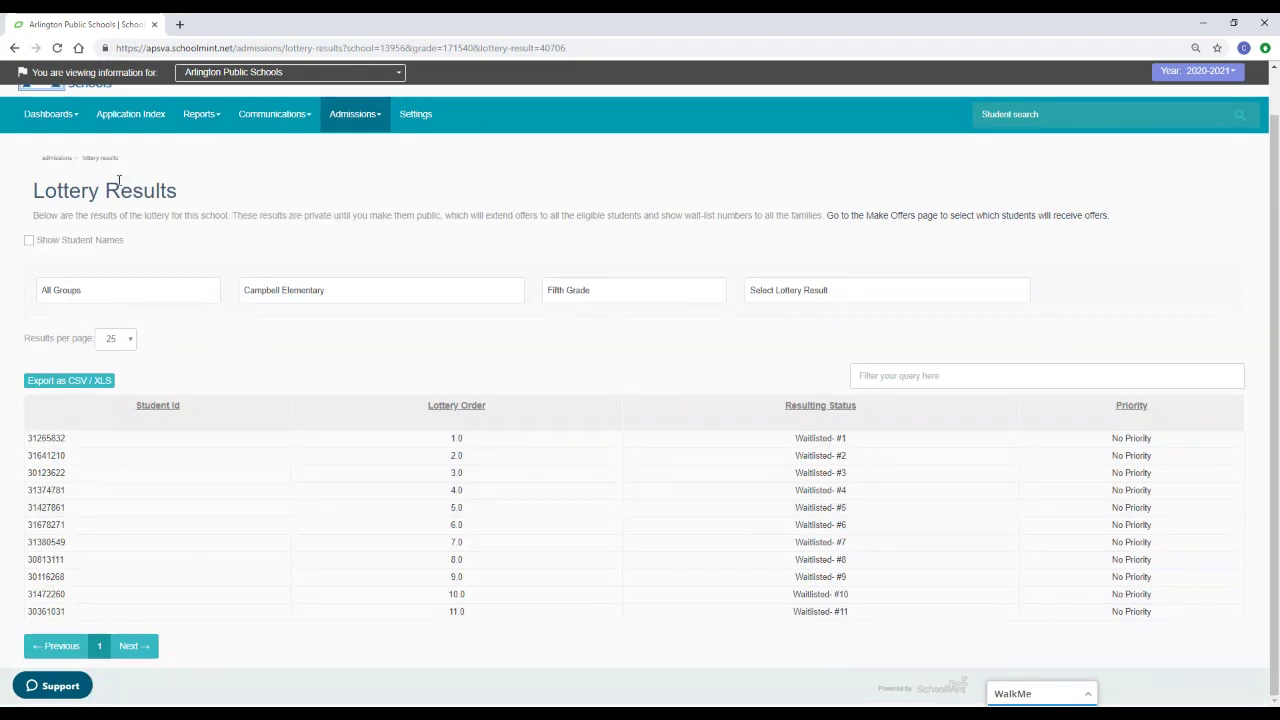
Step: Return to the Lottery Dashboard, choose Claremont Immersion and run its grade 2 lottery, confirming the run
{"action": "left_click", "coordinate": [15, 50]}
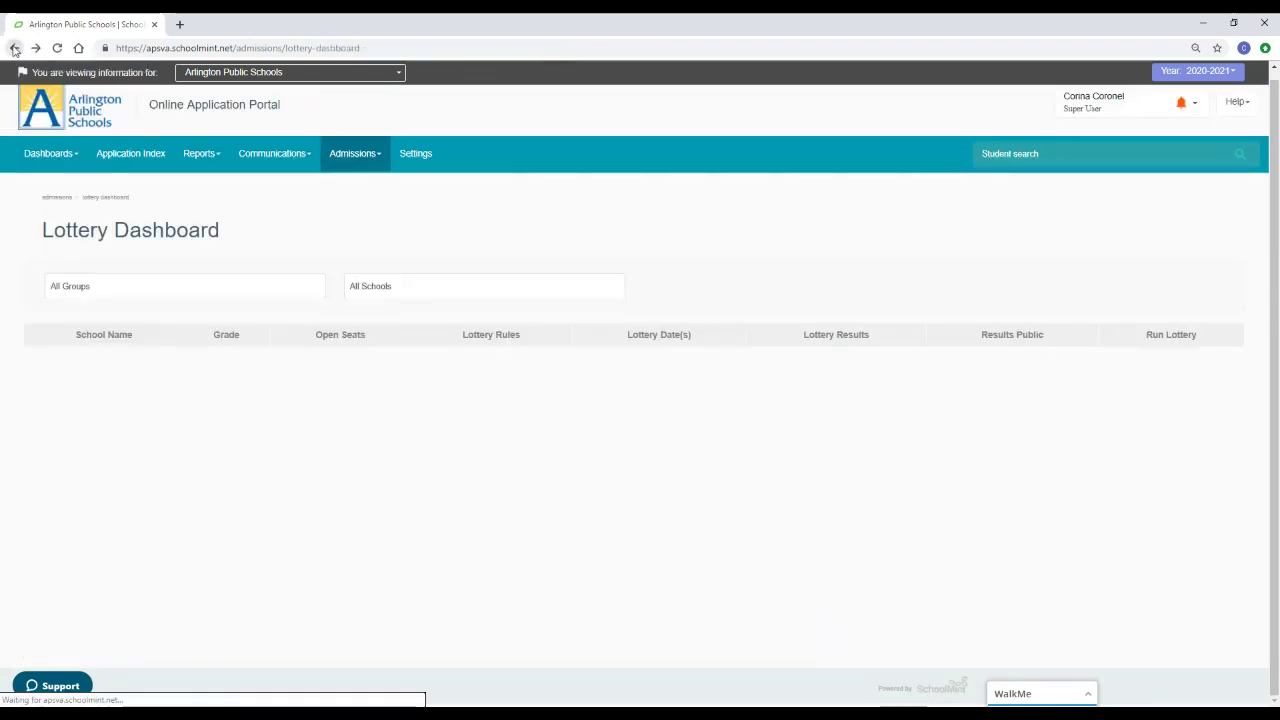
{"action": "left_click", "coordinate": [405, 290]}
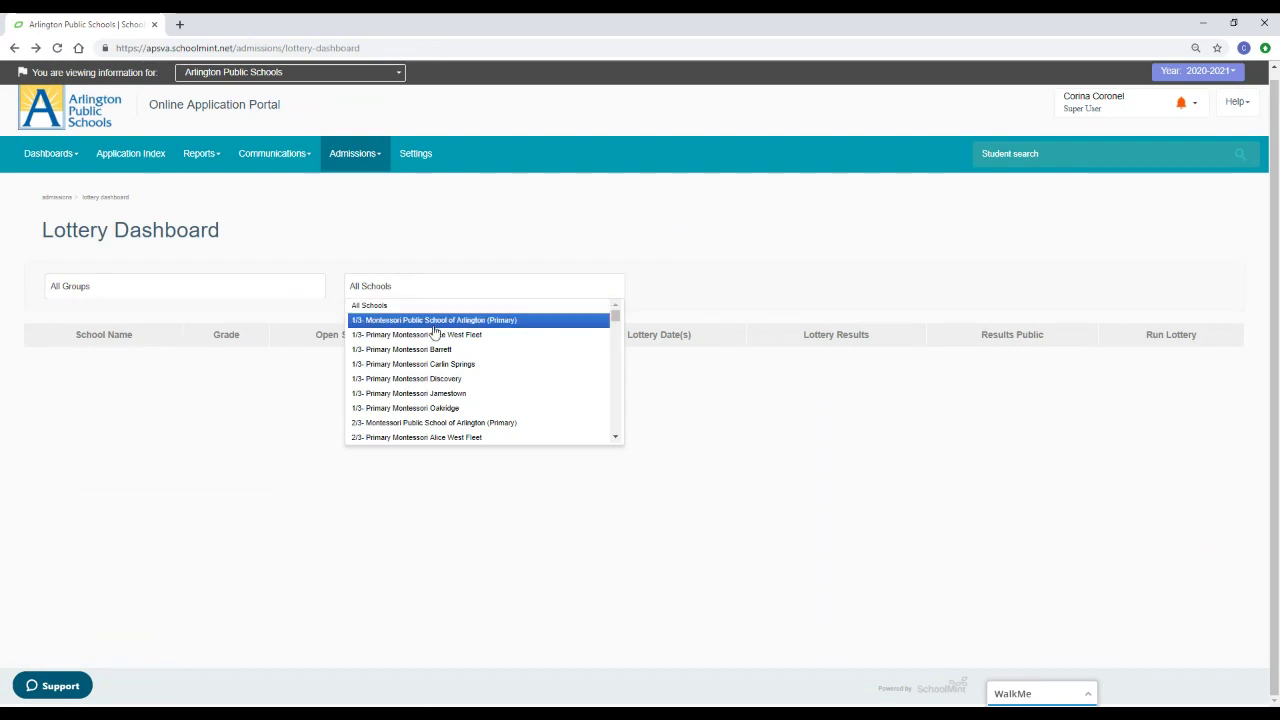
{"action": "scroll", "coordinate": [435, 330], "scroll_direction": "down", "scroll_amount": 3}
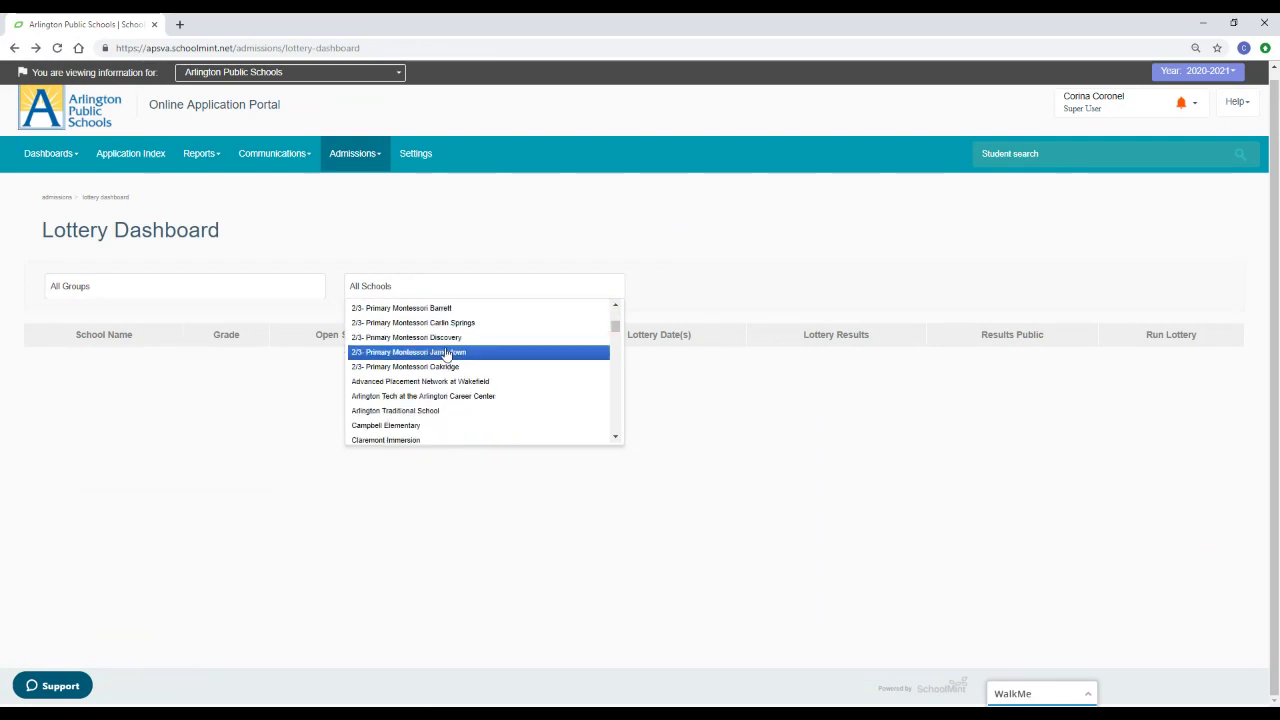
{"action": "scroll", "coordinate": [447, 350], "scroll_direction": "down", "scroll_amount": 2}
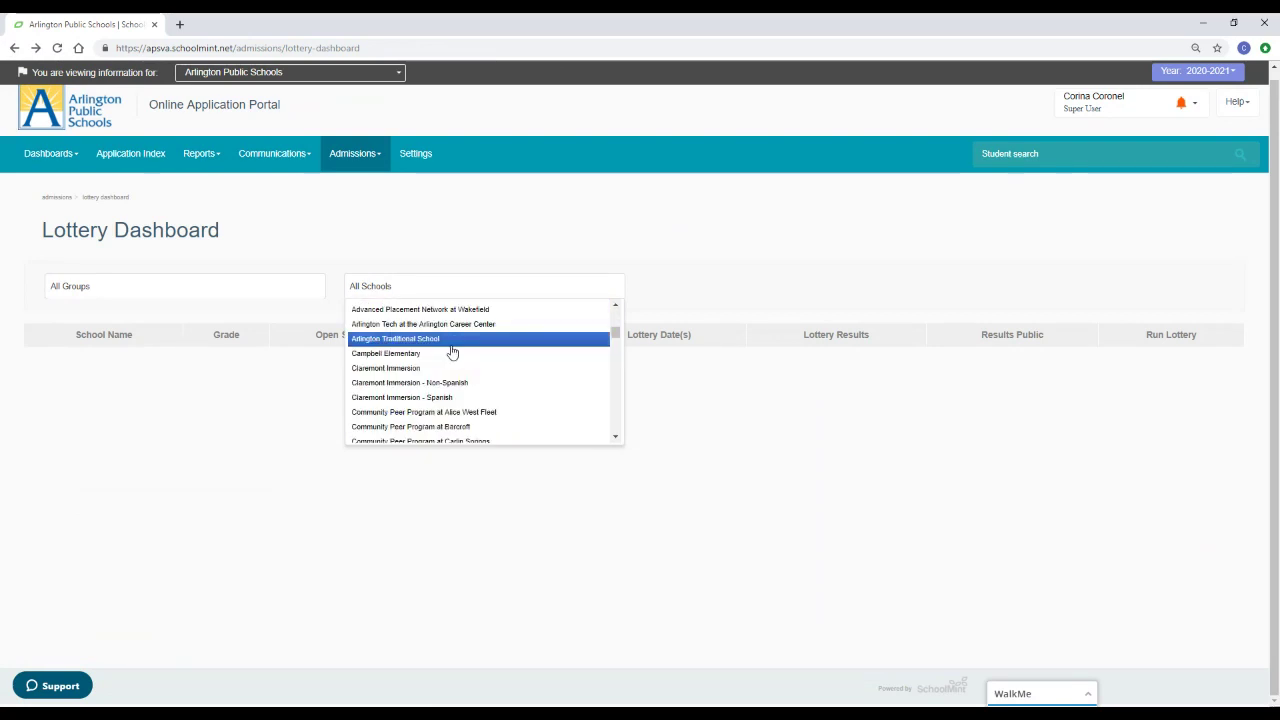
{"action": "left_click", "coordinate": [387, 367]}
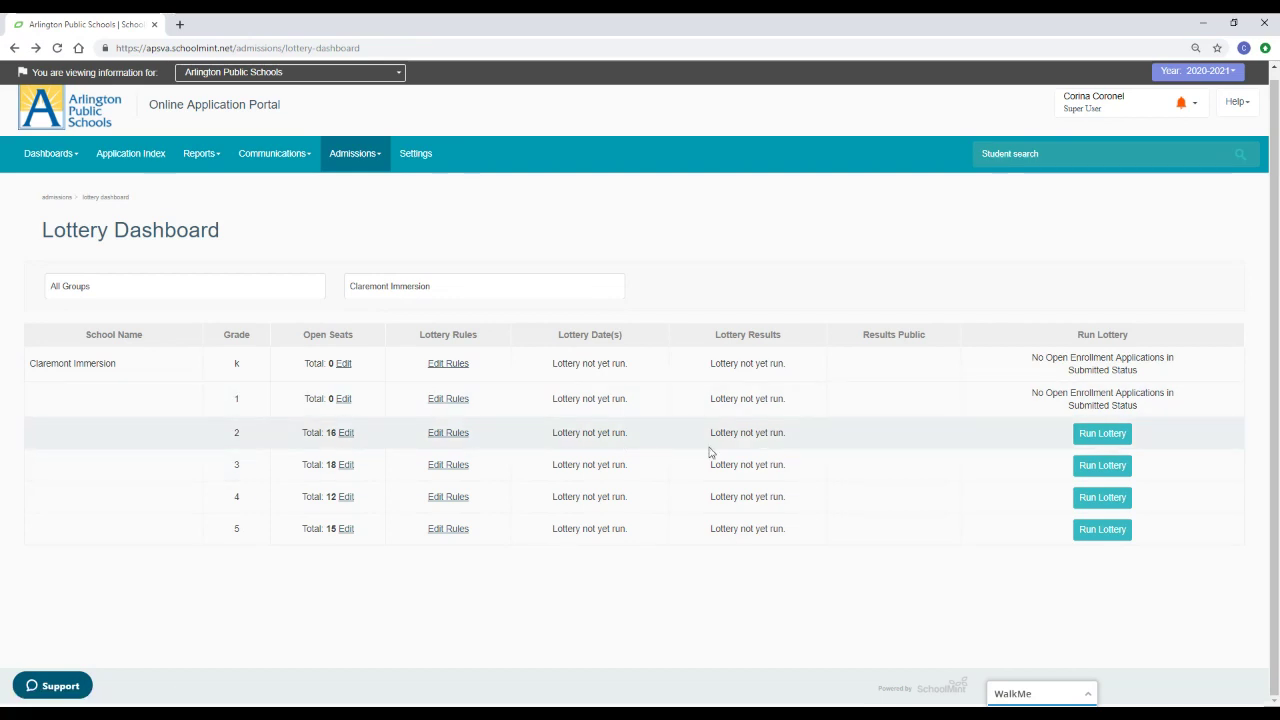
{"action": "left_click", "coordinate": [1105, 436]}
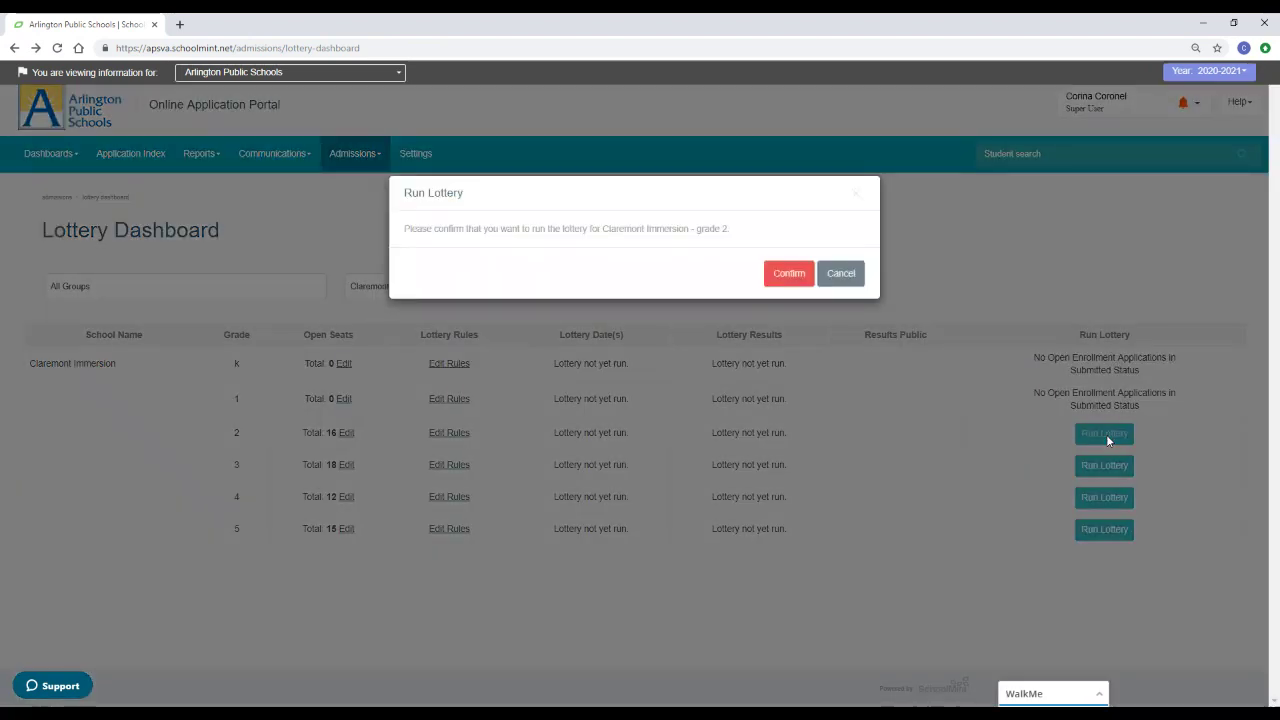
{"action": "left_click", "coordinate": [796, 276]}
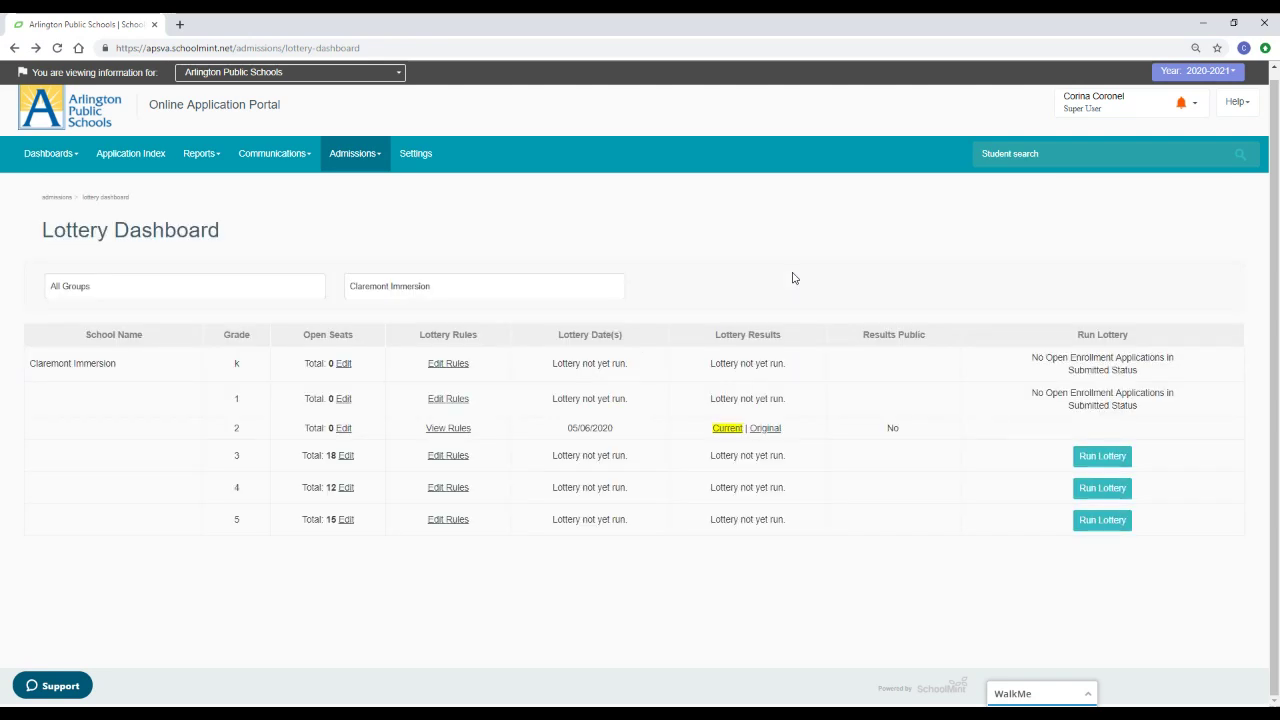
Step: Open Claremont Immersion's current second-grade lottery results and examine the pre-offers, waitlist positions and priorities
{"action": "left_click", "coordinate": [727, 428]}
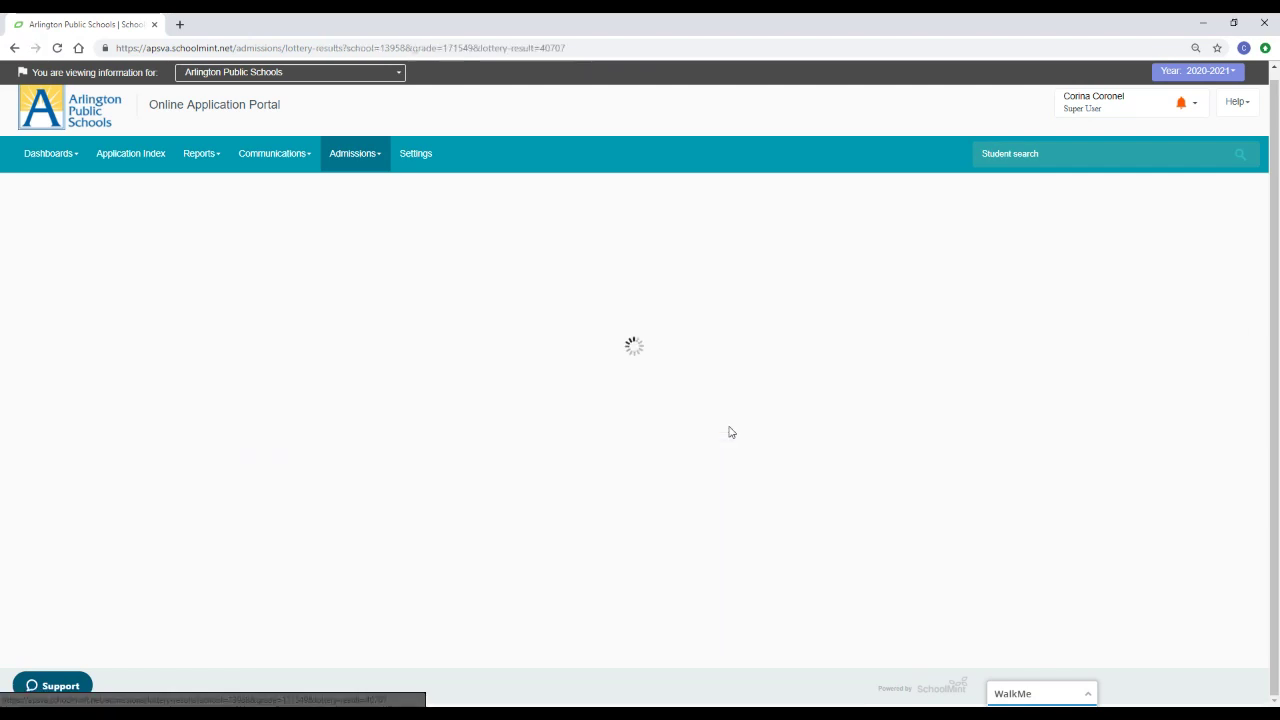
{"action": "scroll", "coordinate": [763, 374], "scroll_direction": "down", "scroll_amount": 5}
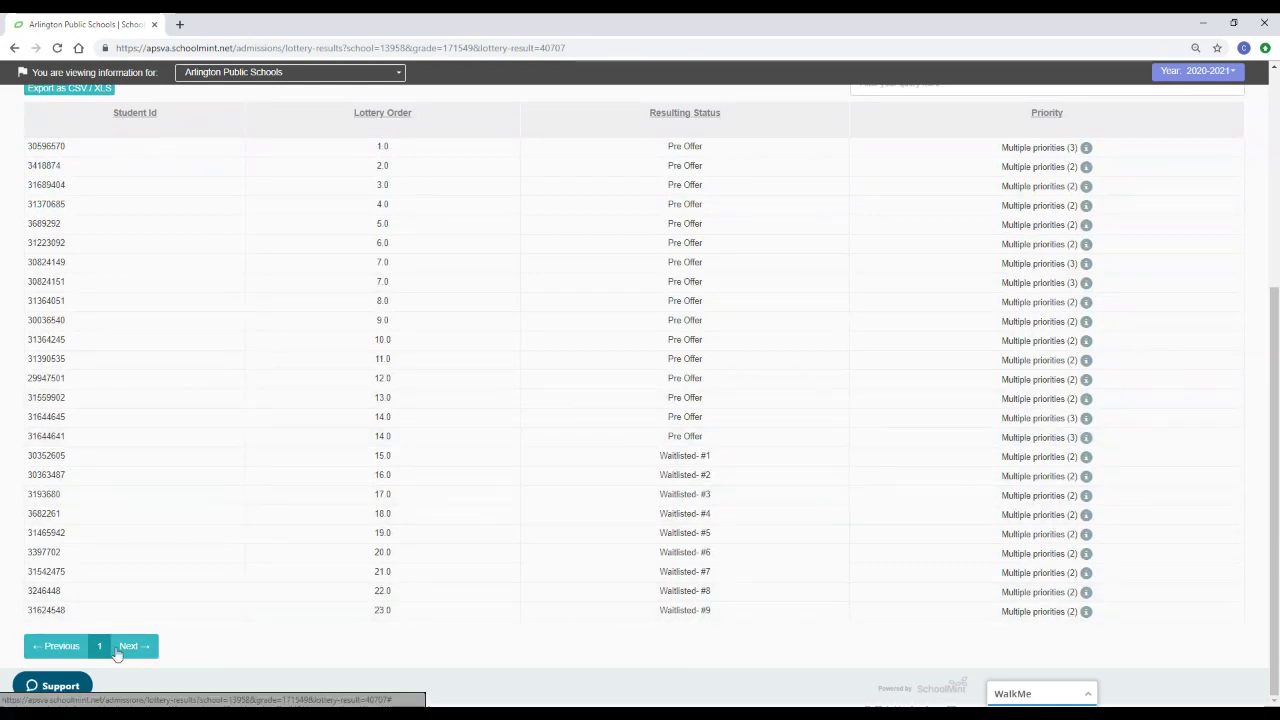
{"action": "scroll", "coordinate": [223, 508], "scroll_direction": "up", "scroll_amount": 4}
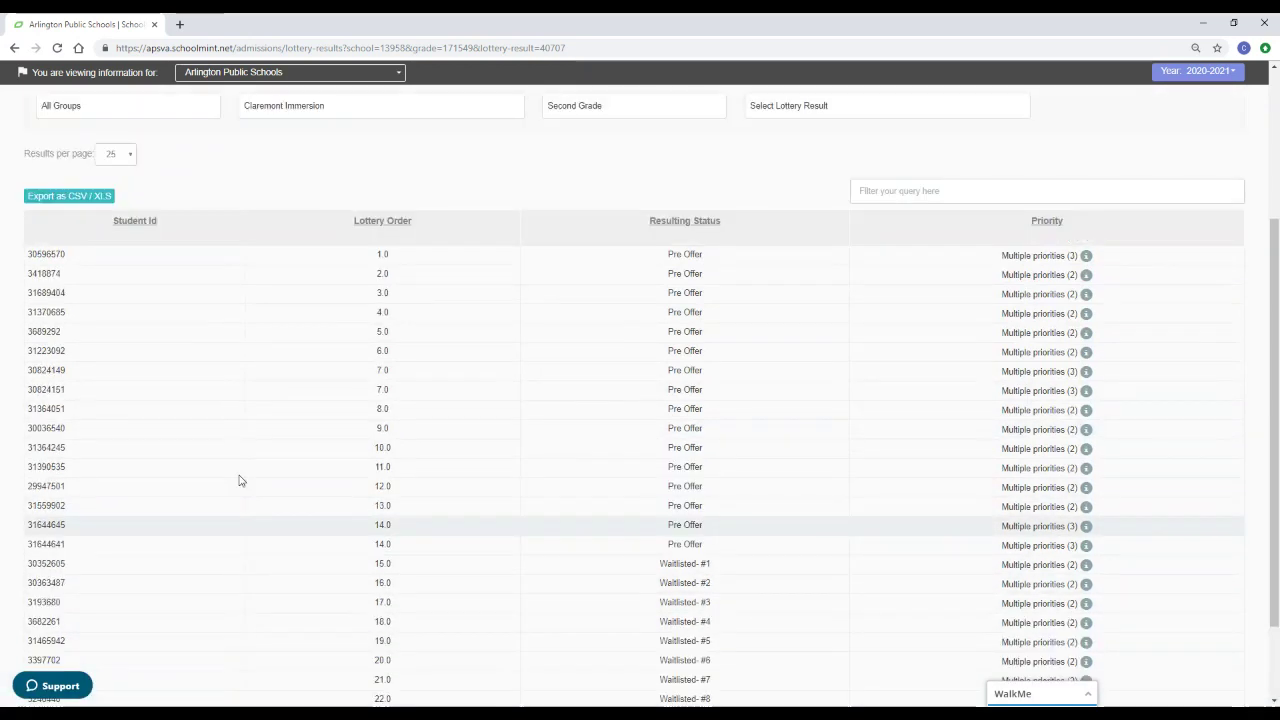
Step: From the Lottery Dashboard, run Claremont Immersion's grade 3 lottery, confirm it, and open the current third-grade results for review
{"action": "left_click", "coordinate": [14, 48]}
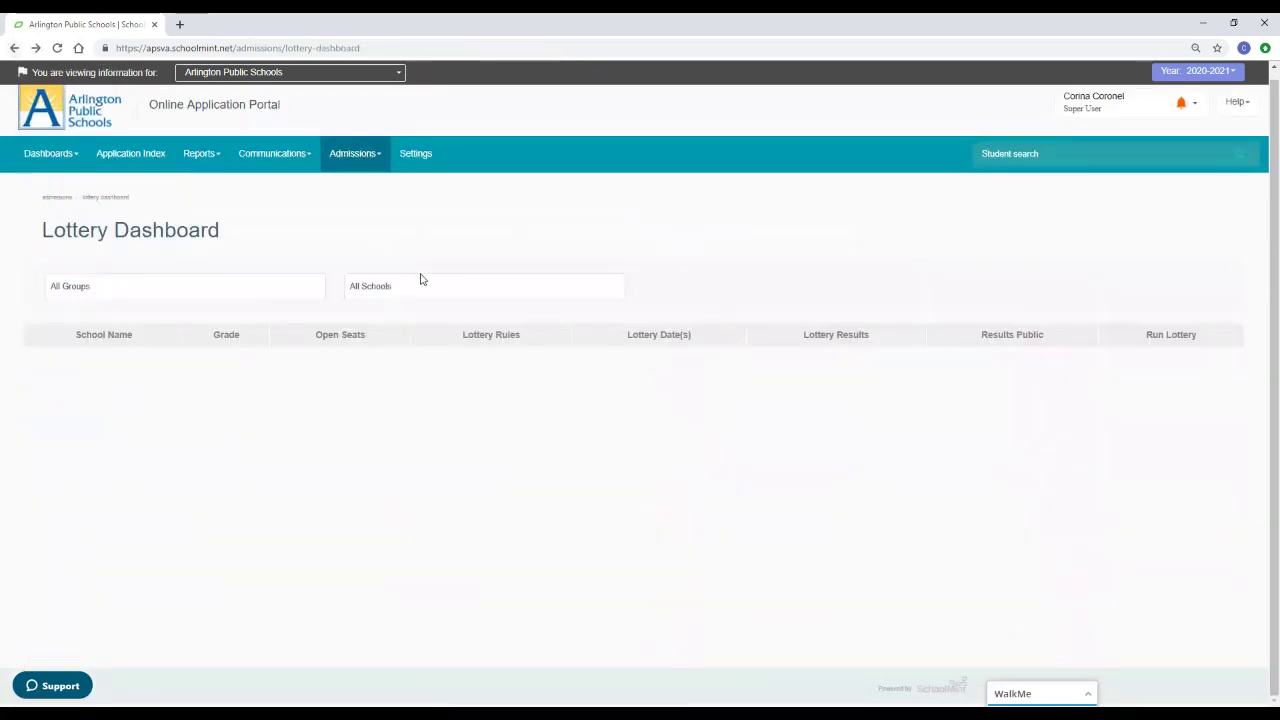
{"action": "left_click", "coordinate": [420, 285]}
{"action": "scroll", "coordinate": [422, 340], "scroll_direction": "down", "scroll_amount": 3}
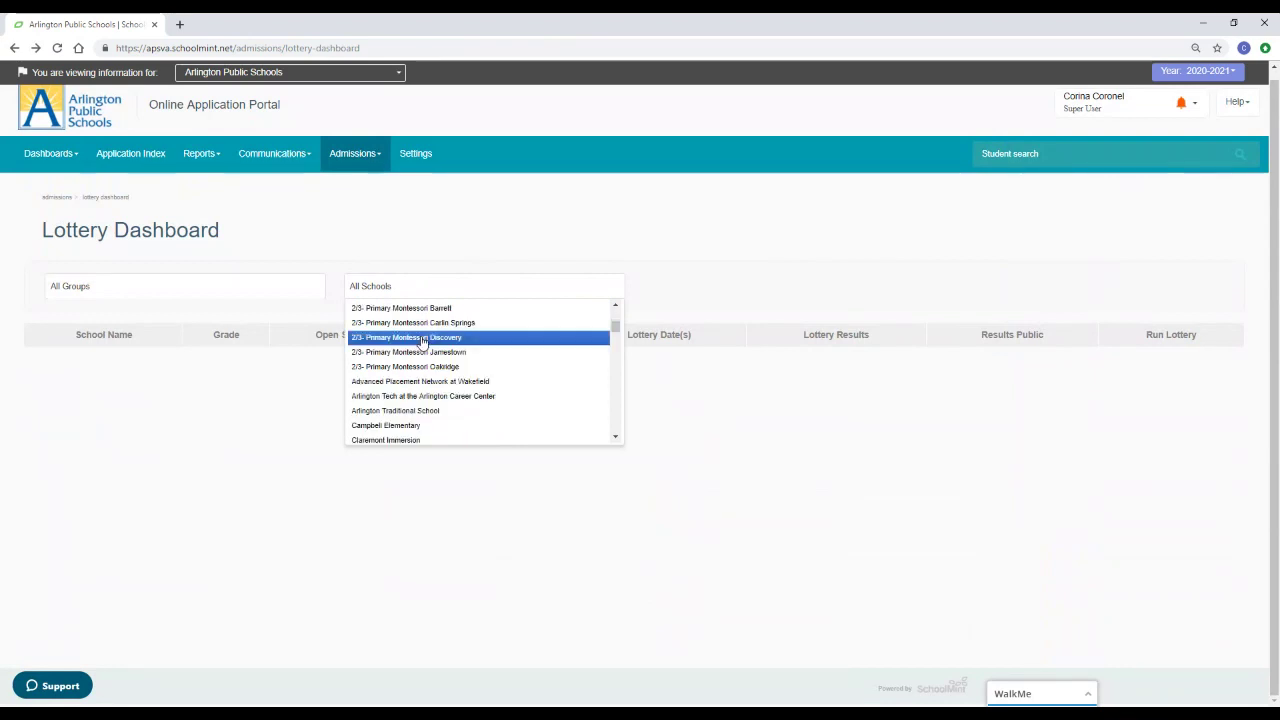
{"action": "left_click", "coordinate": [416, 440]}
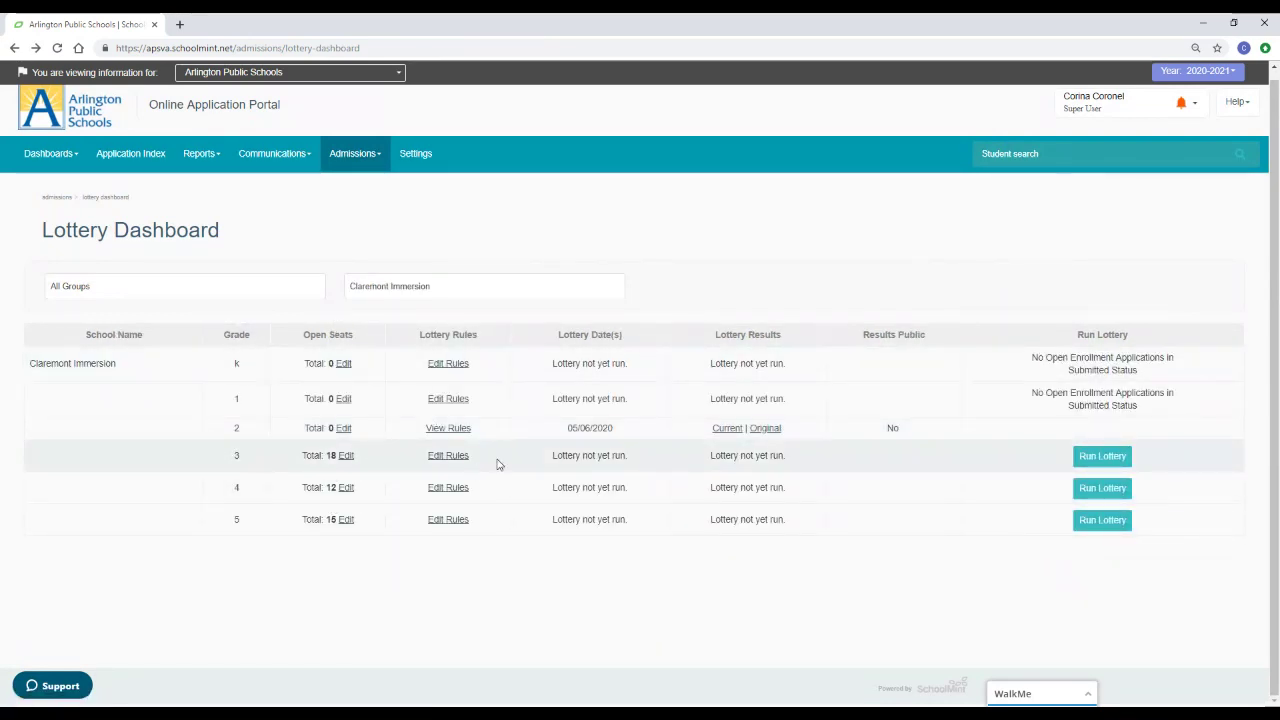
{"action": "left_click", "coordinate": [1106, 458]}
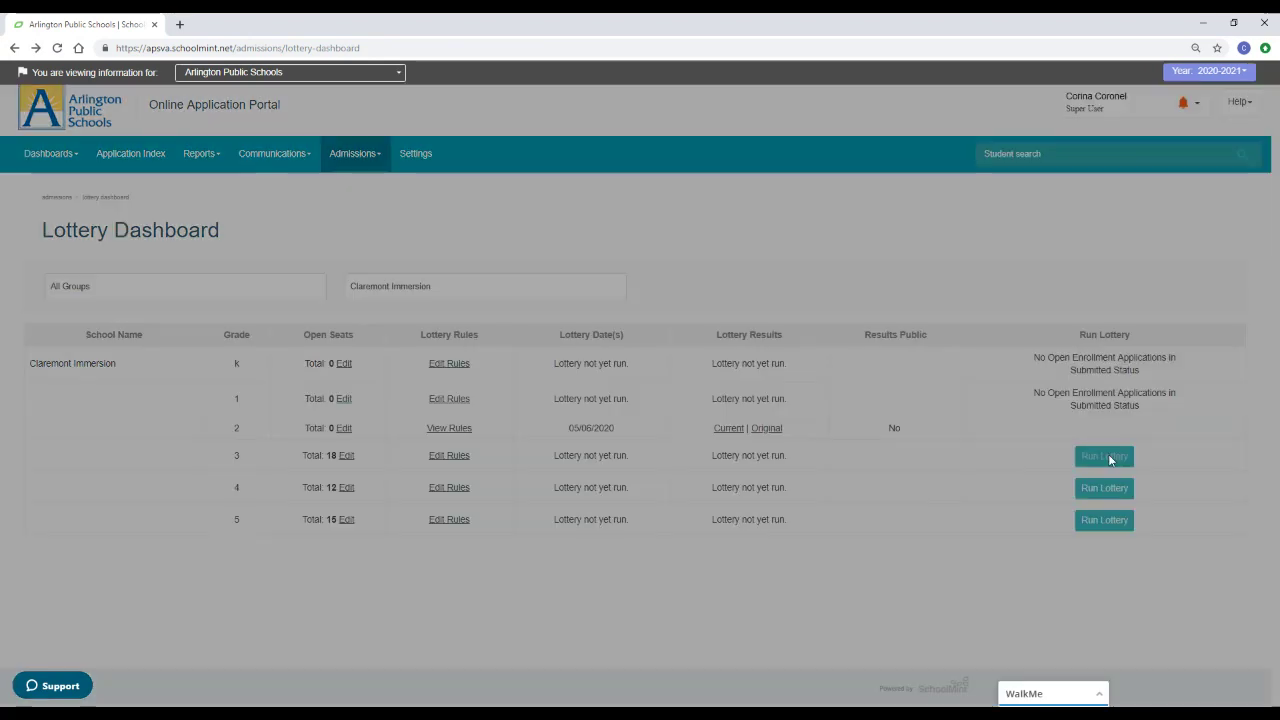
{"action": "left_click", "coordinate": [789, 276]}
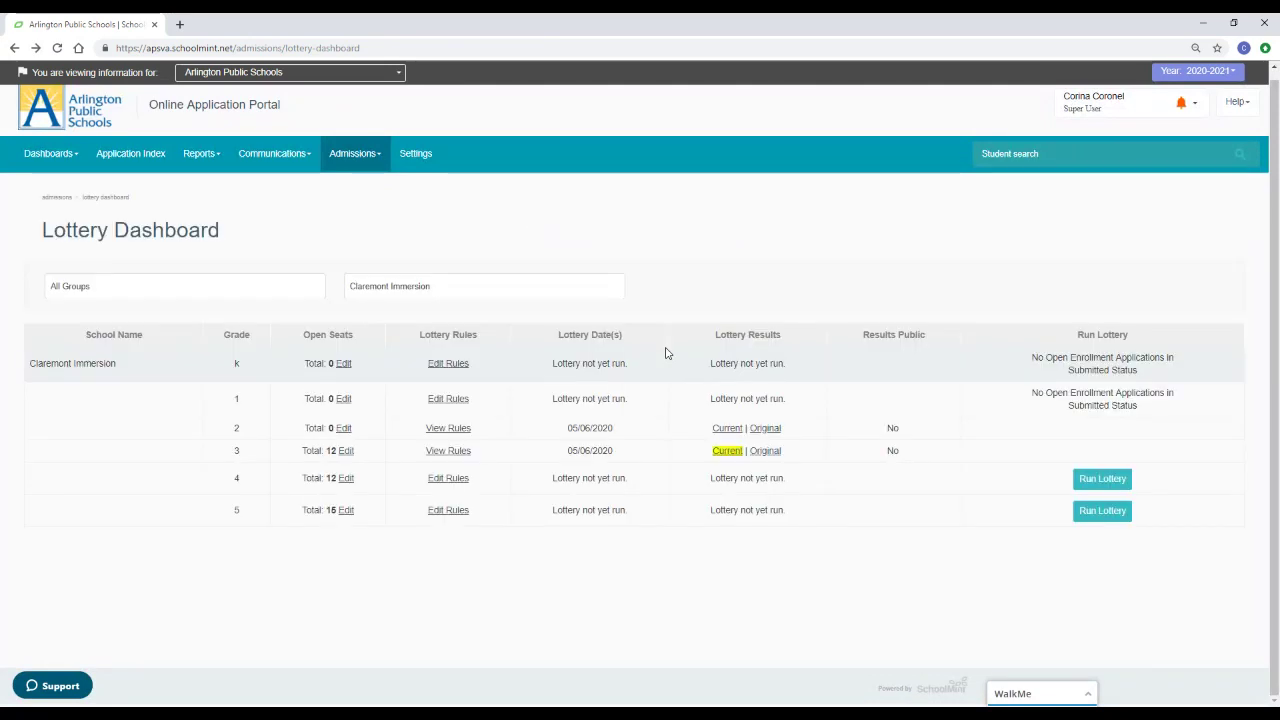
{"action": "left_click", "coordinate": [727, 451]}
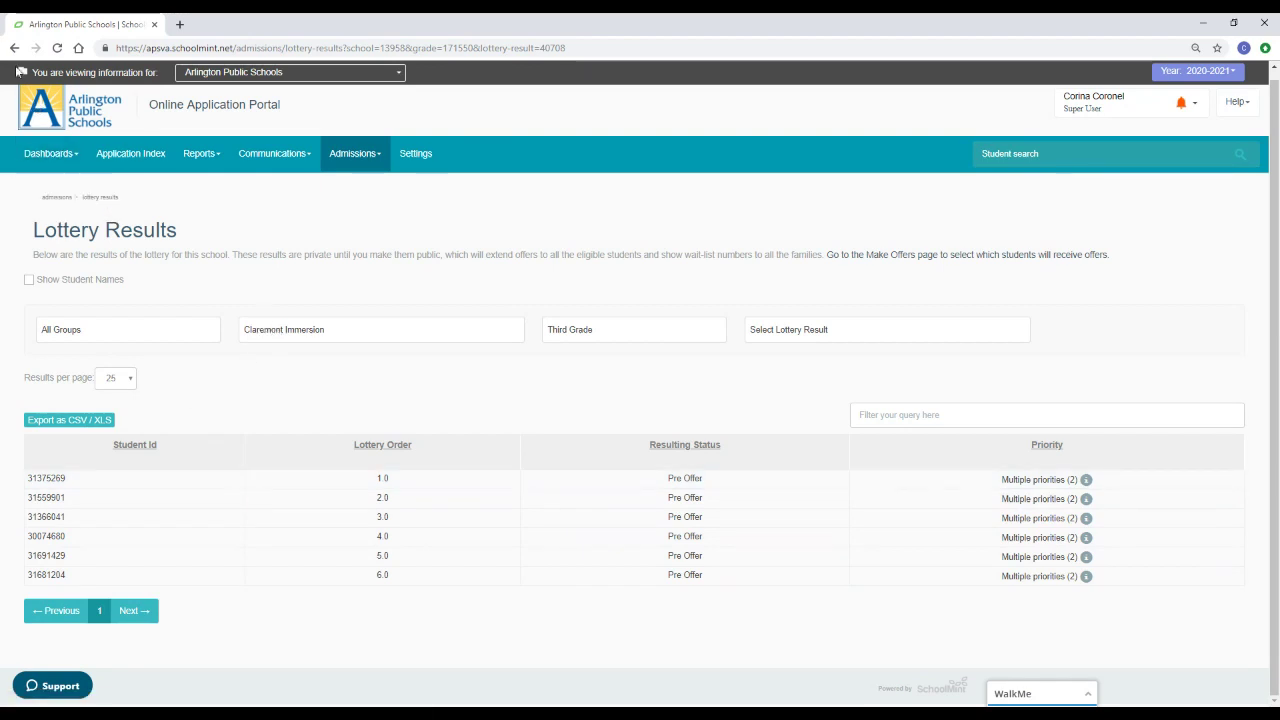
Step: Back on the Lottery Dashboard, run Claremont Immersion's grade 4 lottery with confirmation and review the current fourth-grade results
{"action": "left_click", "coordinate": [14, 48]}
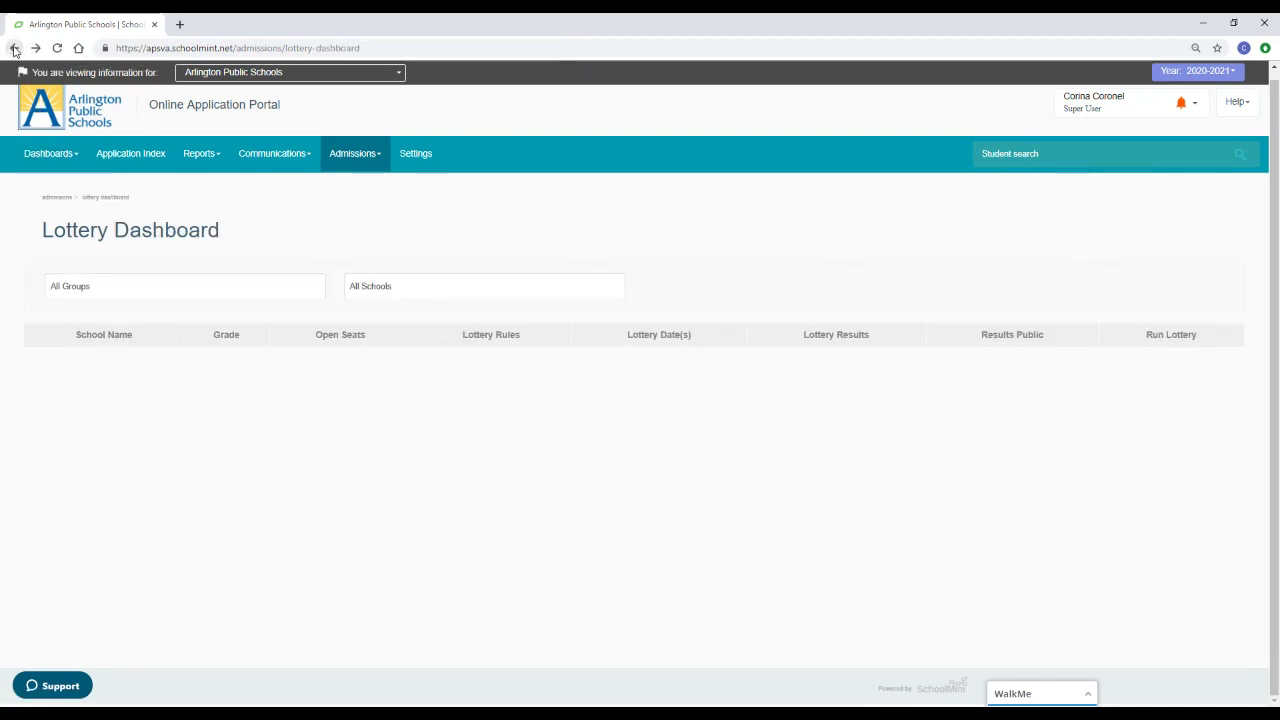
{"action": "left_click", "coordinate": [394, 290]}
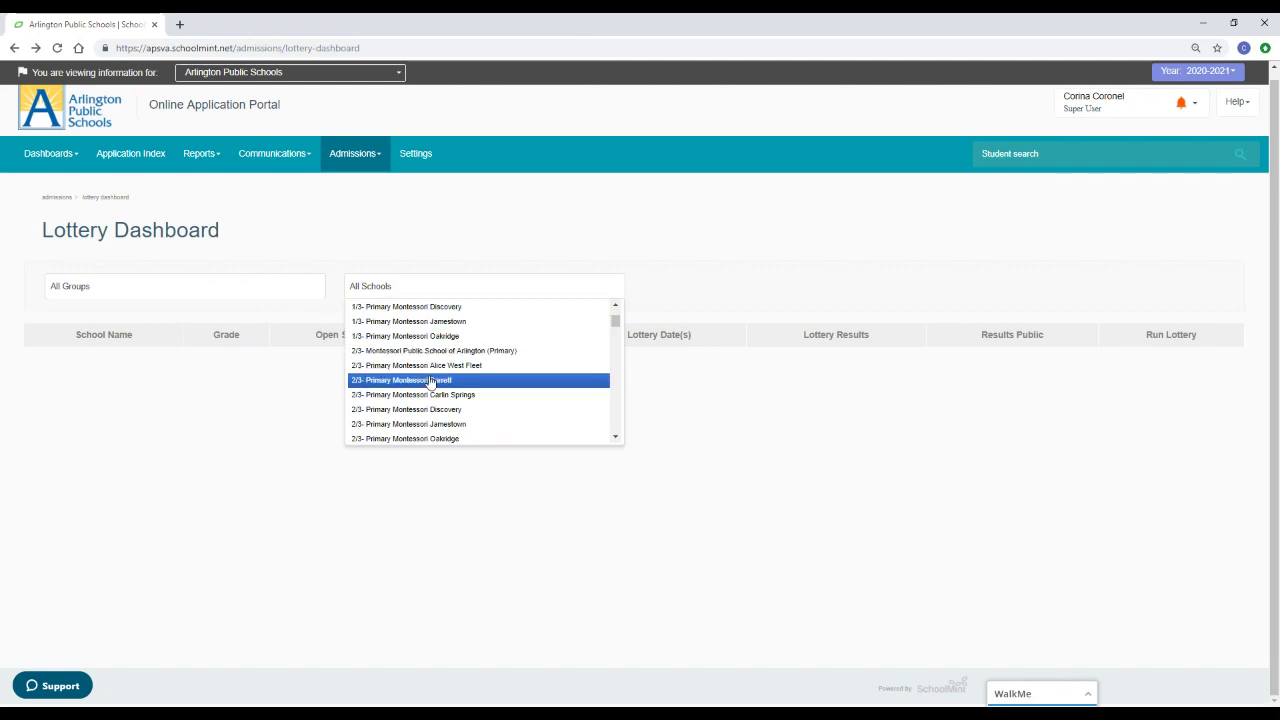
{"action": "scroll", "coordinate": [420, 385], "scroll_direction": "down", "scroll_amount": 2}
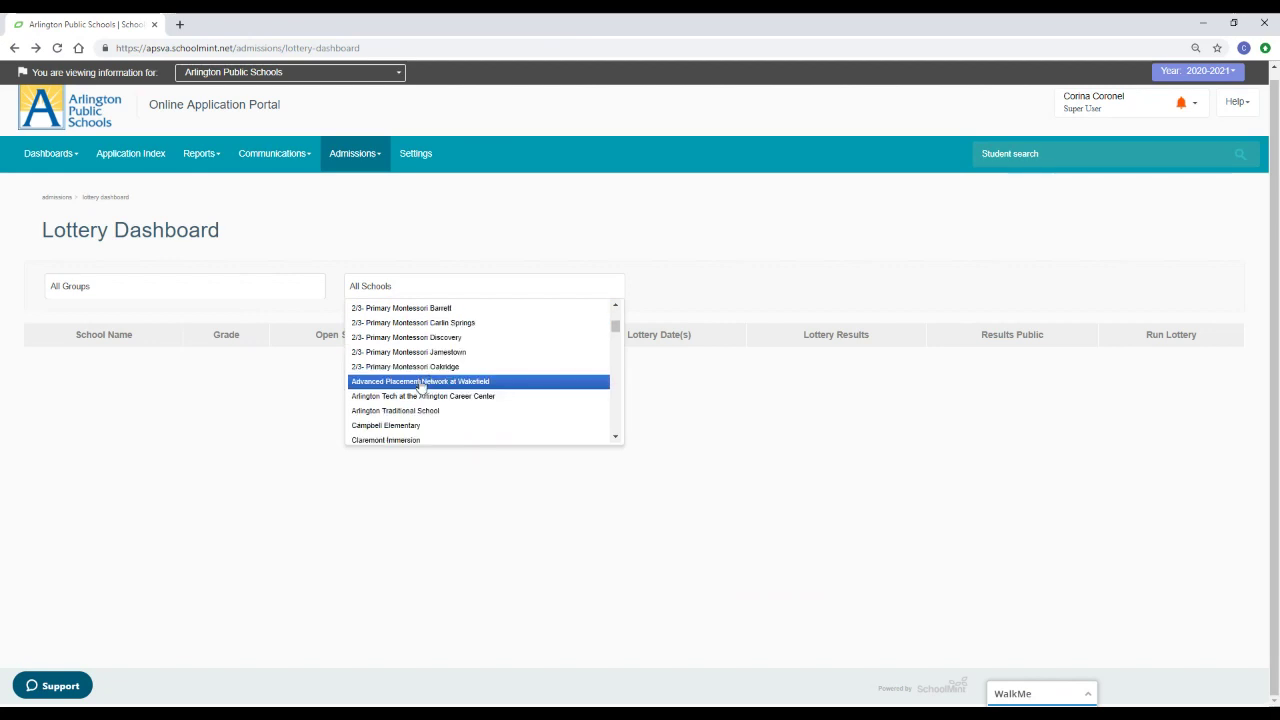
{"action": "left_click", "coordinate": [407, 436]}
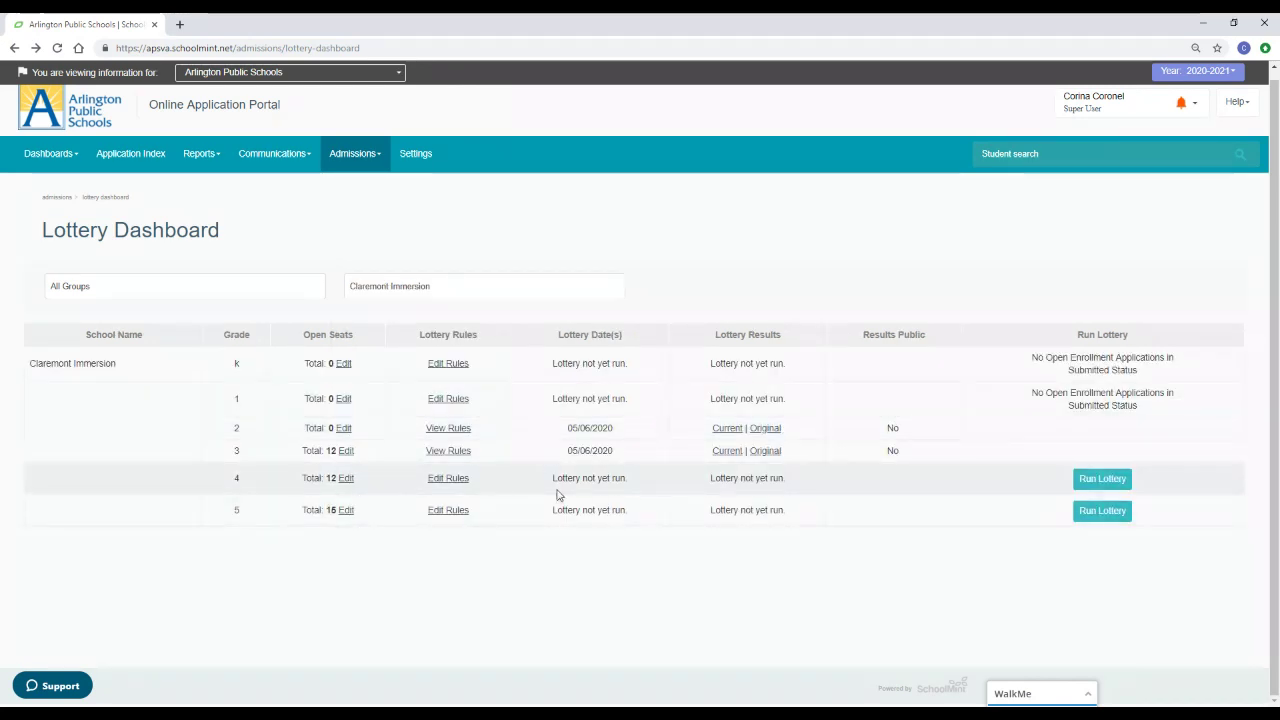
{"action": "left_click", "coordinate": [1104, 480]}
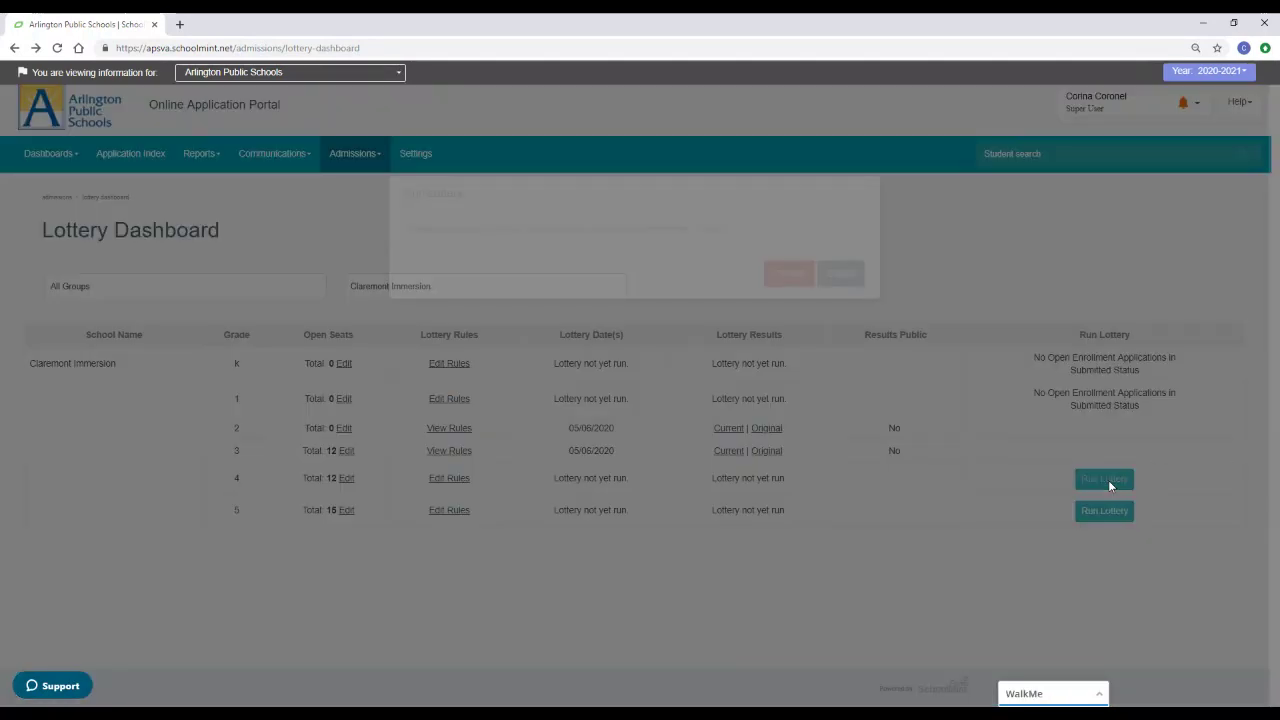
{"action": "left_click", "coordinate": [787, 274]}
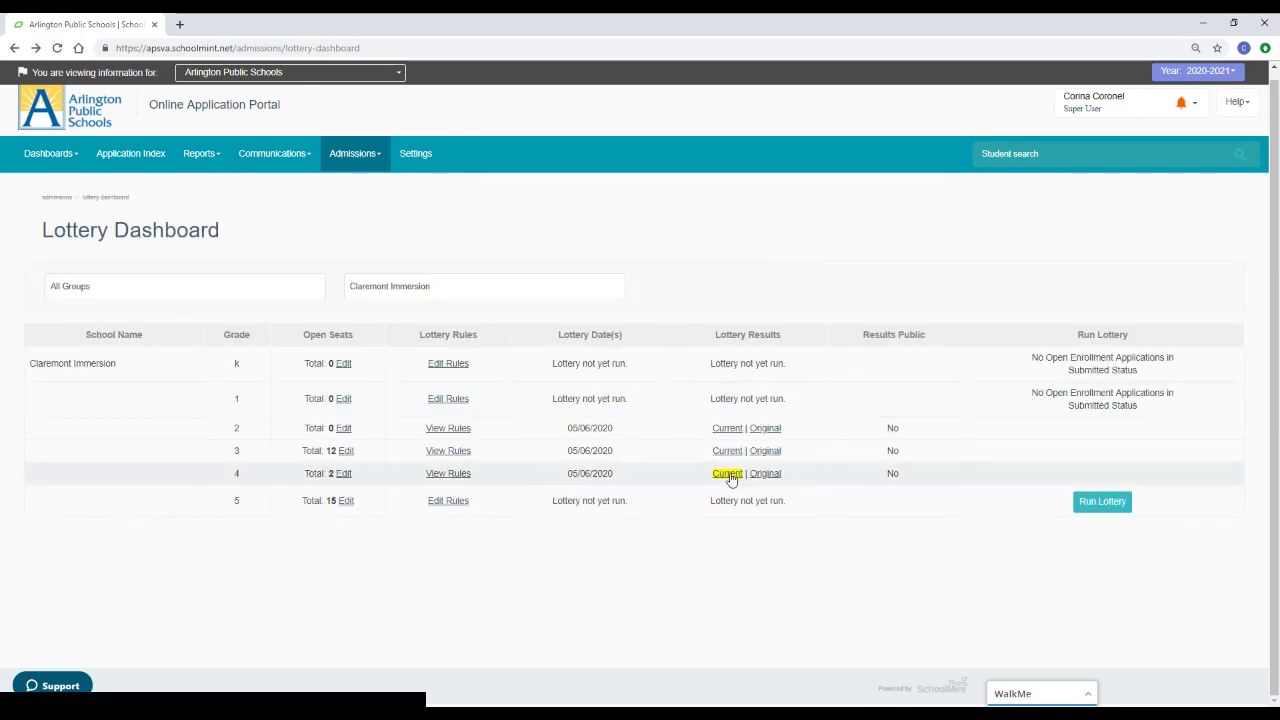
{"action": "left_click", "coordinate": [728, 474]}
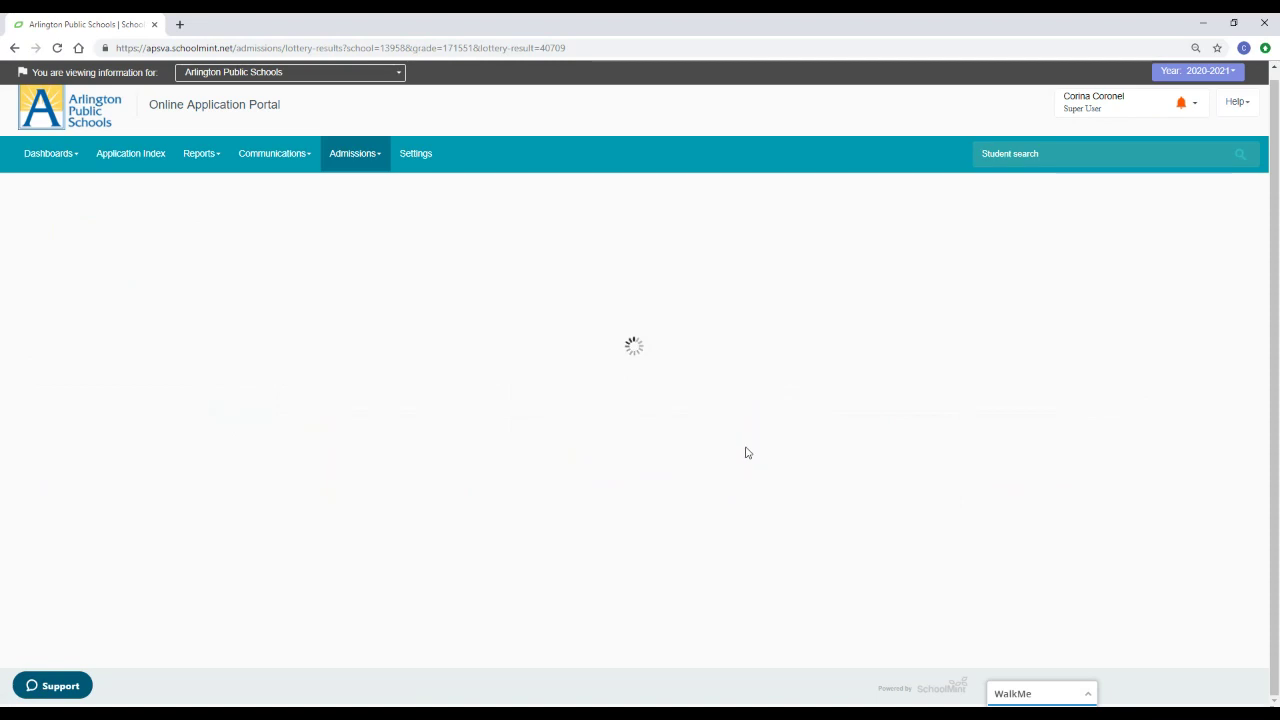
{"action": "scroll", "coordinate": [733, 410], "scroll_direction": "down", "scroll_amount": 2}
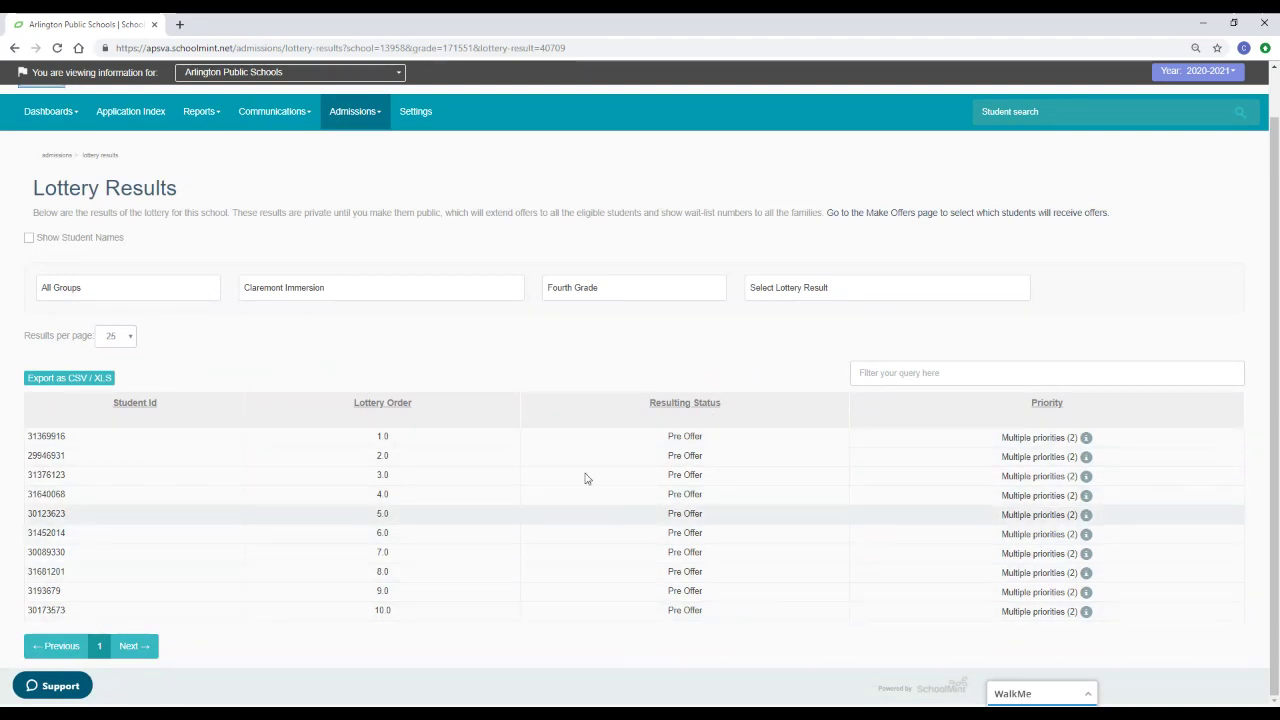
Step: Return to Claremont Immersion's lotteries on the Lottery Dashboard, run and confirm grade 5, and review the current fifth-grade results
{"action": "left_click", "coordinate": [14, 48]}
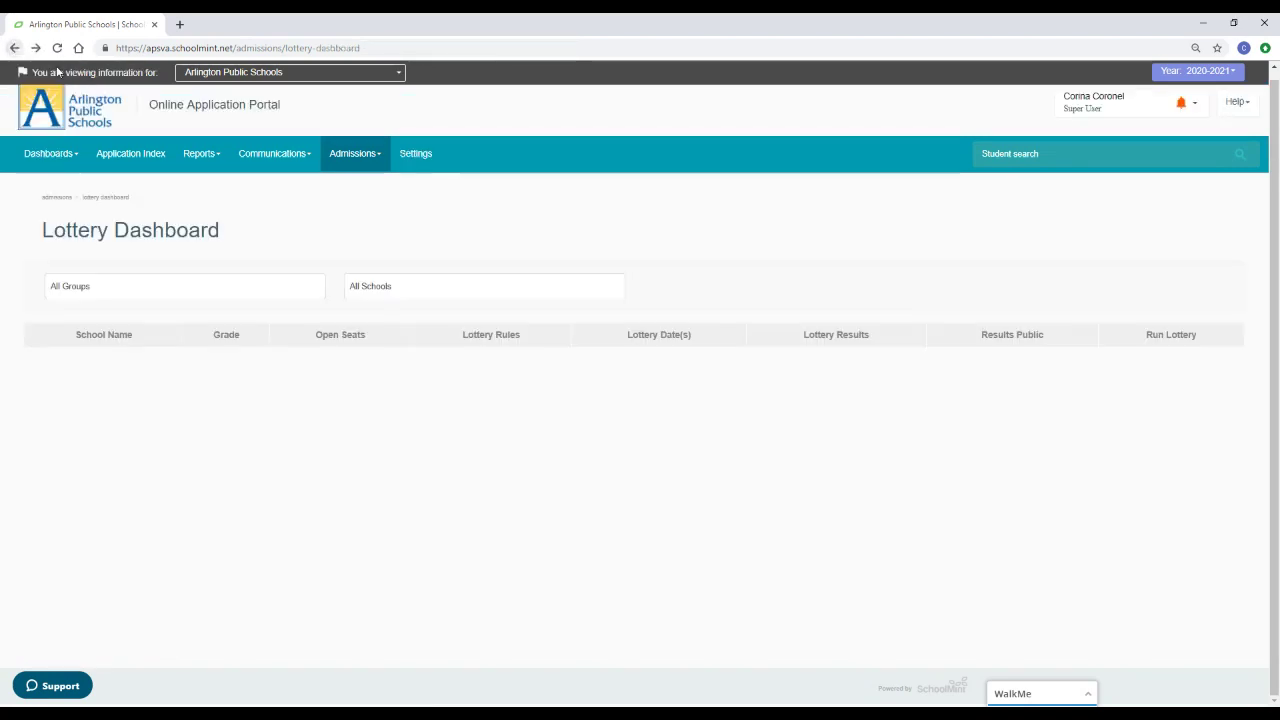
{"action": "left_click", "coordinate": [452, 296]}
{"action": "scroll", "coordinate": [457, 371], "scroll_direction": "down", "scroll_amount": 3}
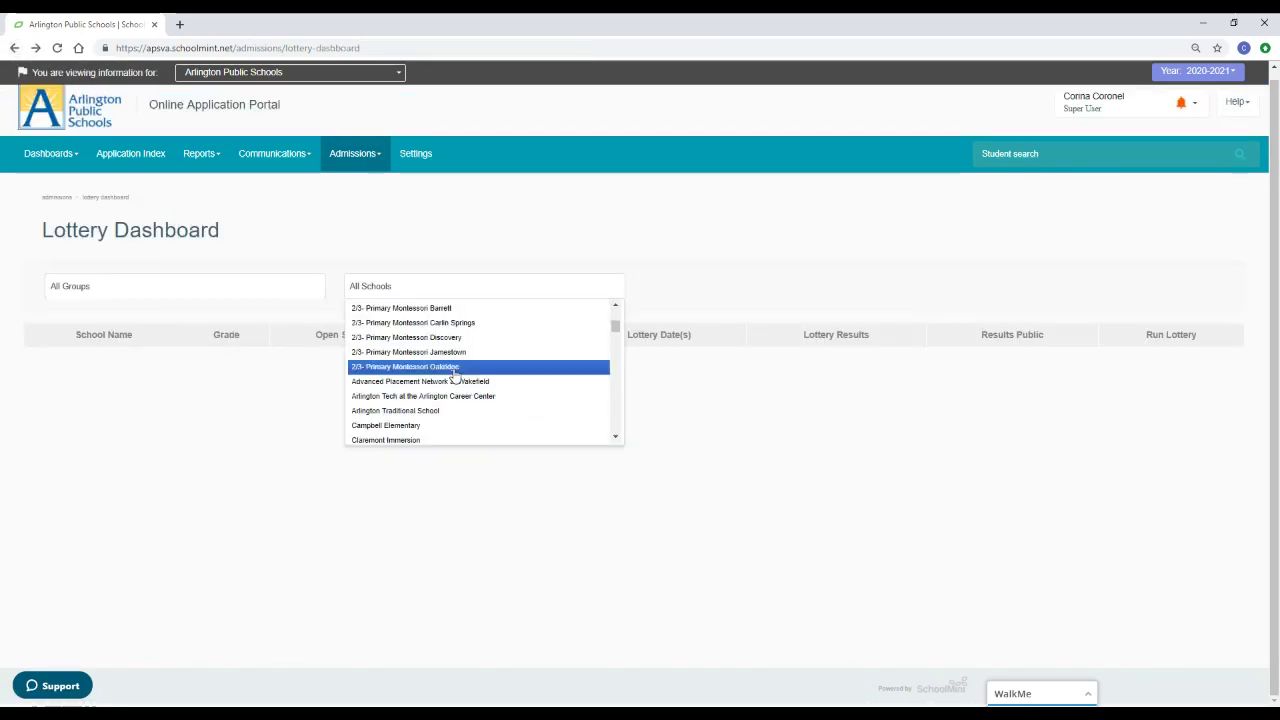
{"action": "scroll", "coordinate": [455, 372], "scroll_direction": "down", "scroll_amount": 2}
{"action": "left_click", "coordinate": [412, 366]}
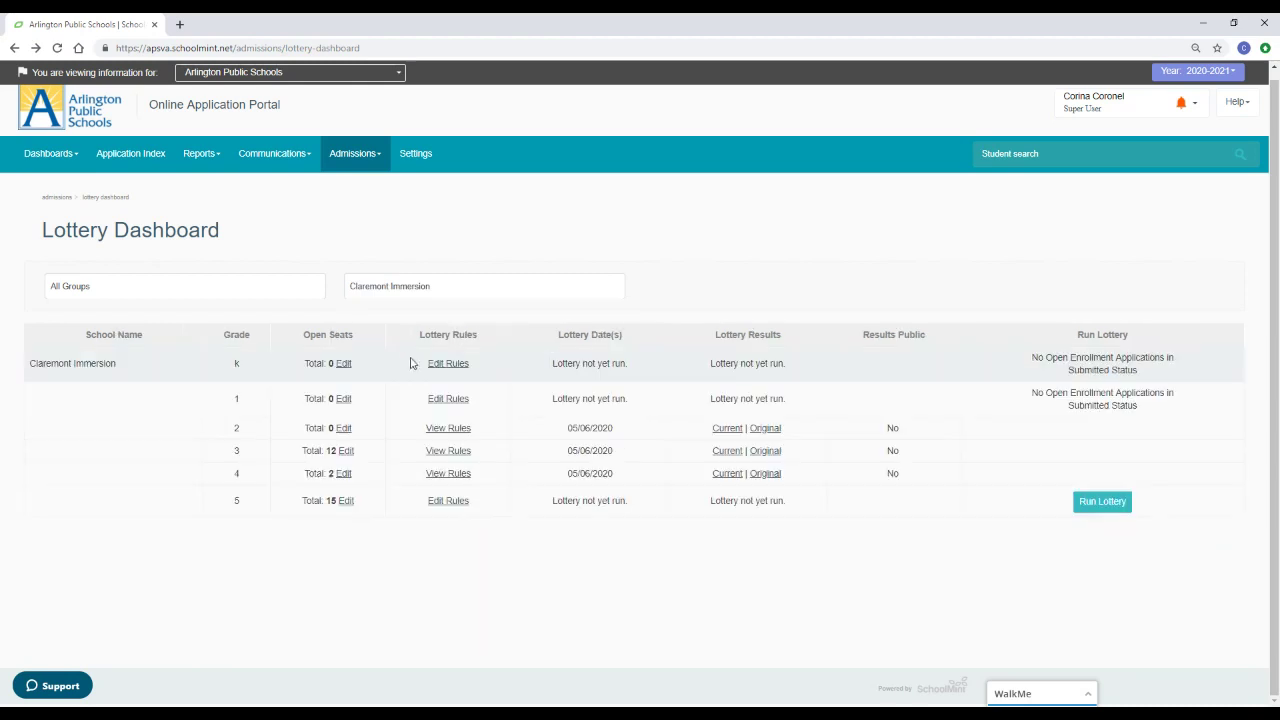
{"action": "left_click", "coordinate": [1110, 505]}
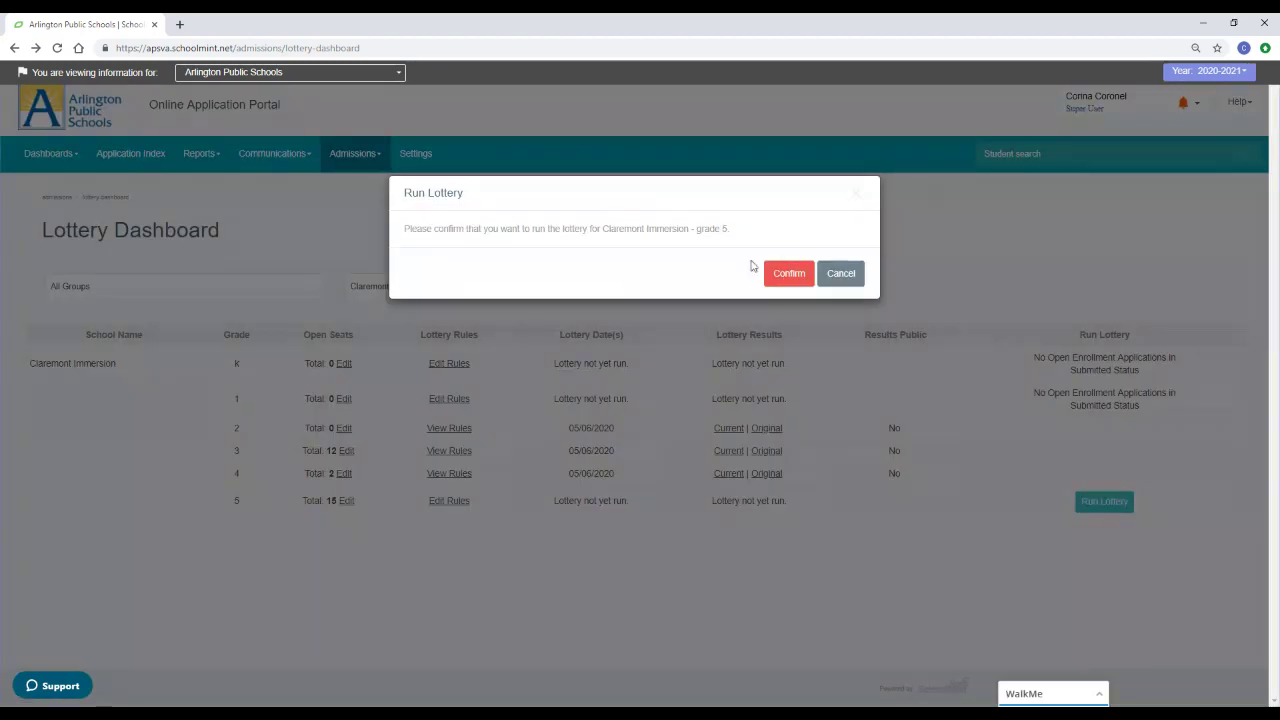
{"action": "left_click", "coordinate": [790, 274]}
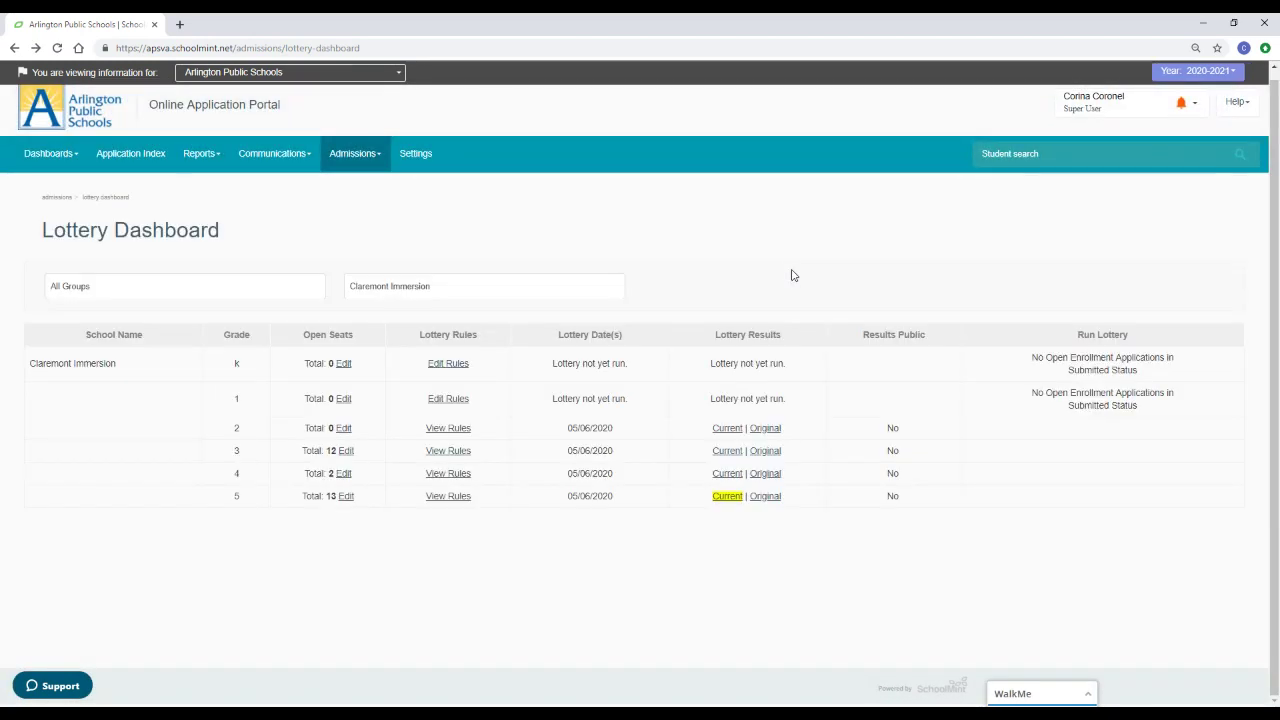
{"action": "left_click", "coordinate": [728, 497]}
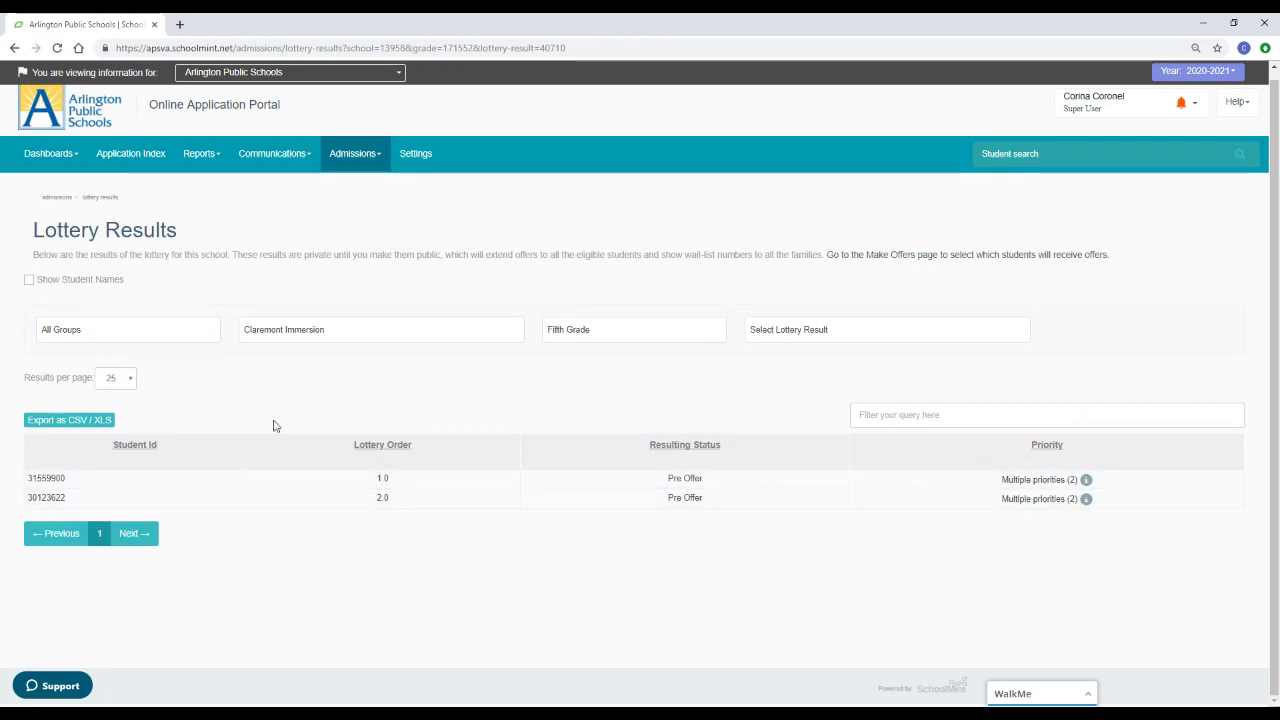
Step: Return to the Lottery Dashboard, choose Claremont Immersion - Non-Spanish and run its kindergarten lottery, confirming the run
{"action": "left_click", "coordinate": [15, 48]}
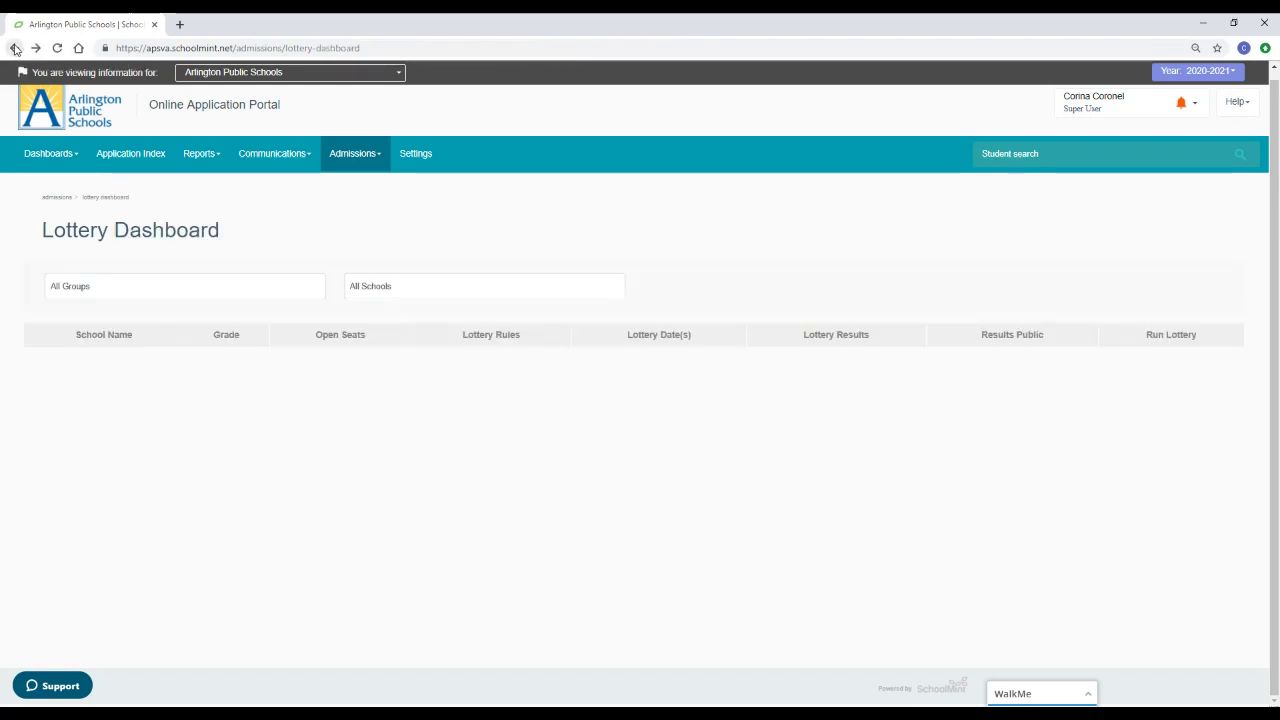
{"action": "left_click", "coordinate": [397, 292]}
{"action": "scroll", "coordinate": [400, 335], "scroll_direction": "down", "scroll_amount": 2}
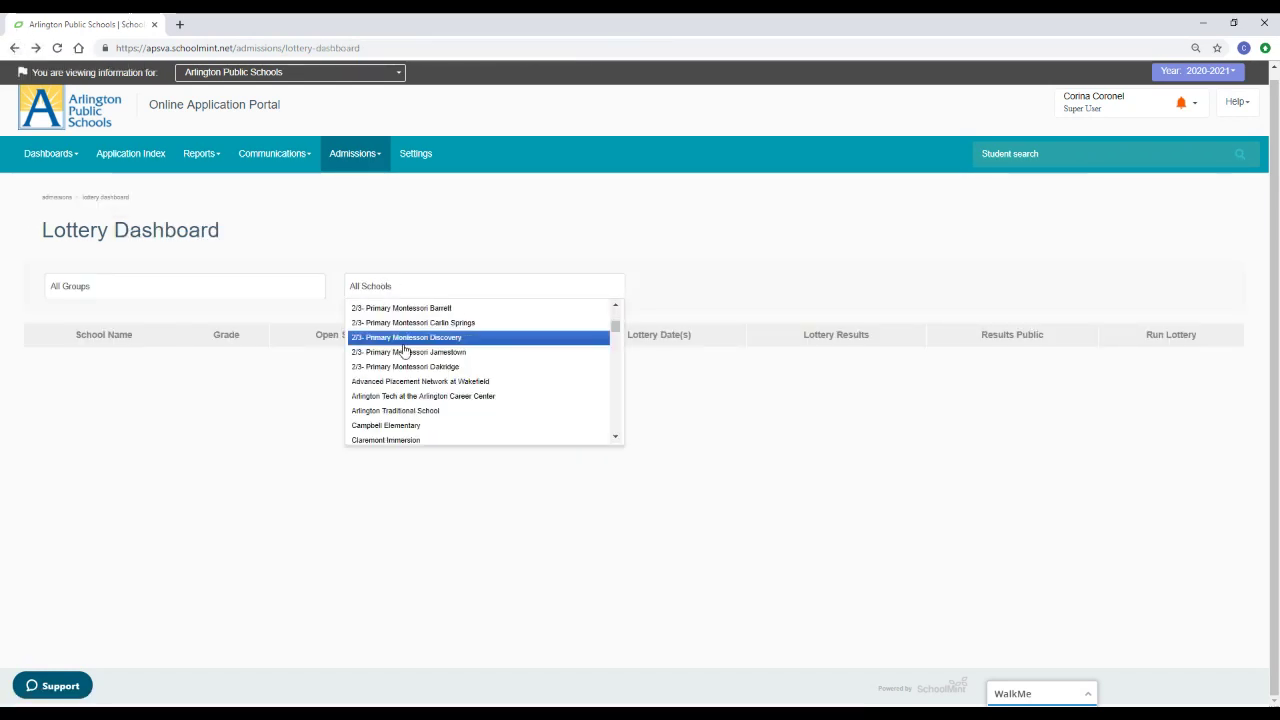
{"action": "scroll", "coordinate": [405, 350], "scroll_direction": "down", "scroll_amount": 2}
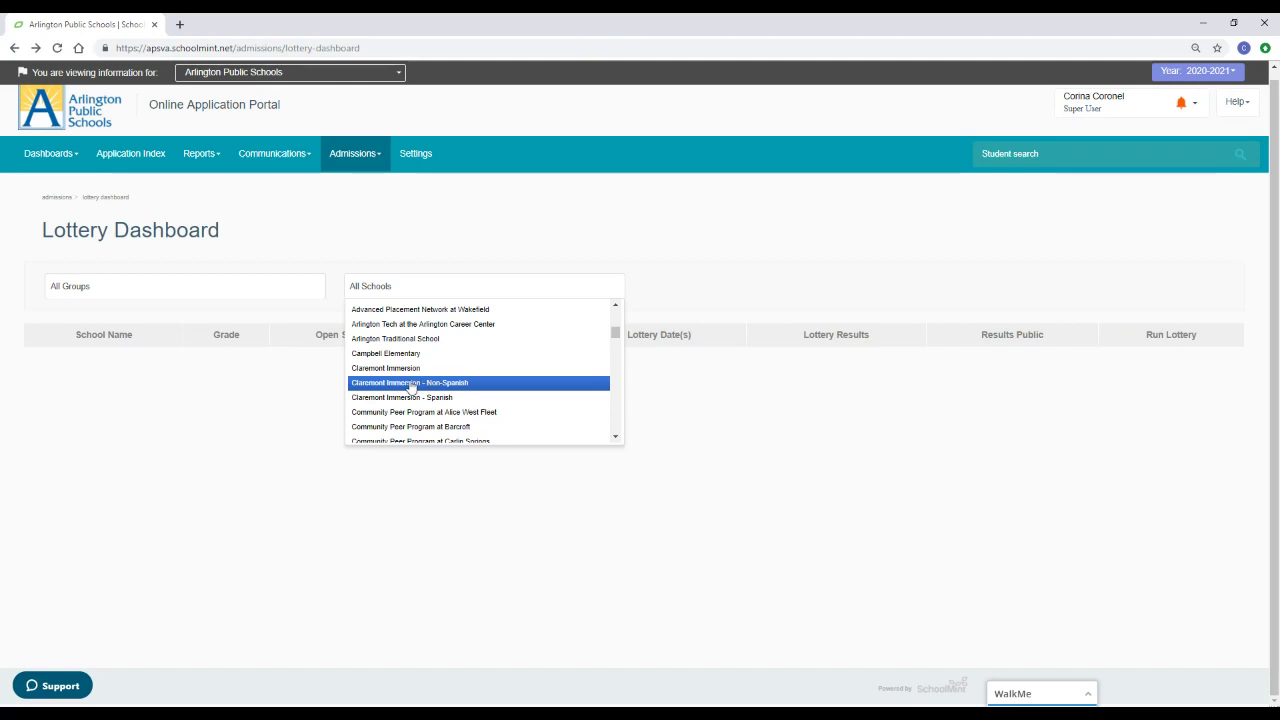
{"action": "left_click", "coordinate": [410, 391]}
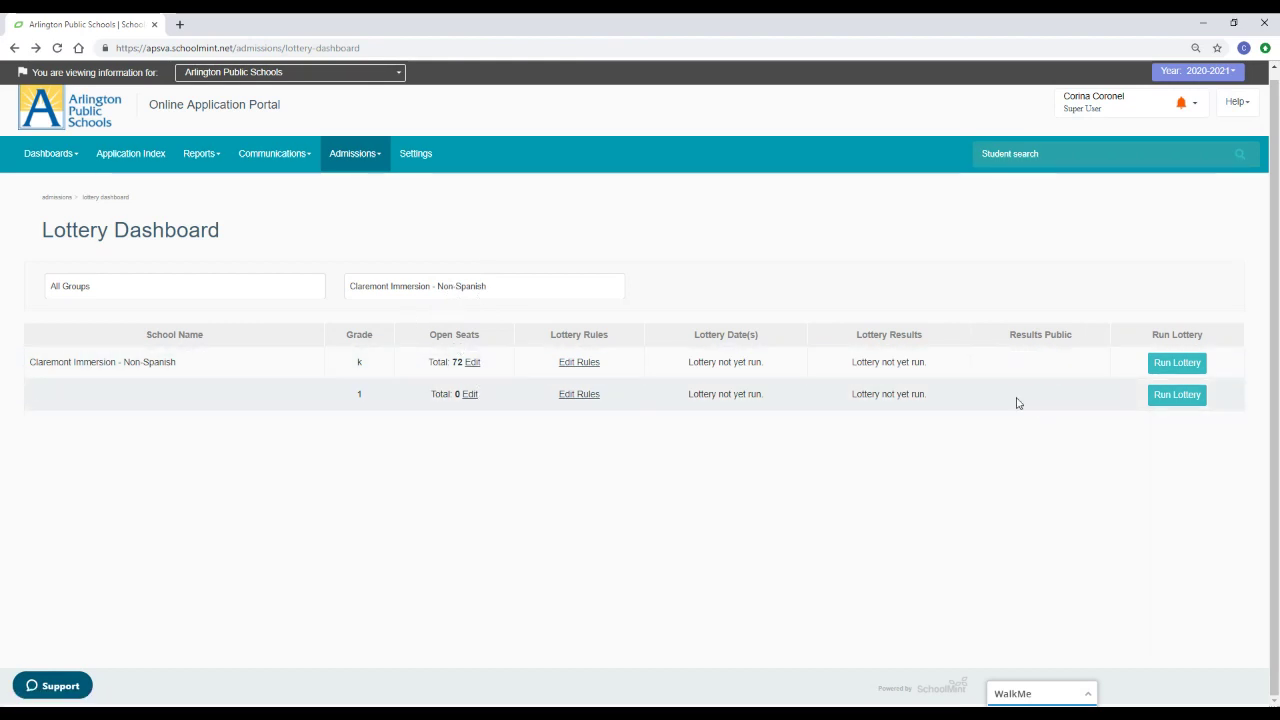
{"action": "left_click", "coordinate": [1178, 364]}
{"action": "left_click", "coordinate": [789, 274]}
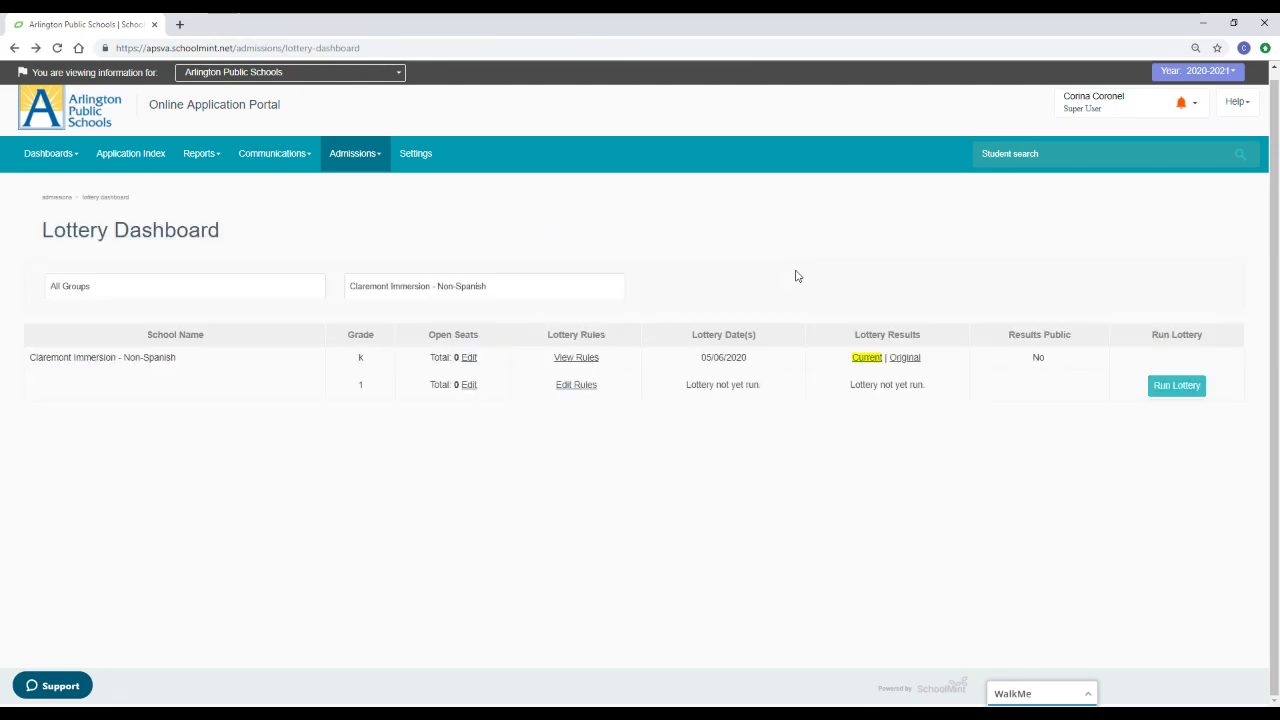
Step: Open the current Claremont Immersion - Non-Spanish kindergarten results and examine the pre-offers, waitlist positions and priorities on pages 1 through 7
{"action": "left_click", "coordinate": [869, 358]}
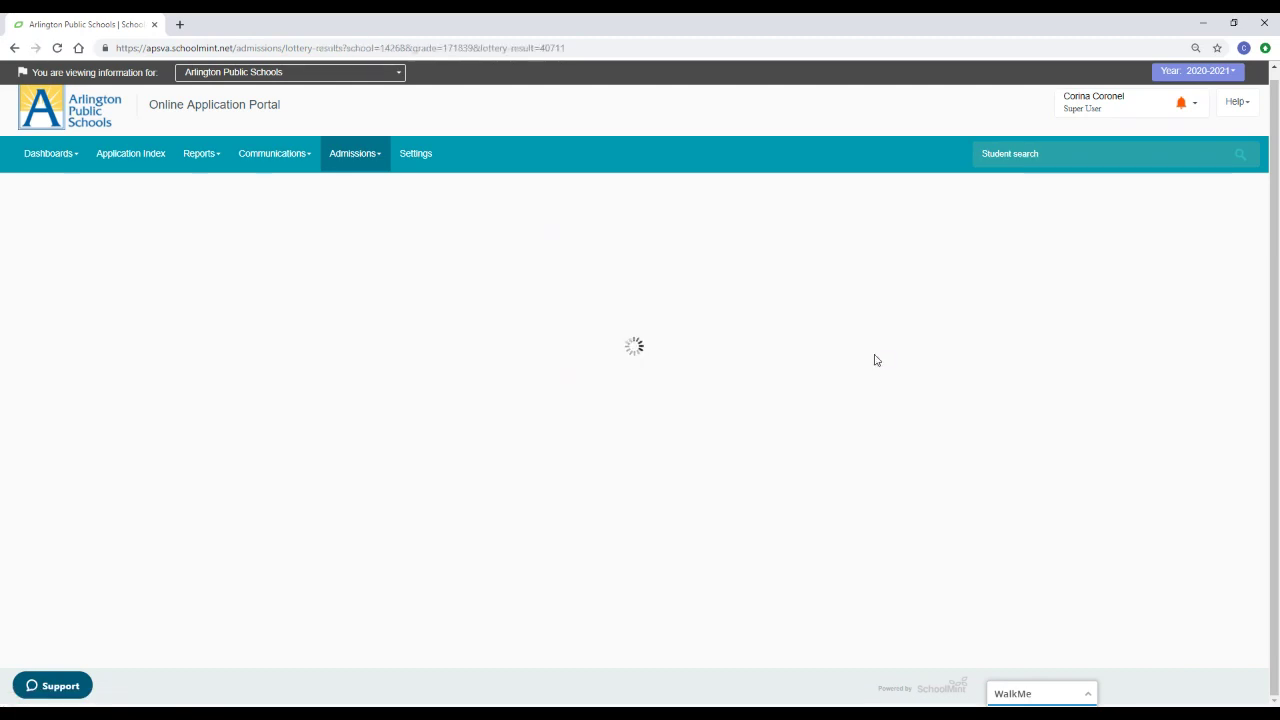
{"action": "scroll", "coordinate": [714, 314], "scroll_direction": "down", "scroll_amount": 3}
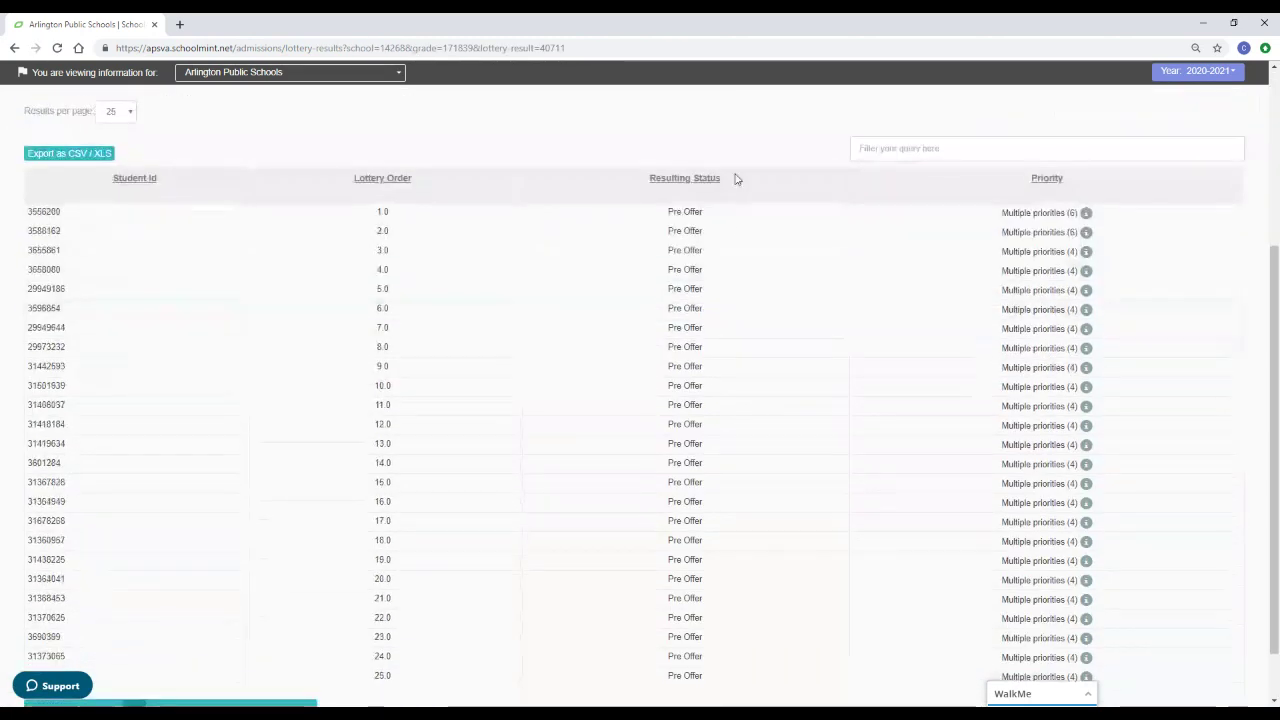
{"action": "scroll", "coordinate": [728, 317], "scroll_direction": "down", "scroll_amount": 1}
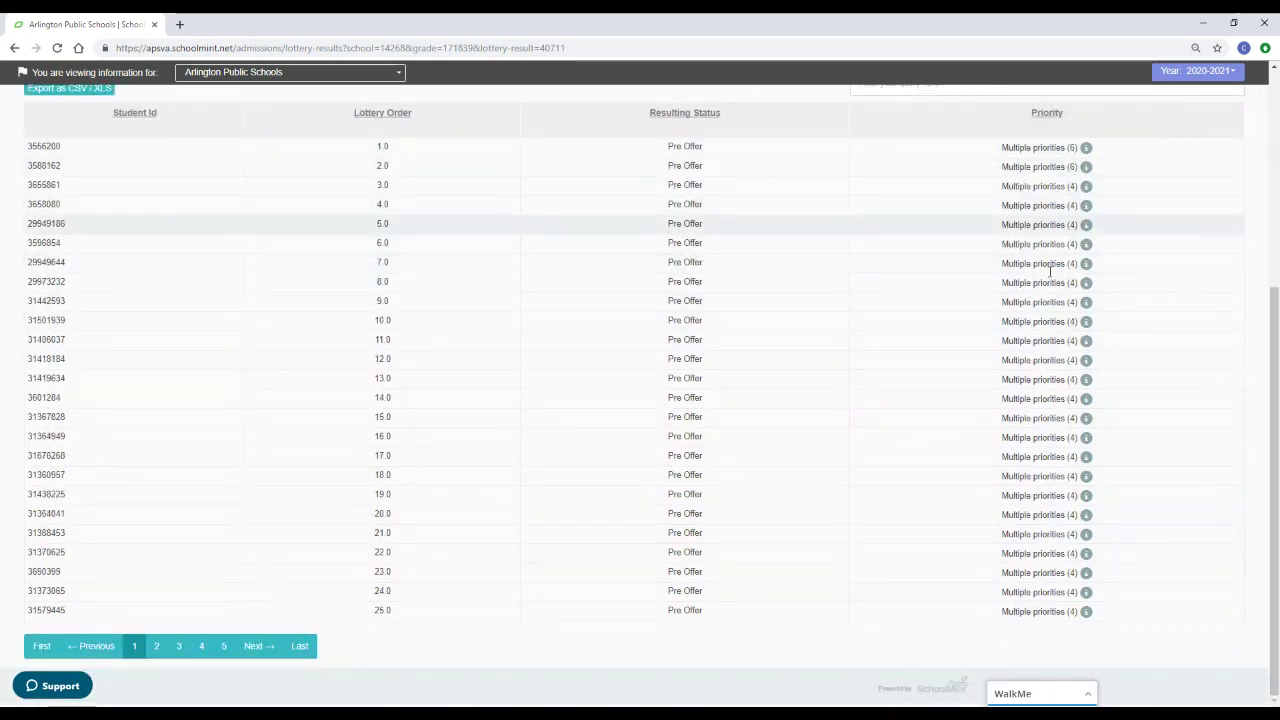
{"action": "left_click", "coordinate": [153, 660]}
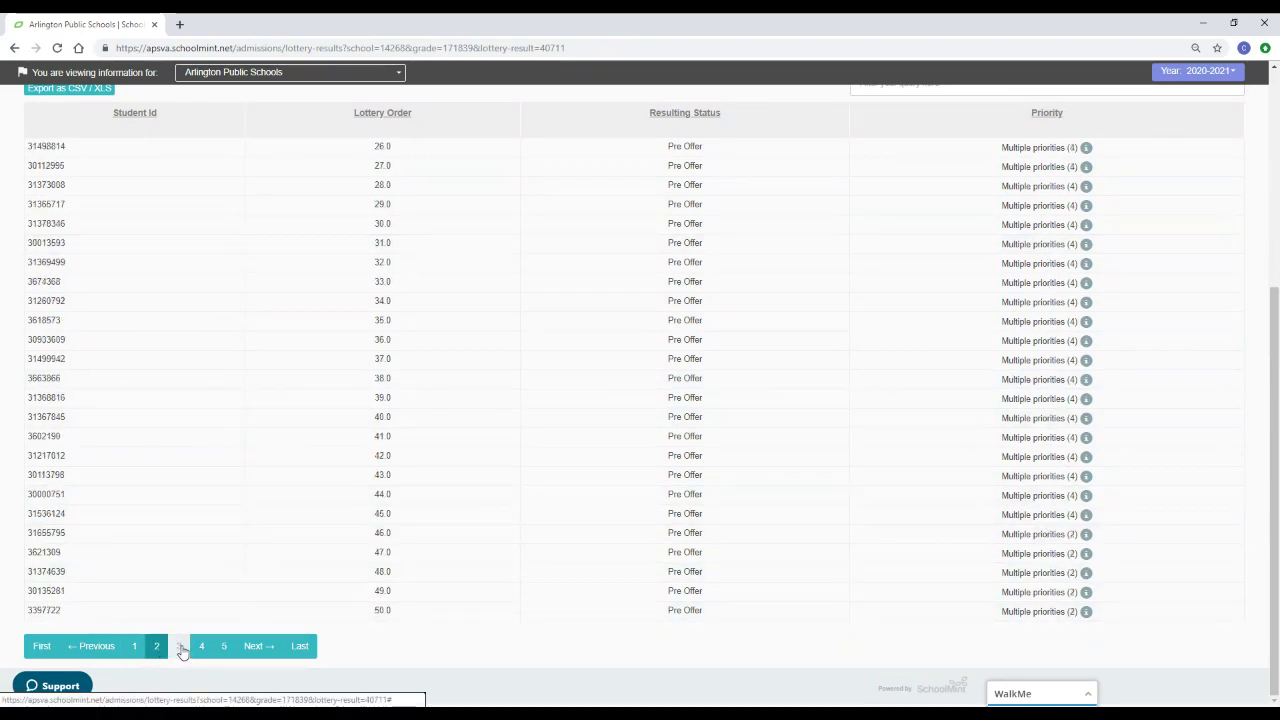
{"action": "left_click", "coordinate": [181, 648]}
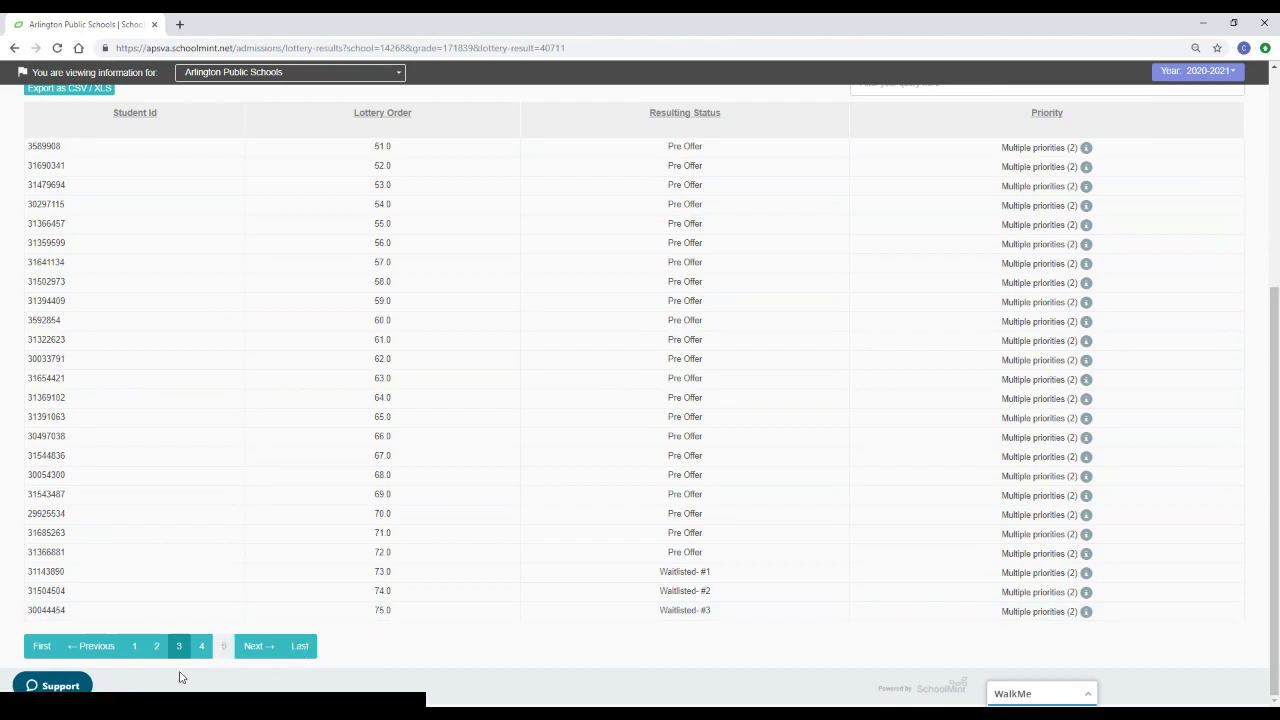
{"action": "left_click", "coordinate": [203, 650]}
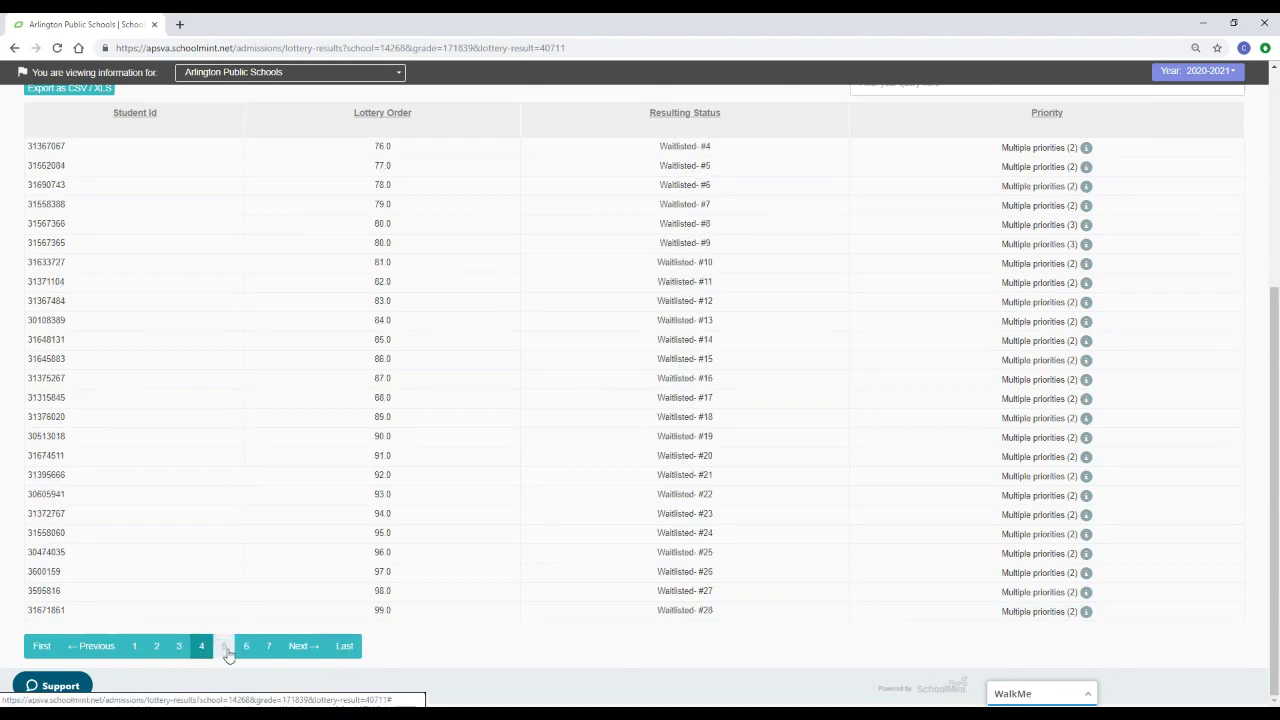
{"action": "left_click", "coordinate": [226, 648]}
{"action": "left_click", "coordinate": [227, 648]}
{"action": "left_click", "coordinate": [229, 650]}
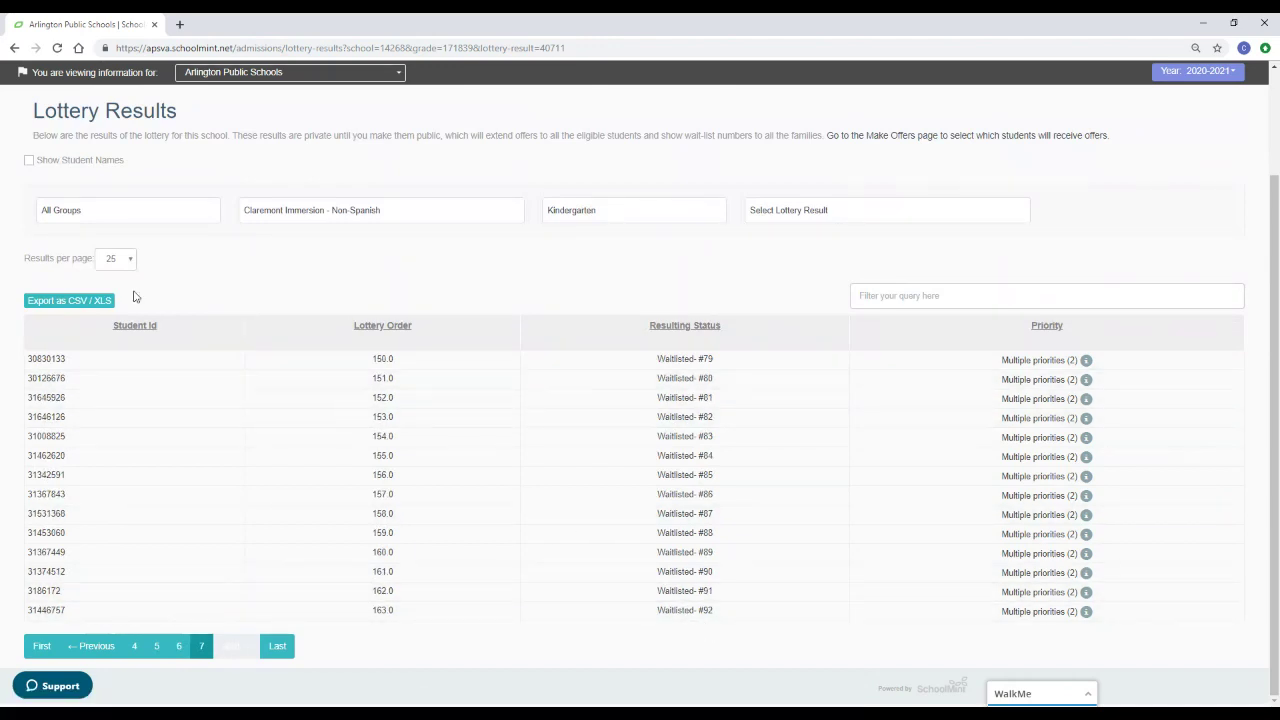
{"action": "scroll", "coordinate": [197, 265], "scroll_direction": "up", "scroll_amount": 2}
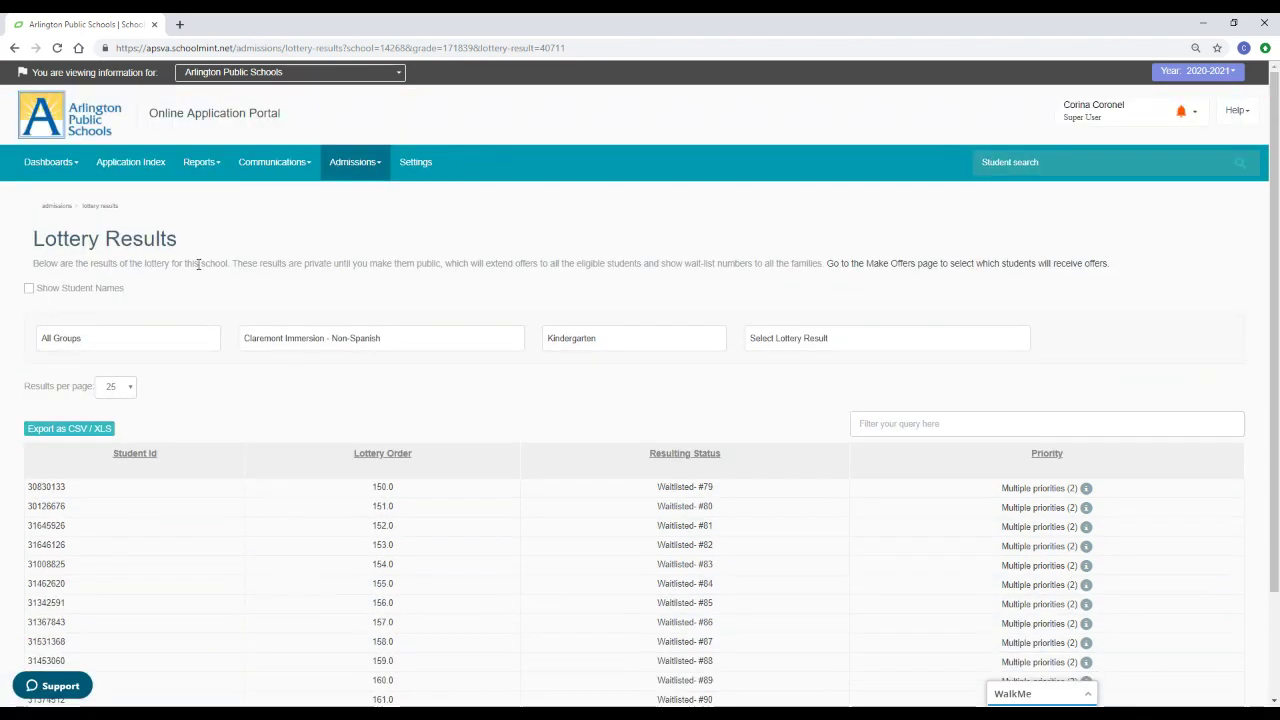
Step: Return to the Lottery Dashboard, select Claremont Immersion - Non-Spanish and run its grade 1 lottery anyway despite having no available seats
{"action": "left_click", "coordinate": [14, 50]}
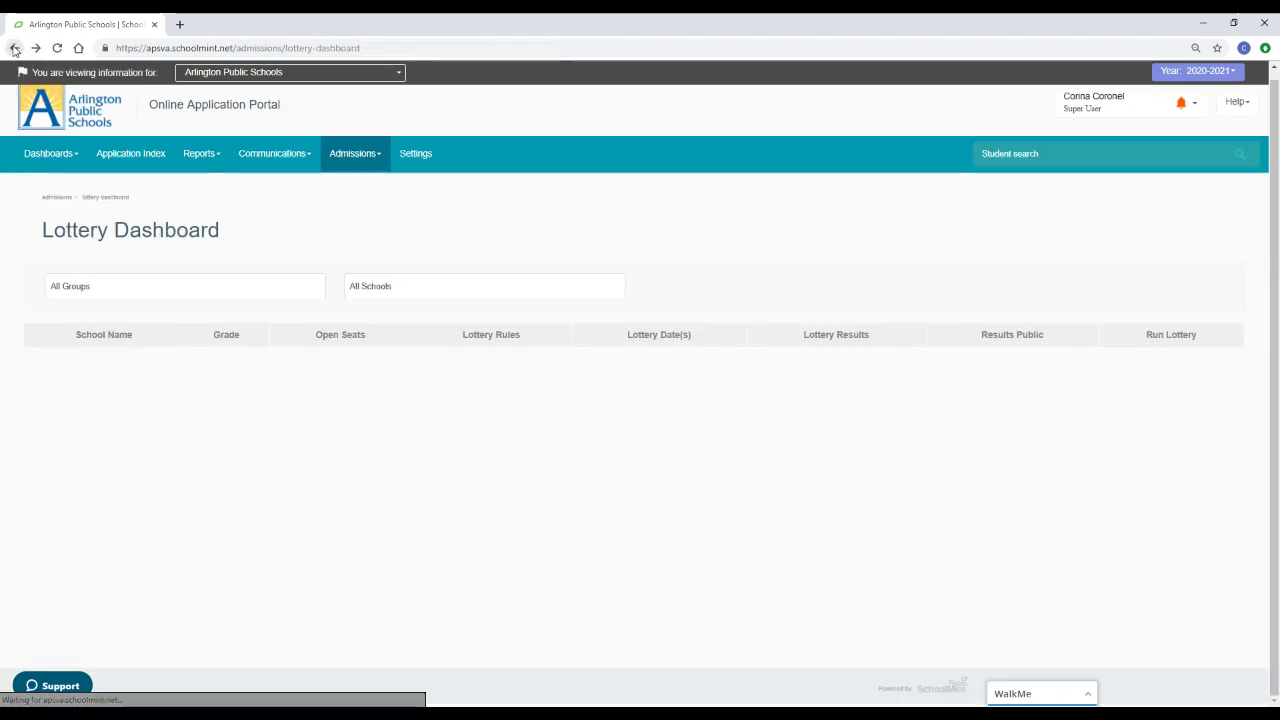
{"action": "left_click", "coordinate": [398, 288]}
{"action": "scroll", "coordinate": [414, 400], "scroll_direction": "down", "scroll_amount": 2}
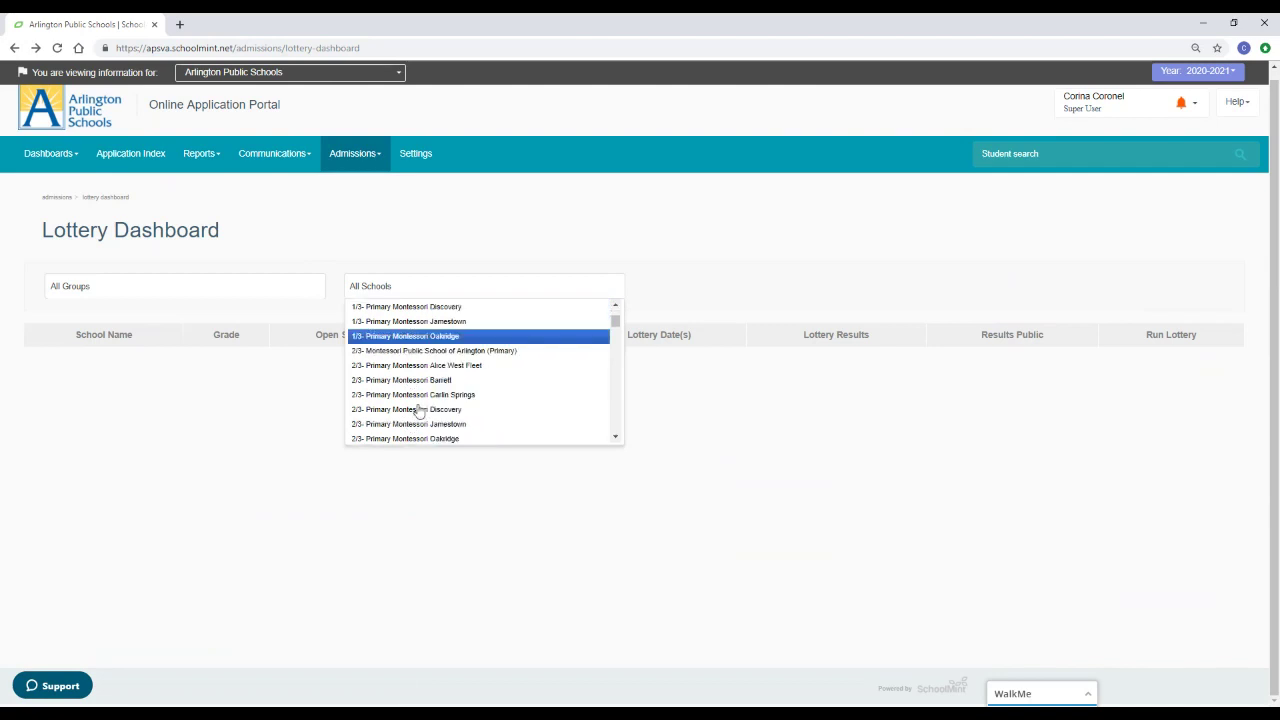
{"action": "scroll", "coordinate": [420, 400], "scroll_direction": "down", "scroll_amount": 2}
{"action": "scroll", "coordinate": [425, 395], "scroll_direction": "down", "scroll_amount": 2}
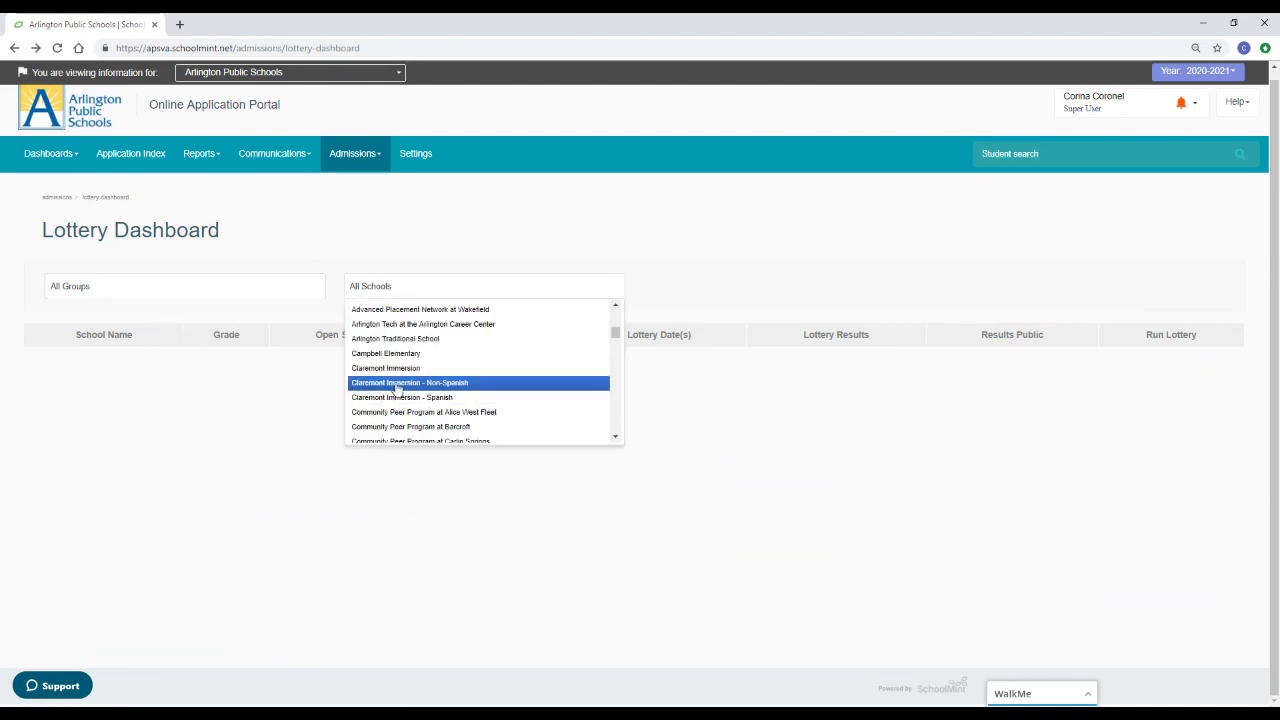
{"action": "left_click", "coordinate": [397, 388]}
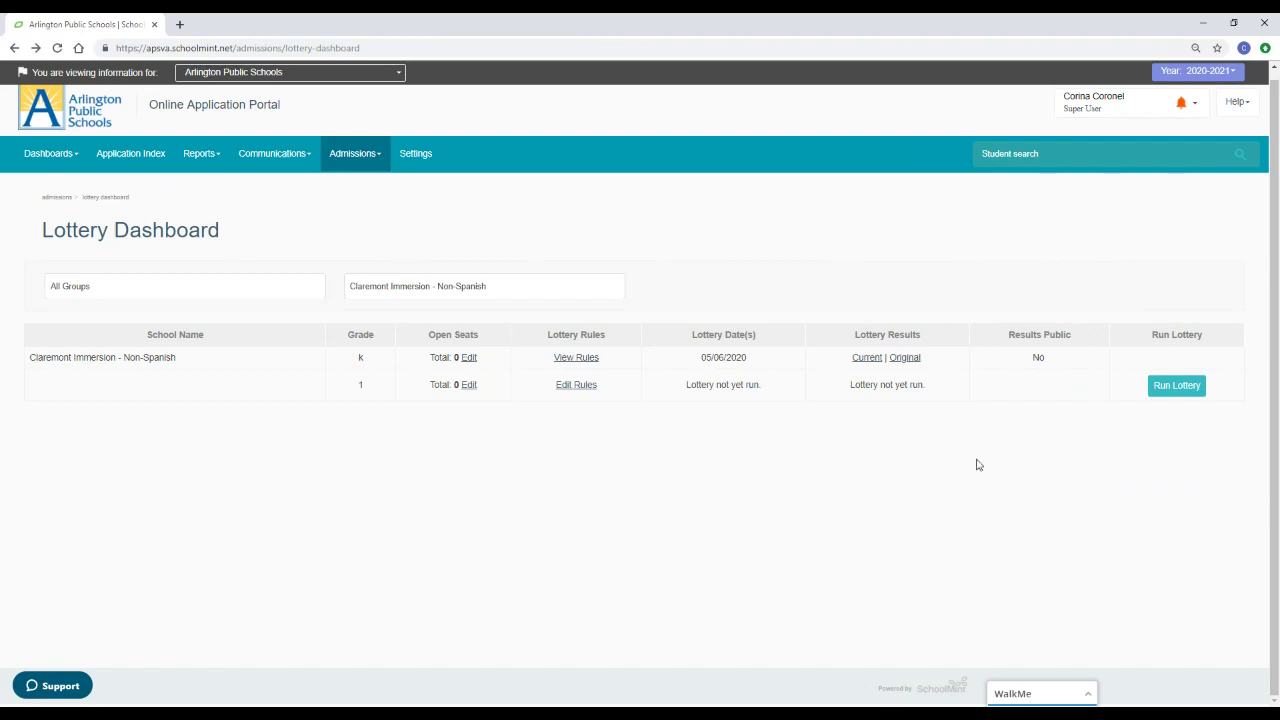
{"action": "left_click", "coordinate": [1181, 386]}
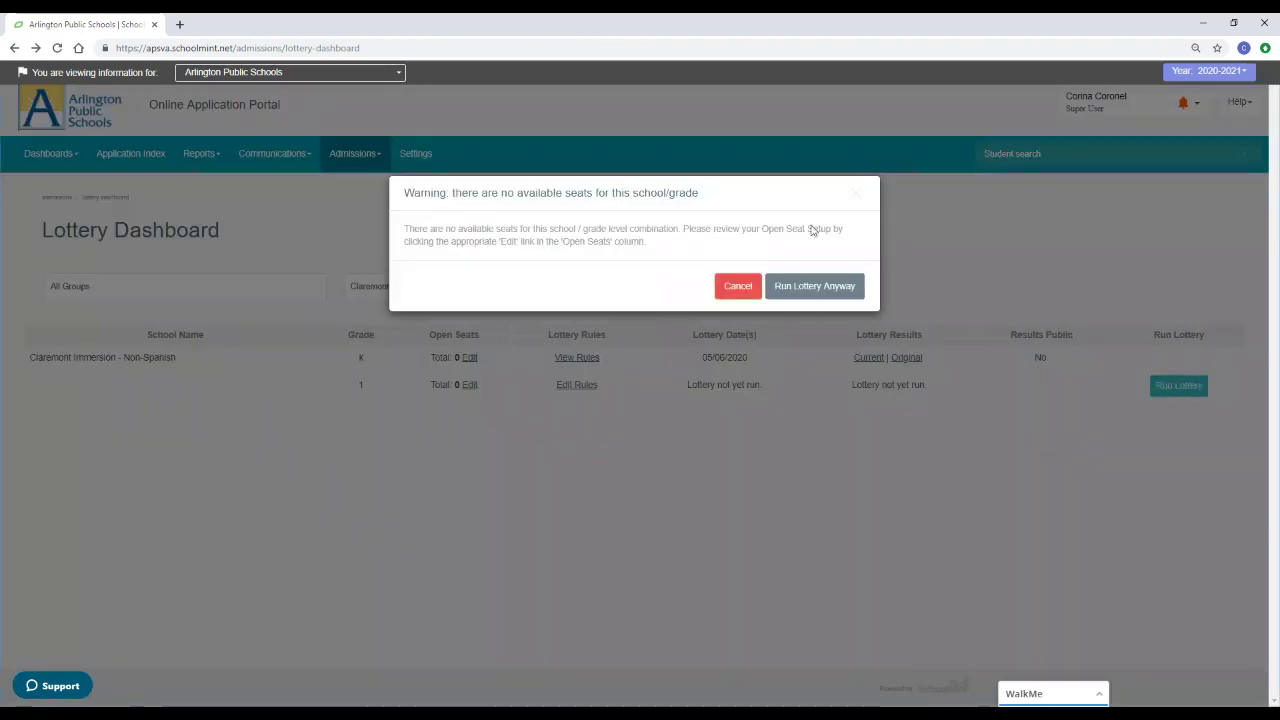
{"action": "left_click", "coordinate": [821, 287]}
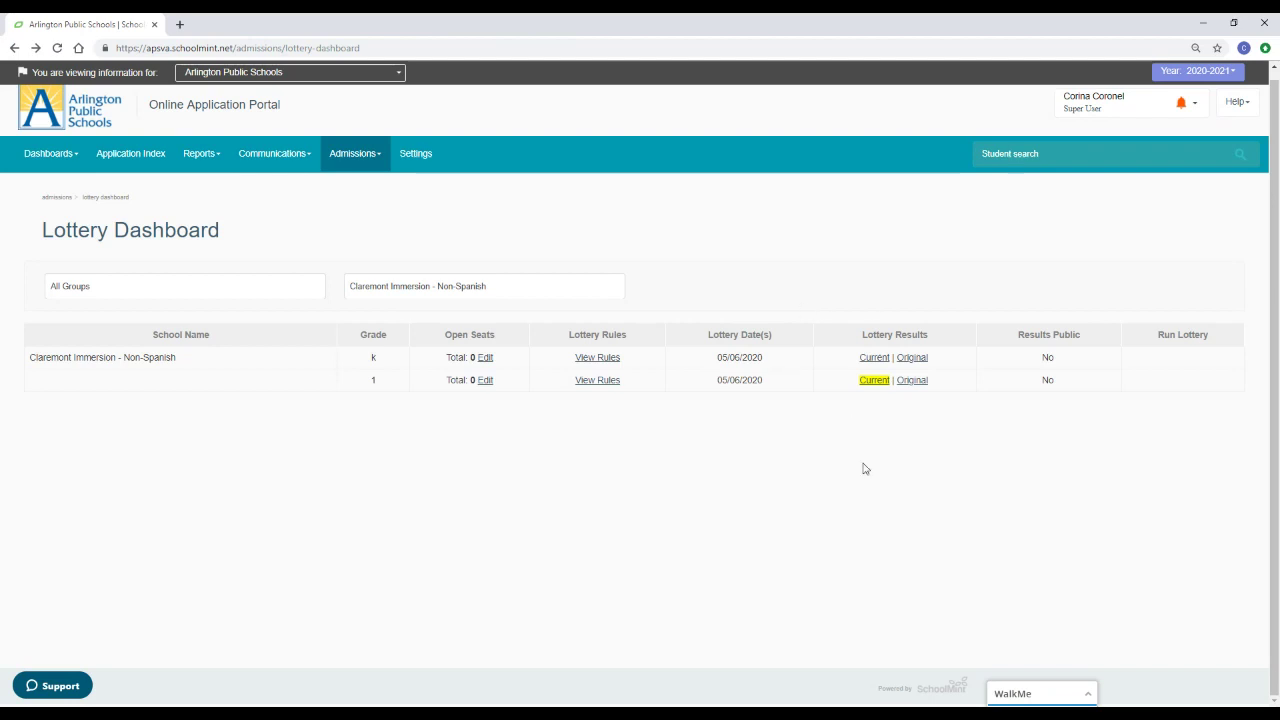
Step: Open the current Claremont Immersion - Non-Spanish first-grade results and review the waitlist positions and priorities on pages 1 and 2
{"action": "left_click", "coordinate": [874, 381]}
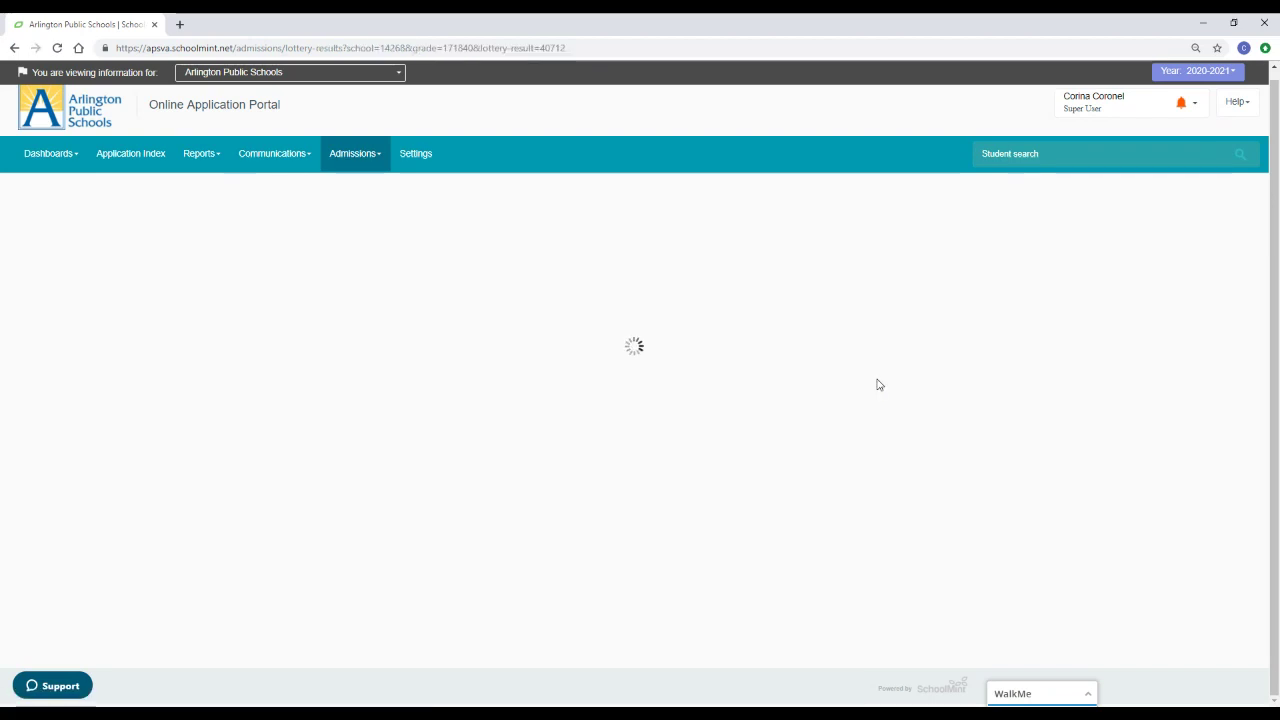
{"action": "scroll", "coordinate": [606, 268], "scroll_direction": "down", "scroll_amount": 3}
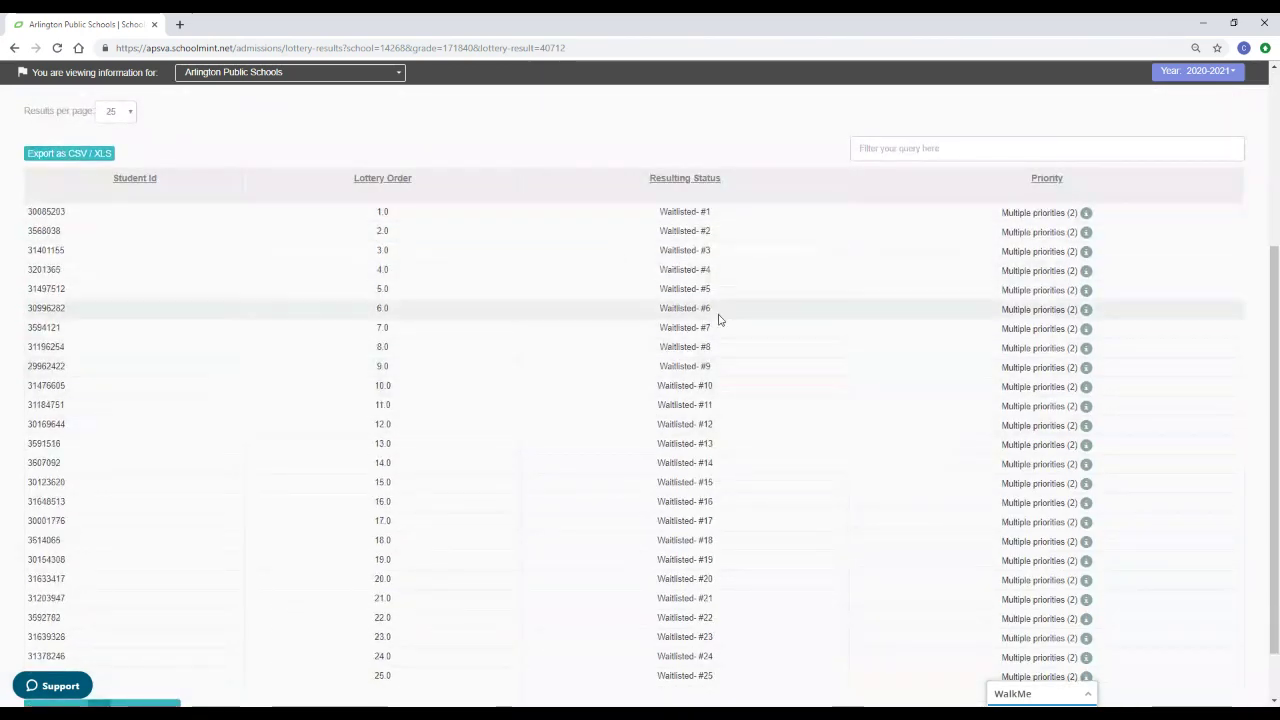
{"action": "scroll", "coordinate": [695, 224], "scroll_direction": "down", "scroll_amount": 1}
{"action": "scroll", "coordinate": [695, 224], "scroll_direction": "down", "scroll_amount": 1}
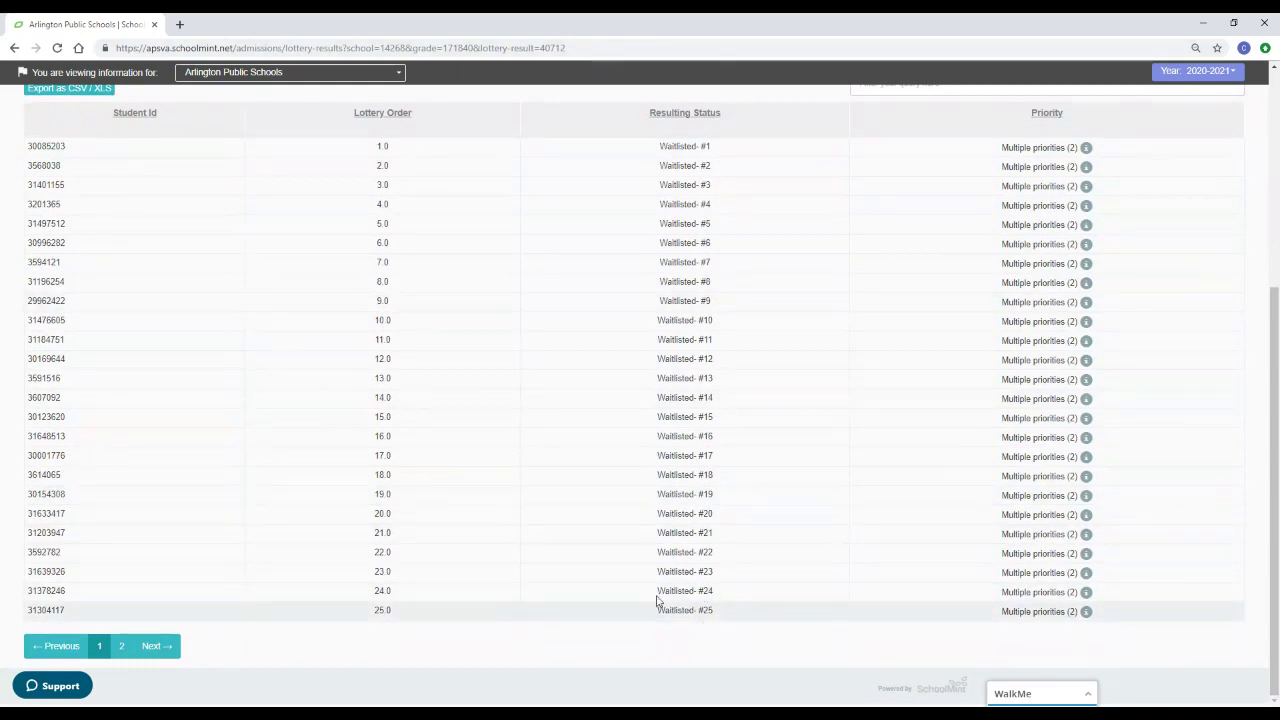
{"action": "left_click", "coordinate": [121, 646]}
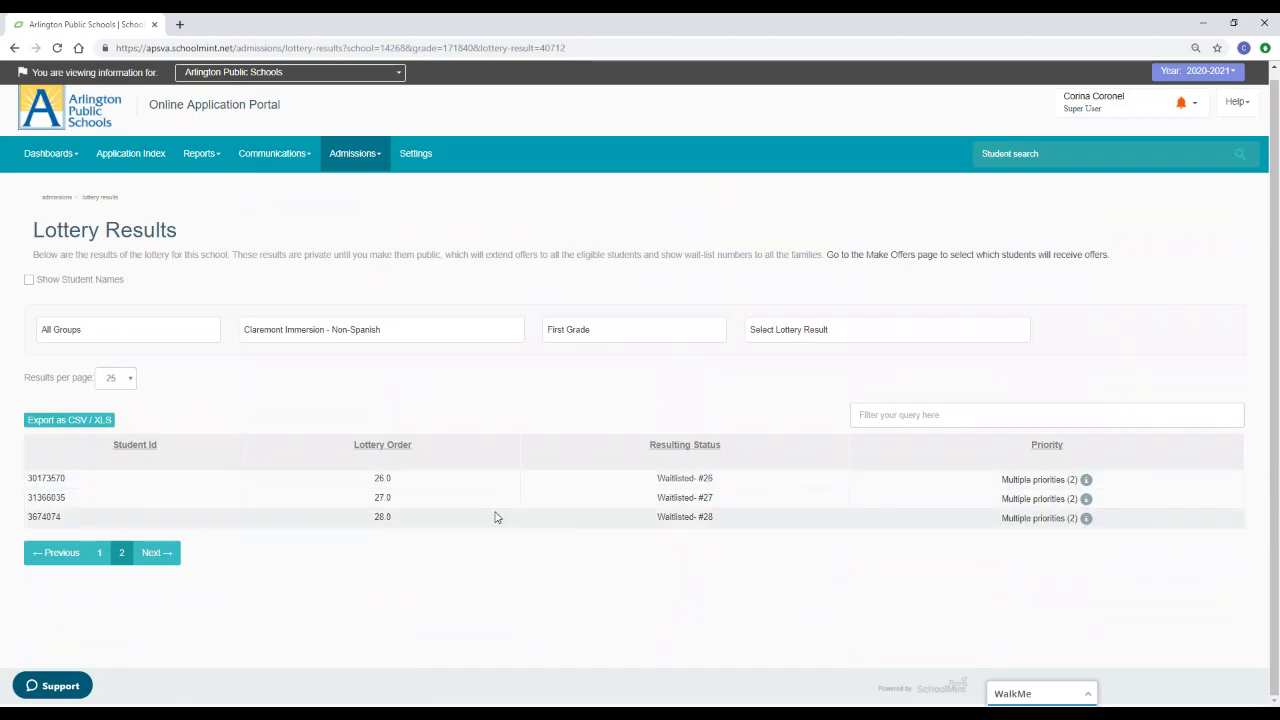
Step: Return to the Lottery Dashboard, select Claremont Immersion - Spanish and run its kindergarten lottery, confirming the run
{"action": "left_click", "coordinate": [15, 51]}
{"action": "left_click", "coordinate": [392, 290]}
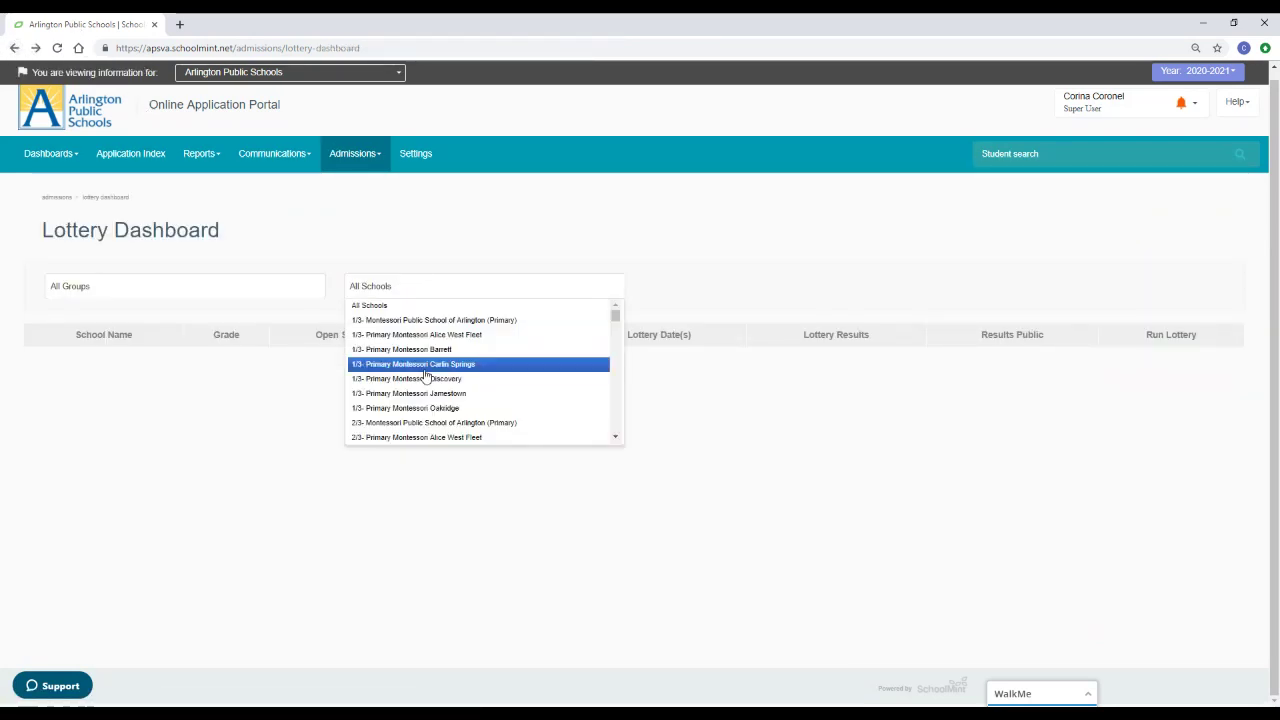
{"action": "scroll", "coordinate": [426, 375], "scroll_direction": "down", "scroll_amount": 2}
{"action": "scroll", "coordinate": [426, 382], "scroll_direction": "down", "scroll_amount": 2}
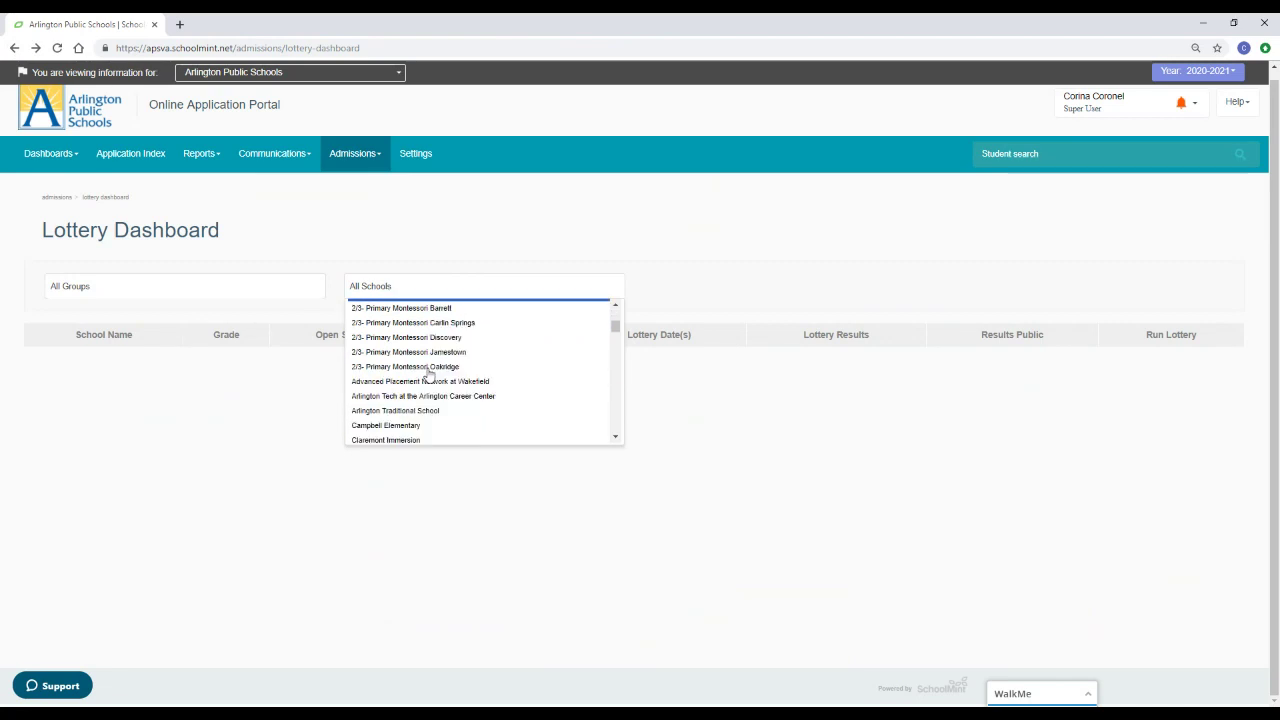
{"action": "scroll", "coordinate": [422, 405], "scroll_direction": "down", "scroll_amount": 2}
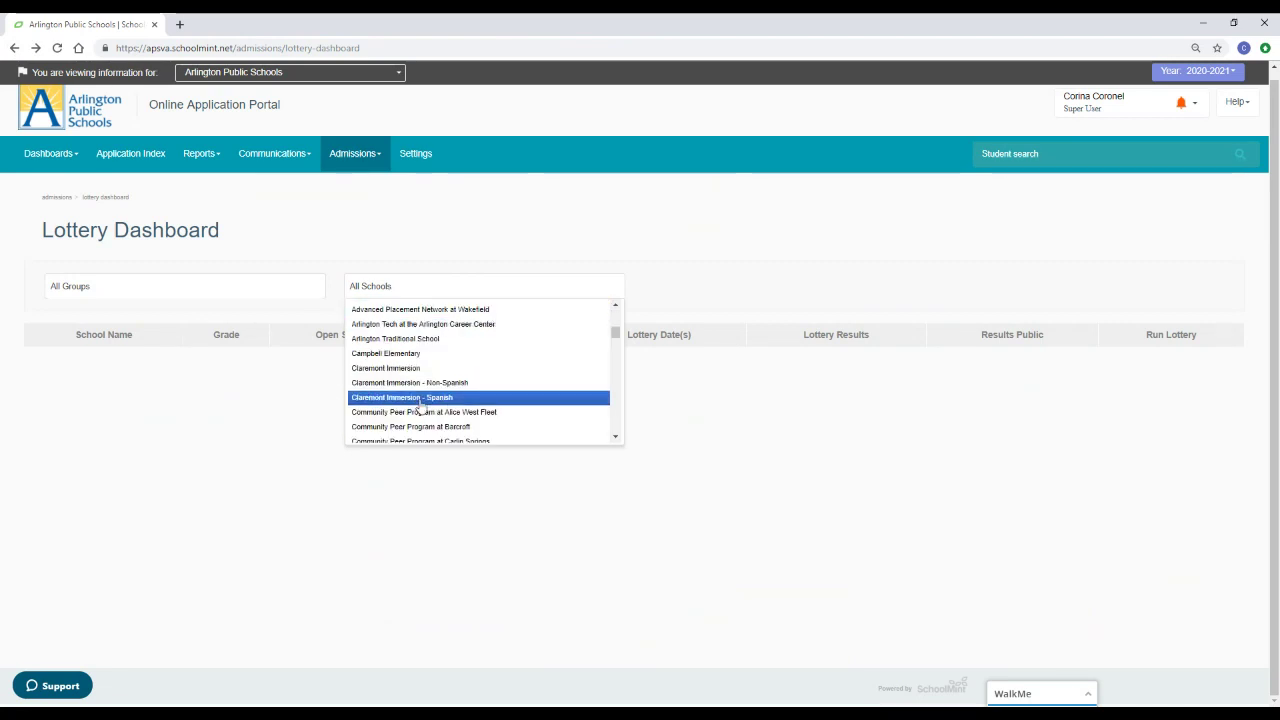
{"action": "left_click", "coordinate": [421, 400]}
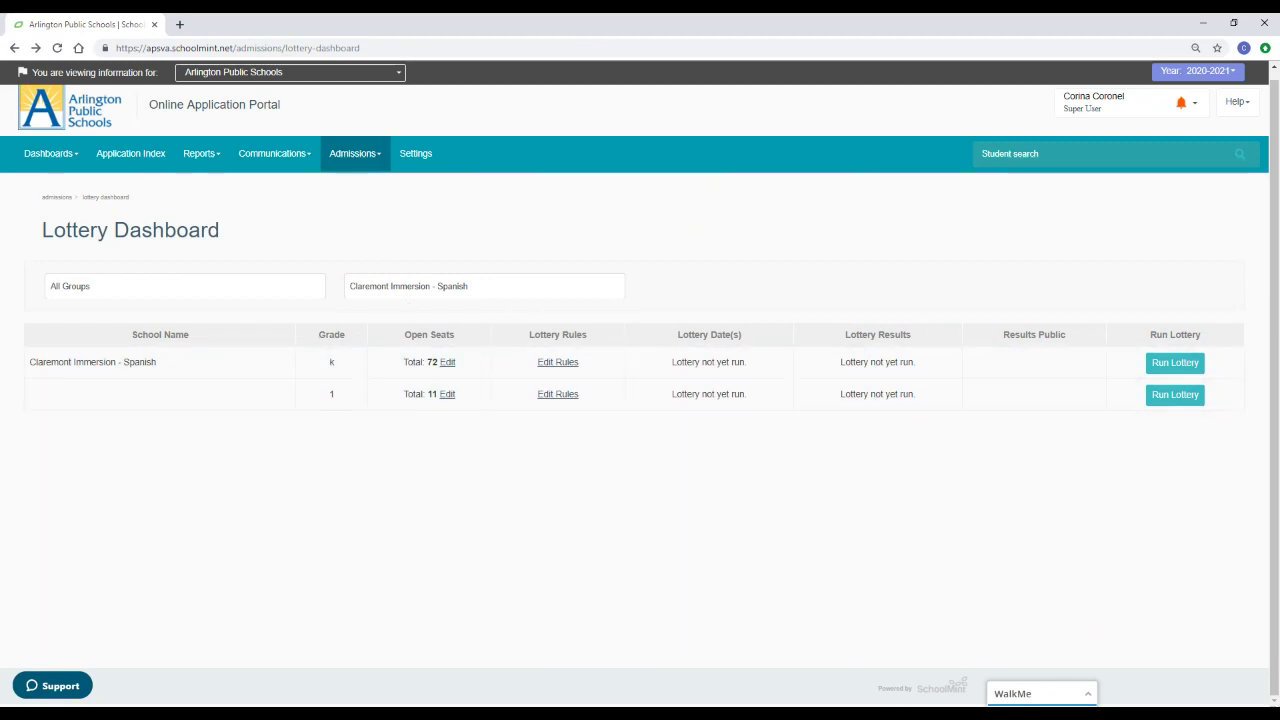
{"action": "left_click", "coordinate": [1170, 366]}
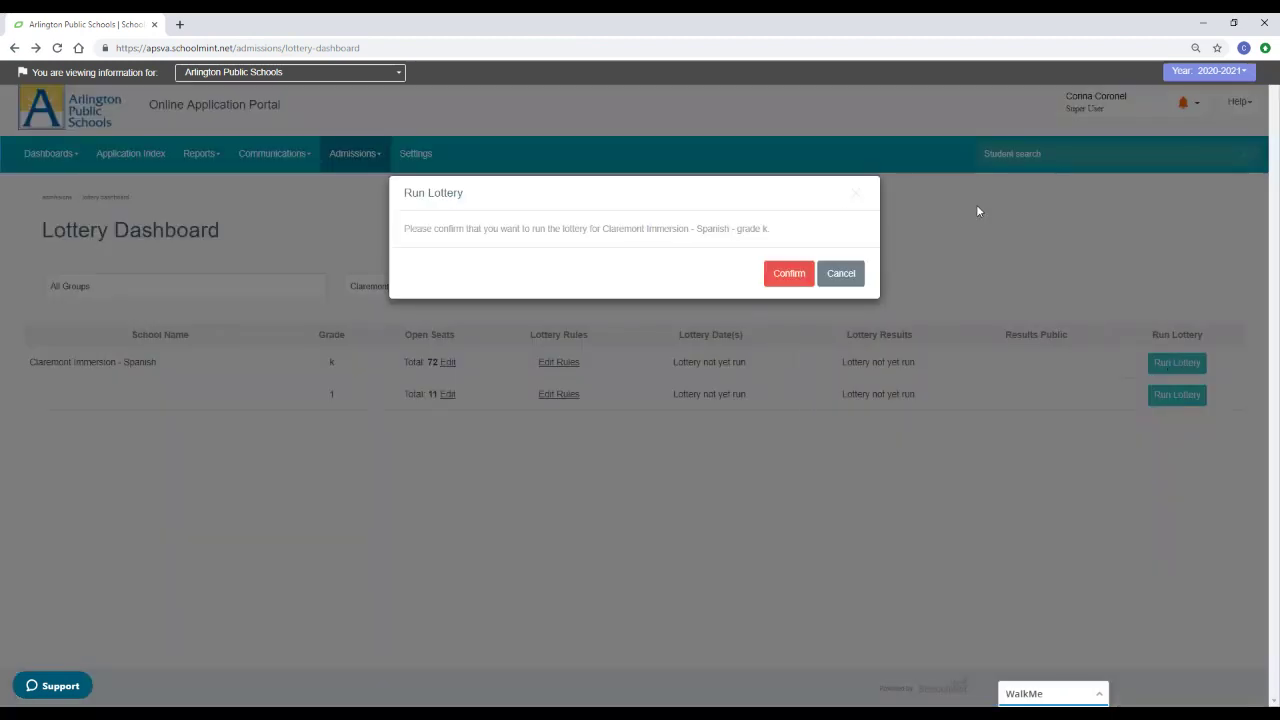
{"action": "left_click", "coordinate": [787, 275]}
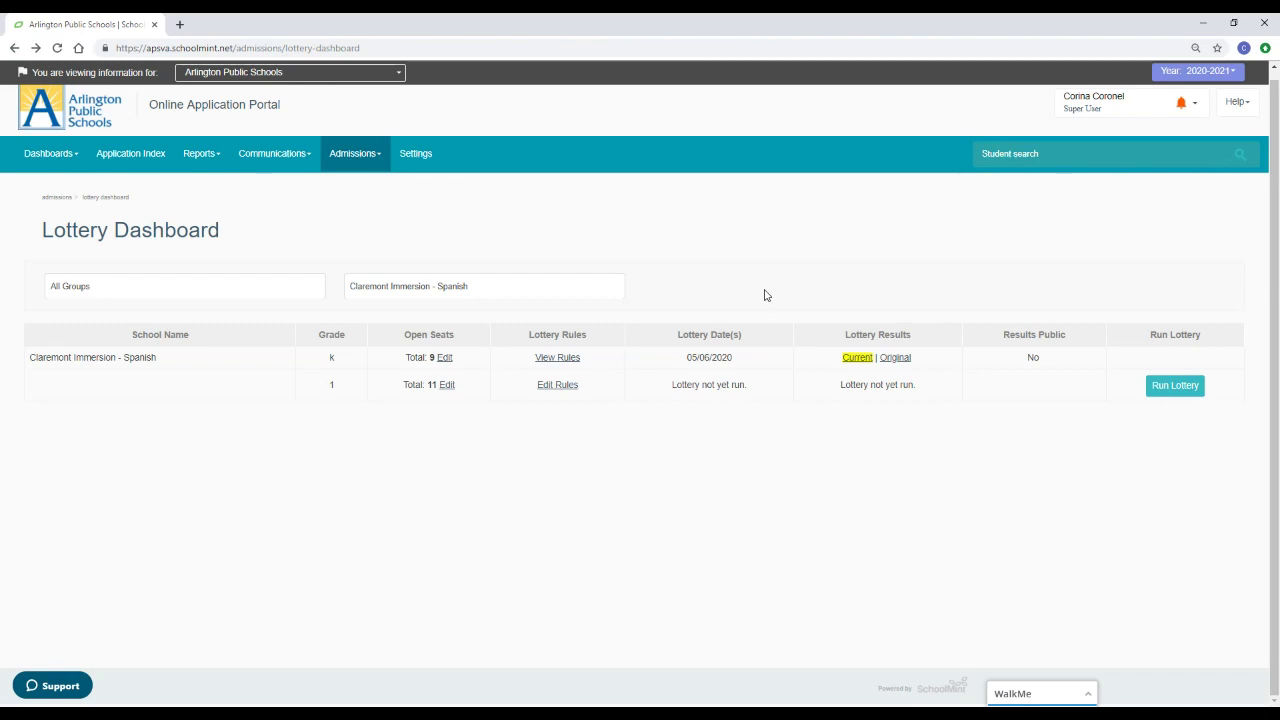
Step: Open the current Claremont Immersion - Spanish kindergarten results and review the statuses and priorities on pages 1 through 3
{"action": "left_click", "coordinate": [858, 358]}
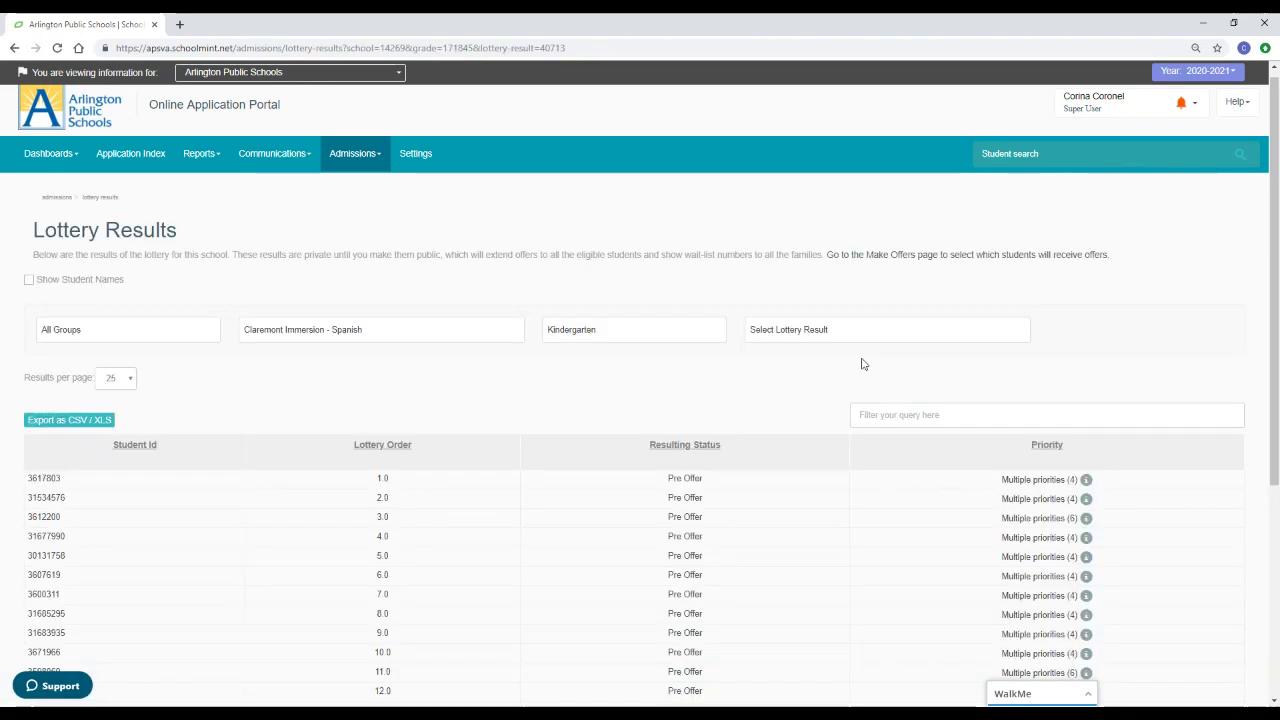
{"action": "scroll", "coordinate": [737, 351], "scroll_direction": "down", "scroll_amount": 3}
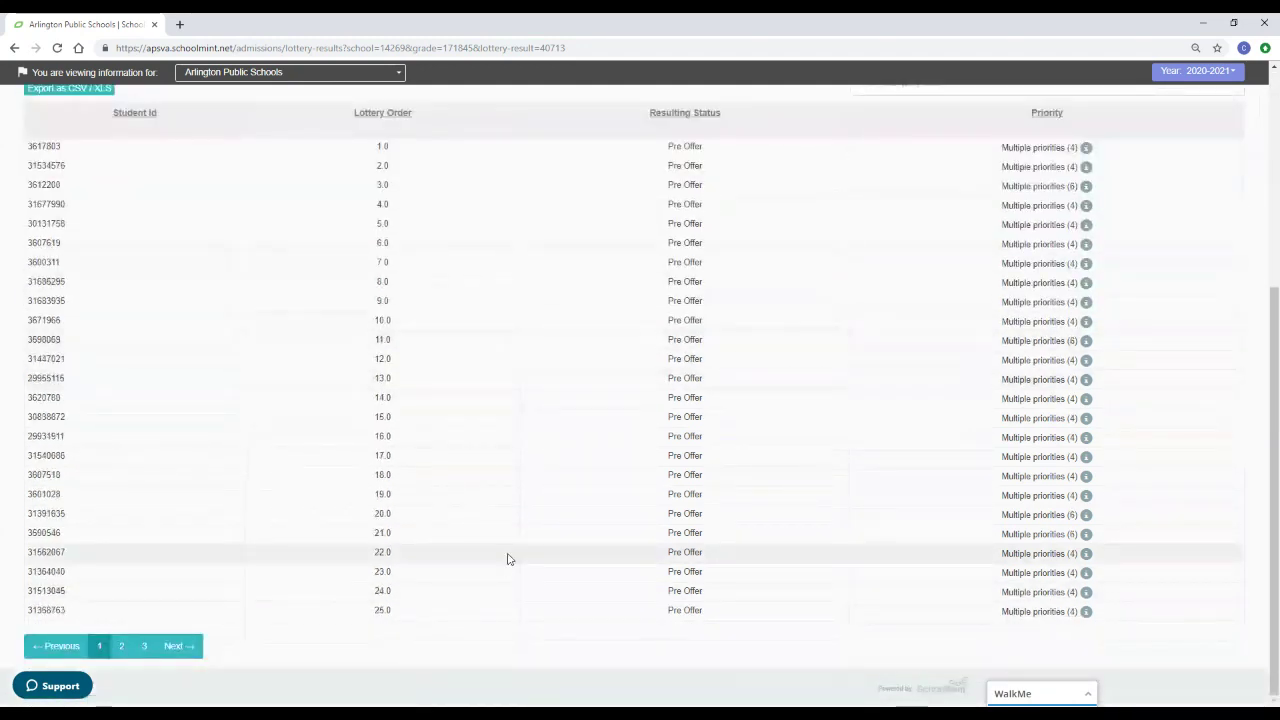
{"action": "left_click", "coordinate": [121, 648]}
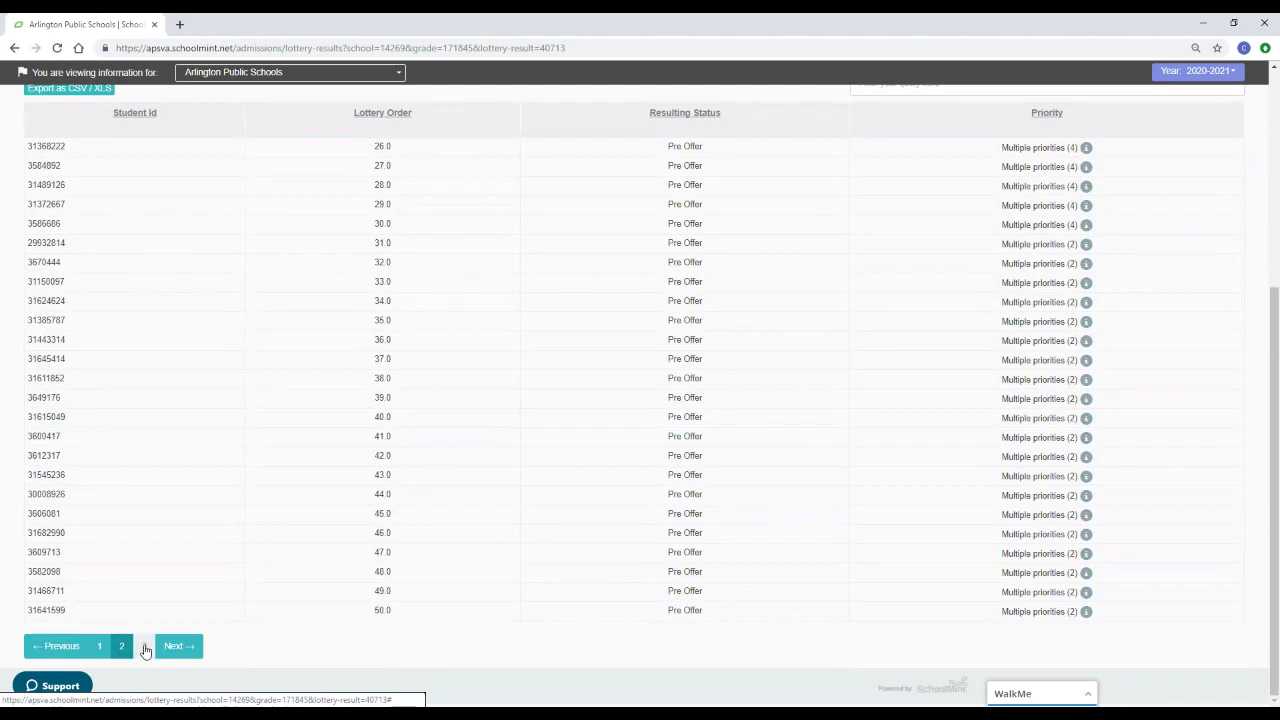
{"action": "left_click", "coordinate": [144, 647]}
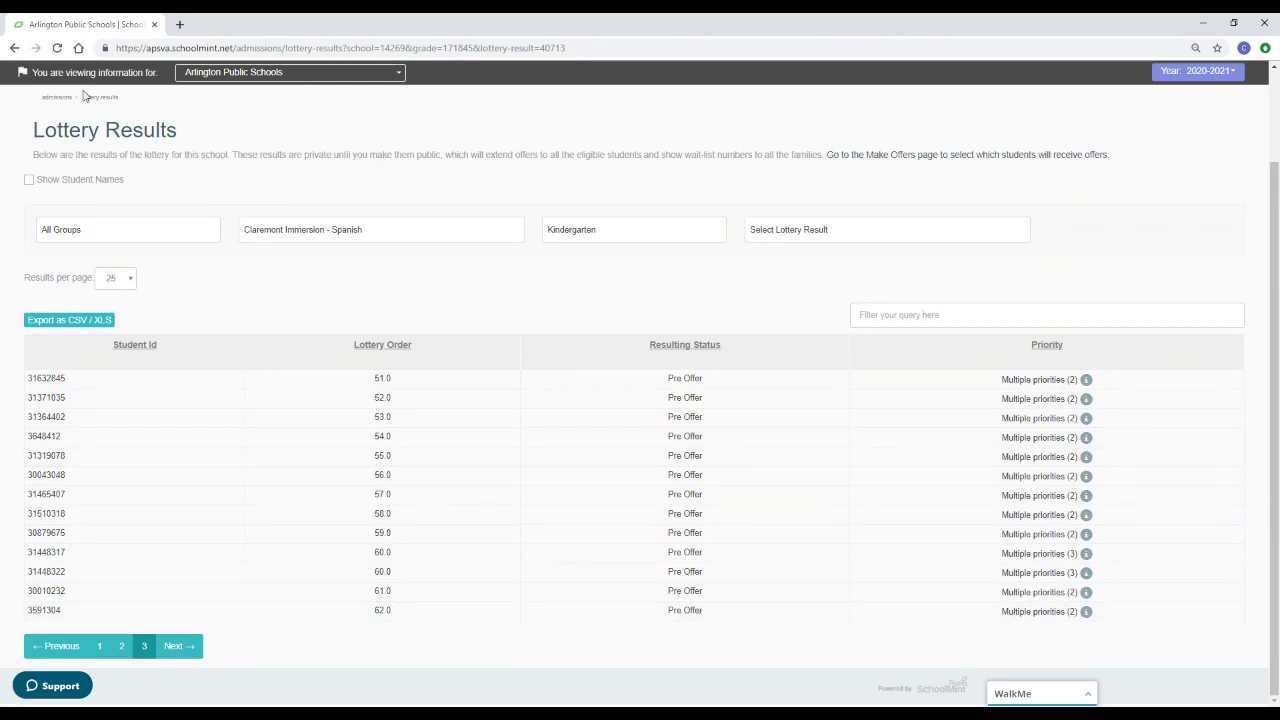
Step: Back on the Lottery Dashboard, run Claremont Immersion - Spanish's grade 1 lottery with confirmation and review the current first-grade results
{"action": "left_click", "coordinate": [14, 49]}
{"action": "left_click", "coordinate": [400, 294]}
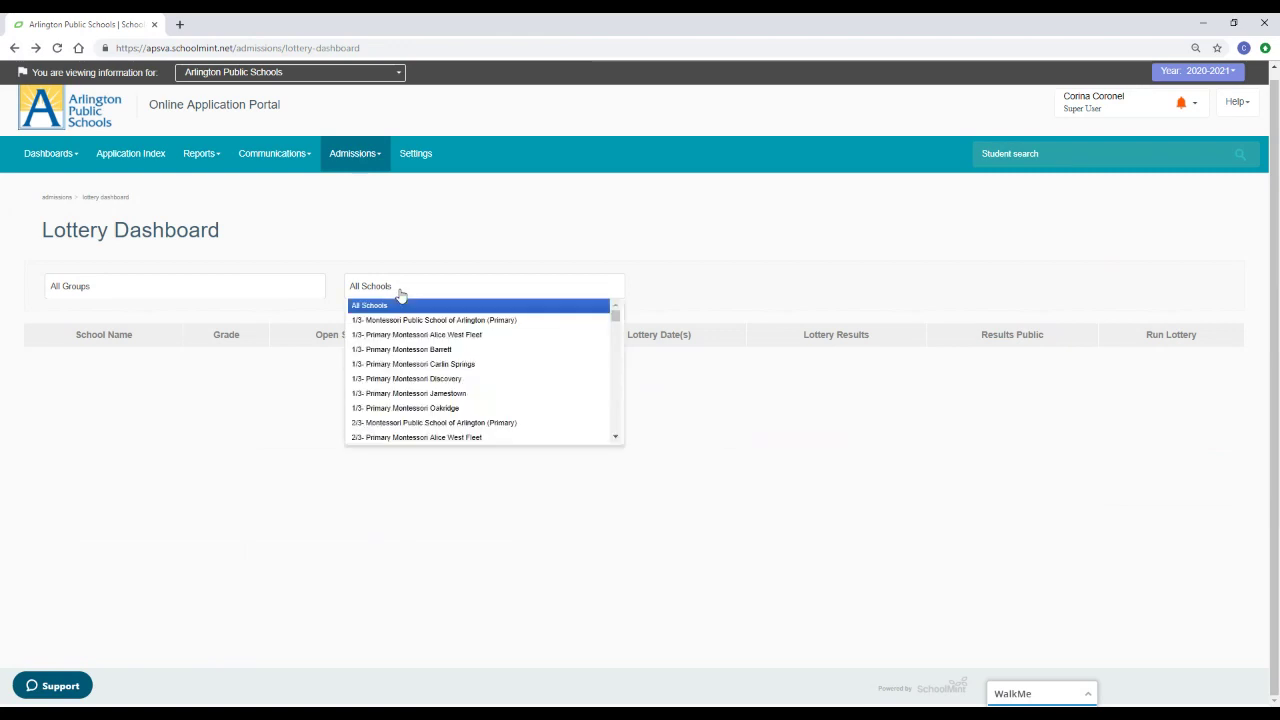
{"action": "scroll", "coordinate": [422, 323], "scroll_direction": "down", "scroll_amount": 1}
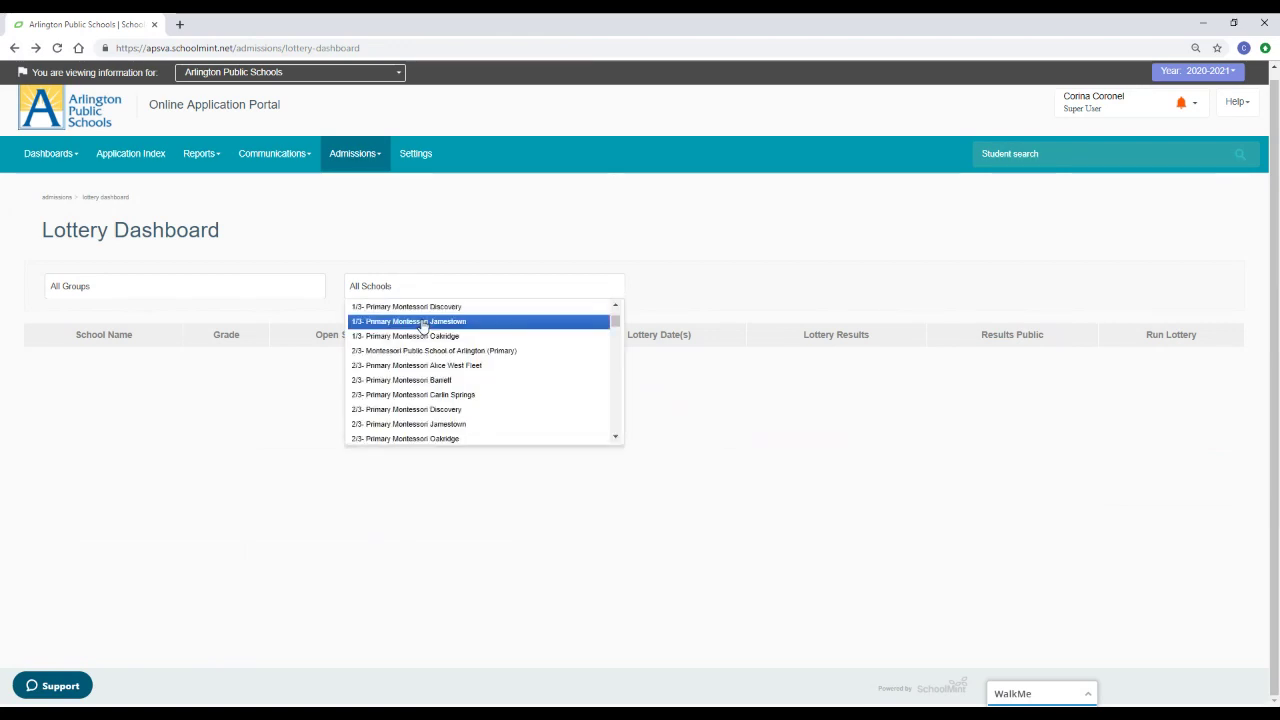
{"action": "scroll", "coordinate": [418, 430], "scroll_direction": "down", "scroll_amount": 1}
{"action": "scroll", "coordinate": [418, 430], "scroll_direction": "down", "scroll_amount": 1}
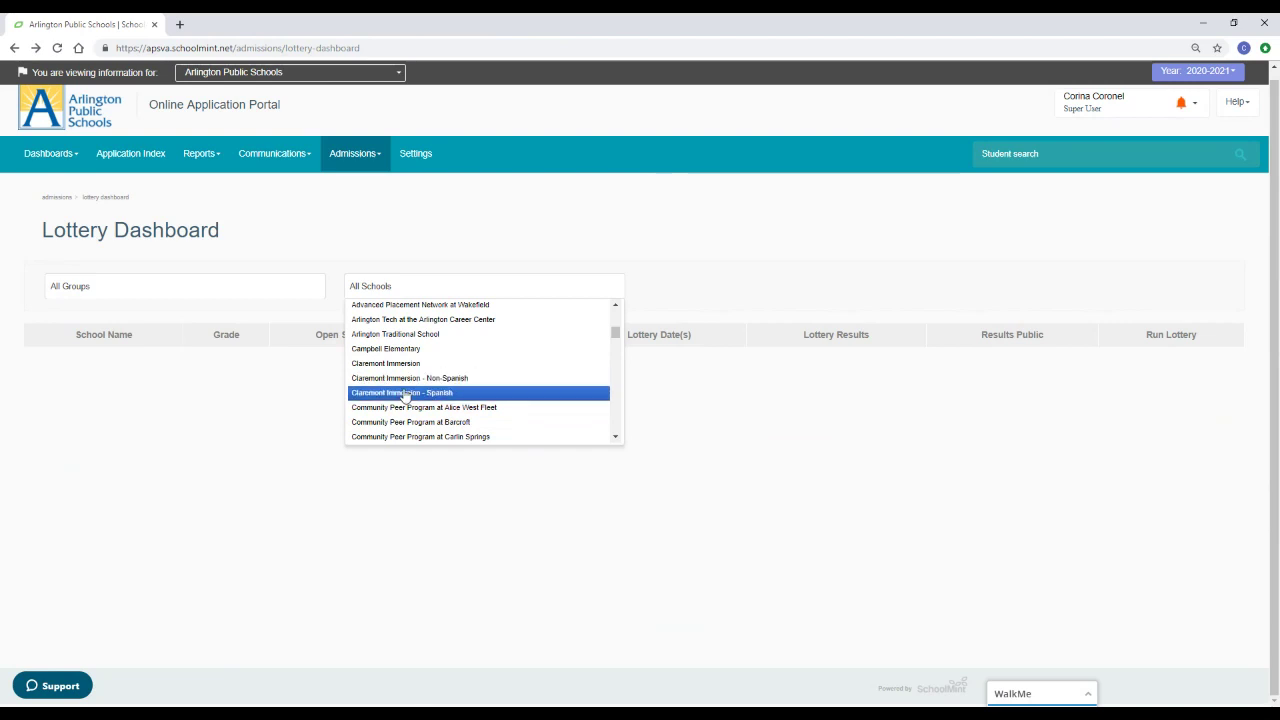
{"action": "left_click", "coordinate": [404, 393]}
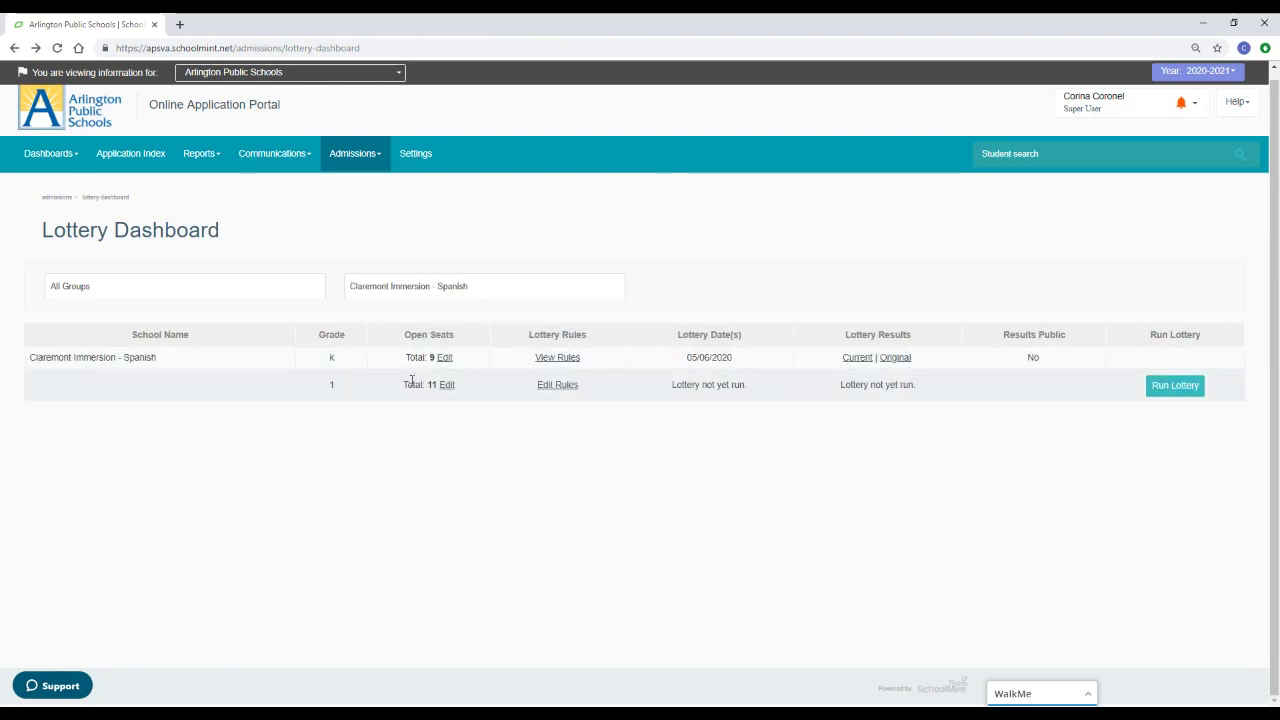
{"action": "left_click", "coordinate": [1173, 386]}
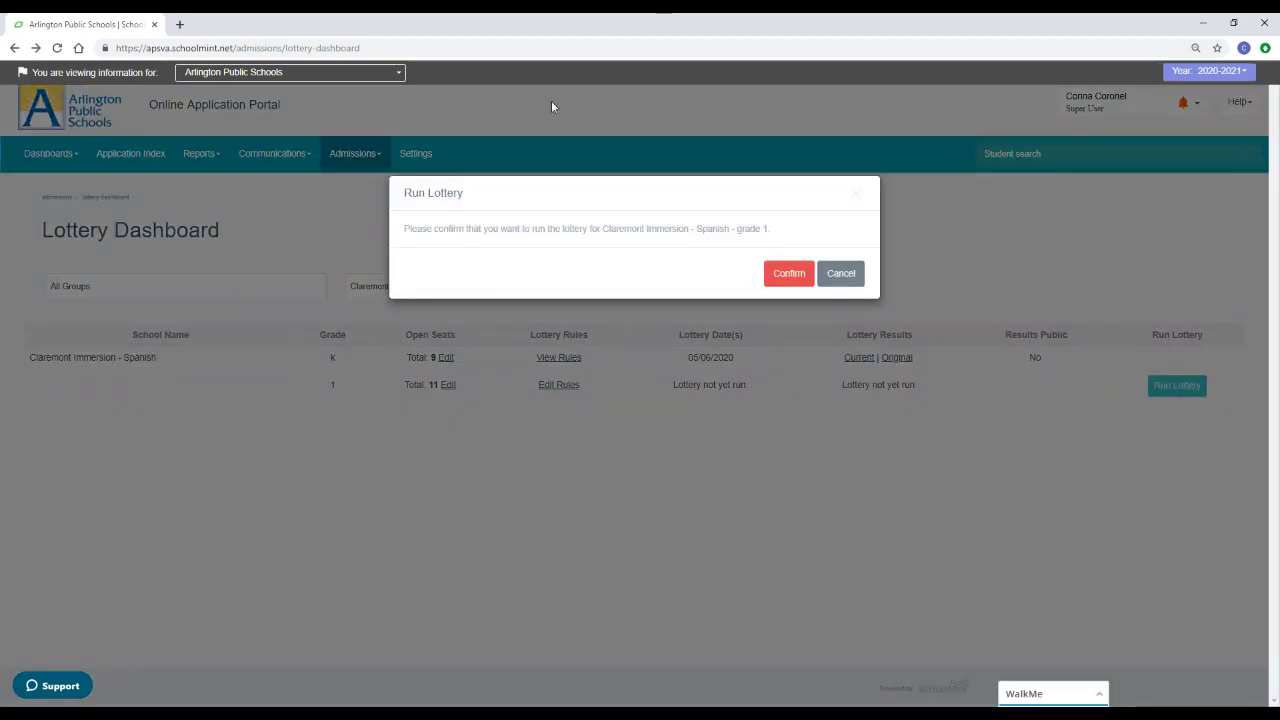
{"action": "left_click", "coordinate": [794, 275]}
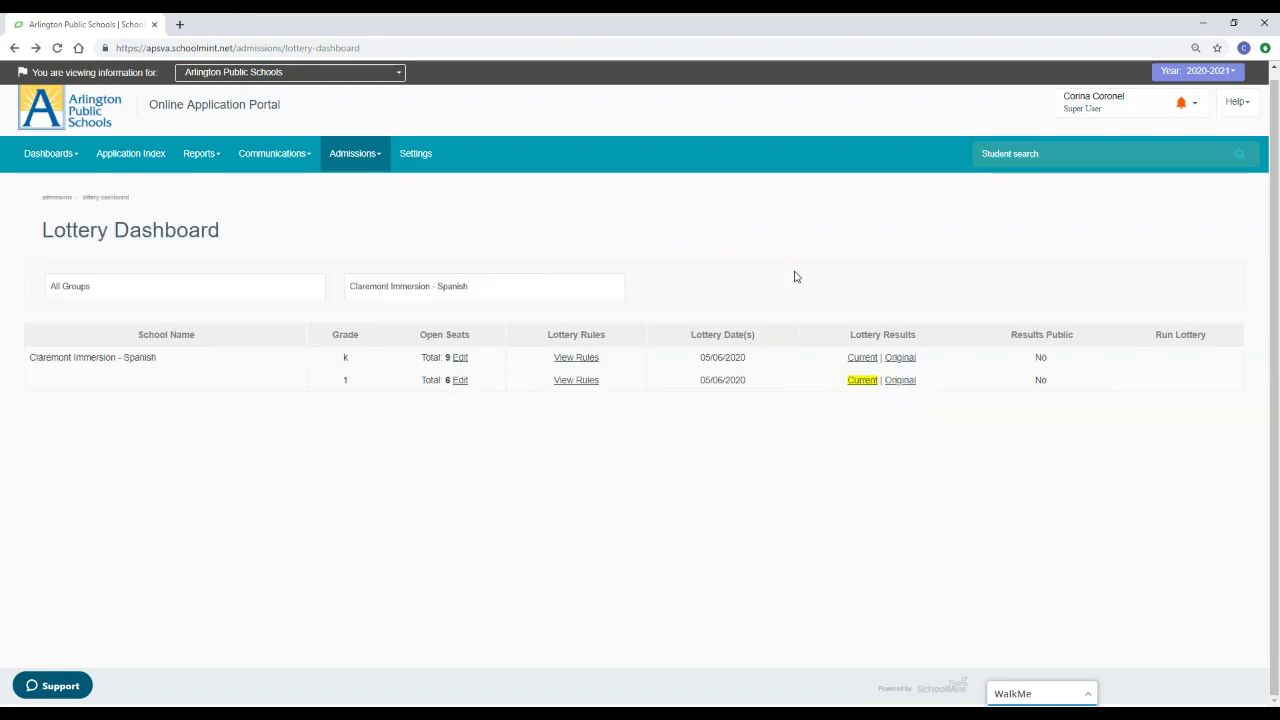
{"action": "left_click", "coordinate": [863, 381]}
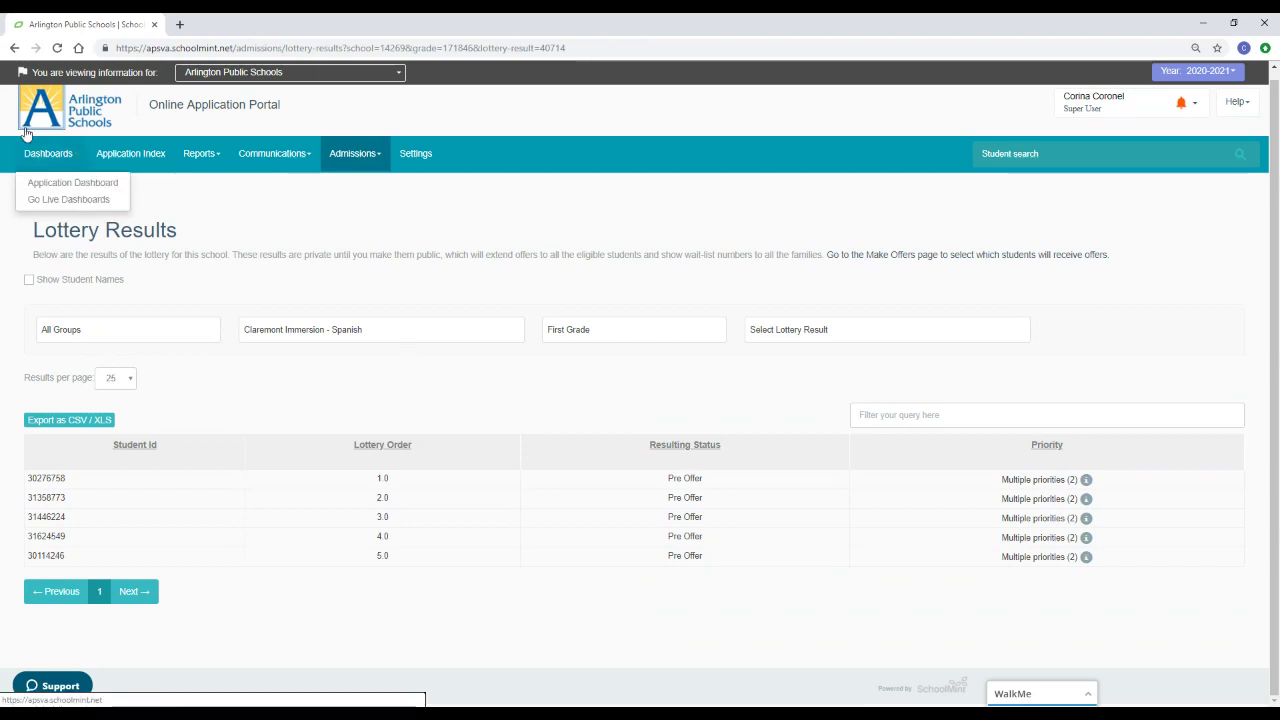
Step: Return to the Lottery Dashboard, select Key Immersion and run its grade 2 lottery, confirming the run
{"action": "left_click", "coordinate": [15, 48]}
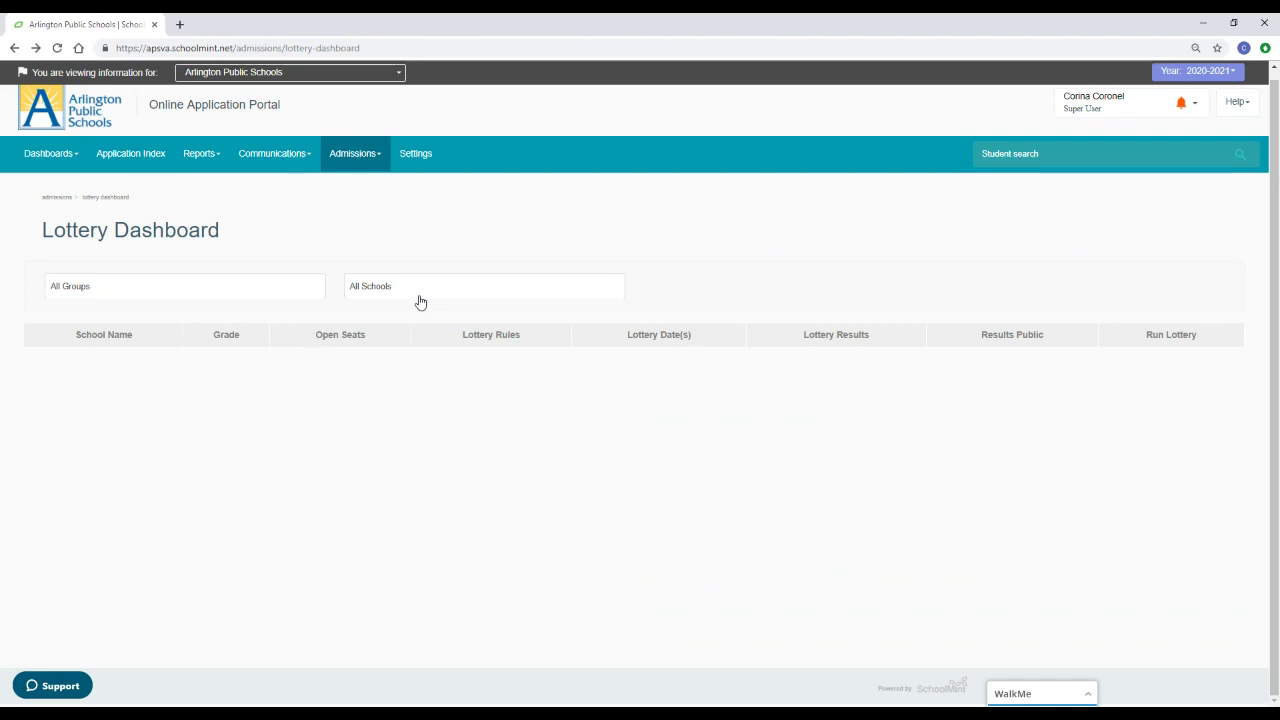
{"action": "left_click", "coordinate": [451, 294]}
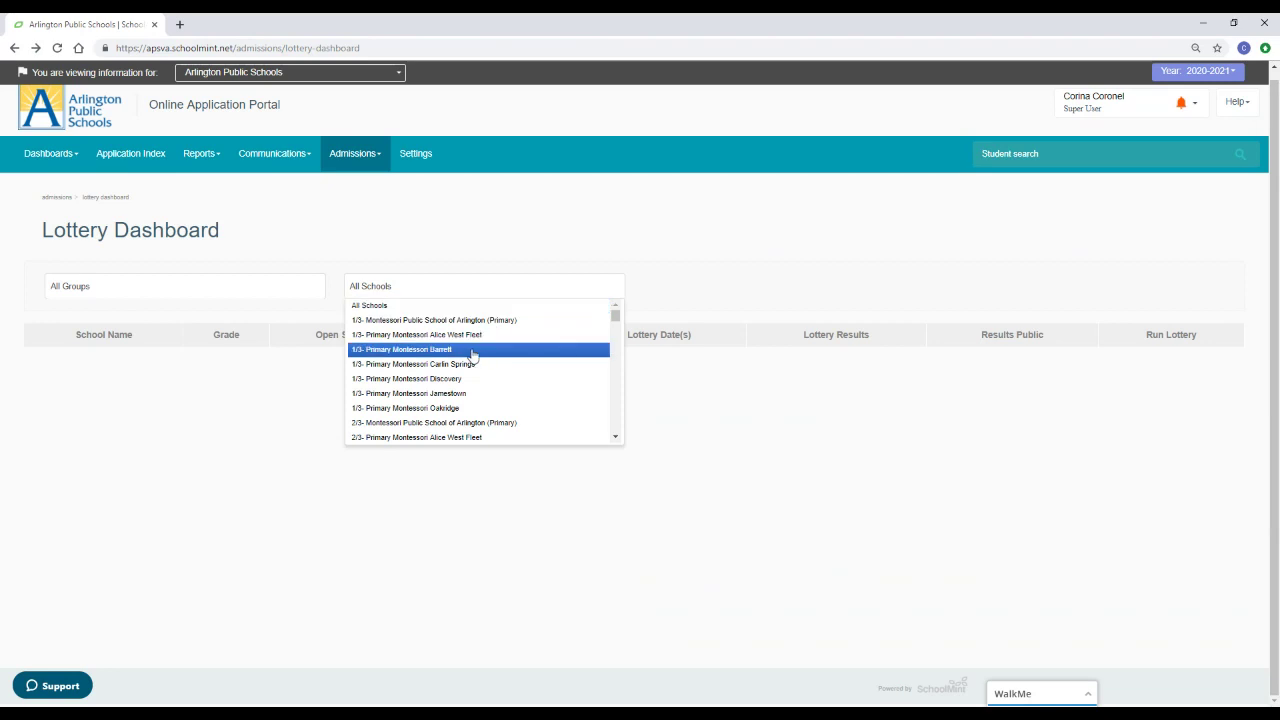
{"action": "scroll", "coordinate": [474, 354], "scroll_direction": "down", "scroll_amount": 3}
{"action": "scroll", "coordinate": [466, 356], "scroll_direction": "down", "scroll_amount": 2}
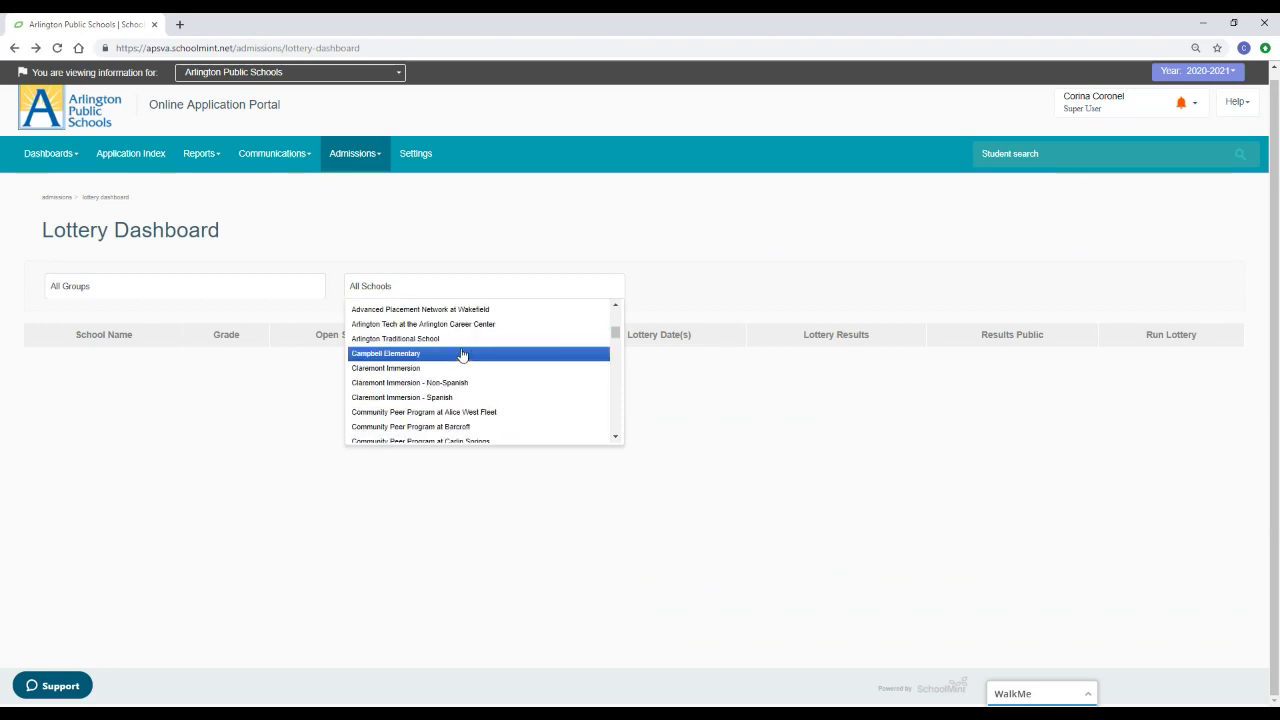
{"action": "scroll", "coordinate": [465, 356], "scroll_direction": "down", "scroll_amount": 8}
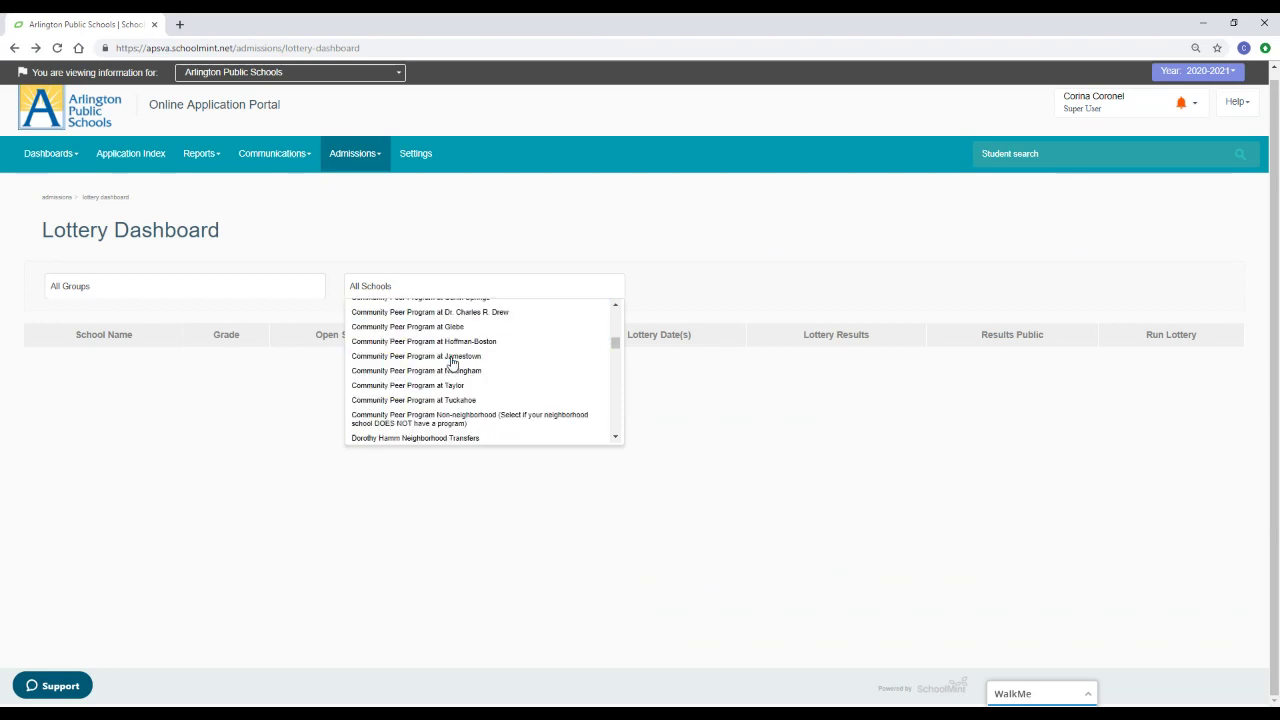
{"action": "scroll", "coordinate": [450, 368], "scroll_direction": "down", "scroll_amount": 6}
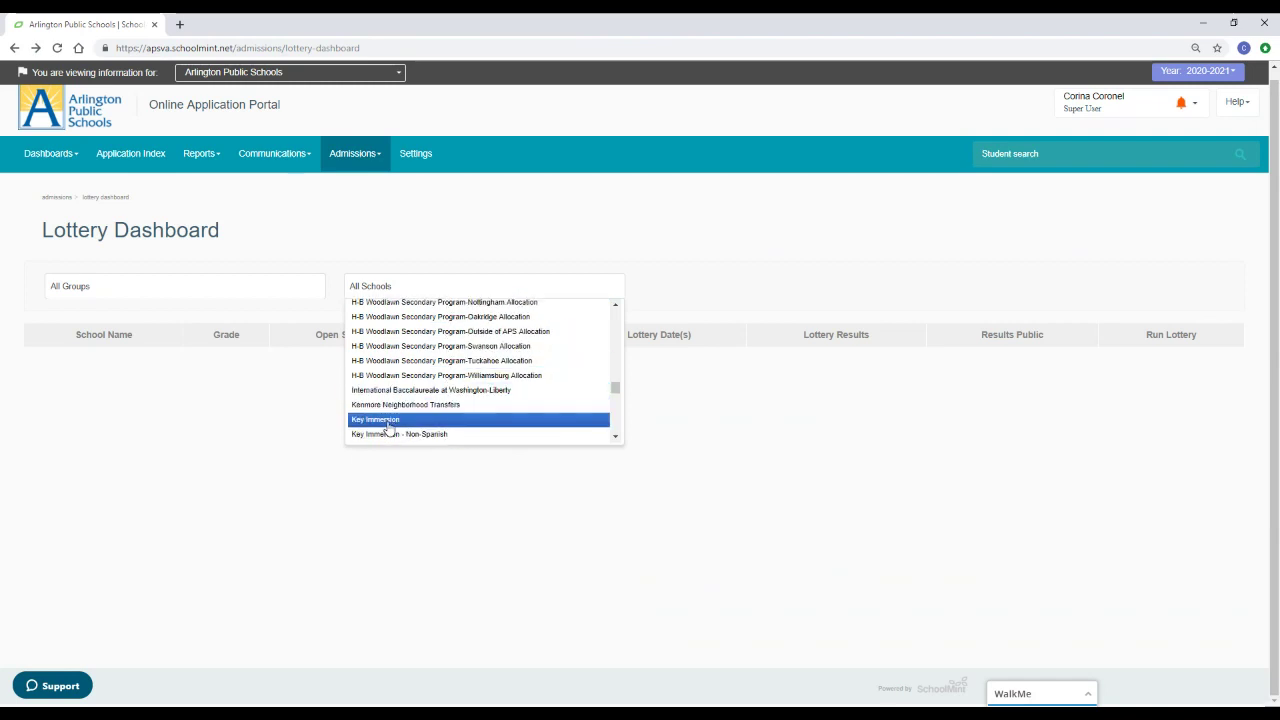
{"action": "left_click", "coordinate": [388, 422]}
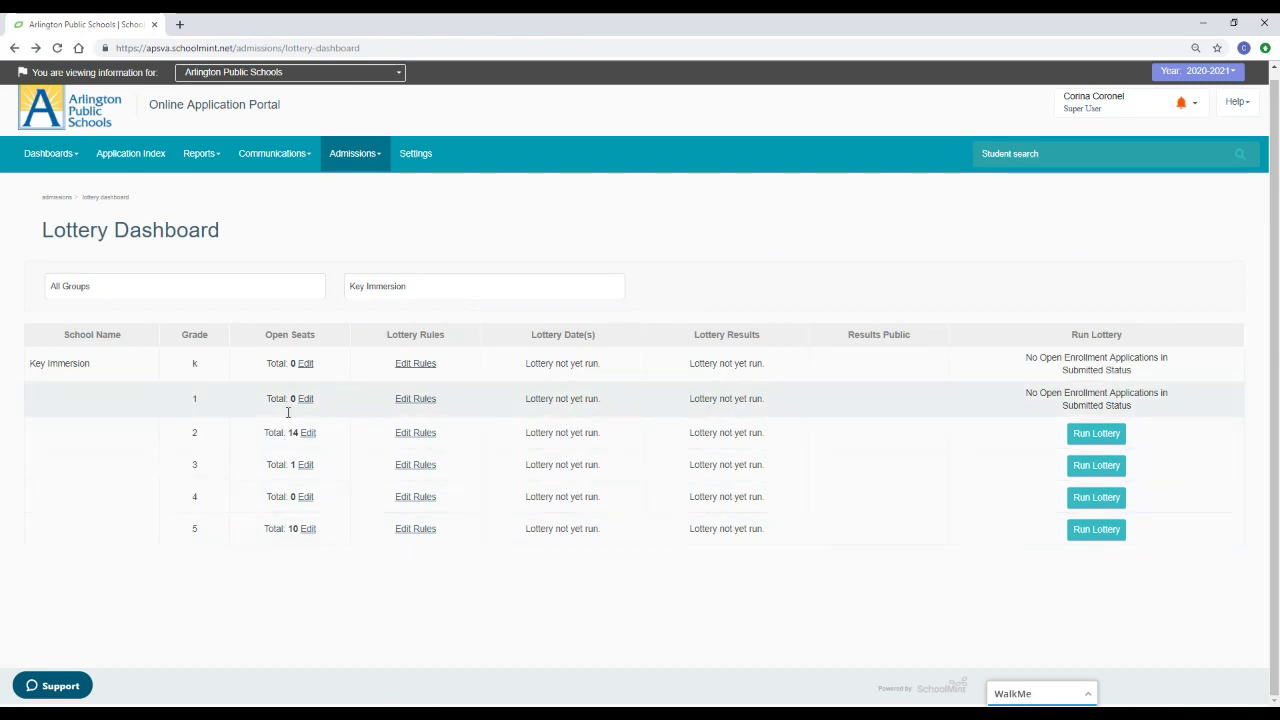
{"action": "left_click", "coordinate": [1096, 434]}
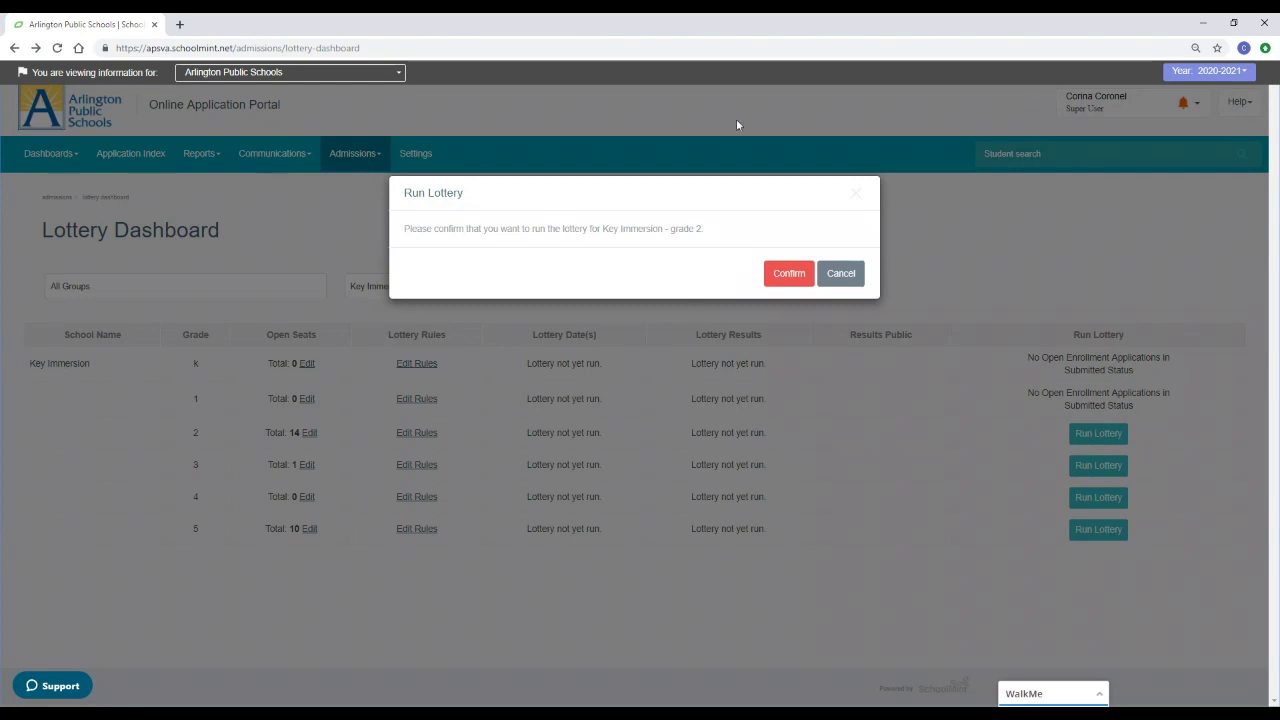
{"action": "left_click", "coordinate": [788, 275]}
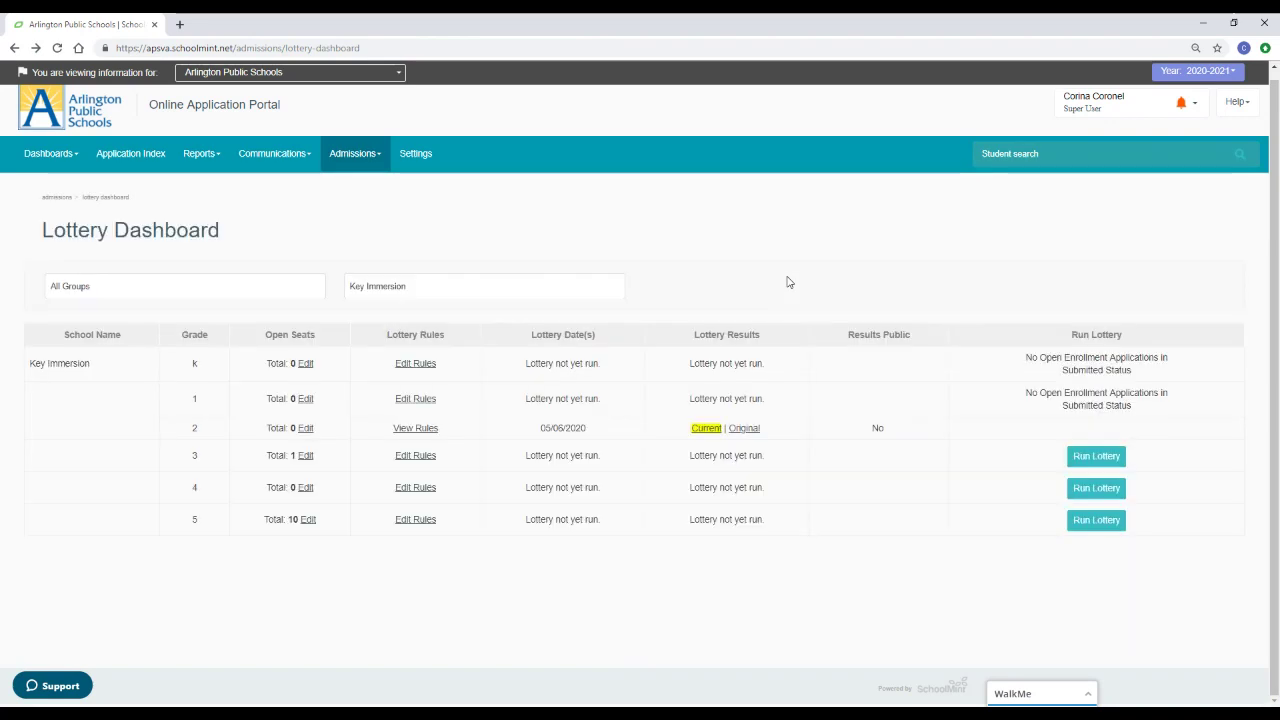
Step: Open Key Immersion's current second-grade lottery results, review the statuses through the end of the list, and return to the Lottery Dashboard
{"action": "left_click", "coordinate": [706, 428]}
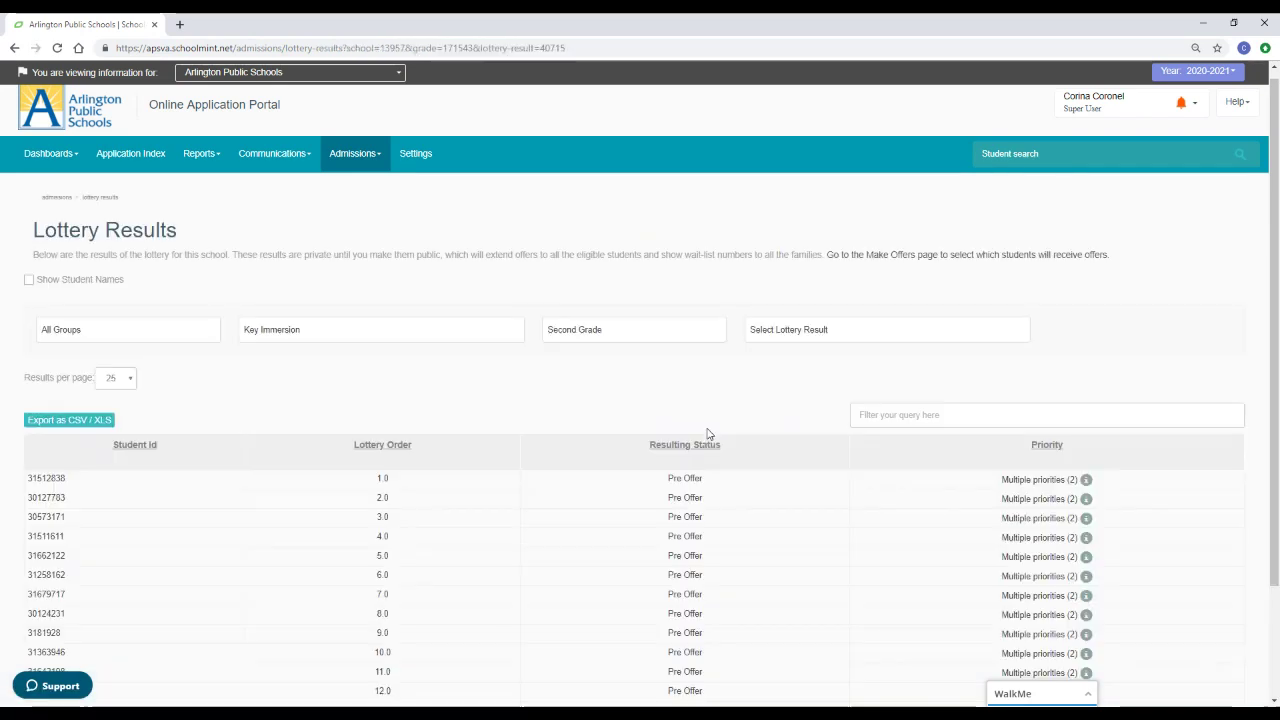
{"action": "scroll", "coordinate": [706, 328], "scroll_direction": "down", "scroll_amount": 2}
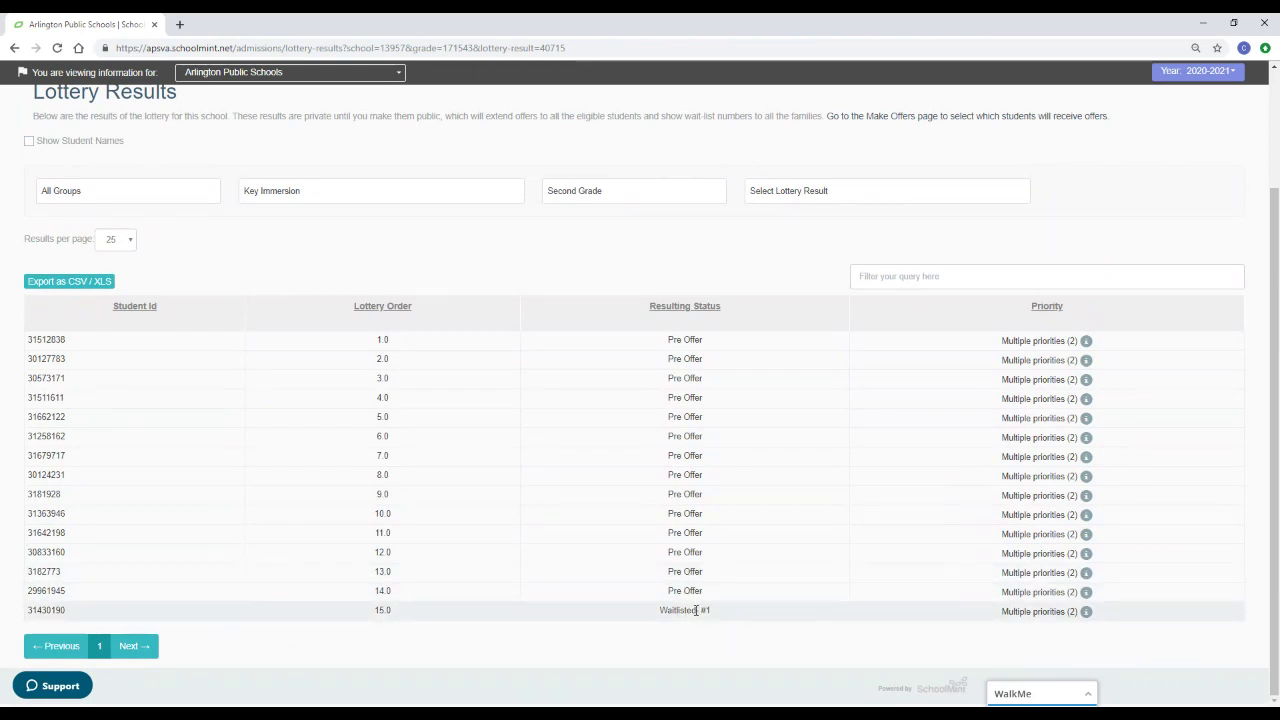
{"action": "left_click", "coordinate": [14, 48]}
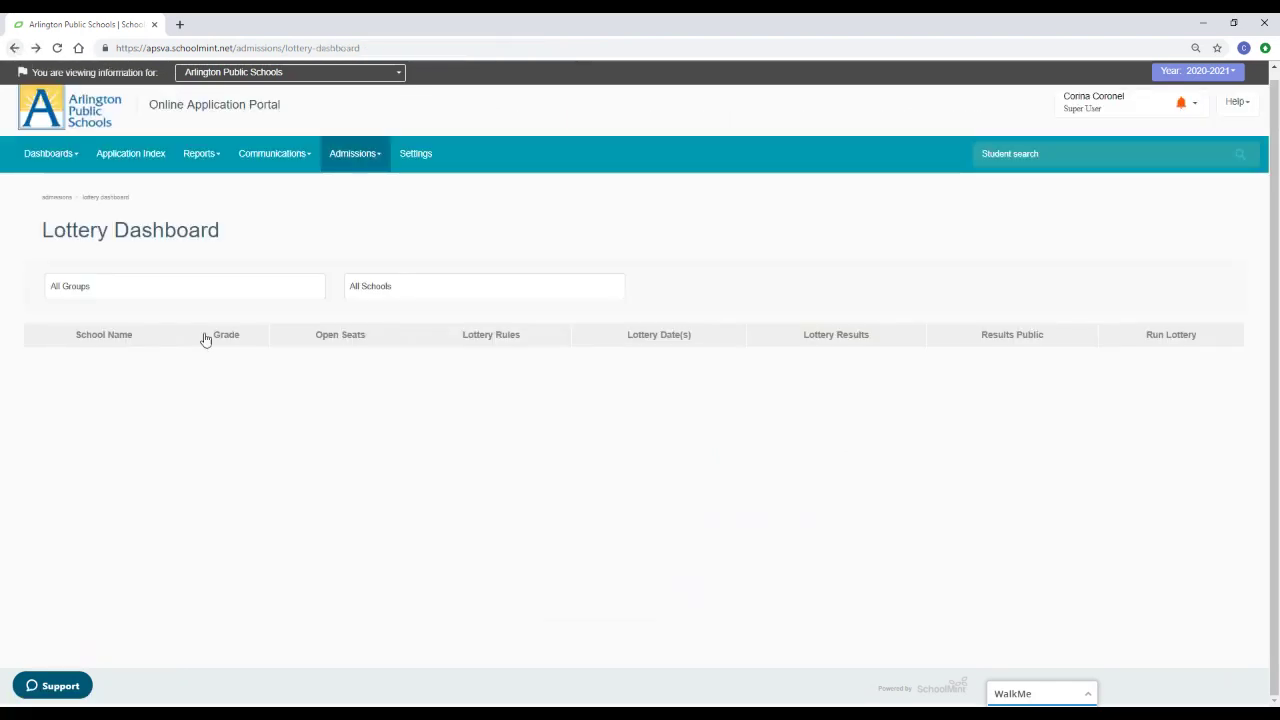
Step: Select Key Immersion on the Lottery Dashboard and run its grade 3 lottery, confirming the run
{"action": "left_click", "coordinate": [441, 291]}
{"action": "scroll", "coordinate": [430, 322], "scroll_direction": "down", "scroll_amount": 5}
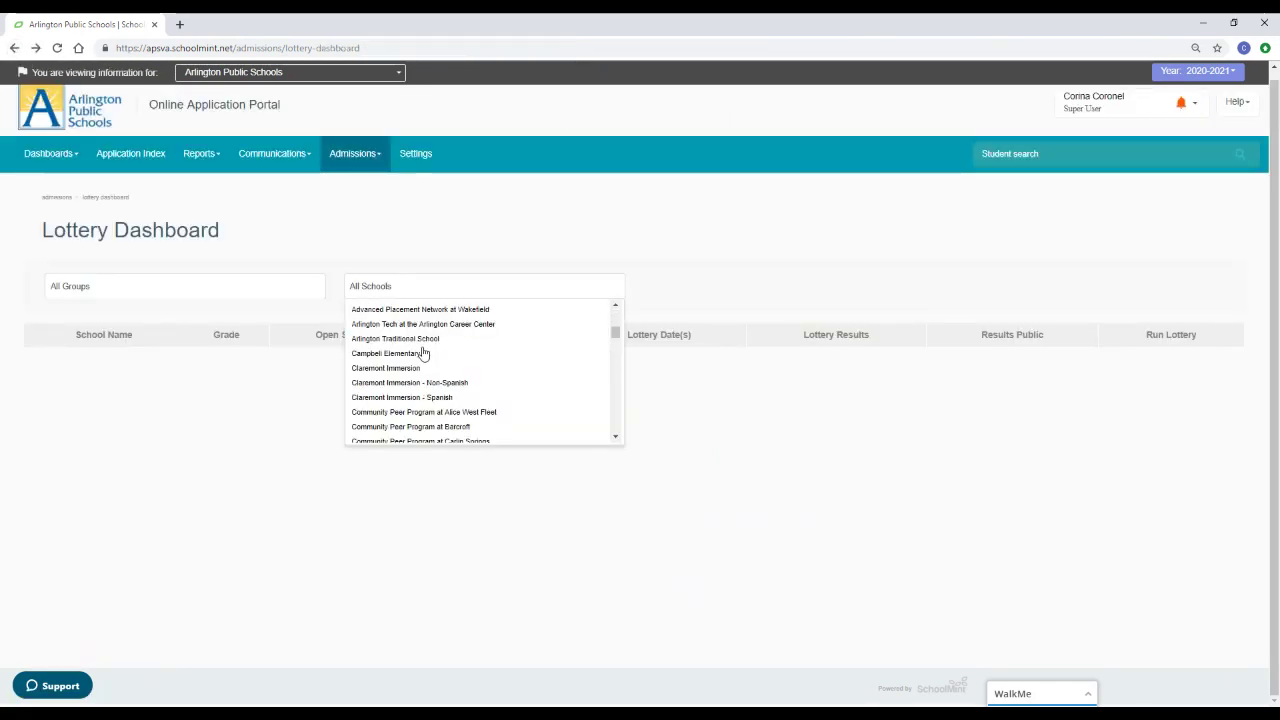
{"action": "scroll", "coordinate": [424, 355], "scroll_direction": "down", "scroll_amount": 10}
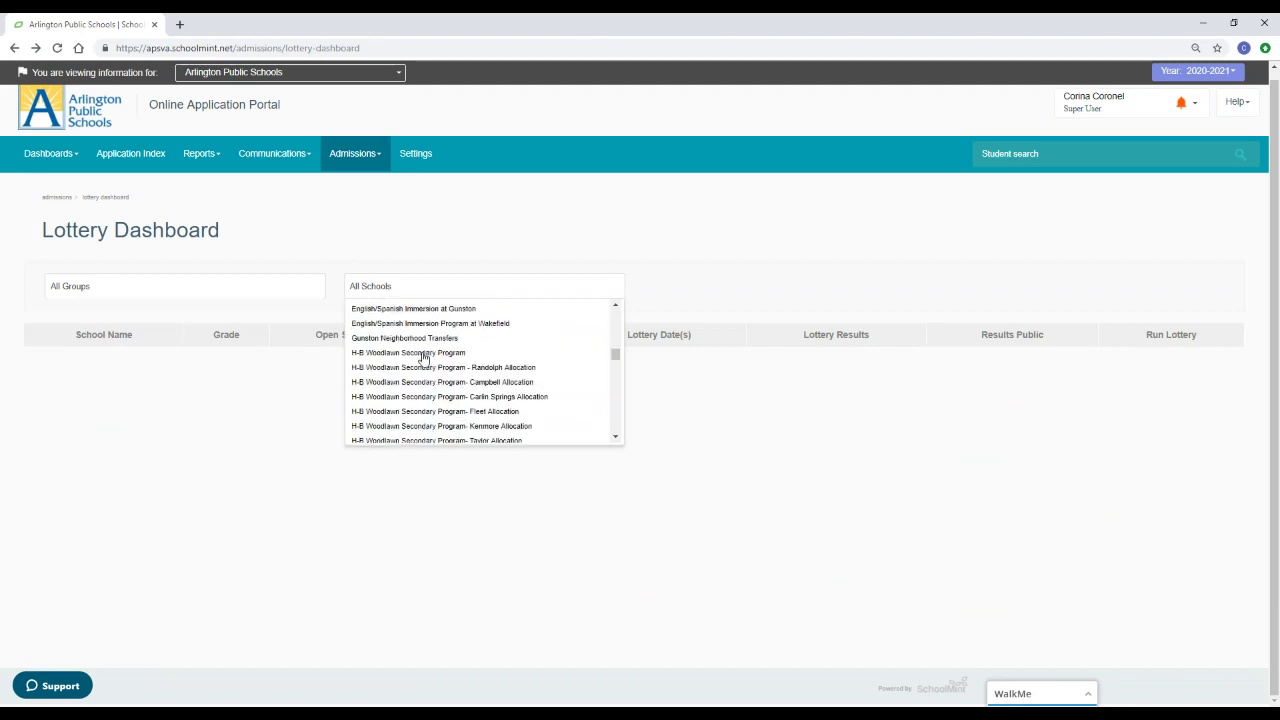
{"action": "scroll", "coordinate": [424, 358], "scroll_direction": "down", "scroll_amount": 6}
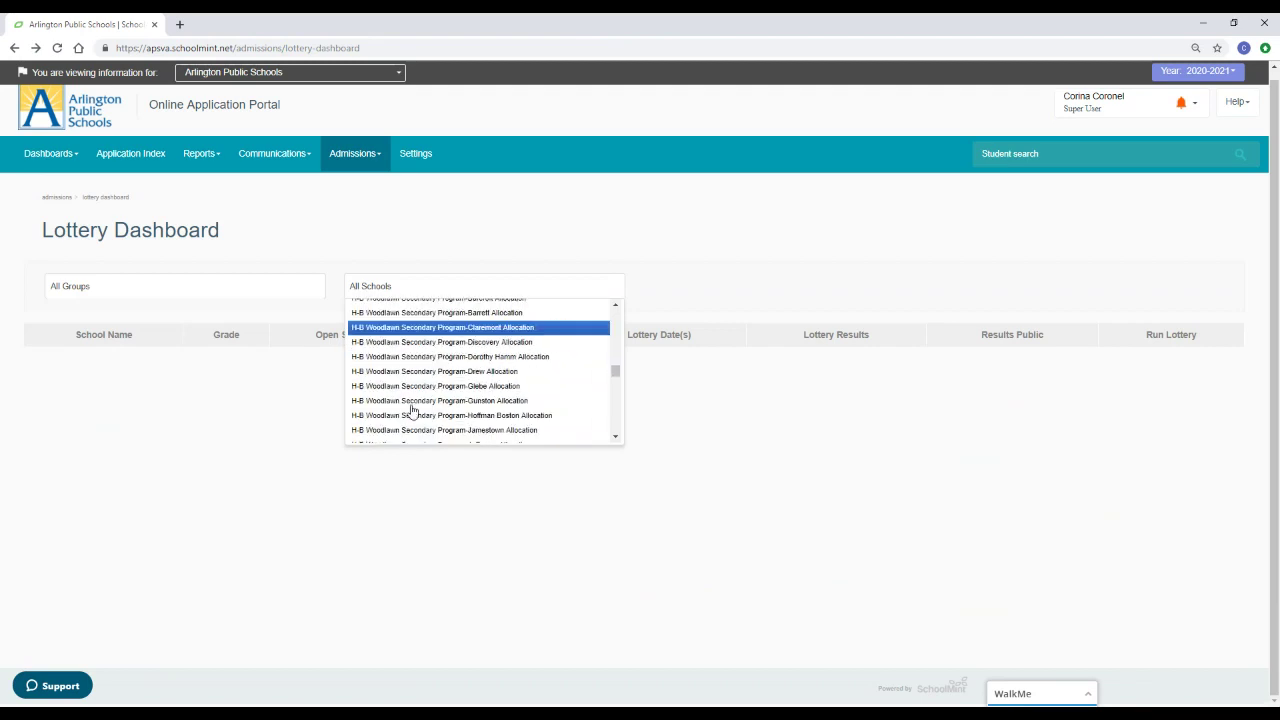
{"action": "scroll", "coordinate": [412, 408], "scroll_direction": "down", "scroll_amount": 2}
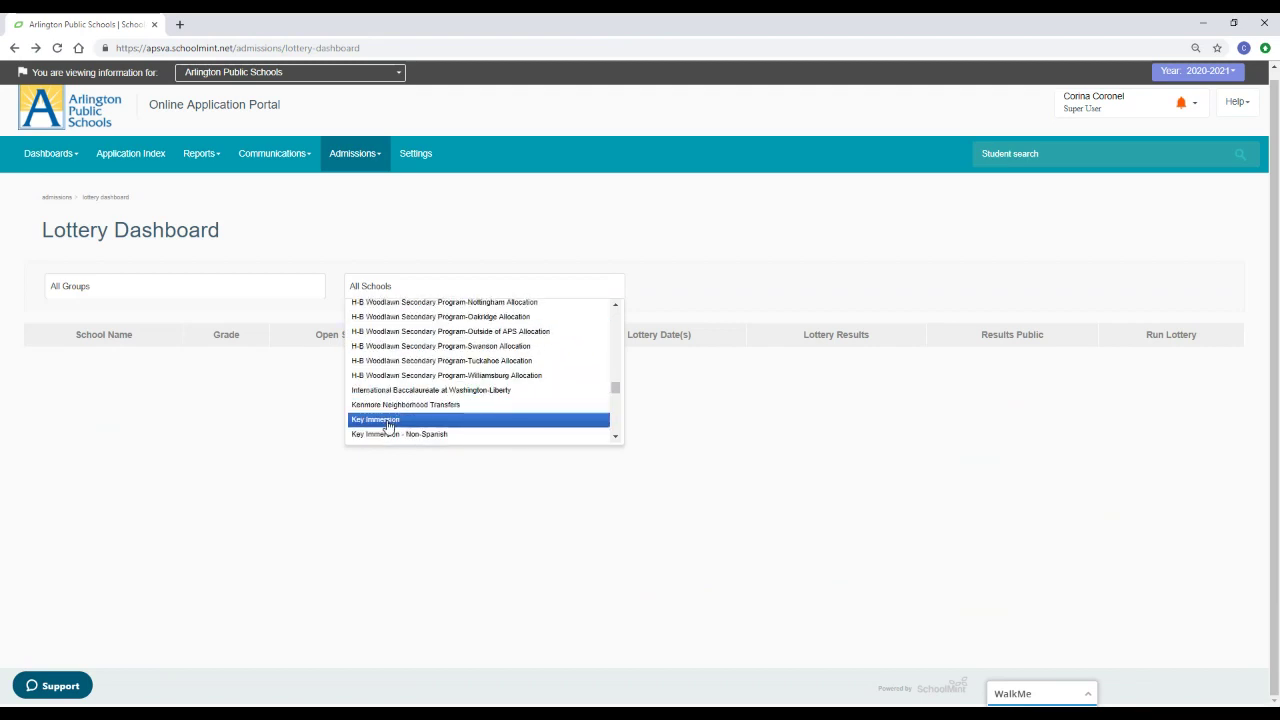
{"action": "left_click", "coordinate": [386, 418]}
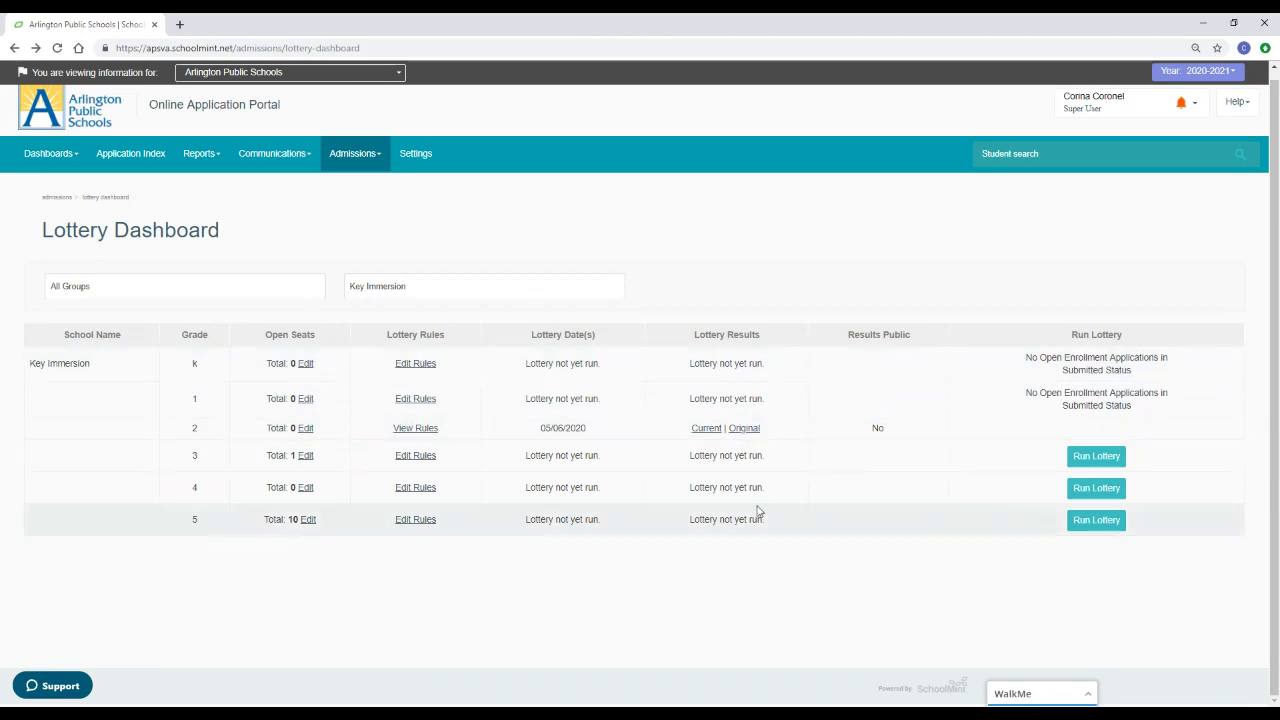
{"action": "left_click", "coordinate": [1106, 460]}
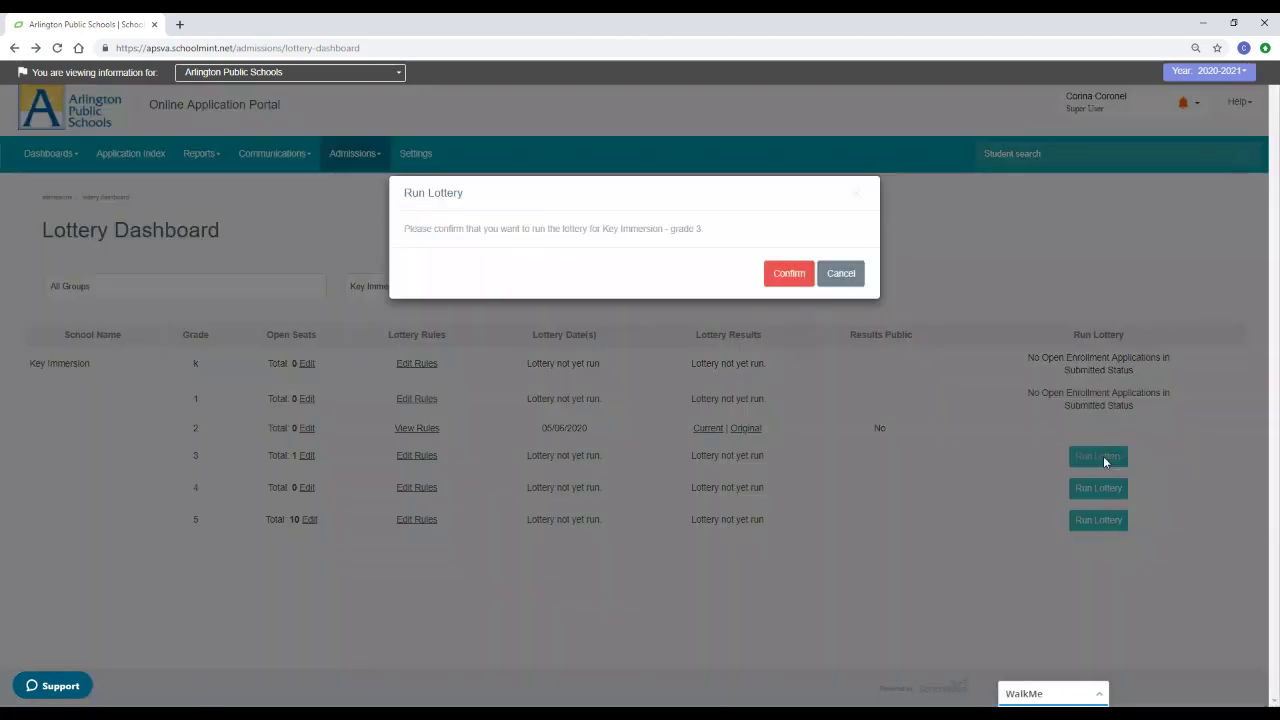
{"action": "left_click", "coordinate": [787, 273]}
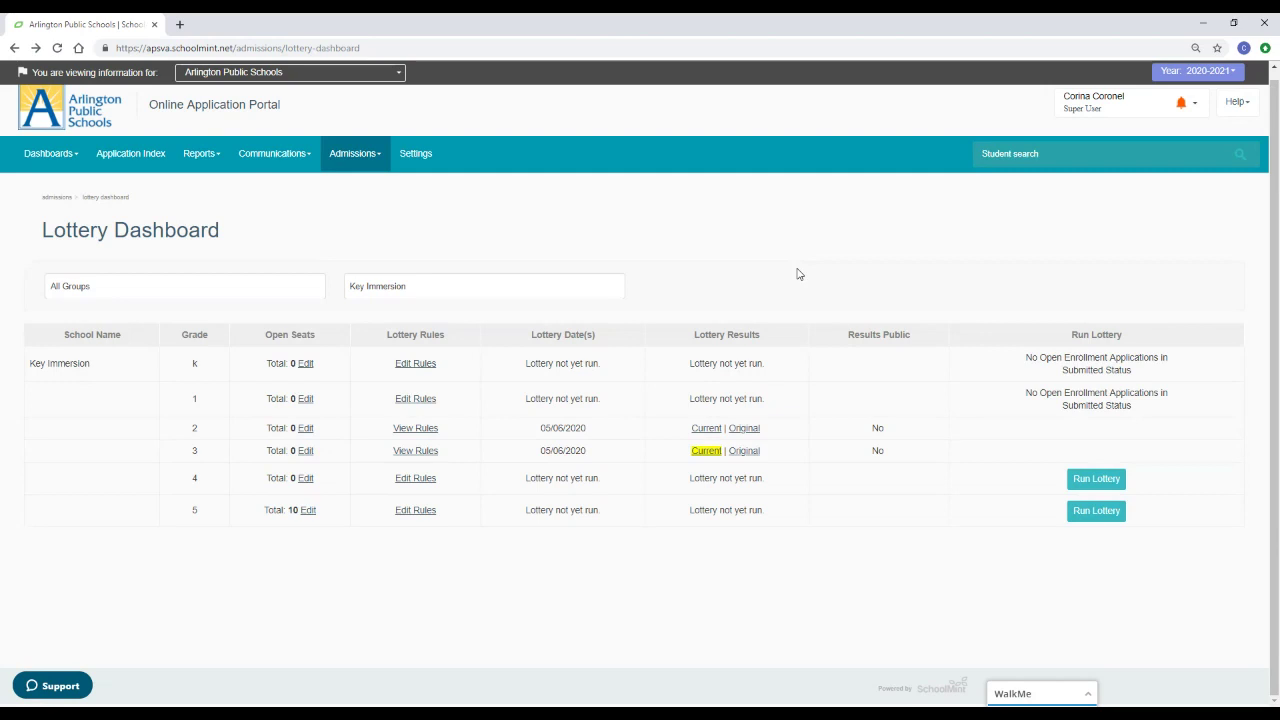
Step: Open Key Immersion's current third-grade lottery results, review the resulting statuses and priorities, and return to the Lottery Dashboard
{"action": "left_click", "coordinate": [706, 451]}
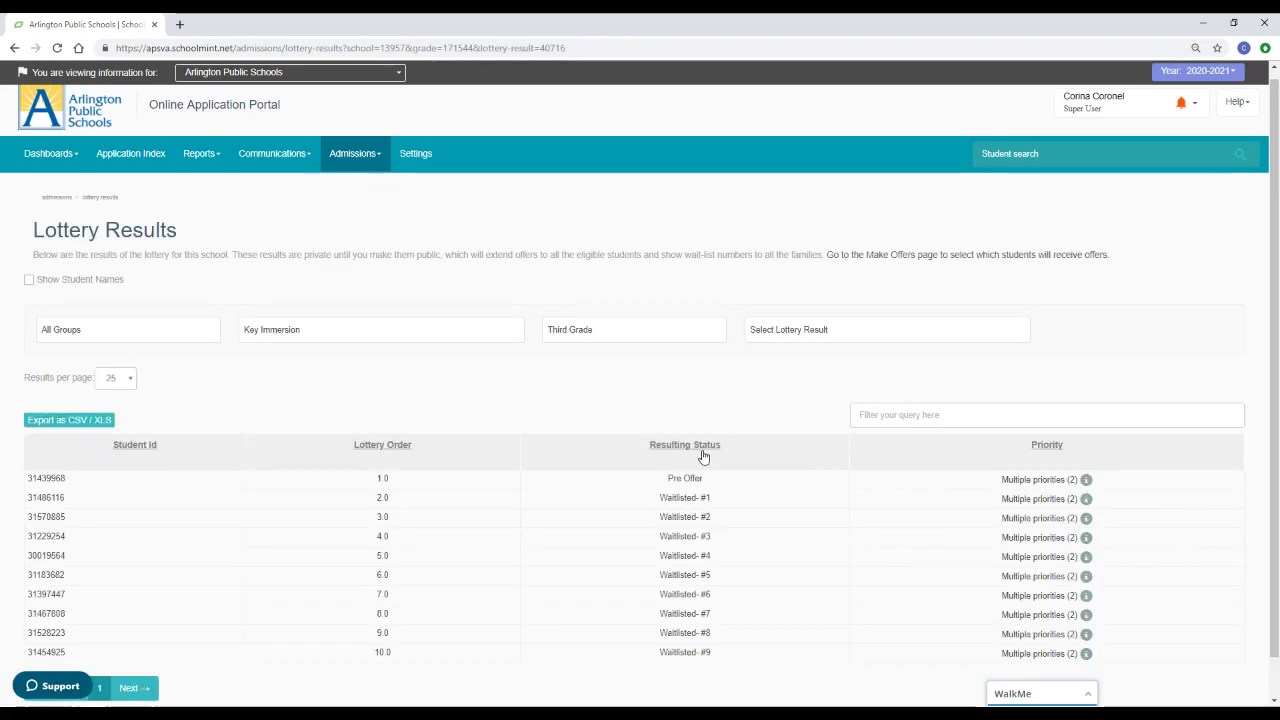
{"action": "scroll", "coordinate": [766, 451], "scroll_direction": "down", "scroll_amount": 1}
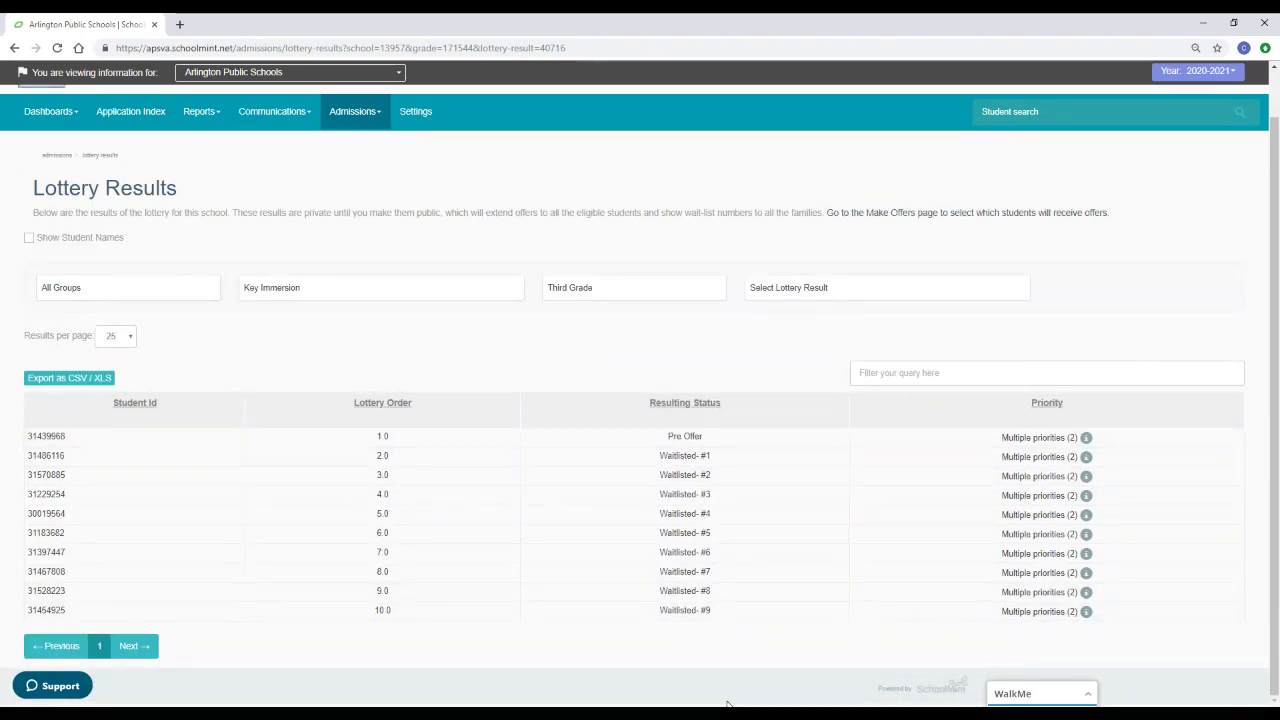
{"action": "left_click", "coordinate": [14, 51]}
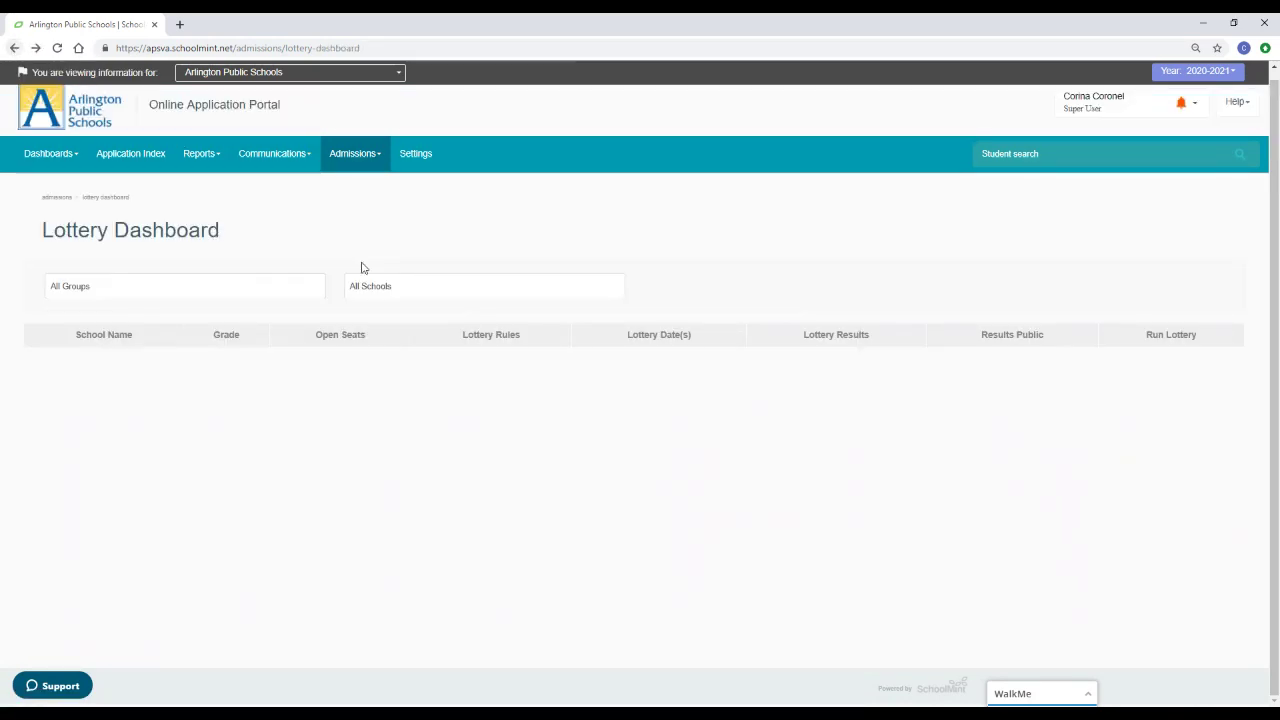
Step: Select Key Immersion on the Lottery Dashboard and run its grade 4 lottery anyway, despite there being no available seats
{"action": "left_click", "coordinate": [392, 285]}
{"action": "scroll", "coordinate": [410, 362], "scroll_direction": "down", "scroll_amount": 5}
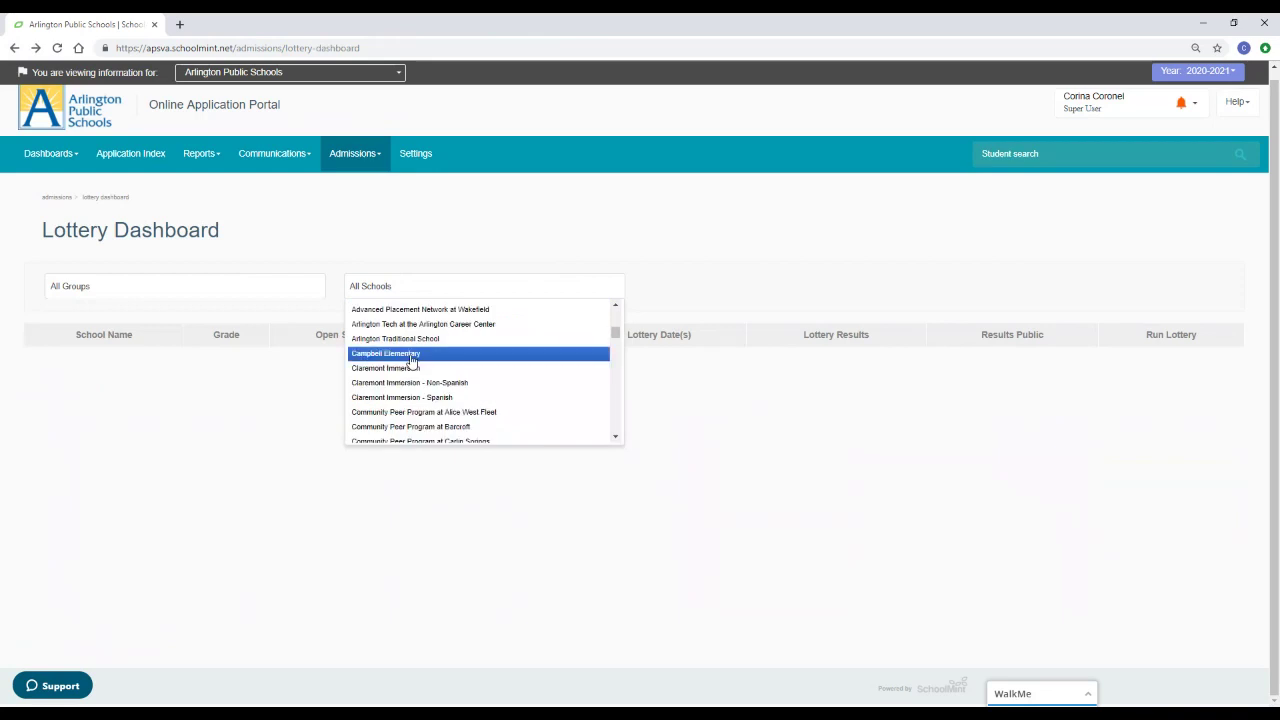
{"action": "scroll", "coordinate": [412, 360], "scroll_direction": "down", "scroll_amount": 8}
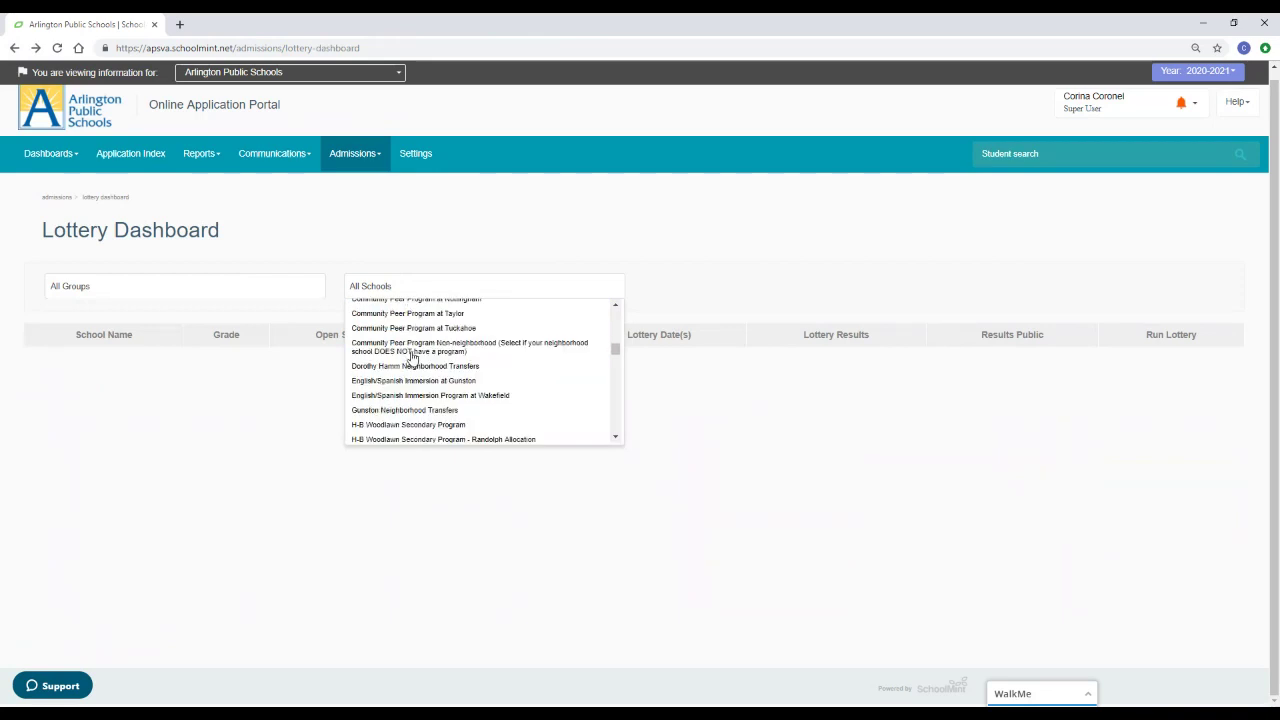
{"action": "scroll", "coordinate": [408, 362], "scroll_direction": "down", "scroll_amount": 3}
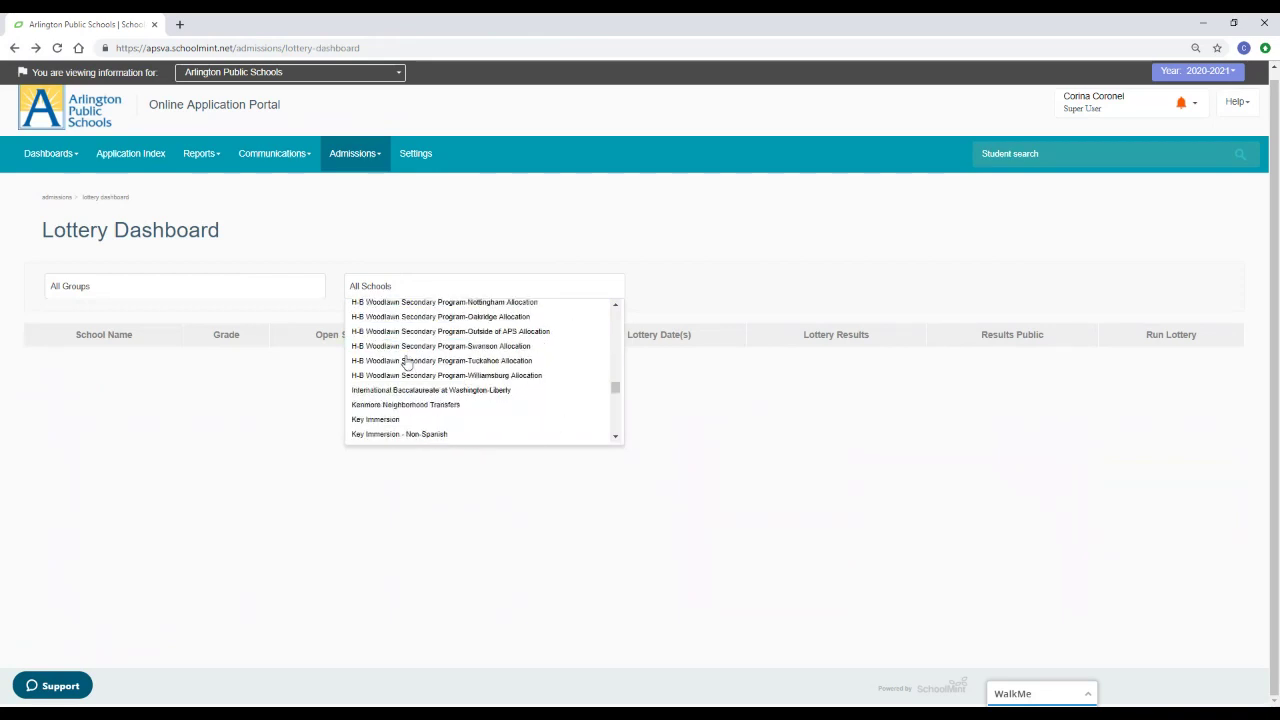
{"action": "left_click", "coordinate": [387, 423]}
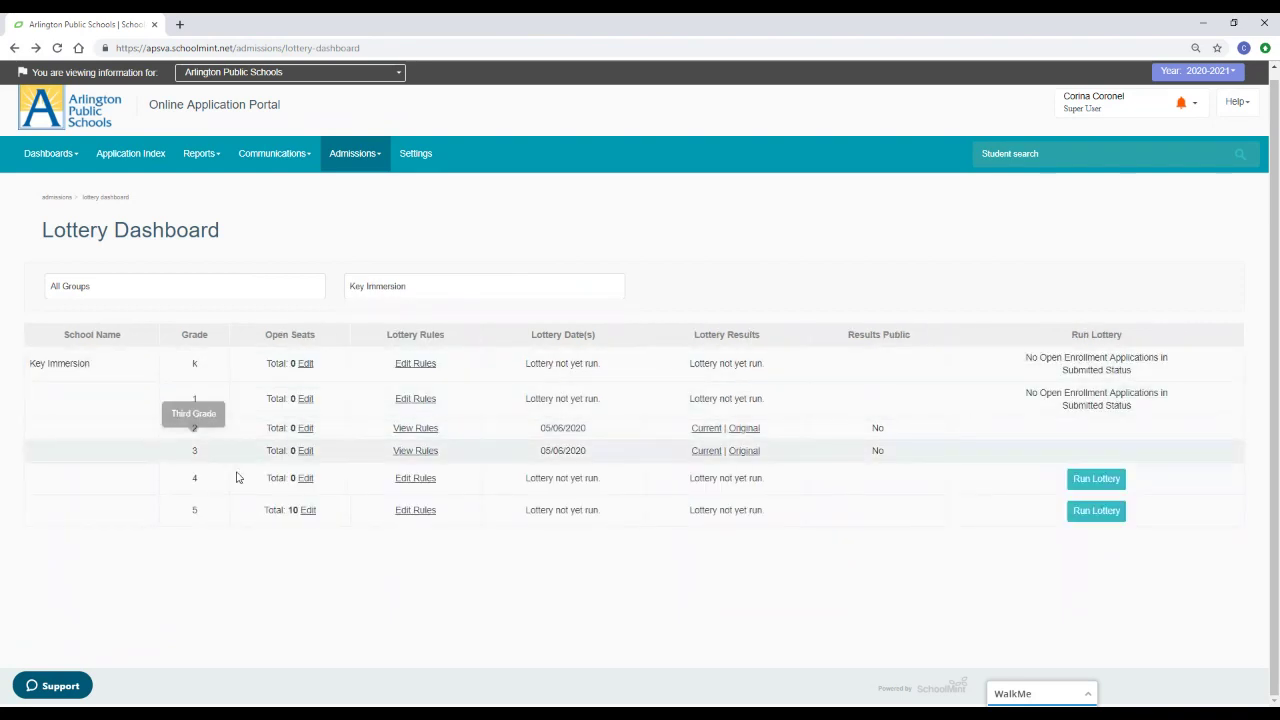
{"action": "left_click", "coordinate": [1104, 481]}
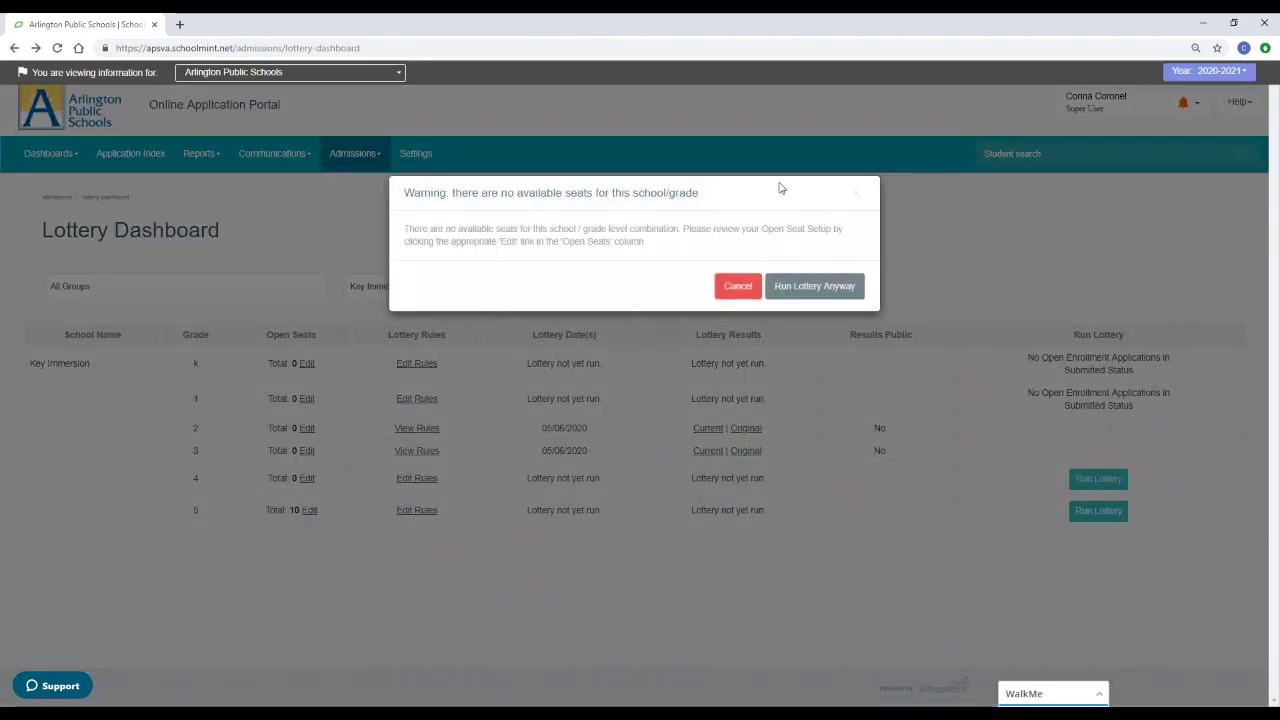
{"action": "left_click", "coordinate": [819, 287]}
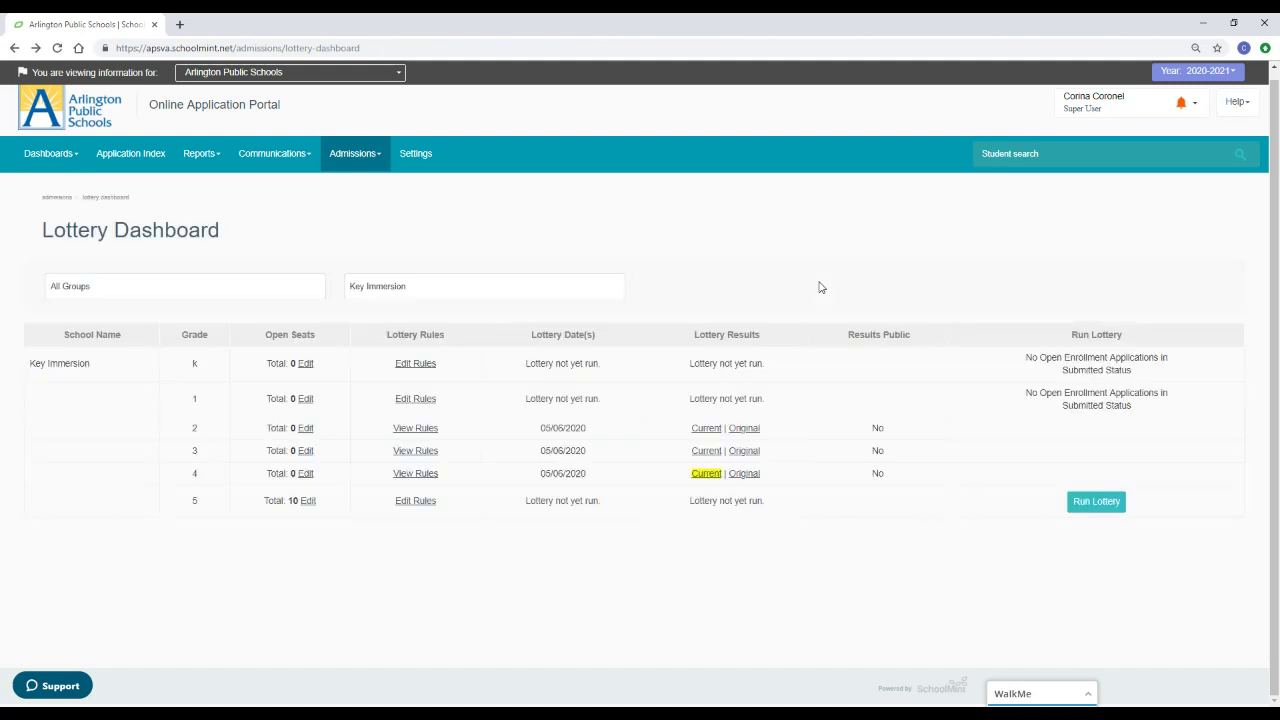
Step: Open Key Immersion's current fourth-grade lottery results, review the waitlist order and priorities, and return to the Lottery Dashboard
{"action": "left_click", "coordinate": [706, 474]}
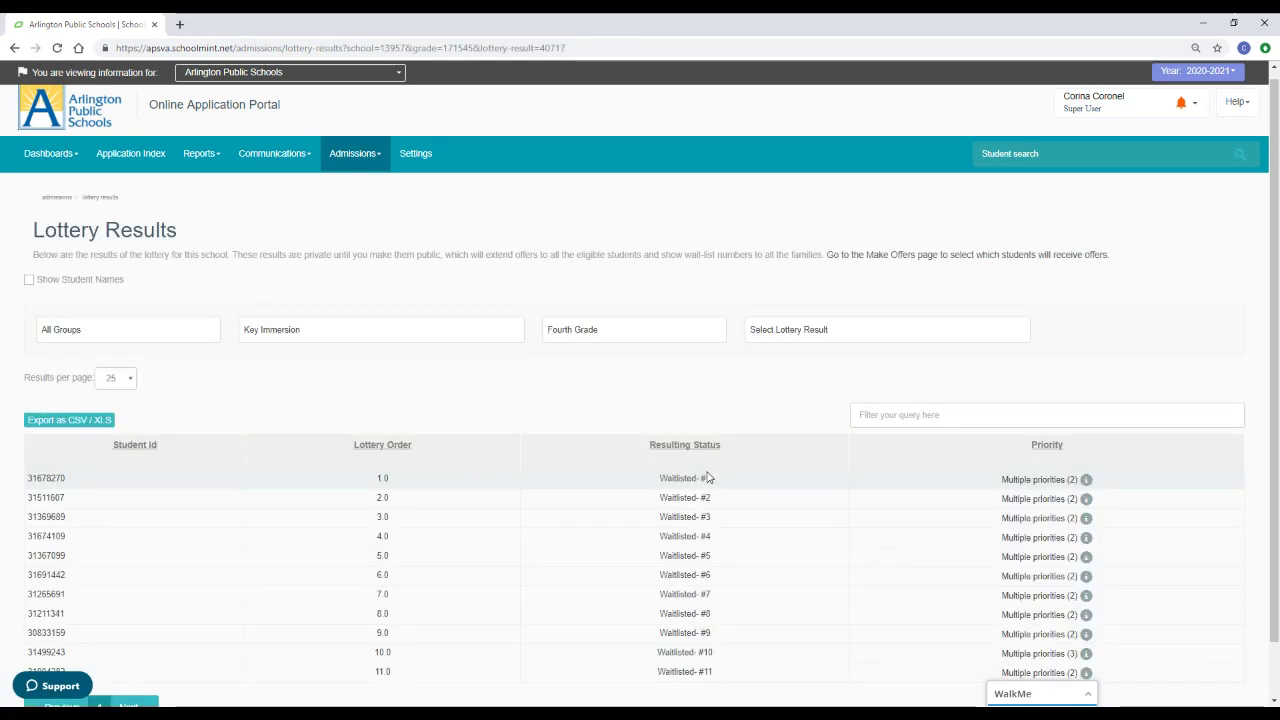
{"action": "scroll", "coordinate": [760, 375], "scroll_direction": "down", "scroll_amount": 1}
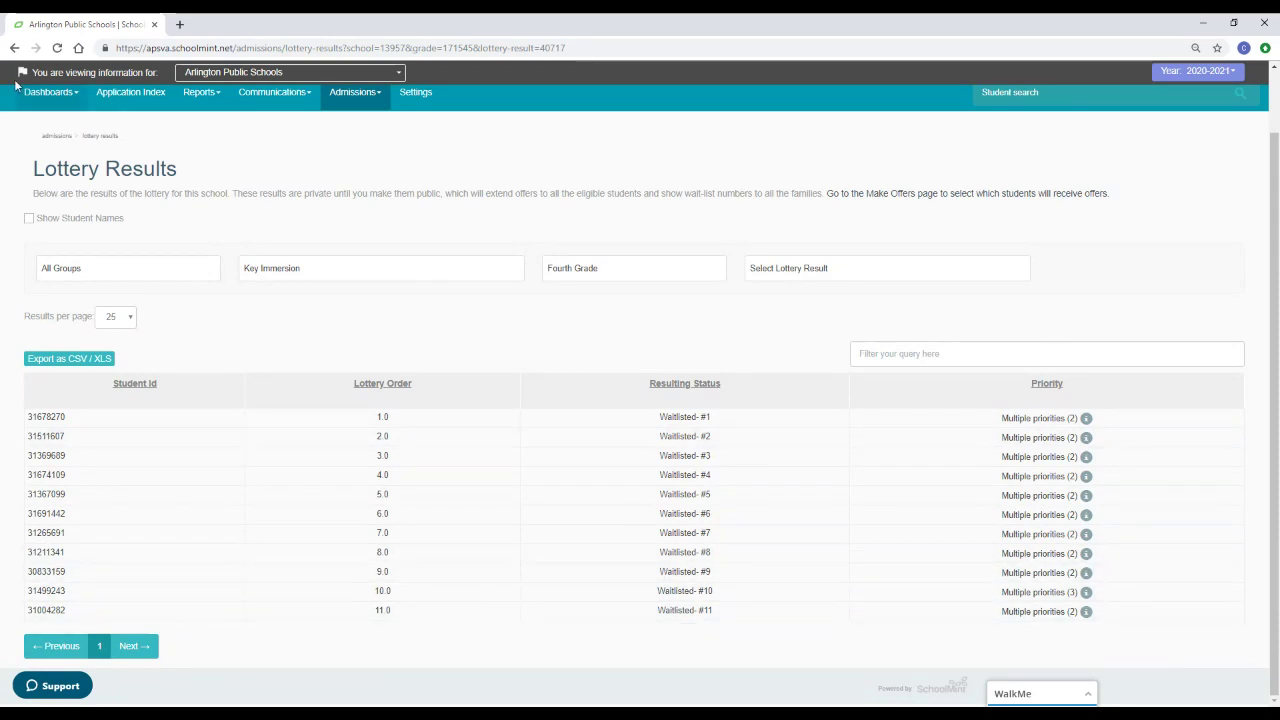
{"action": "left_click", "coordinate": [14, 49]}
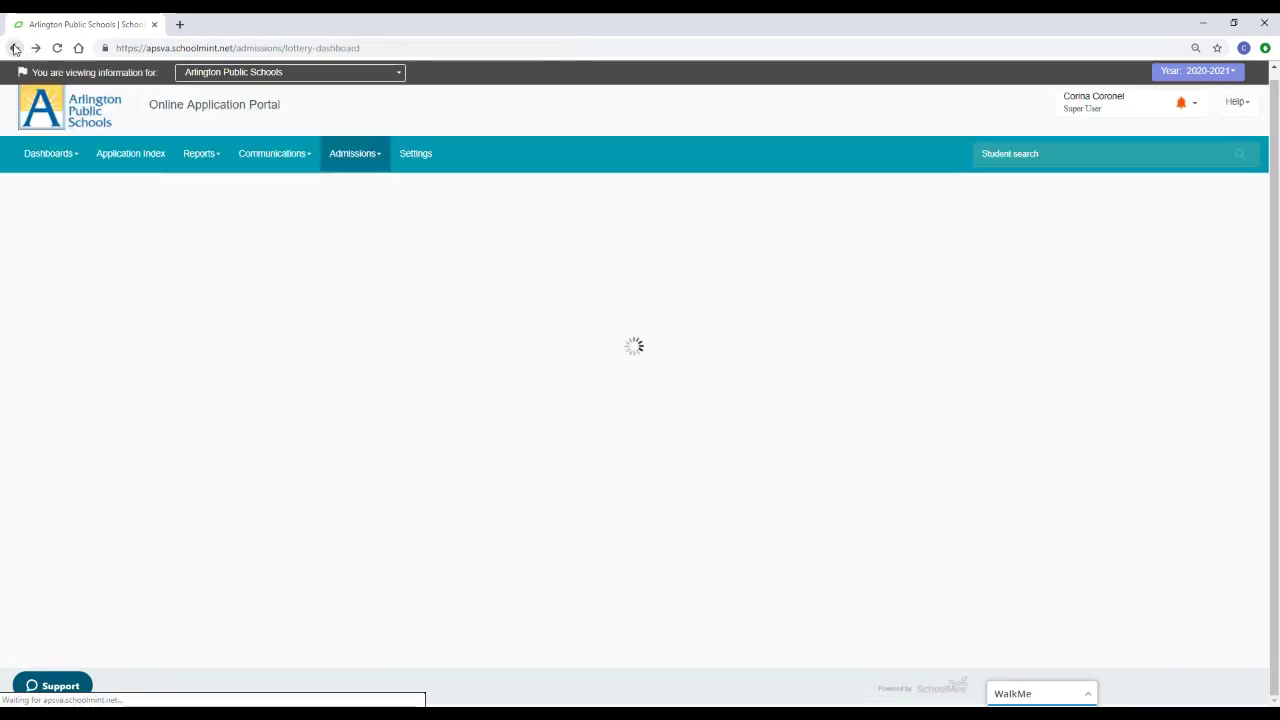
Step: Select Key Immersion on the Lottery Dashboard and run its grade 5 lottery, confirming the run
{"action": "left_click", "coordinate": [401, 289]}
{"action": "scroll", "coordinate": [432, 345], "scroll_direction": "down", "scroll_amount": 10}
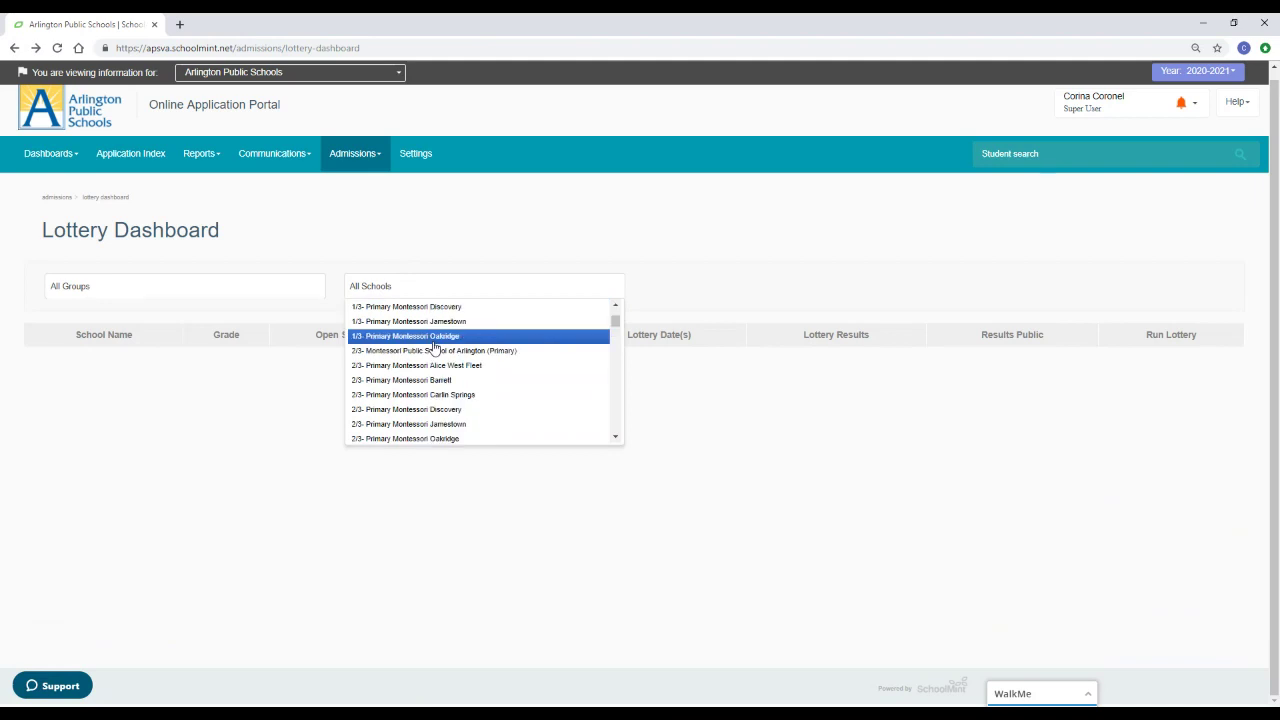
{"action": "scroll", "coordinate": [437, 350], "scroll_direction": "down", "scroll_amount": 8}
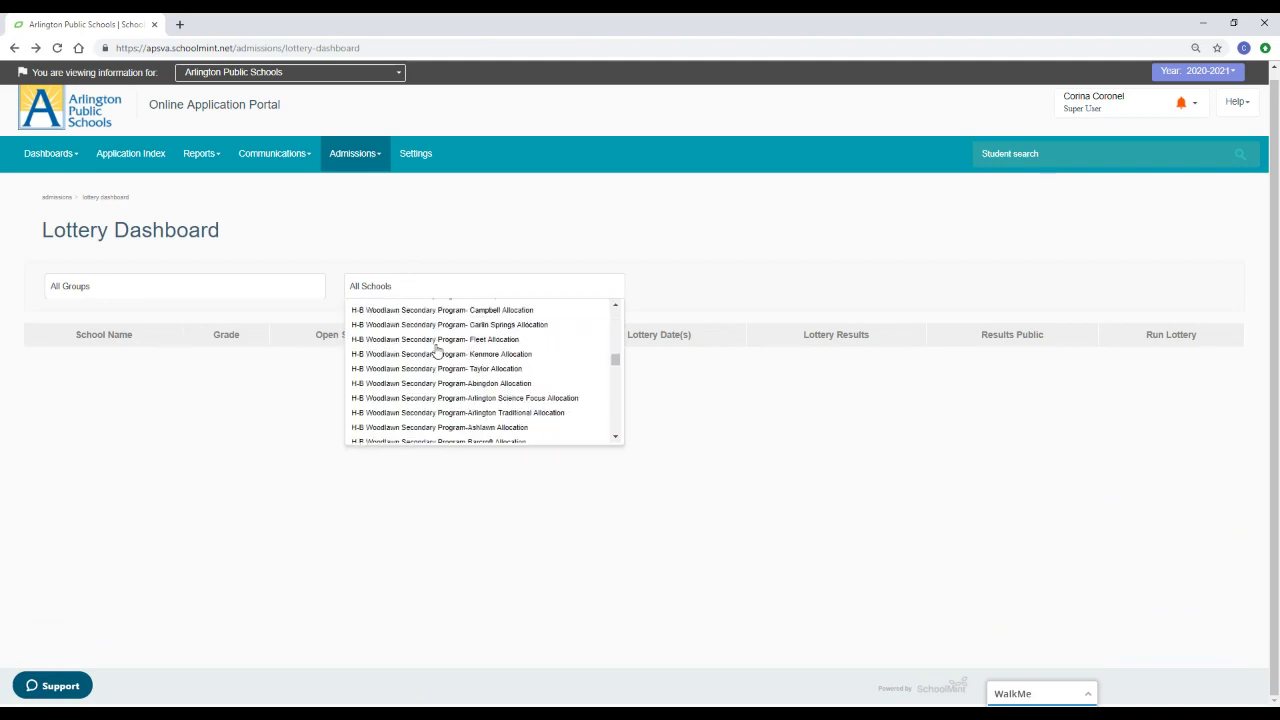
{"action": "scroll", "coordinate": [432, 362], "scroll_direction": "down", "scroll_amount": 3}
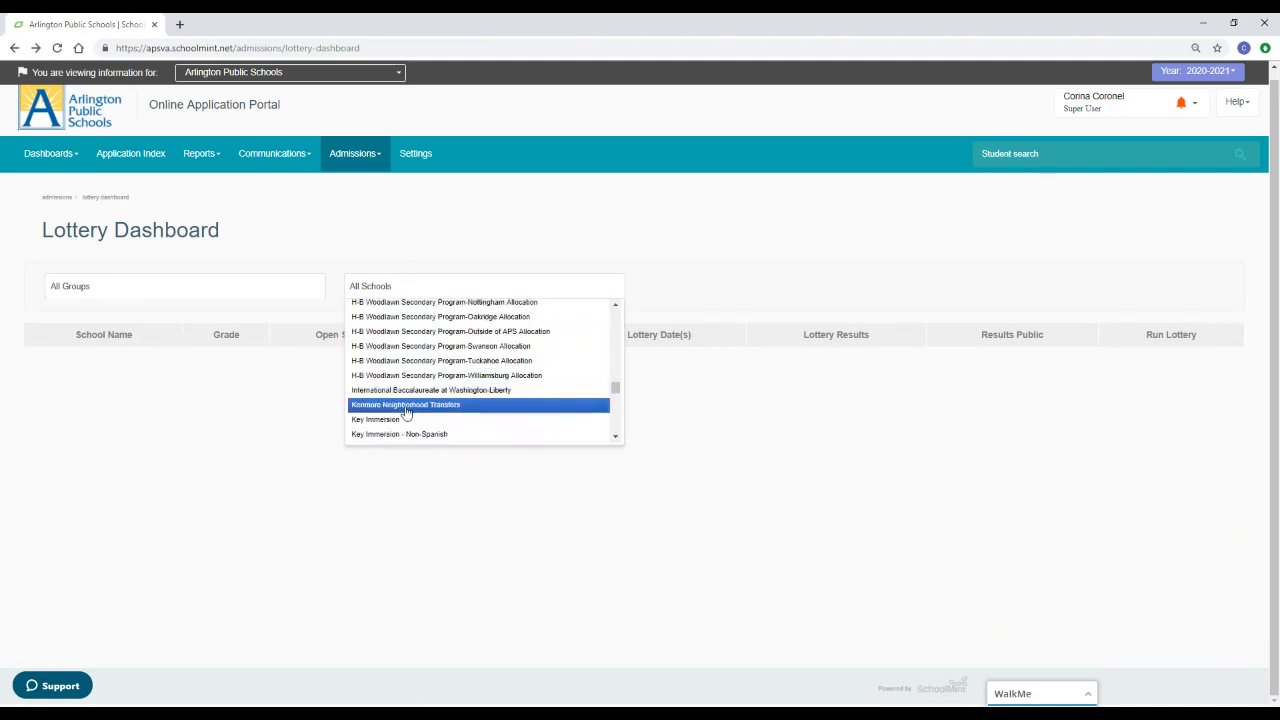
{"action": "left_click", "coordinate": [402, 417]}
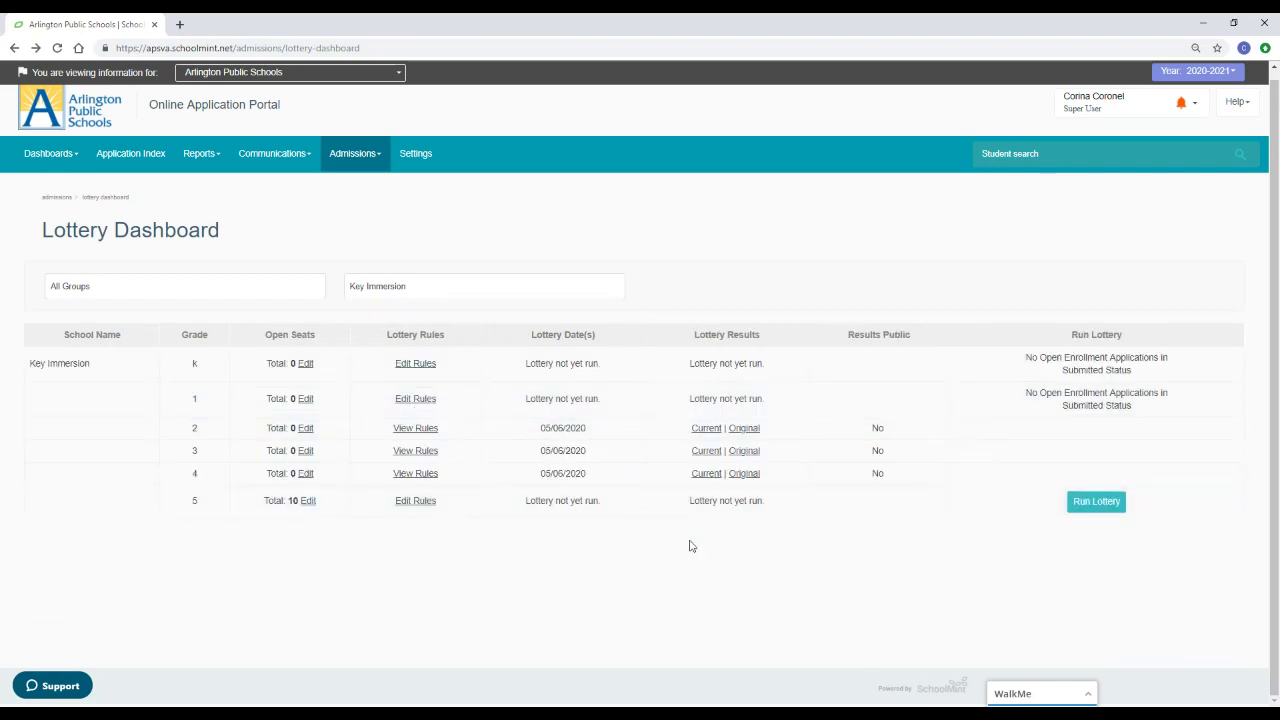
{"action": "left_click", "coordinate": [1108, 504]}
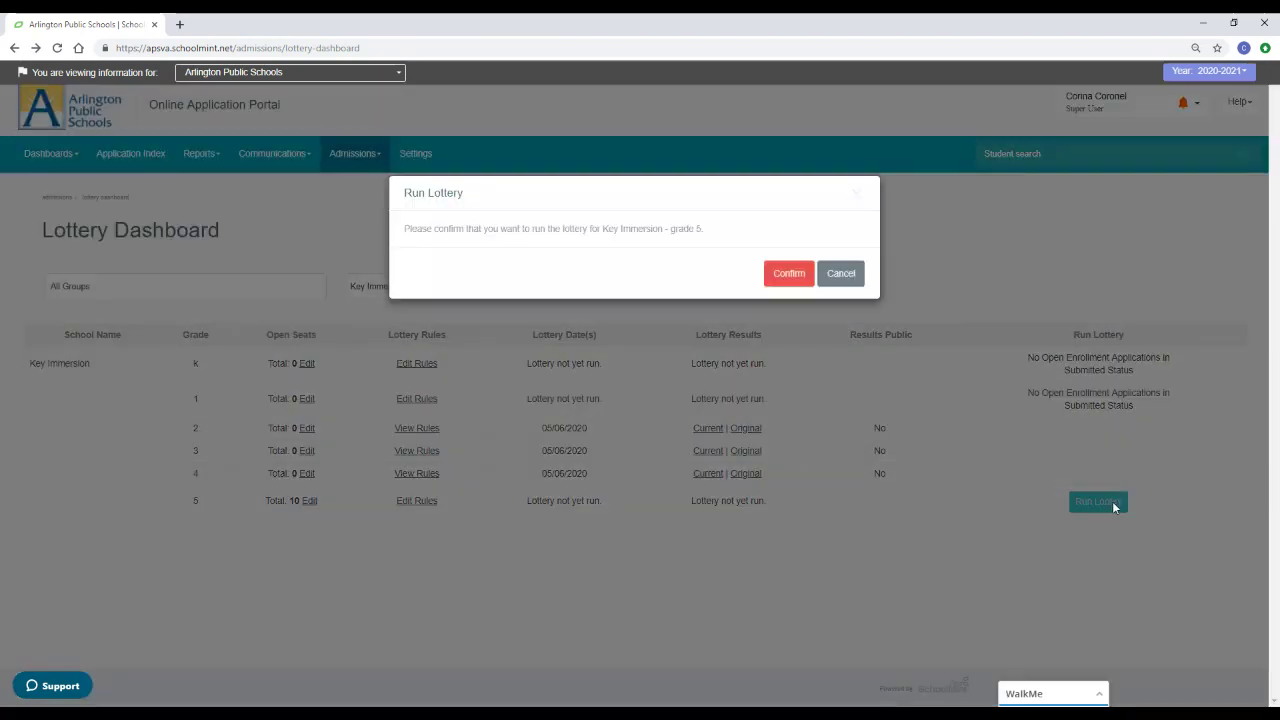
{"action": "left_click", "coordinate": [789, 274]}
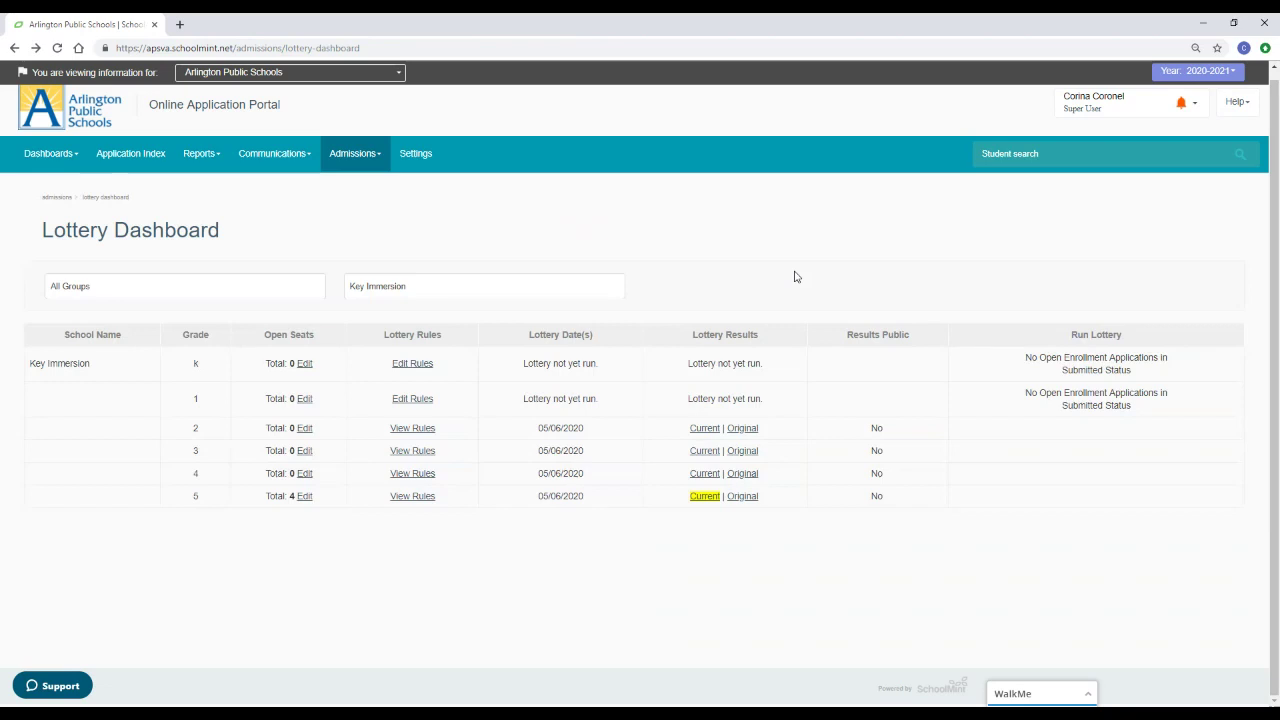
Step: Open Key Immersion's current fifth-grade lottery results, review the resulting statuses, and return to the Lottery Dashboard
{"action": "left_click", "coordinate": [707, 499]}
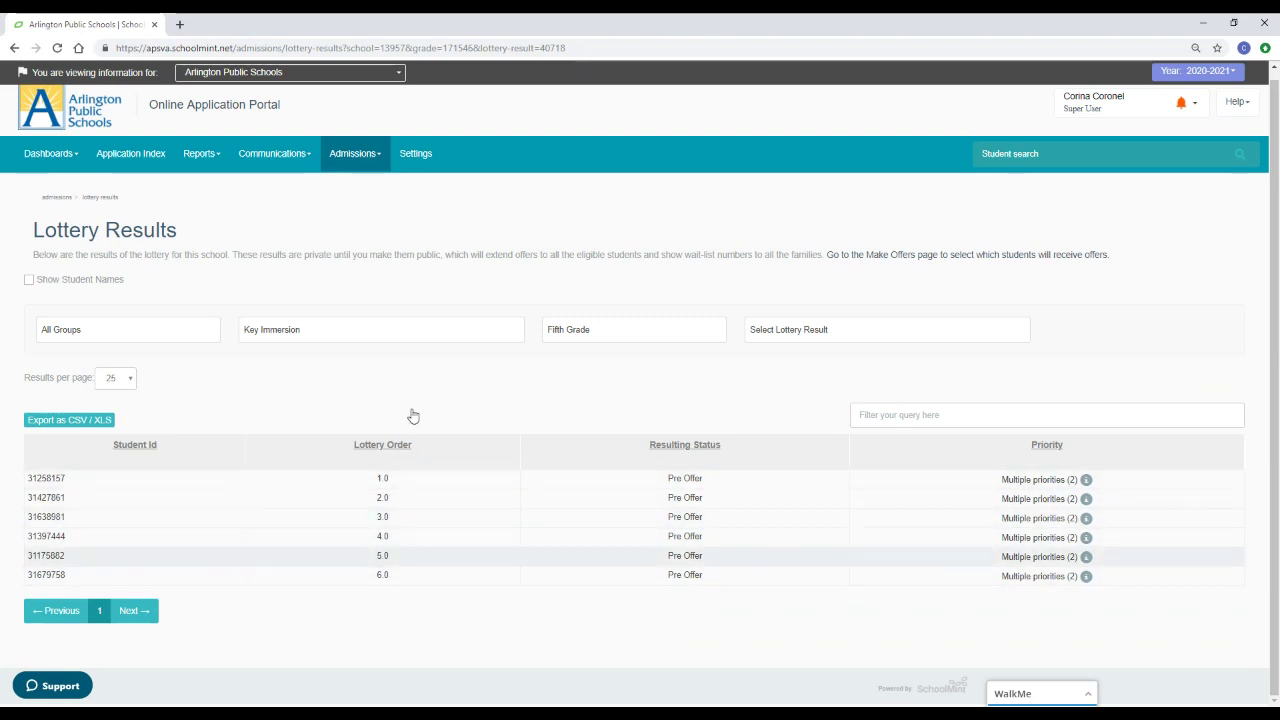
{"action": "left_click", "coordinate": [15, 48]}
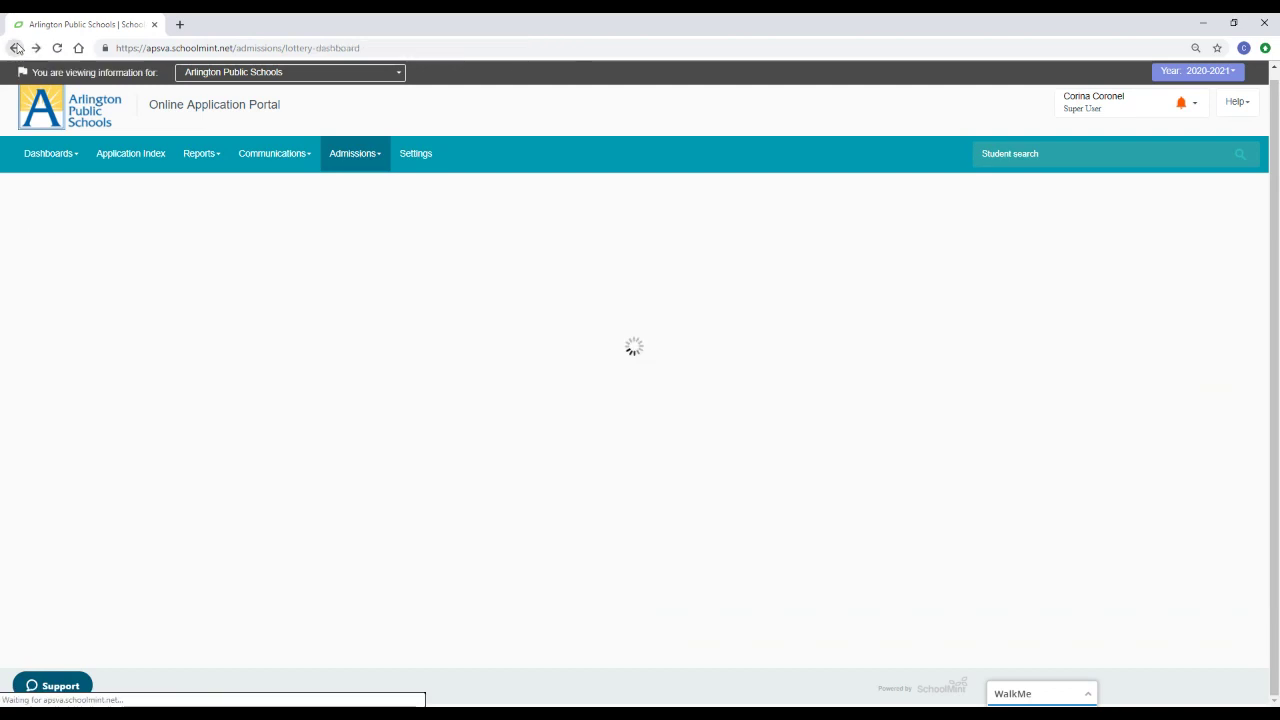
Step: Filter the Lottery Dashboard to the Key Immersion - Spanish program
{"action": "left_click", "coordinate": [418, 292]}
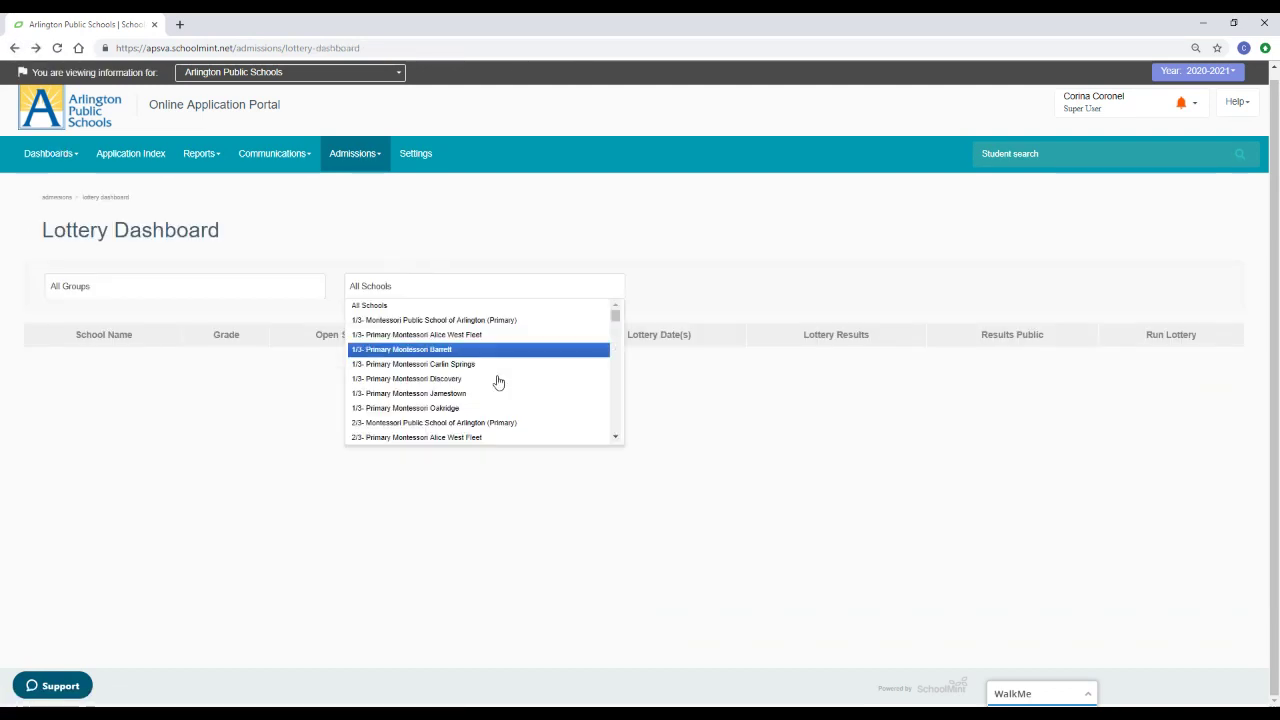
{"action": "scroll", "coordinate": [496, 350], "scroll_direction": "down", "scroll_amount": 2}
{"action": "scroll", "coordinate": [501, 341], "scroll_direction": "down", "scroll_amount": 5}
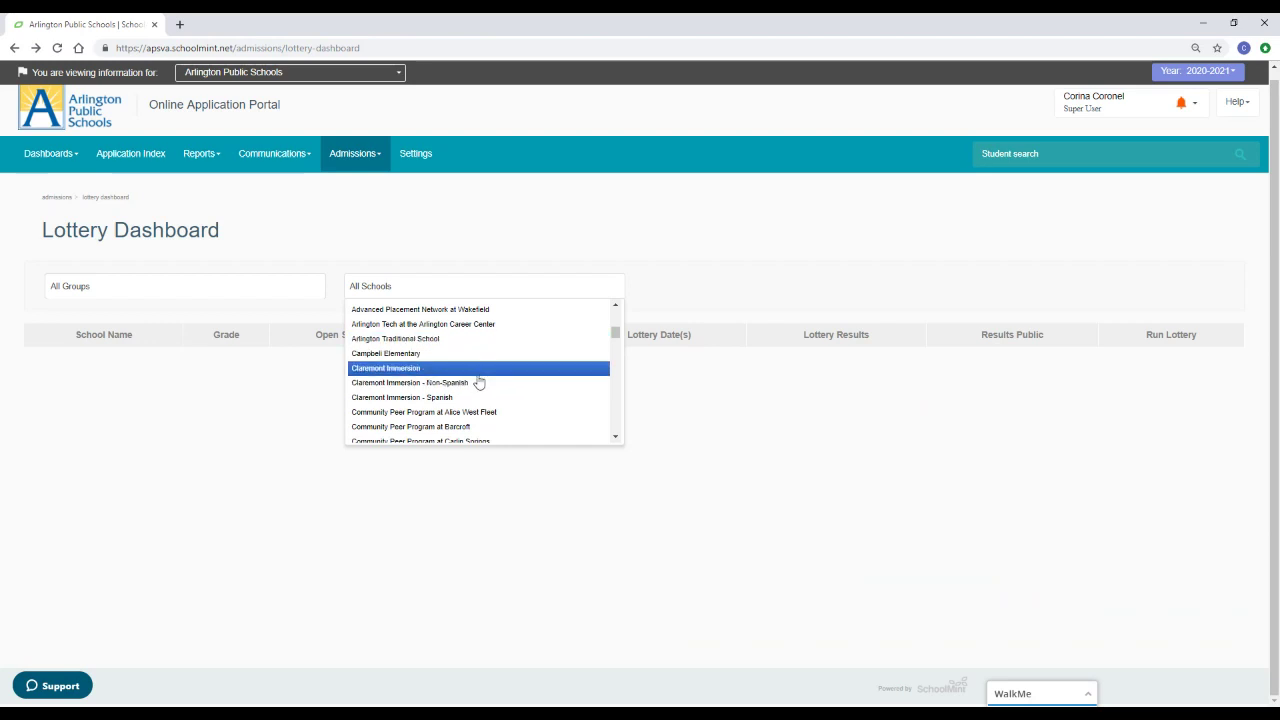
{"action": "scroll", "coordinate": [480, 365], "scroll_direction": "down", "scroll_amount": 3}
{"action": "scroll", "coordinate": [481, 362], "scroll_direction": "down", "scroll_amount": 5}
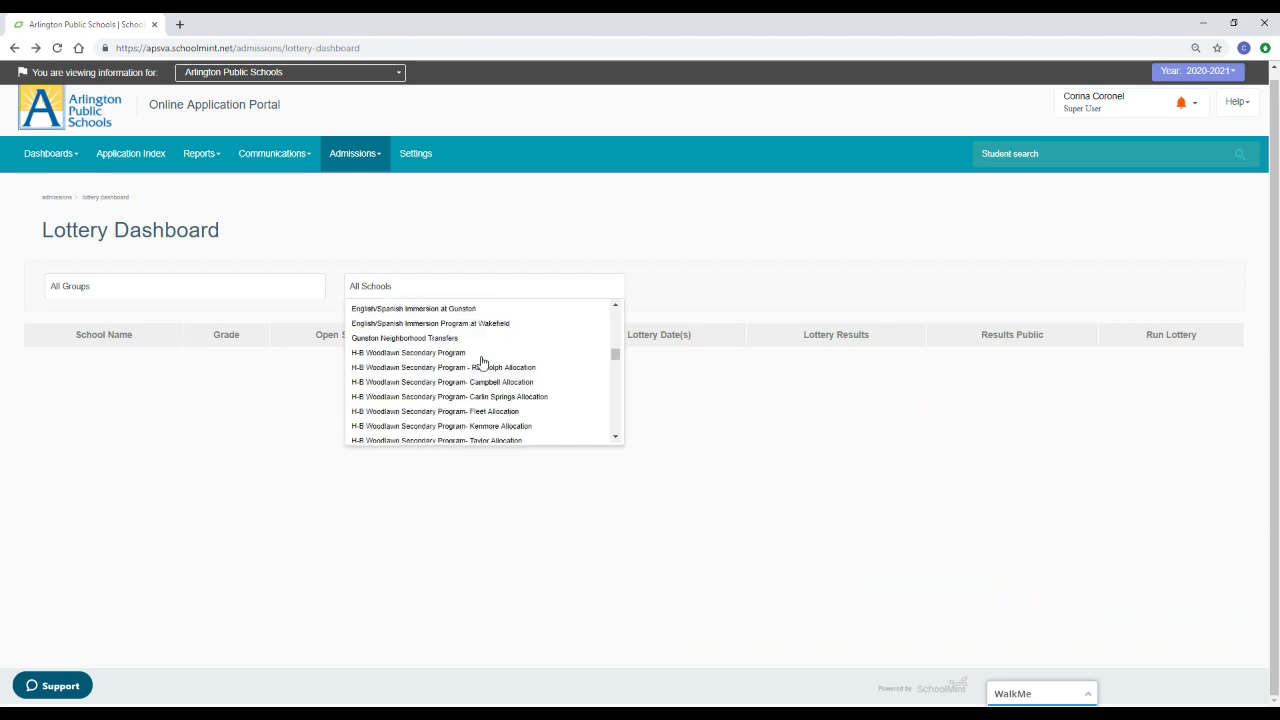
{"action": "scroll", "coordinate": [481, 362], "scroll_direction": "down", "scroll_amount": 10}
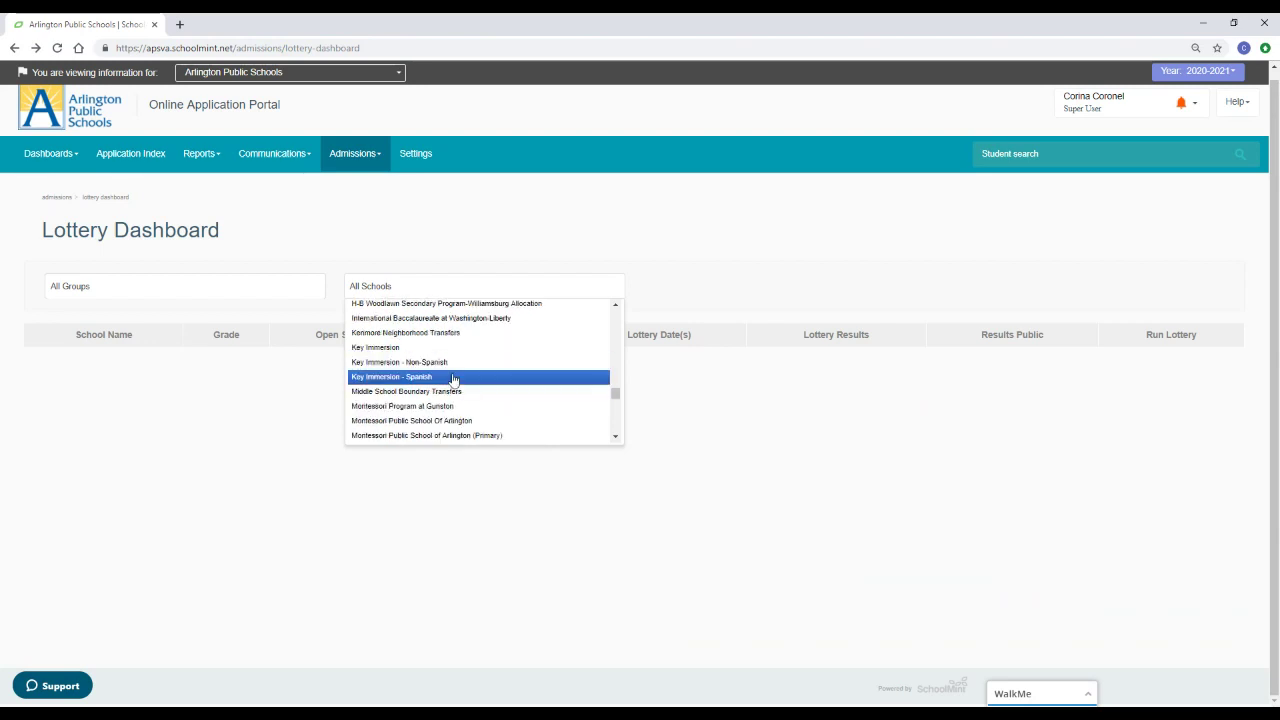
{"action": "left_click", "coordinate": [411, 377]}
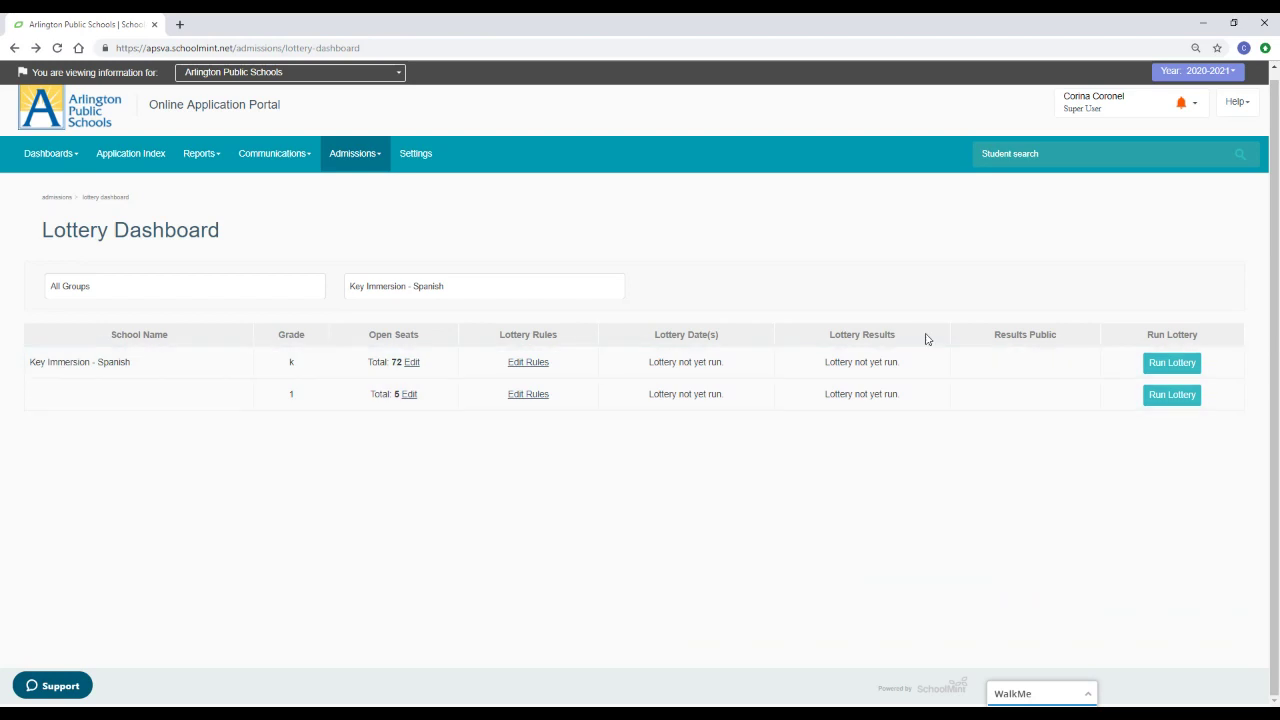
Step: Run the kindergarten lottery for Key Immersion - Spanish and confirm the run
{"action": "left_click", "coordinate": [1175, 365]}
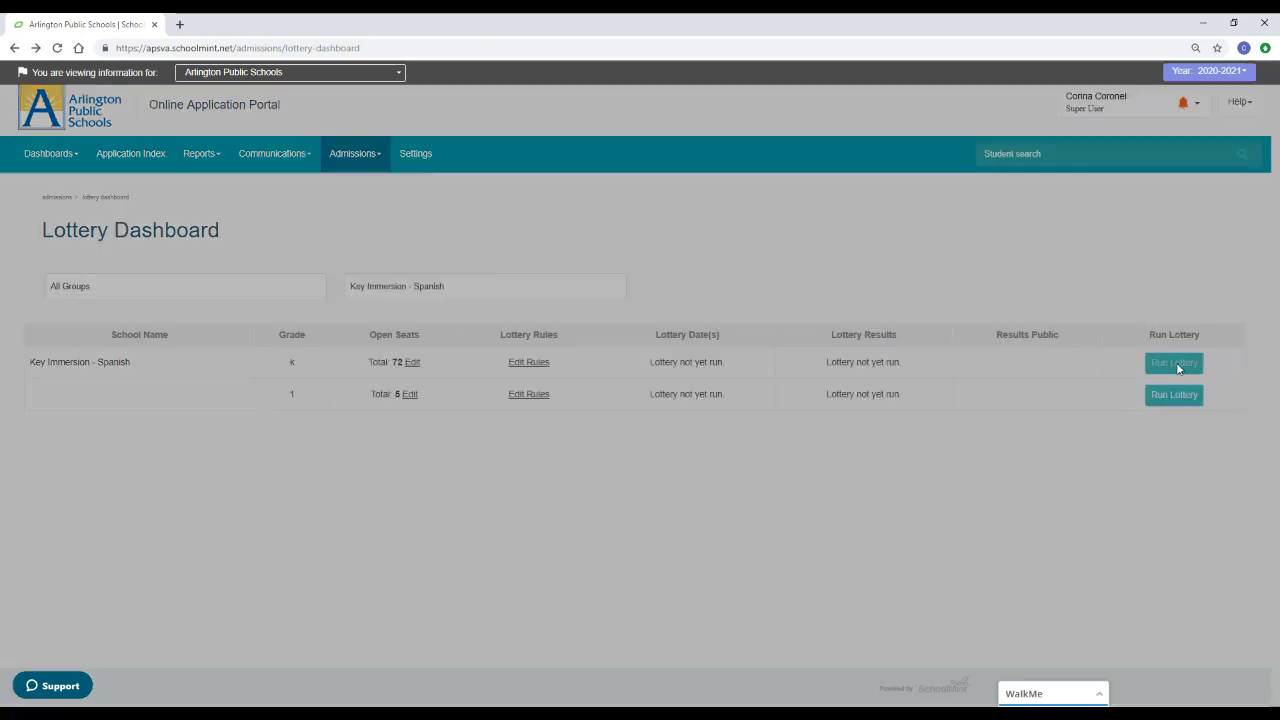
{"action": "left_click", "coordinate": [789, 275]}
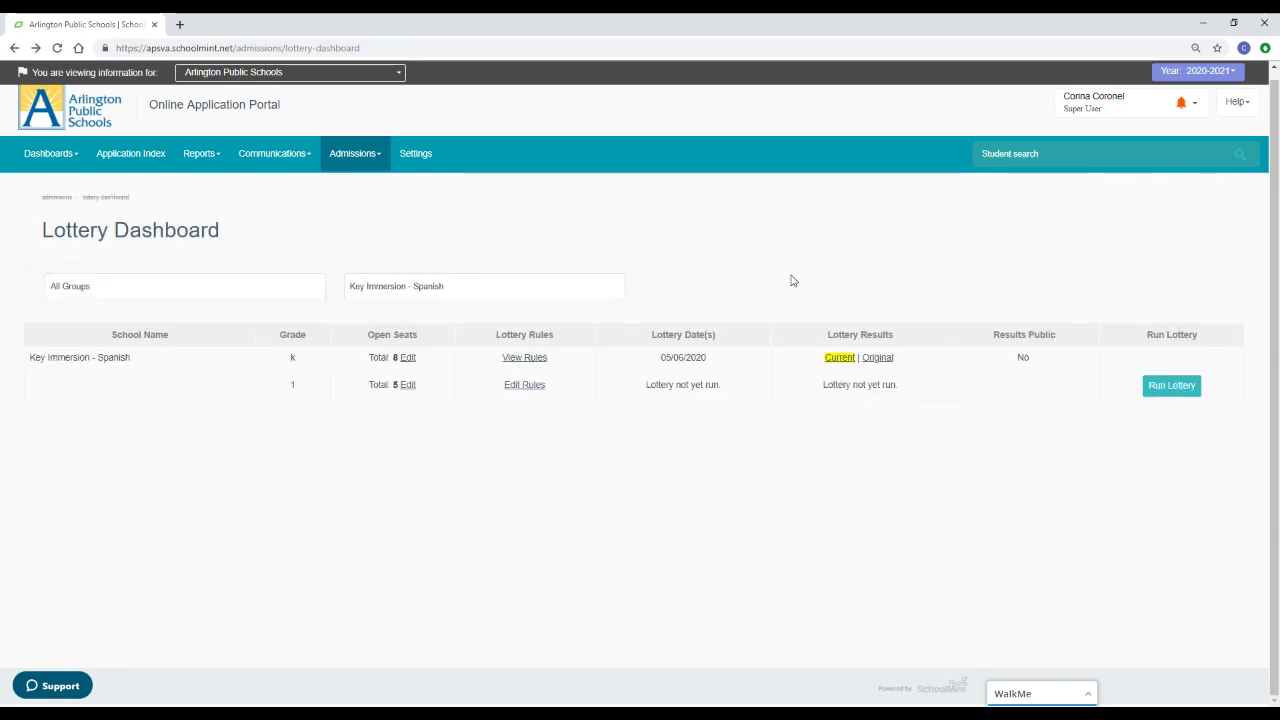
Step: Open Key Immersion - Spanish's current kindergarten lottery results, review all three pages of statuses and priorities, and return to the Lottery Dashboard
{"action": "left_click", "coordinate": [839, 358]}
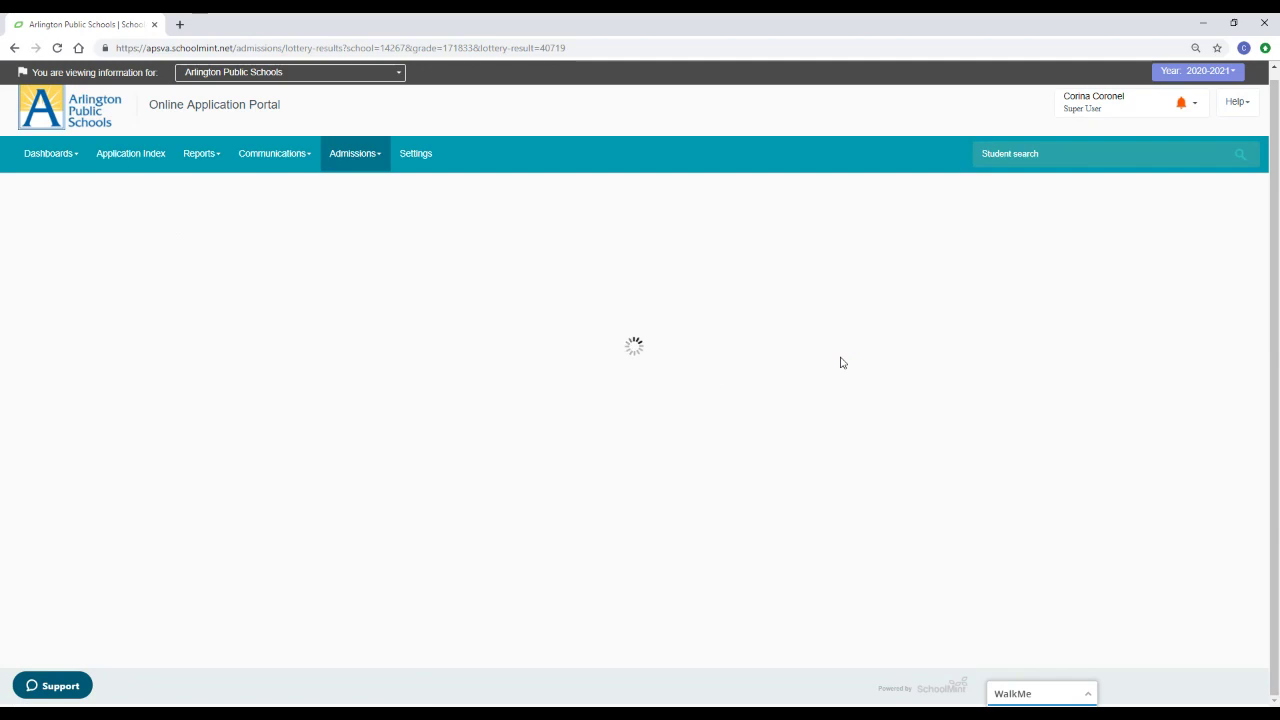
{"action": "scroll", "coordinate": [829, 371], "scroll_direction": "down", "scroll_amount": 3}
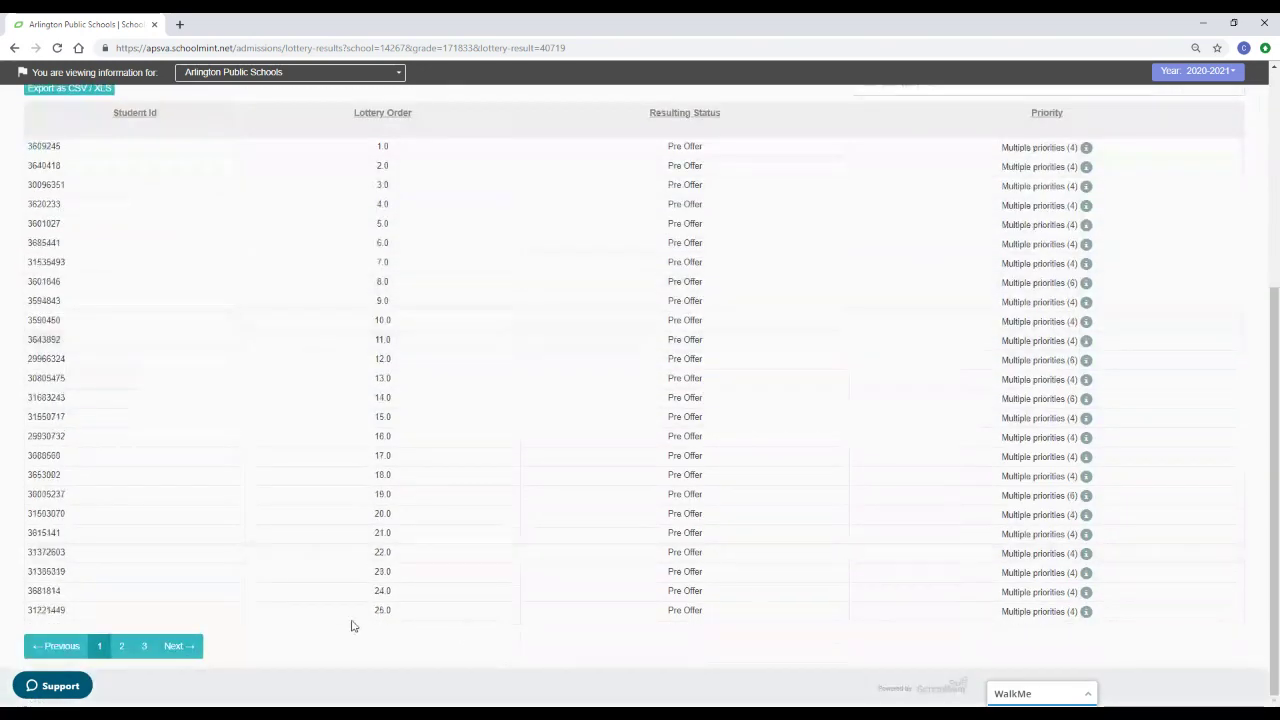
{"action": "left_click", "coordinate": [121, 647]}
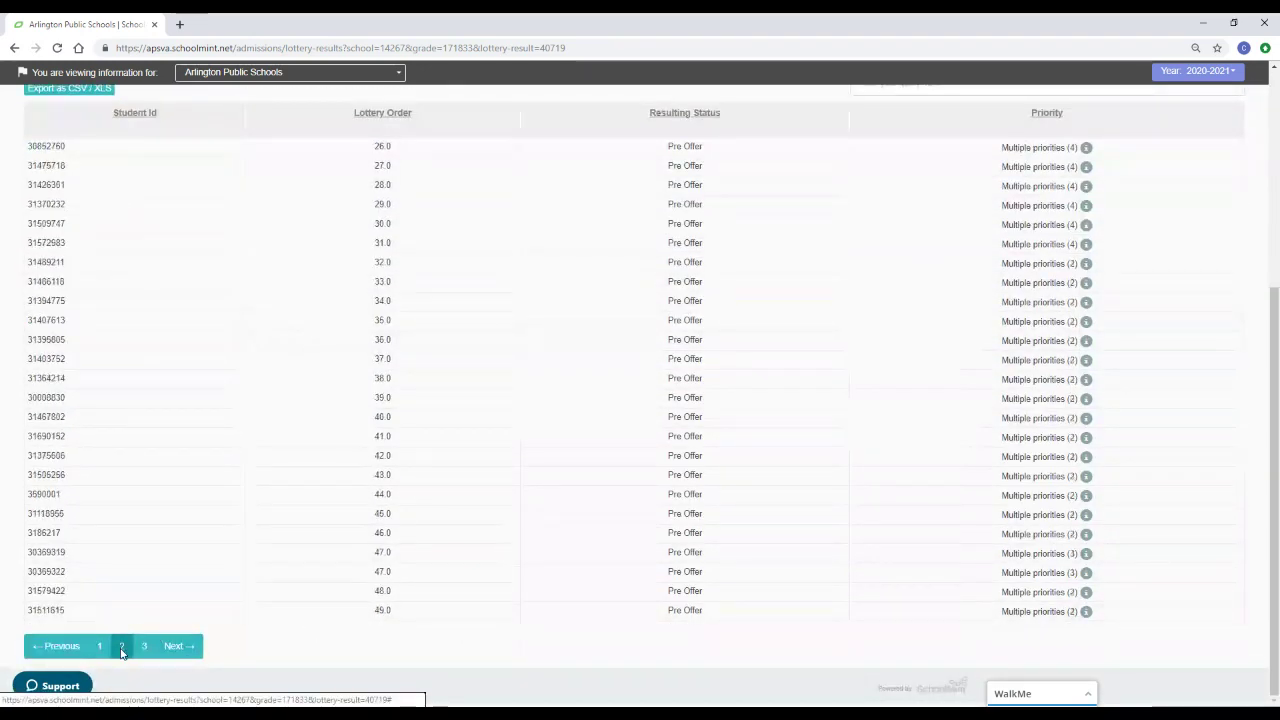
{"action": "left_click", "coordinate": [146, 648]}
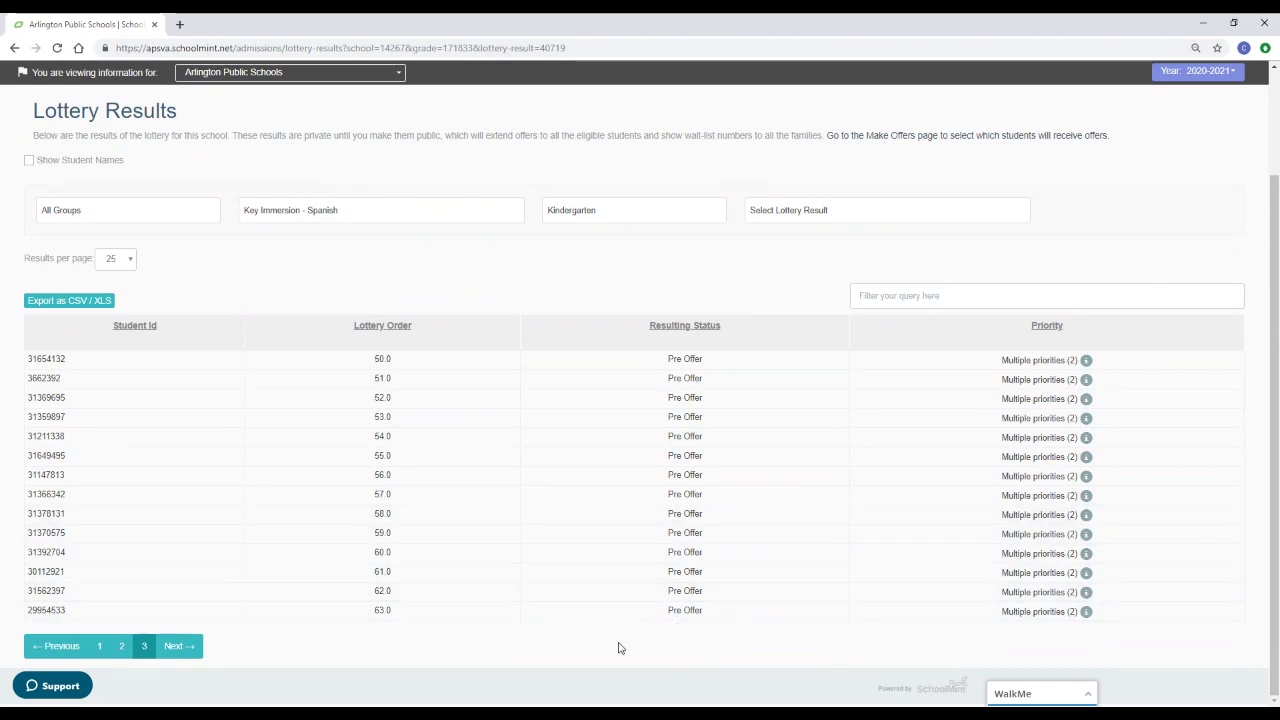
{"action": "left_click", "coordinate": [15, 48]}
Step: Filter the Lottery Dashboard to Key Immersion - Spanish again and run its grade 1 lottery, confirming the run
{"action": "left_click", "coordinate": [412, 296]}
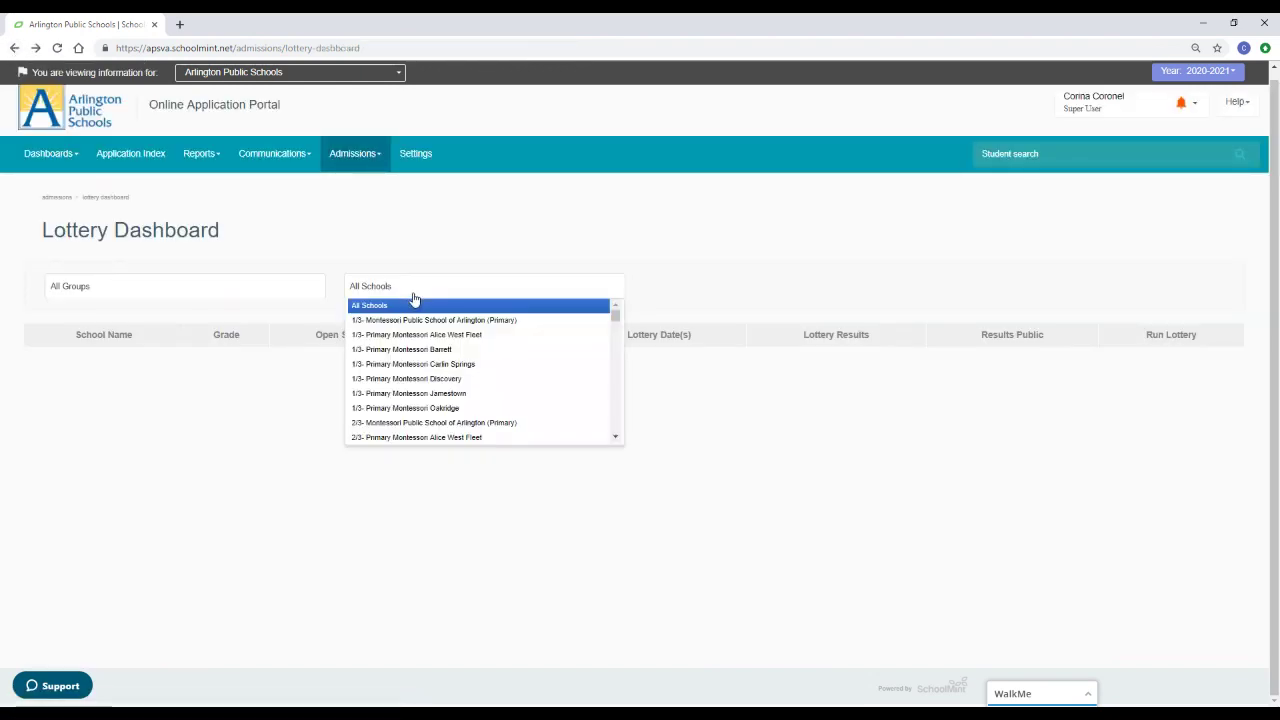
{"action": "scroll", "coordinate": [416, 352], "scroll_direction": "down", "scroll_amount": 4}
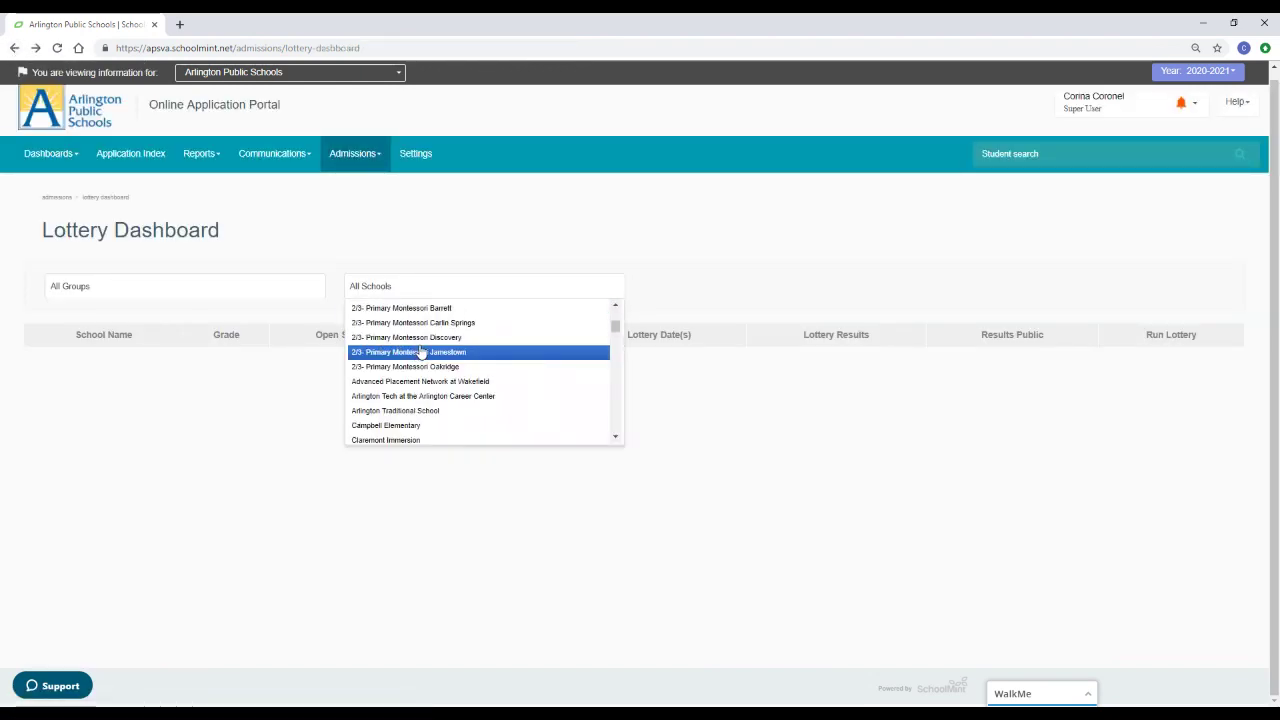
{"action": "scroll", "coordinate": [420, 352], "scroll_direction": "down", "scroll_amount": 6}
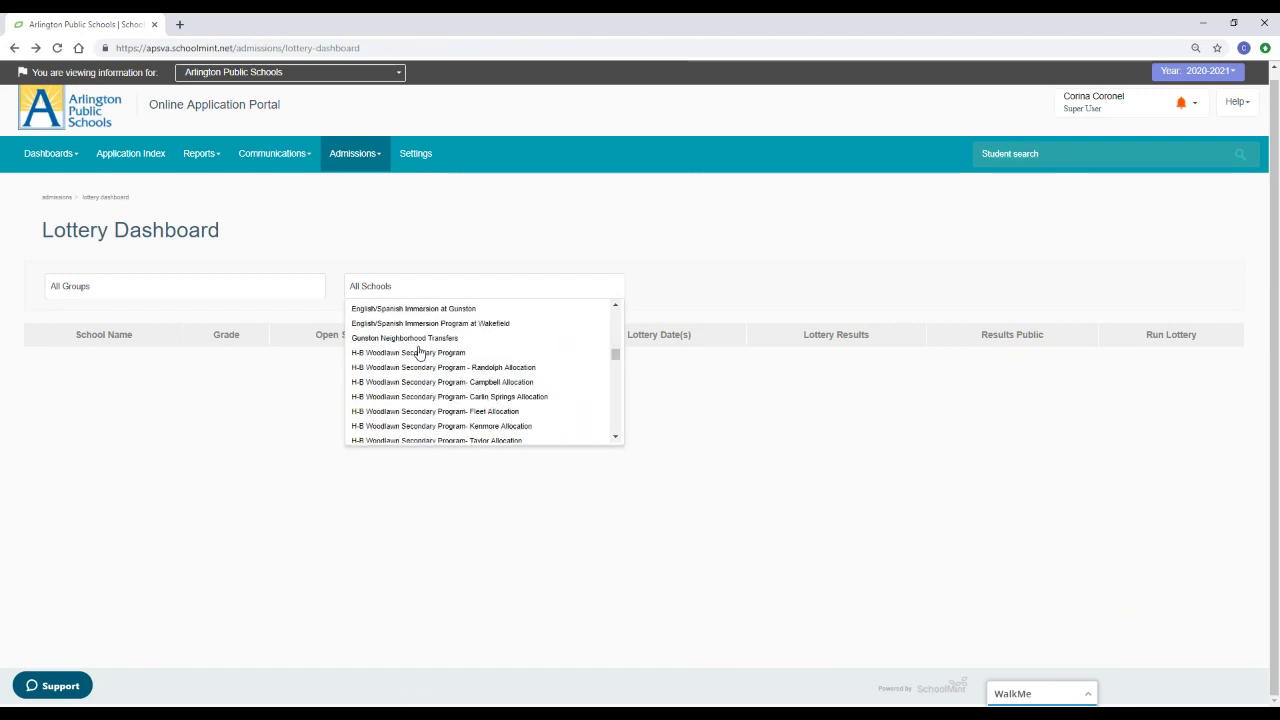
{"action": "scroll", "coordinate": [414, 368], "scroll_direction": "down", "scroll_amount": 5}
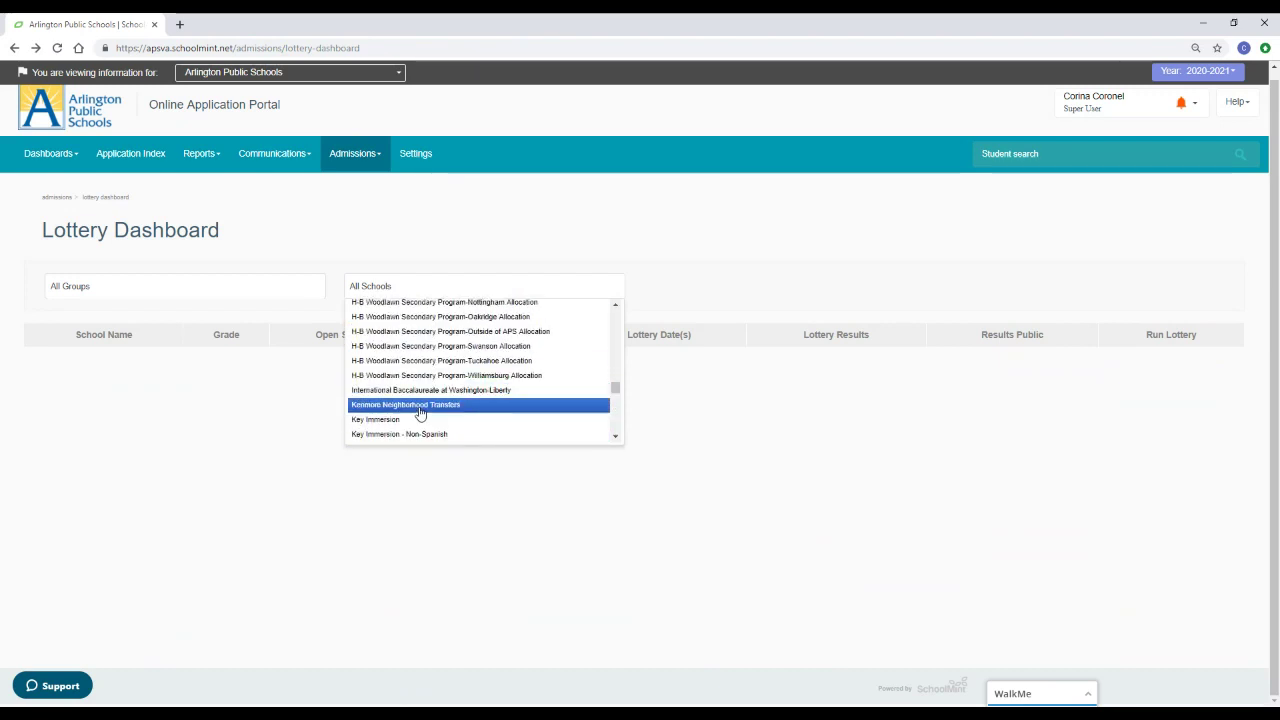
{"action": "scroll", "coordinate": [420, 413], "scroll_direction": "down", "scroll_amount": 2}
{"action": "left_click", "coordinate": [391, 377]}
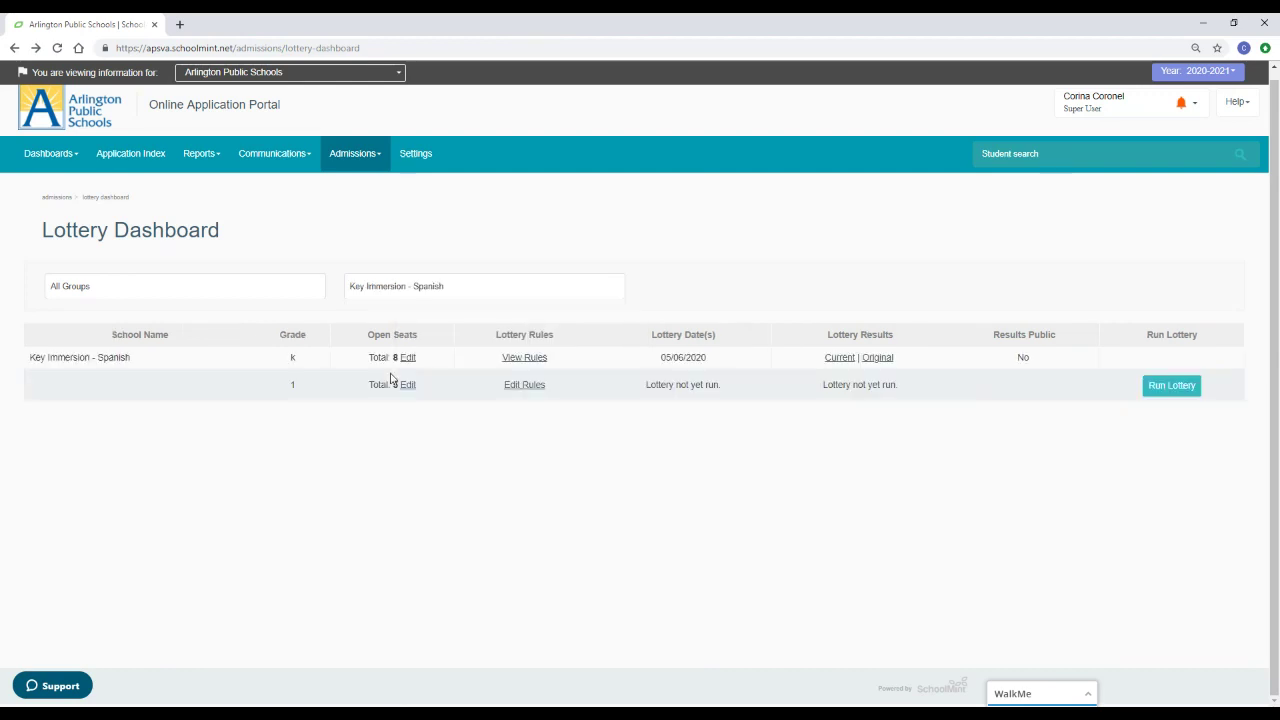
{"action": "left_click", "coordinate": [1178, 387]}
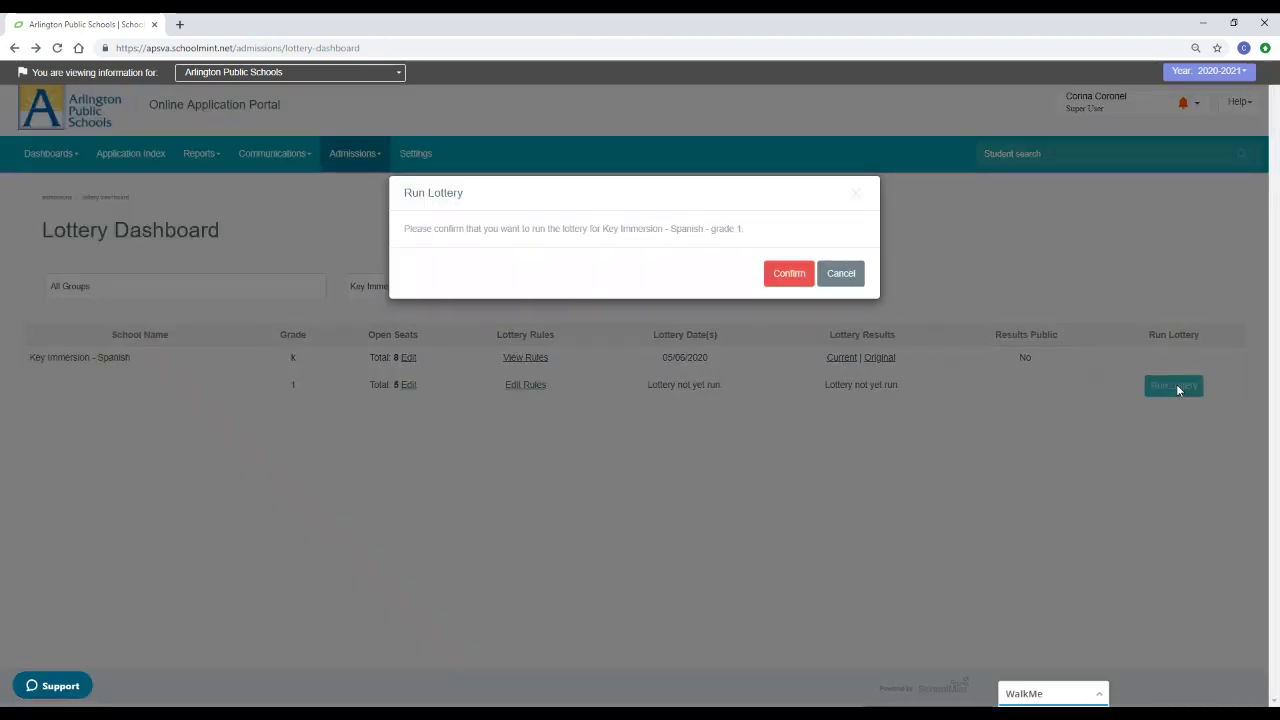
{"action": "left_click", "coordinate": [788, 275]}
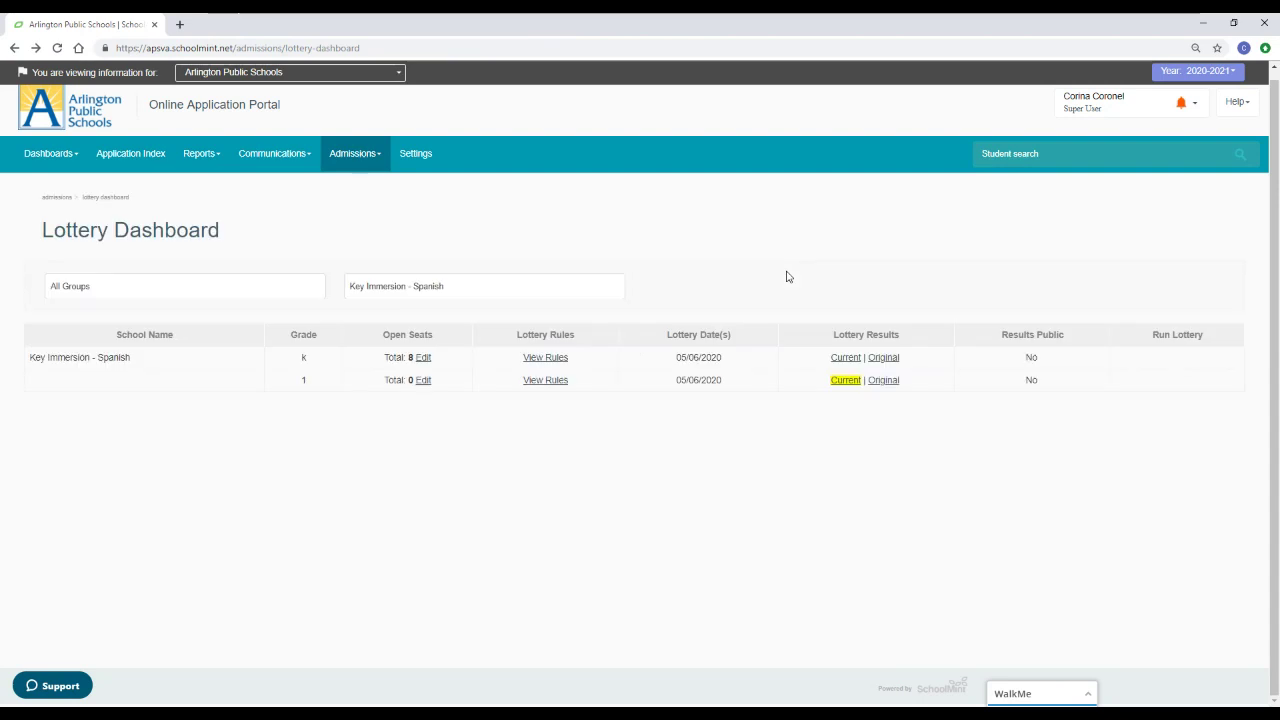
Step: Open Key Immersion - Spanish's current first-grade lottery results, review the lottery order and resulting statuses, and return to the Lottery Dashboard
{"action": "left_click", "coordinate": [846, 384]}
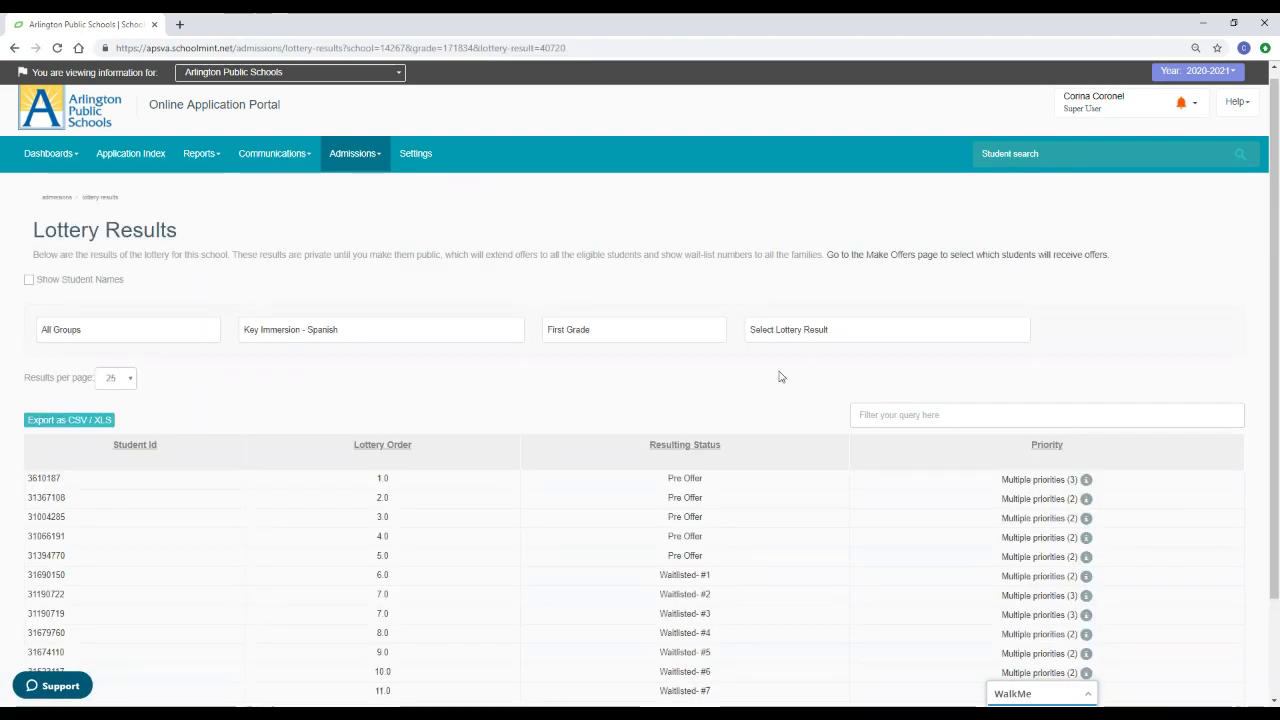
{"action": "scroll", "coordinate": [781, 376], "scroll_direction": "down", "scroll_amount": 2}
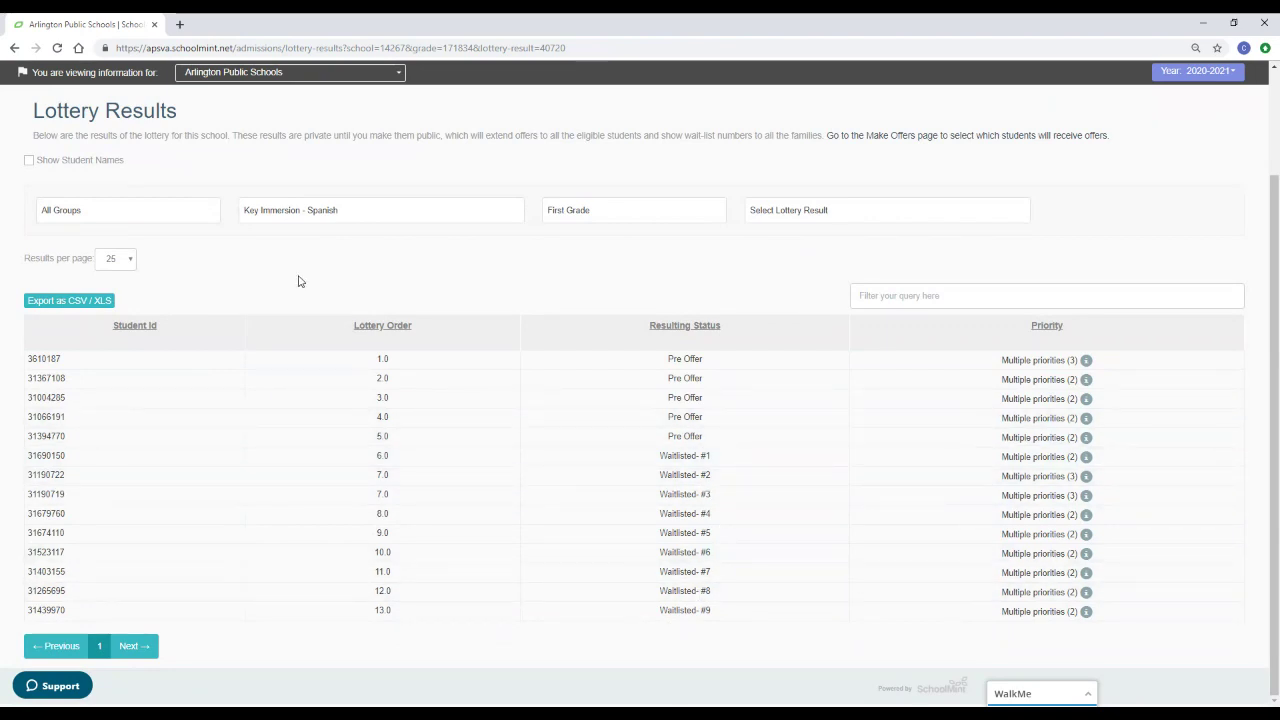
{"action": "left_click", "coordinate": [14, 48]}
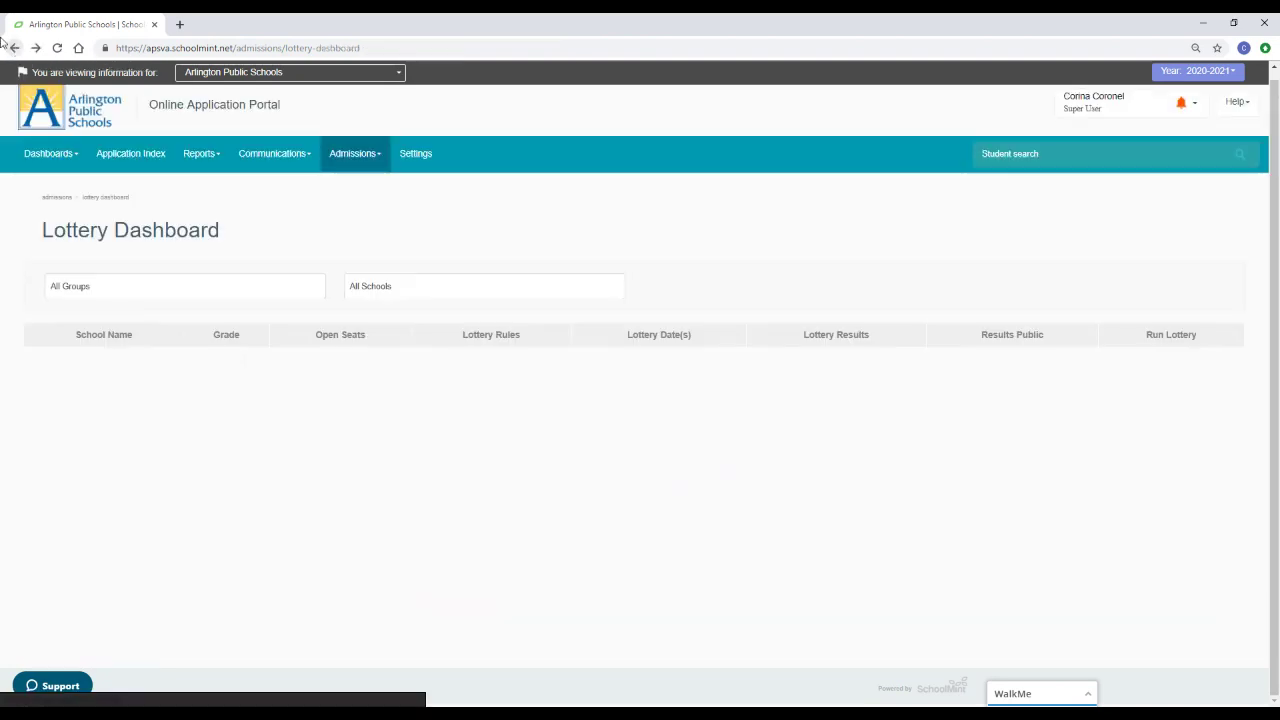
Step: Filter the Lottery Dashboard to Key Immersion - Non-Spanish and run its kindergarten lottery, confirming the run
{"action": "left_click", "coordinate": [440, 289]}
{"action": "scroll", "coordinate": [468, 336], "scroll_direction": "down", "scroll_amount": 10}
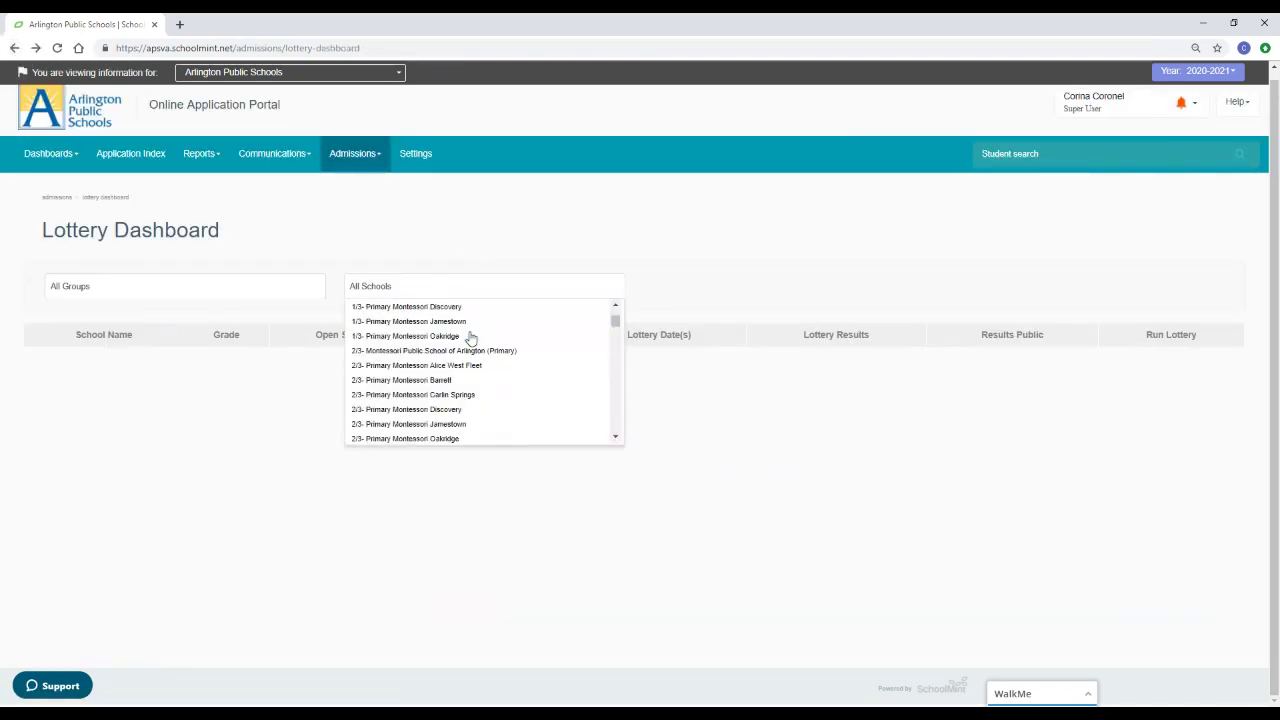
{"action": "scroll", "coordinate": [466, 343], "scroll_direction": "down", "scroll_amount": 10}
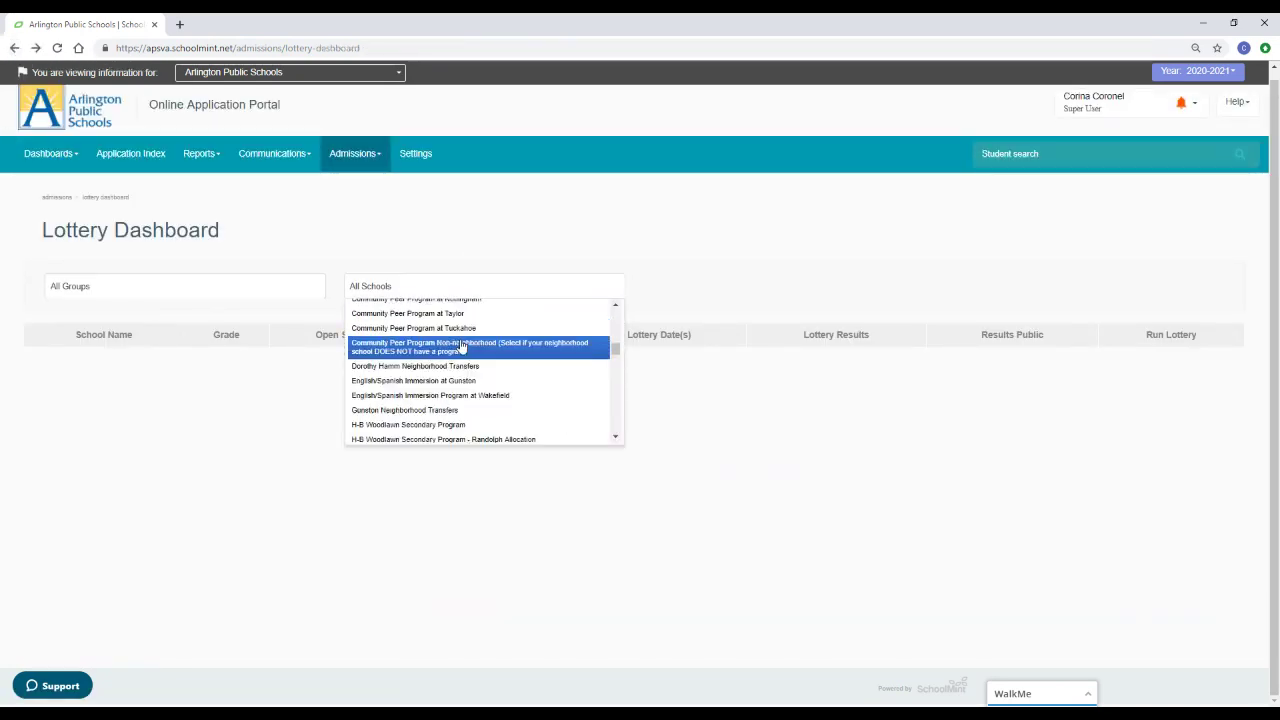
{"action": "scroll", "coordinate": [425, 390], "scroll_direction": "down", "scroll_amount": 5}
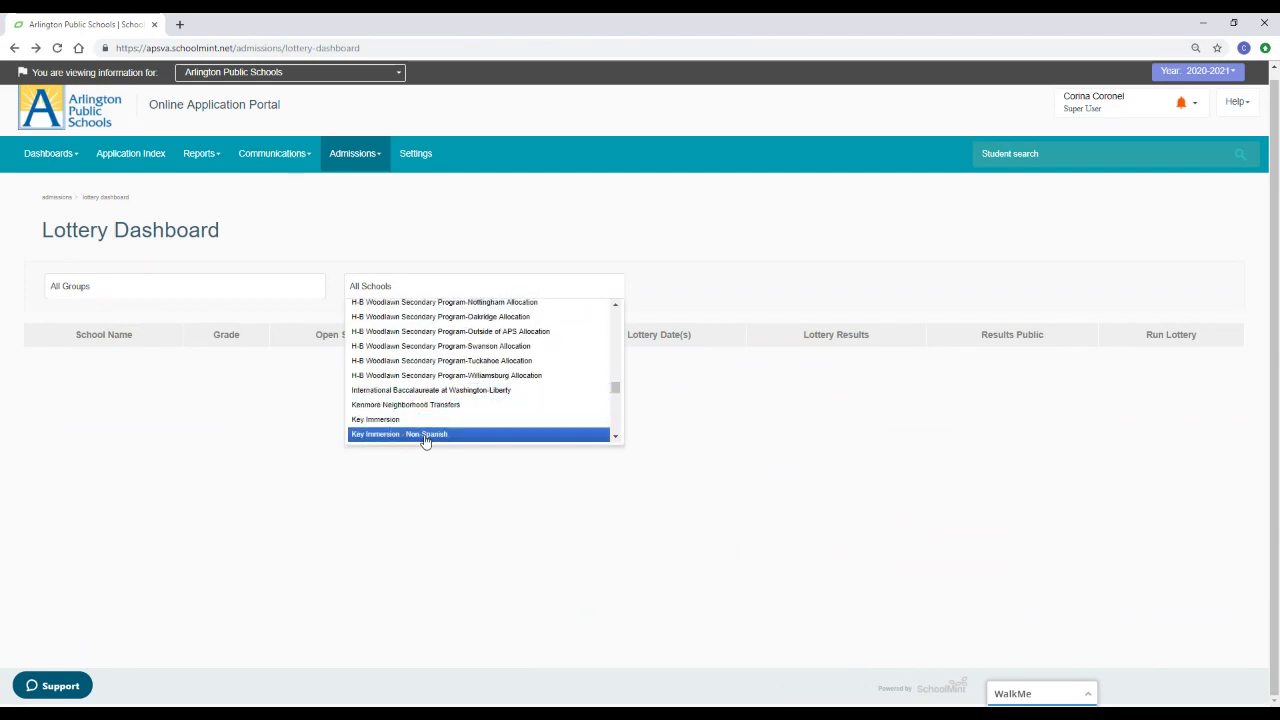
{"action": "left_click", "coordinate": [423, 436]}
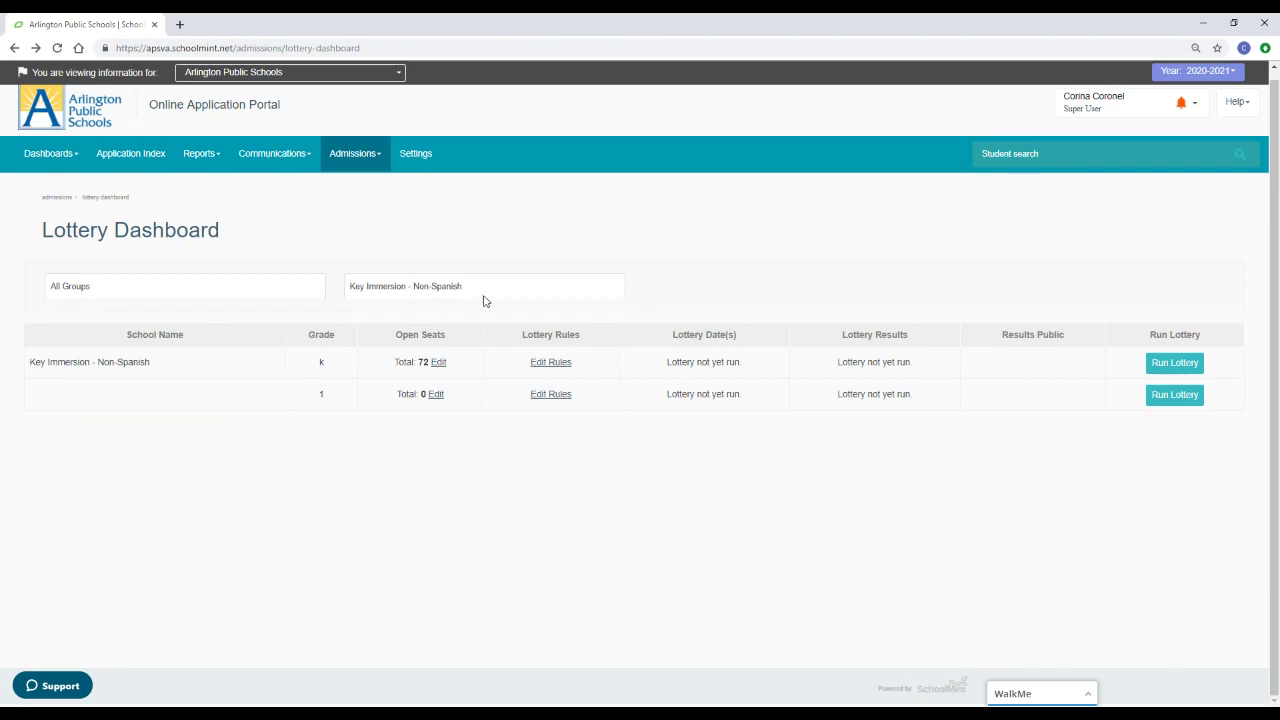
{"action": "left_click", "coordinate": [1174, 364]}
{"action": "left_click", "coordinate": [782, 277]}
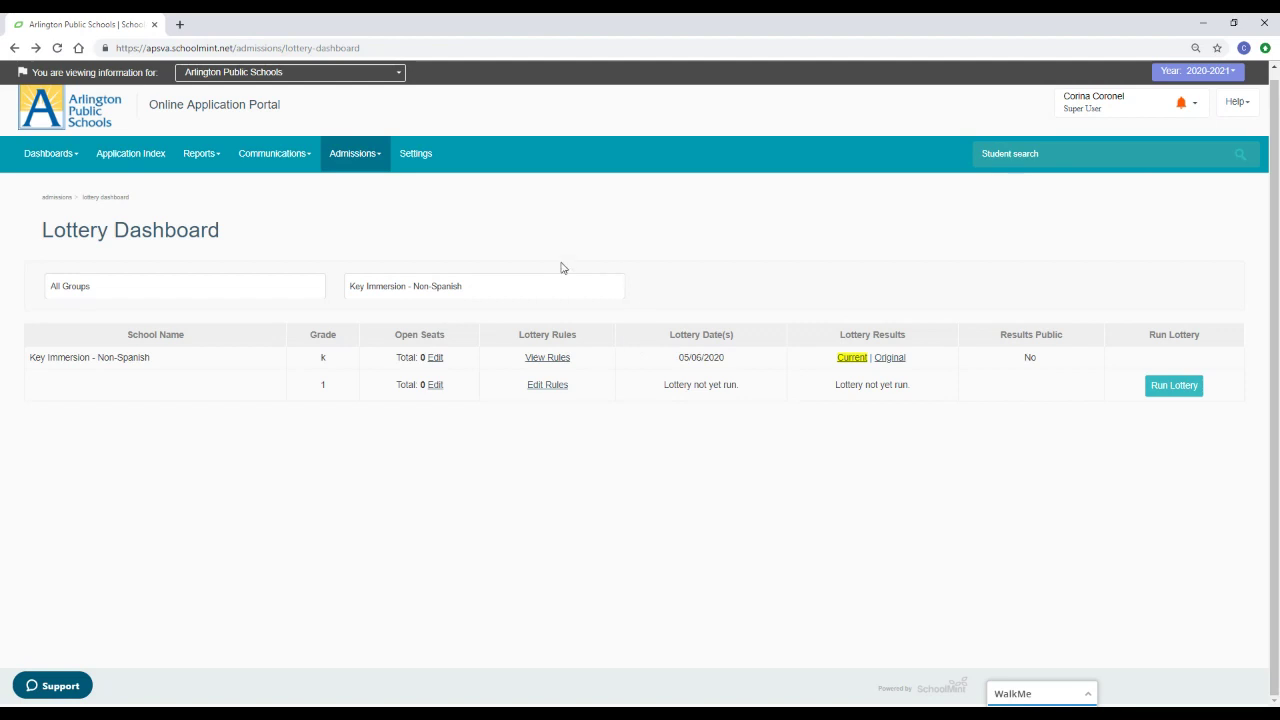
Step: Open Key Immersion - Non-Spanish's current kindergarten lottery results, review all four pages of statuses, and return to the Lottery Dashboard
{"action": "left_click", "coordinate": [857, 358]}
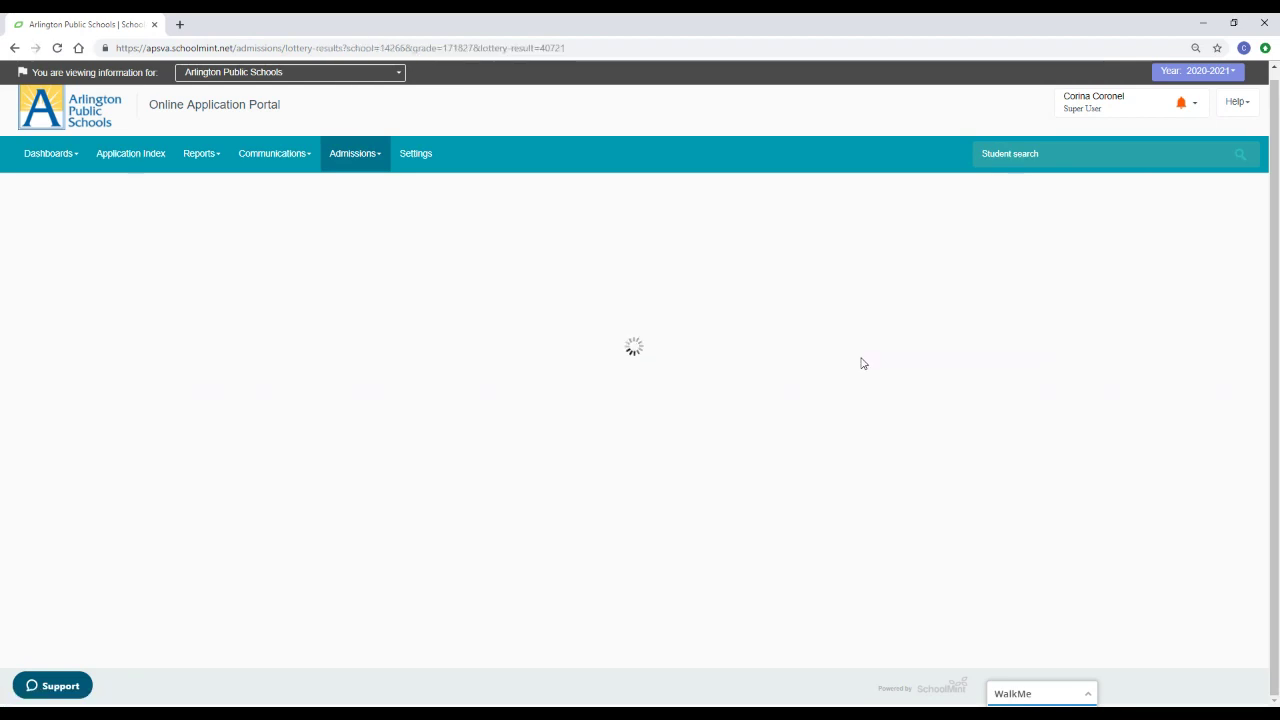
{"action": "scroll", "coordinate": [720, 449], "scroll_direction": "down", "scroll_amount": 4}
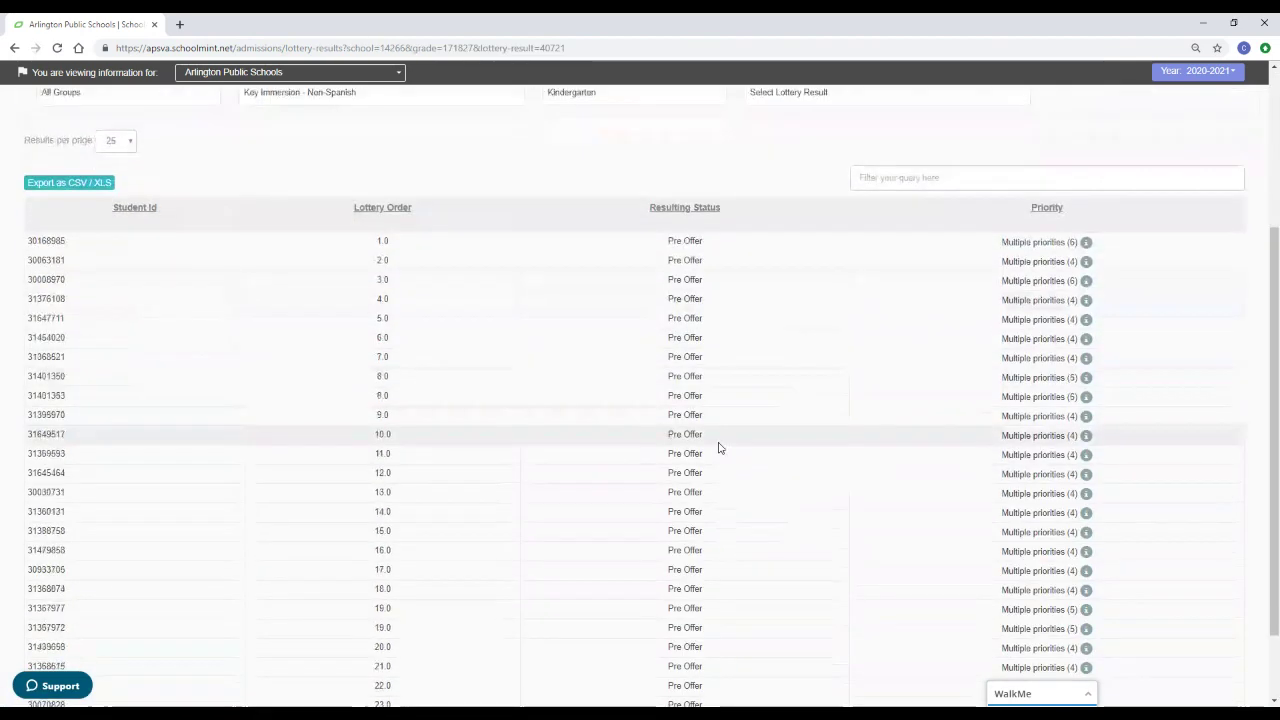
{"action": "left_click", "coordinate": [122, 646]}
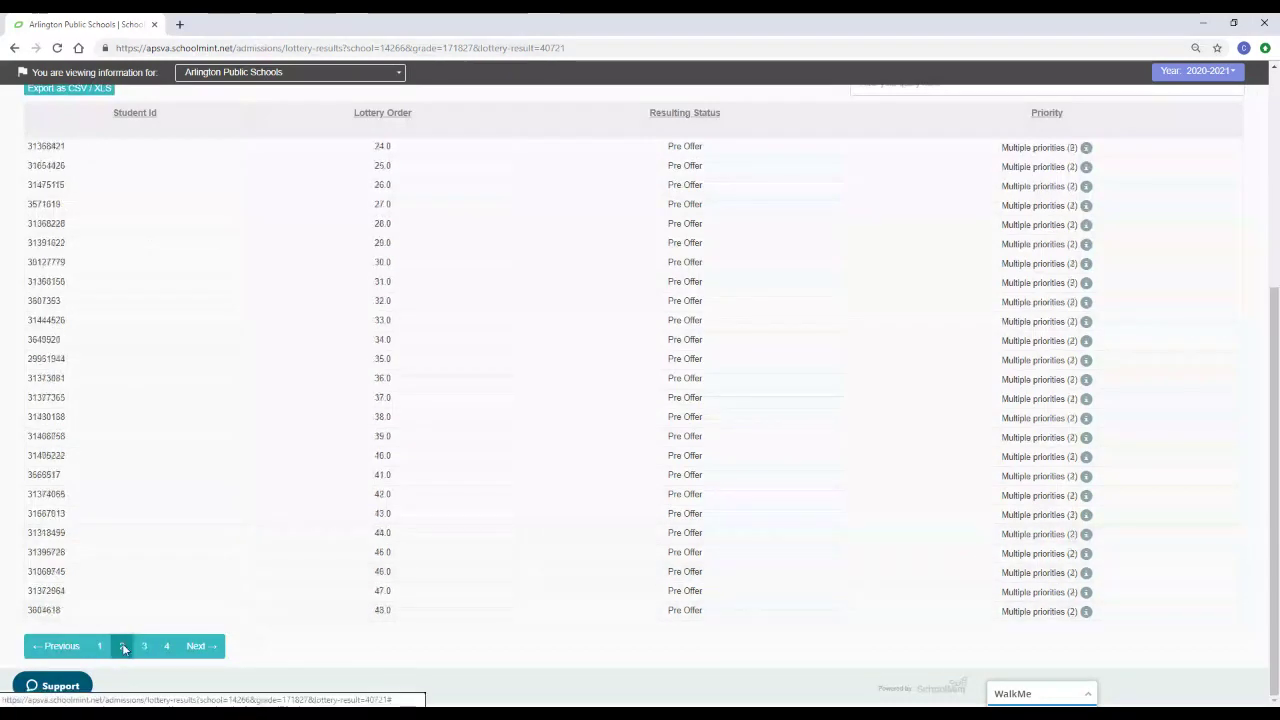
{"action": "left_click", "coordinate": [144, 646]}
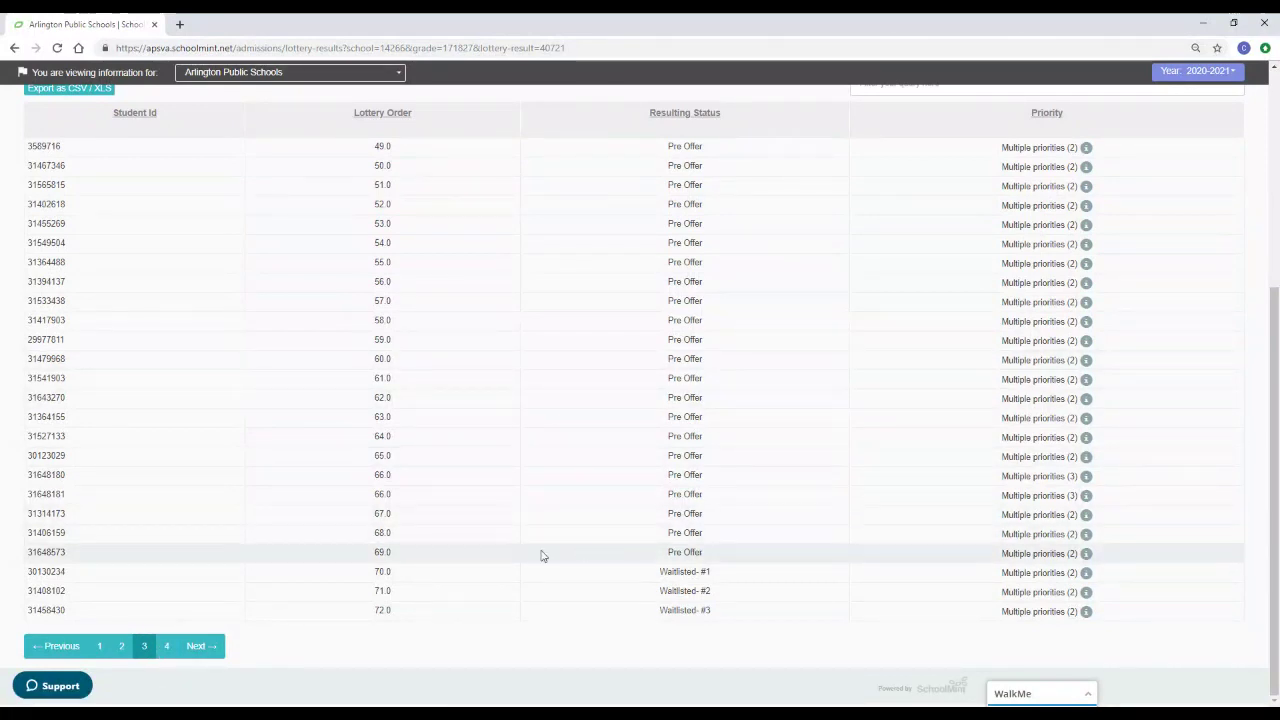
{"action": "left_click", "coordinate": [169, 647]}
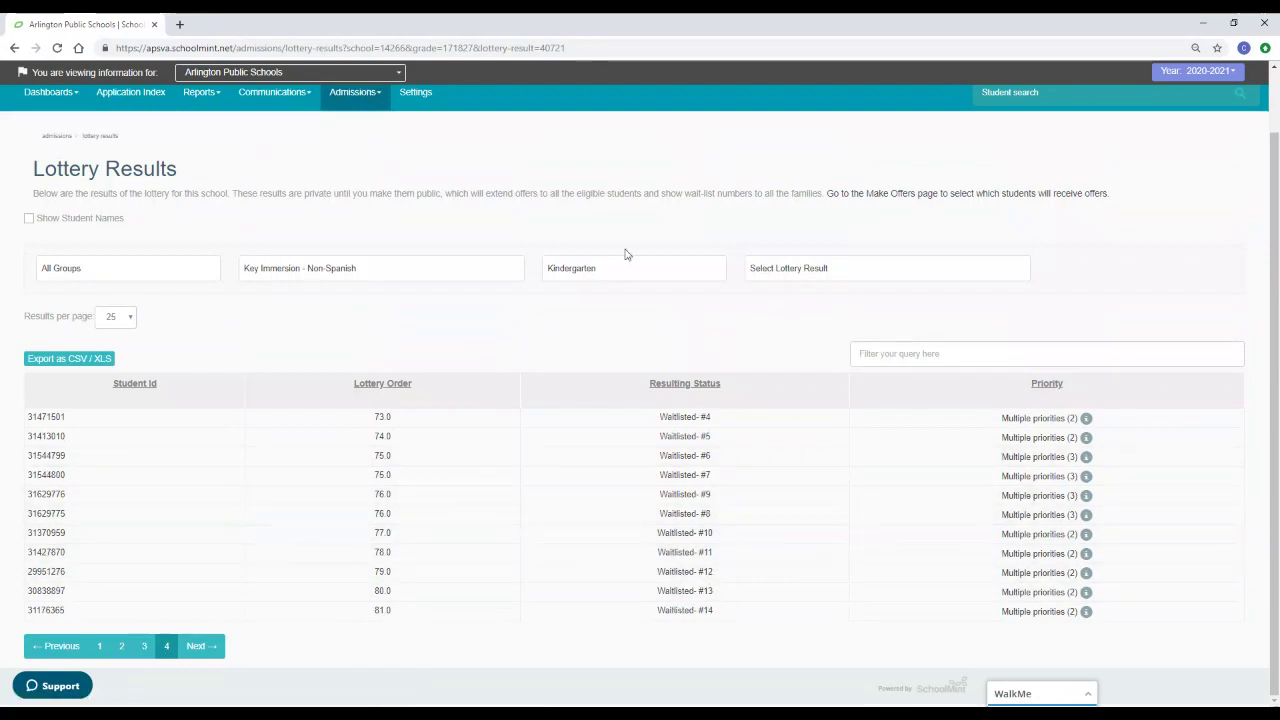
{"action": "left_click", "coordinate": [353, 92]}
{"action": "left_click", "coordinate": [24, 72]}
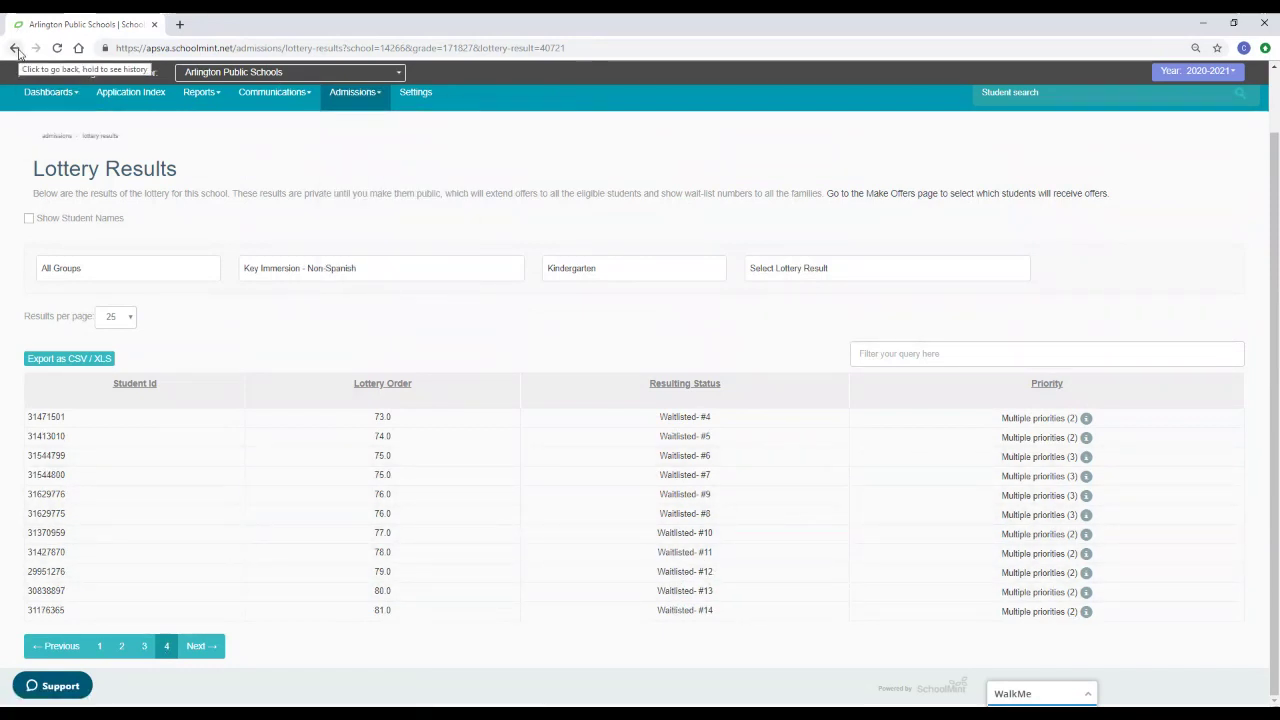
{"action": "left_click", "coordinate": [14, 48]}
Step: Filter the Lottery Dashboard to Key Immersion - Non-Spanish again and run its grade 1 lottery anyway, despite having no open seats
{"action": "left_click", "coordinate": [272, 153]}
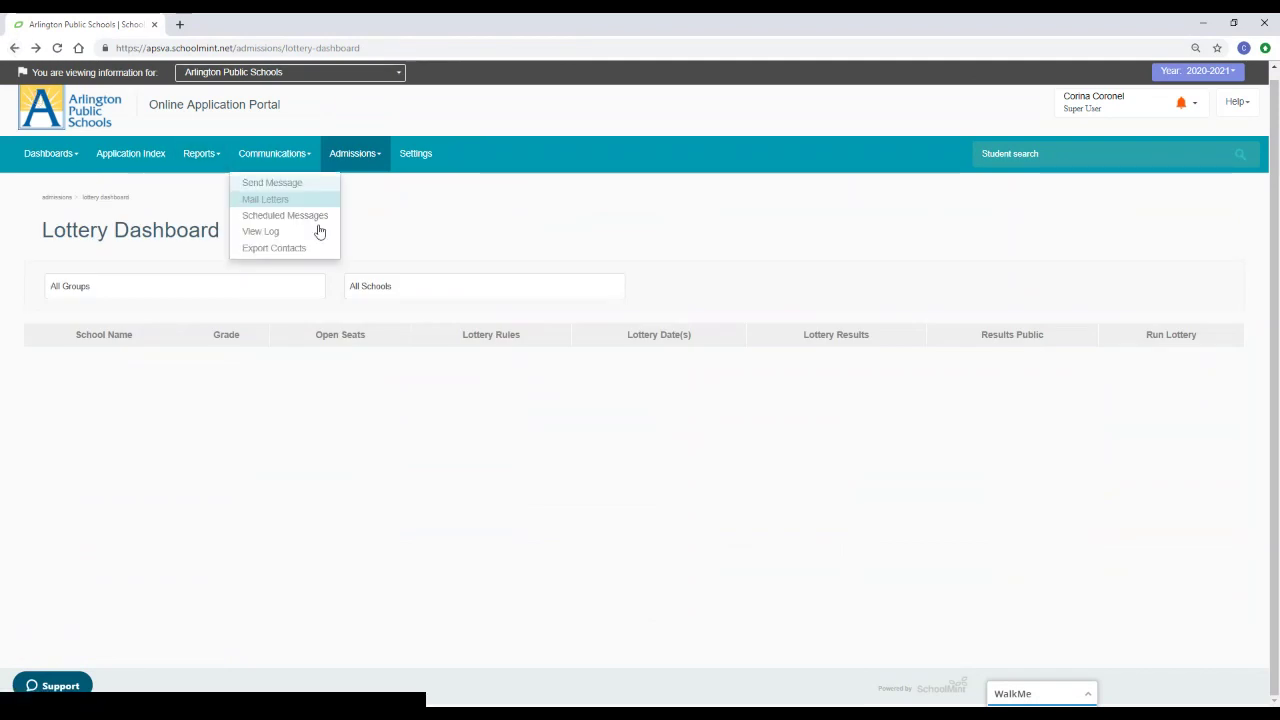
{"action": "left_click", "coordinate": [406, 290]}
{"action": "scroll", "coordinate": [430, 350], "scroll_direction": "down", "scroll_amount": 4}
{"action": "scroll", "coordinate": [441, 366], "scroll_direction": "down", "scroll_amount": 2}
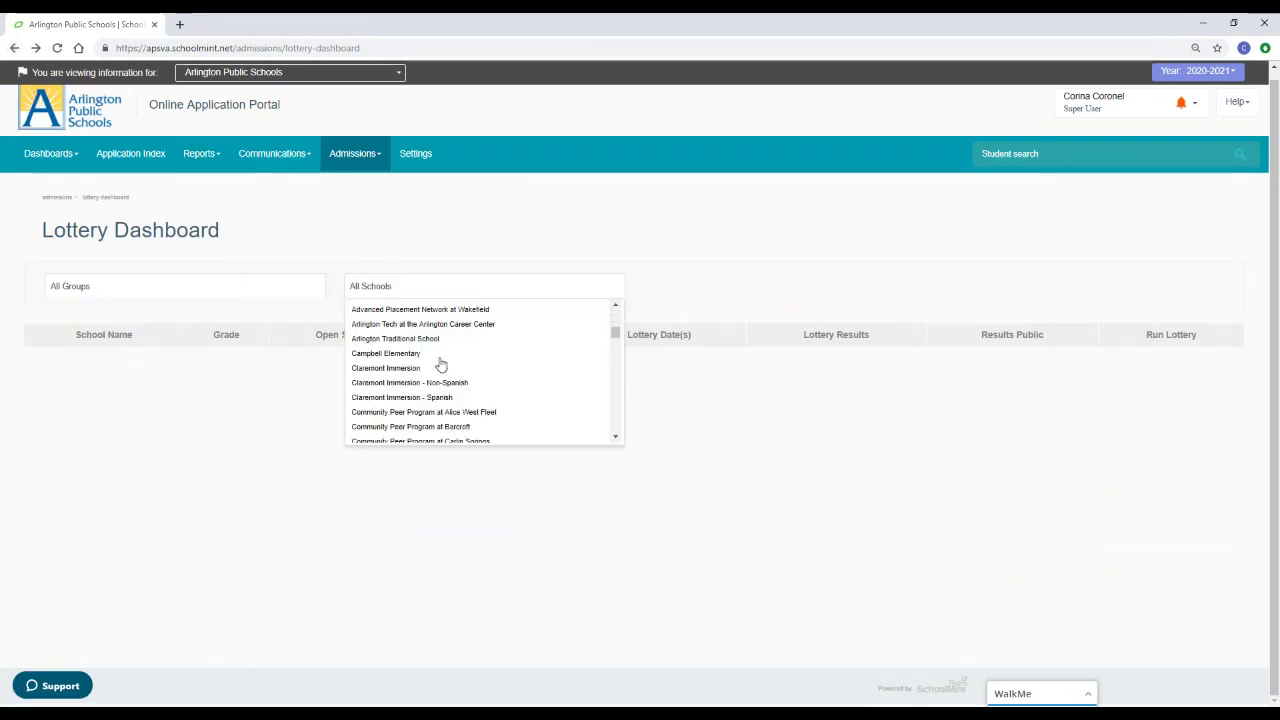
{"action": "scroll", "coordinate": [441, 366], "scroll_direction": "down", "scroll_amount": 10}
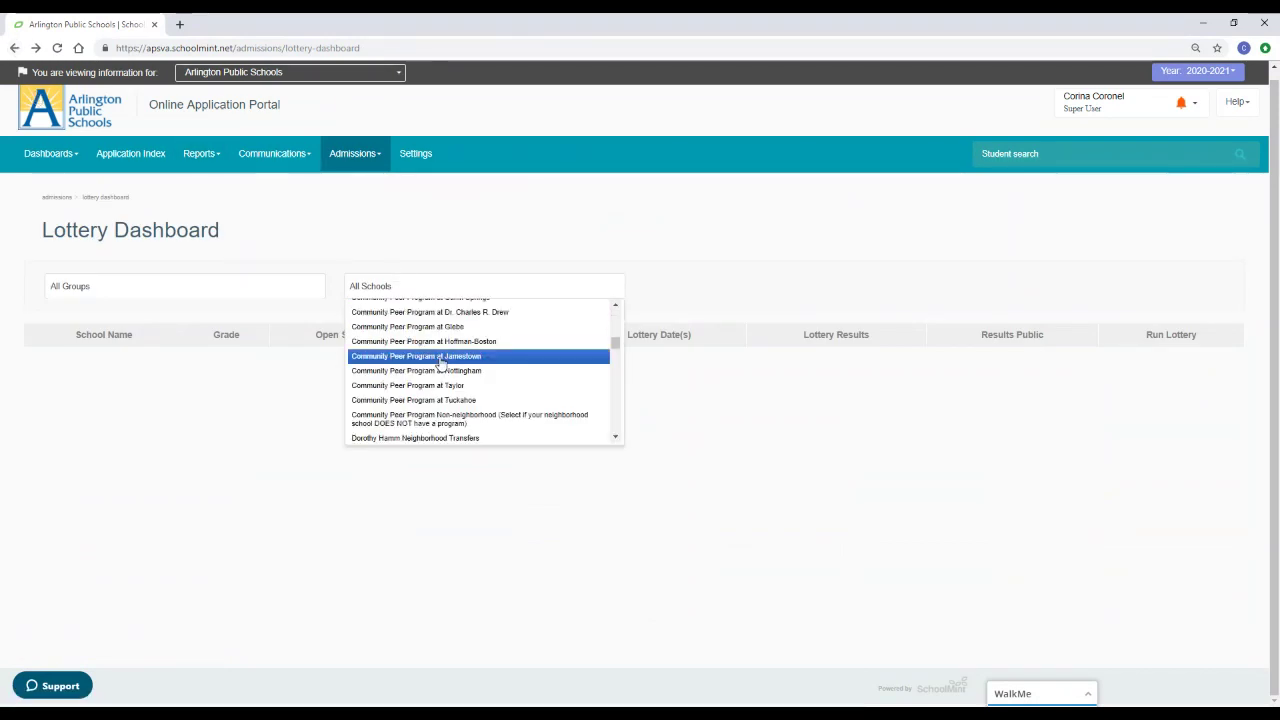
{"action": "scroll", "coordinate": [441, 366], "scroll_direction": "down", "scroll_amount": 7}
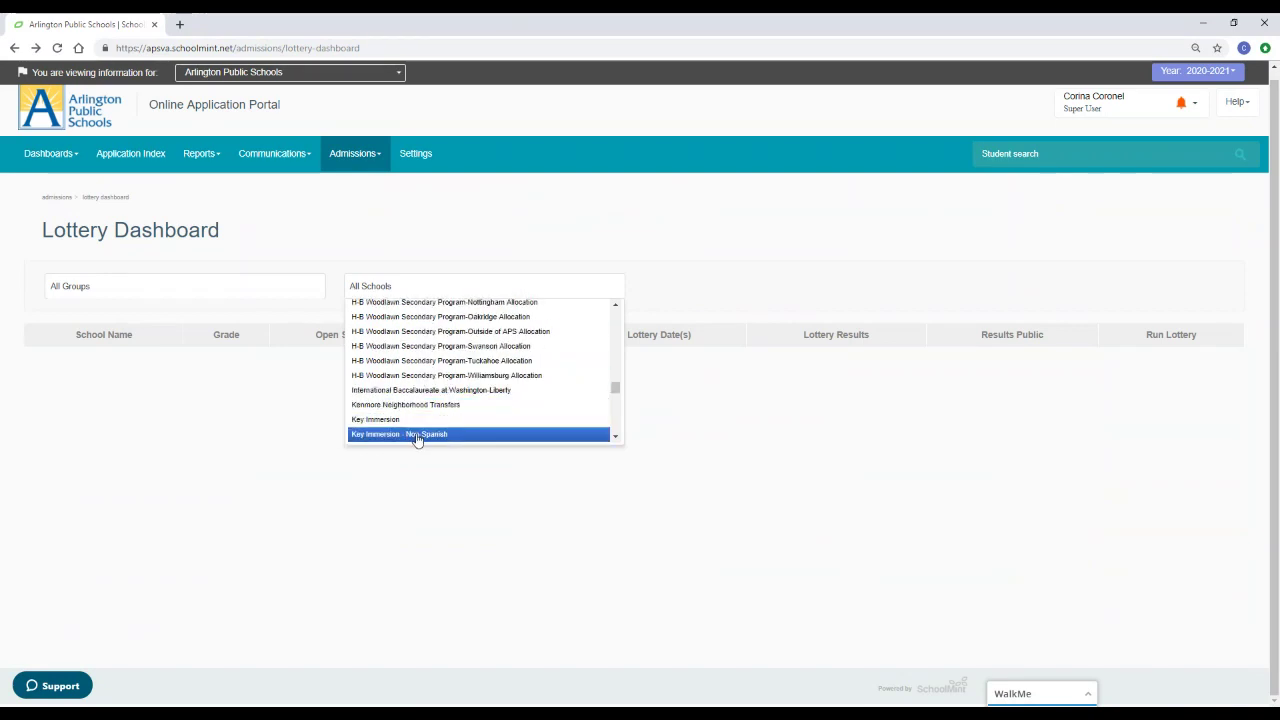
{"action": "left_click", "coordinate": [418, 437]}
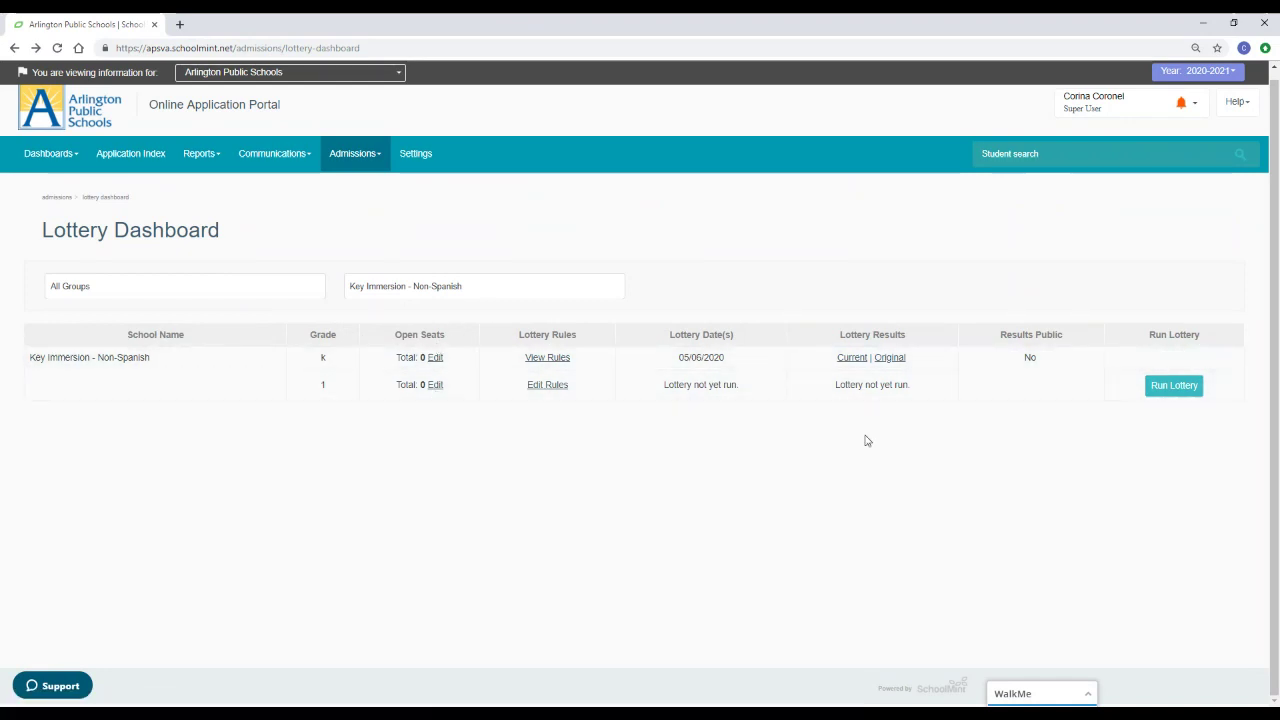
{"action": "left_click", "coordinate": [1174, 386]}
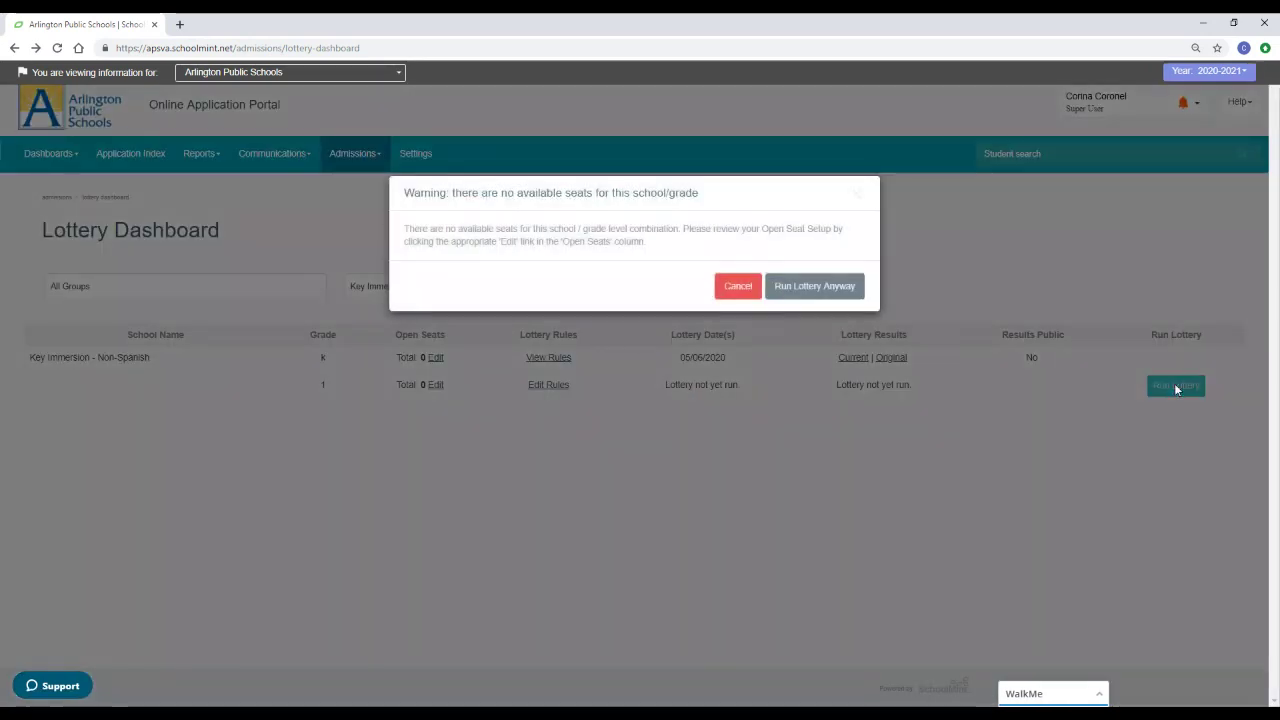
{"action": "left_click", "coordinate": [828, 290]}
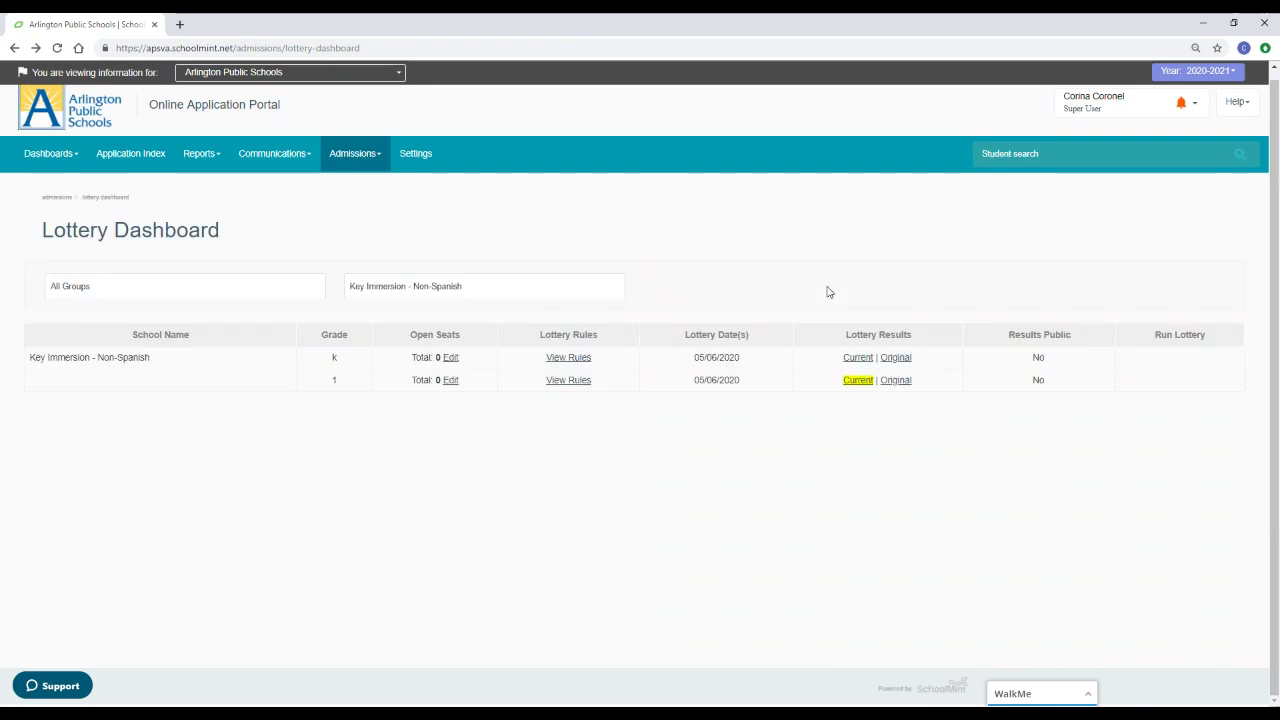
Step: Open Key Immersion - Non-Spanish's current first-grade lottery results, review the lottery order and resulting statuses, and return to the Lottery Dashboard
{"action": "left_click", "coordinate": [857, 380]}
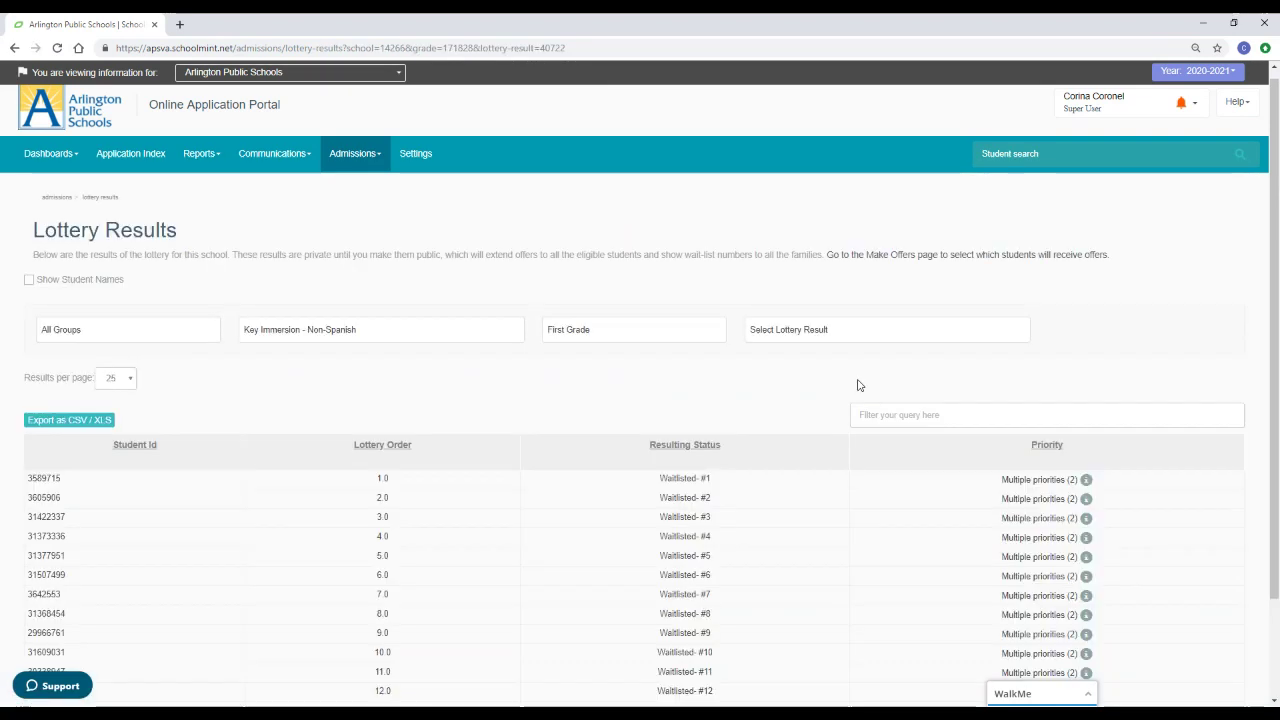
{"action": "scroll", "coordinate": [700, 390], "scroll_direction": "down", "scroll_amount": 2}
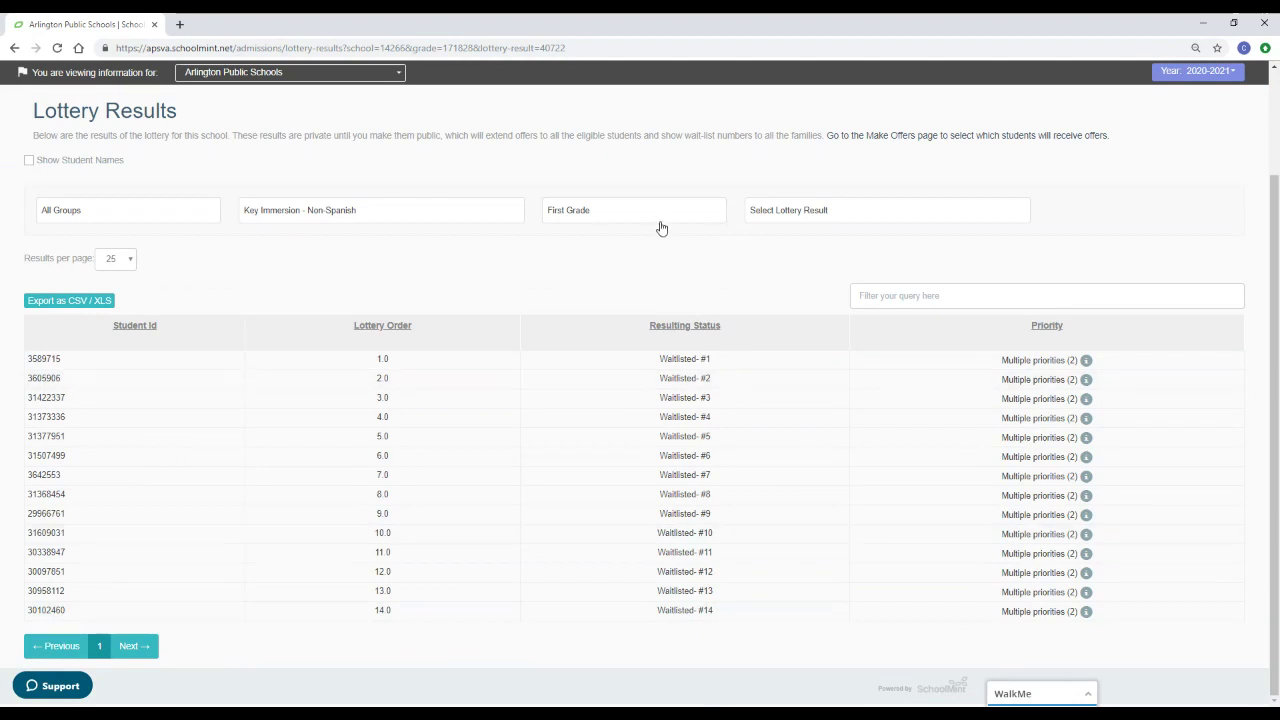
{"action": "left_click", "coordinate": [15, 50]}
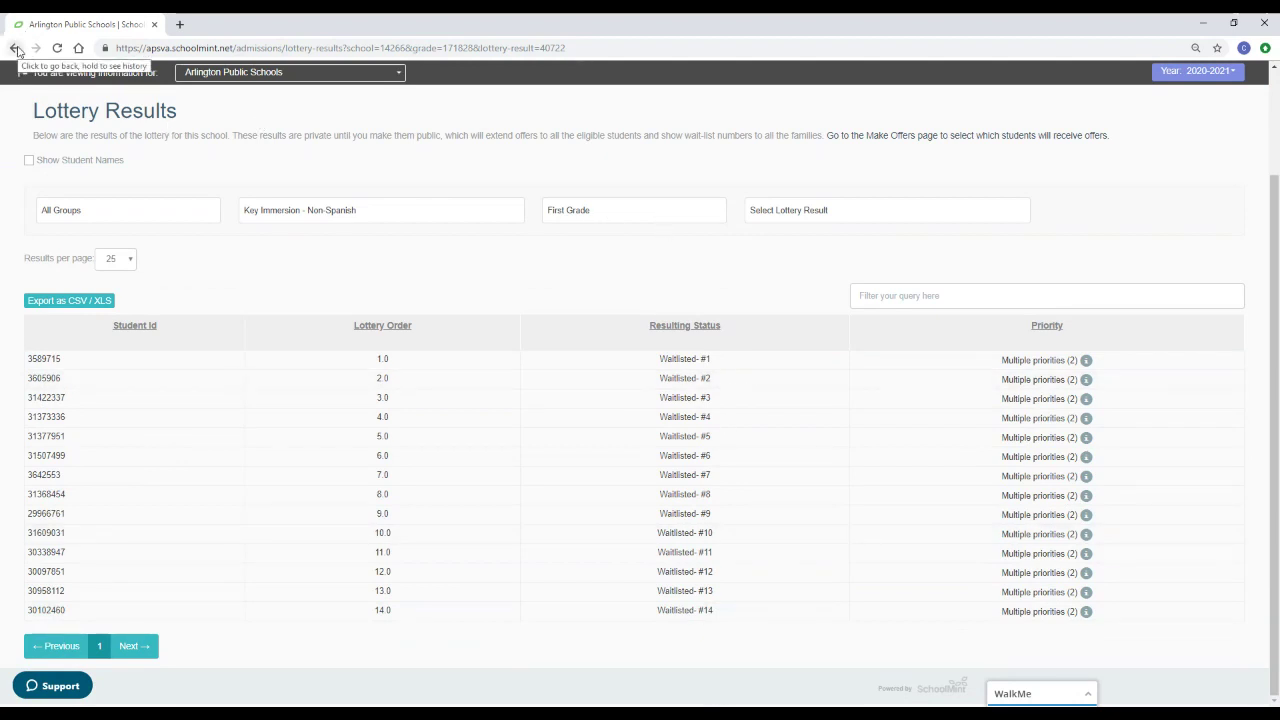
Step: Filter the Lottery Dashboard to Montessori Public School Of Arlington and run its grade 1 lottery anyway, despite having no open seats
{"action": "left_click", "coordinate": [398, 291]}
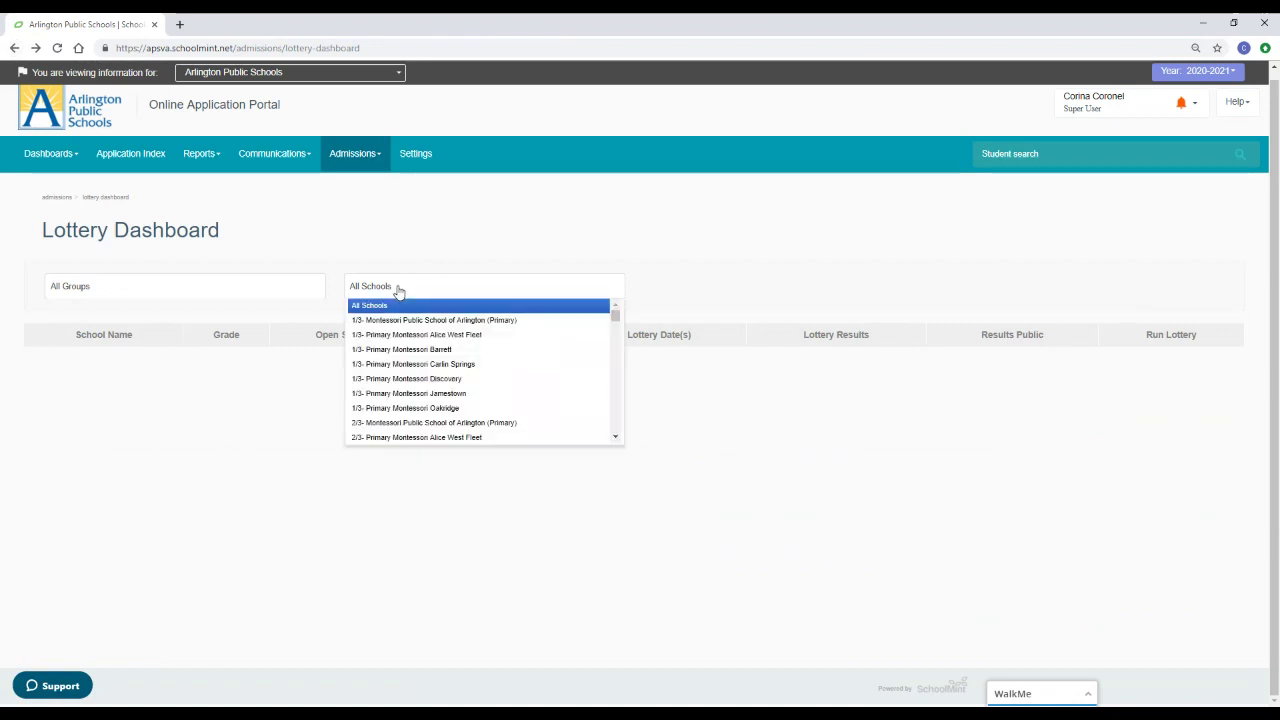
{"action": "scroll", "coordinate": [435, 370], "scroll_direction": "down", "scroll_amount": 2}
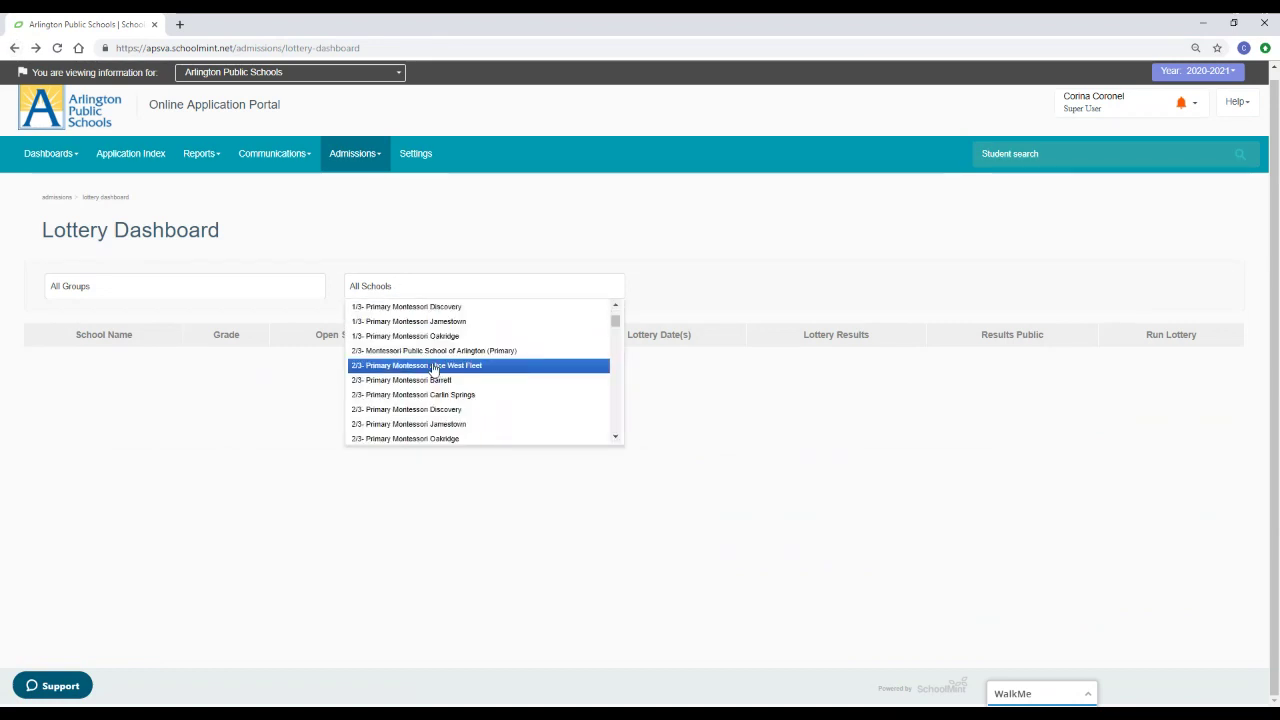
{"action": "scroll", "coordinate": [434, 369], "scroll_direction": "down", "scroll_amount": 2}
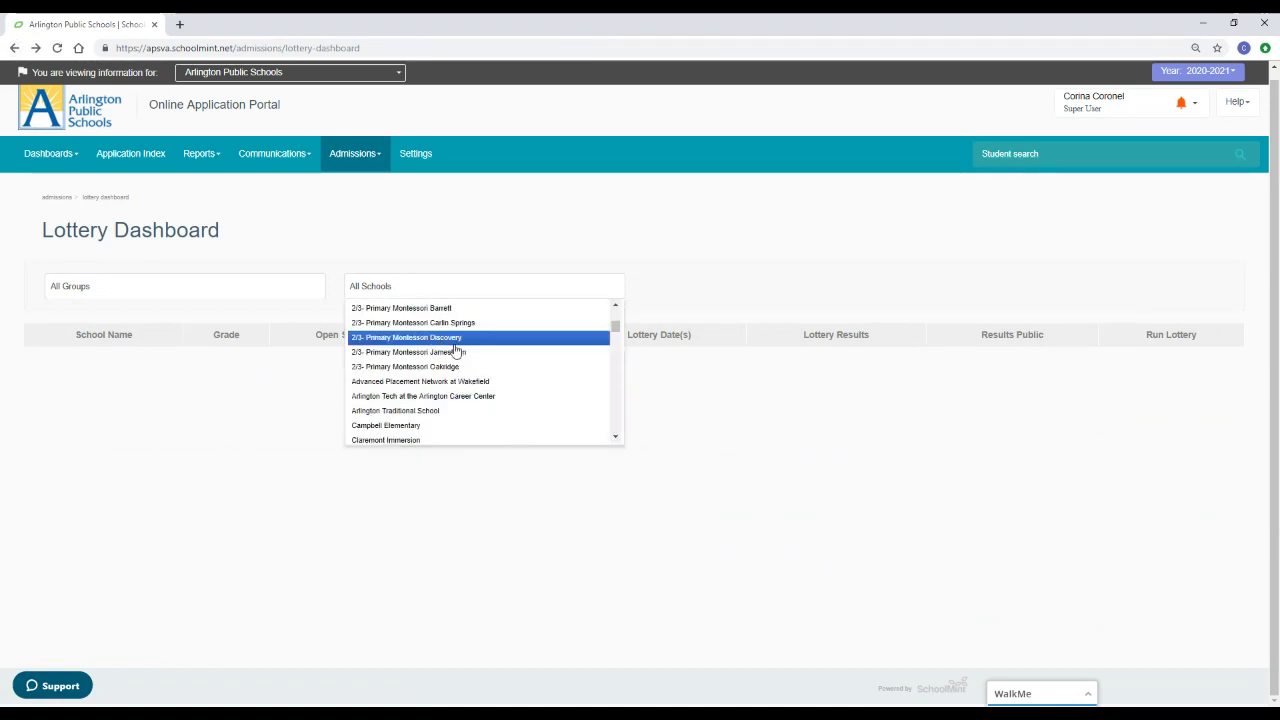
{"action": "scroll", "coordinate": [466, 340], "scroll_direction": "down", "scroll_amount": 2}
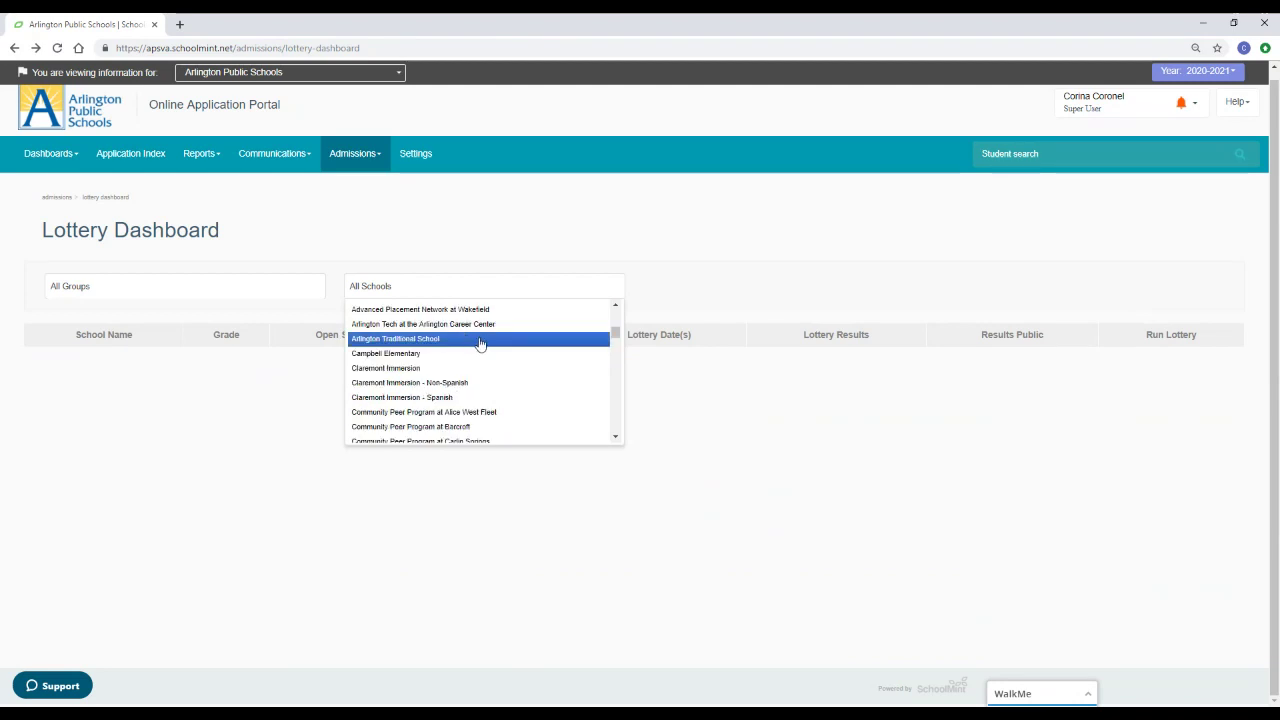
{"action": "scroll", "coordinate": [480, 326], "scroll_direction": "down", "scroll_amount": 4}
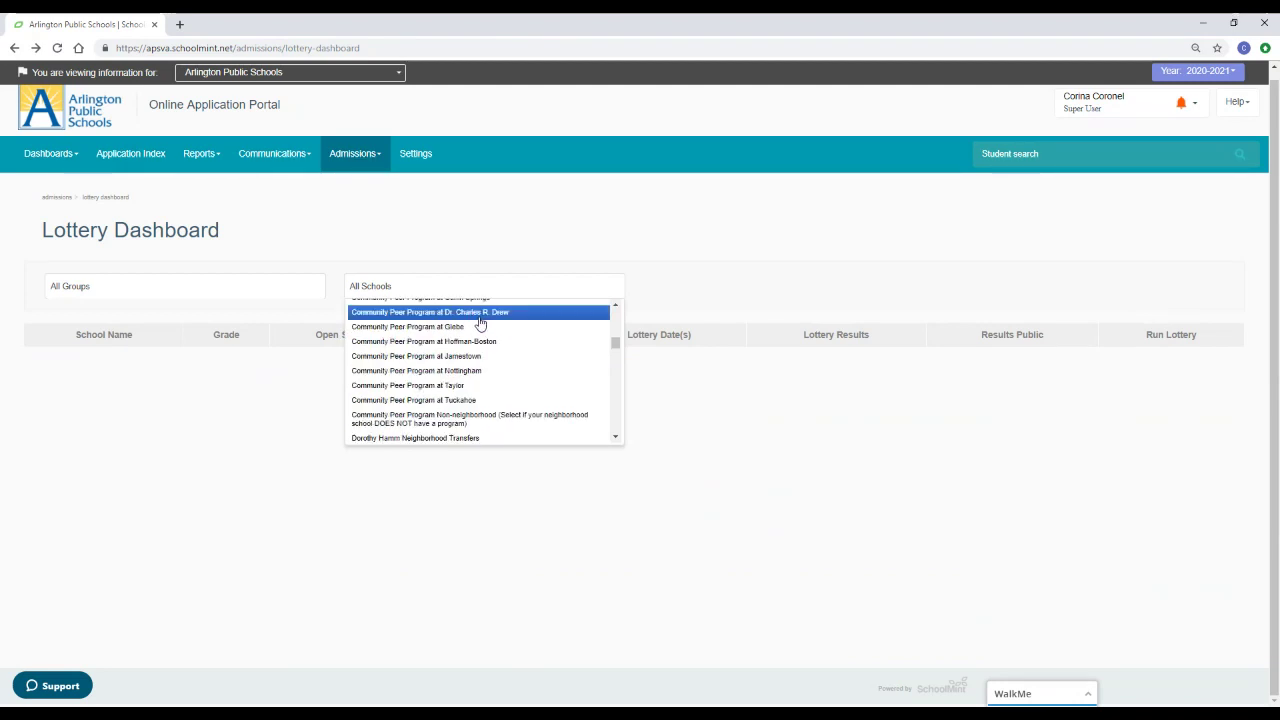
{"action": "scroll", "coordinate": [480, 324], "scroll_direction": "down", "scroll_amount": 2}
{"action": "scroll", "coordinate": [480, 323], "scroll_direction": "down", "scroll_amount": 2}
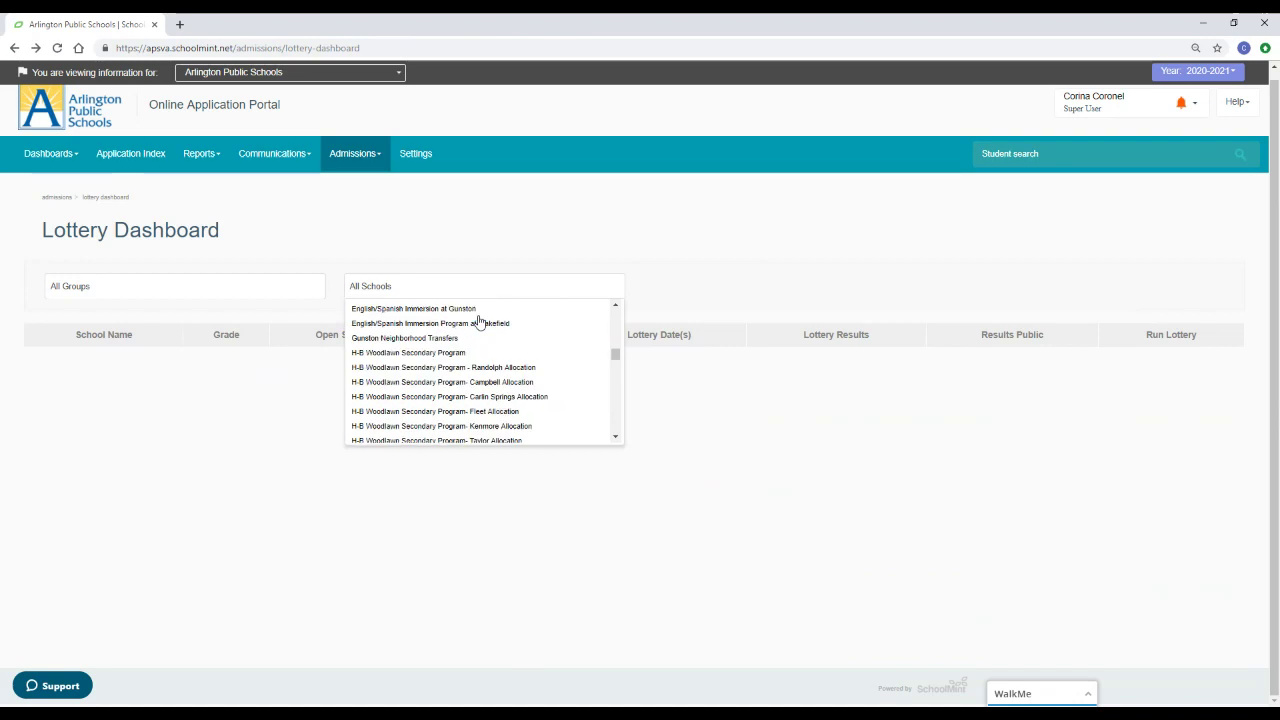
{"action": "scroll", "coordinate": [480, 320], "scroll_direction": "down", "scroll_amount": 2}
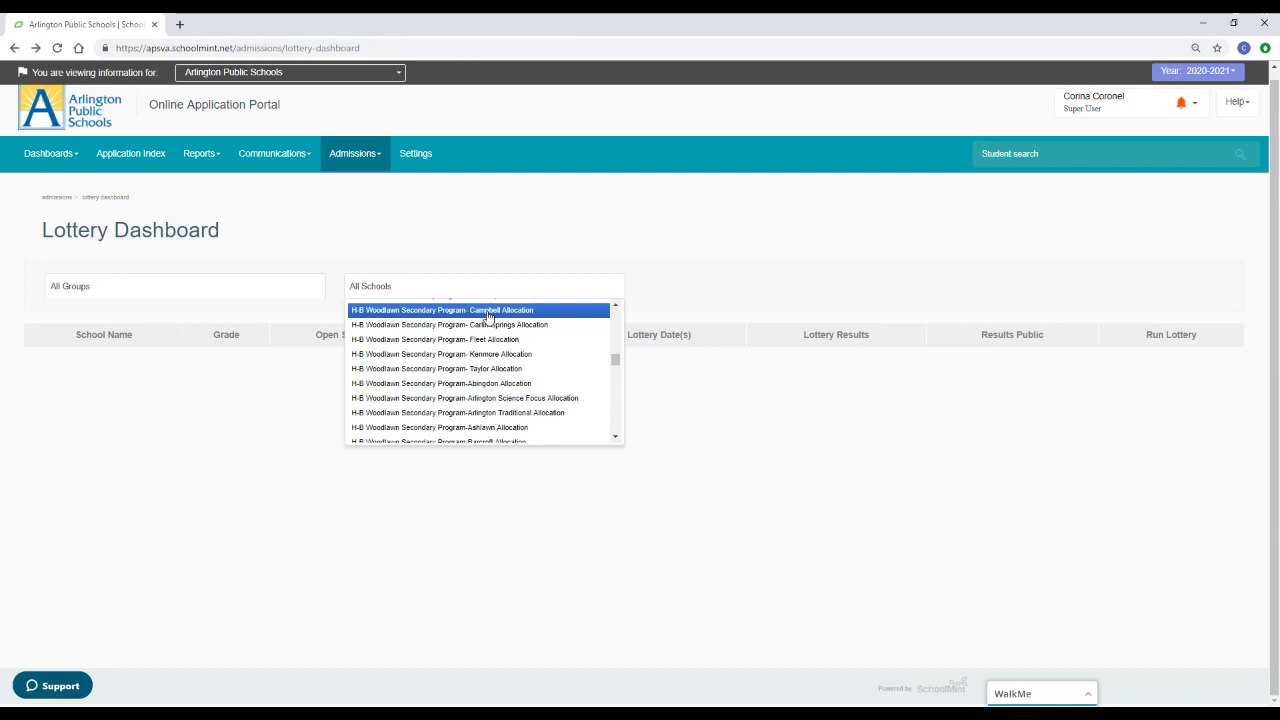
{"action": "scroll", "coordinate": [489, 326], "scroll_direction": "down", "scroll_amount": 8}
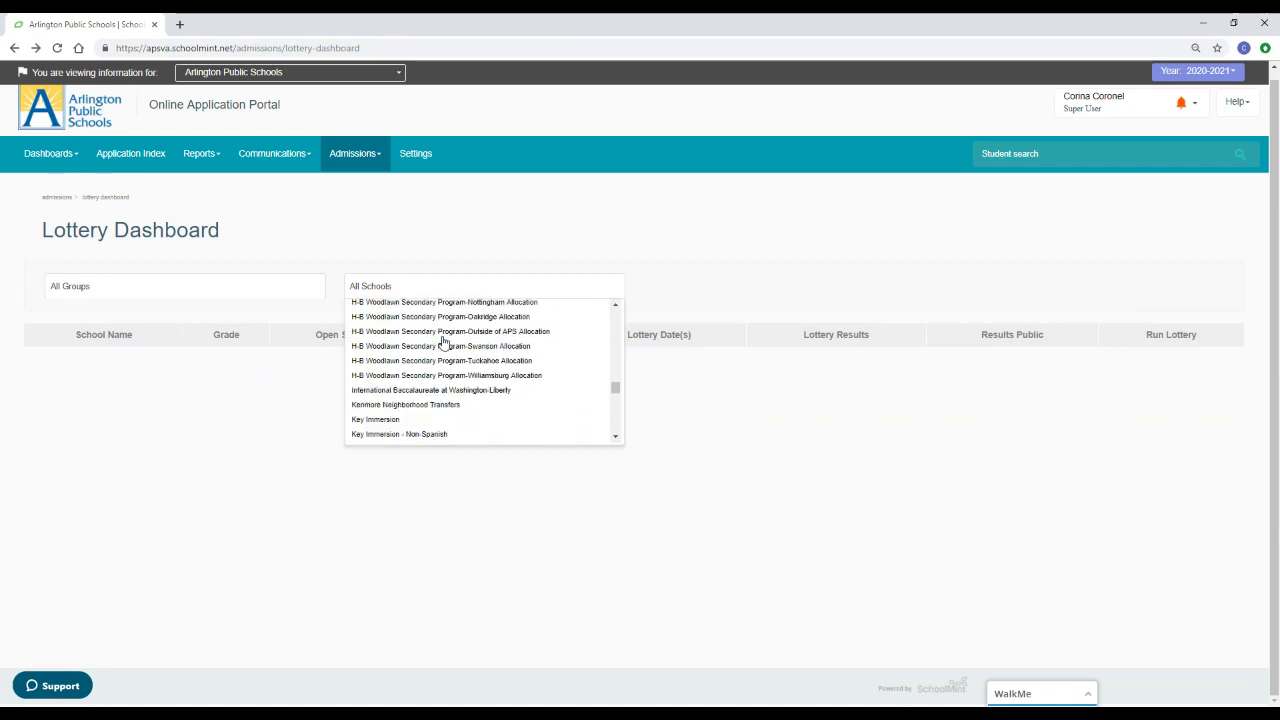
{"action": "scroll", "coordinate": [444, 343], "scroll_direction": "down", "scroll_amount": 2}
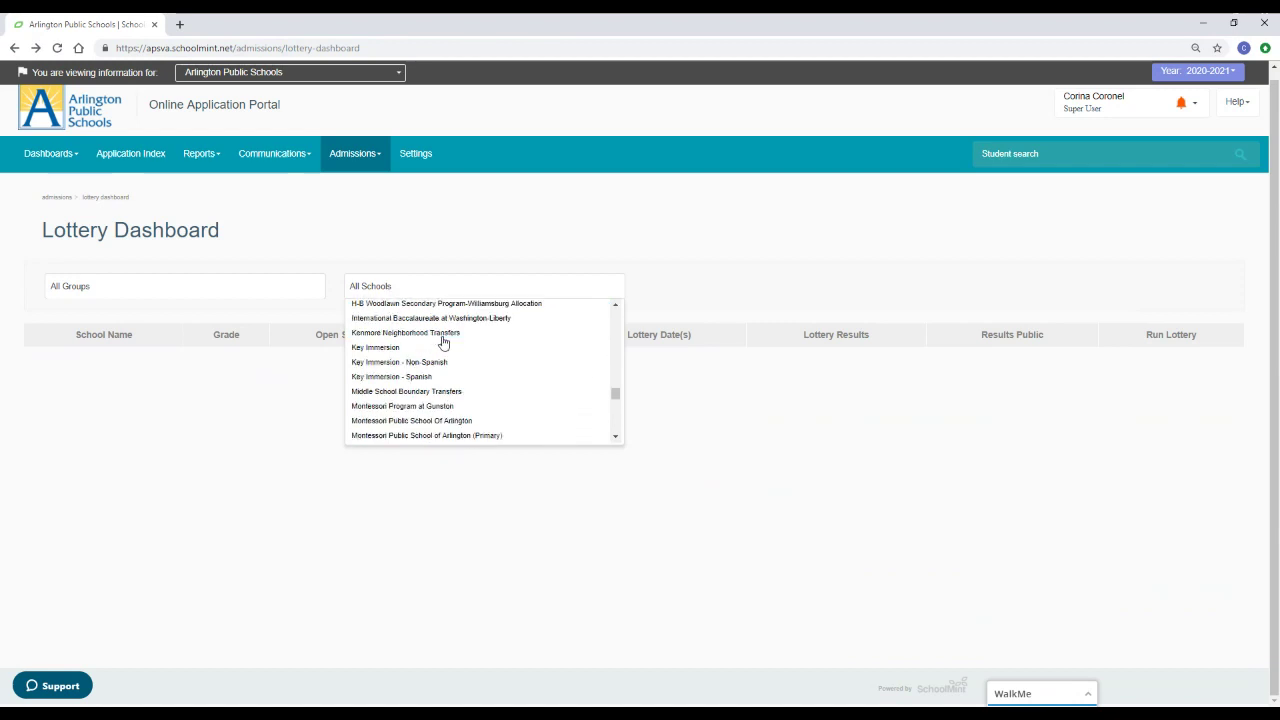
{"action": "left_click", "coordinate": [436, 421]}
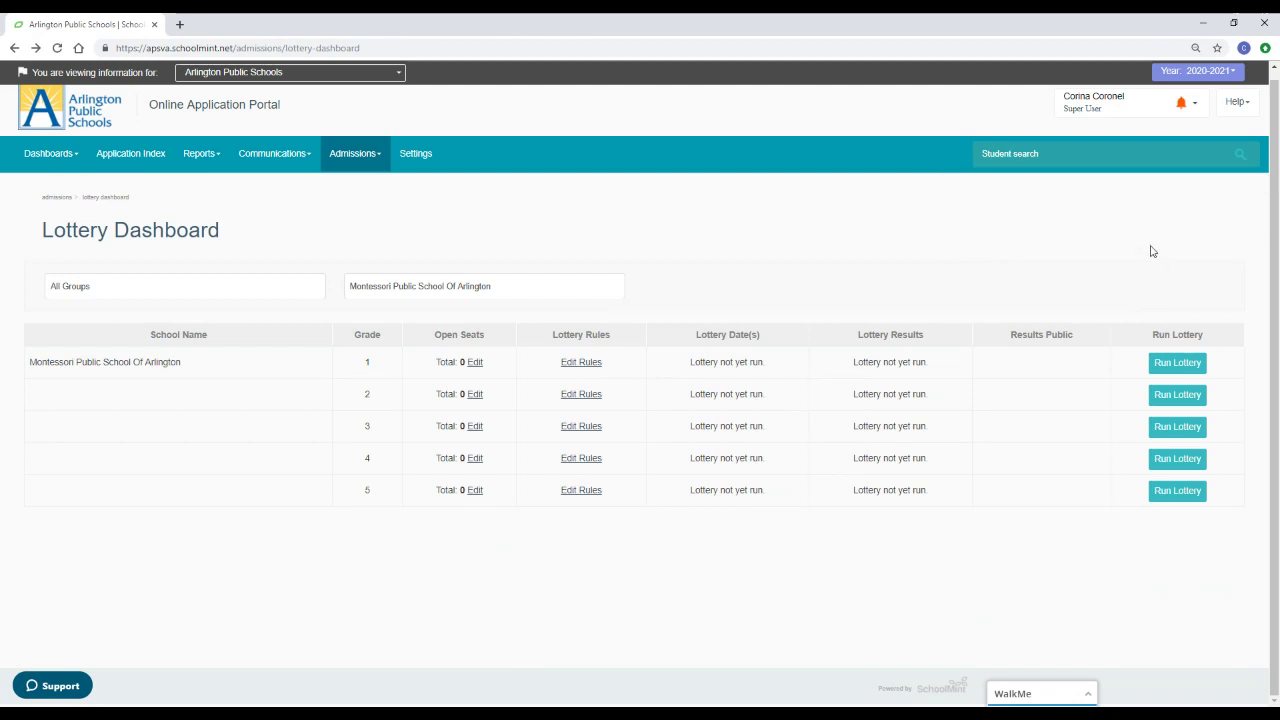
{"action": "left_click", "coordinate": [1179, 364]}
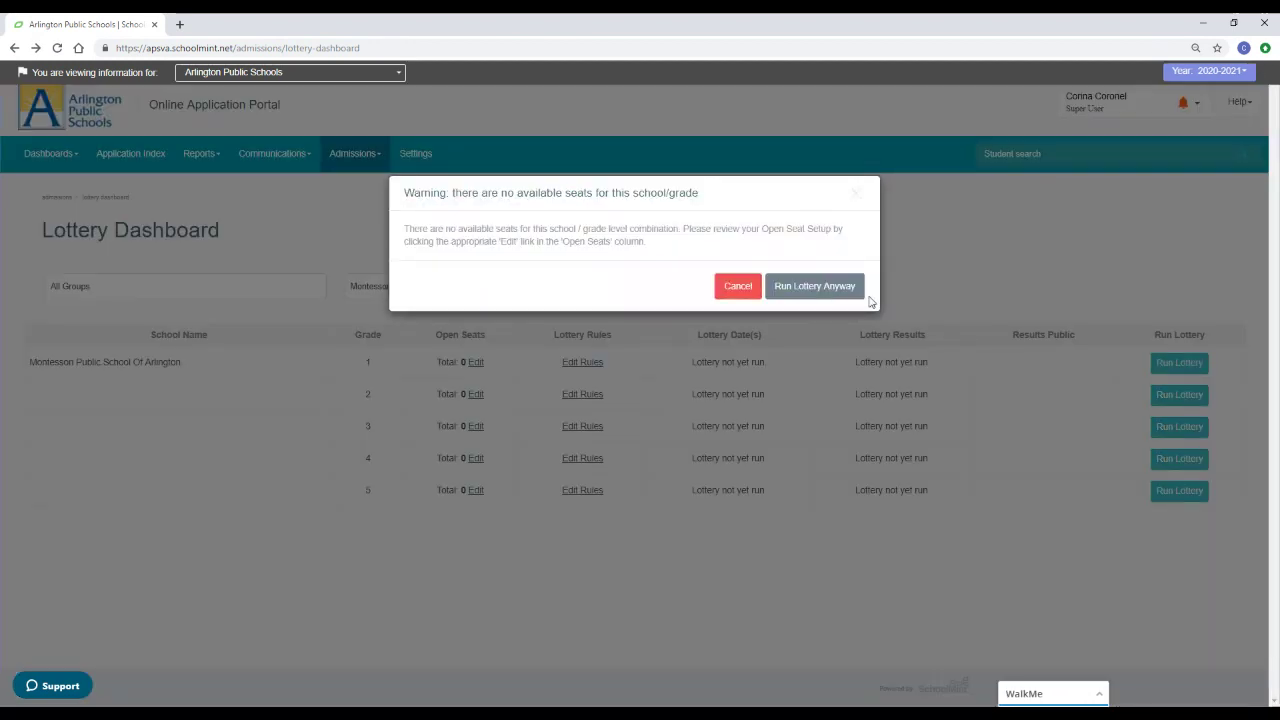
{"action": "left_click", "coordinate": [838, 290]}
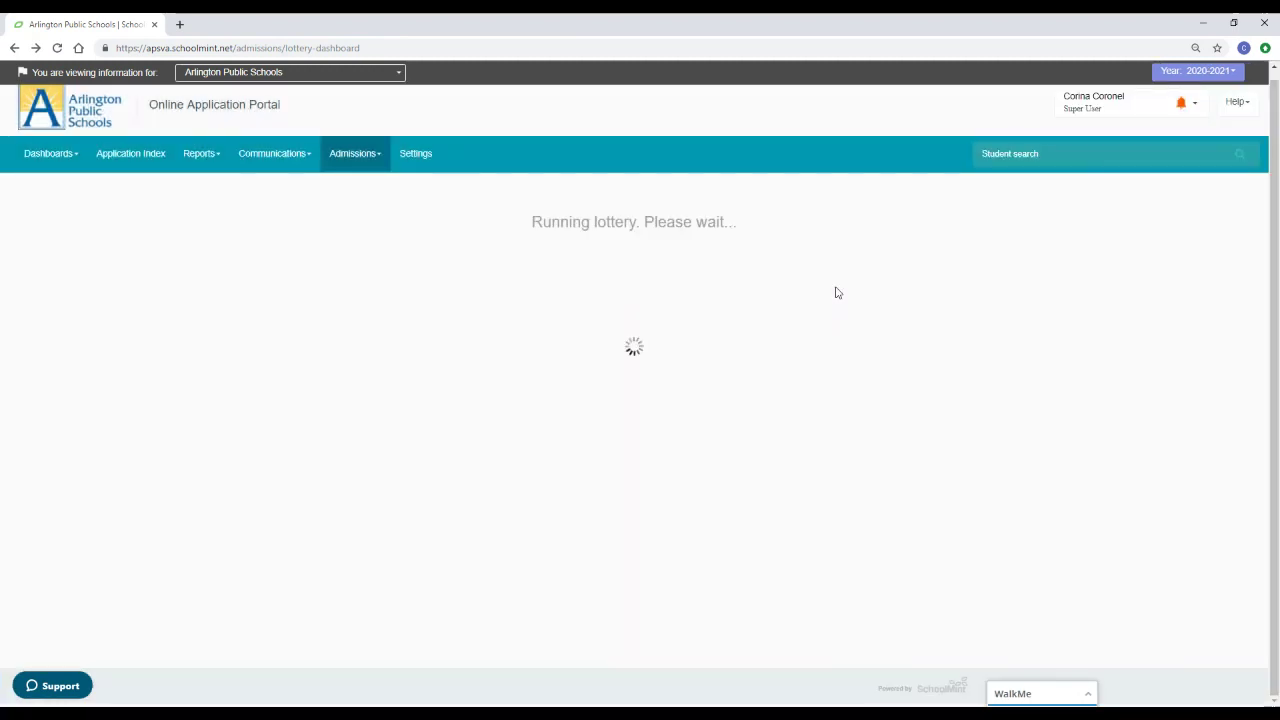
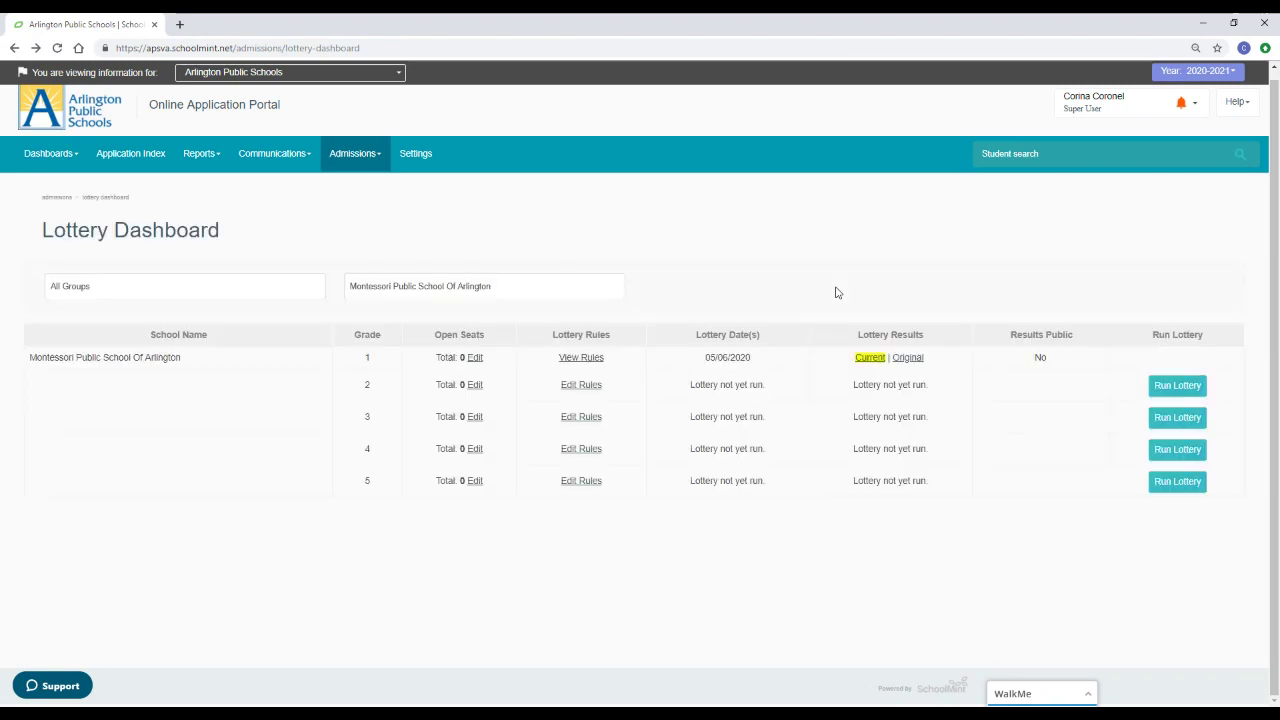
Step: Open Montessori Public School Of Arlington's current first-grade lottery results, review all four pages of statuses and priorities, and return to the Lottery Dashboard
{"action": "left_click", "coordinate": [873, 359]}
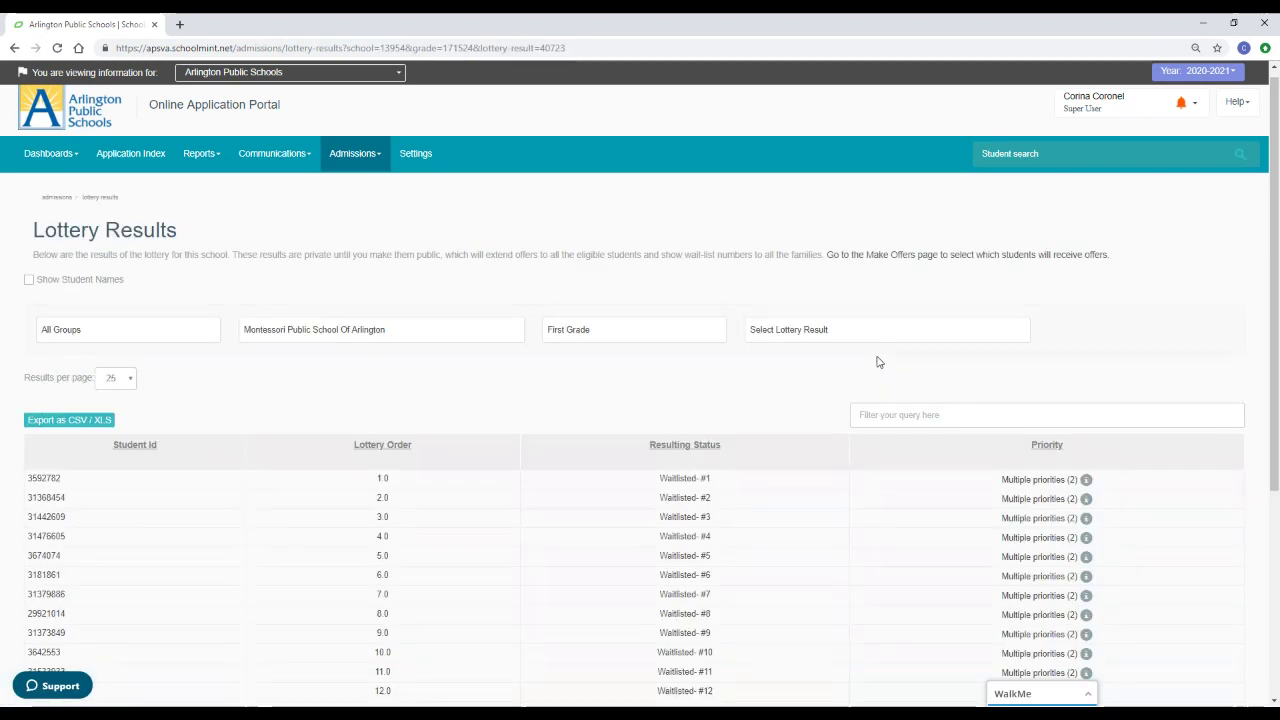
{"action": "scroll", "coordinate": [970, 374], "scroll_direction": "down", "scroll_amount": 4}
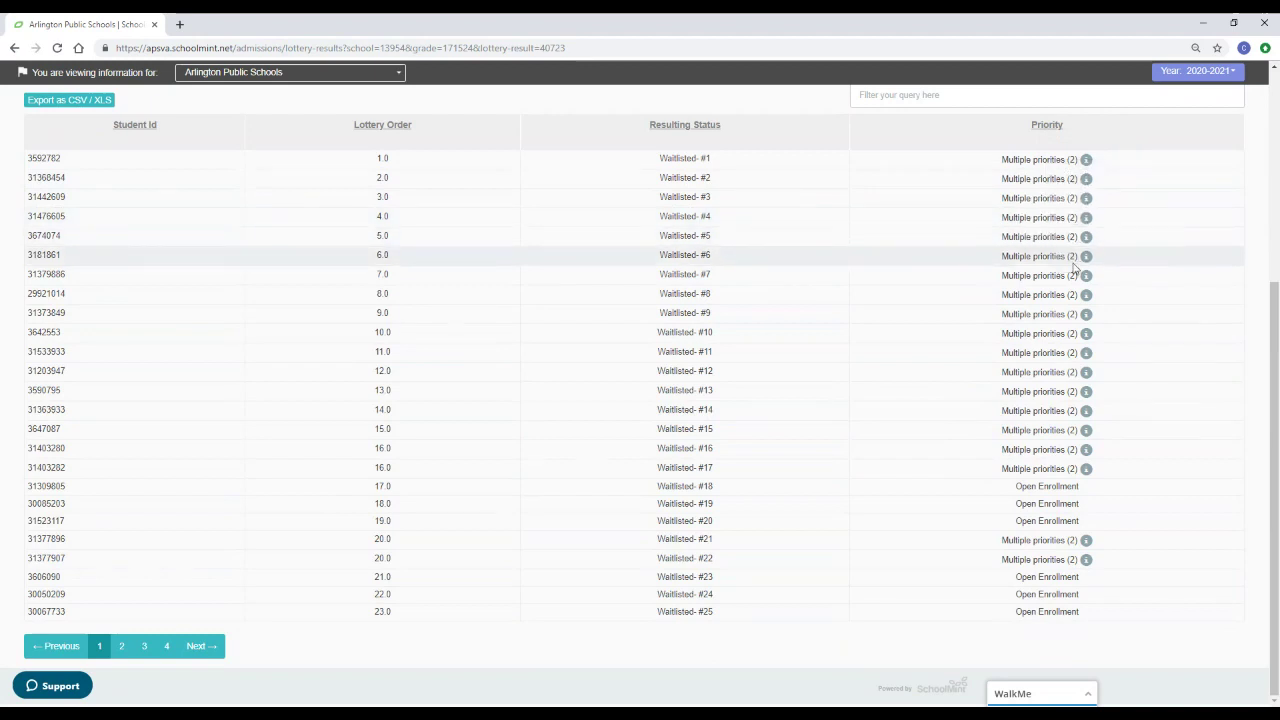
{"action": "mouse_move", "coordinate": [1080, 274]}
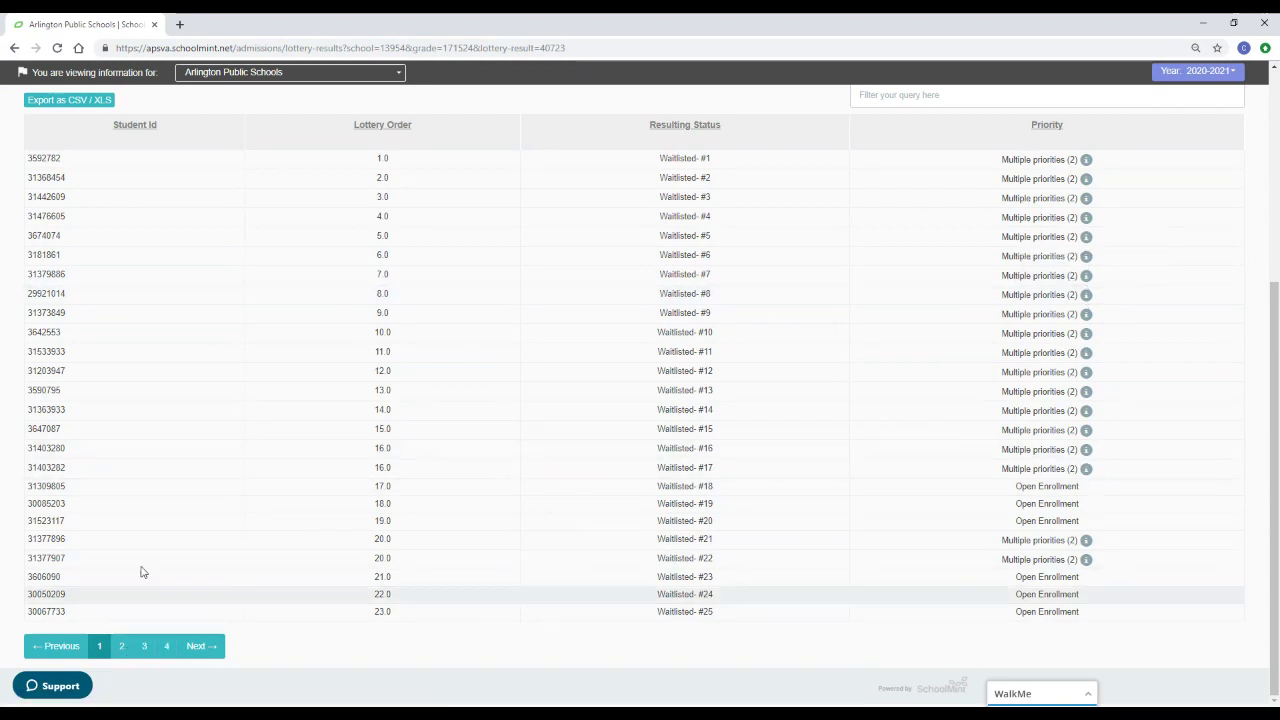
{"action": "left_click", "coordinate": [121, 646]}
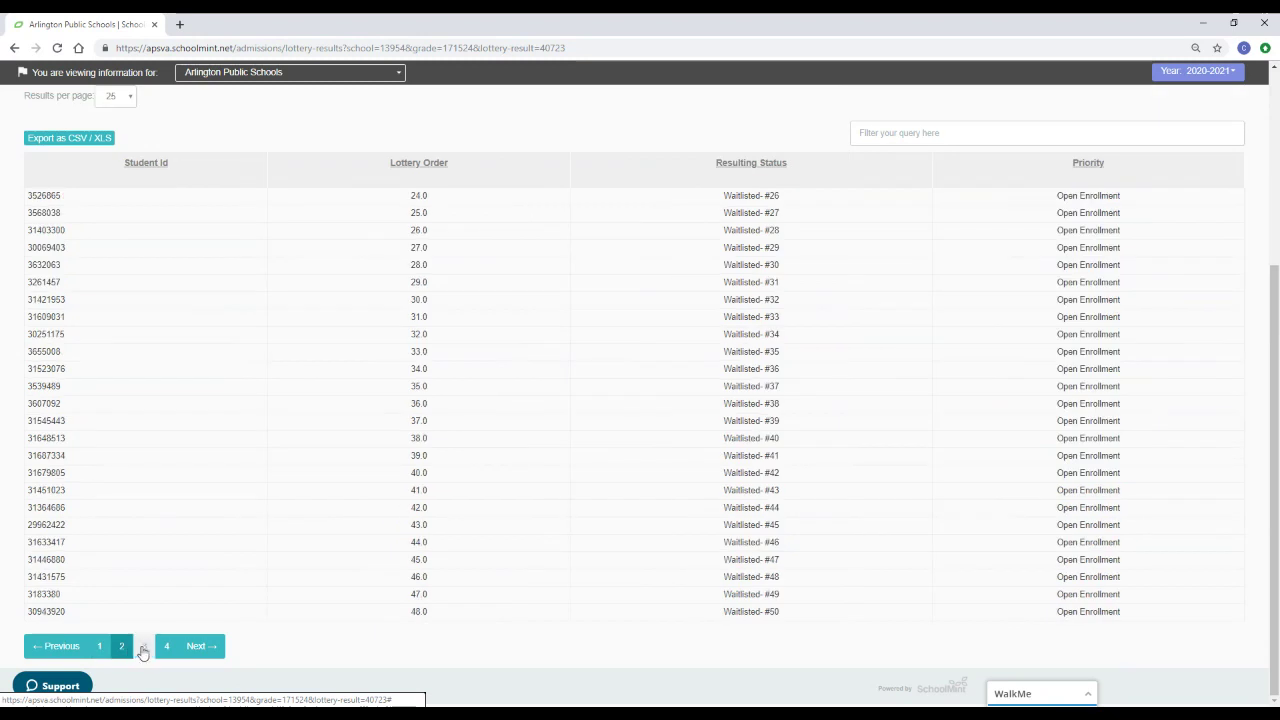
{"action": "left_click", "coordinate": [144, 648]}
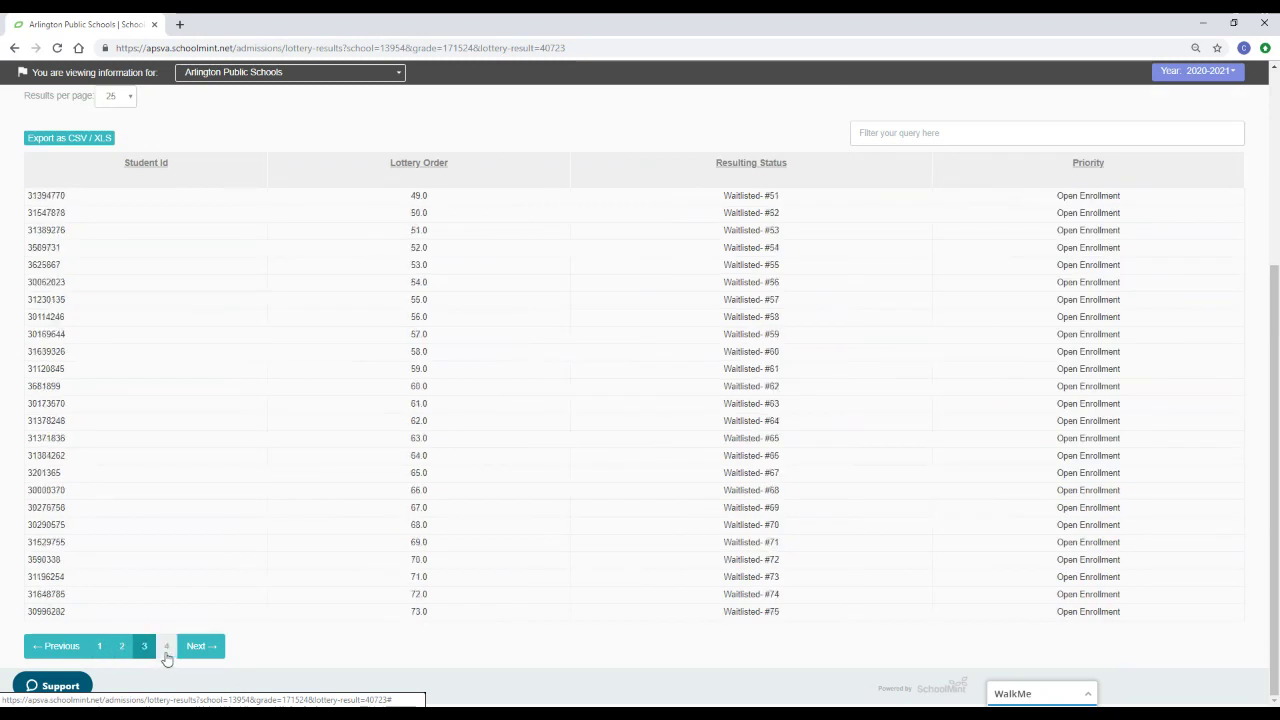
{"action": "left_click", "coordinate": [166, 650]}
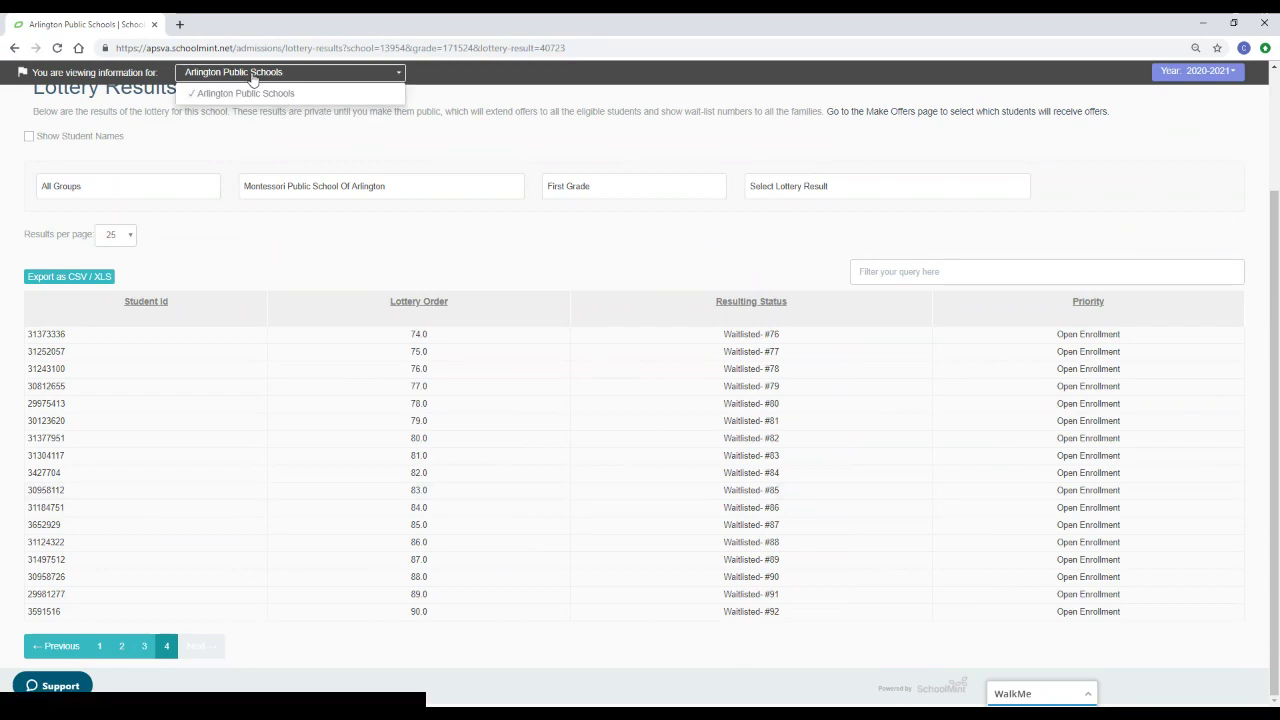
{"action": "left_click", "coordinate": [15, 50]}
Step: Filter the Lottery Dashboard to Montessori Public School Of Arlington again and run its grade 2 lottery anyway, despite having no open seats
{"action": "left_click", "coordinate": [418, 292]}
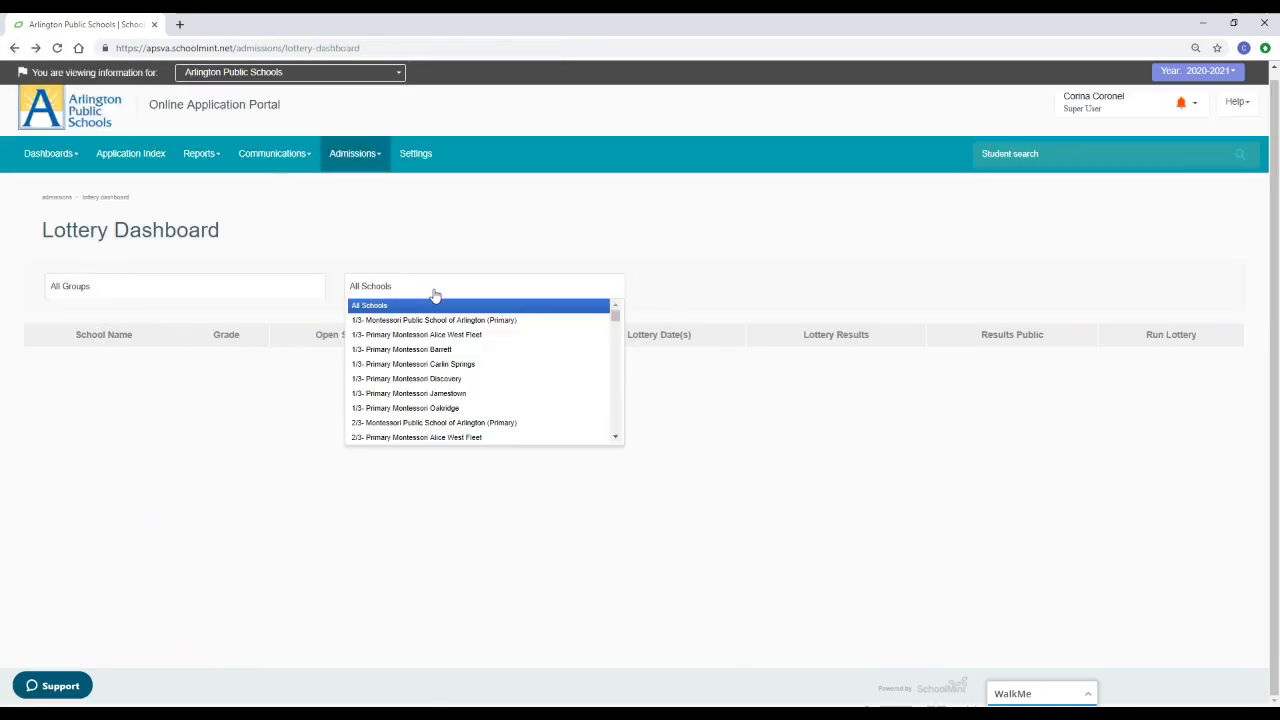
{"action": "scroll", "coordinate": [463, 342], "scroll_direction": "down", "scroll_amount": 3}
{"action": "scroll", "coordinate": [463, 346], "scroll_direction": "down", "scroll_amount": 10}
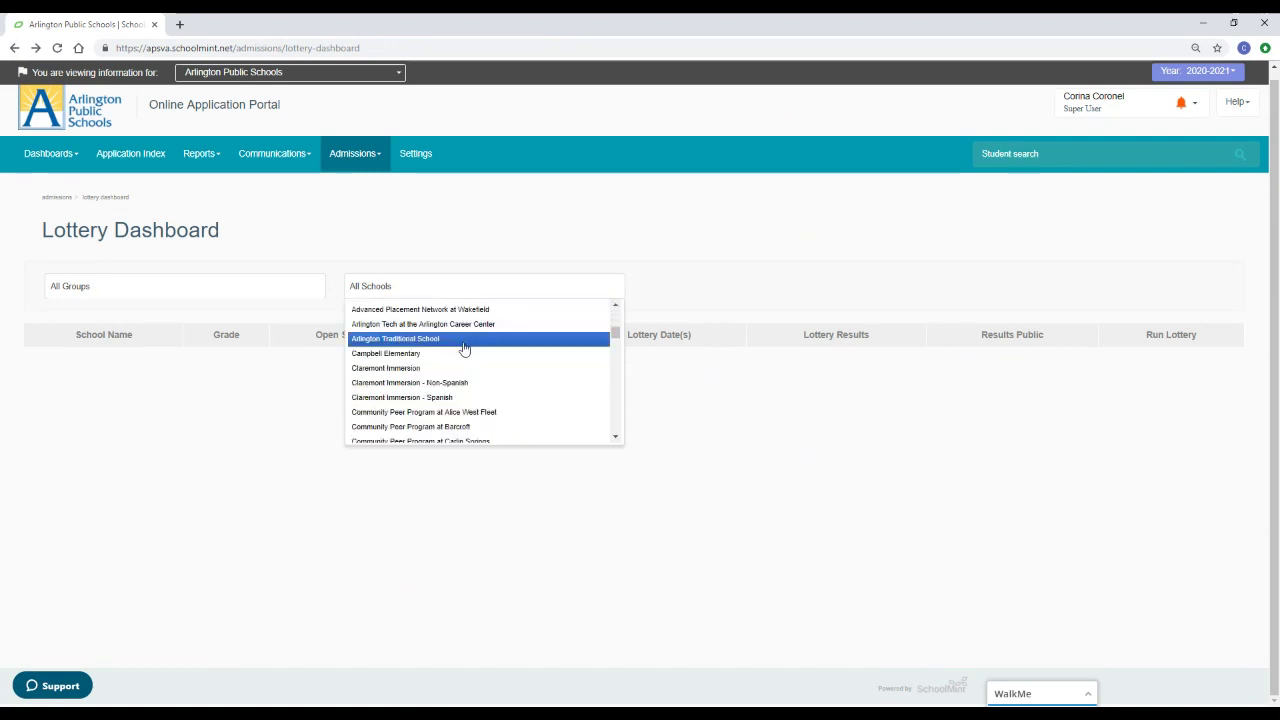
{"action": "scroll", "coordinate": [427, 385], "scroll_direction": "down", "scroll_amount": 5}
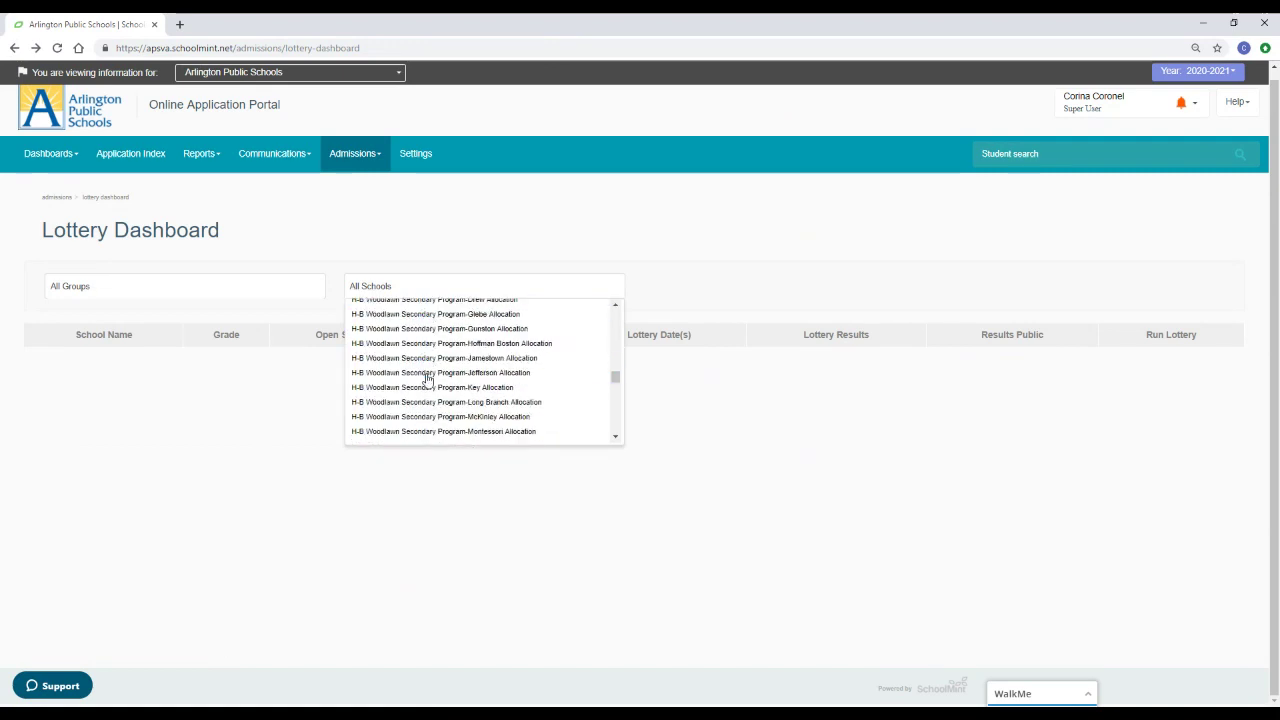
{"action": "scroll", "coordinate": [419, 381], "scroll_direction": "down", "scroll_amount": 2}
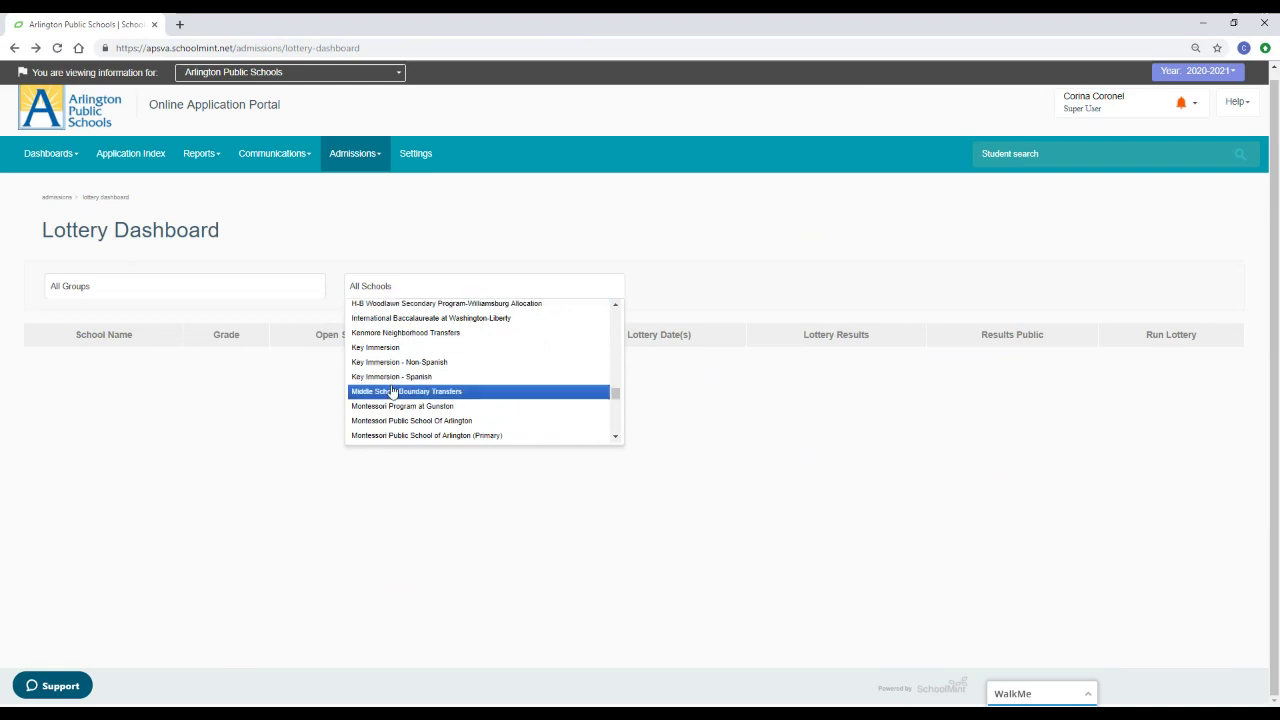
{"action": "left_click", "coordinate": [421, 421]}
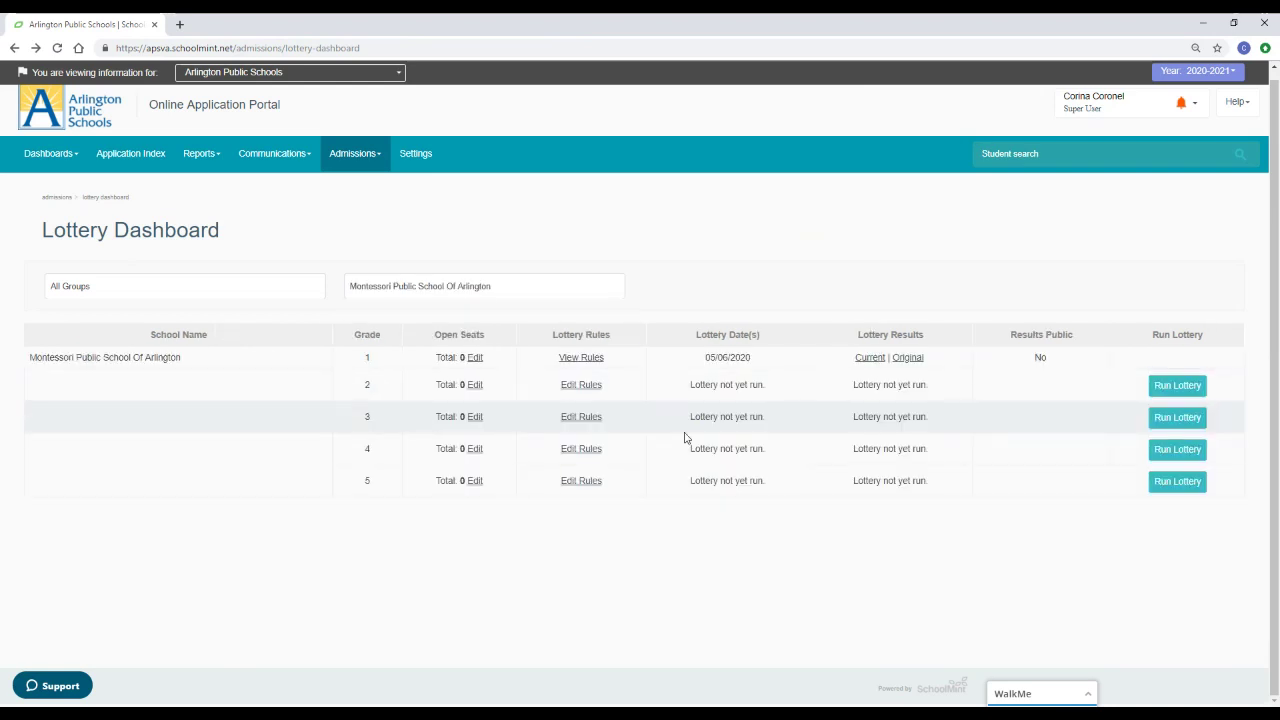
{"action": "left_click", "coordinate": [1180, 387]}
{"action": "left_click", "coordinate": [833, 286]}
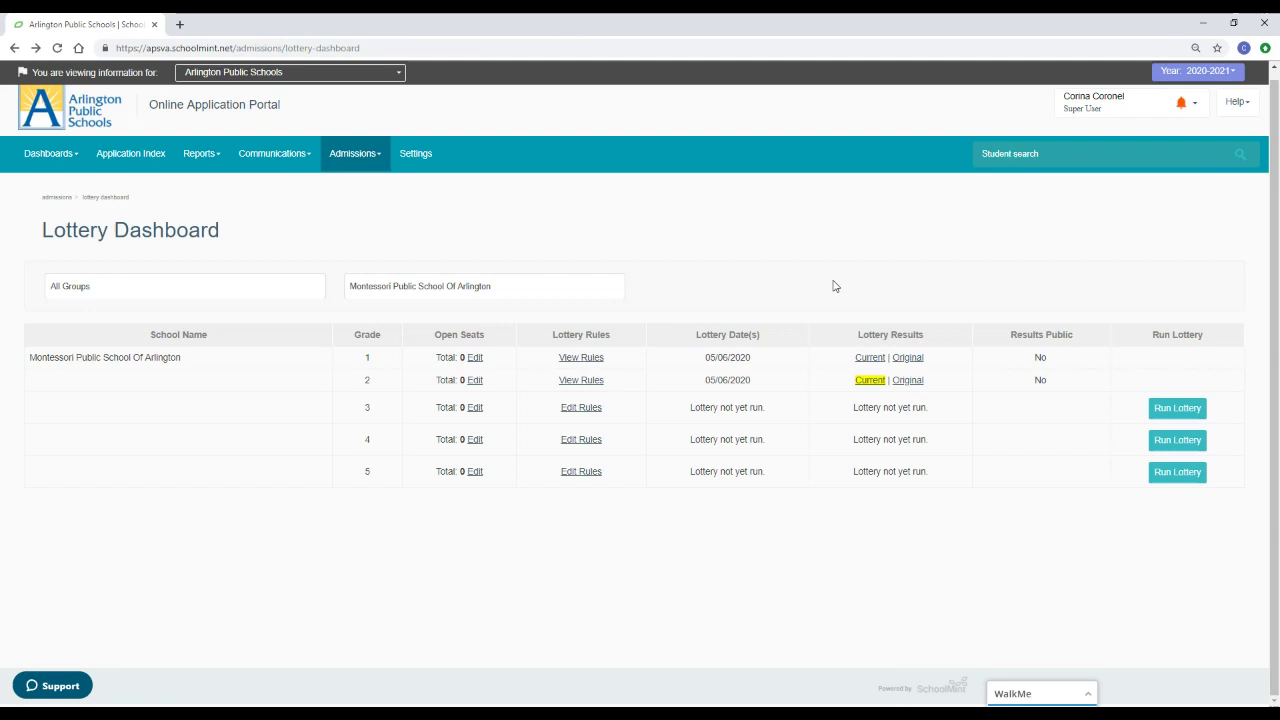
Step: Open Montessori Public School Of Arlington's current second-grade lottery results, review all three pages of statuses, and return to the Lottery Dashboard
{"action": "left_click", "coordinate": [869, 381]}
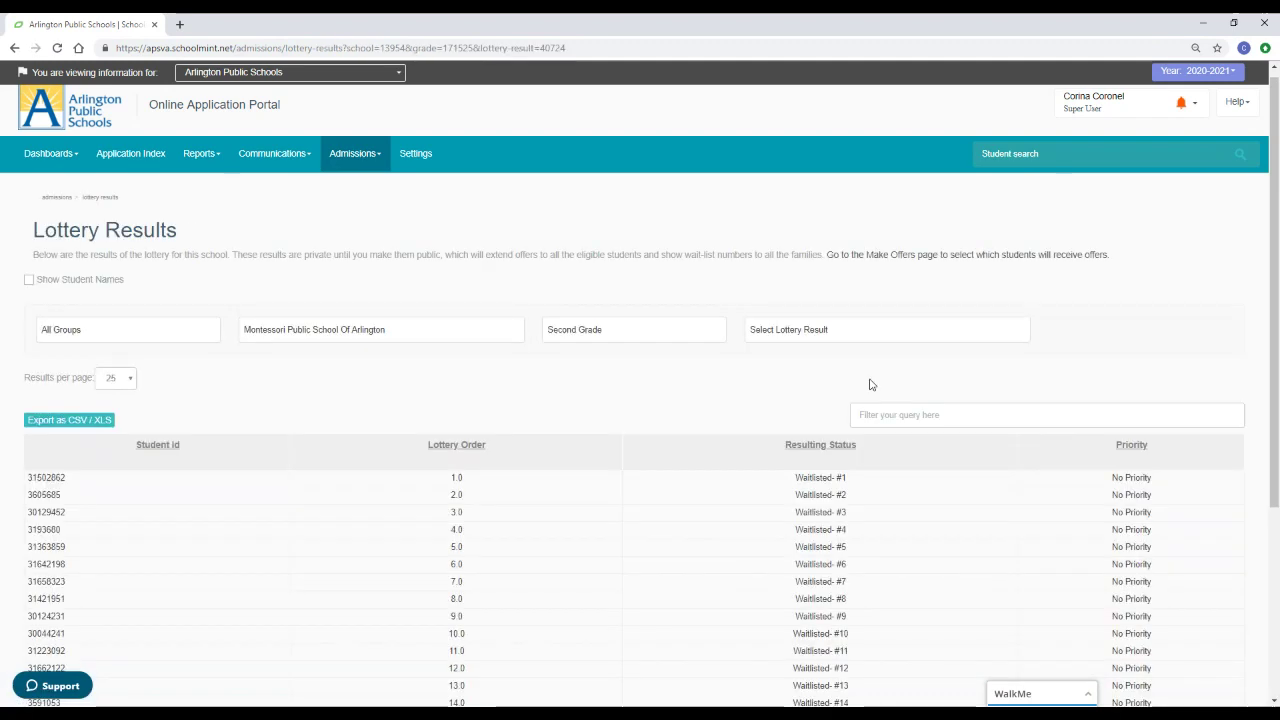
{"action": "scroll", "coordinate": [900, 262], "scroll_direction": "down", "scroll_amount": 2}
{"action": "scroll", "coordinate": [855, 268], "scroll_direction": "down", "scroll_amount": 2}
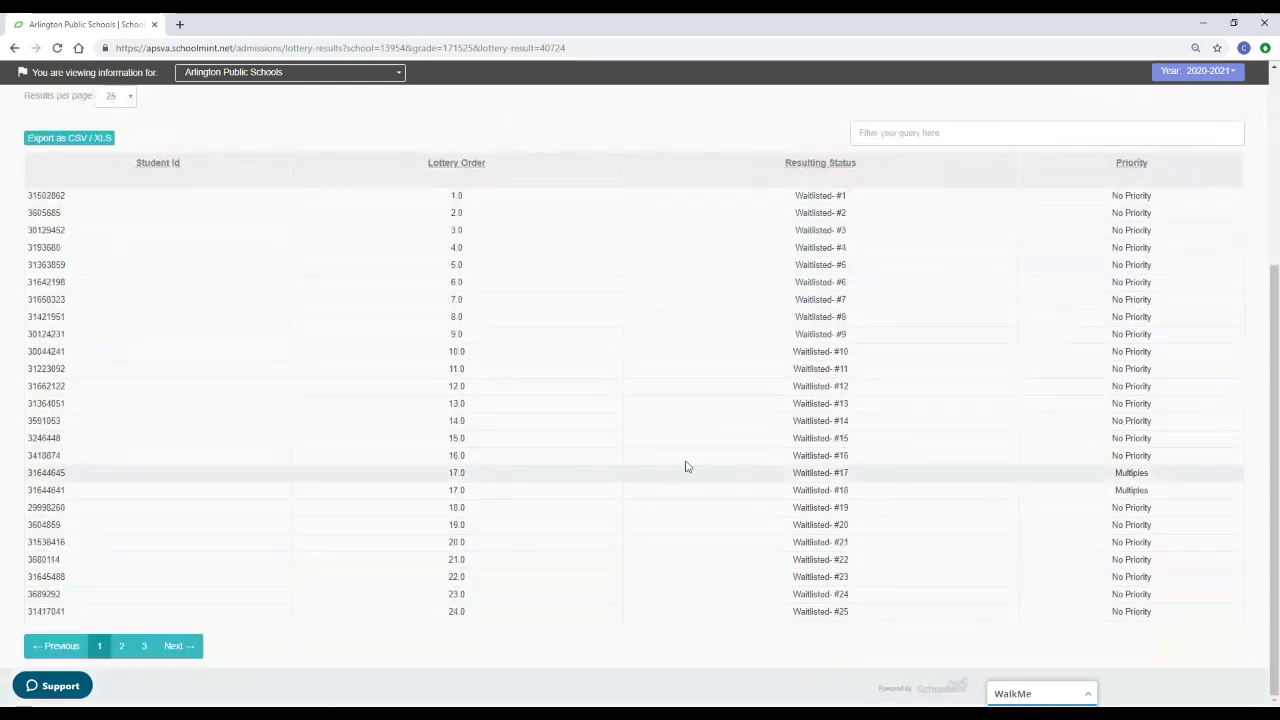
{"action": "left_click", "coordinate": [122, 647]}
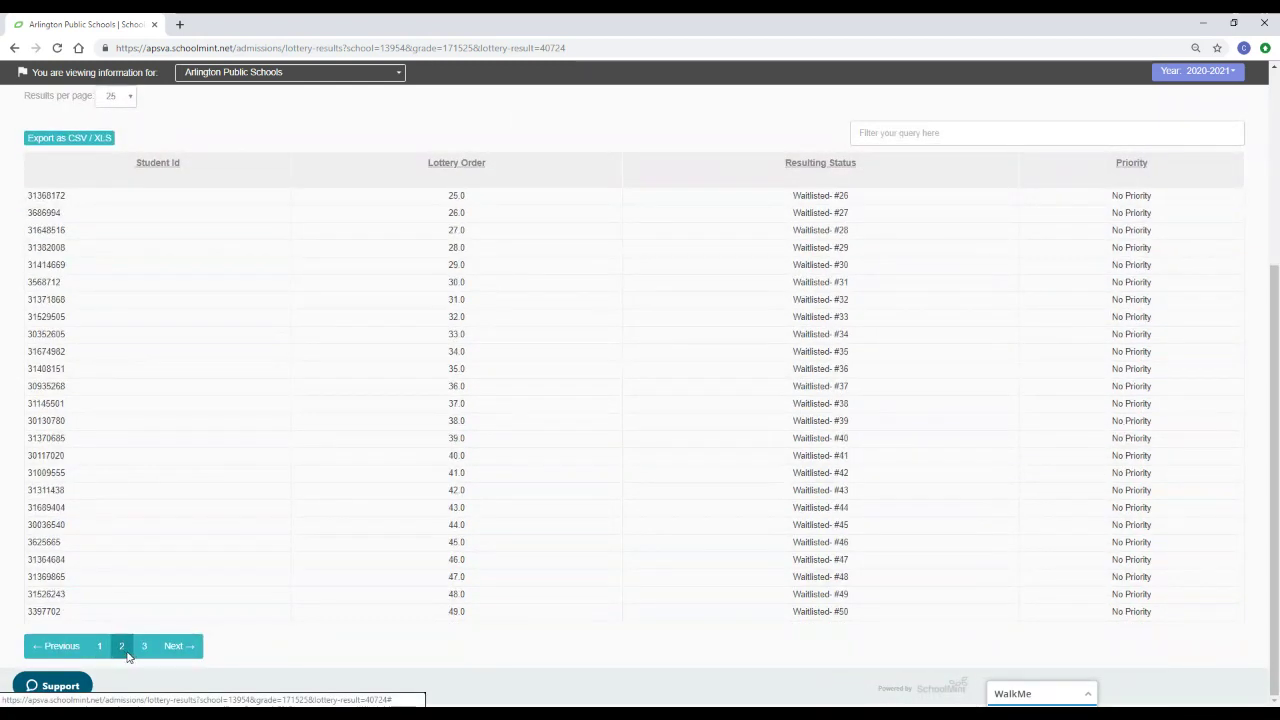
{"action": "left_click", "coordinate": [146, 650]}
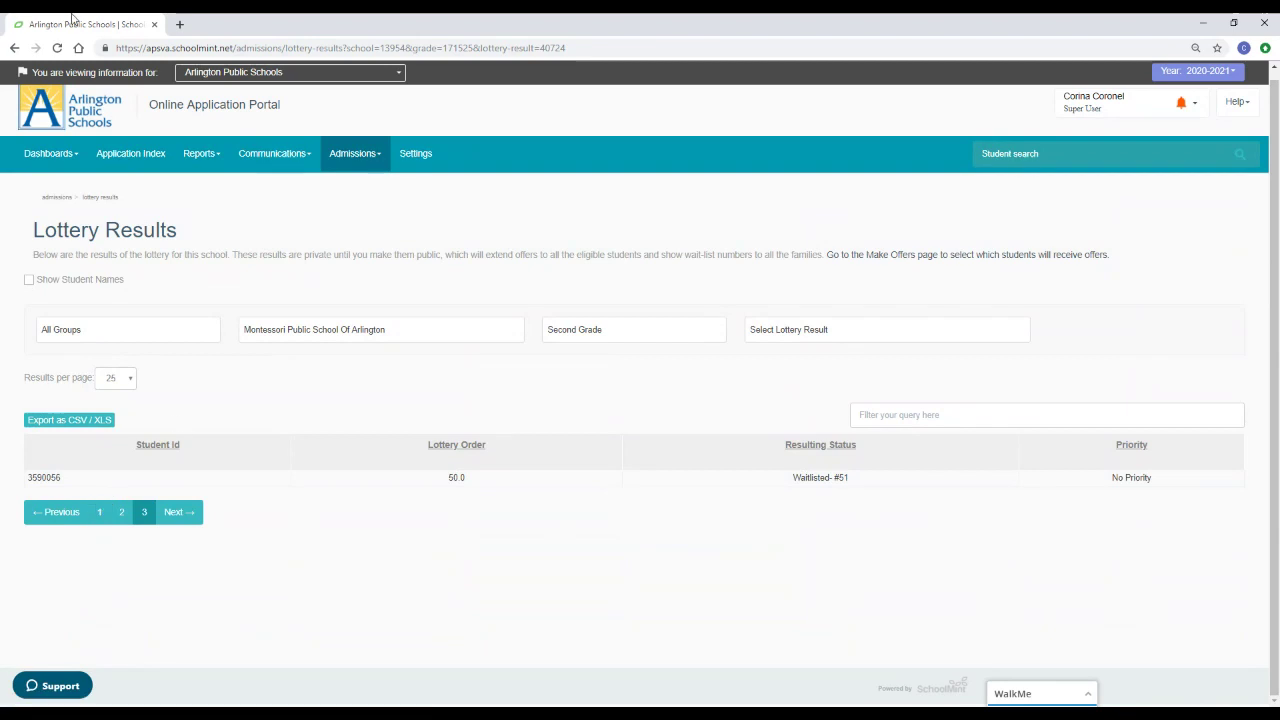
{"action": "left_click", "coordinate": [15, 48]}
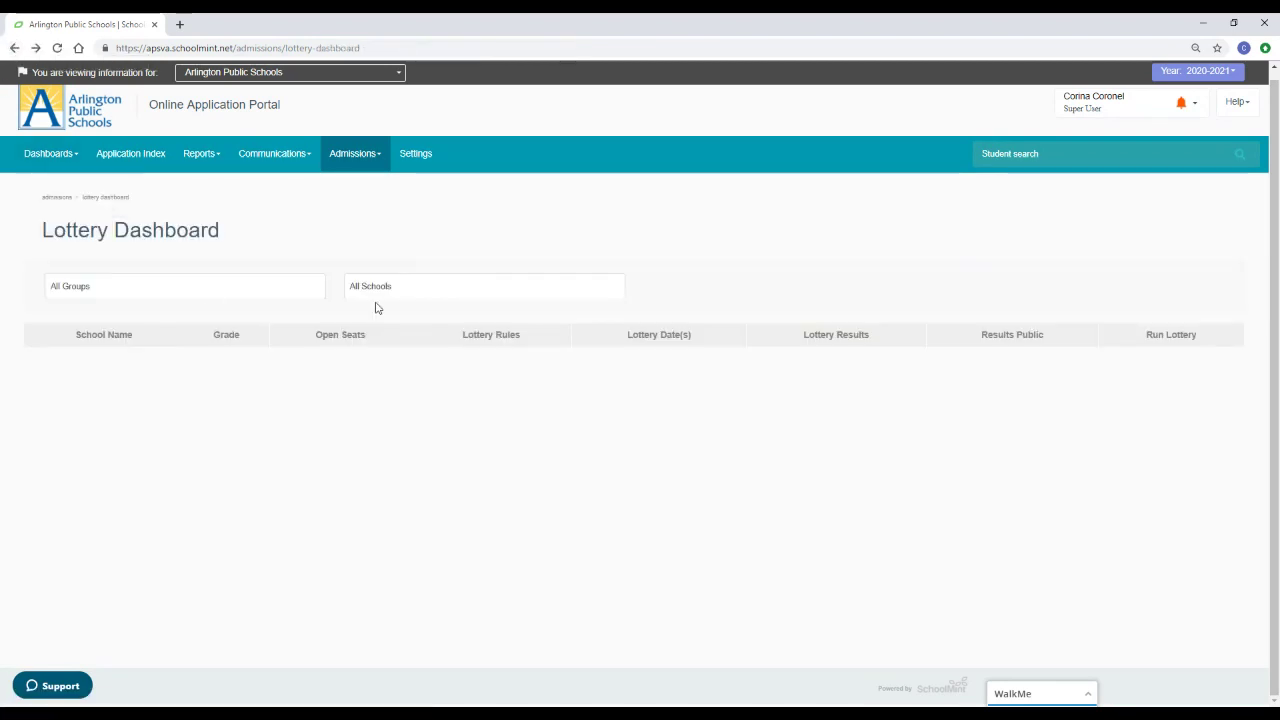
Step: Filter the Lottery Dashboard to Montessori Public School Of Arlington and run its grade 3 lottery anyway, despite having no open seats
{"action": "left_click", "coordinate": [436, 288]}
{"action": "scroll", "coordinate": [500, 330], "scroll_direction": "down", "scroll_amount": 10}
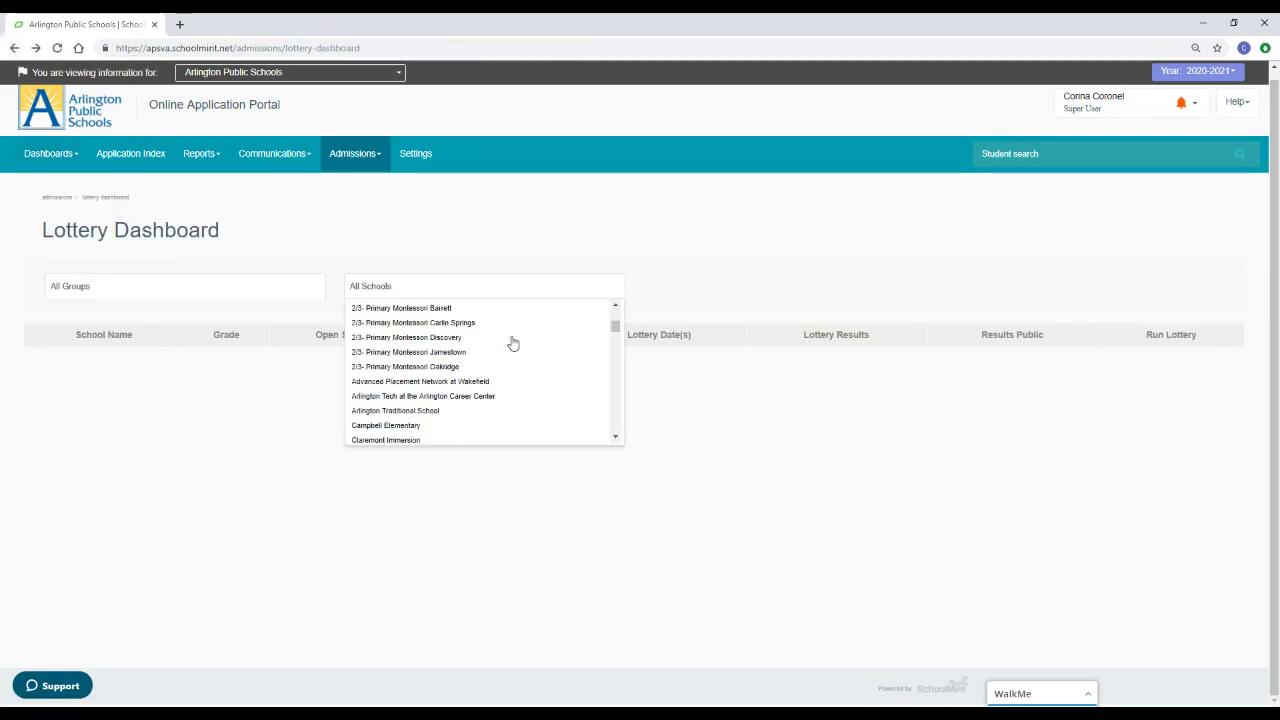
{"action": "scroll", "coordinate": [513, 347], "scroll_direction": "down", "scroll_amount": 2}
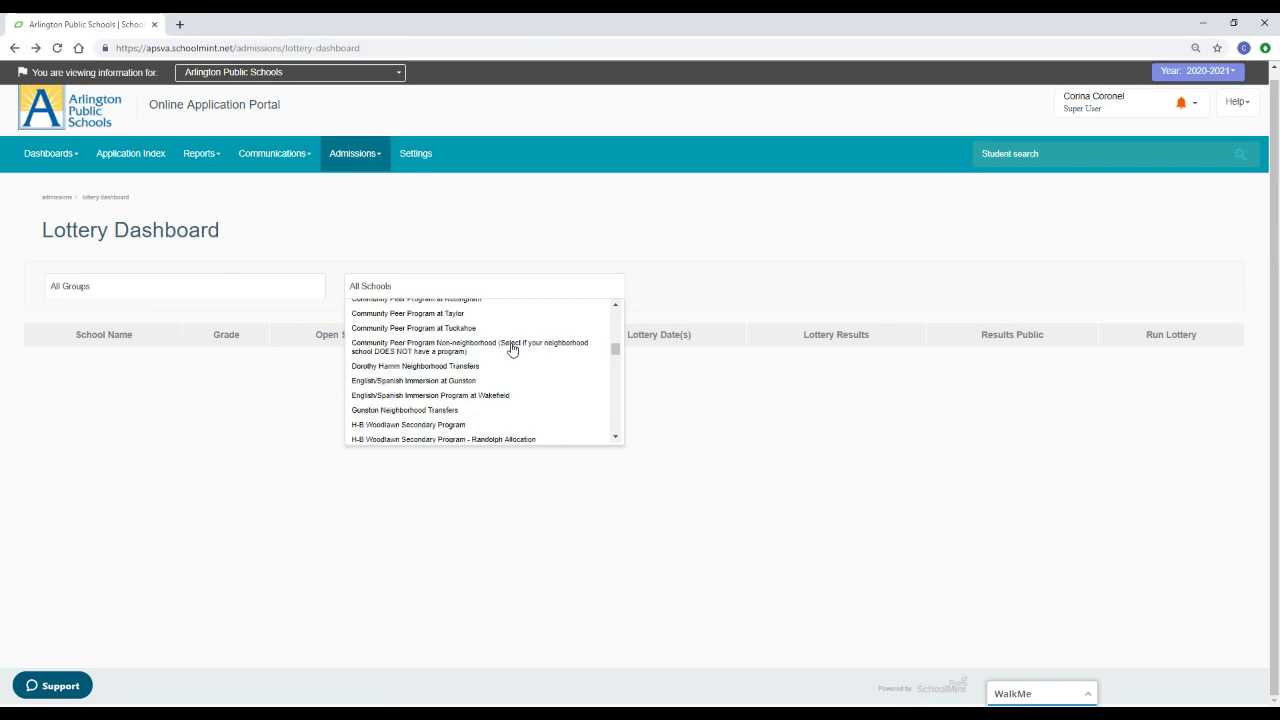
{"action": "scroll", "coordinate": [510, 350], "scroll_direction": "down", "scroll_amount": 8}
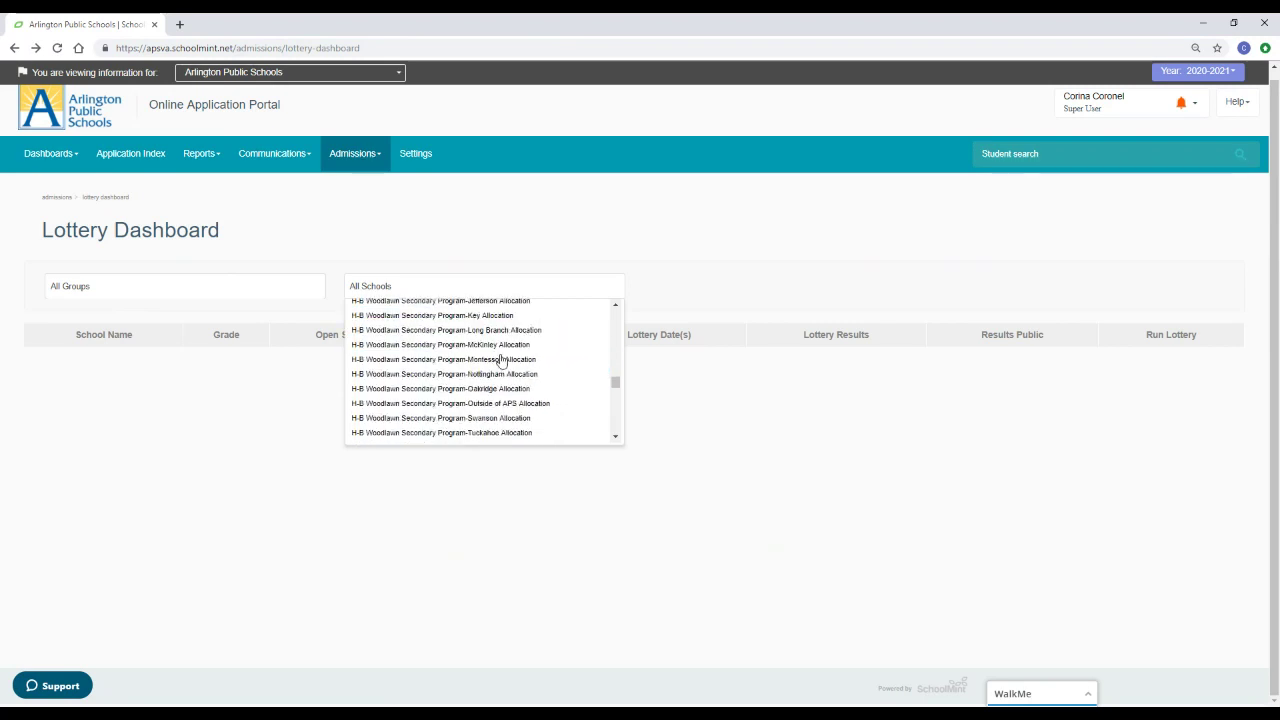
{"action": "scroll", "coordinate": [502, 361], "scroll_direction": "down", "scroll_amount": 3}
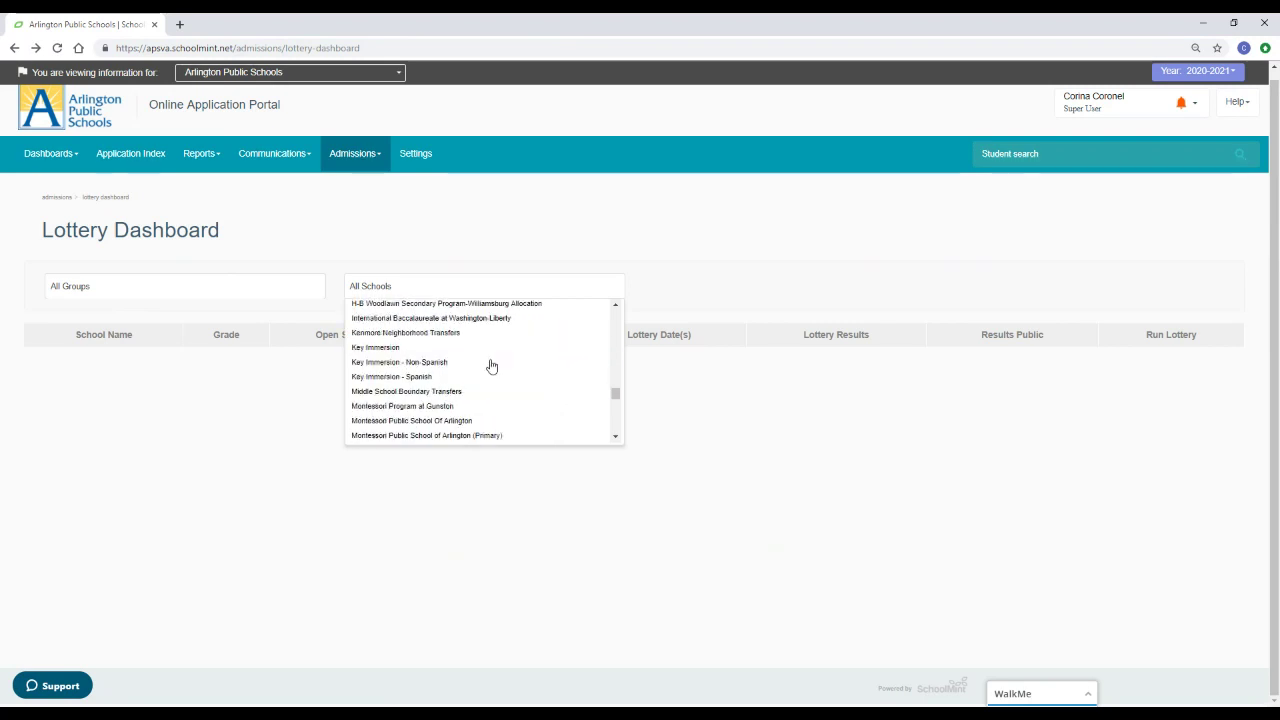
{"action": "left_click", "coordinate": [463, 421]}
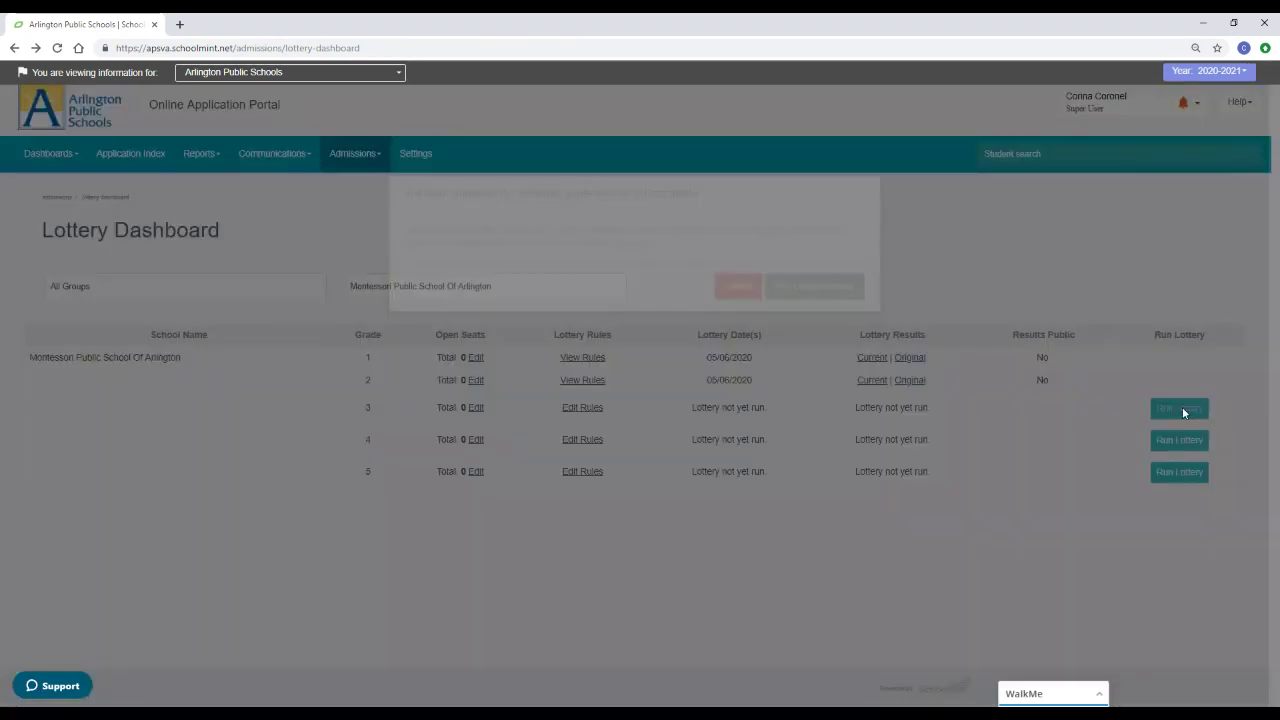
{"action": "left_click", "coordinate": [1181, 409]}
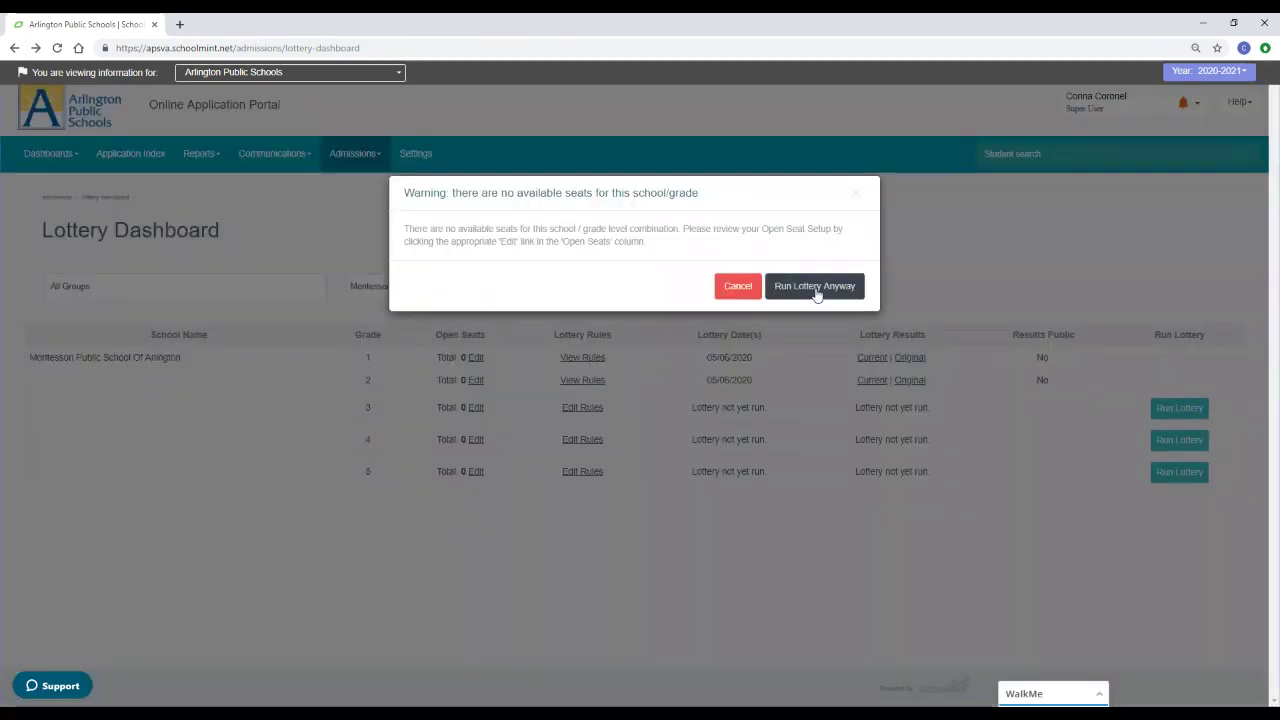
{"action": "left_click", "coordinate": [814, 287]}
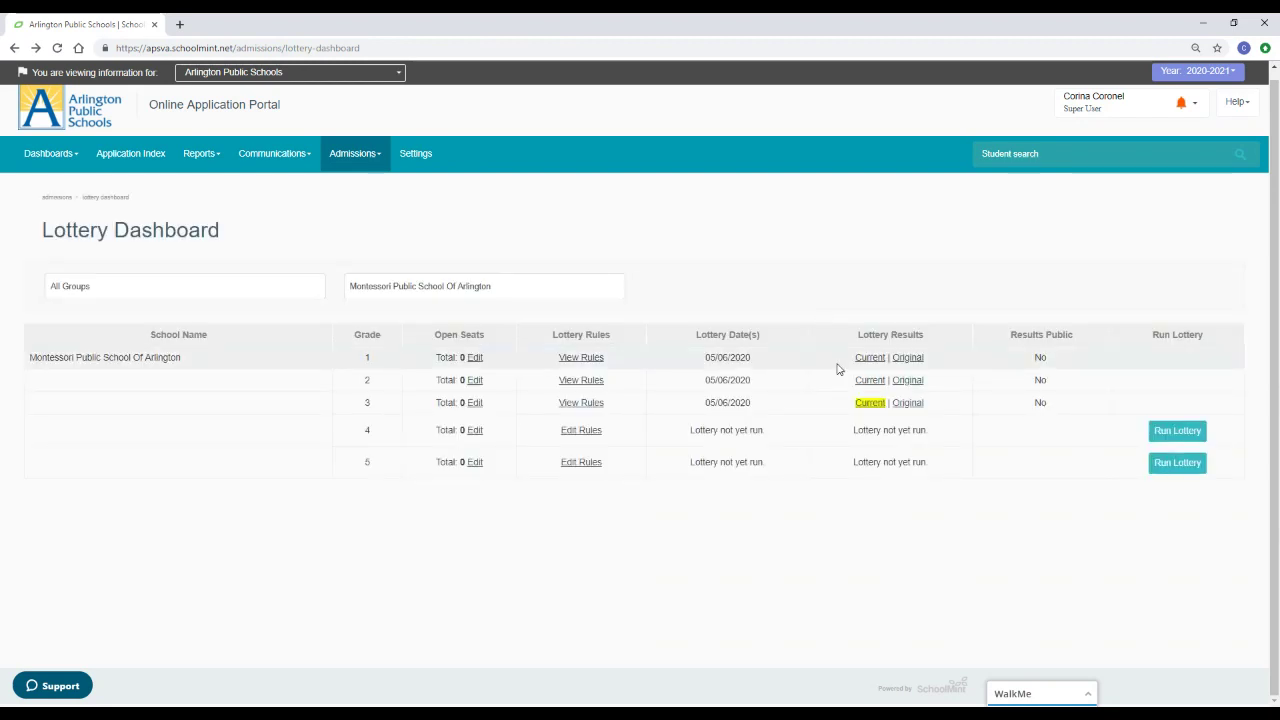
Step: Open Montessori Public School Of Arlington's current third-grade lottery results, review the statuses and priorities, and return to the Lottery Dashboard
{"action": "left_click", "coordinate": [866, 404]}
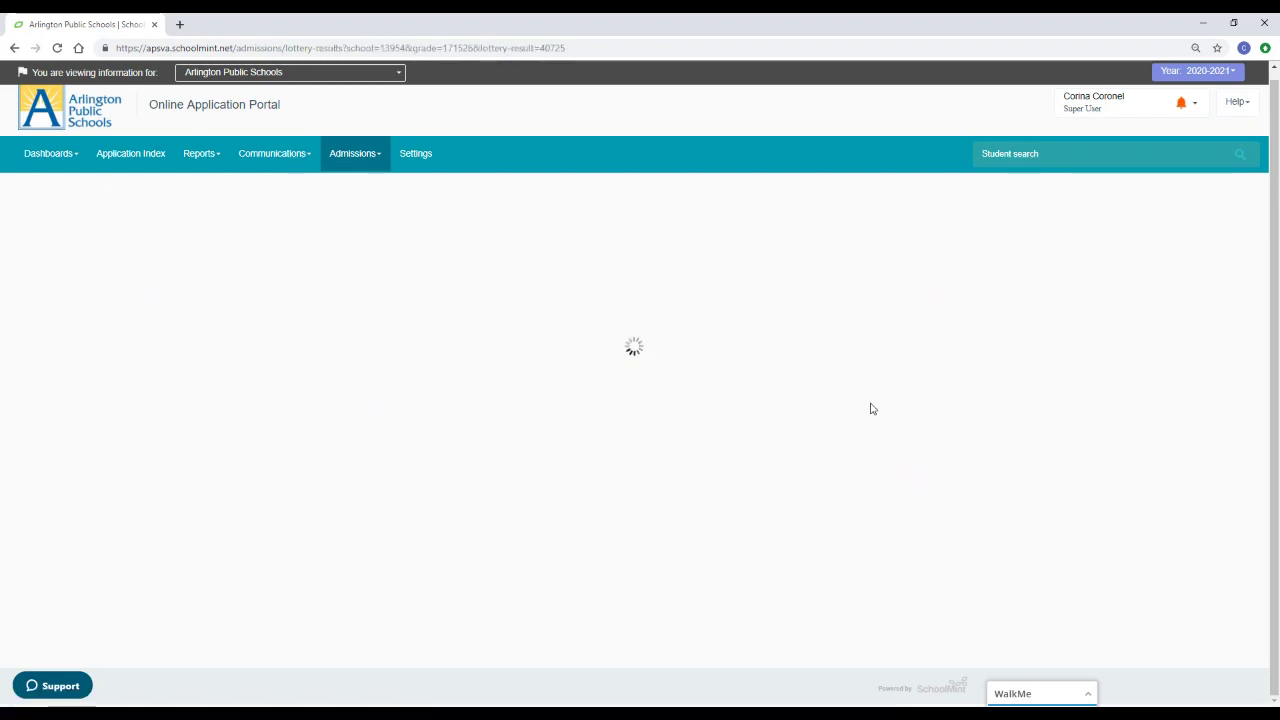
{"action": "scroll", "coordinate": [796, 373], "scroll_direction": "down", "scroll_amount": 3}
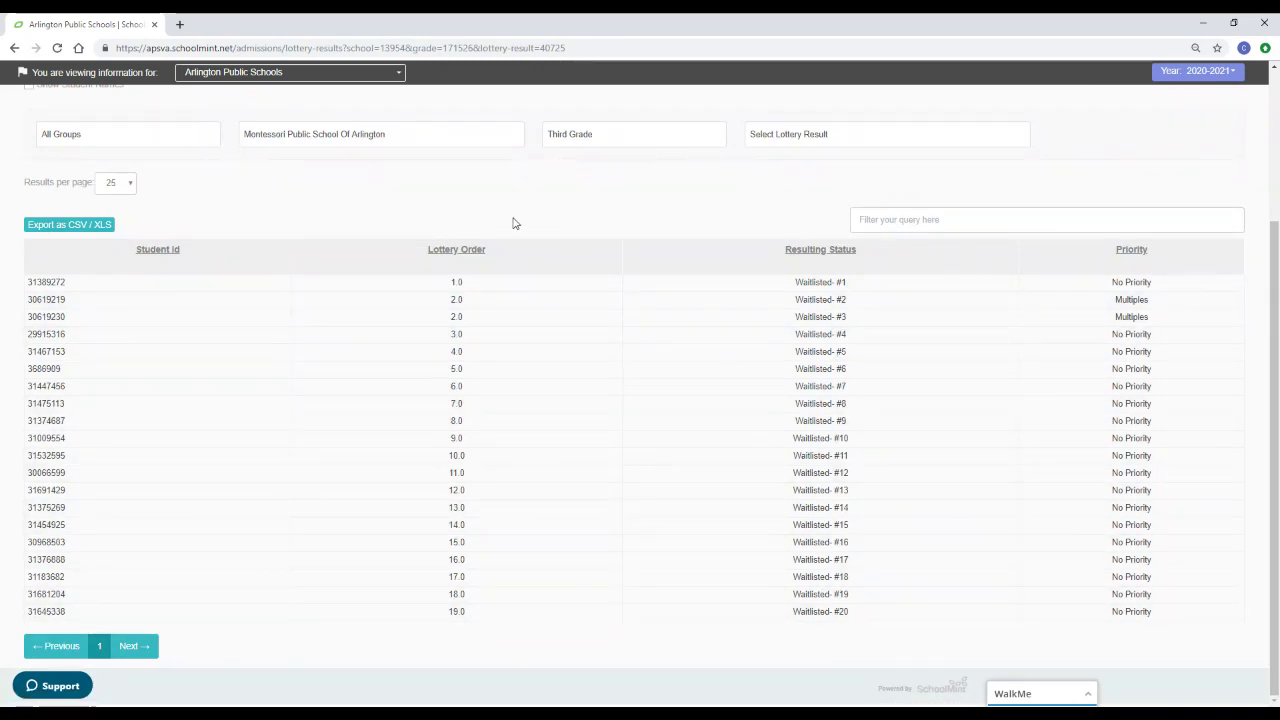
{"action": "left_click", "coordinate": [16, 50]}
Step: Filter the Lottery Dashboard to Montessori Public School Of Arlington again and run its grade 4 lottery anyway, despite having no open seats
{"action": "left_click", "coordinate": [437, 290]}
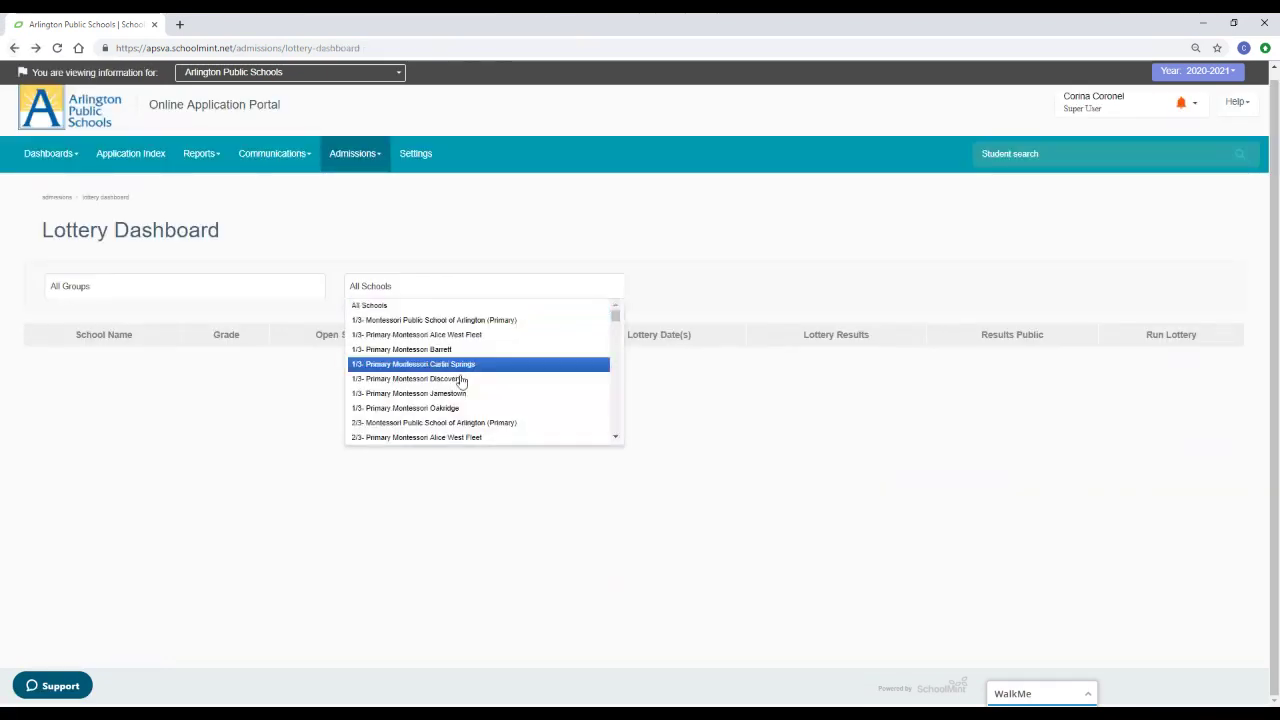
{"action": "scroll", "coordinate": [462, 381], "scroll_direction": "down", "scroll_amount": 10}
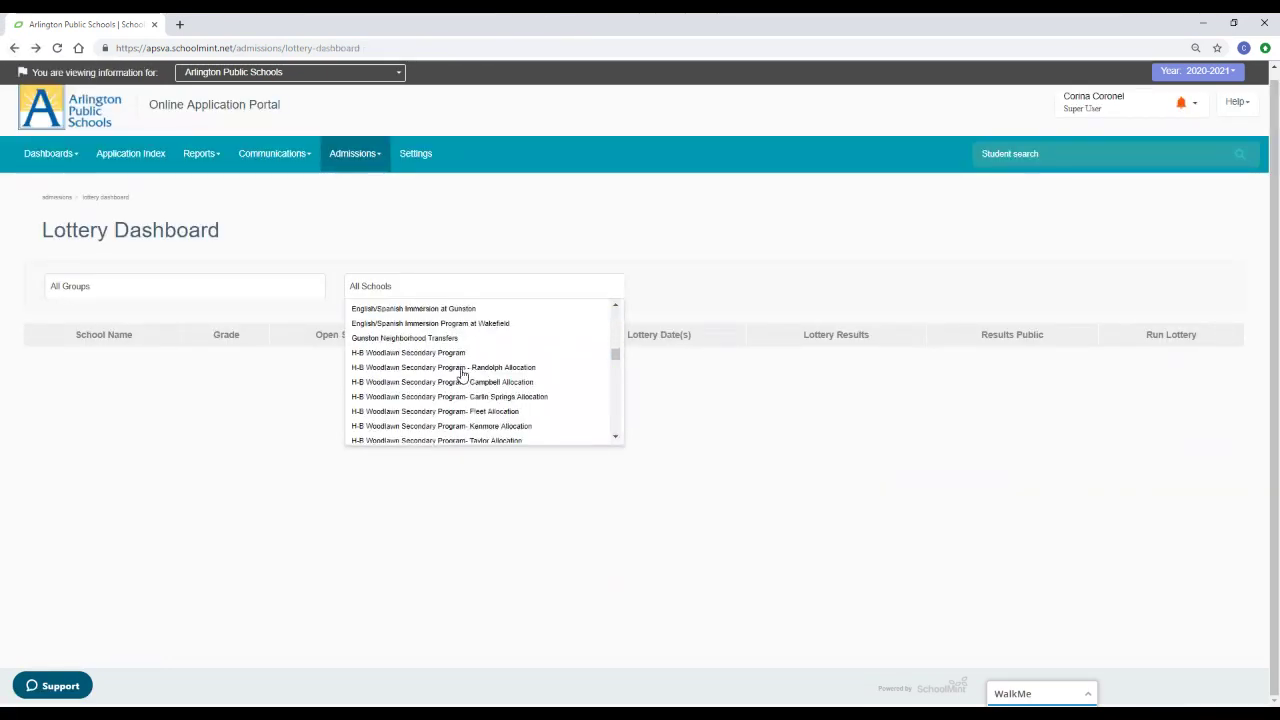
{"action": "scroll", "coordinate": [462, 375], "scroll_direction": "down", "scroll_amount": 8}
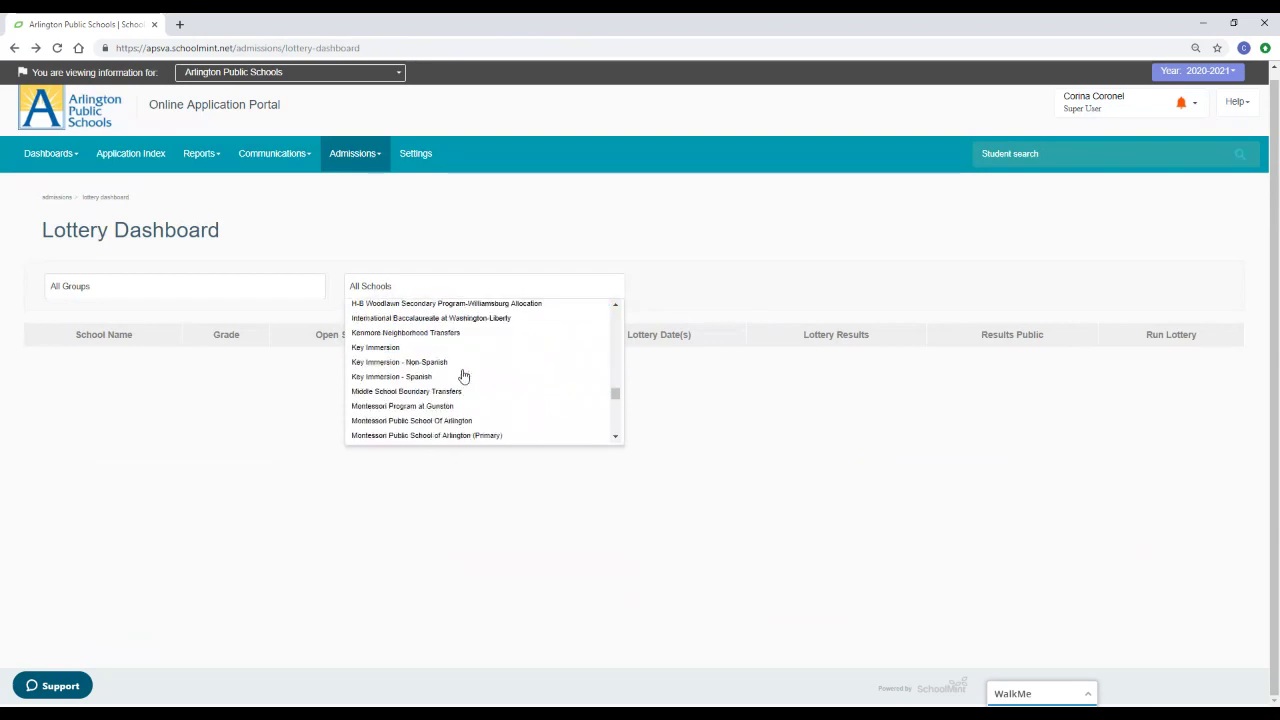
{"action": "left_click", "coordinate": [458, 421]}
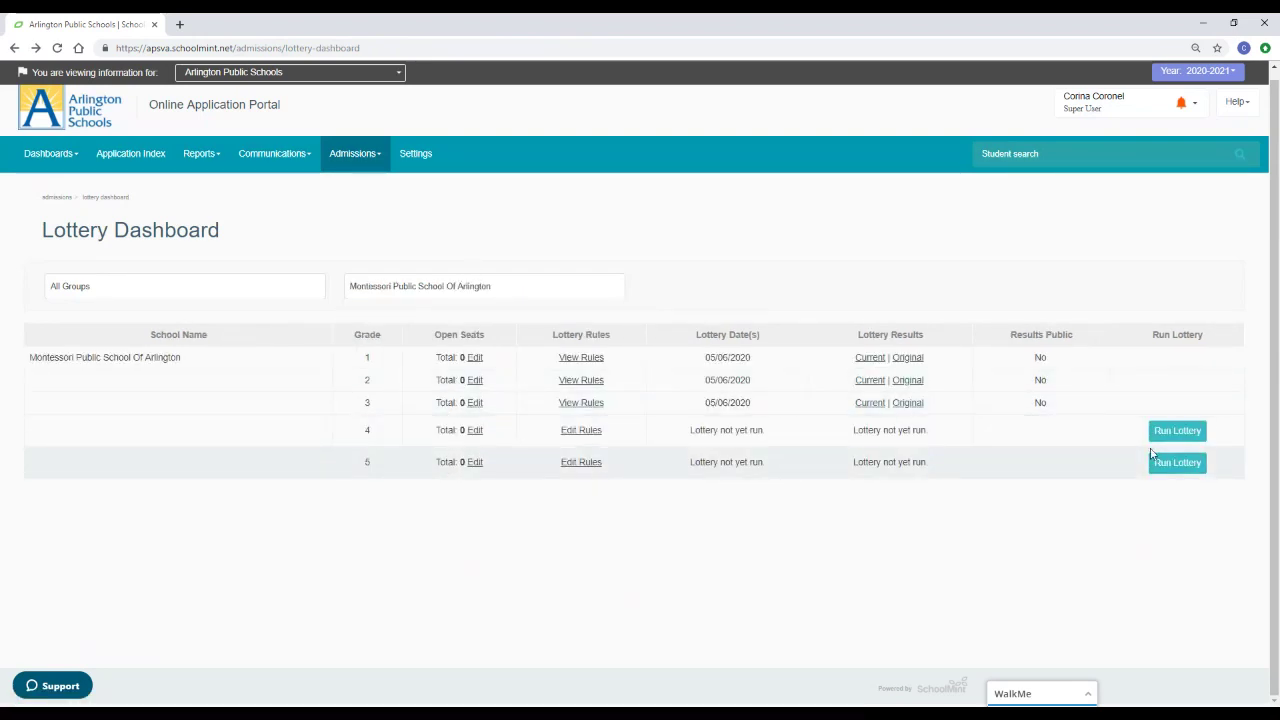
{"action": "left_click", "coordinate": [1180, 433]}
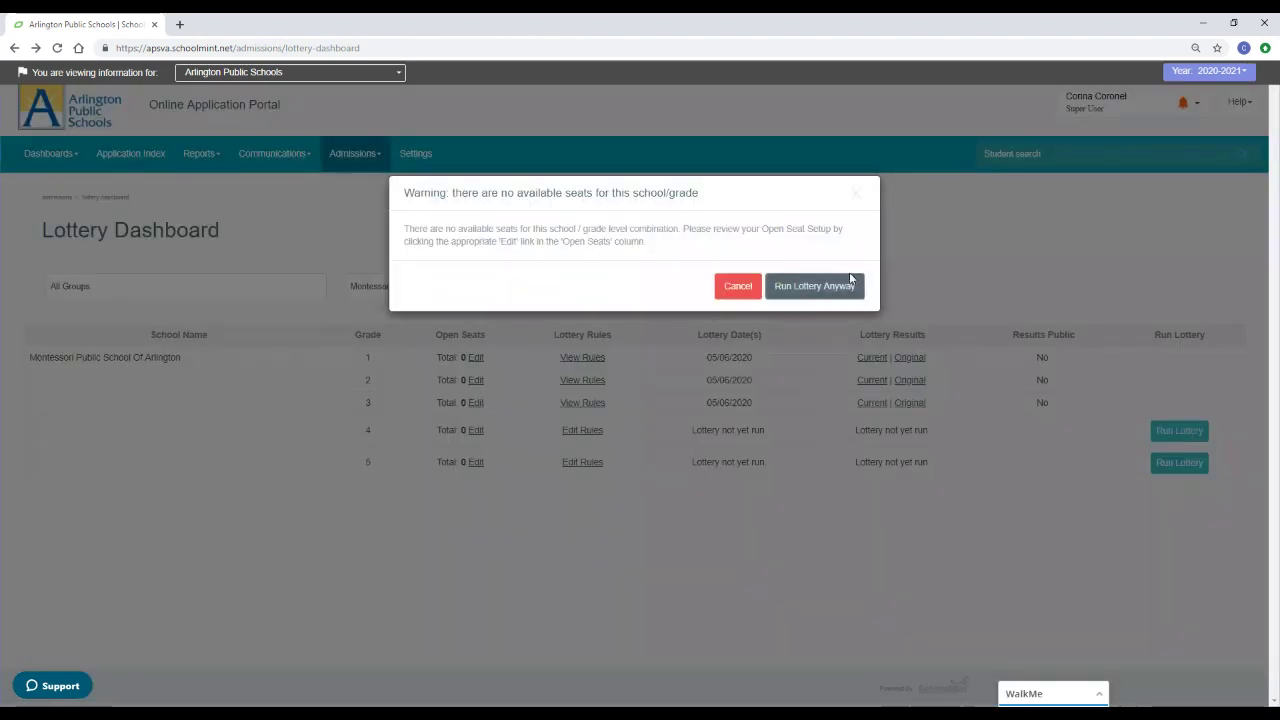
{"action": "left_click", "coordinate": [849, 280]}
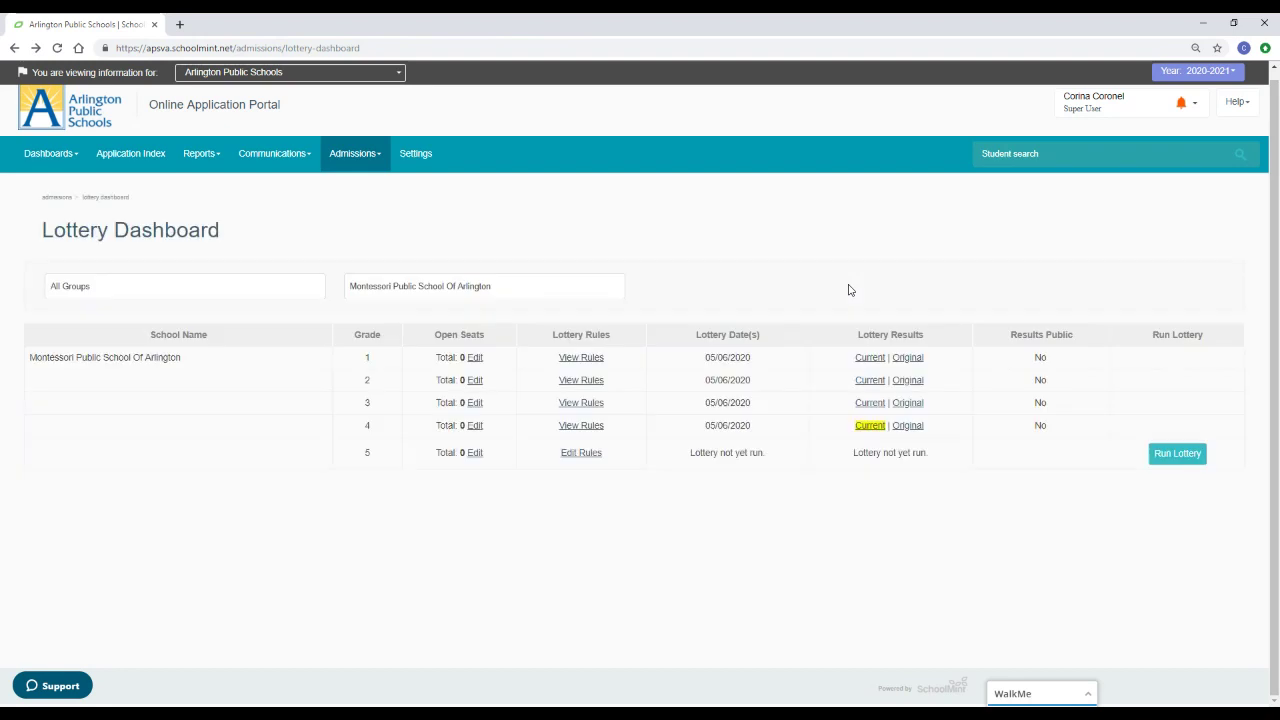
Step: Open Montessori Public School Of Arlington's current fourth-grade lottery results and review the statuses and priorities on both pages
{"action": "left_click", "coordinate": [871, 426]}
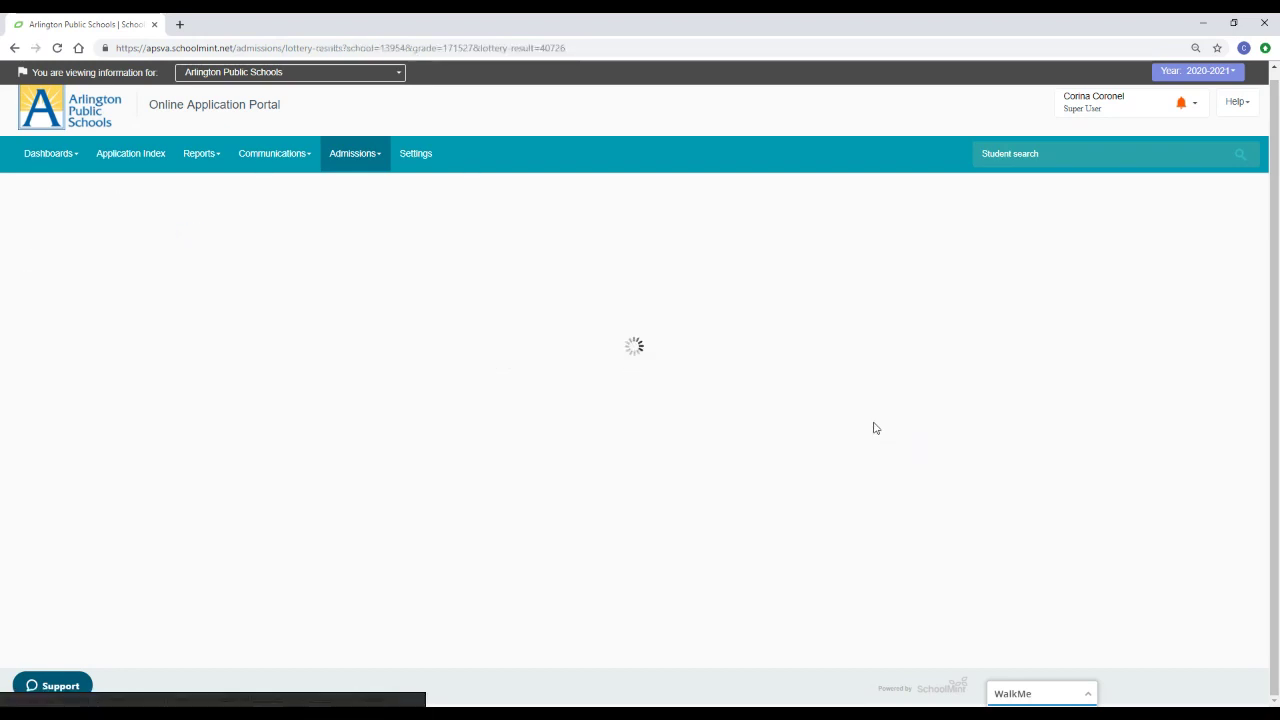
{"action": "scroll", "coordinate": [697, 271], "scroll_direction": "down", "scroll_amount": 3}
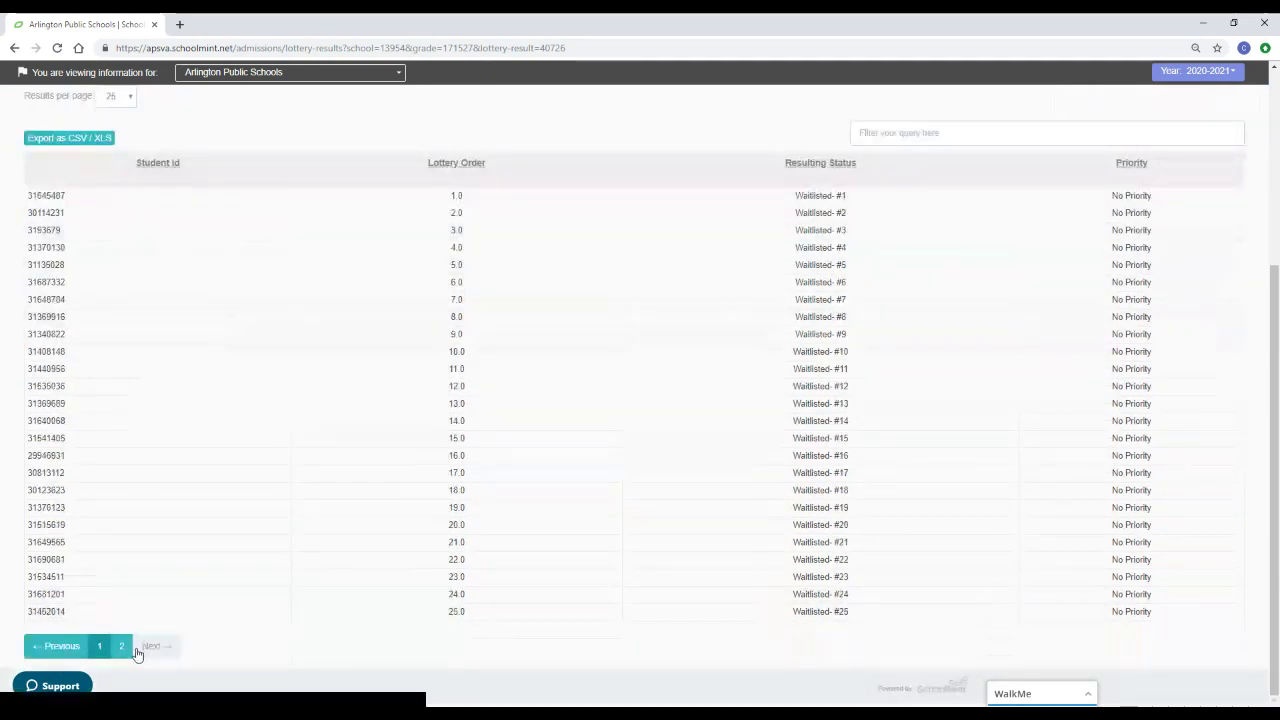
{"action": "left_click", "coordinate": [121, 648]}
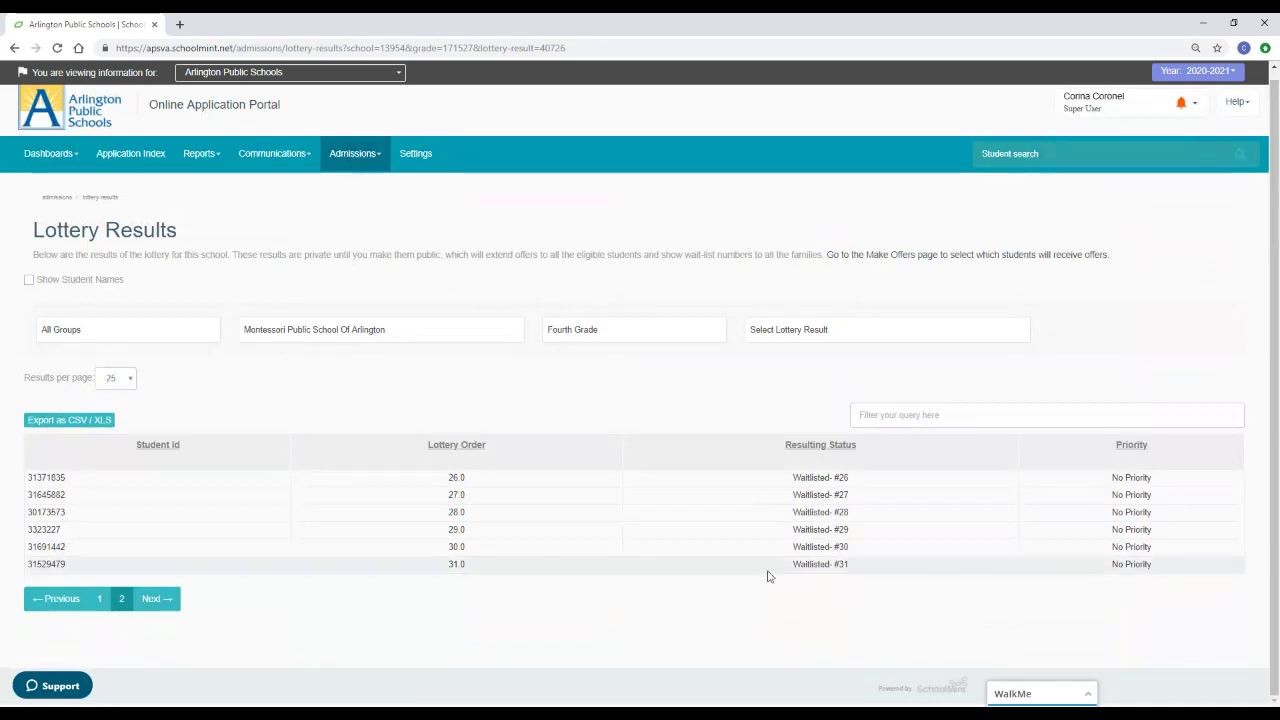
Step: Return to the Lottery Dashboard and filter it to Montessori Public School Of Arlington
{"action": "left_click", "coordinate": [16, 50]}
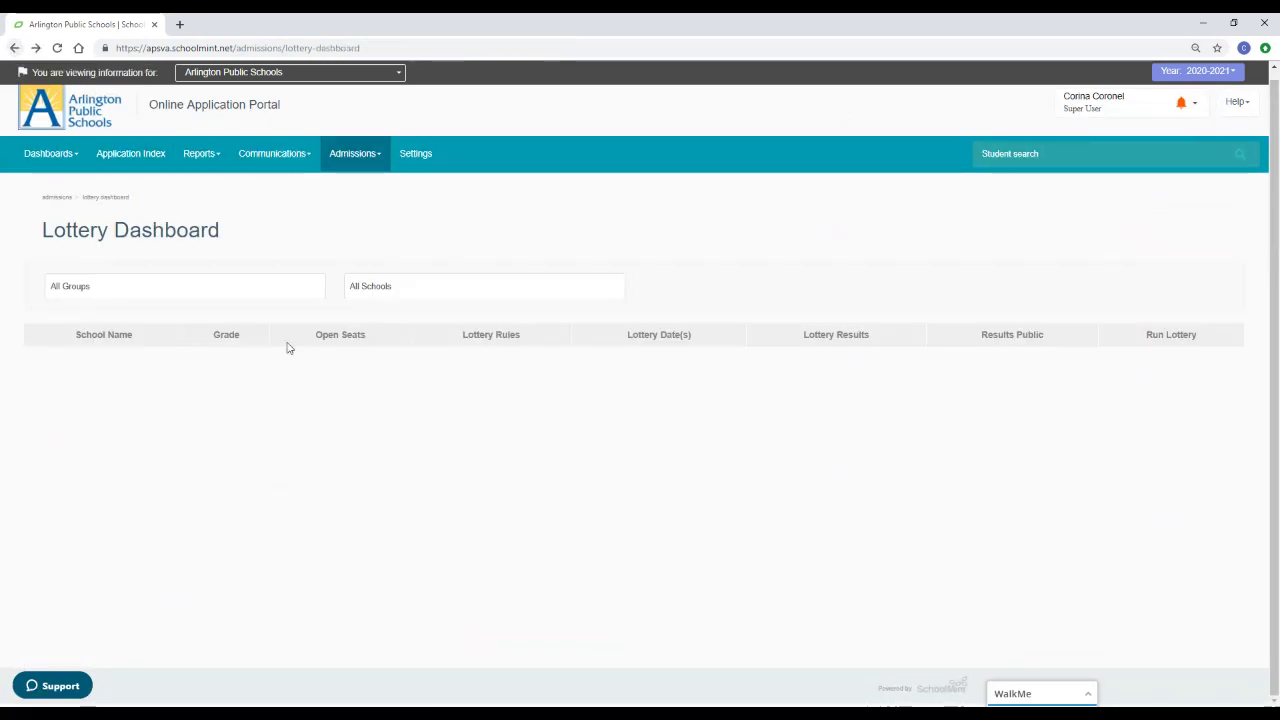
{"action": "left_click", "coordinate": [411, 292]}
{"action": "scroll", "coordinate": [489, 375], "scroll_direction": "down", "scroll_amount": 10}
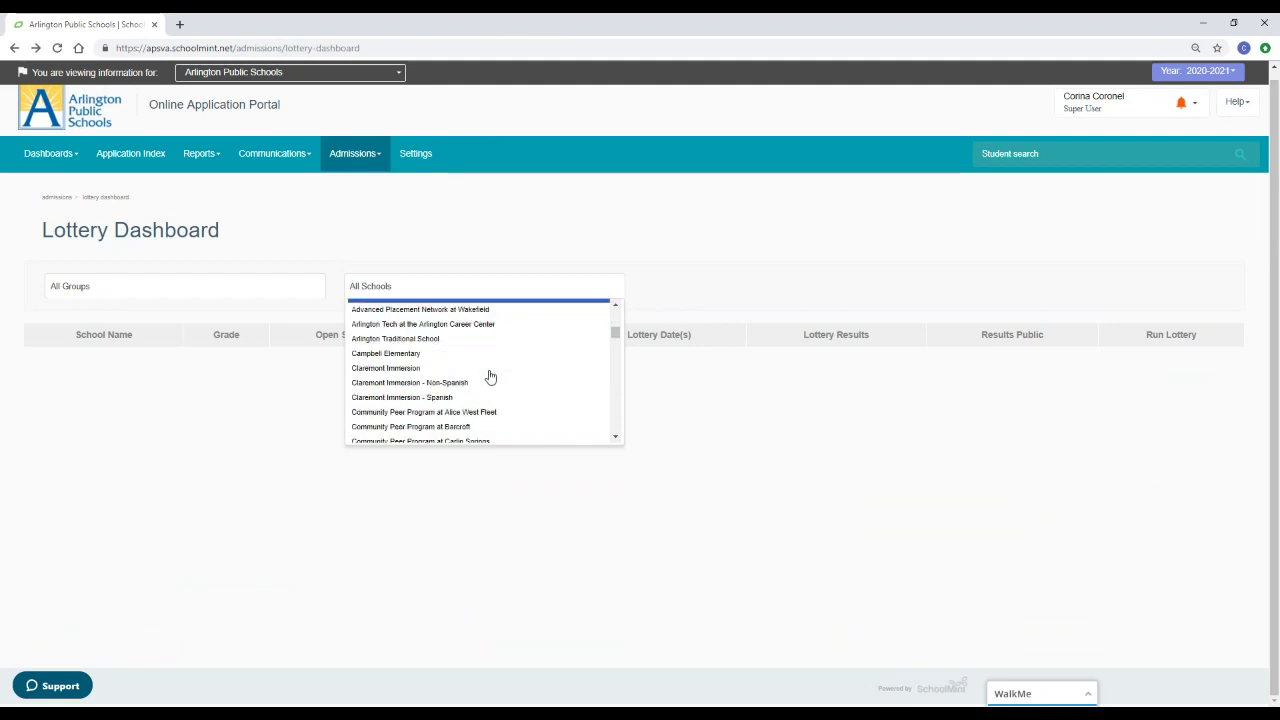
{"action": "scroll", "coordinate": [489, 375], "scroll_direction": "down", "scroll_amount": 10}
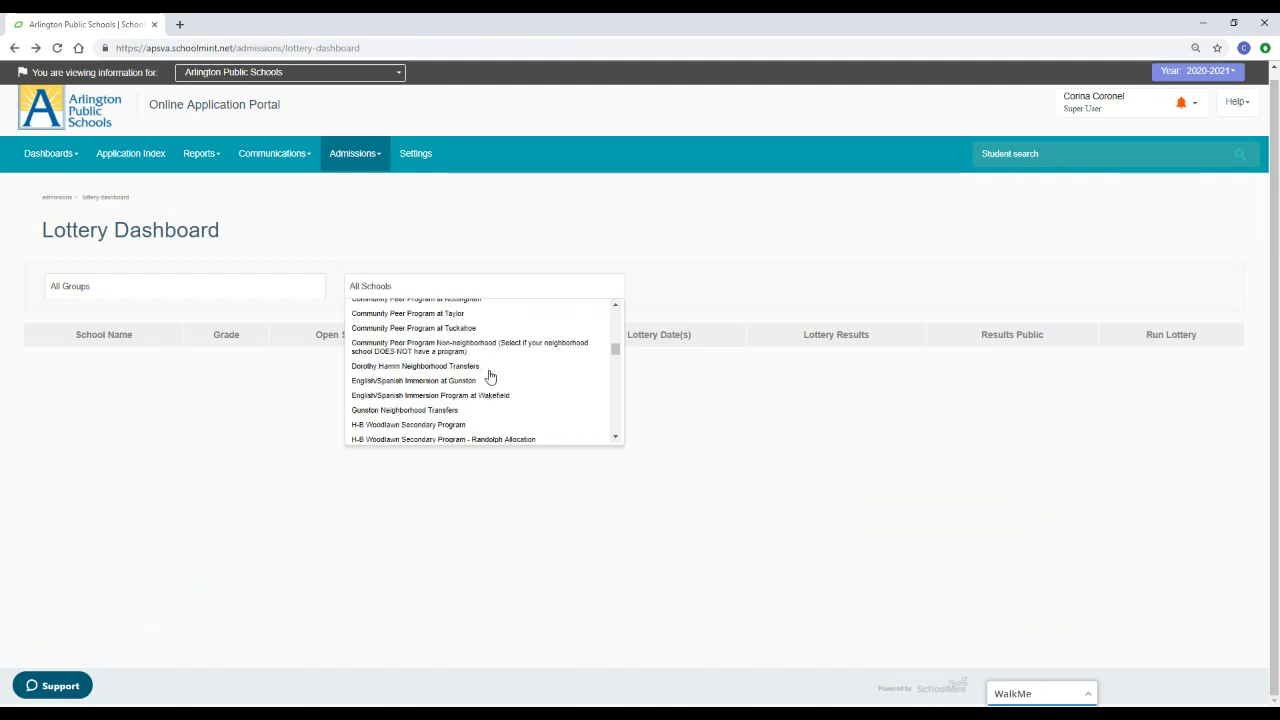
{"action": "scroll", "coordinate": [489, 373], "scroll_direction": "down", "scroll_amount": 6}
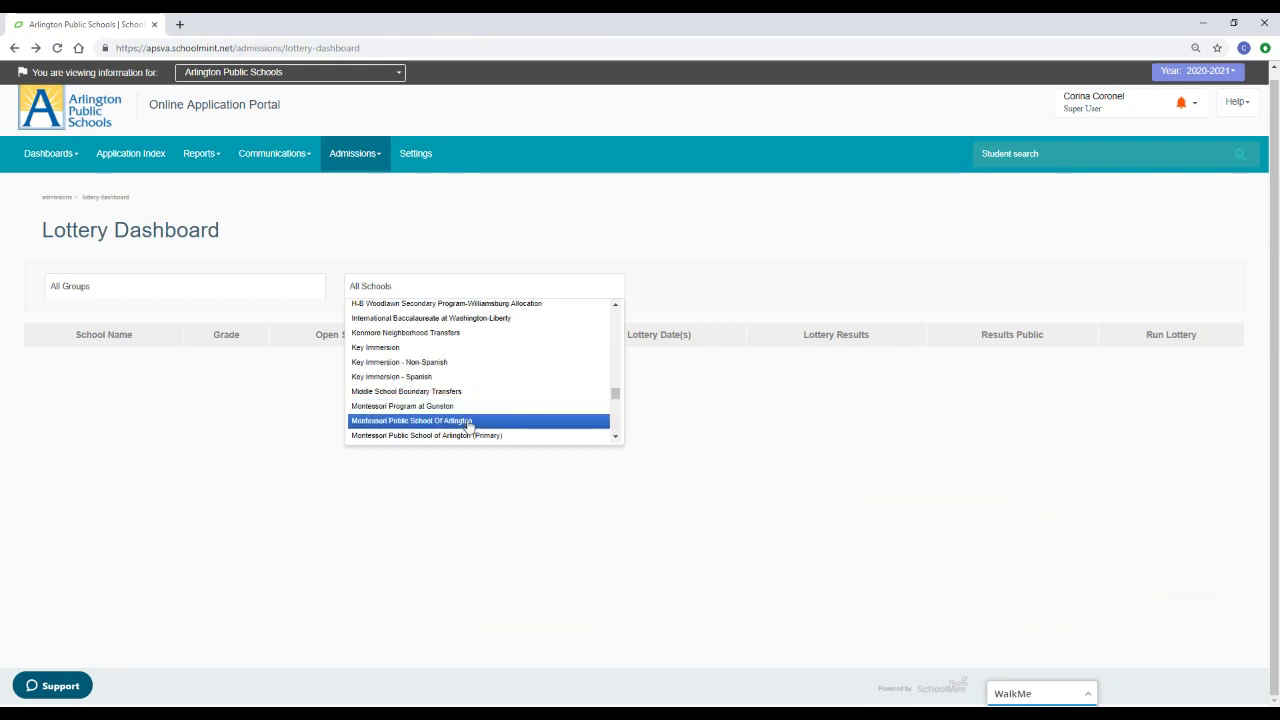
{"action": "left_click", "coordinate": [469, 421]}
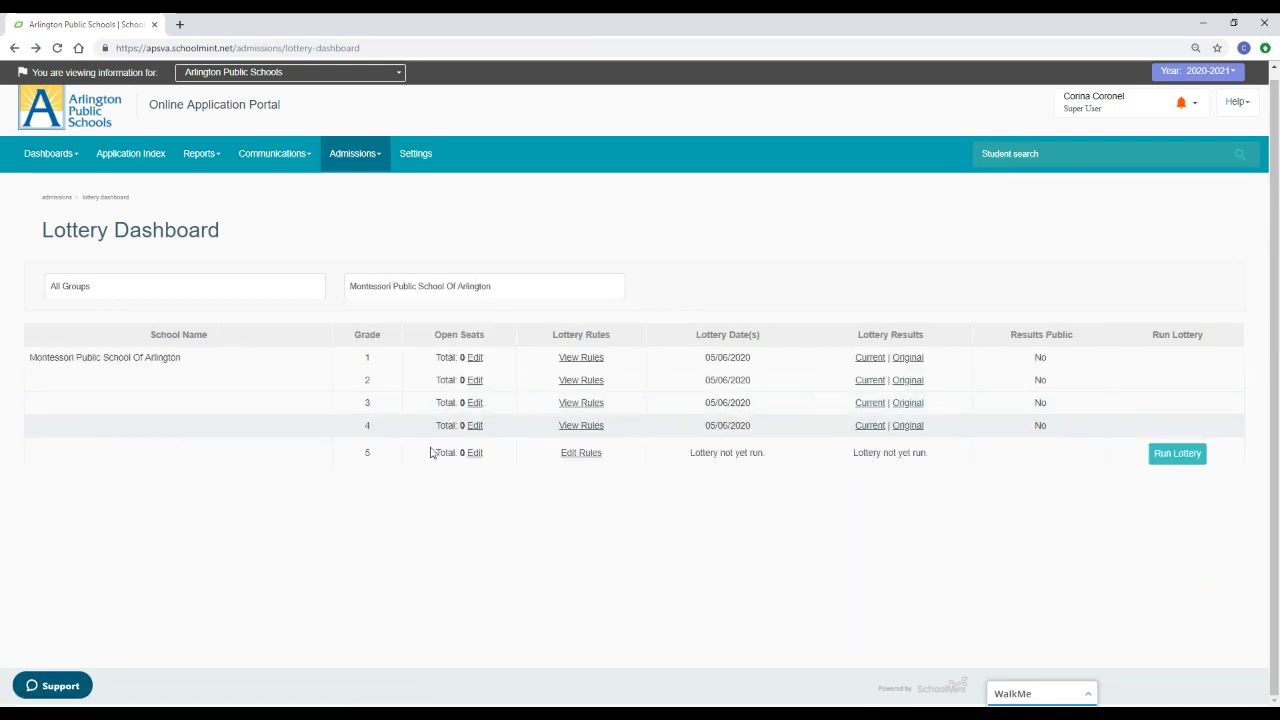
Step: Run the grade 5 lottery despite the lack of open seats and open its current results
{"action": "left_click", "coordinate": [1178, 454]}
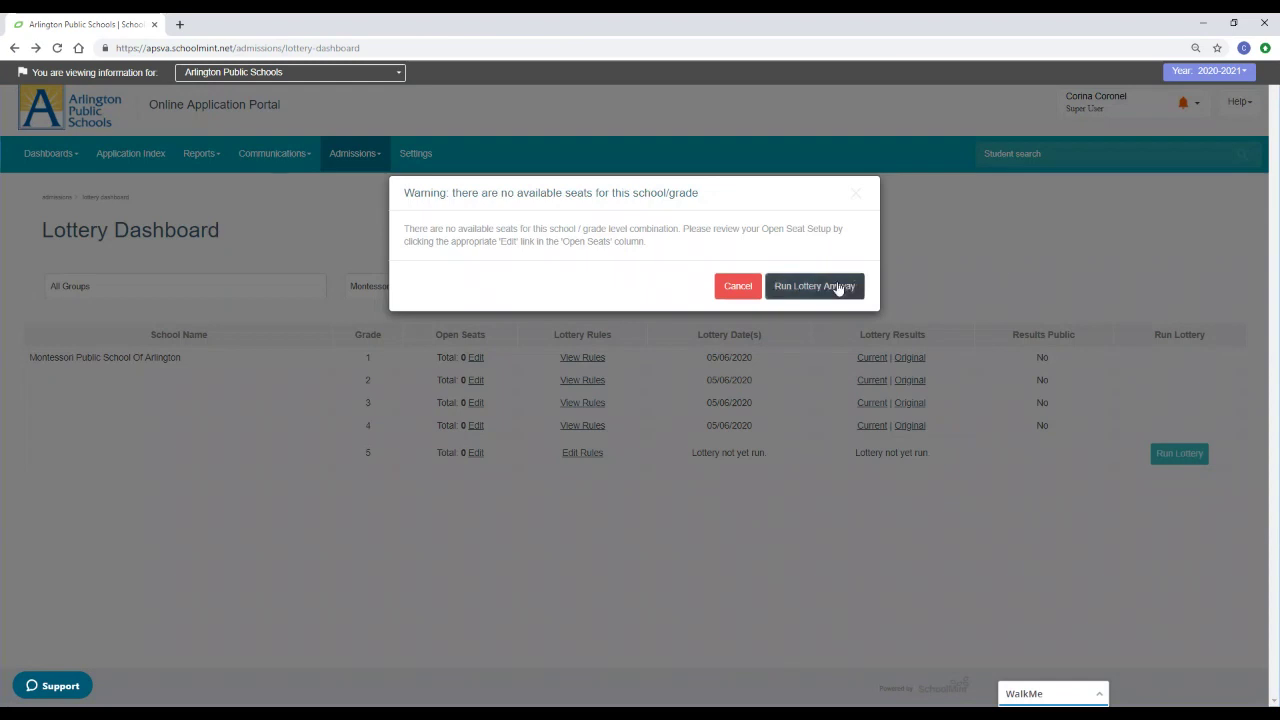
{"action": "left_click", "coordinate": [840, 286]}
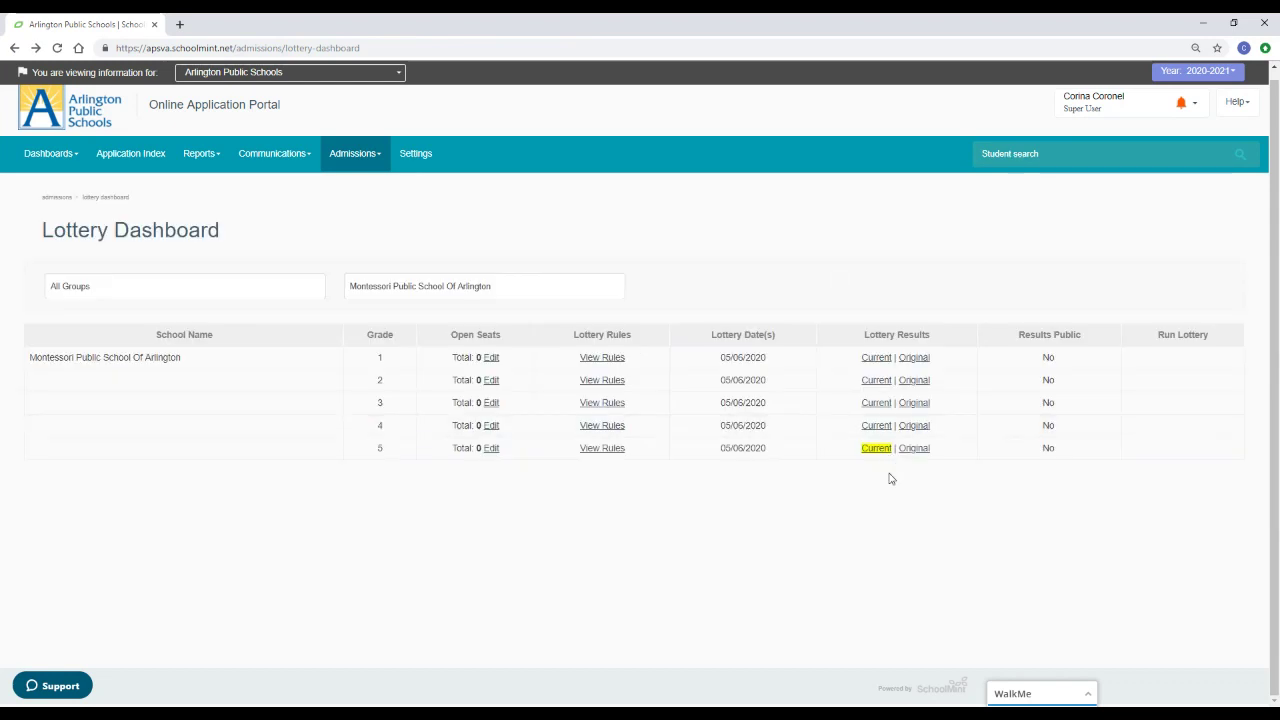
{"action": "left_click", "coordinate": [880, 450]}
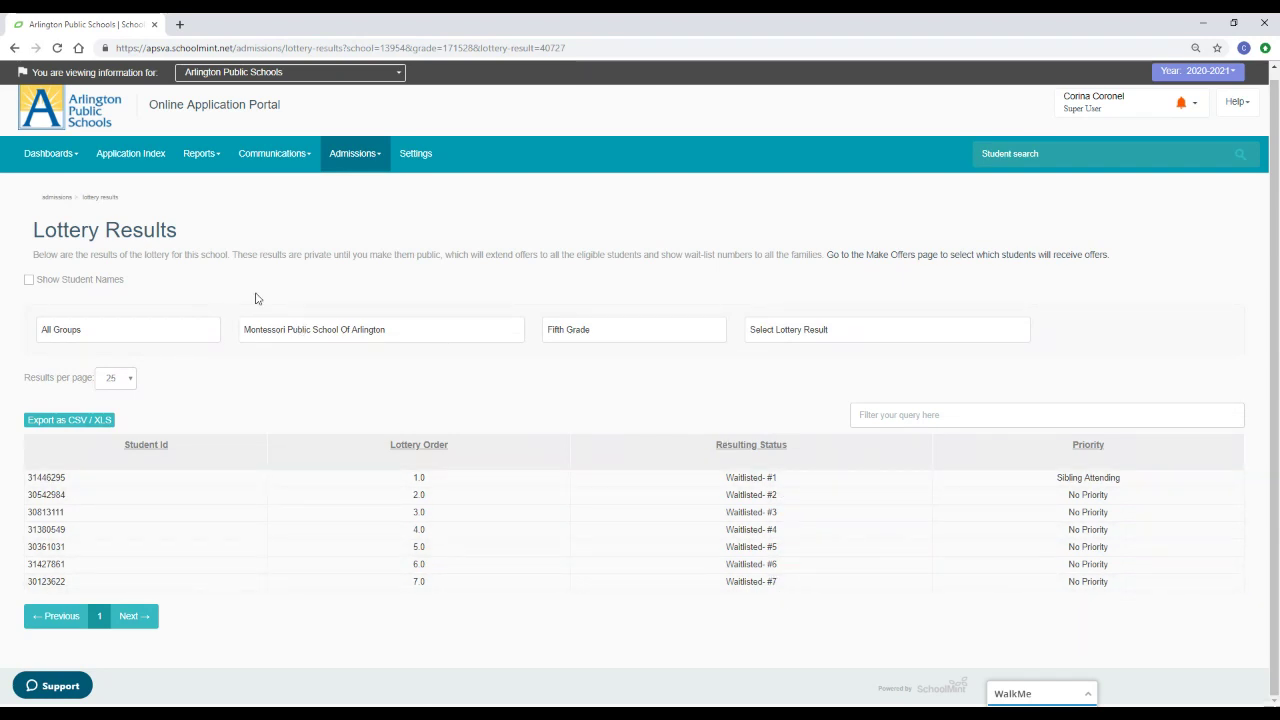
Step: Back on the Lottery Dashboard, run the pk3 lottery for 1/3- Montessori Public School of Arlington (Primary)
{"action": "left_click", "coordinate": [15, 50]}
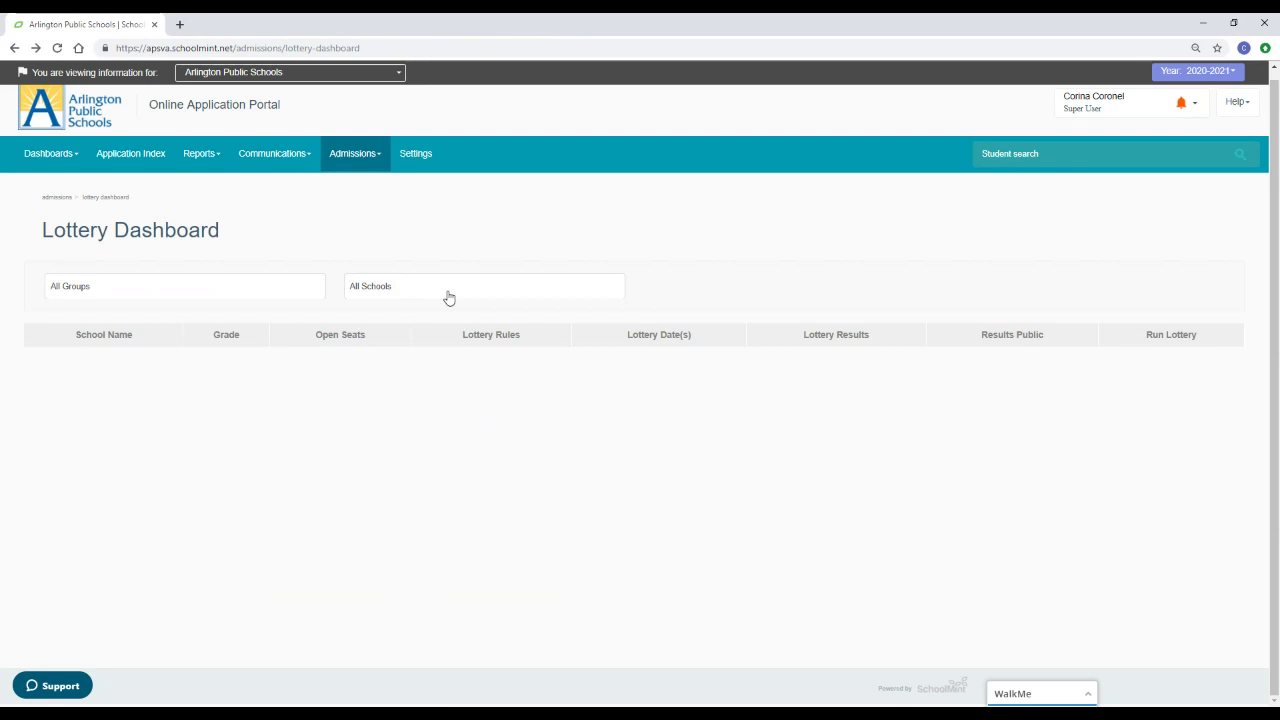
{"action": "left_click", "coordinate": [449, 297]}
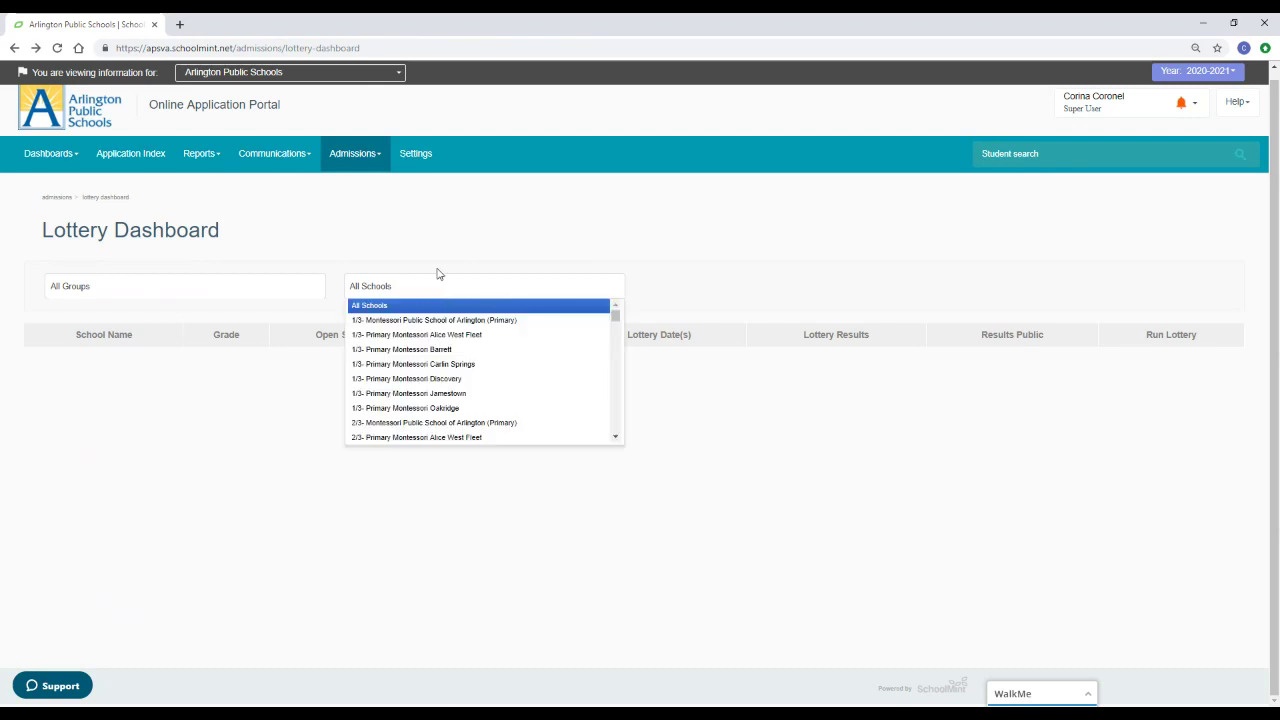
{"action": "left_click", "coordinate": [419, 321]}
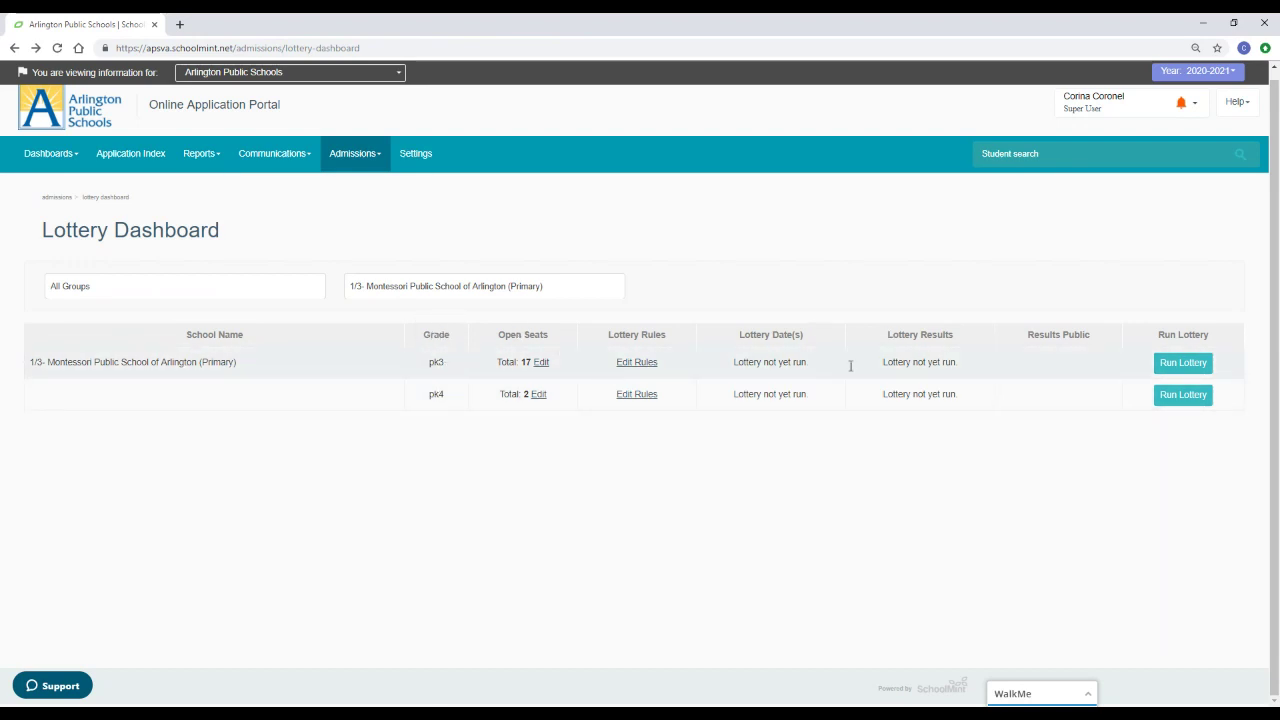
{"action": "left_click", "coordinate": [1183, 364]}
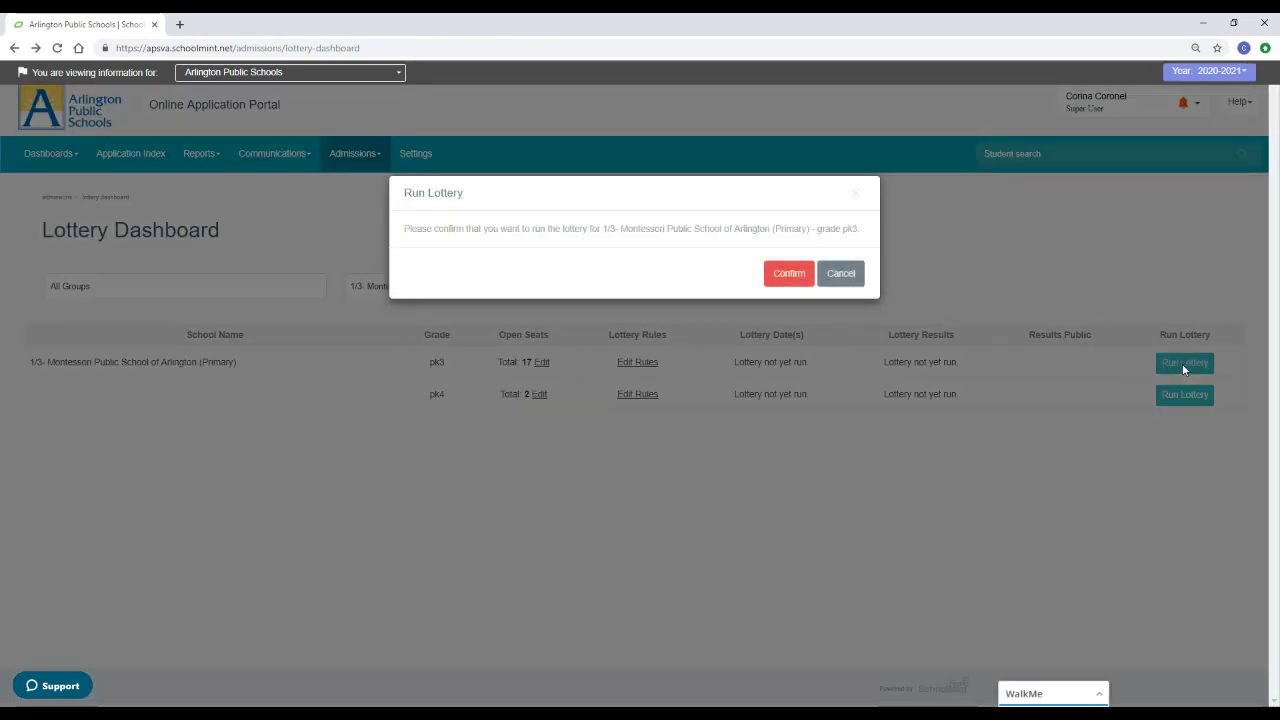
{"action": "left_click", "coordinate": [789, 275]}
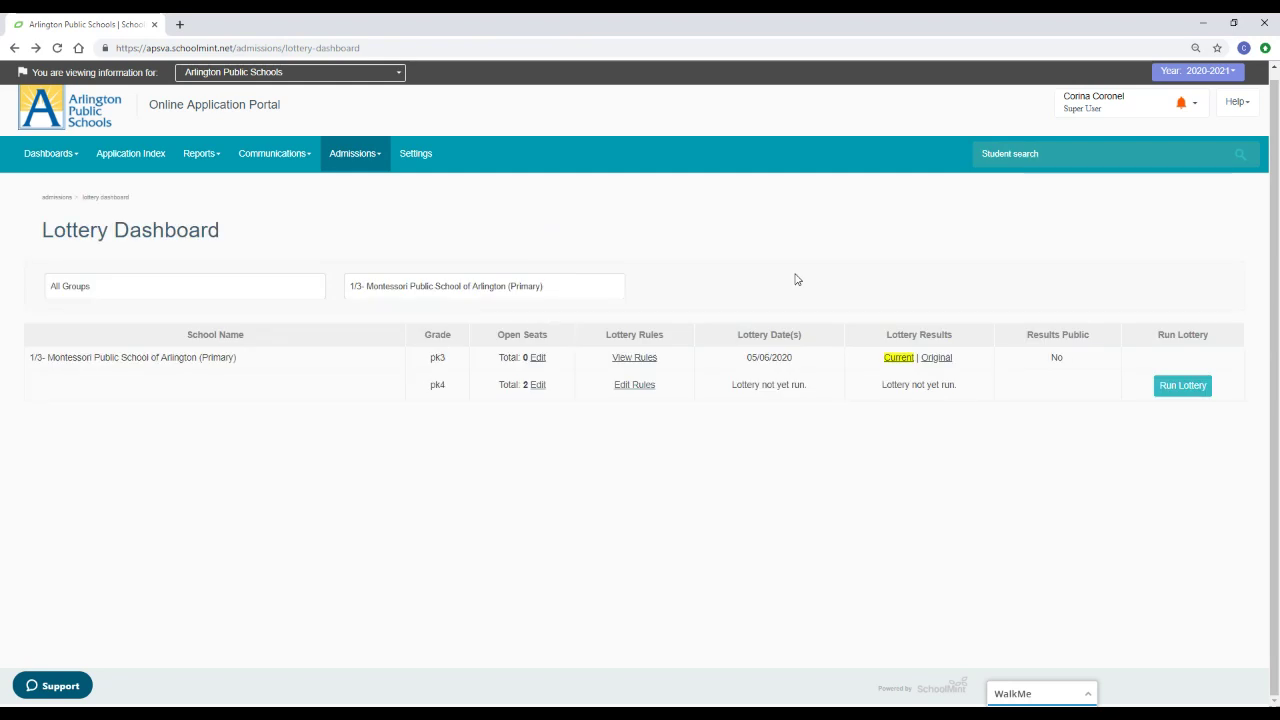
Step: Open the current pk3 lottery results and review the resulting statuses through page 3
{"action": "left_click", "coordinate": [899, 359]}
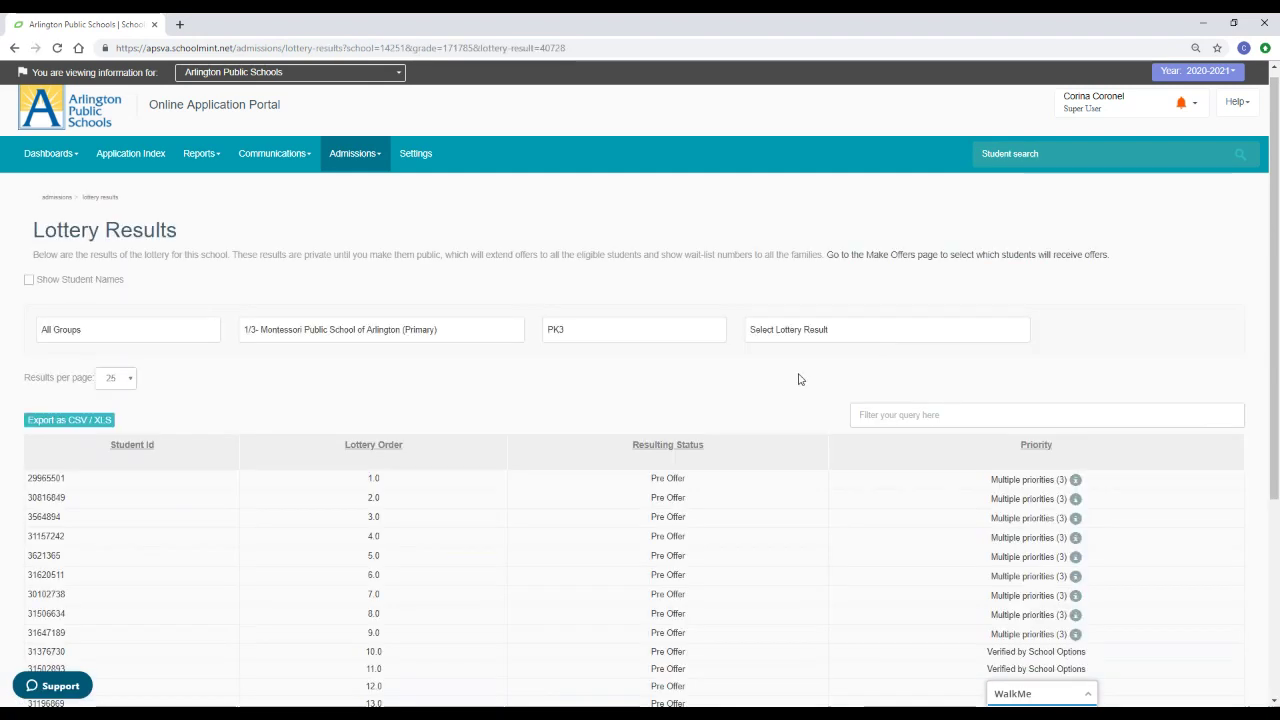
{"action": "scroll", "coordinate": [760, 385], "scroll_direction": "down", "scroll_amount": 1}
{"action": "scroll", "coordinate": [709, 354], "scroll_direction": "down", "scroll_amount": 2}
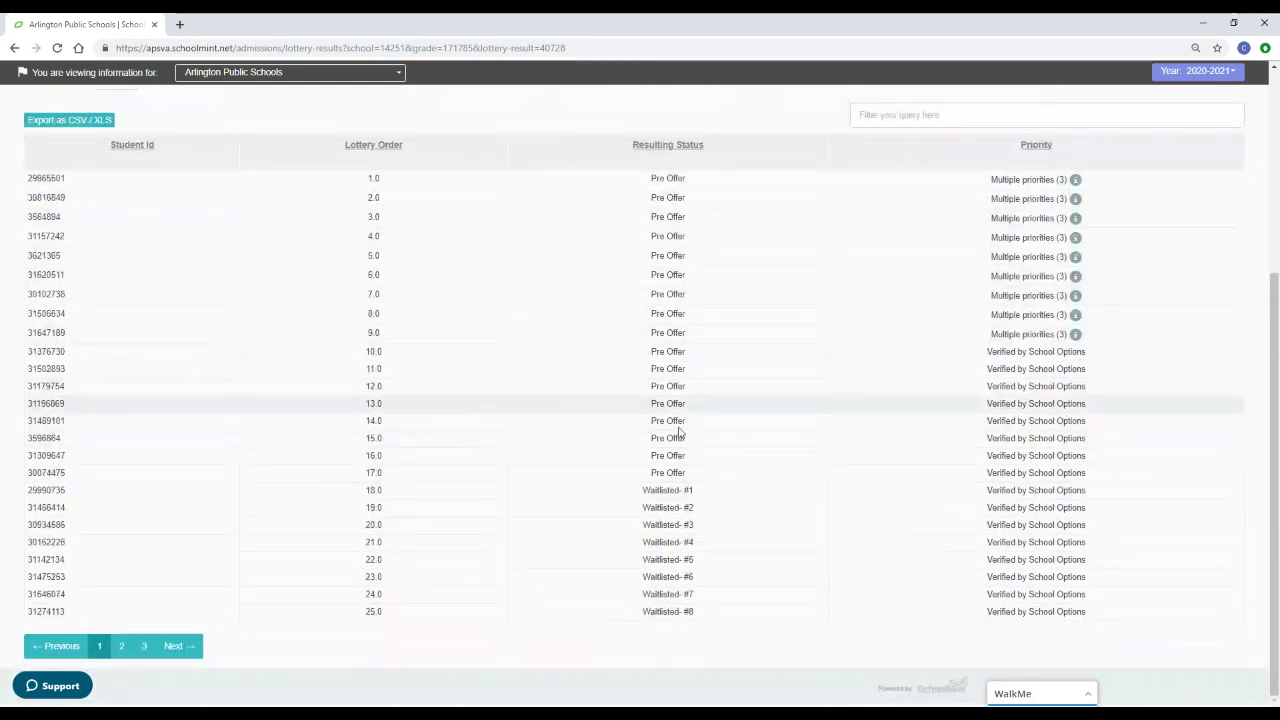
{"action": "left_click", "coordinate": [124, 648]}
{"action": "left_click", "coordinate": [144, 647]}
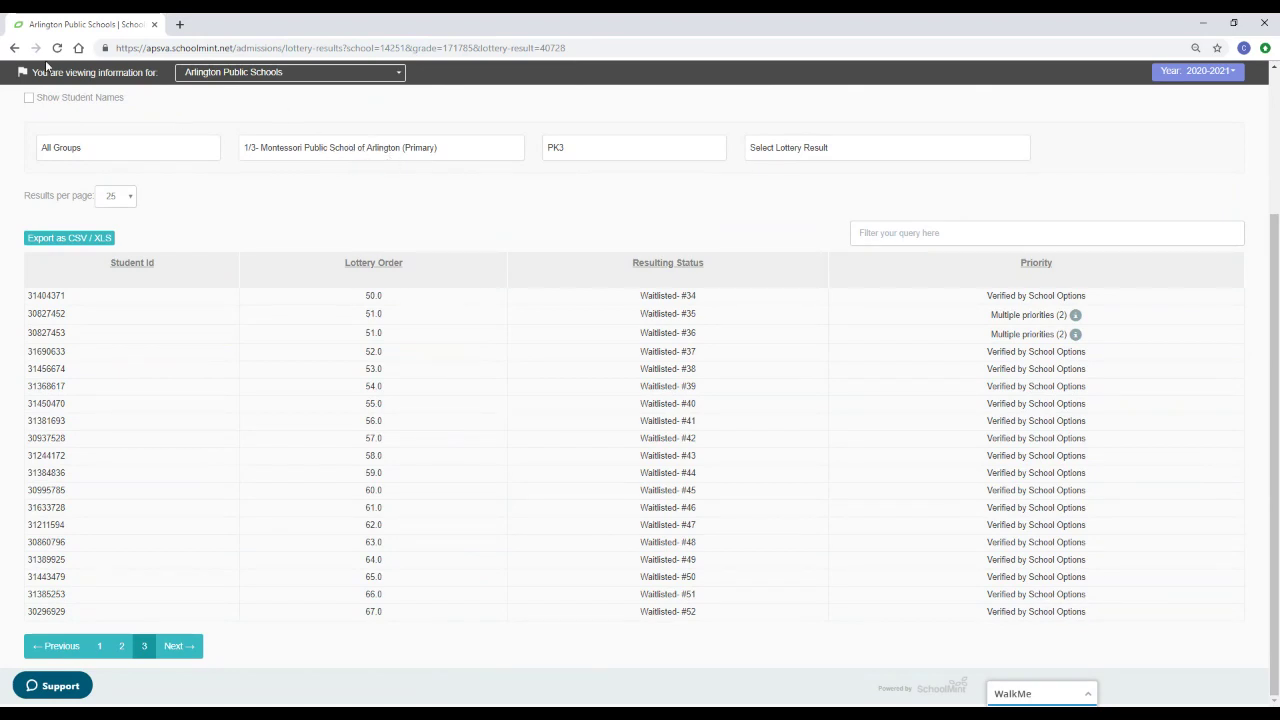
Step: Back on the Lottery Dashboard, run the pk4 lottery for 1/3- Montessori Public School of Arlington (Primary)
{"action": "left_click", "coordinate": [15, 51]}
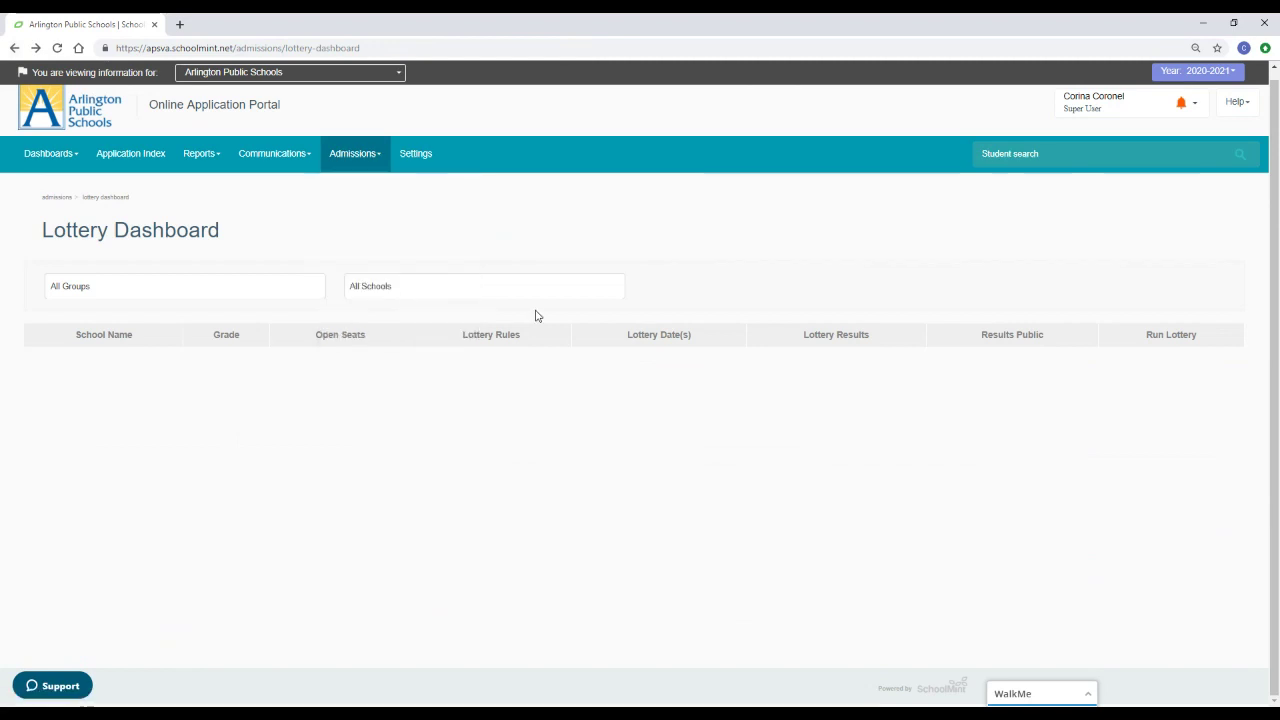
{"action": "left_click", "coordinate": [492, 291]}
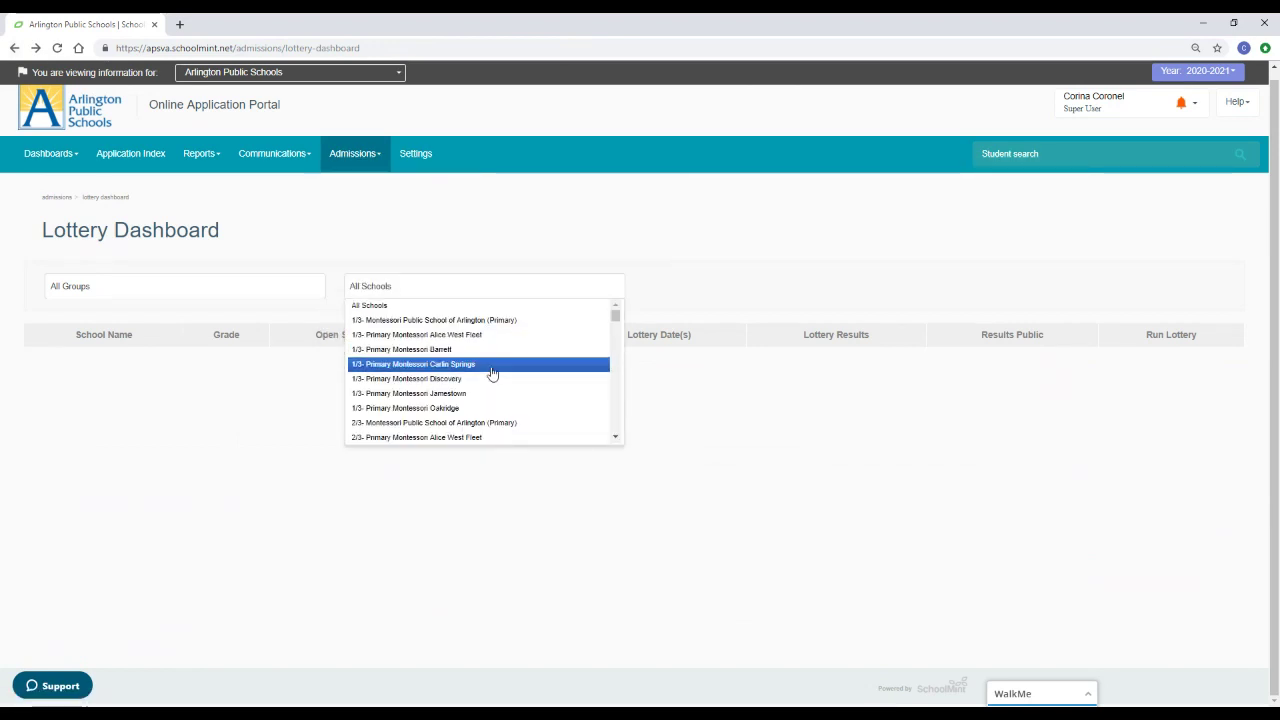
{"action": "left_click", "coordinate": [455, 321]}
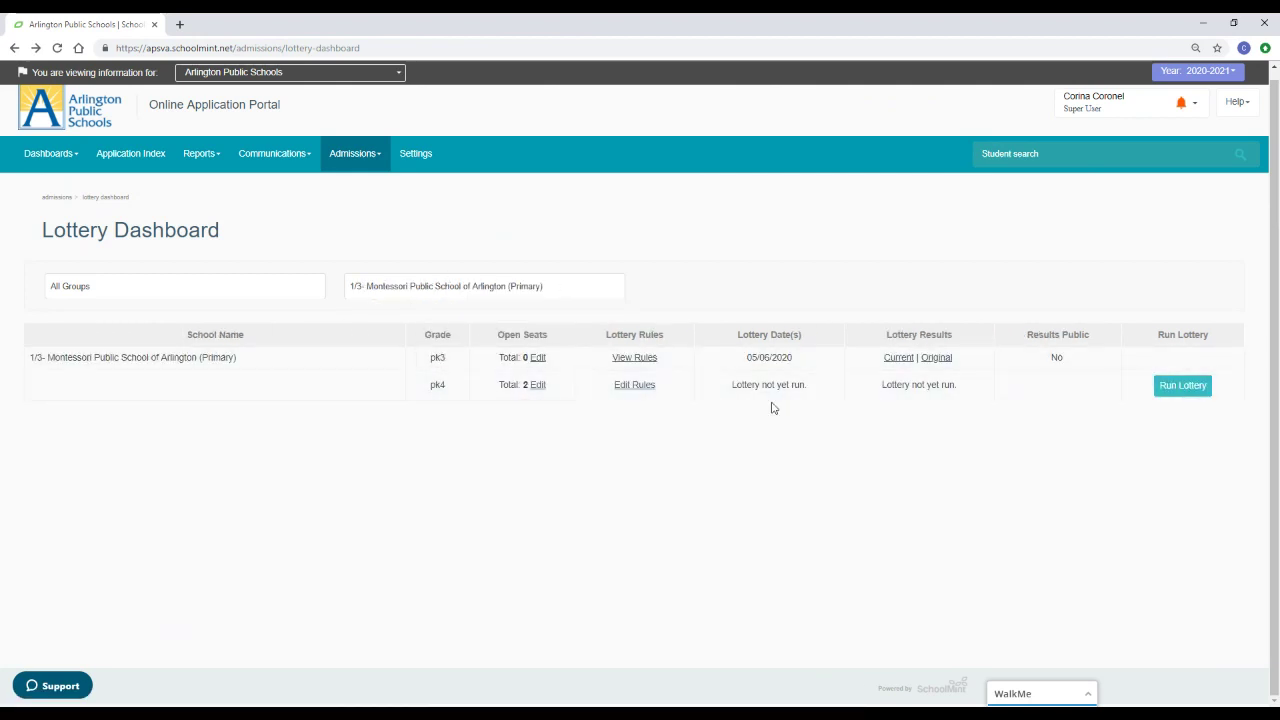
{"action": "left_click", "coordinate": [1190, 390]}
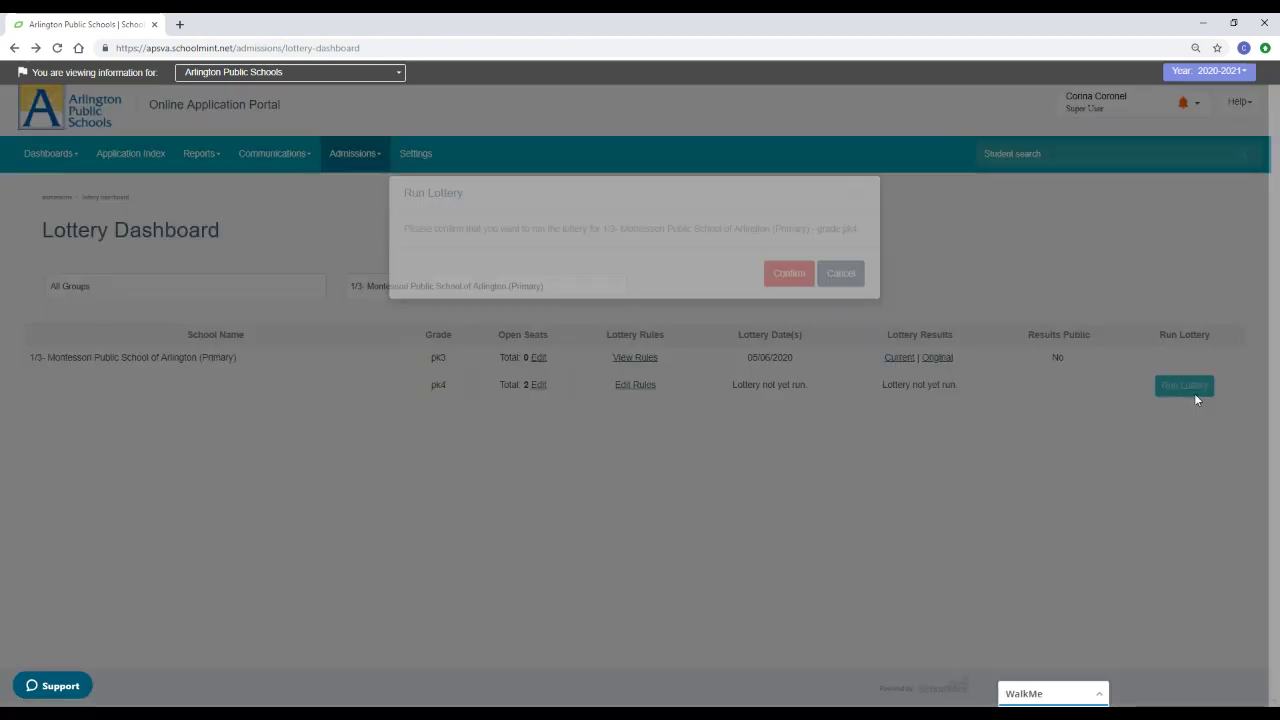
{"action": "left_click", "coordinate": [789, 275]}
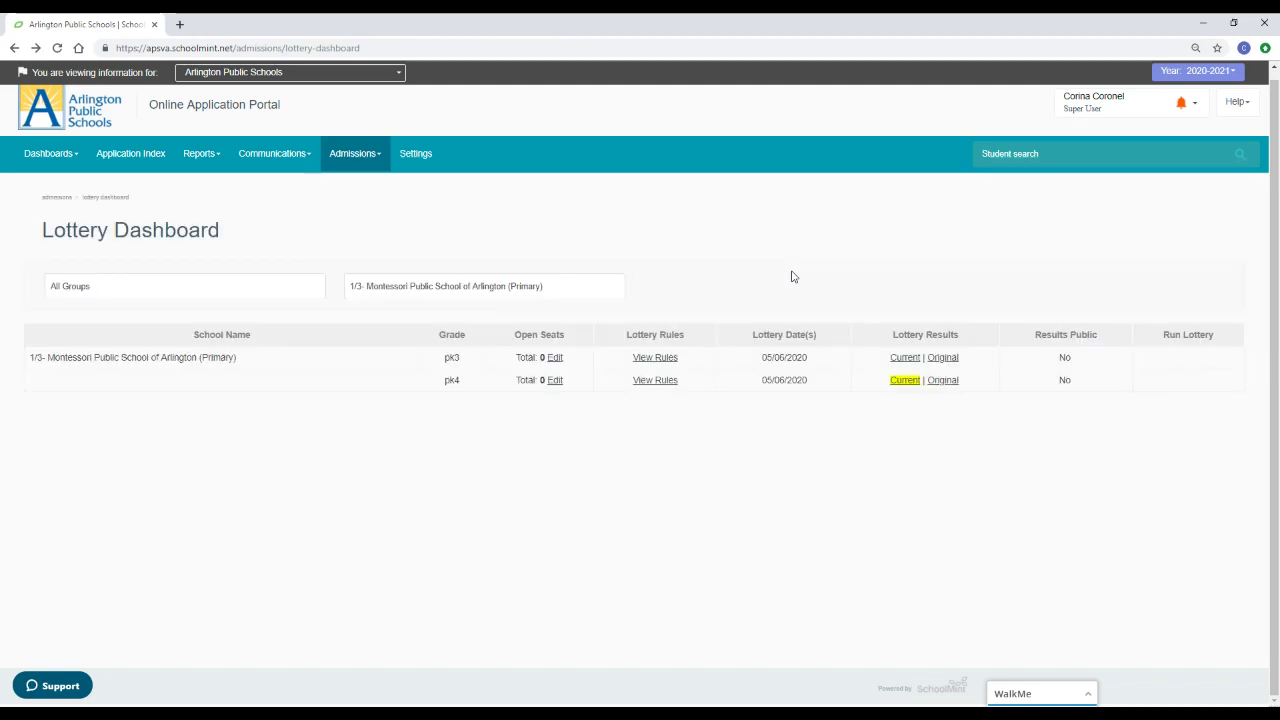
Step: Open the current pk4 lottery results and review the offers and waitlist through page 3
{"action": "left_click", "coordinate": [905, 382]}
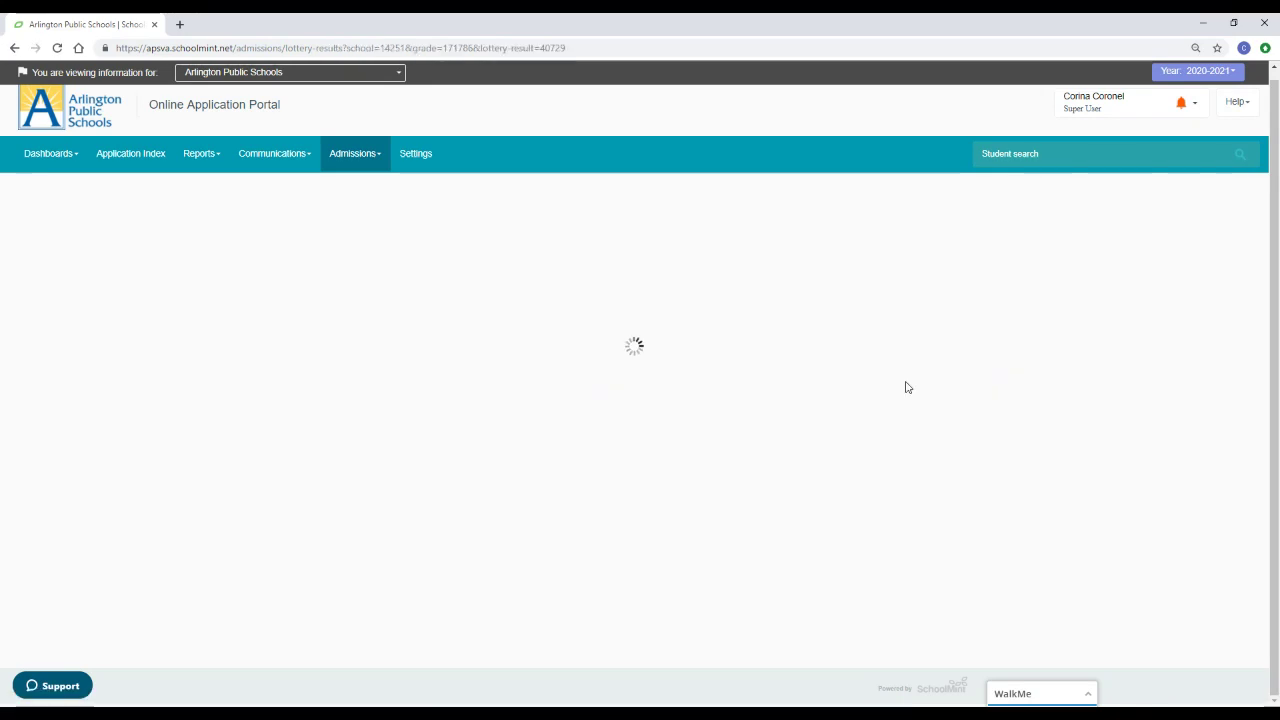
{"action": "scroll", "coordinate": [760, 443], "scroll_direction": "down", "scroll_amount": 2}
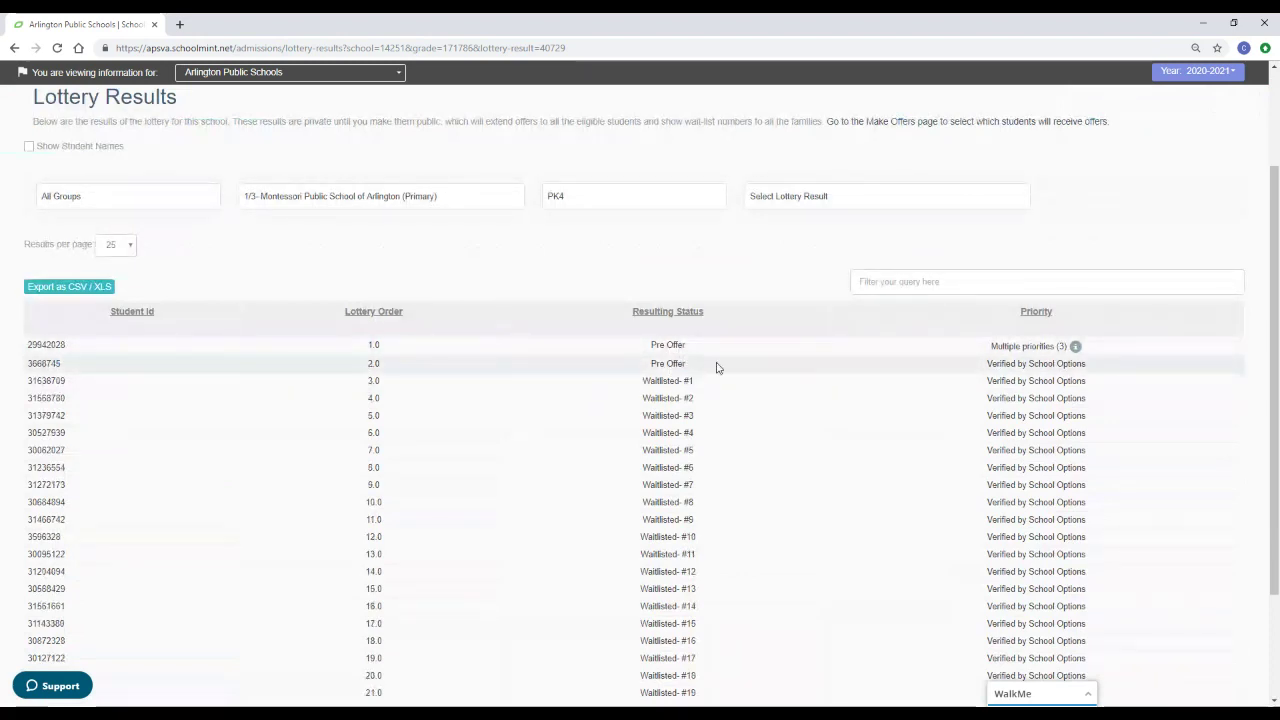
{"action": "scroll", "coordinate": [716, 368], "scroll_direction": "down", "scroll_amount": 2}
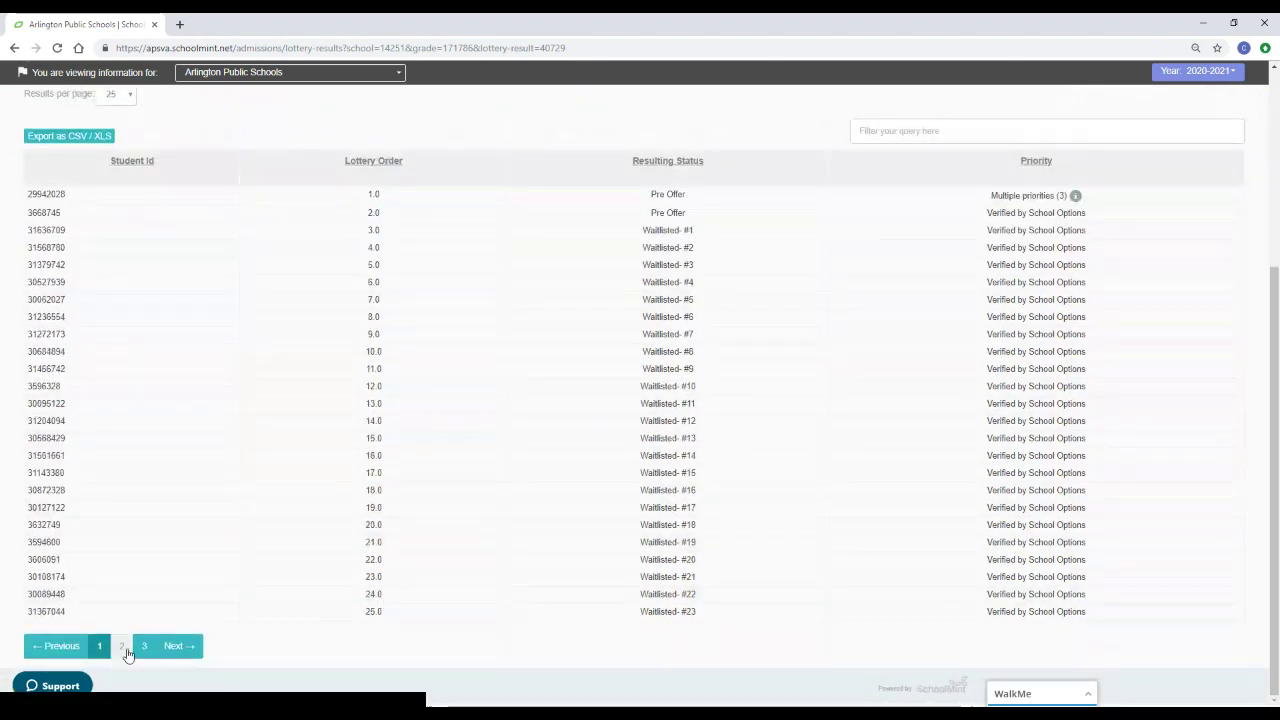
{"action": "left_click", "coordinate": [123, 650]}
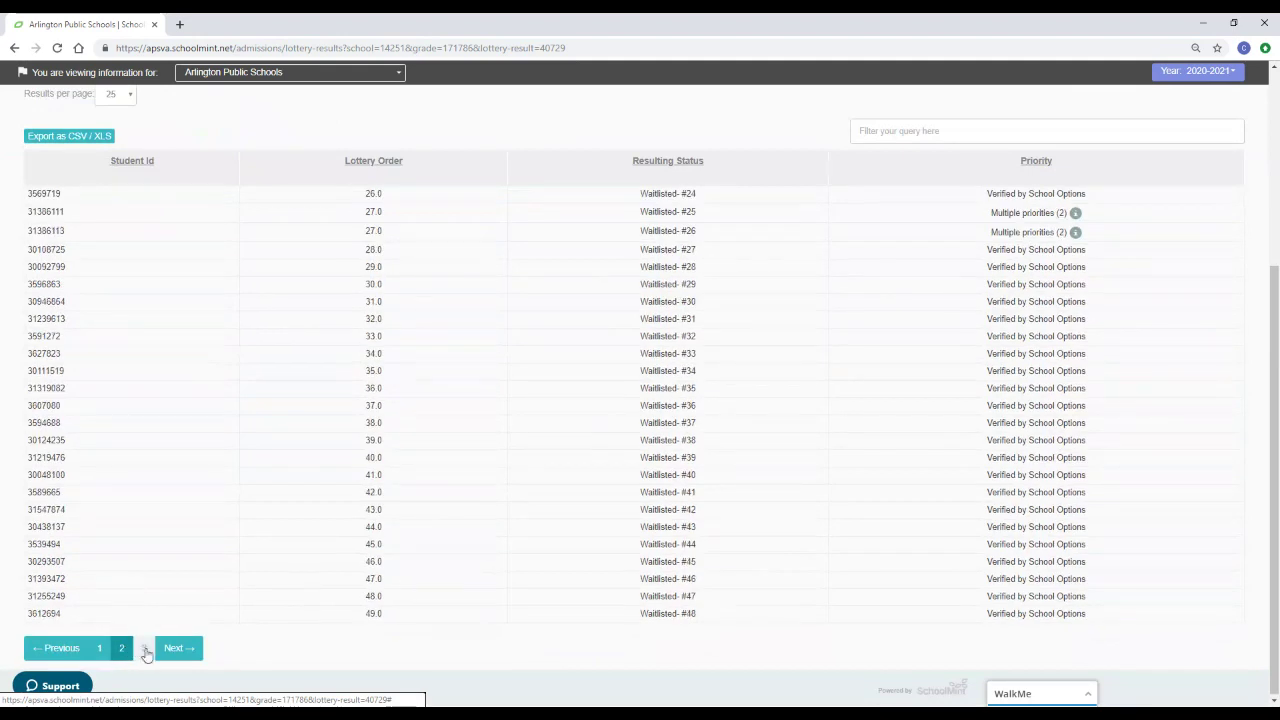
{"action": "left_click", "coordinate": [145, 649]}
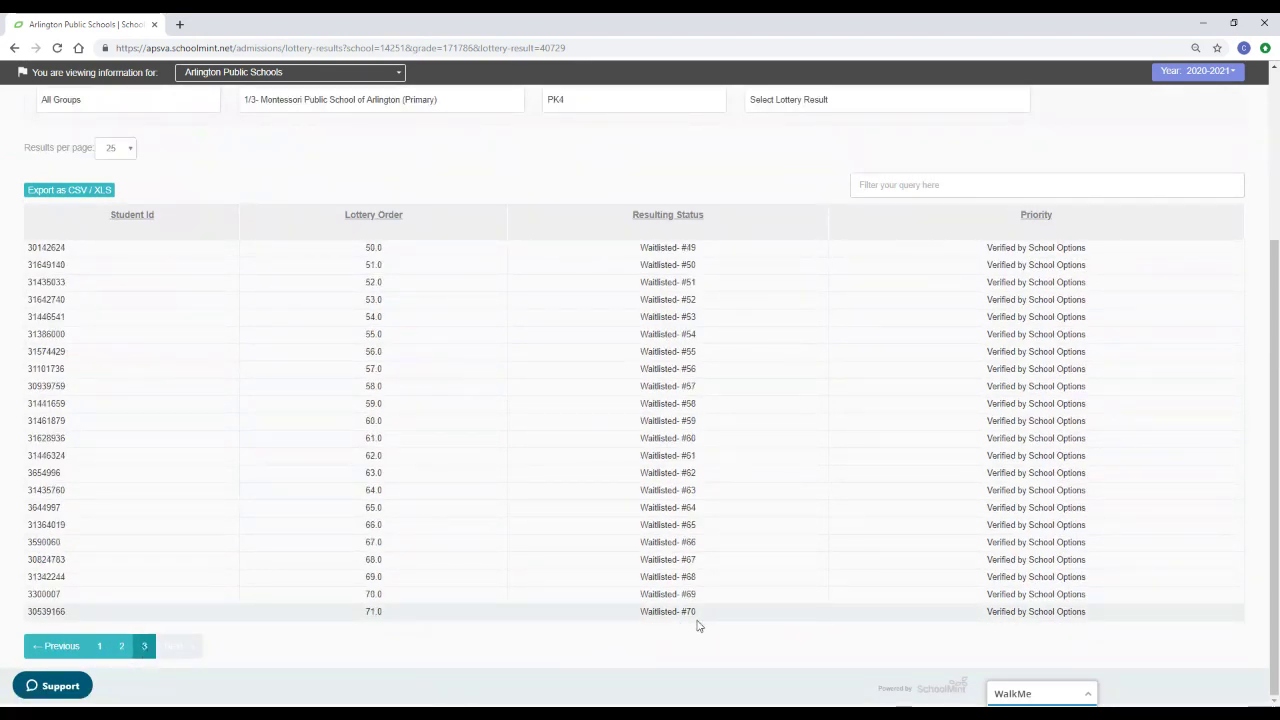
{"action": "scroll", "coordinate": [597, 397], "scroll_direction": "up", "scroll_amount": 3}
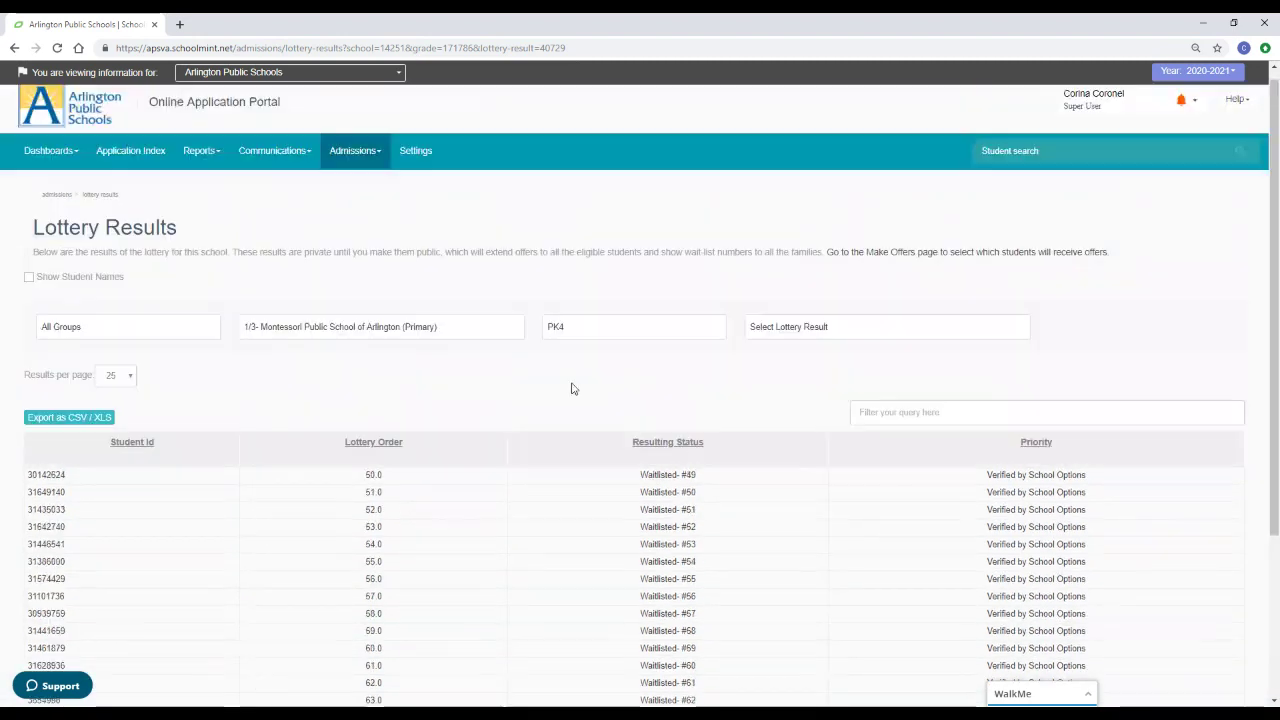
Step: Back on the Lottery Dashboard, run the pk3 lottery for 2/3- Montessori Public School of Arlington (Primary)
{"action": "left_click", "coordinate": [13, 47]}
{"action": "left_click", "coordinate": [440, 292]}
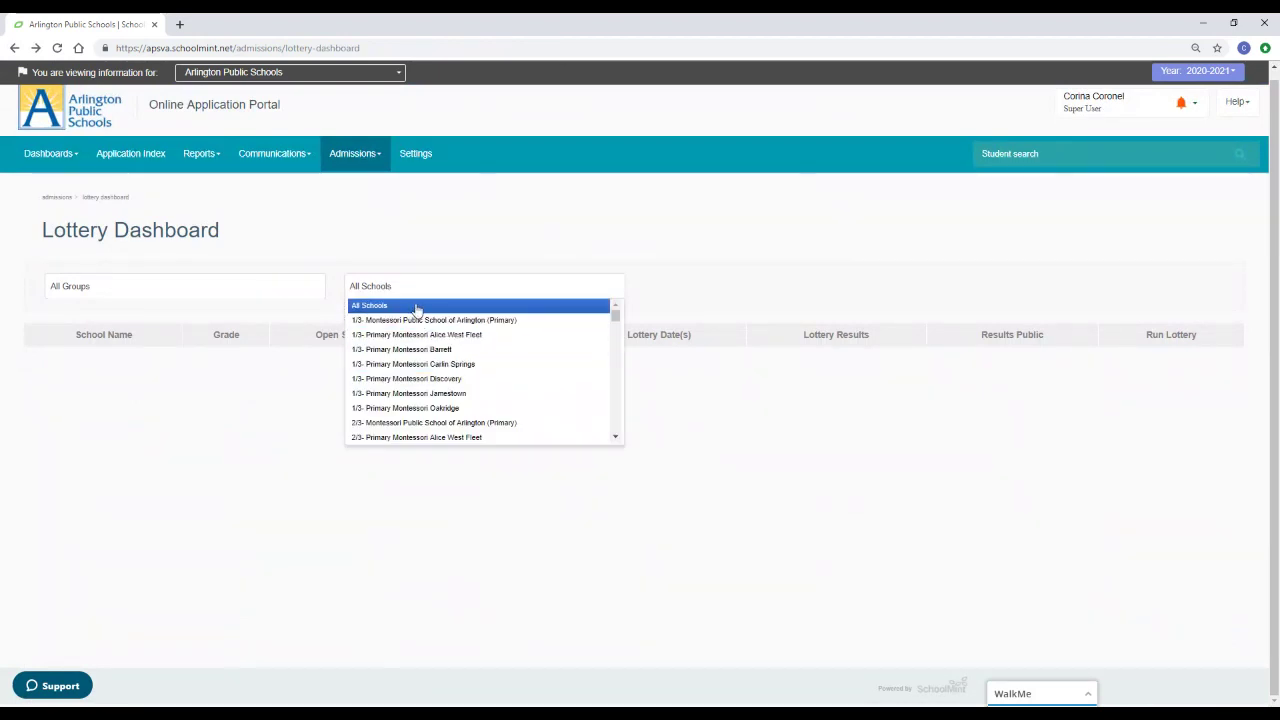
{"action": "left_click", "coordinate": [439, 424]}
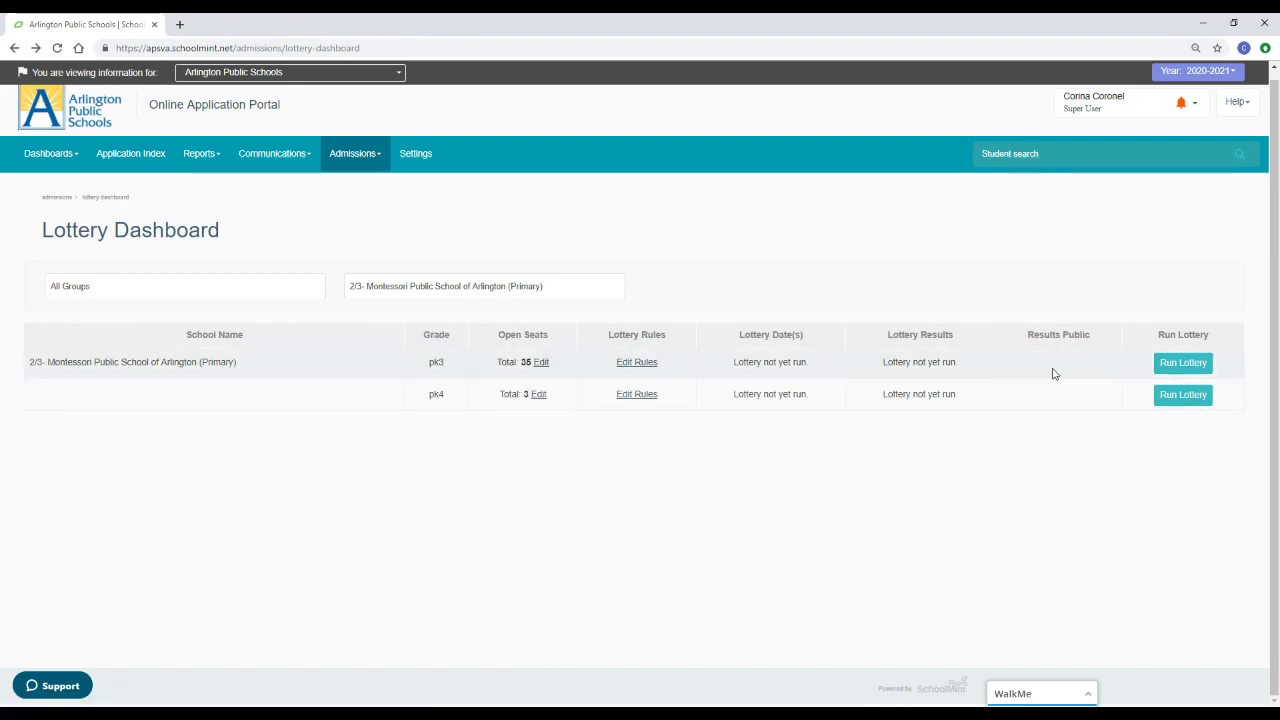
{"action": "left_click", "coordinate": [1190, 366]}
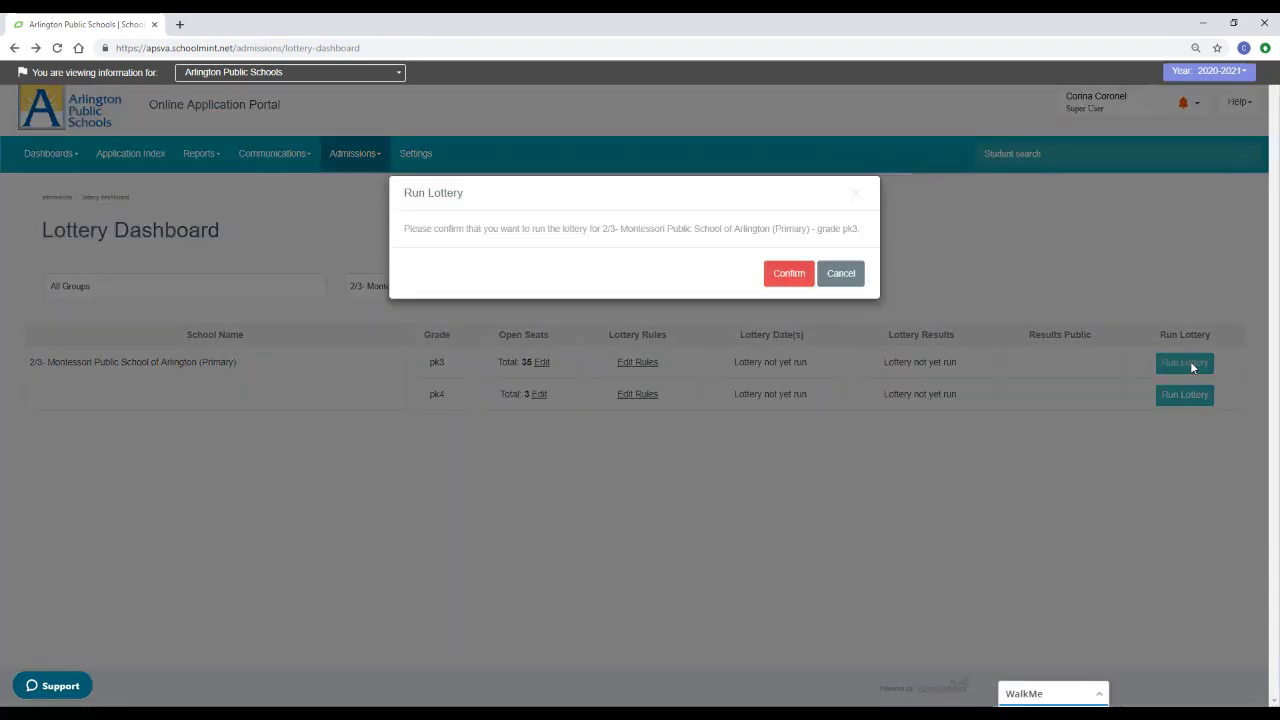
{"action": "left_click", "coordinate": [790, 274]}
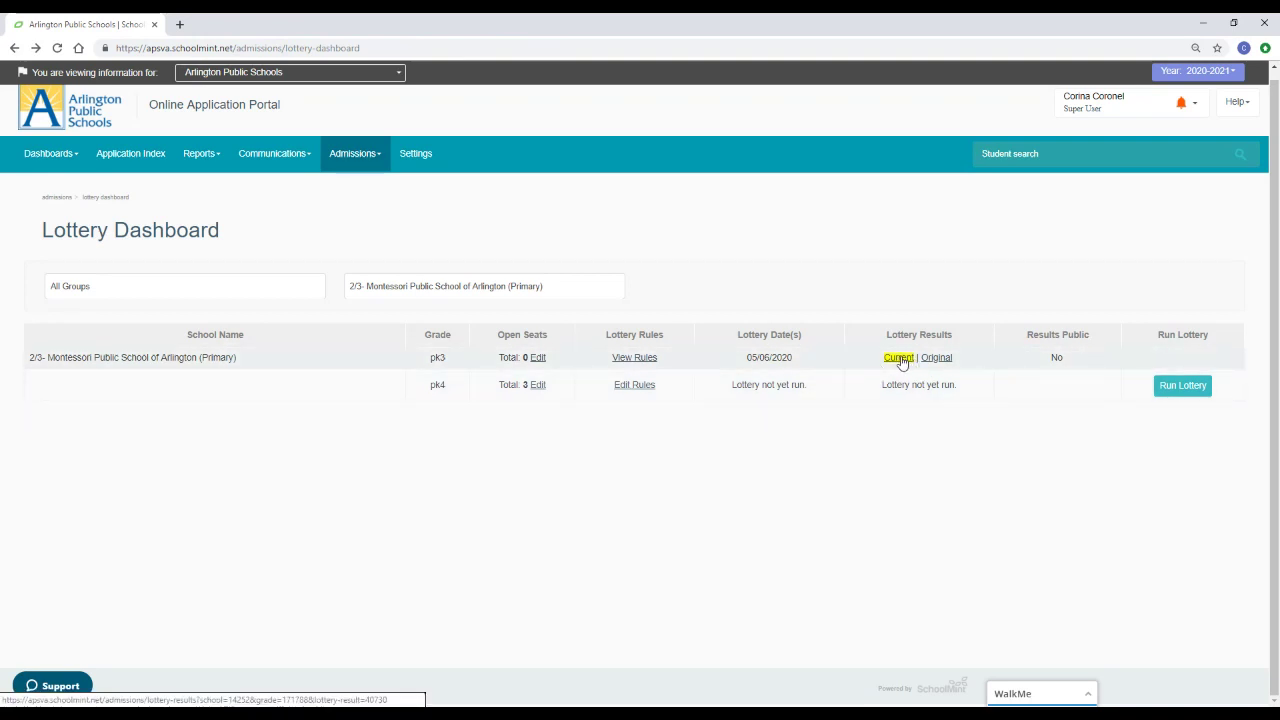
Step: Open the current pk3 lottery results and review the pre-offers and waitlist through page 8
{"action": "left_click", "coordinate": [900, 358]}
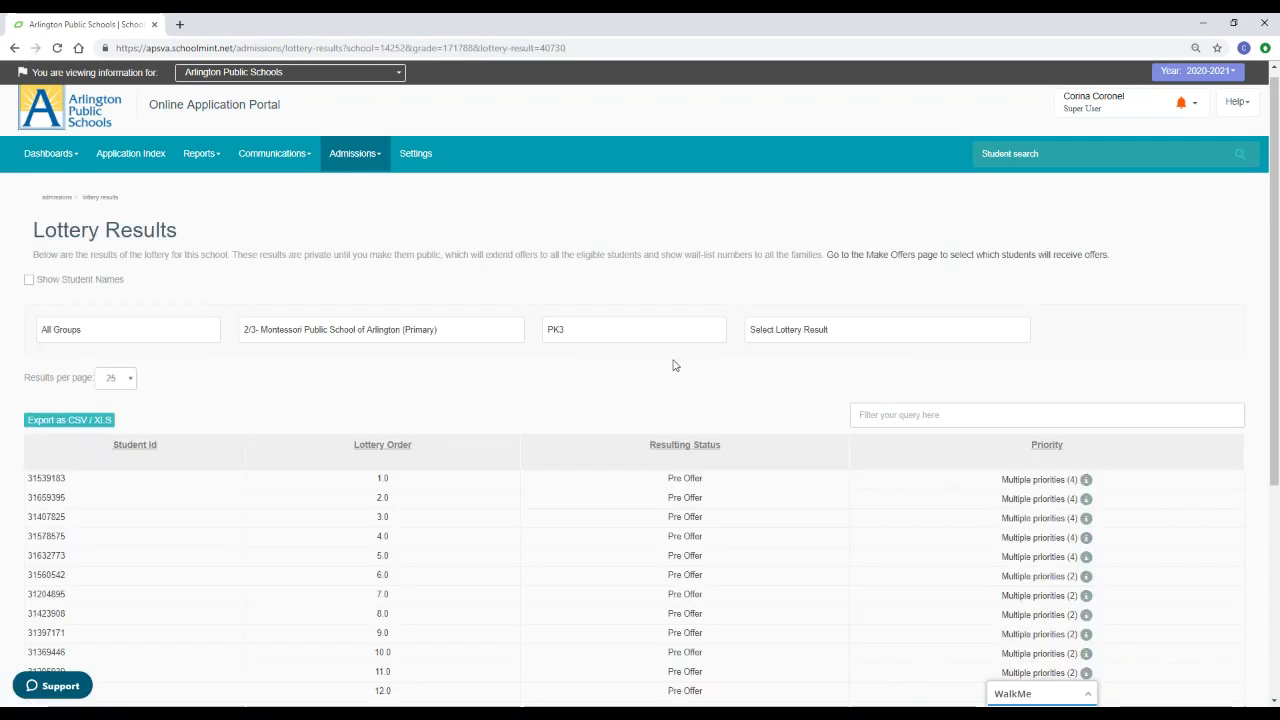
{"action": "scroll", "coordinate": [674, 370], "scroll_direction": "down", "scroll_amount": 4}
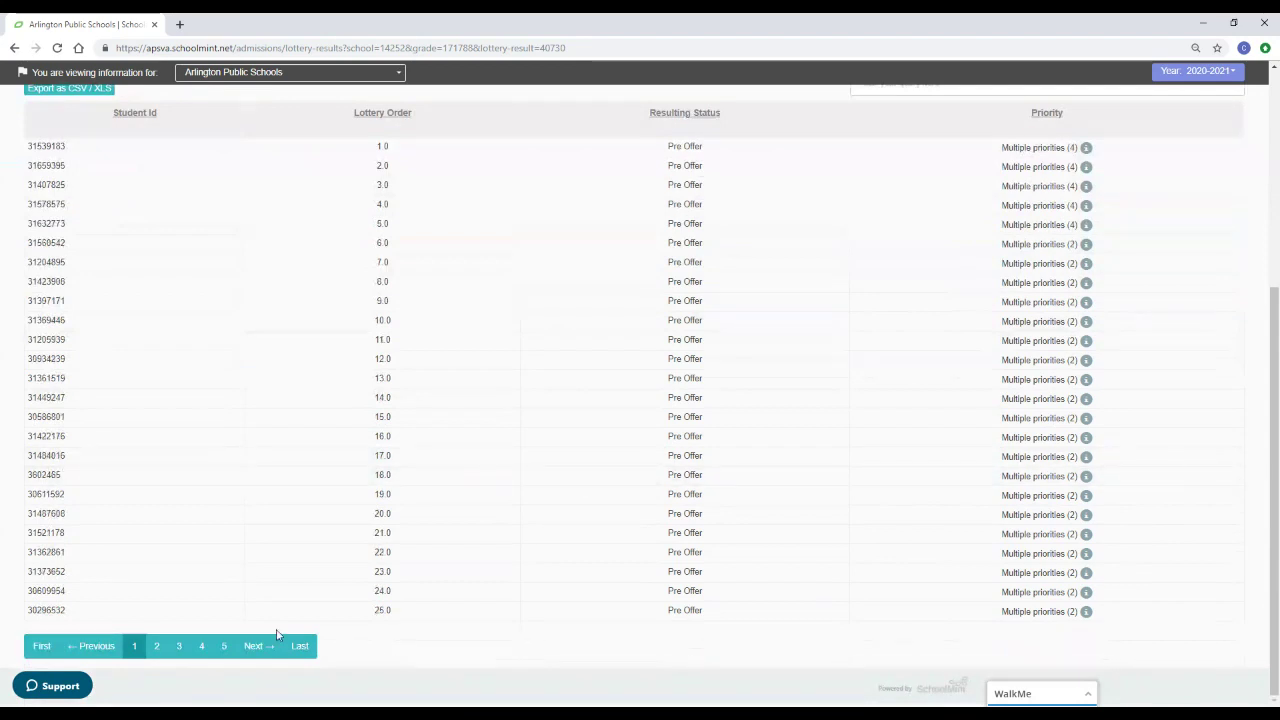
{"action": "left_click", "coordinate": [156, 645]}
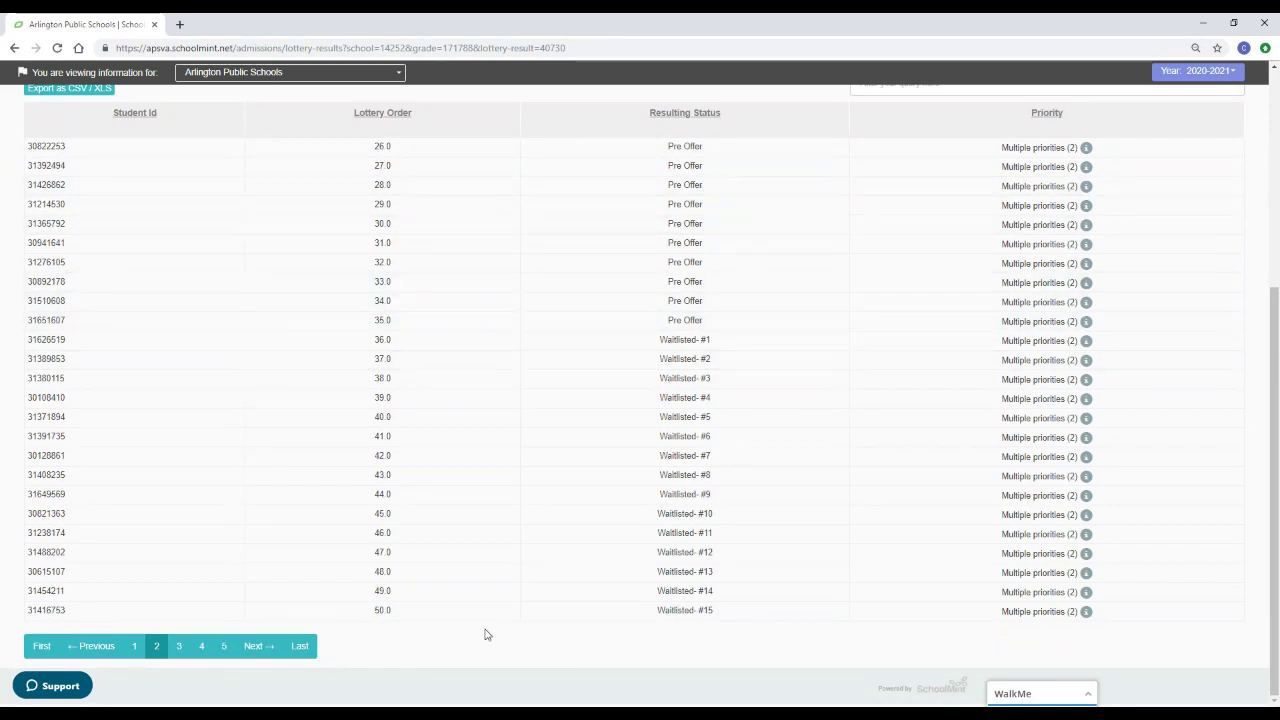
{"action": "left_click", "coordinate": [186, 649]}
{"action": "left_click", "coordinate": [201, 649]}
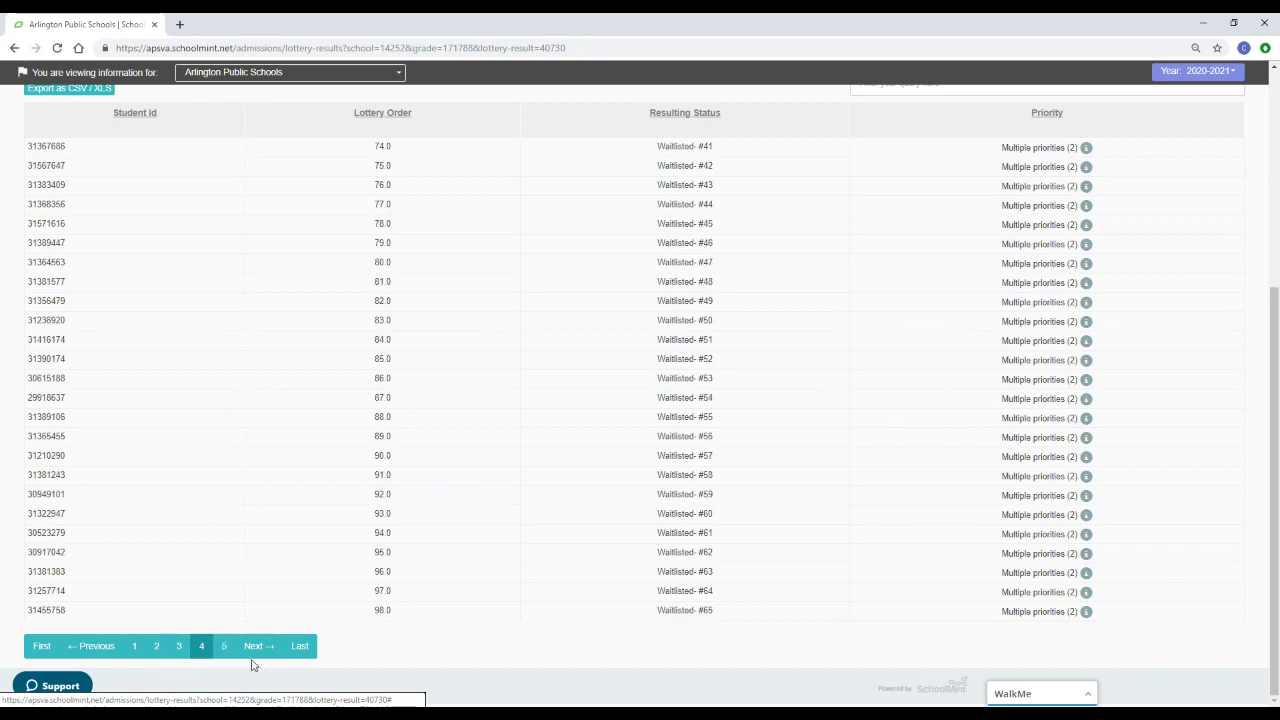
{"action": "left_click", "coordinate": [225, 650]}
{"action": "left_click", "coordinate": [249, 650]}
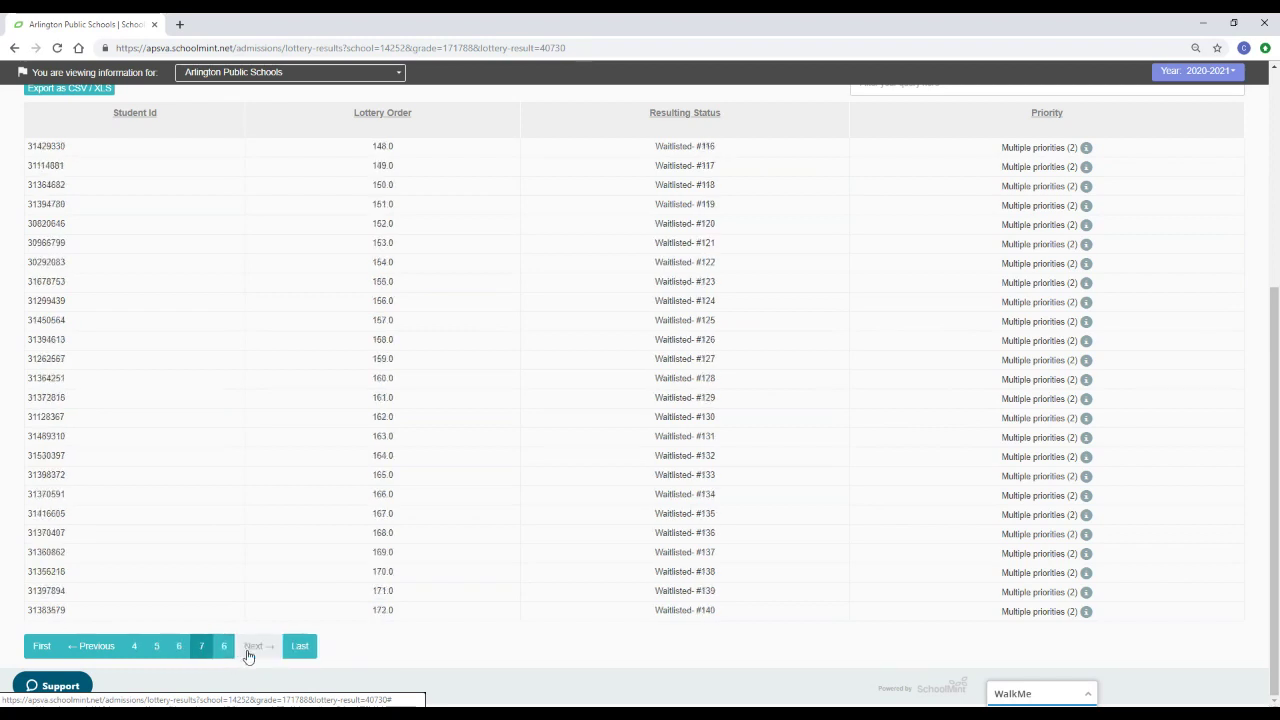
{"action": "left_click", "coordinate": [256, 650]}
{"action": "left_click", "coordinate": [256, 649]}
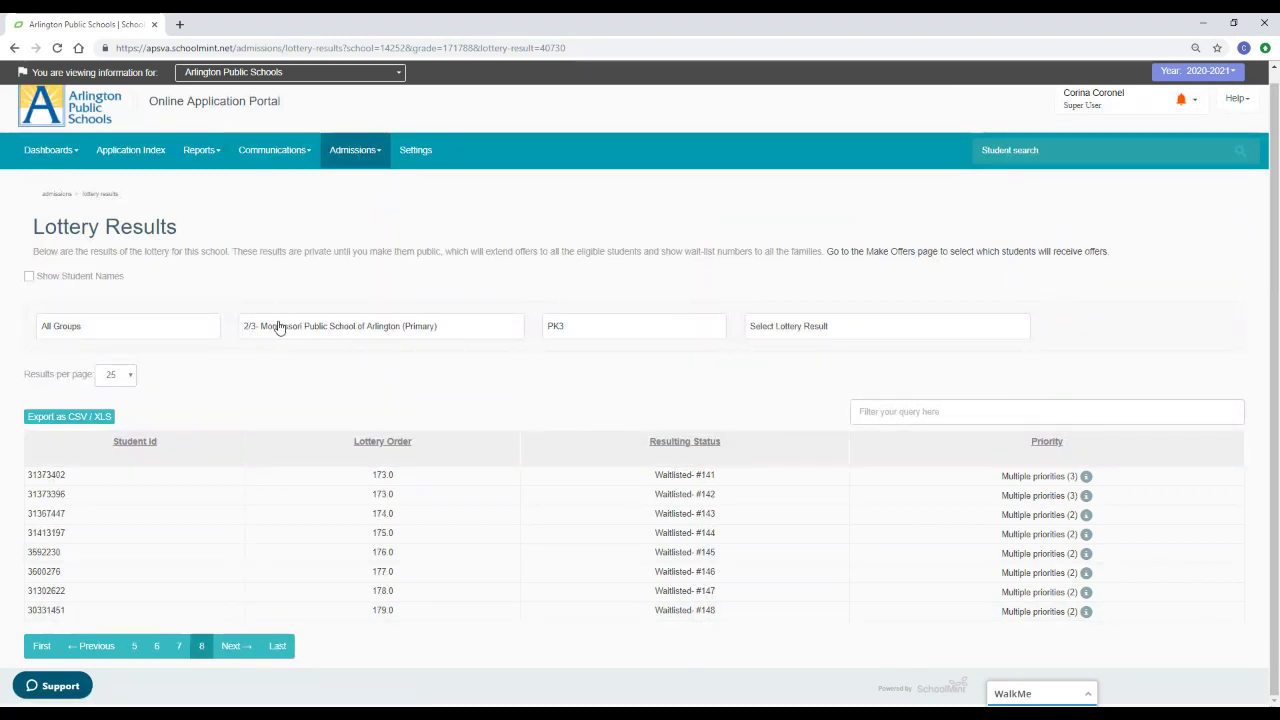
Step: Back on the Lottery Dashboard, run the pk4 lottery for 2/3- Montessori Public School of Arlington (Primary)
{"action": "left_click", "coordinate": [14, 48]}
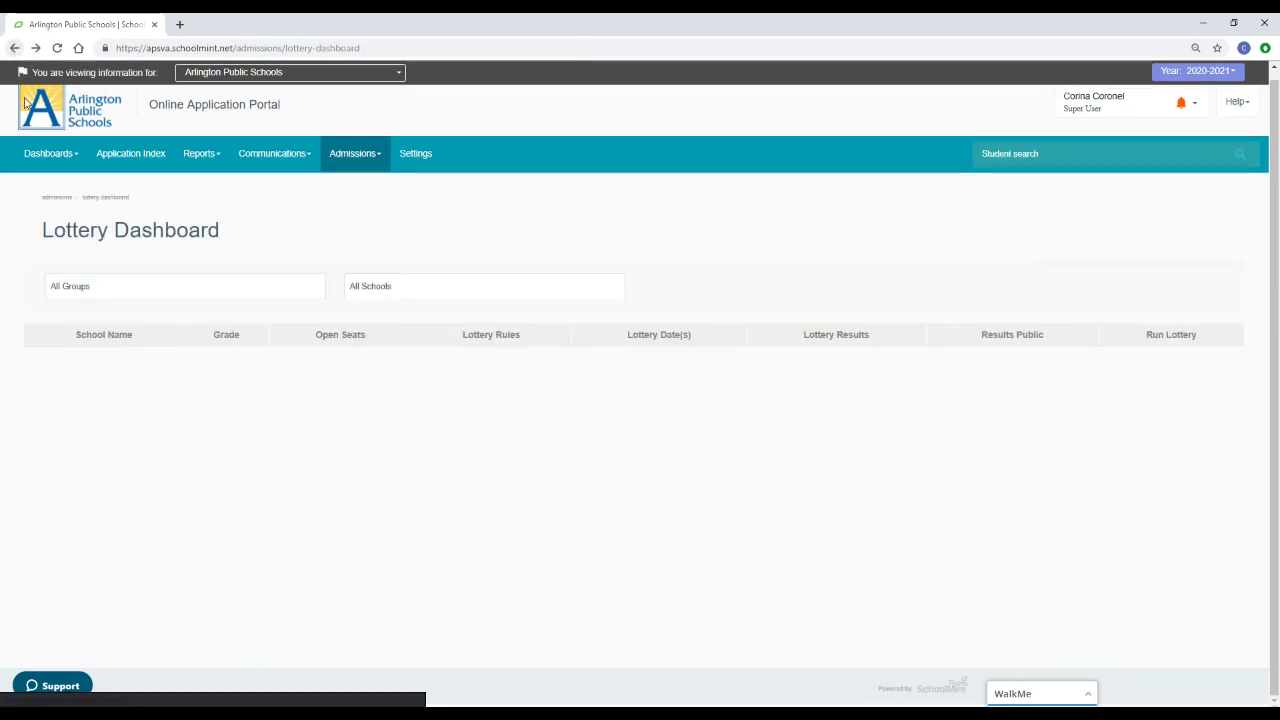
{"action": "left_click", "coordinate": [420, 291]}
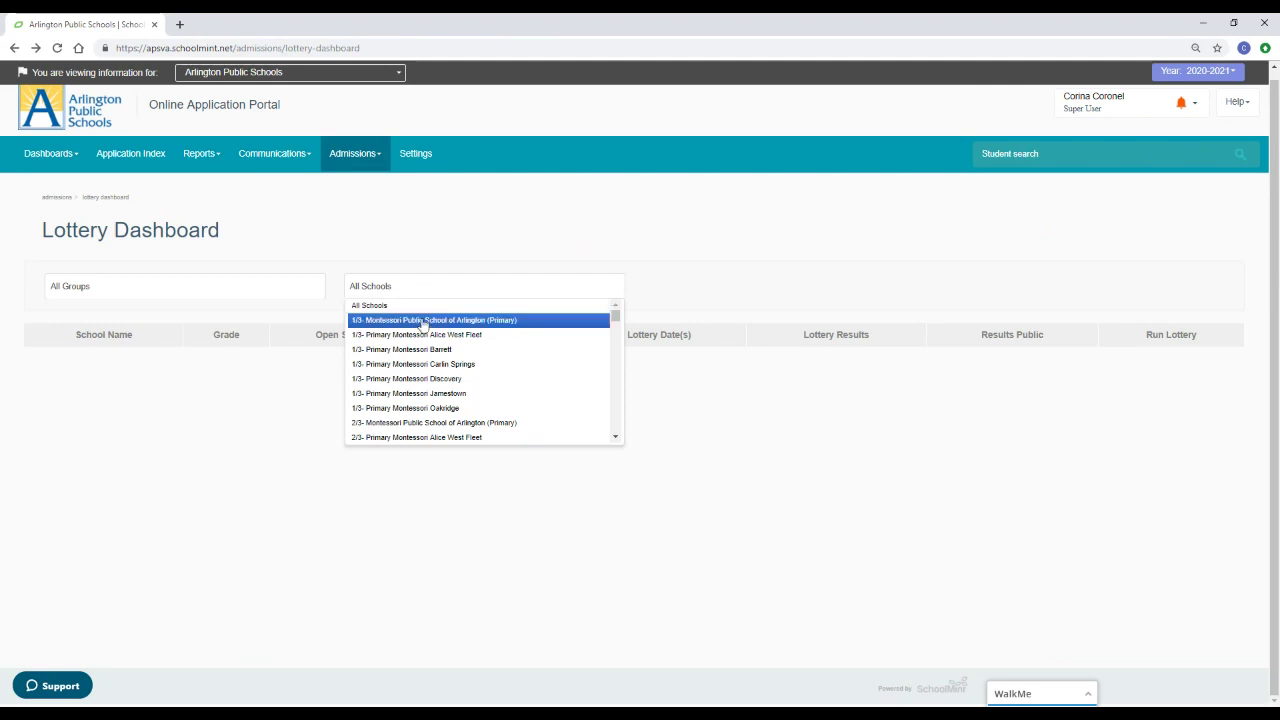
{"action": "left_click", "coordinate": [443, 423]}
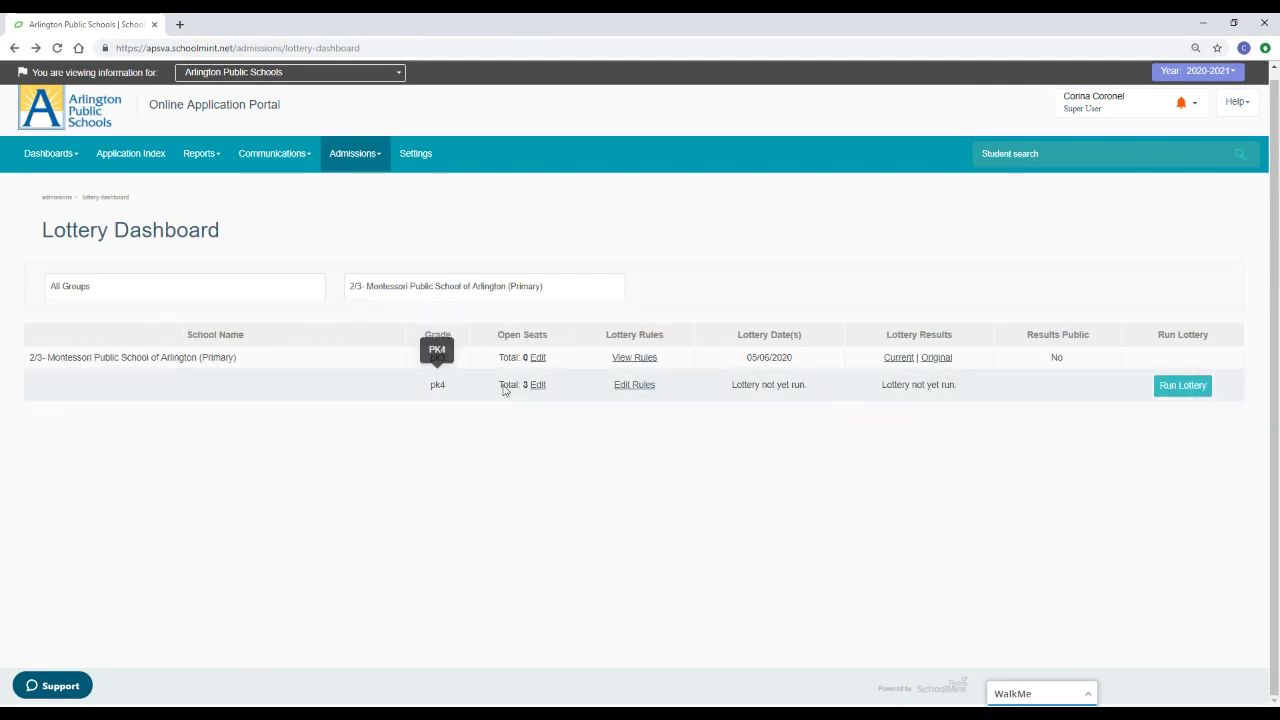
{"action": "left_click", "coordinate": [1182, 386]}
{"action": "left_click", "coordinate": [789, 273]}
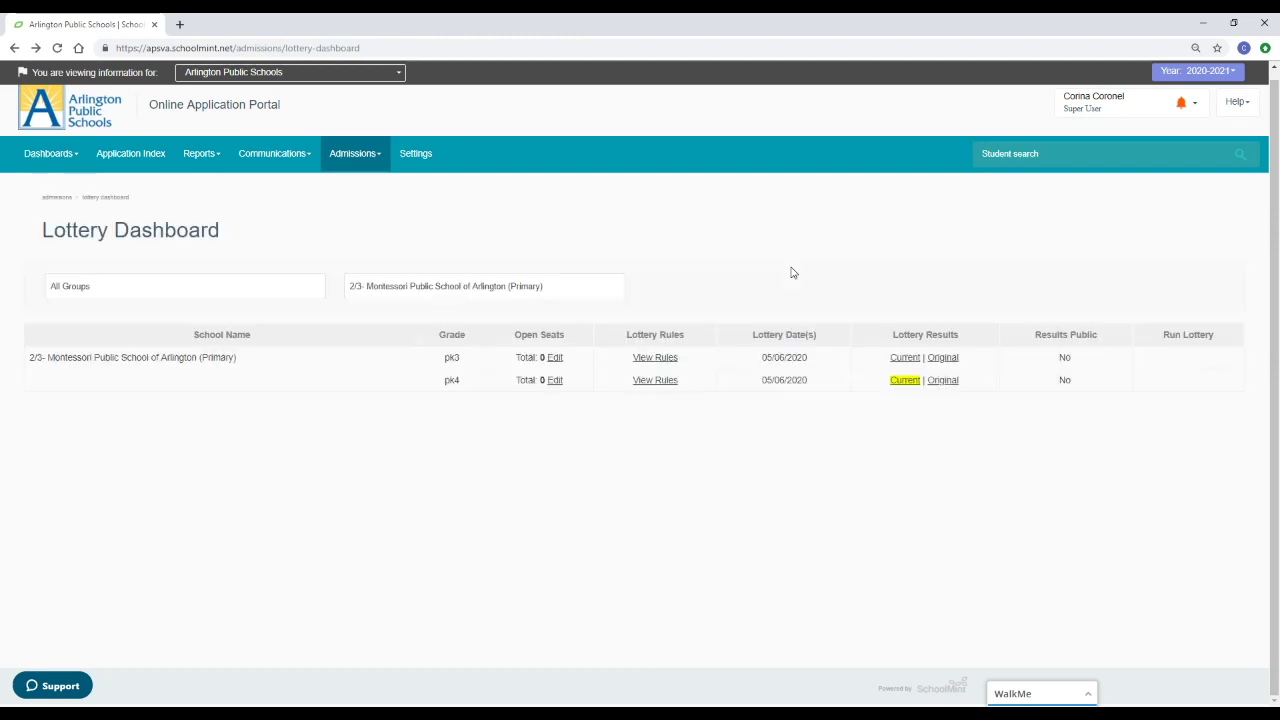
Step: Open the current pk4 lottery results and review the resulting statuses through page 6
{"action": "left_click", "coordinate": [906, 382]}
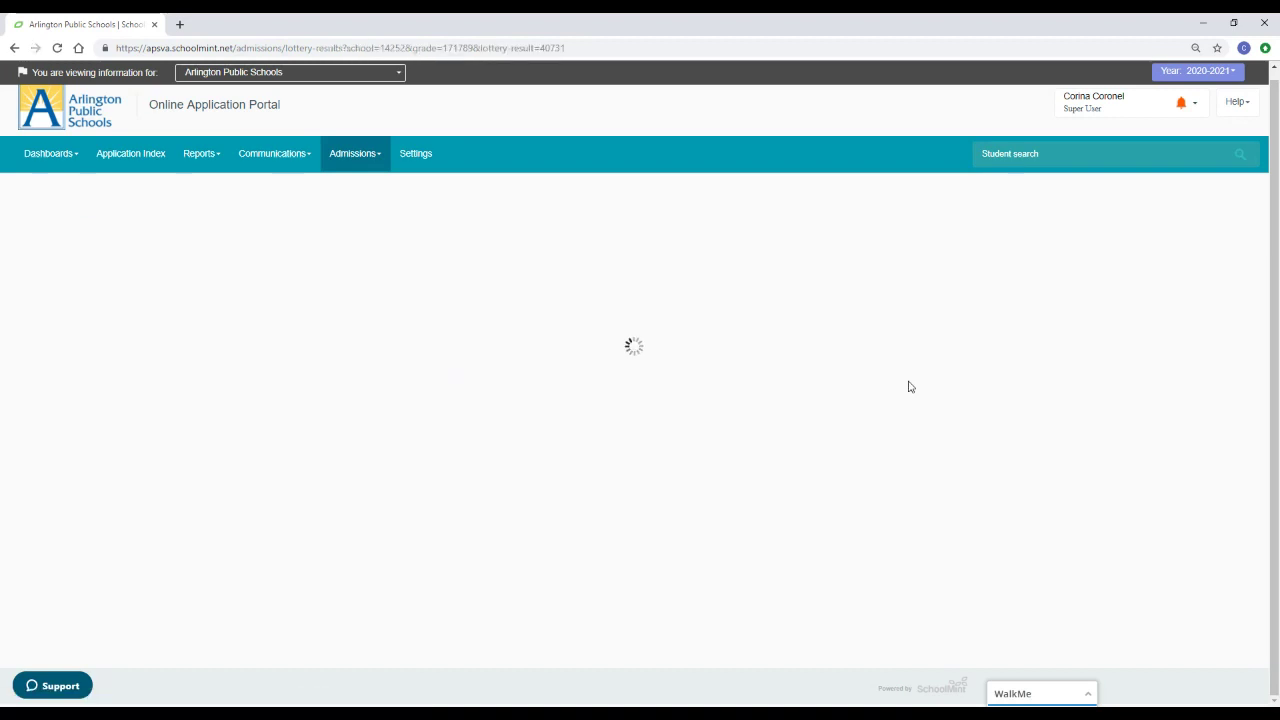
{"action": "scroll", "coordinate": [751, 334], "scroll_direction": "down", "scroll_amount": 2}
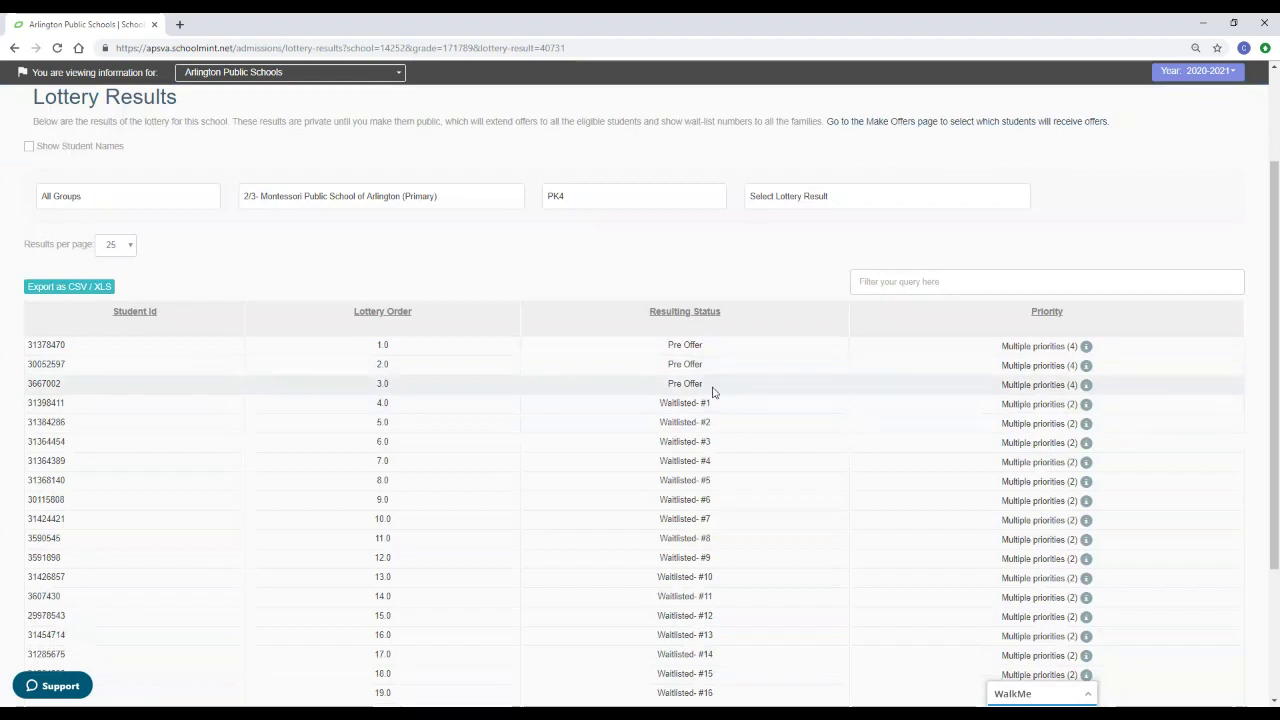
{"action": "scroll", "coordinate": [715, 400], "scroll_direction": "down", "scroll_amount": 2}
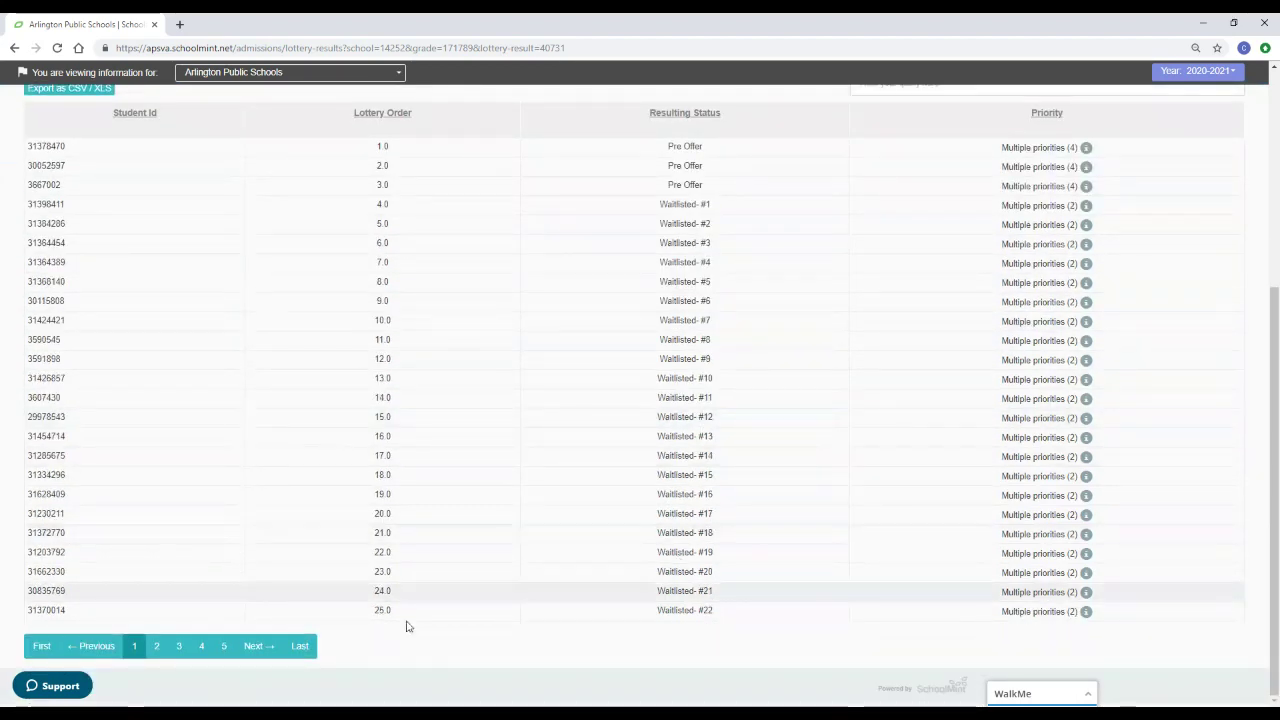
{"action": "left_click", "coordinate": [157, 648]}
{"action": "left_click", "coordinate": [180, 648]}
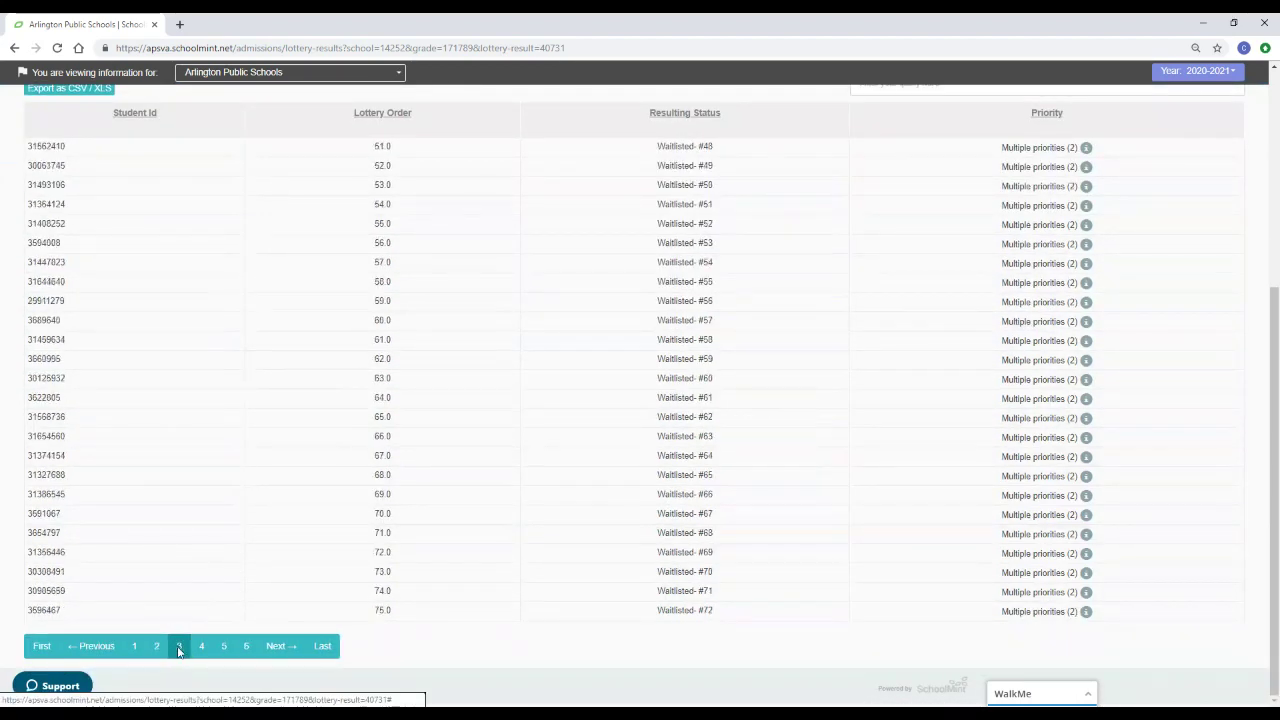
{"action": "left_click", "coordinate": [200, 649]}
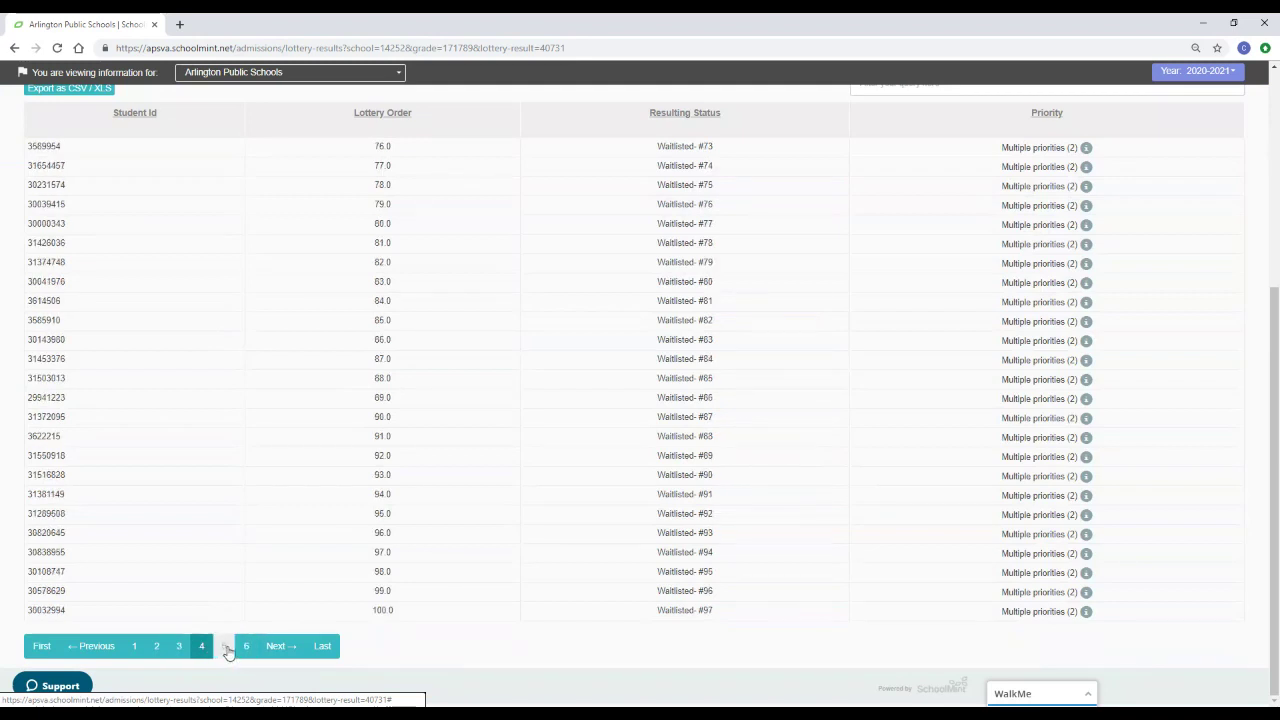
{"action": "left_click", "coordinate": [225, 649]}
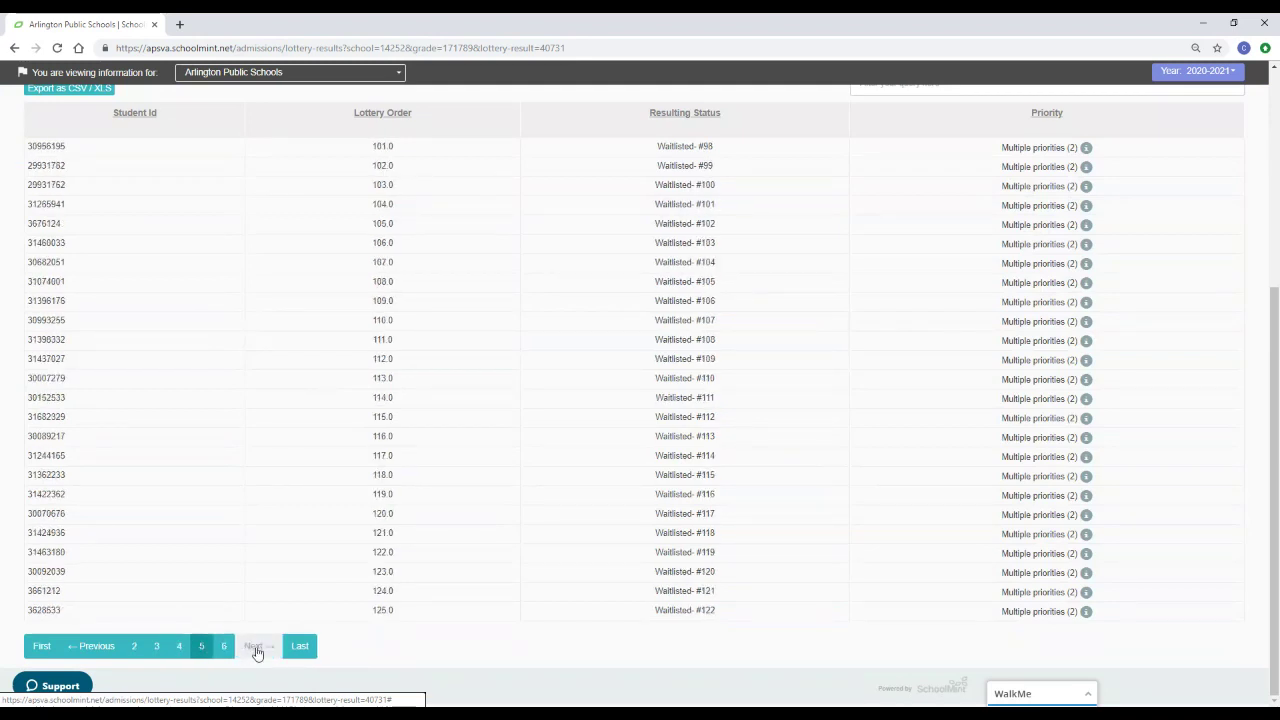
{"action": "left_click", "coordinate": [257, 649]}
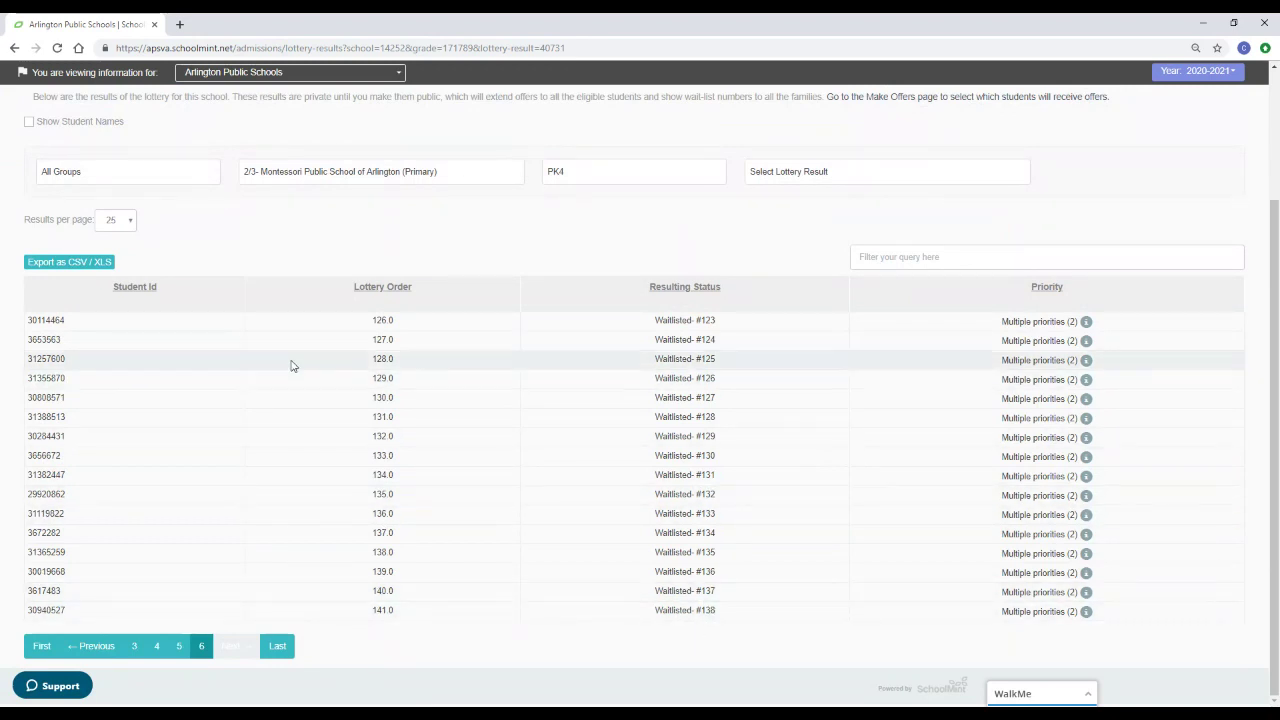
Step: Back on the Lottery Dashboard, run the grade k lottery for Montessori Public School of Arlington (Primary)
{"action": "left_click", "coordinate": [15, 49]}
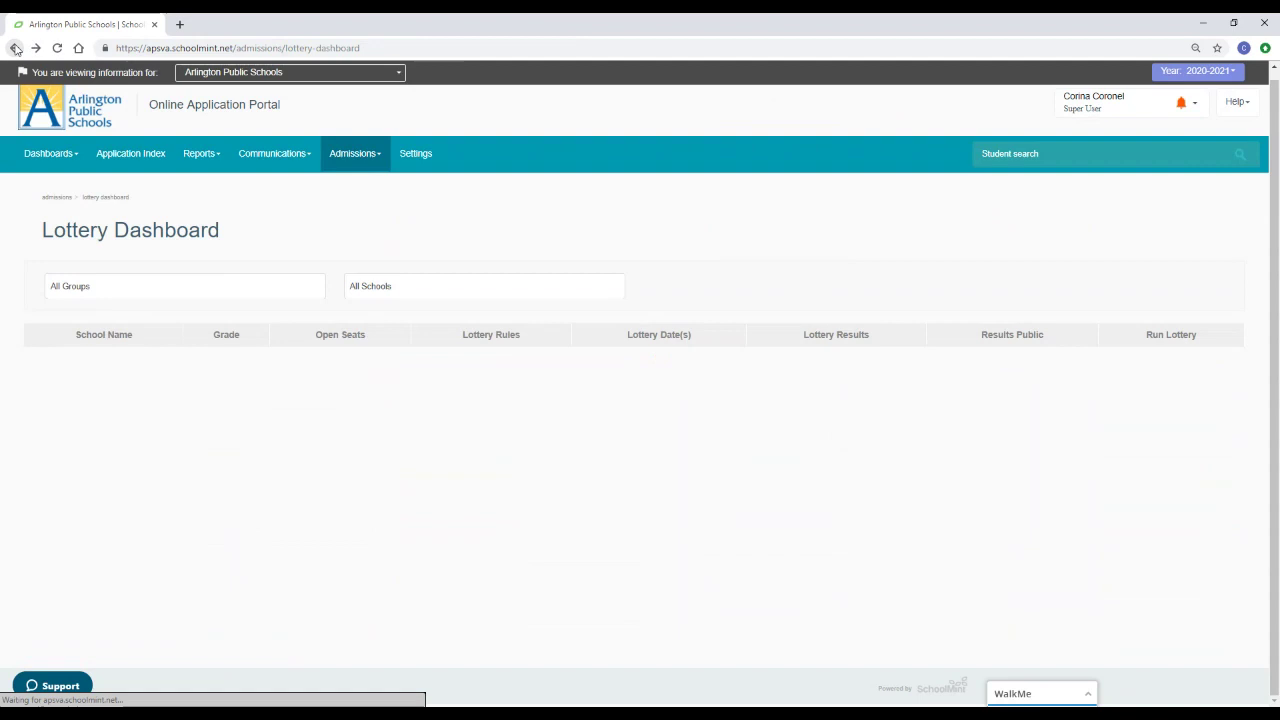
{"action": "left_click", "coordinate": [448, 292]}
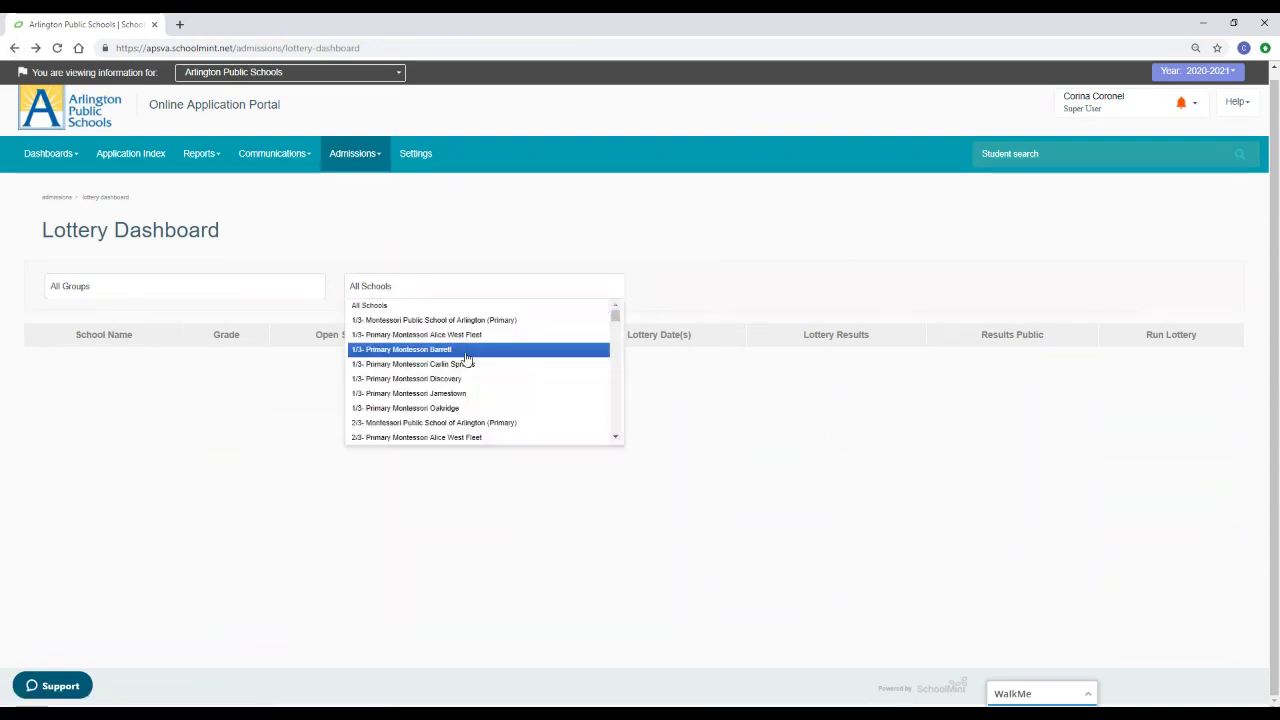
{"action": "scroll", "coordinate": [466, 358], "scroll_direction": "down", "scroll_amount": 5}
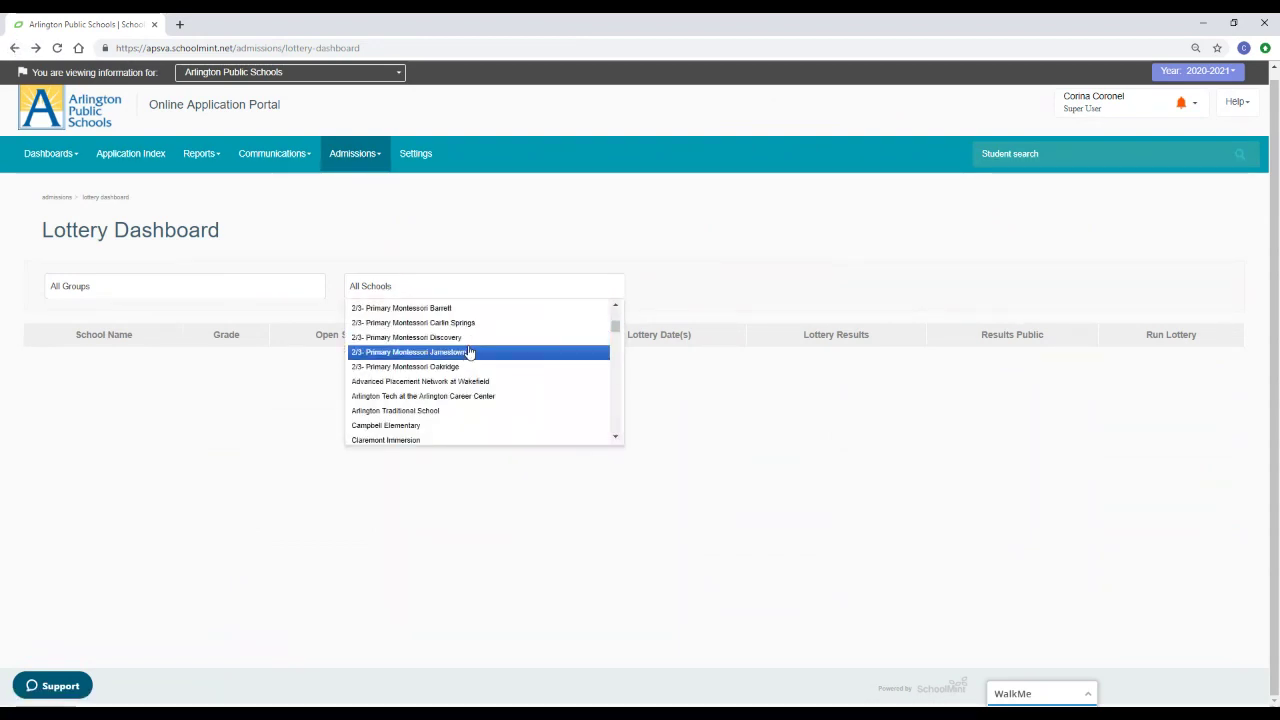
{"action": "scroll", "coordinate": [469, 350], "scroll_direction": "down", "scroll_amount": 3}
{"action": "scroll", "coordinate": [466, 342], "scroll_direction": "down", "scroll_amount": 8}
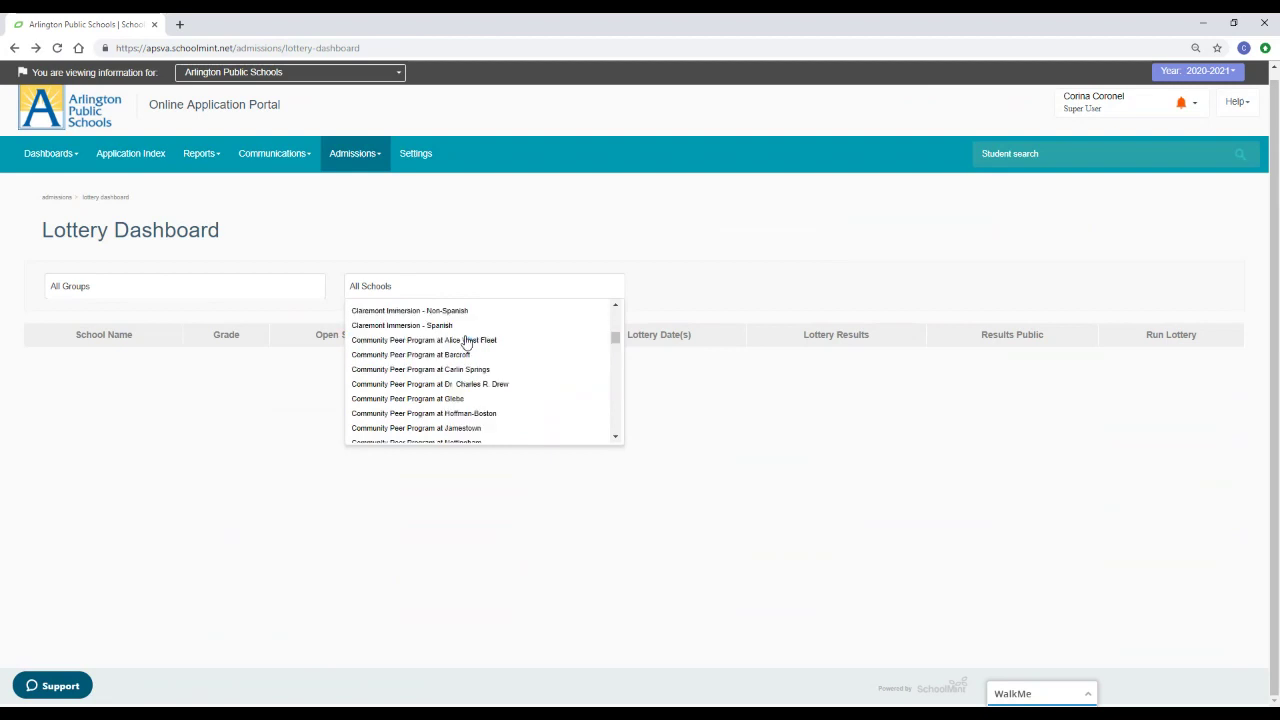
{"action": "scroll", "coordinate": [455, 347], "scroll_direction": "down", "scroll_amount": 4}
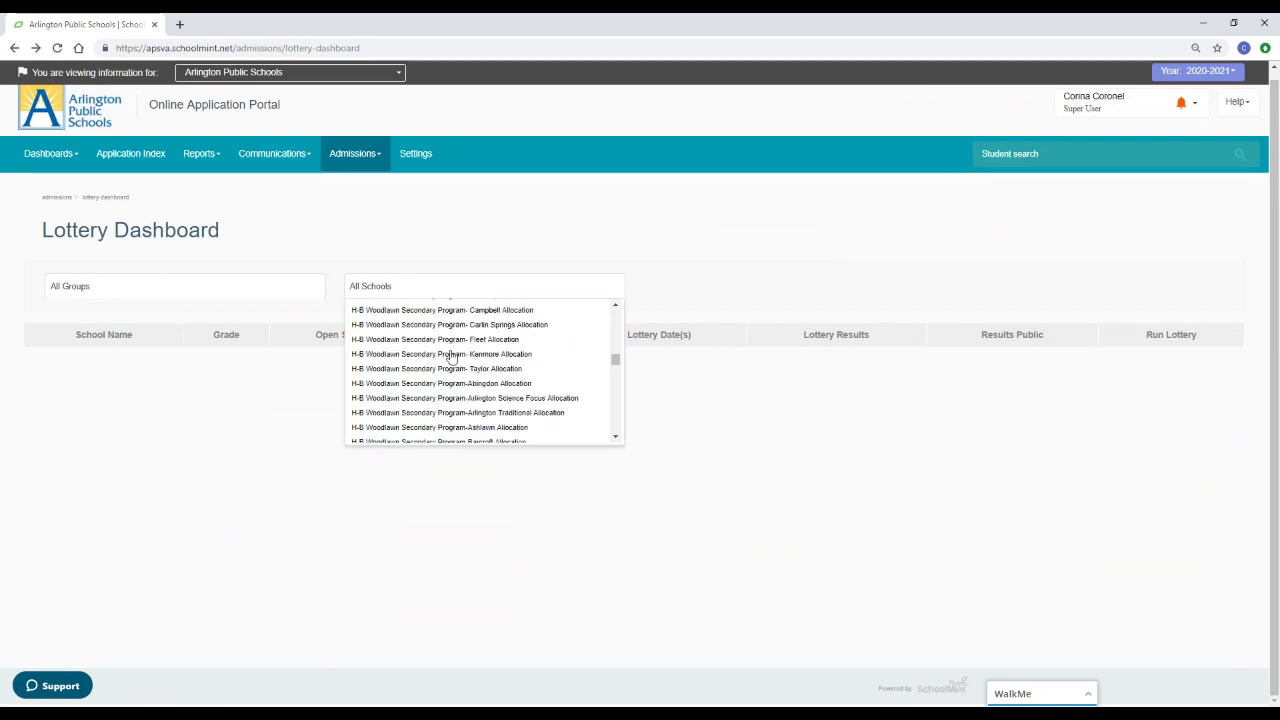
{"action": "scroll", "coordinate": [451, 357], "scroll_direction": "down", "scroll_amount": 6}
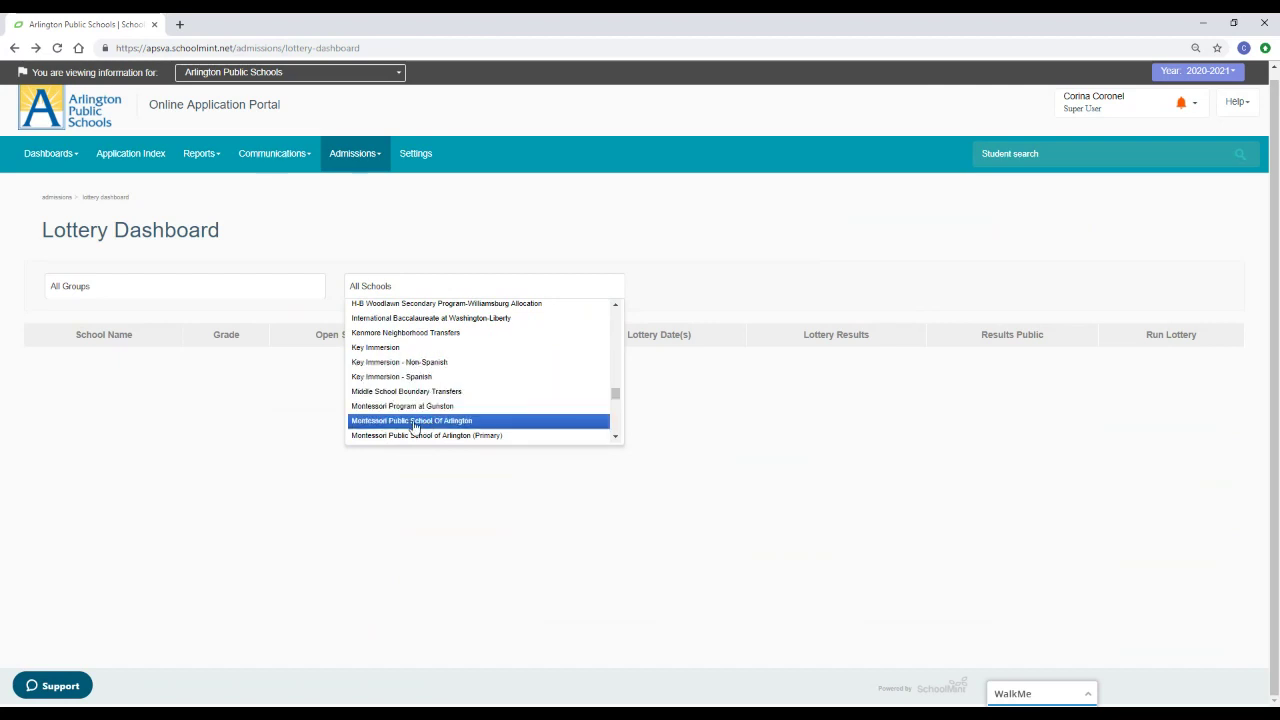
{"action": "left_click", "coordinate": [413, 437]}
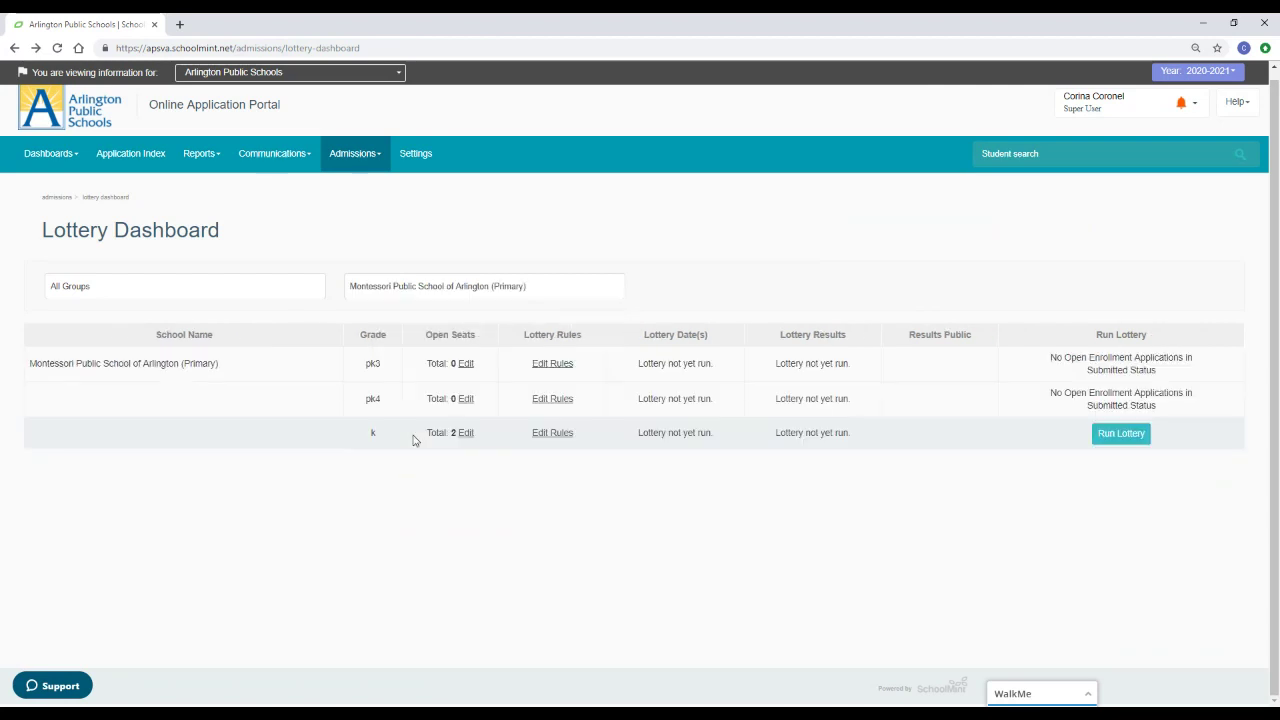
{"action": "left_click", "coordinate": [1120, 437]}
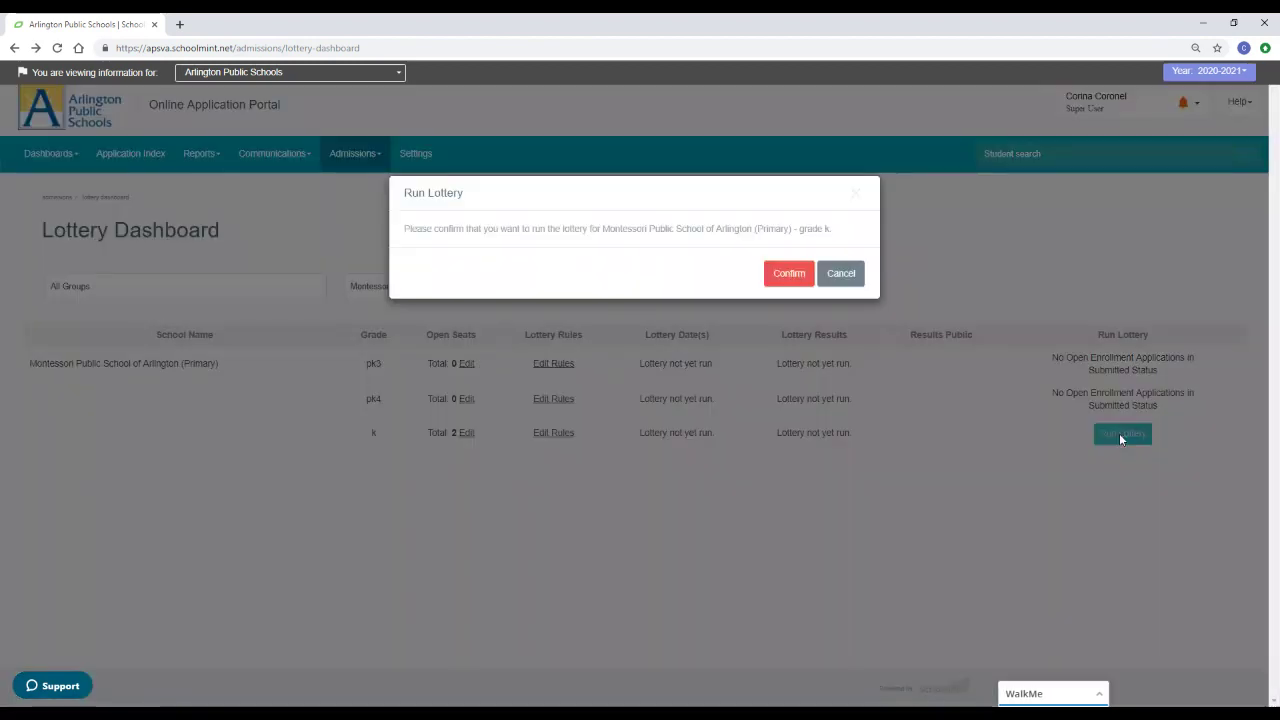
{"action": "left_click", "coordinate": [789, 274]}
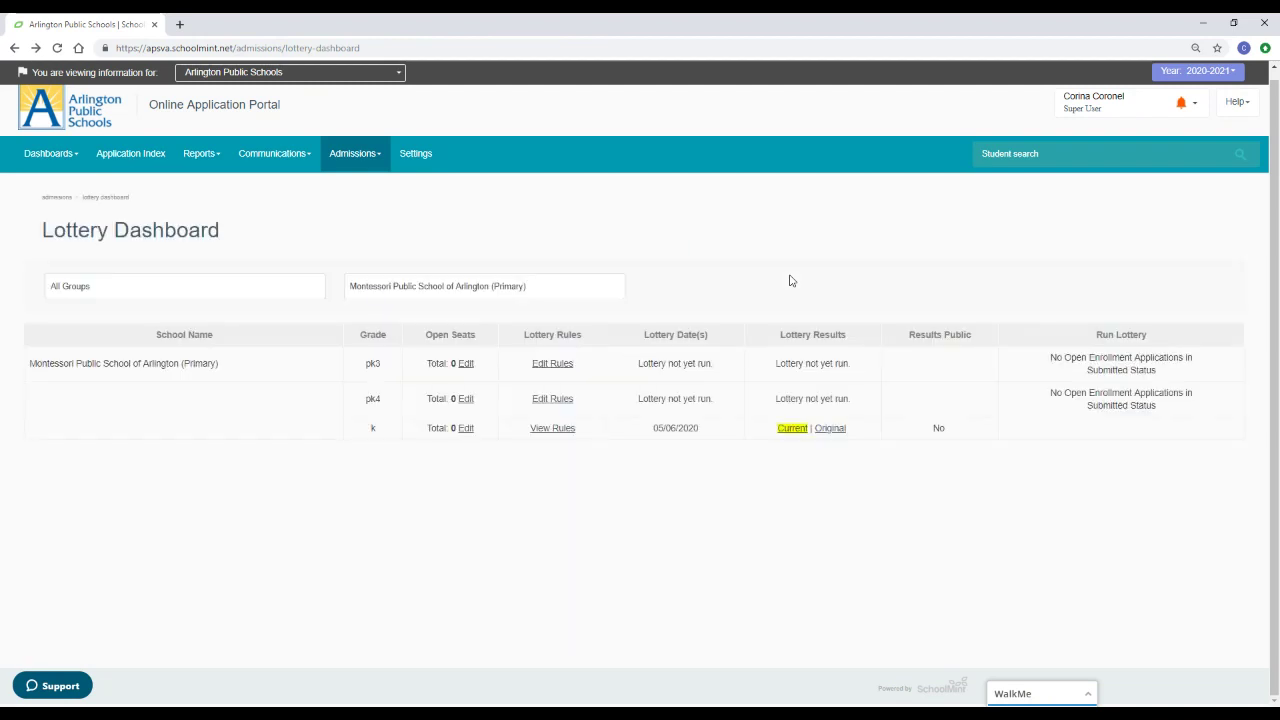
Step: Open the current kindergarten lottery results and review the pre-offers and waitlist through page 5
{"action": "left_click", "coordinate": [794, 431]}
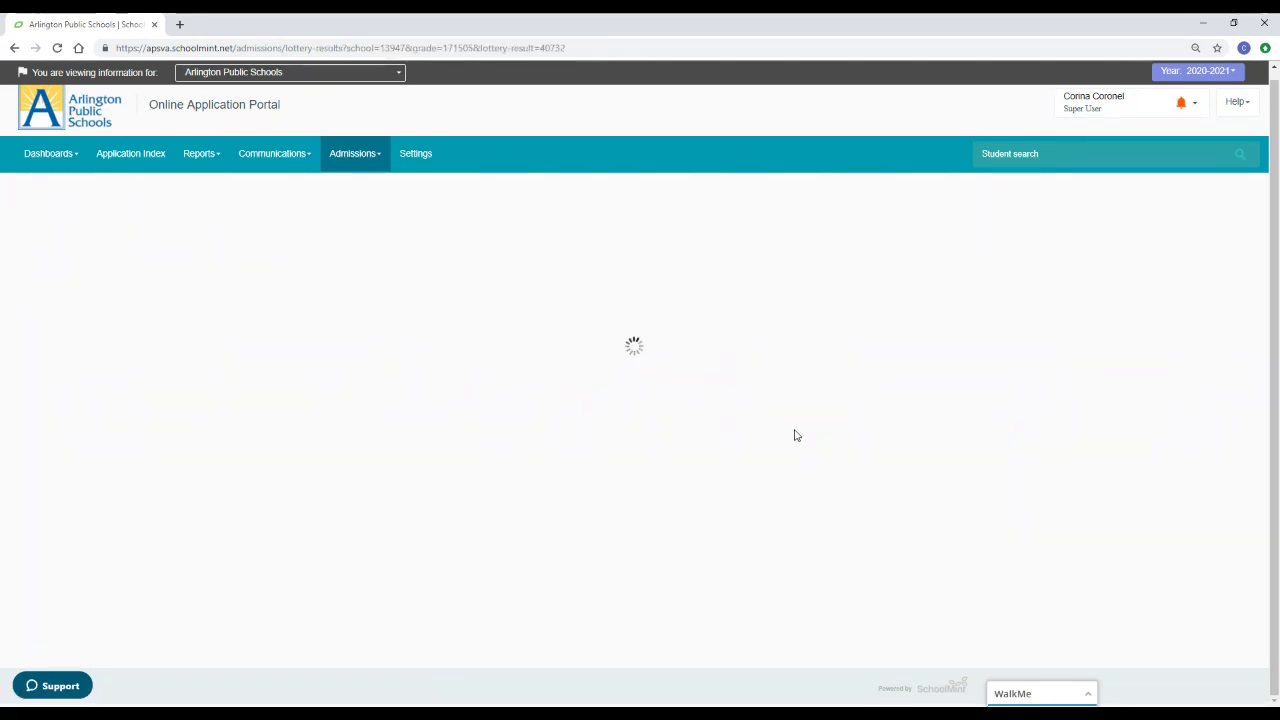
{"action": "scroll", "coordinate": [746, 406], "scroll_direction": "down", "scroll_amount": 2}
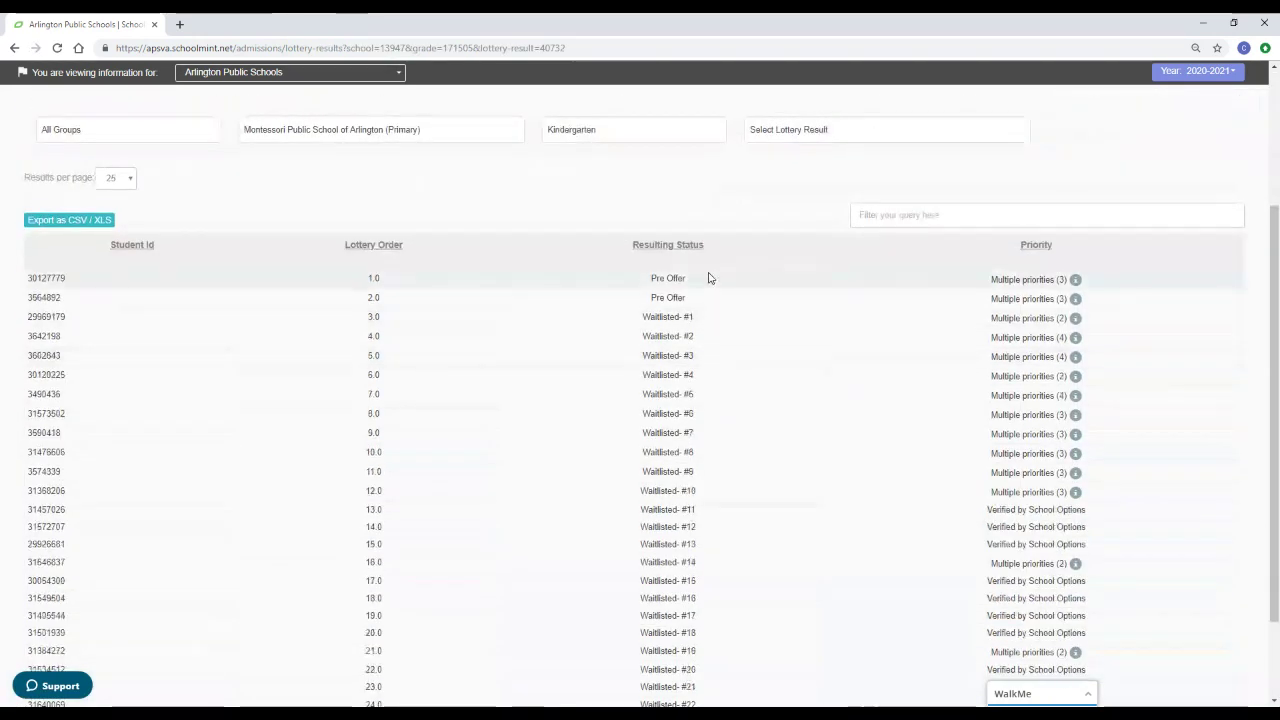
{"action": "scroll", "coordinate": [708, 300], "scroll_direction": "down", "scroll_amount": 2}
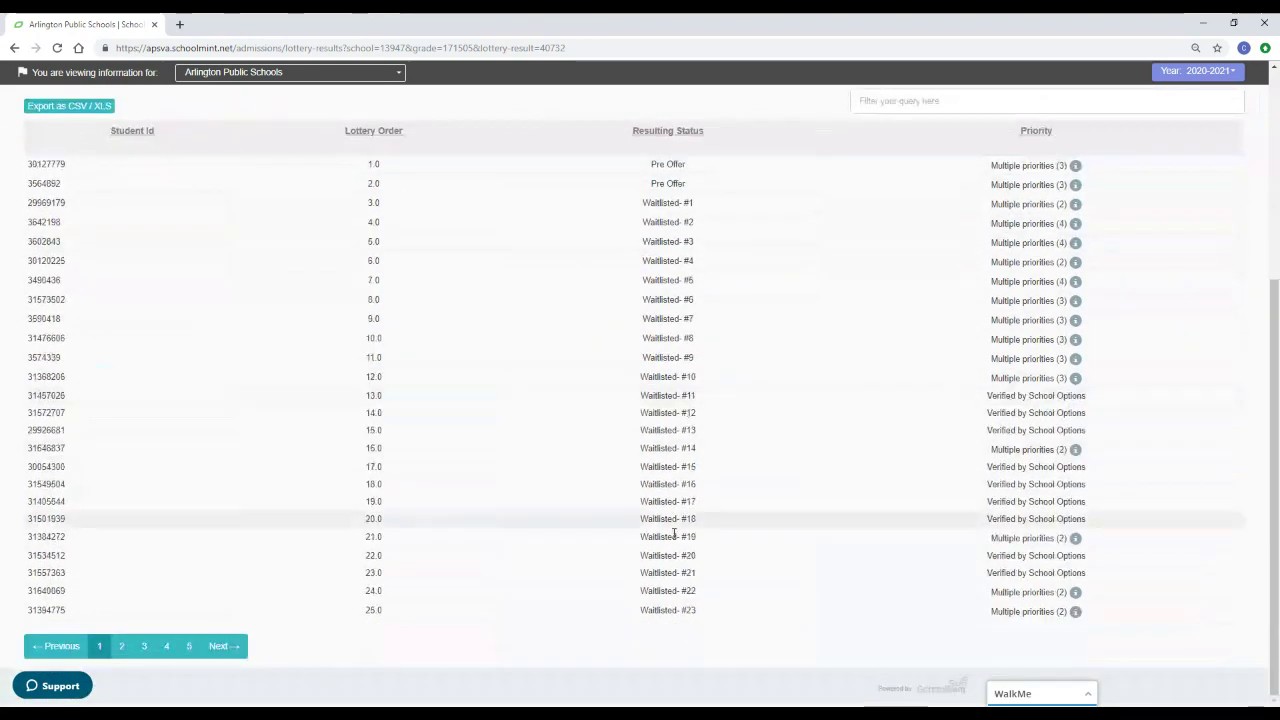
{"action": "left_click", "coordinate": [121, 646]}
{"action": "left_click", "coordinate": [142, 648]}
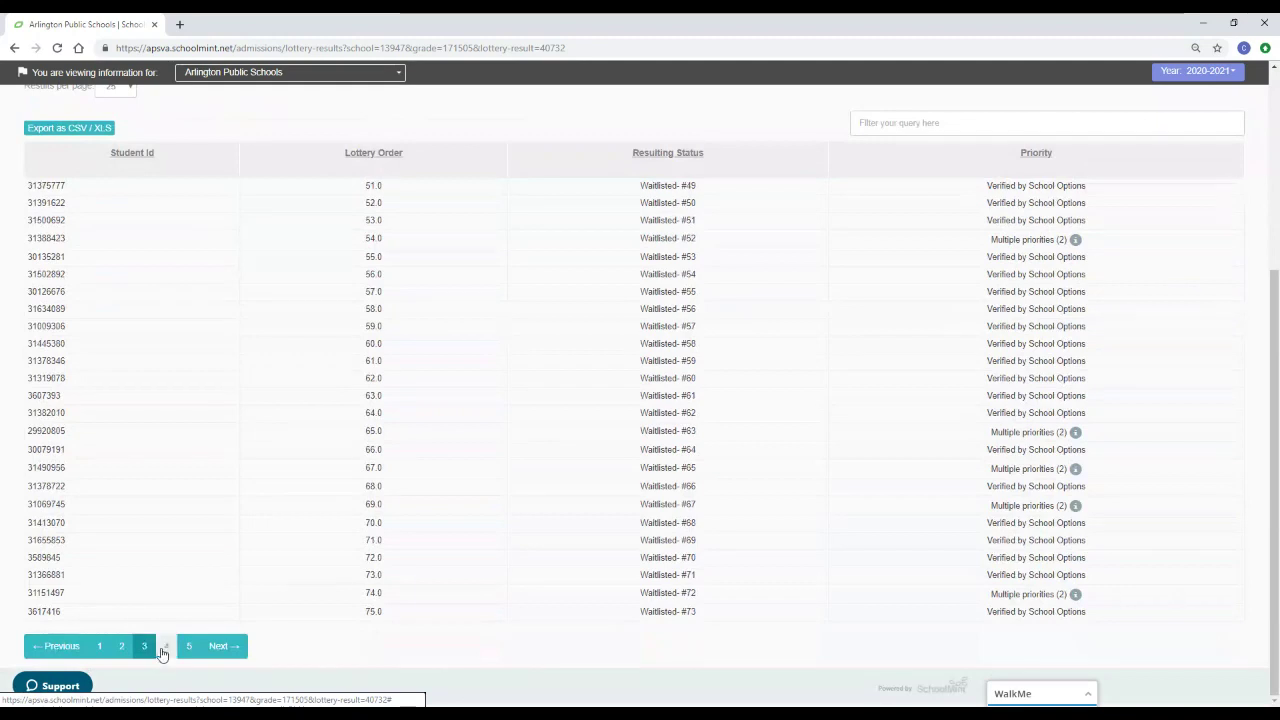
{"action": "left_click", "coordinate": [166, 648]}
{"action": "left_click", "coordinate": [189, 648]}
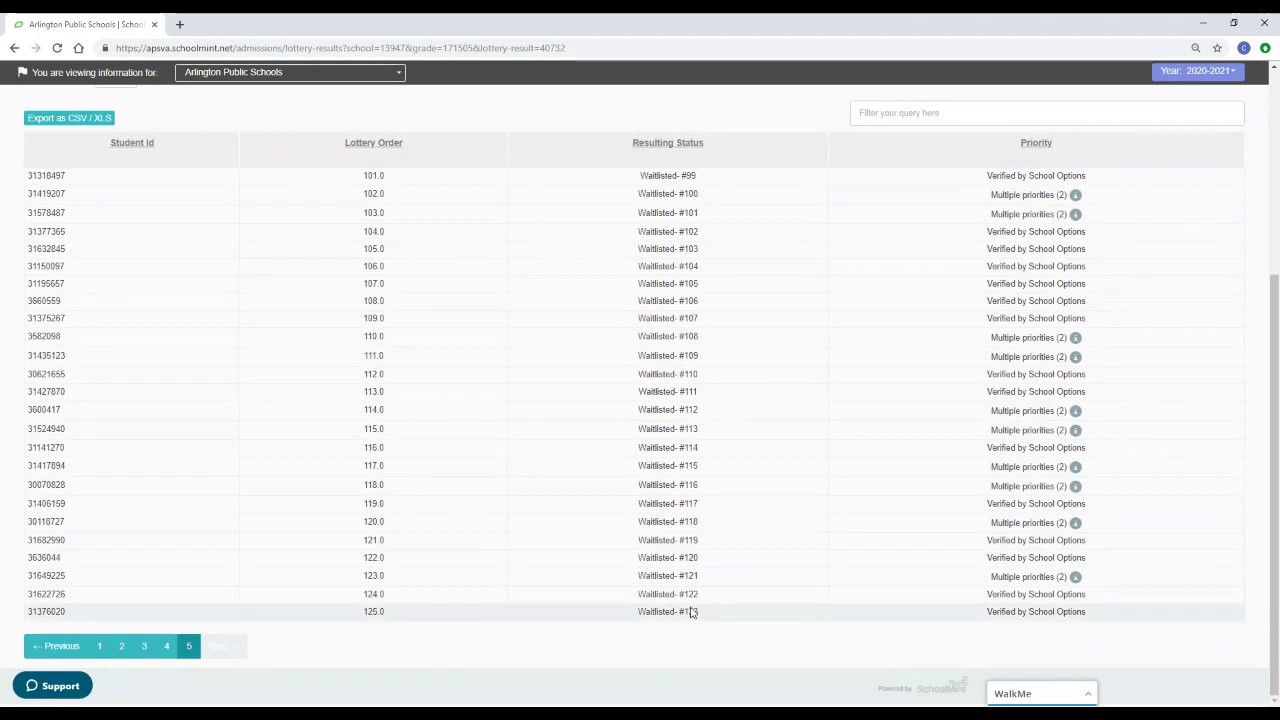
Step: Return to the Lottery Dashboard and run the pk3 lottery for 1/3- Primary Montessori Alice West Fleet
{"action": "left_click", "coordinate": [16, 47]}
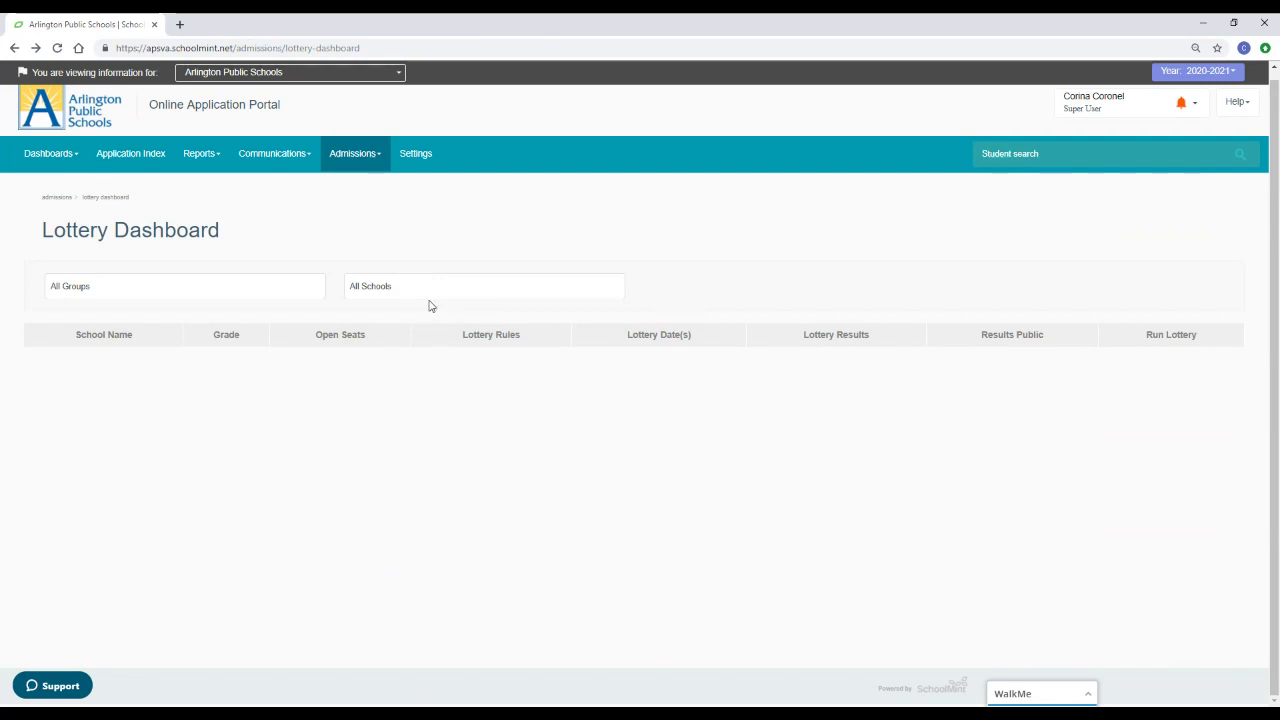
{"action": "left_click", "coordinate": [396, 291]}
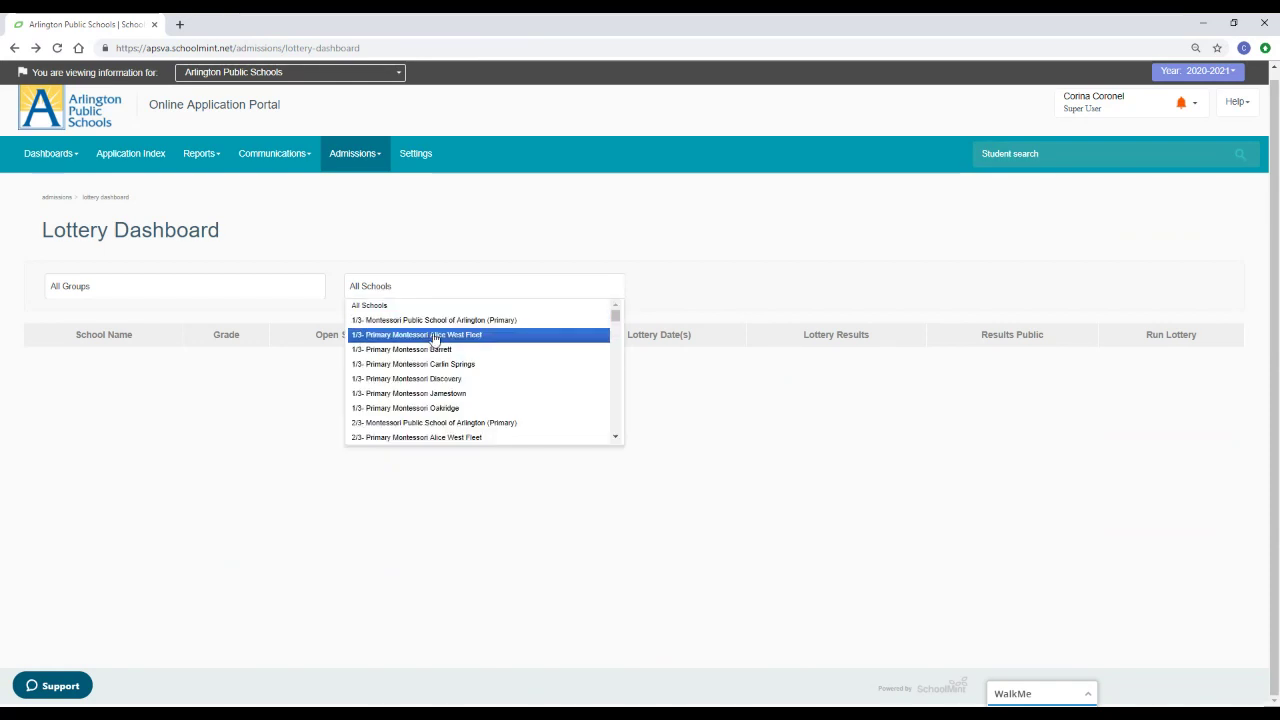
{"action": "left_click", "coordinate": [405, 336]}
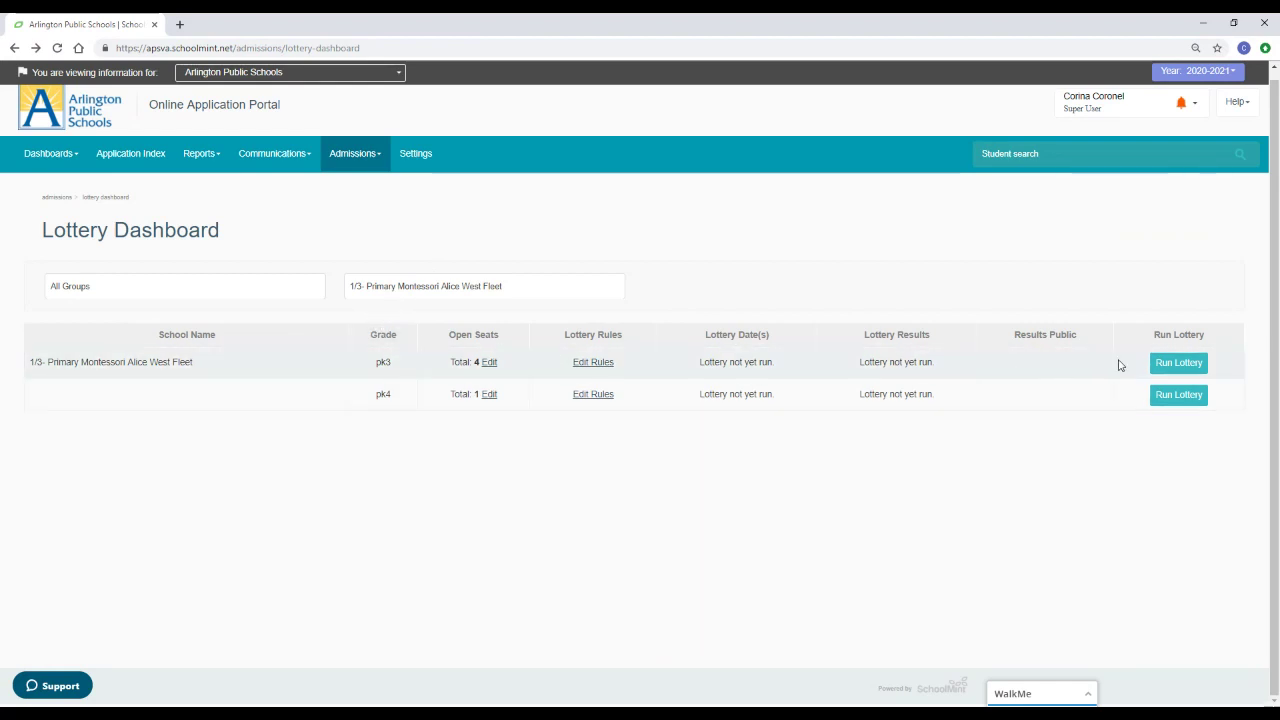
{"action": "left_click", "coordinate": [1183, 365]}
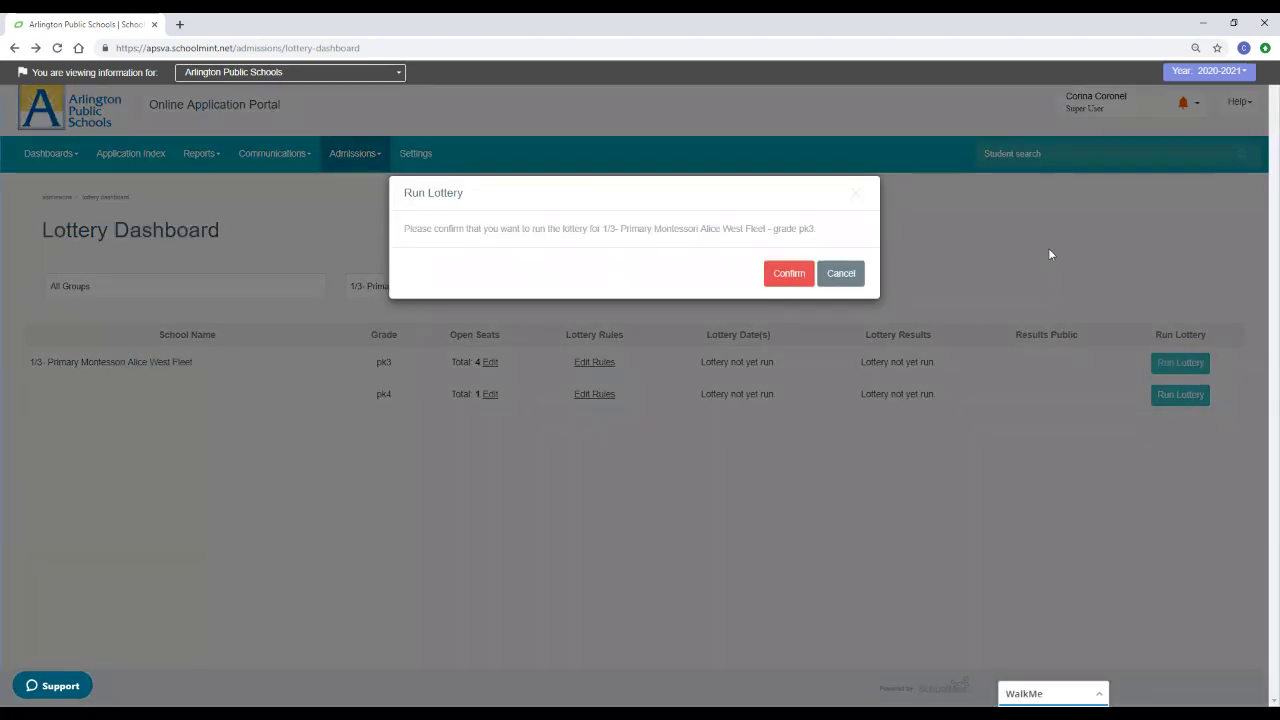
{"action": "left_click", "coordinate": [790, 276]}
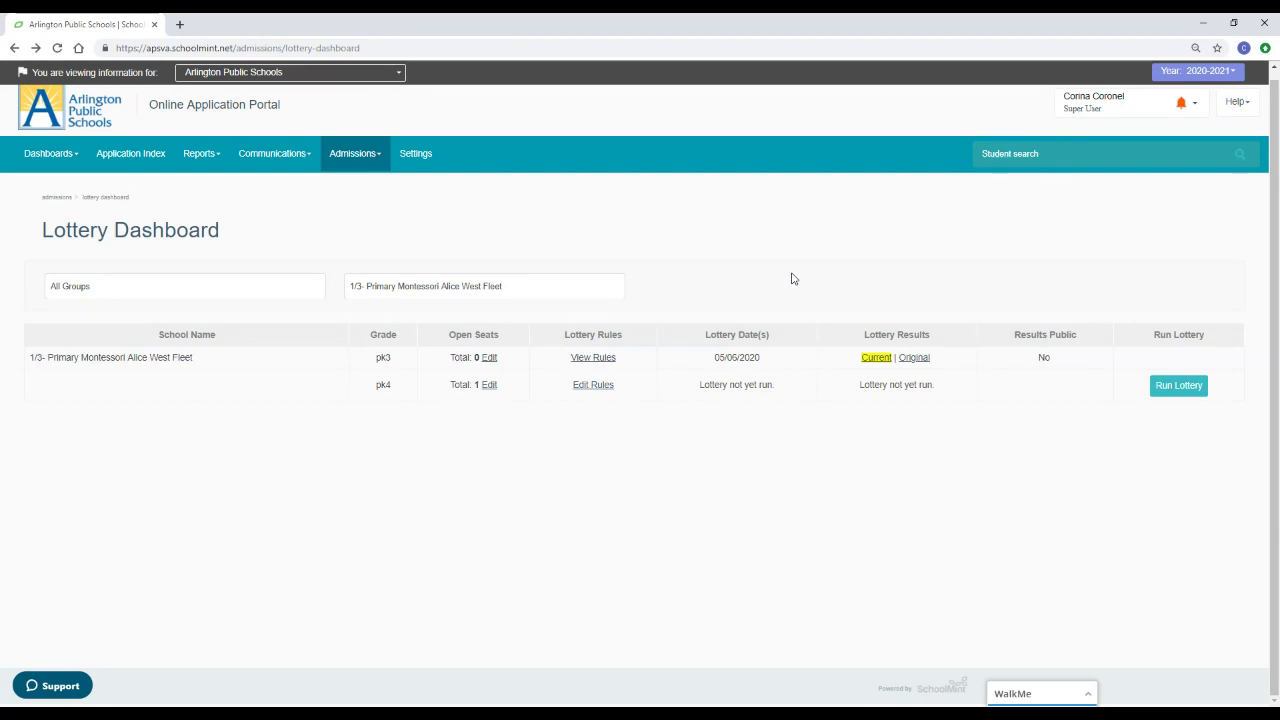
Step: Open the current pk3 lottery results for 1/3- Primary Montessori Alice West Fleet and review the resulting statuses
{"action": "left_click", "coordinate": [884, 360]}
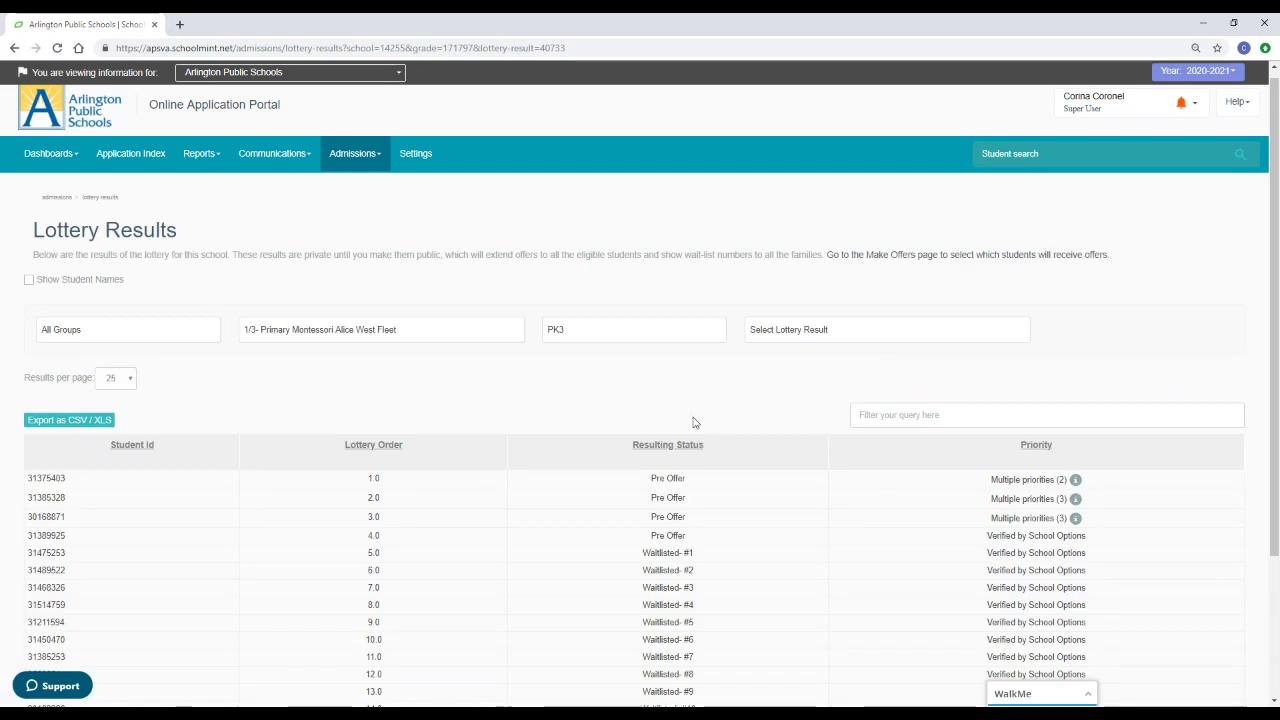
{"action": "scroll", "coordinate": [700, 380], "scroll_direction": "down", "scroll_amount": 2}
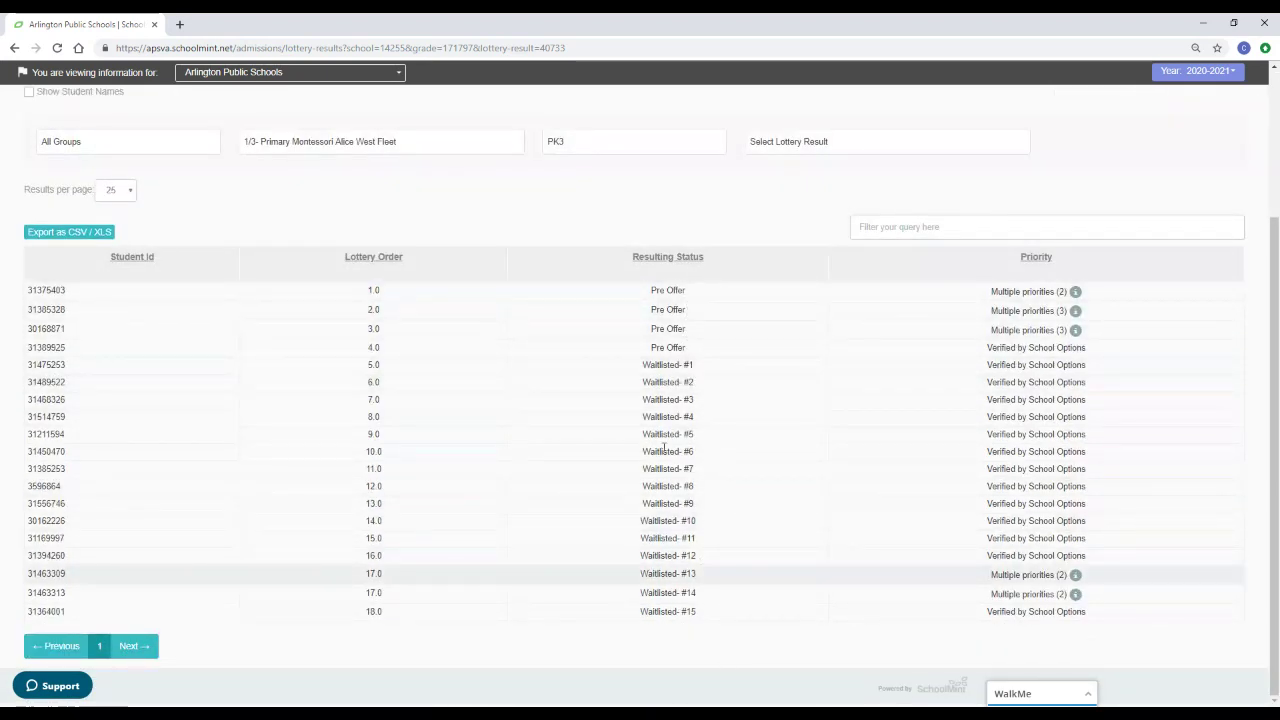
{"action": "scroll", "coordinate": [477, 229], "scroll_direction": "up", "scroll_amount": 2}
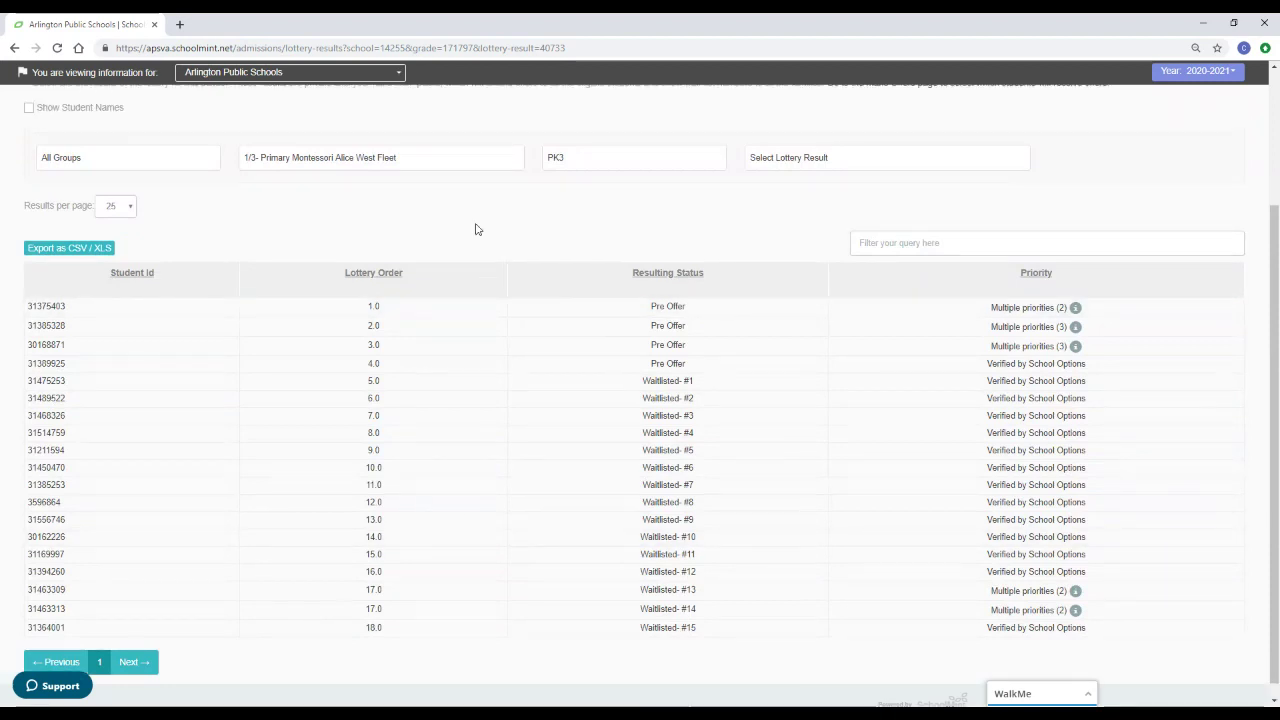
Step: Back on the Lottery Dashboard, run the pk4 lottery for 1/3- Primary Montessori Alice West Fleet
{"action": "left_click", "coordinate": [15, 48]}
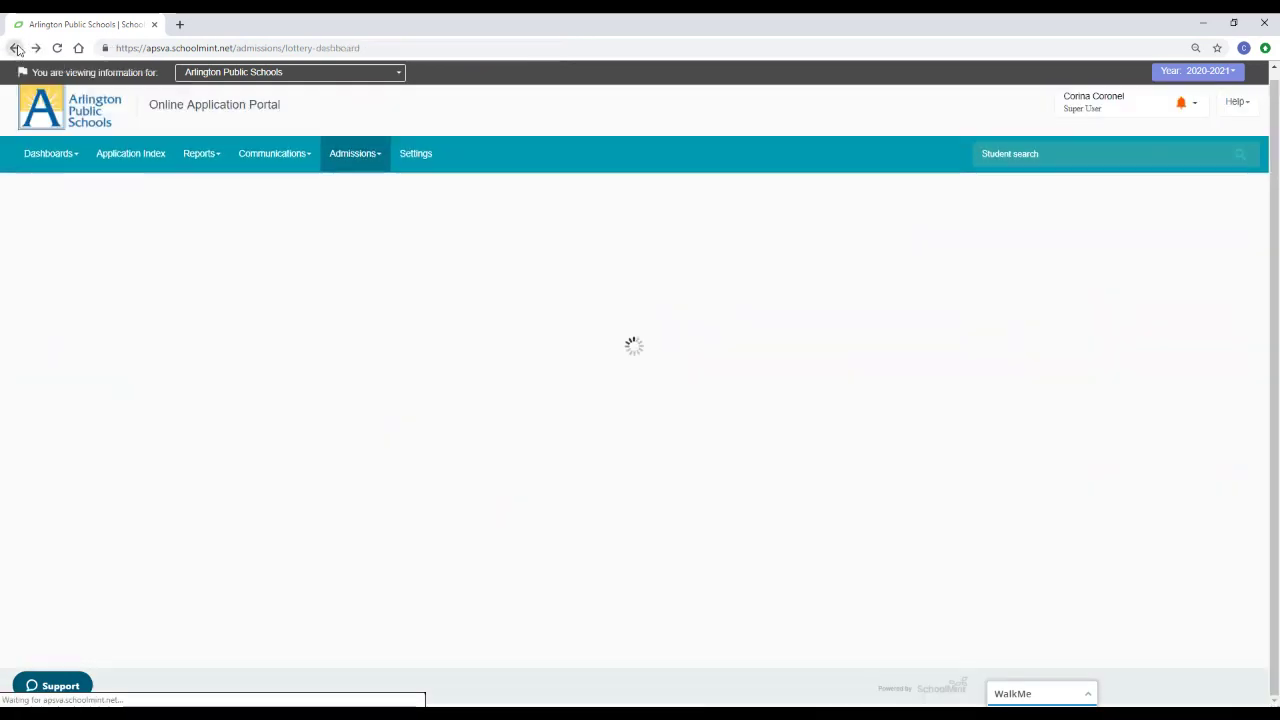
{"action": "left_click", "coordinate": [379, 293]}
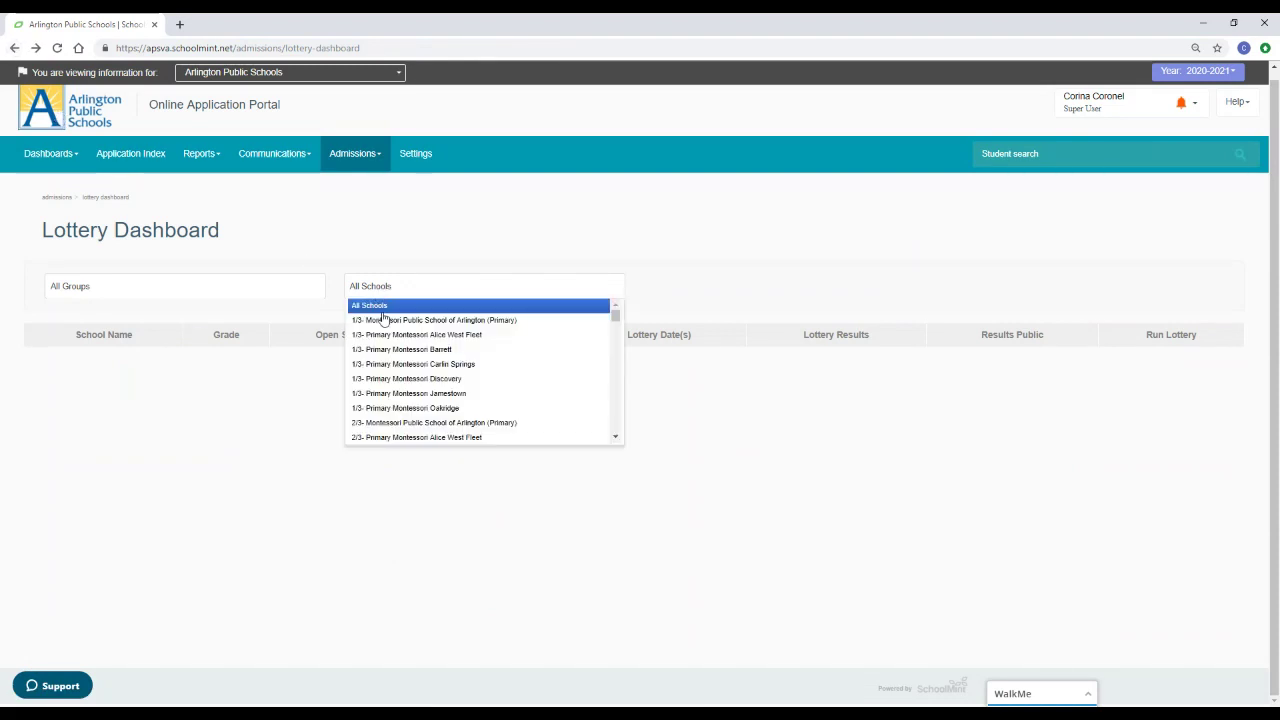
{"action": "left_click", "coordinate": [388, 334]}
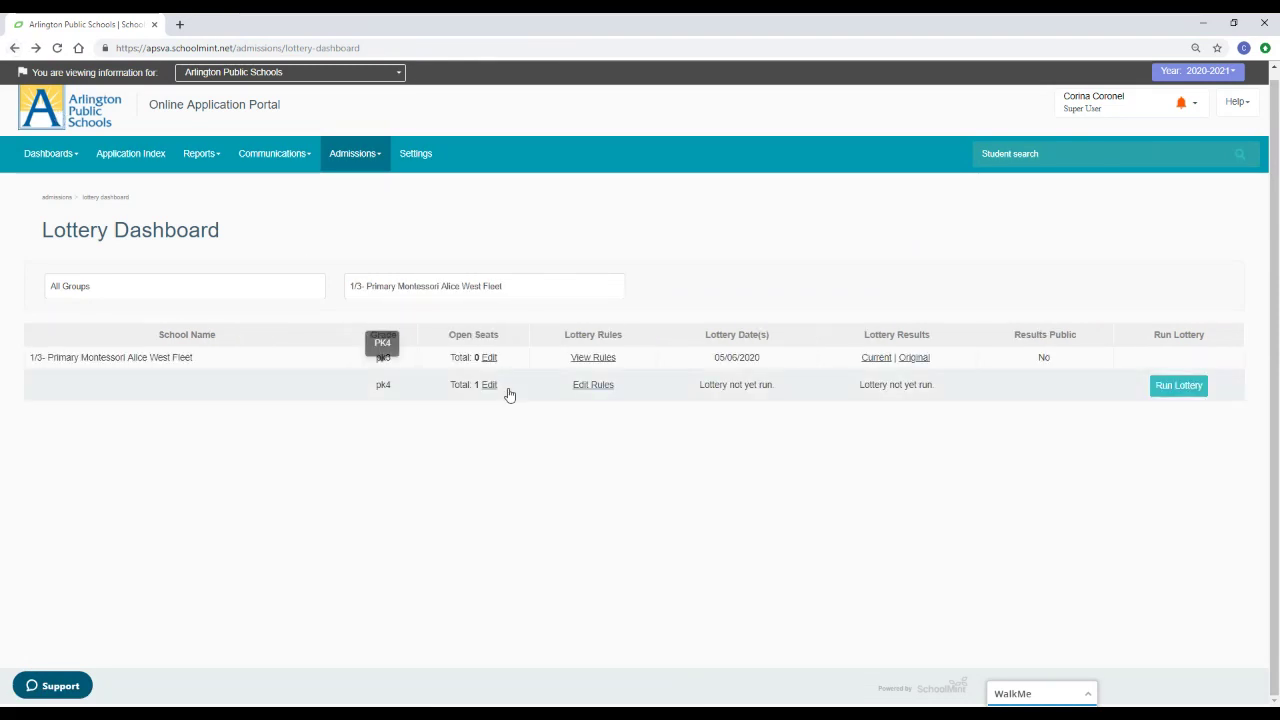
{"action": "left_click", "coordinate": [1182, 389]}
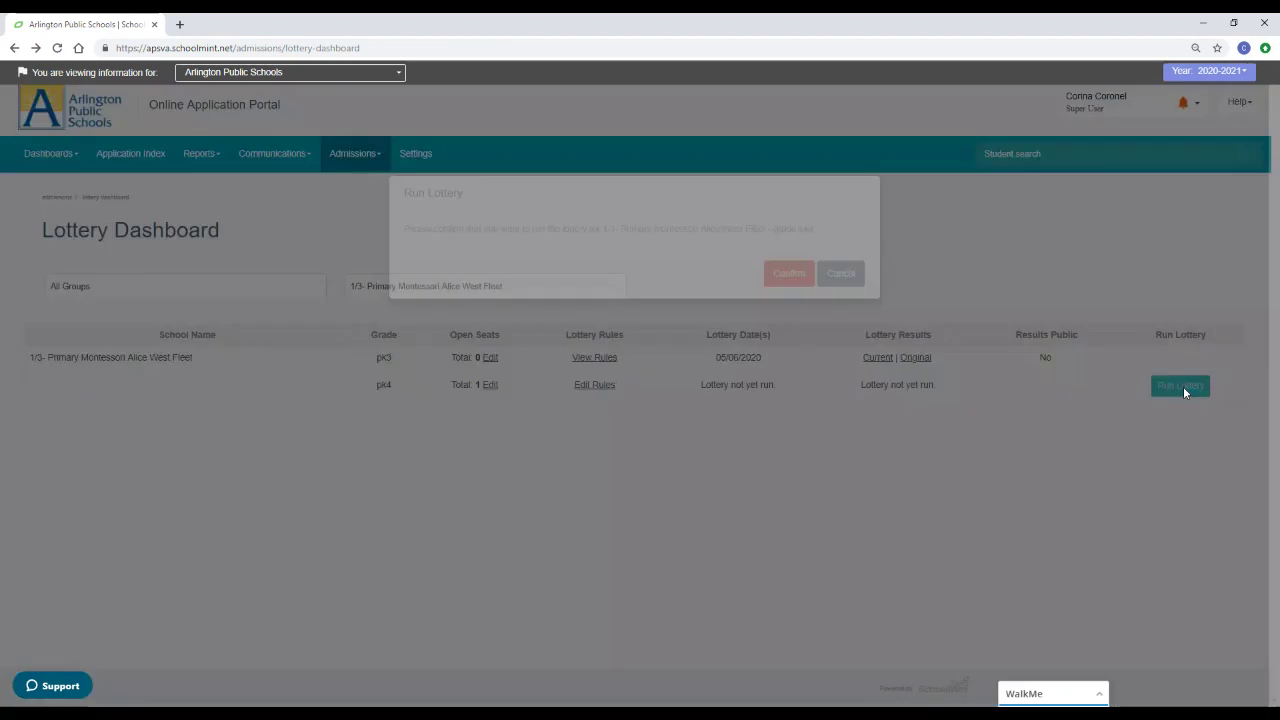
{"action": "left_click", "coordinate": [790, 275]}
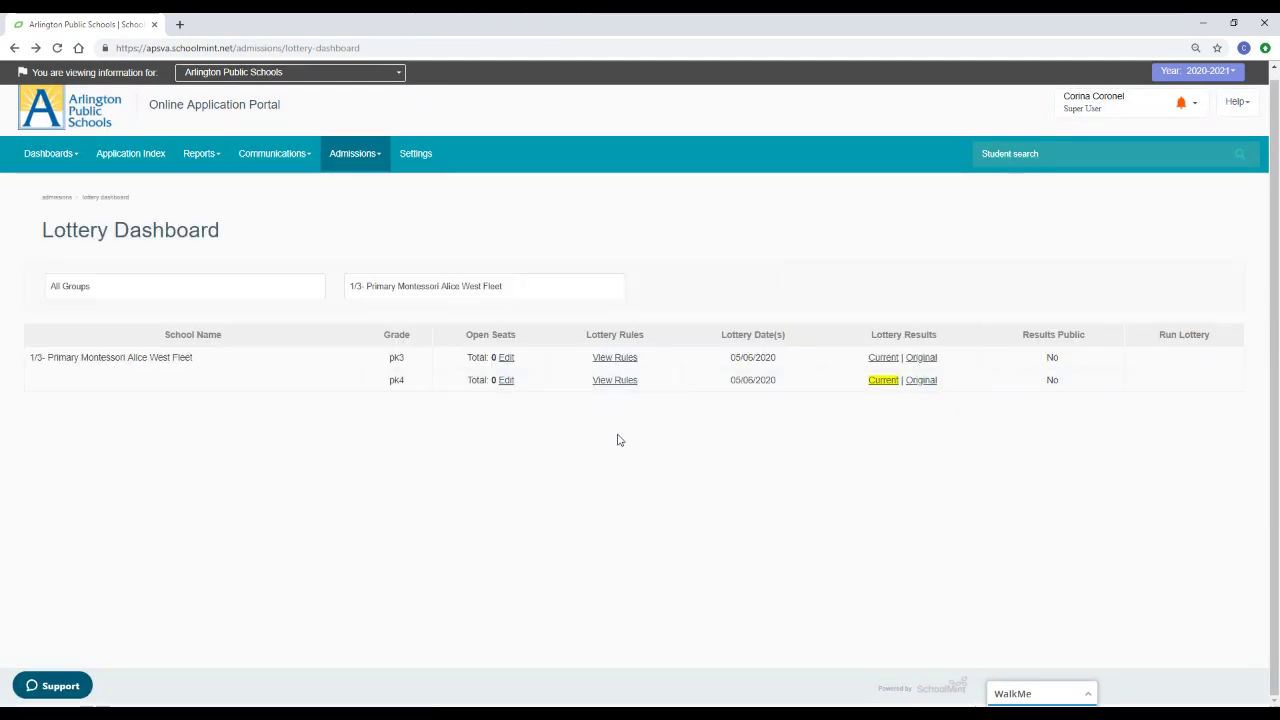
Step: Open the current pk4 lottery results for 1/3- Primary Montessori Alice West Fleet and review the pre-offers and waitlist
{"action": "left_click", "coordinate": [884, 380]}
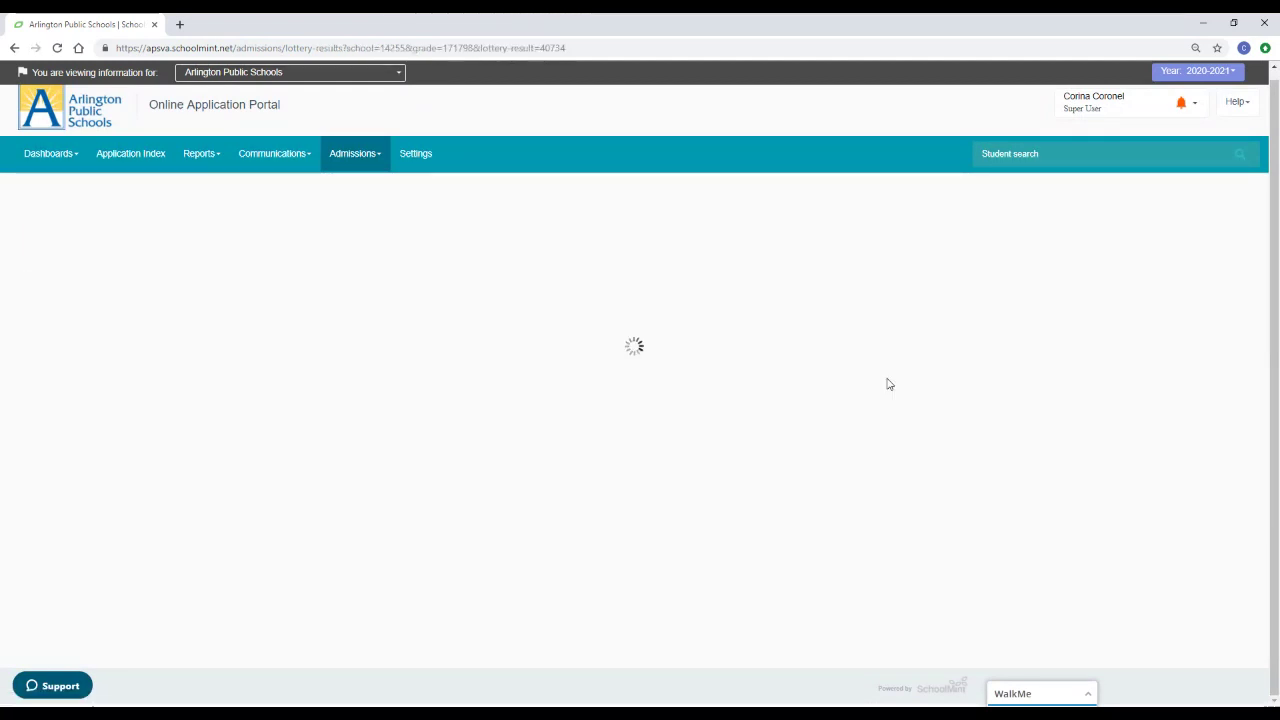
{"action": "scroll", "coordinate": [723, 450], "scroll_direction": "down", "scroll_amount": 1}
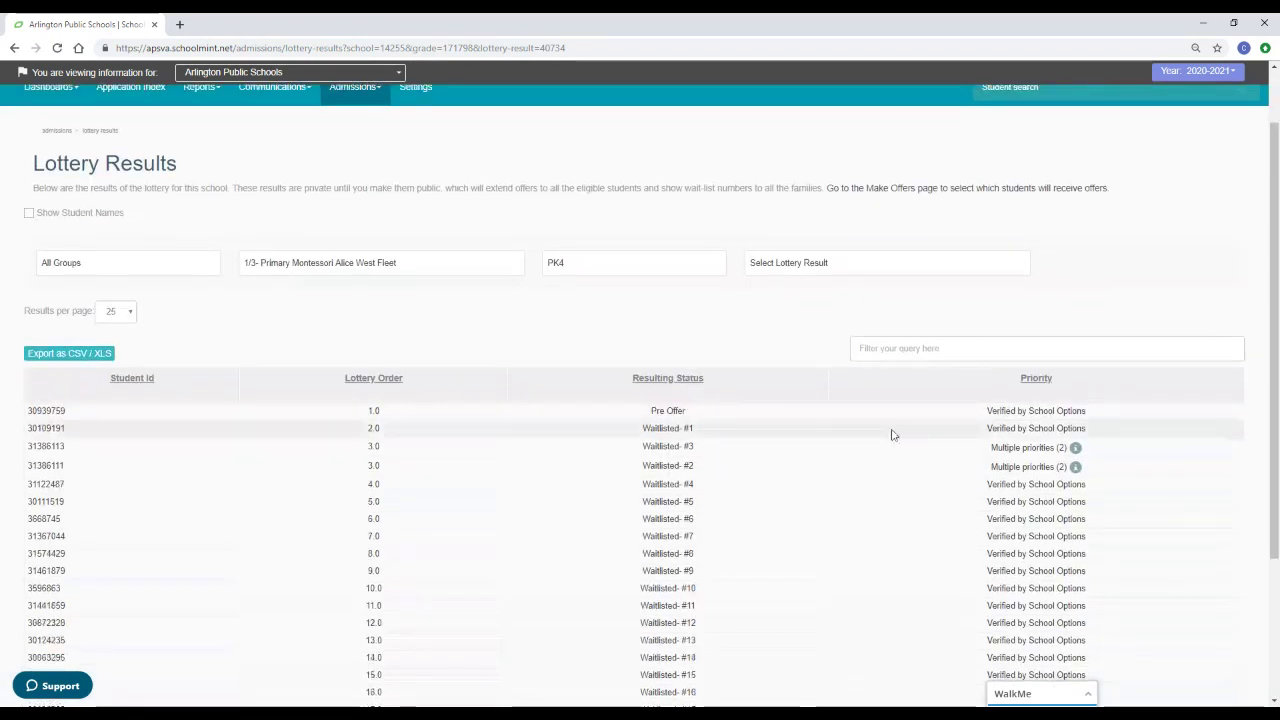
{"action": "scroll", "coordinate": [756, 413], "scroll_direction": "down", "scroll_amount": 2}
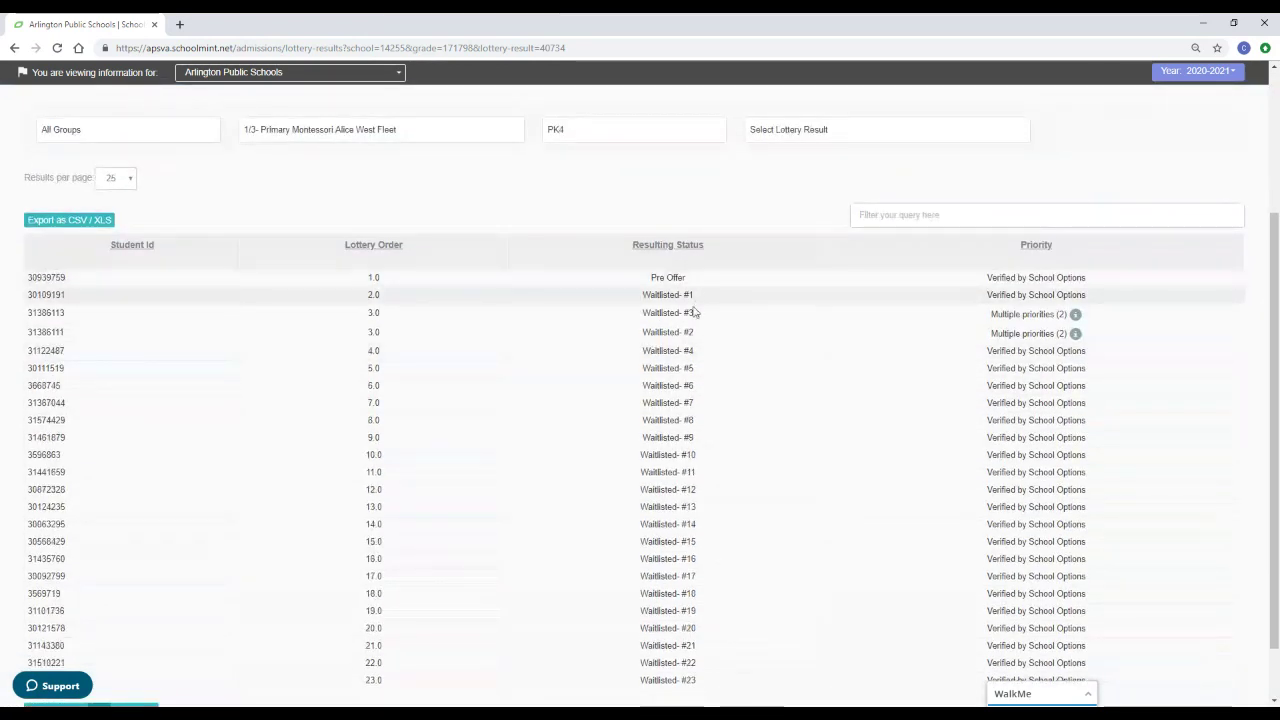
{"action": "scroll", "coordinate": [694, 312], "scroll_direction": "down", "scroll_amount": 1}
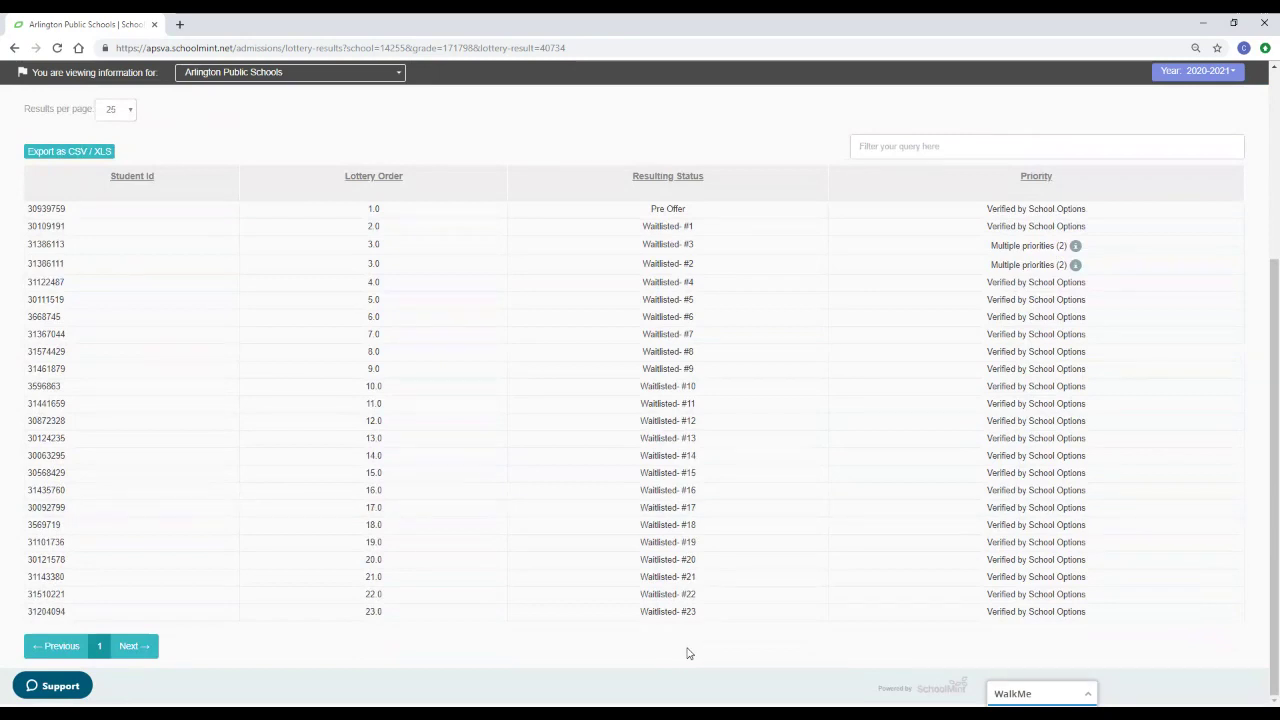
{"action": "scroll", "coordinate": [603, 195], "scroll_direction": "up", "scroll_amount": 2}
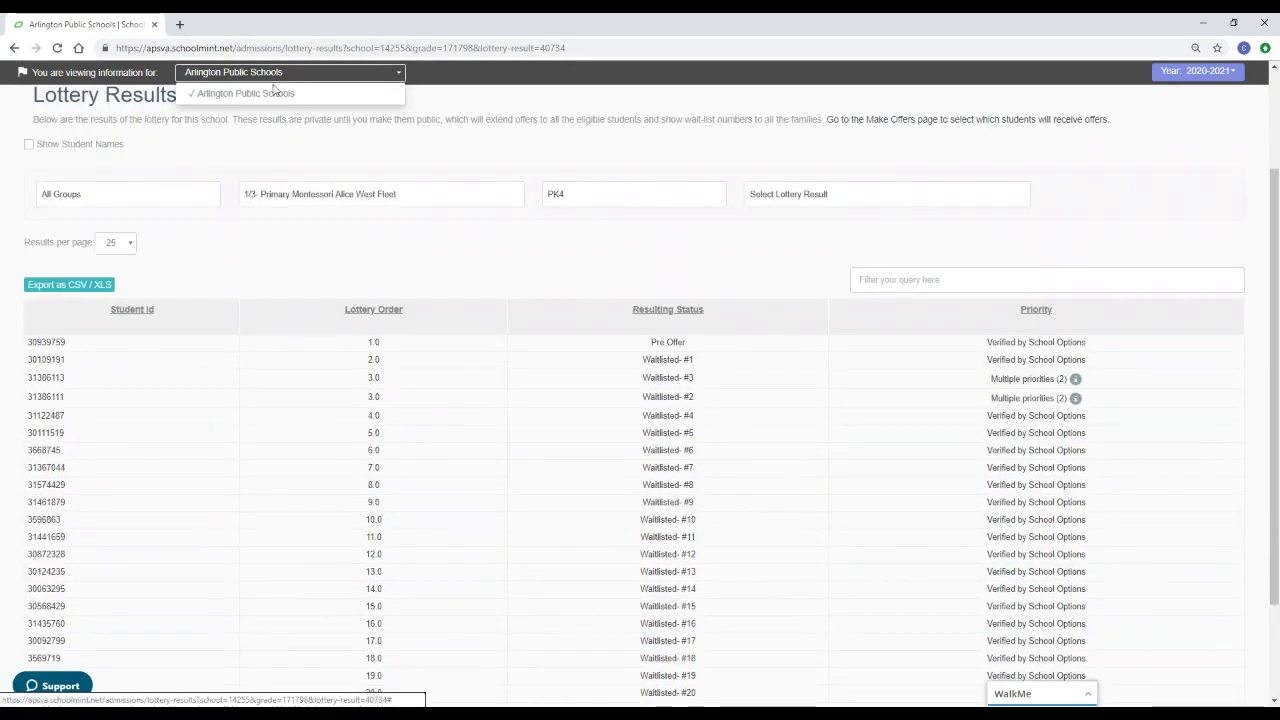
Step: Return to the Lottery Dashboard and run the pk3 lottery for 2/3- Primary Montessori Alice West Fleet
{"action": "left_click", "coordinate": [16, 49]}
{"action": "left_click", "coordinate": [409, 289]}
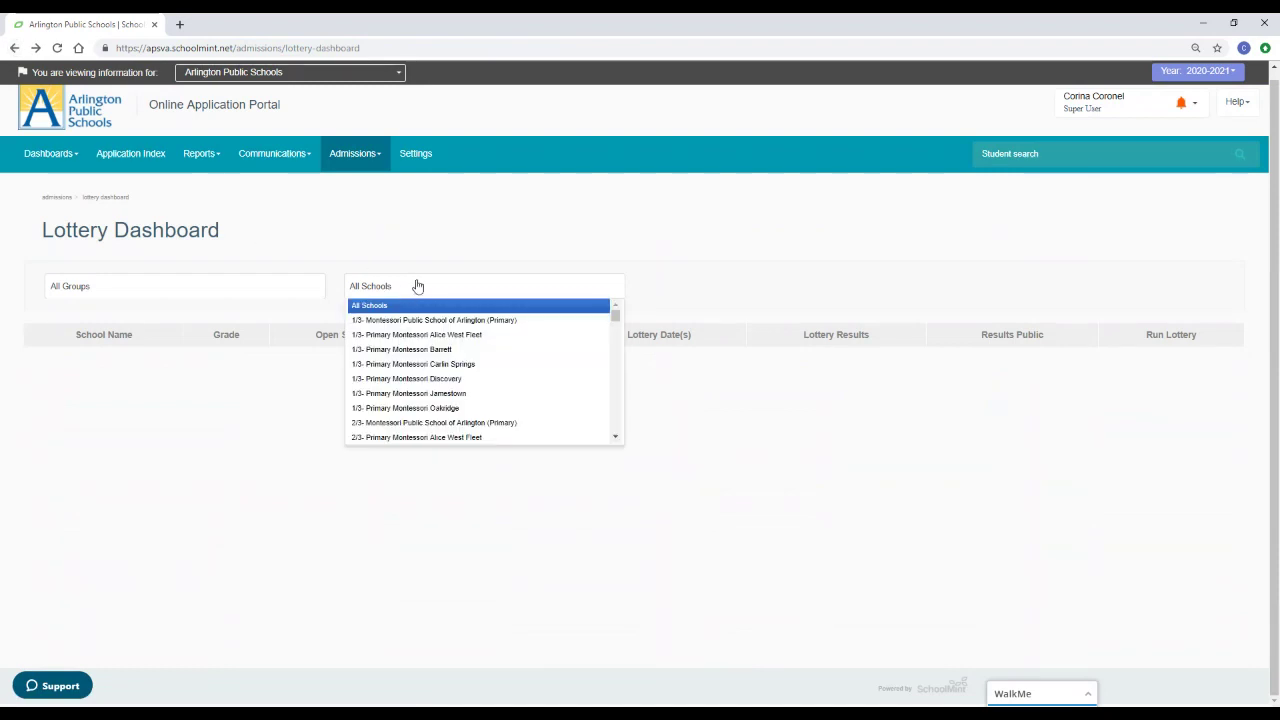
{"action": "left_click", "coordinate": [437, 436]}
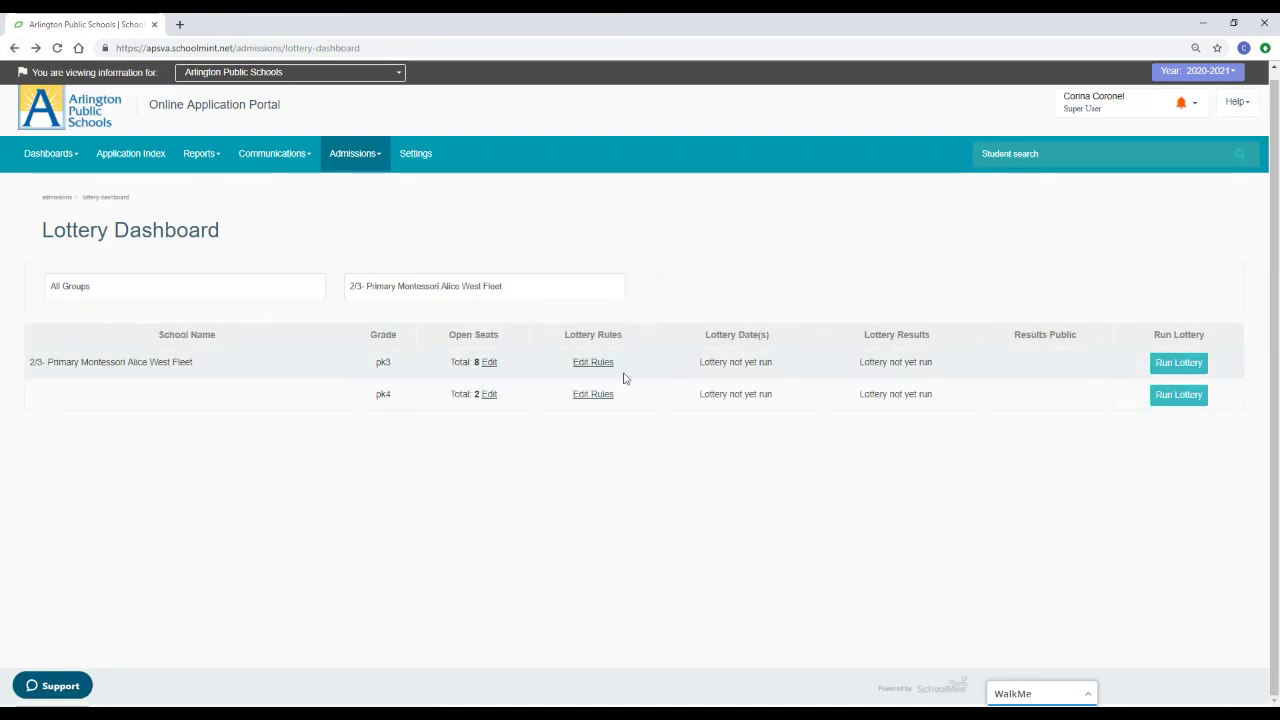
{"action": "left_click", "coordinate": [1179, 363]}
{"action": "left_click", "coordinate": [789, 274]}
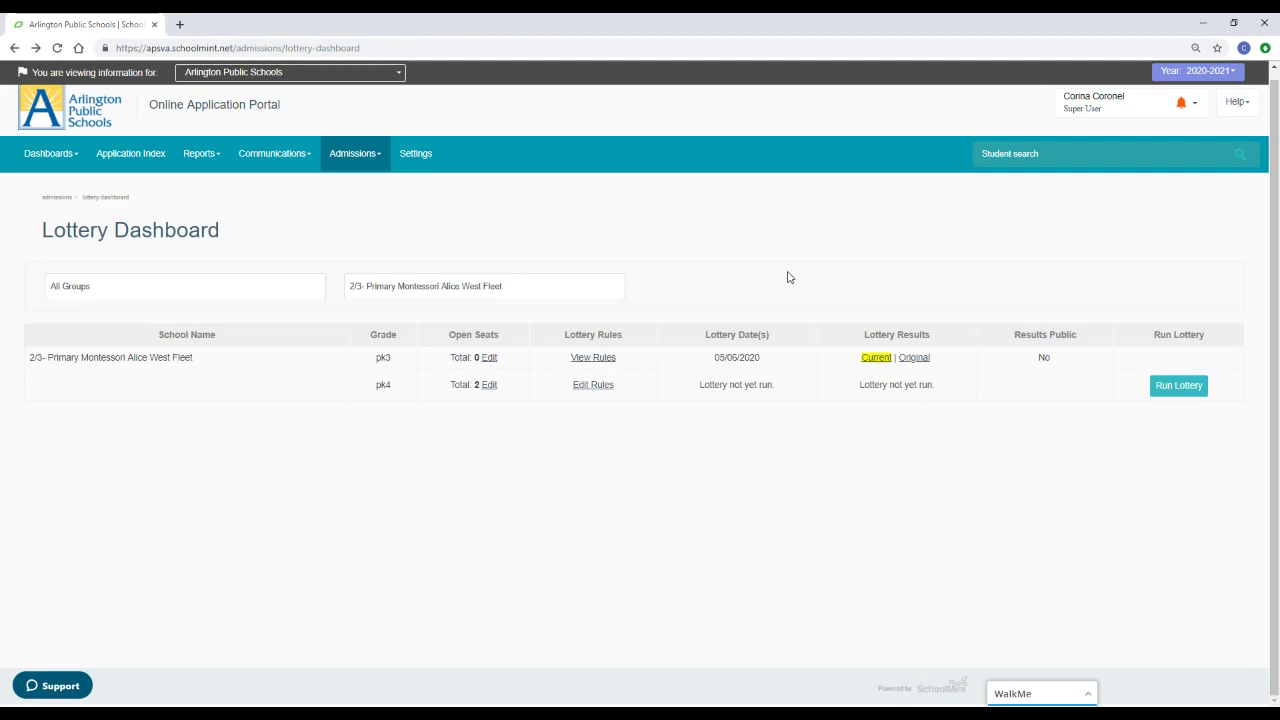
Step: Open the current pk3 lottery results for 2/3- Primary Montessori Alice West Fleet and review the statuses through page 2
{"action": "left_click", "coordinate": [876, 358]}
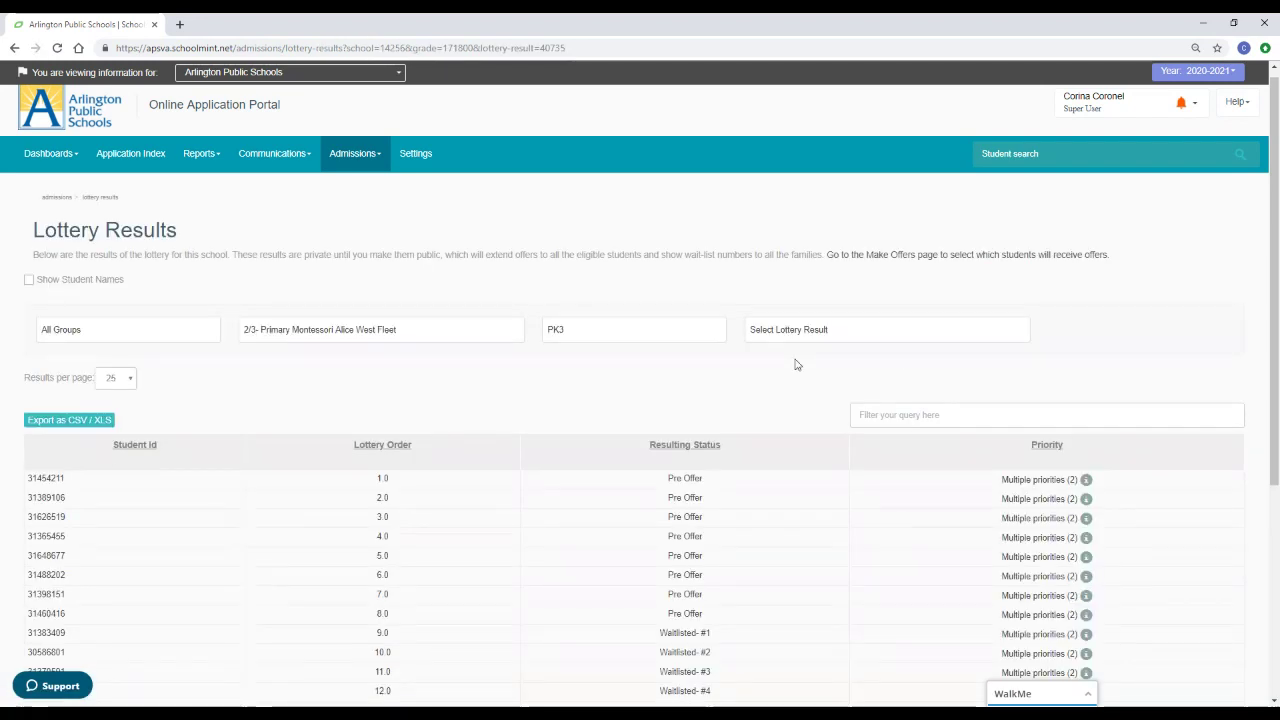
{"action": "scroll", "coordinate": [797, 363], "scroll_direction": "down", "scroll_amount": 2}
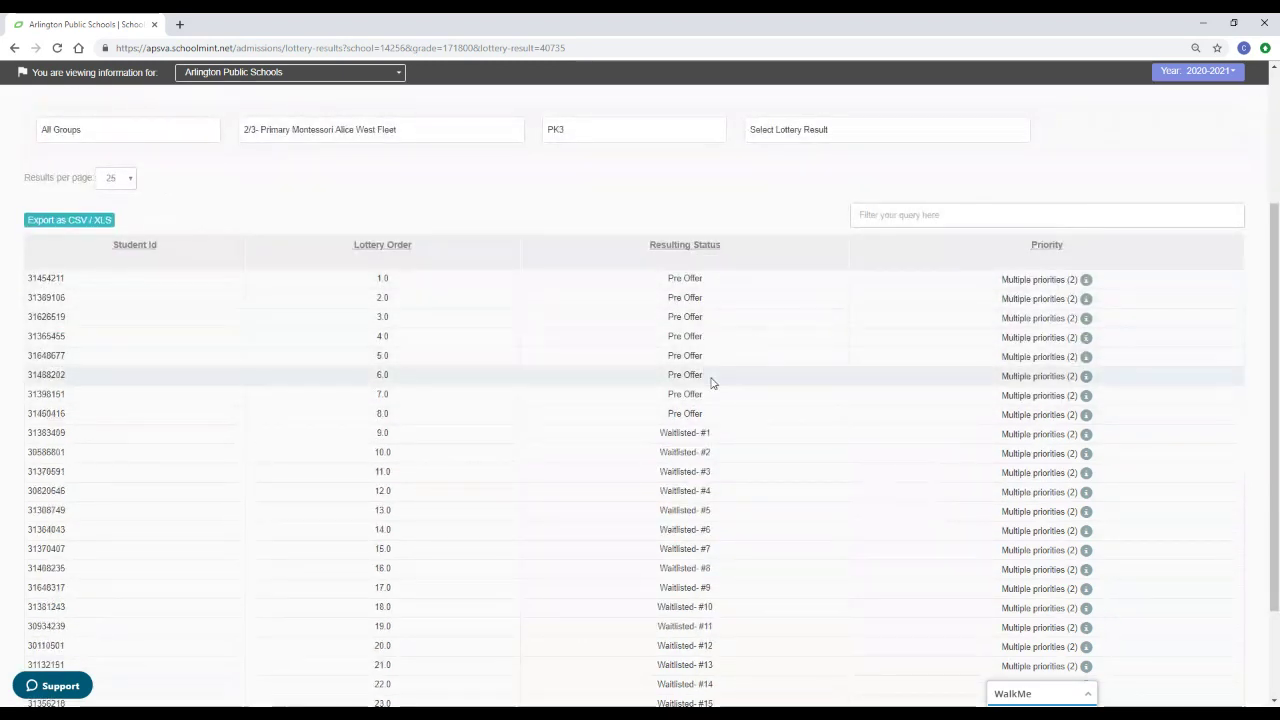
{"action": "scroll", "coordinate": [711, 380], "scroll_direction": "down", "scroll_amount": 2}
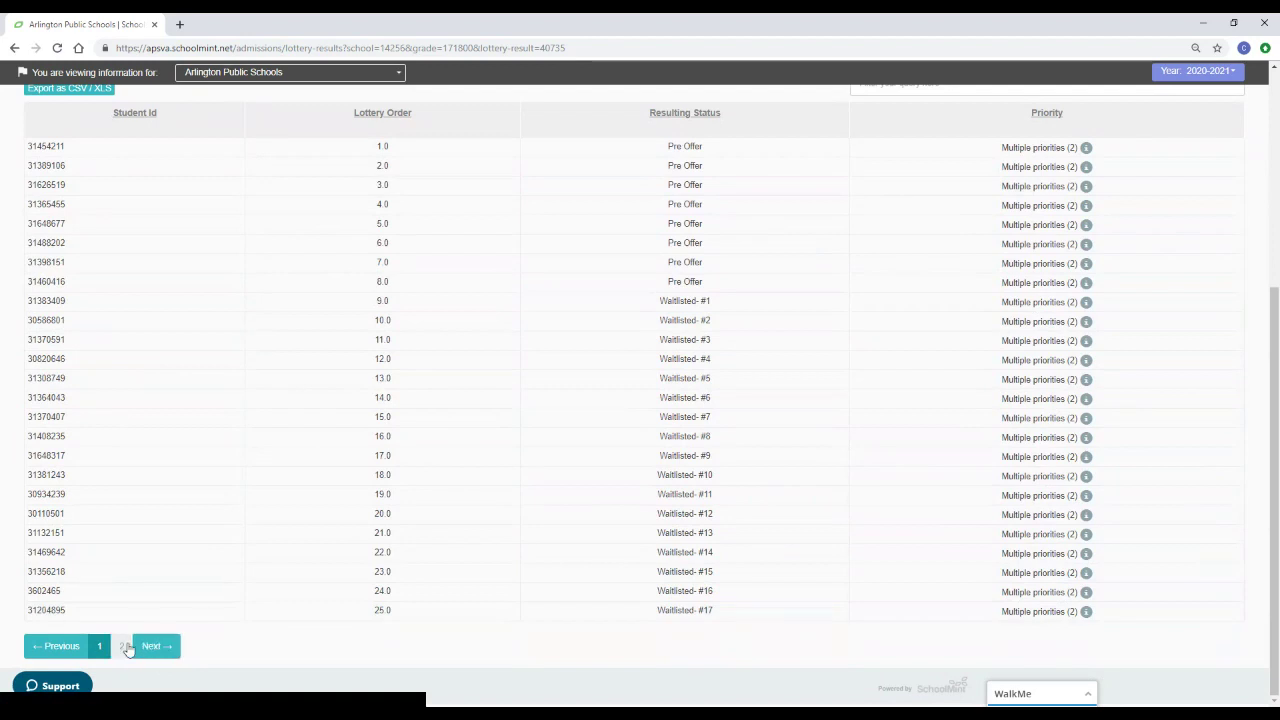
{"action": "left_click", "coordinate": [121, 645]}
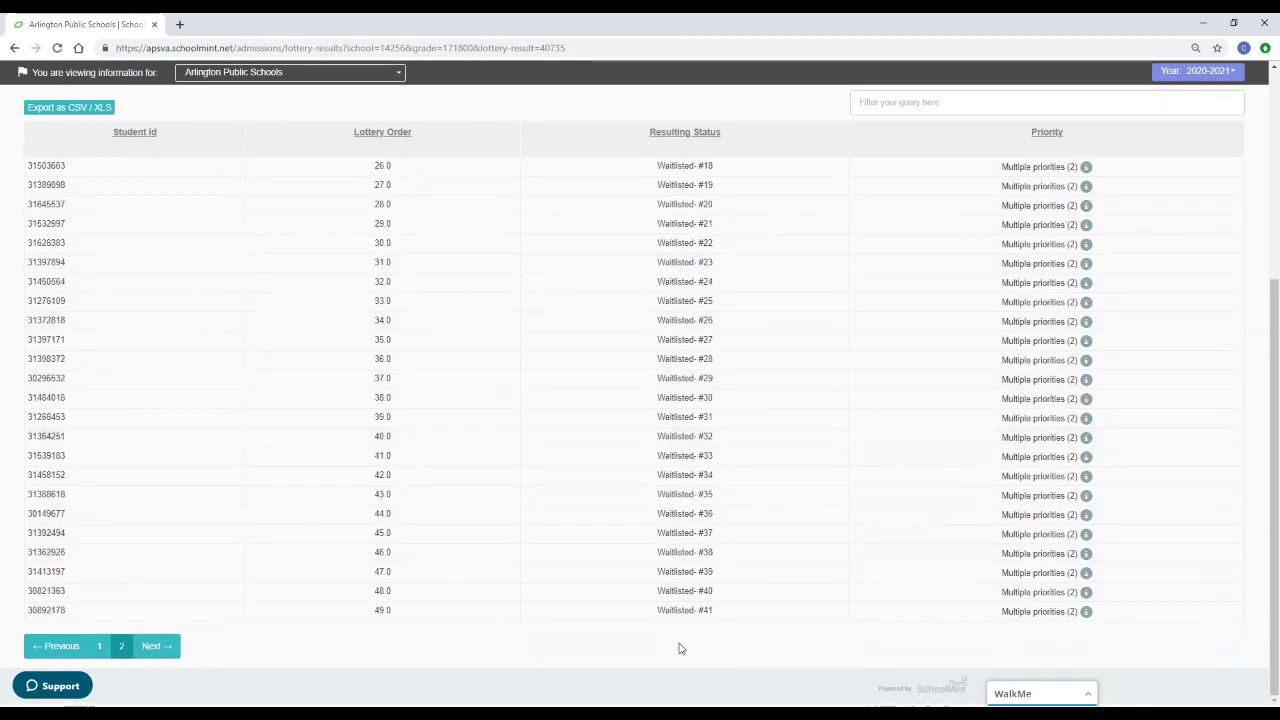
{"action": "scroll", "coordinate": [331, 406], "scroll_direction": "up", "scroll_amount": 2}
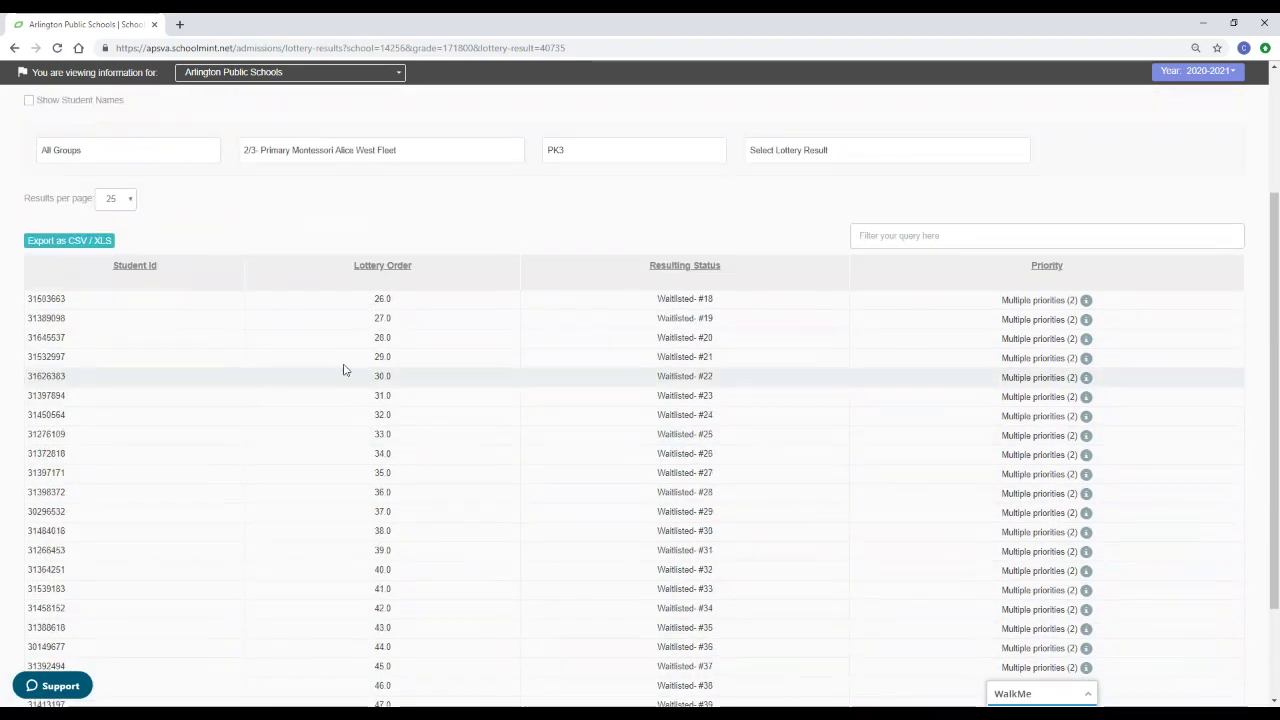
{"action": "scroll", "coordinate": [148, 129], "scroll_direction": "up", "scroll_amount": 2}
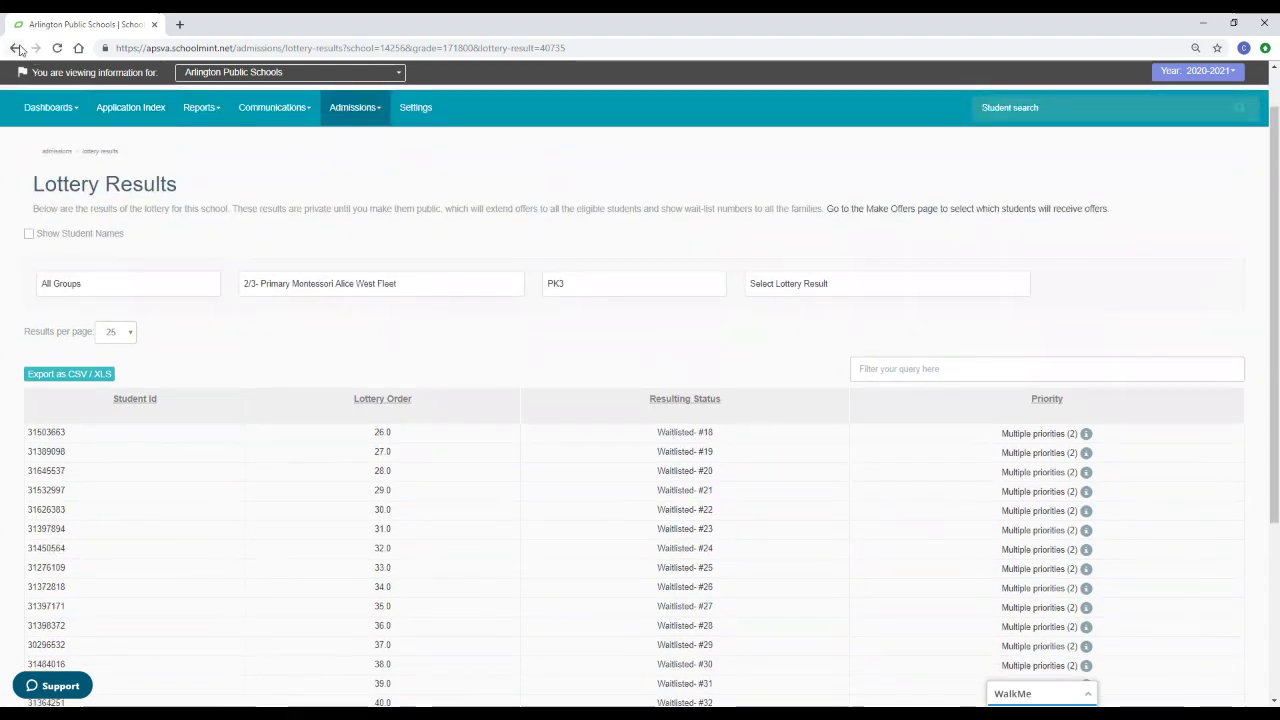
Step: Back on the Lottery Dashboard, run the pk4 lottery for 2/3- Primary Montessori Alice West Fleet
{"action": "left_click", "coordinate": [15, 50]}
{"action": "left_click", "coordinate": [437, 295]}
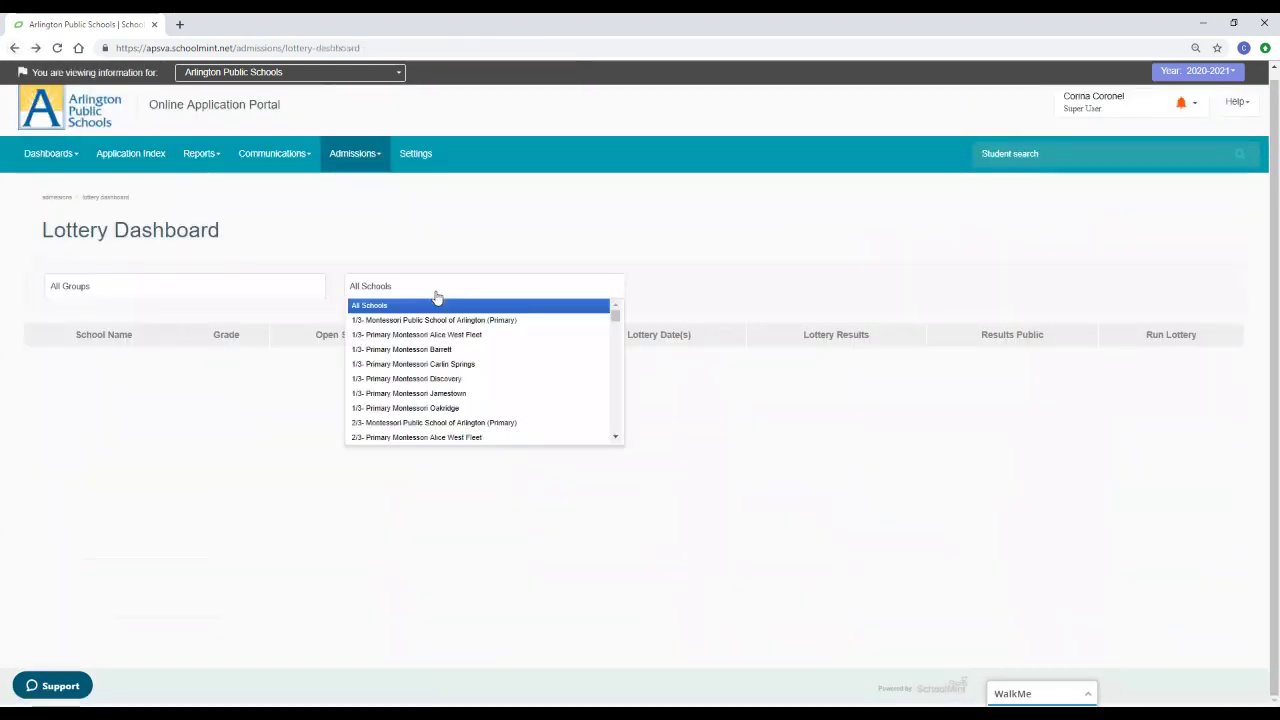
{"action": "left_click", "coordinate": [452, 422]}
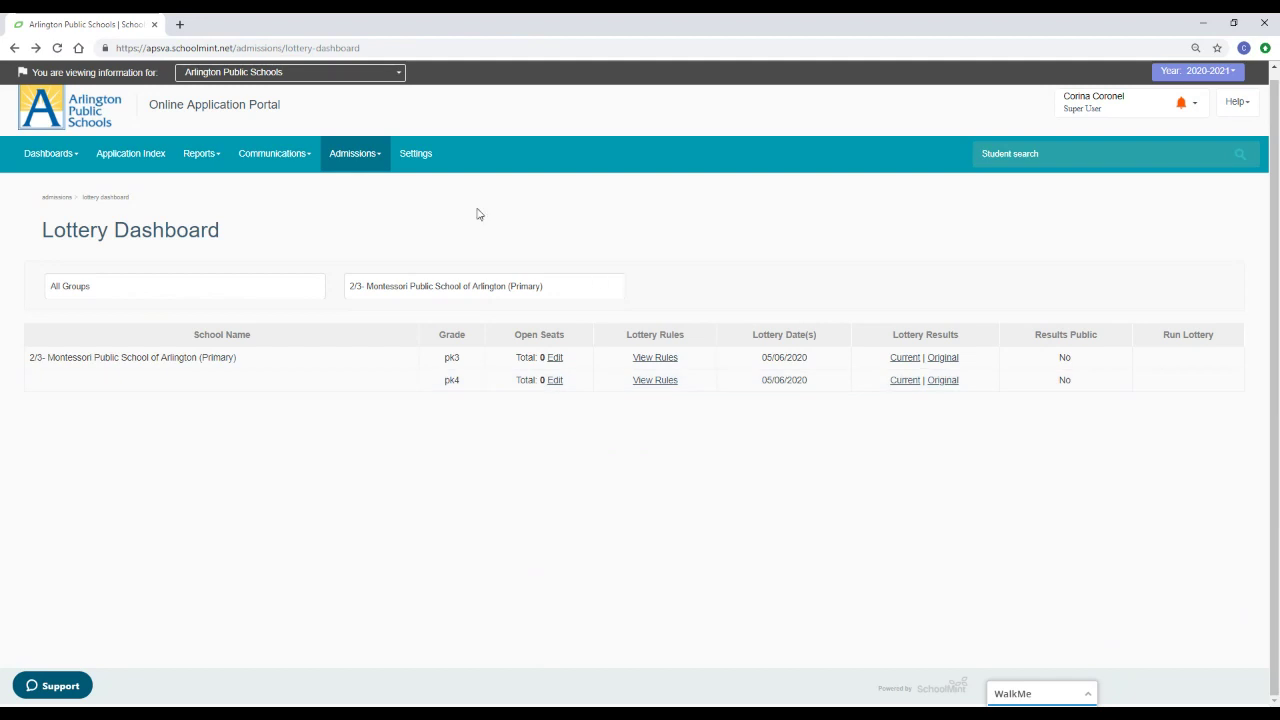
{"action": "left_click", "coordinate": [459, 288]}
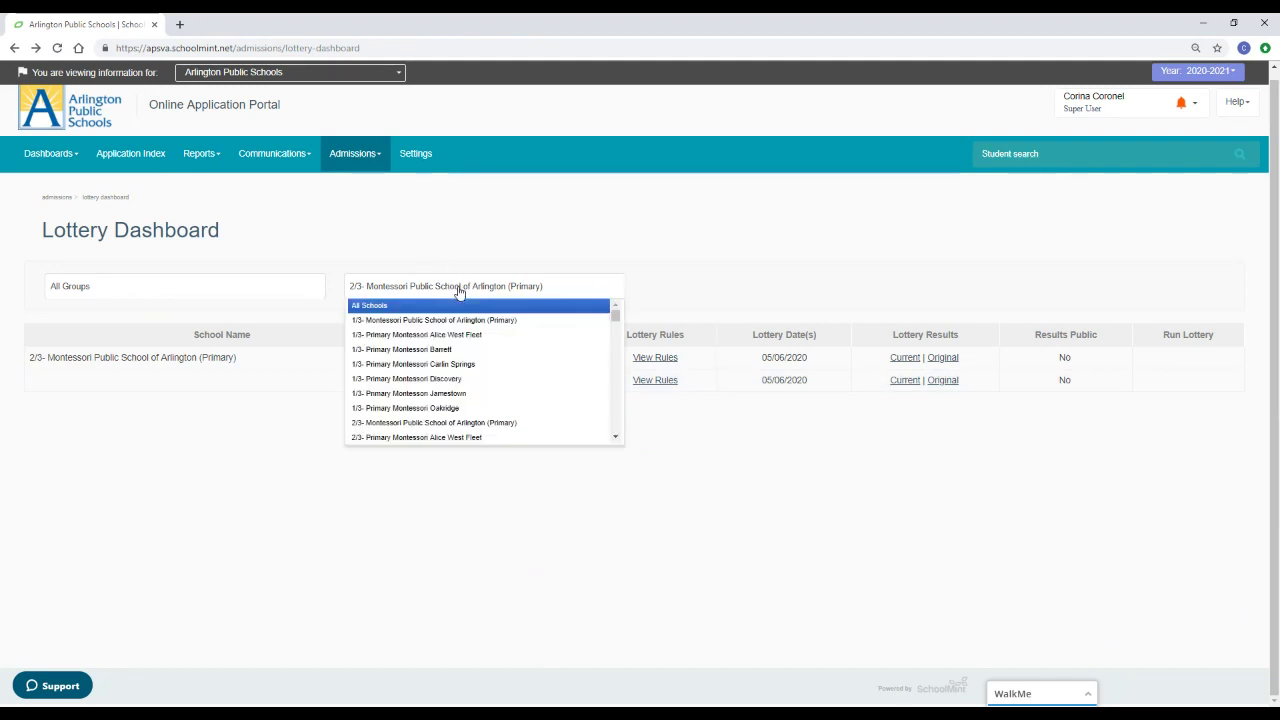
{"action": "left_click", "coordinate": [460, 436]}
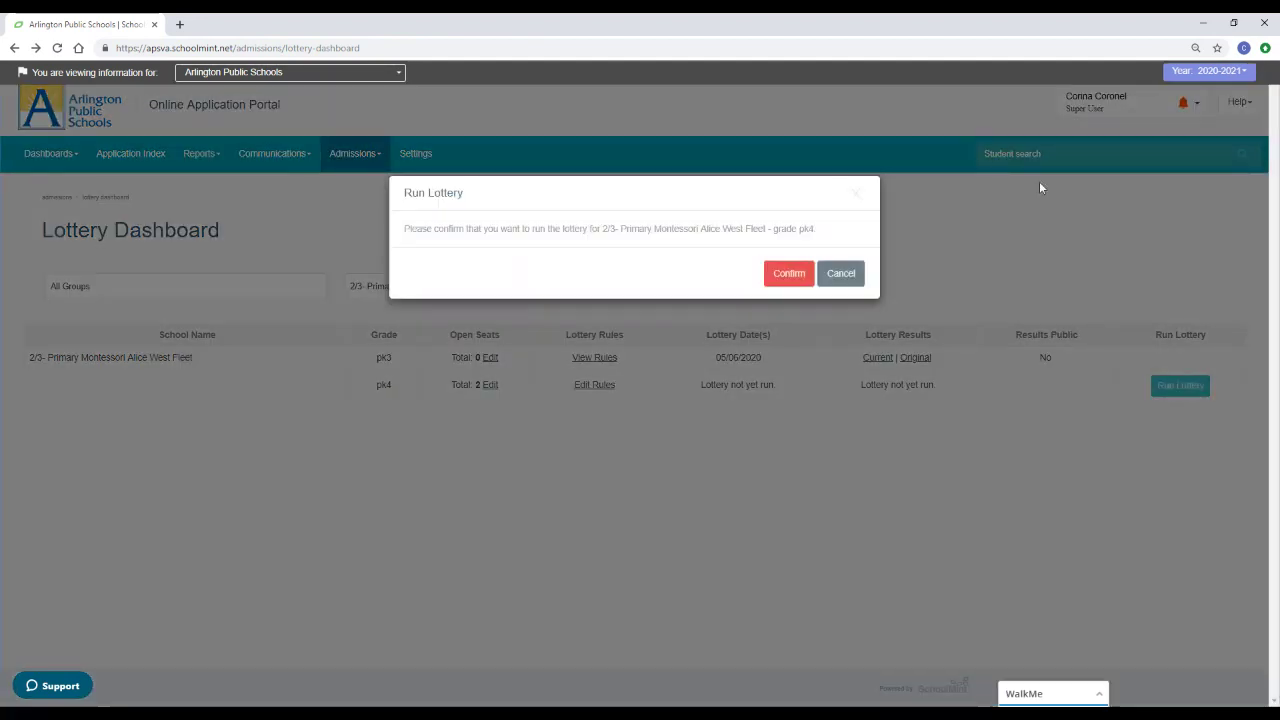
{"action": "left_click", "coordinate": [786, 276]}
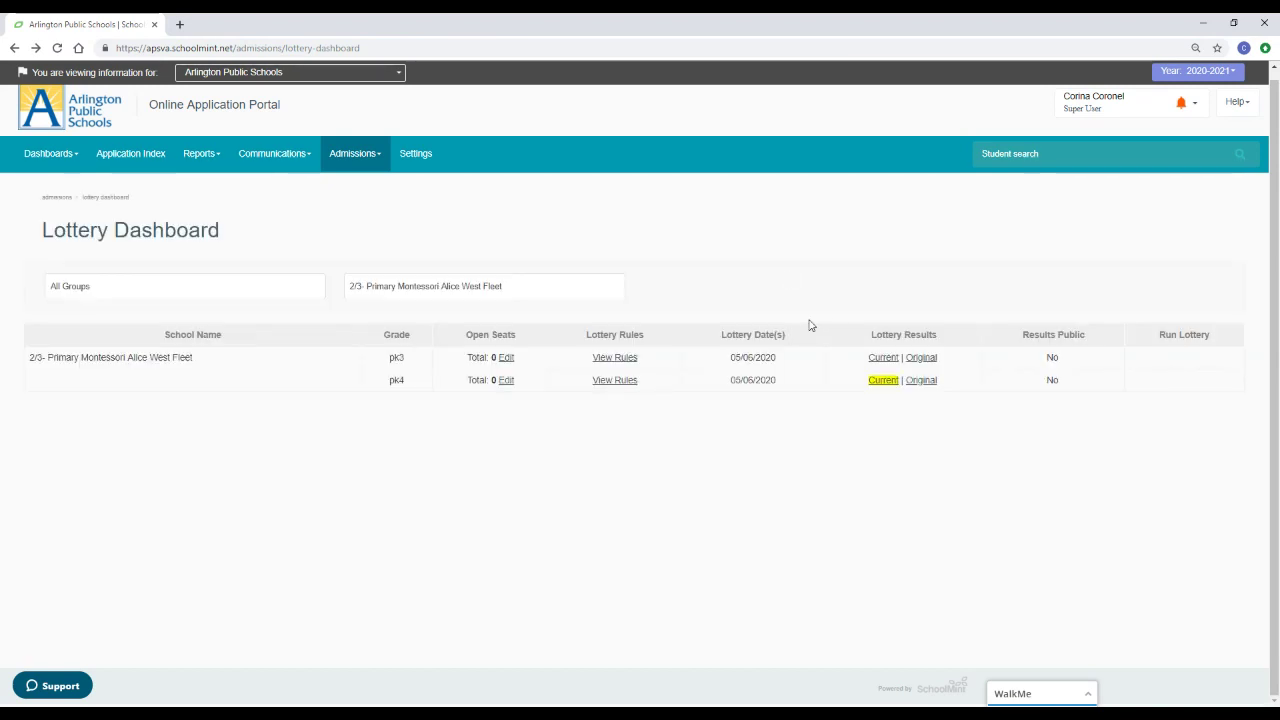
Step: Open the current pk4 lottery results for 2/3- Primary Montessori Alice West Fleet and review the statuses through page 3
{"action": "left_click", "coordinate": [889, 384]}
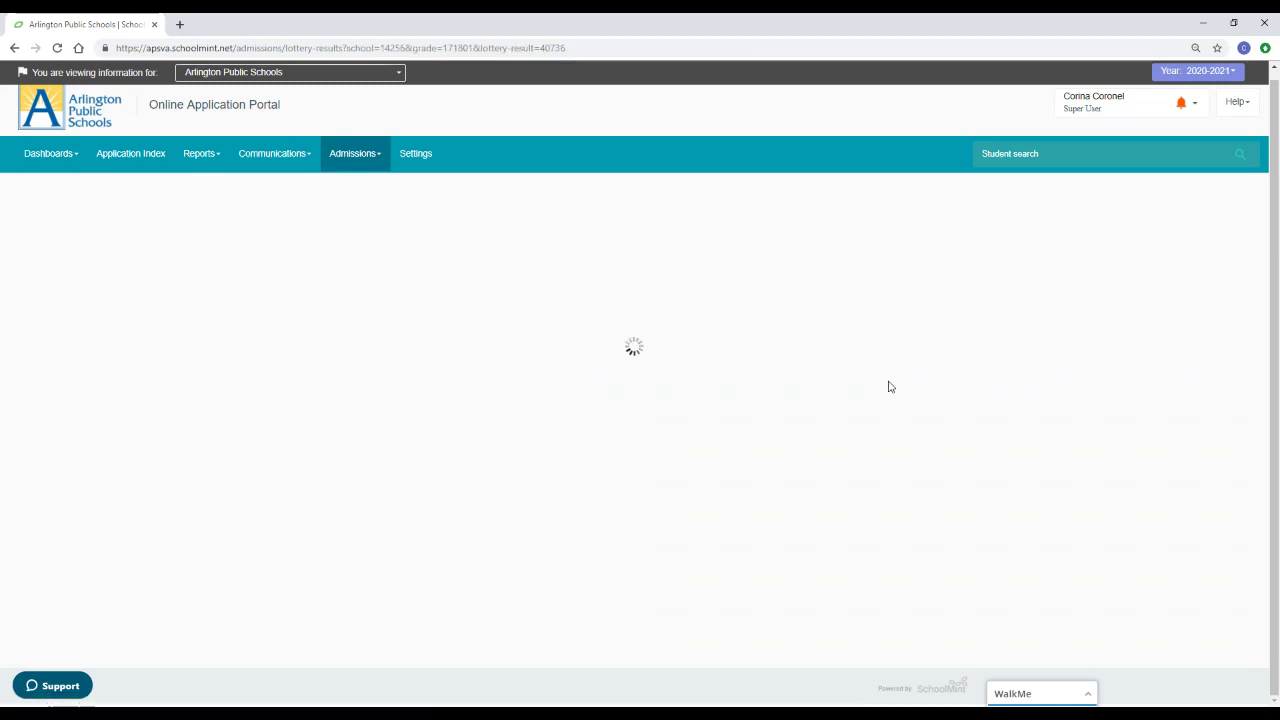
{"action": "scroll", "coordinate": [749, 384], "scroll_direction": "down", "scroll_amount": 2}
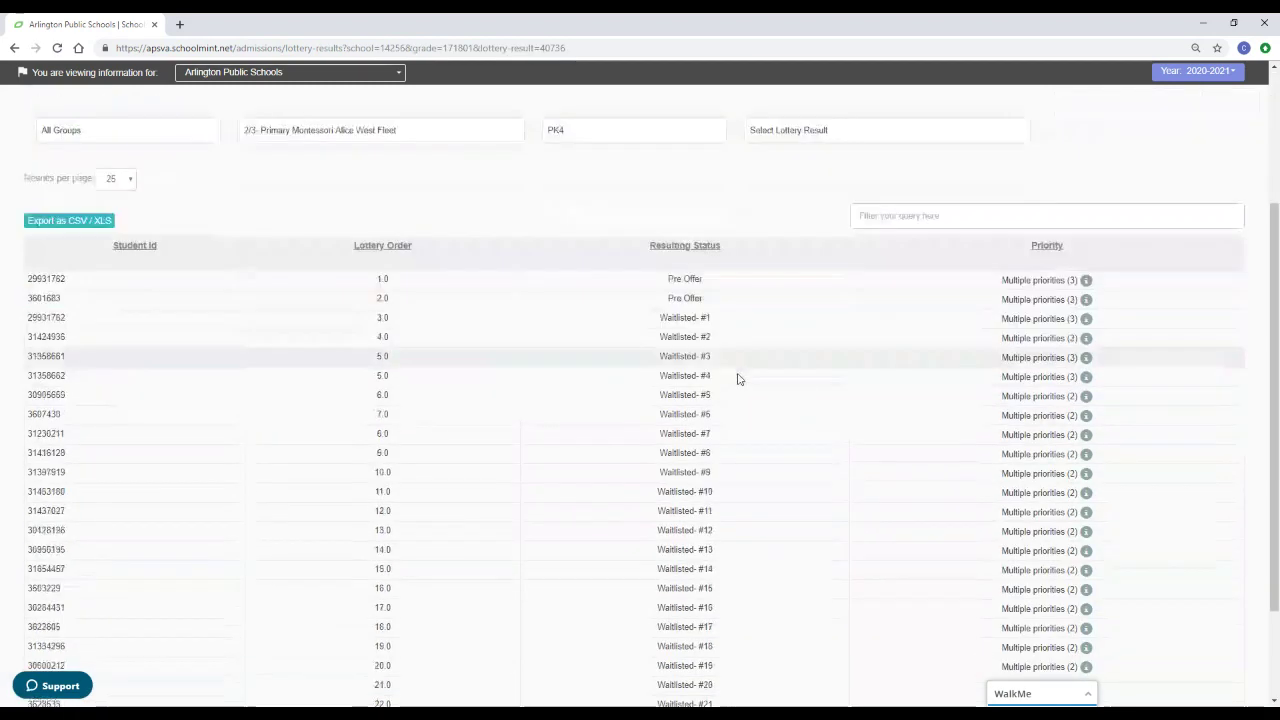
{"action": "scroll", "coordinate": [714, 285], "scroll_direction": "down", "scroll_amount": 2}
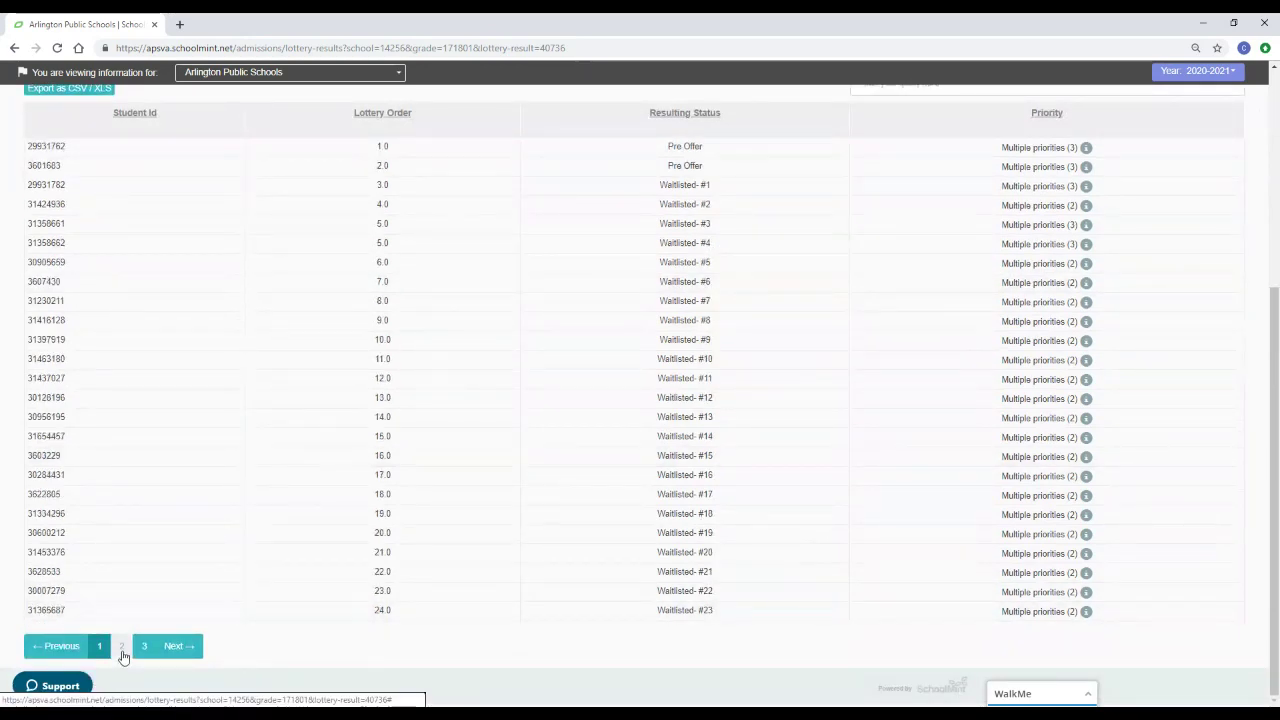
{"action": "left_click", "coordinate": [122, 650]}
{"action": "left_click", "coordinate": [144, 650]}
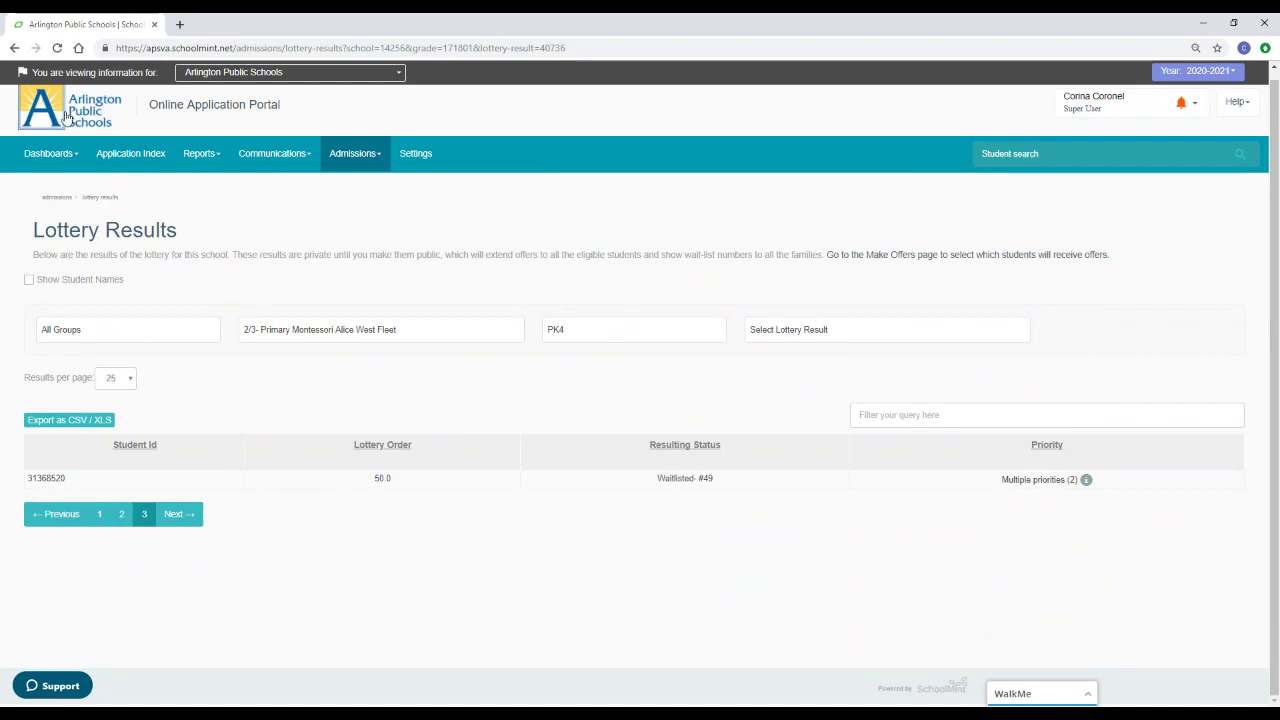
Step: Return to the Lottery Dashboard and run the kindergarten lottery for Primary Montessori Alice West Fleet, proceeding without available seats
{"action": "left_click", "coordinate": [15, 48]}
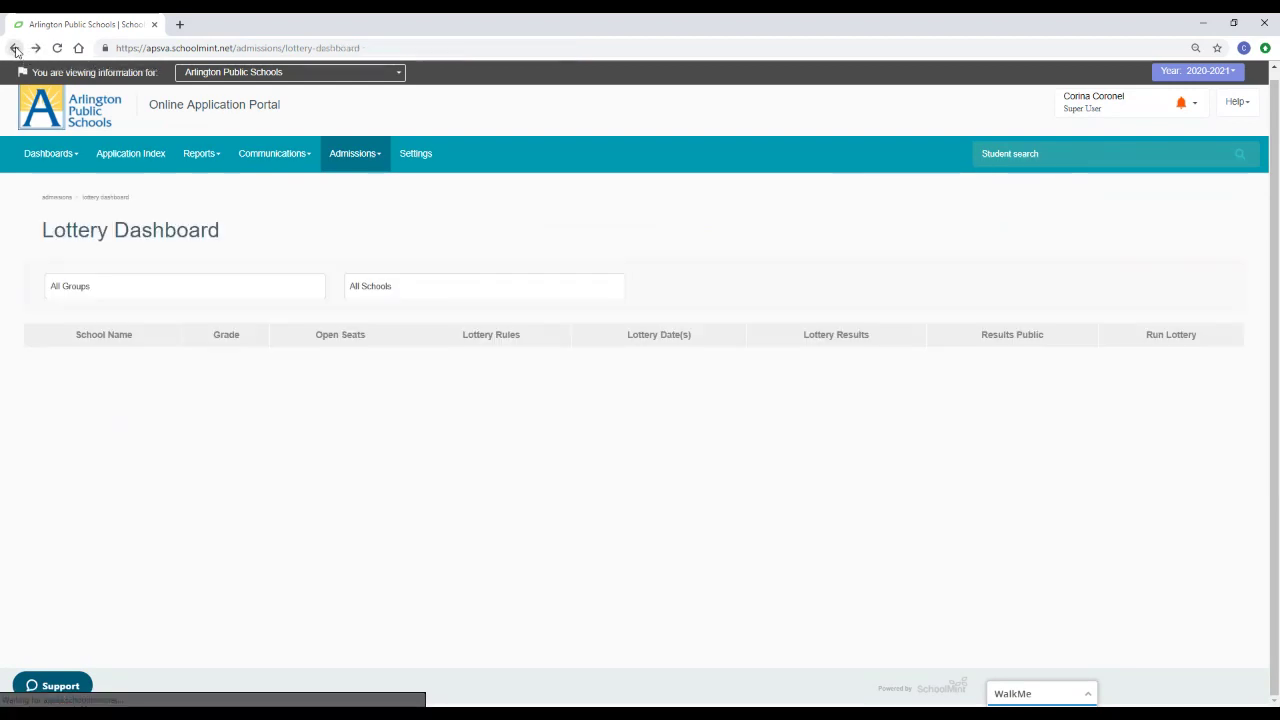
{"action": "left_click", "coordinate": [409, 292]}
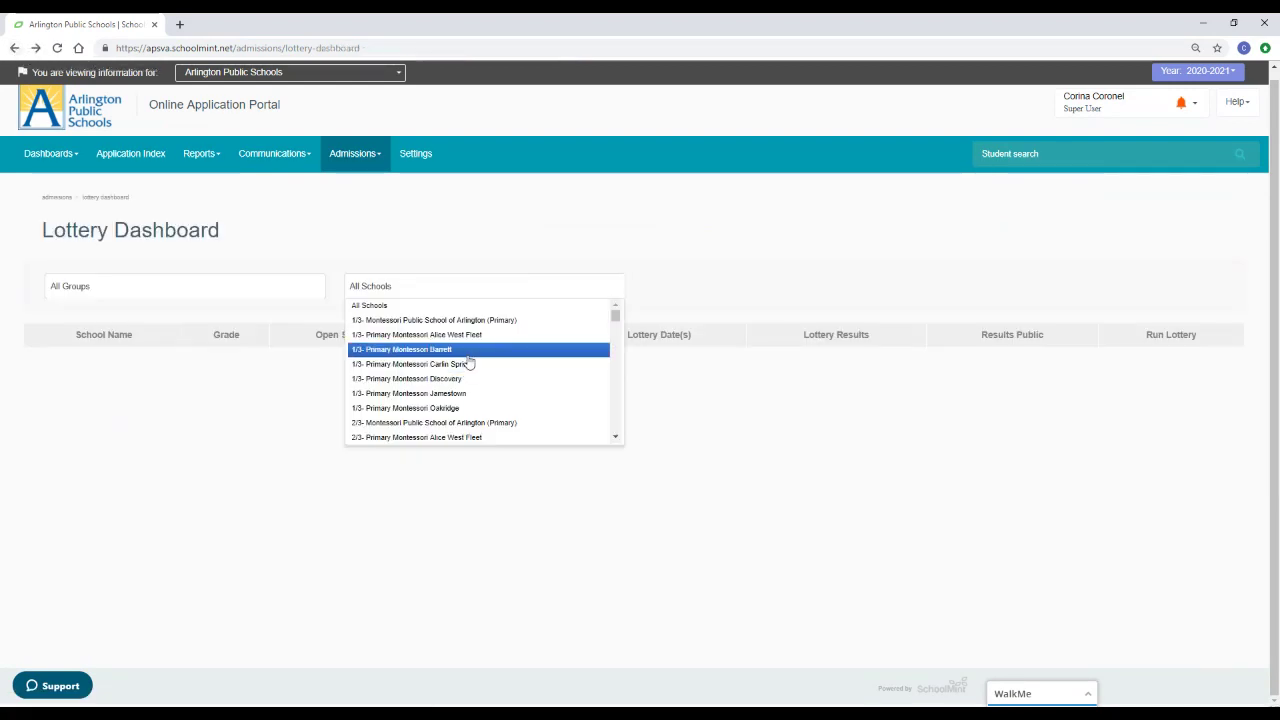
{"action": "scroll", "coordinate": [465, 362], "scroll_direction": "down", "scroll_amount": 2}
{"action": "scroll", "coordinate": [471, 361], "scroll_direction": "down", "scroll_amount": 5}
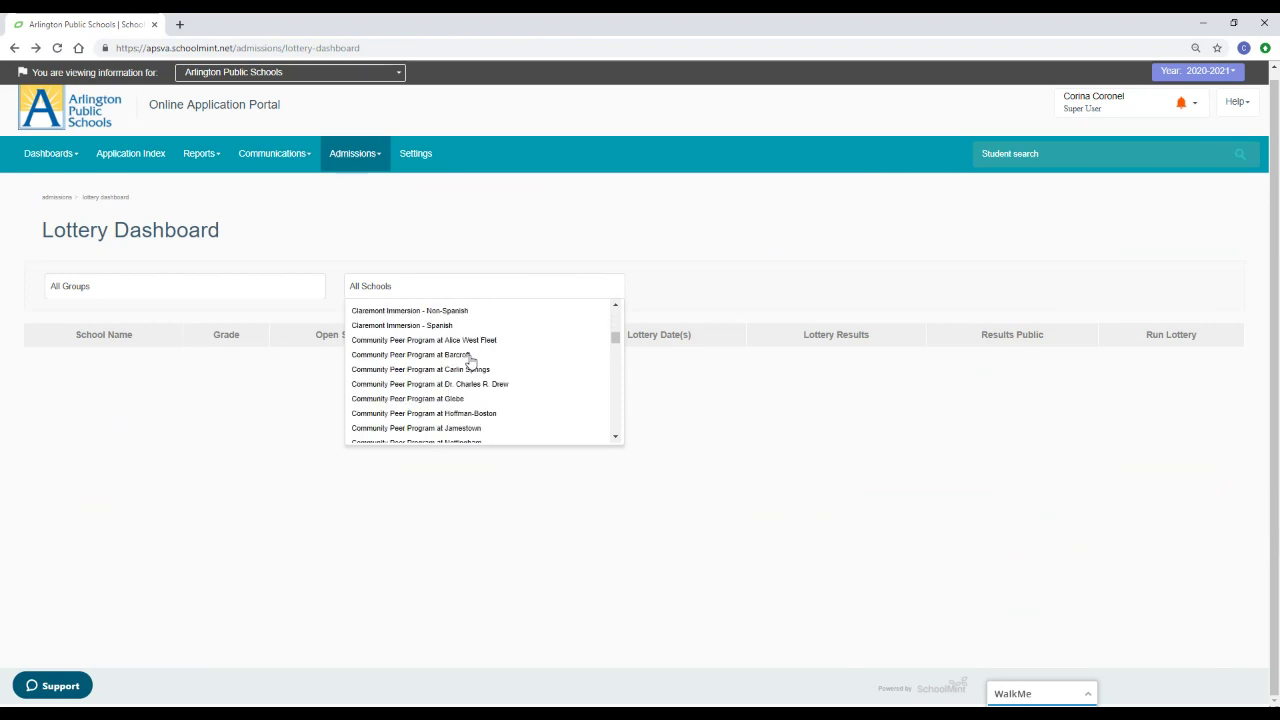
{"action": "scroll", "coordinate": [474, 360], "scroll_direction": "down", "scroll_amount": 6}
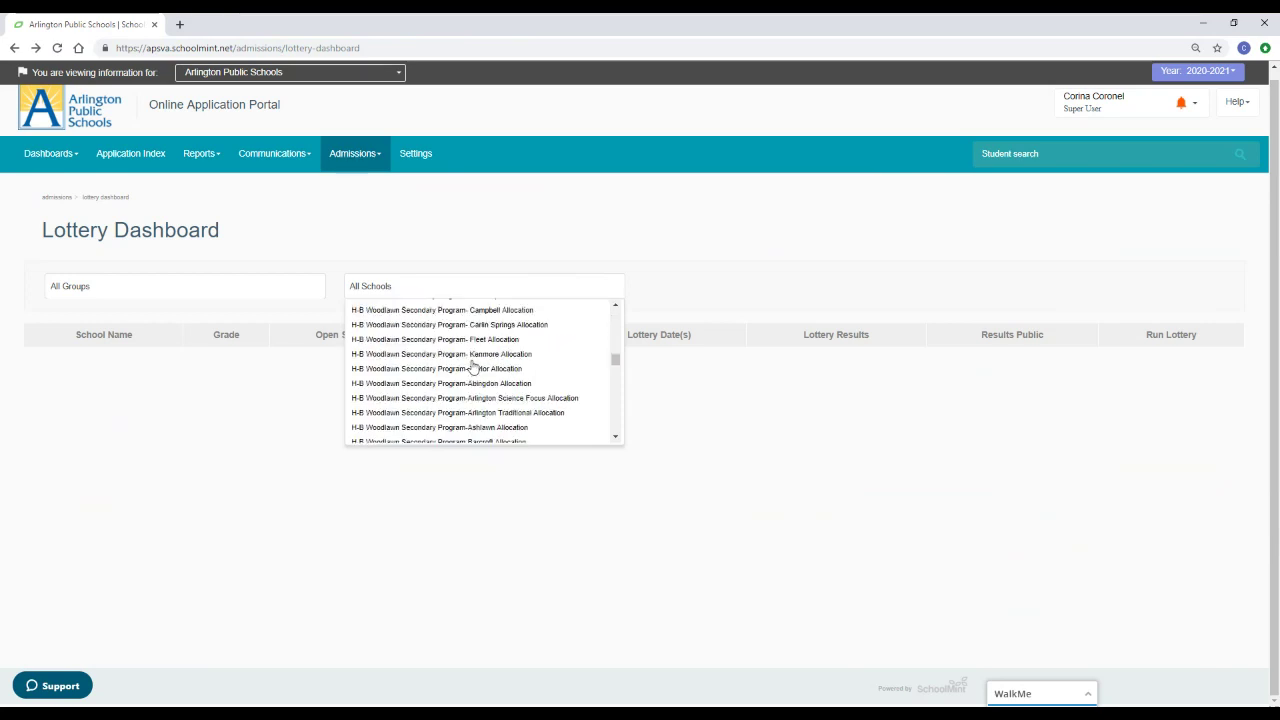
{"action": "scroll", "coordinate": [468, 369], "scroll_direction": "down", "scroll_amount": 5}
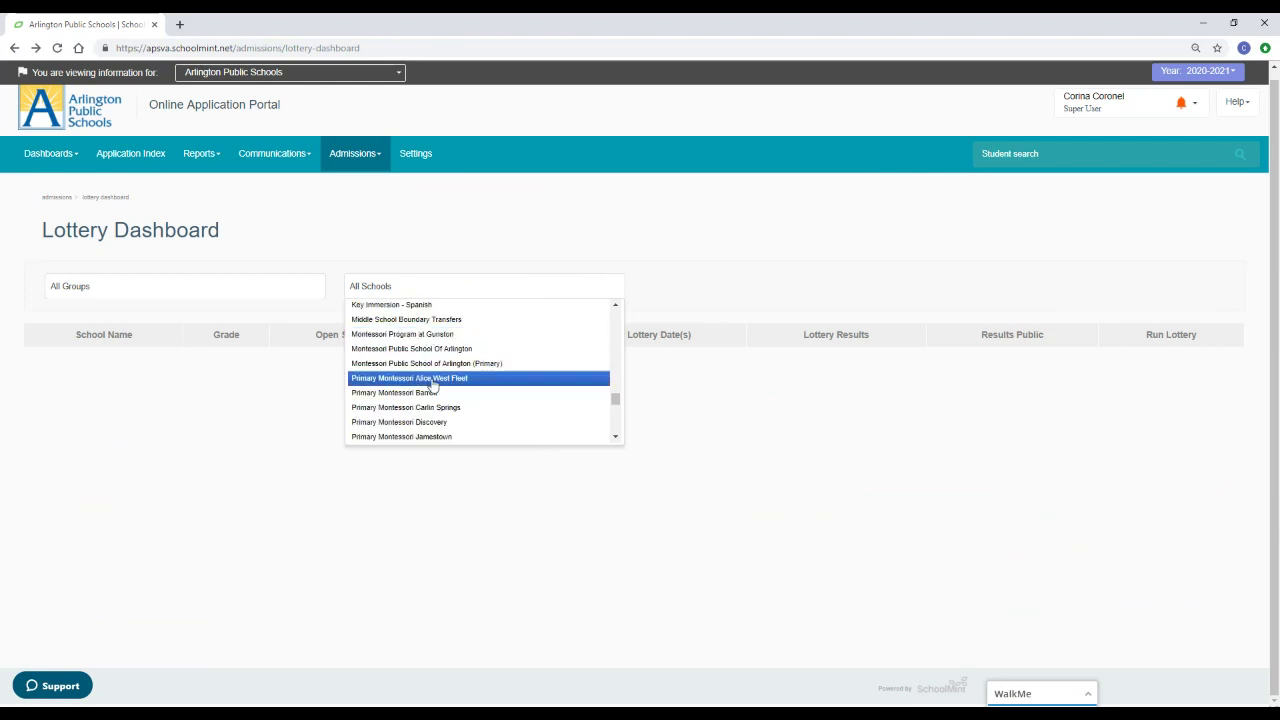
{"action": "left_click", "coordinate": [432, 382]}
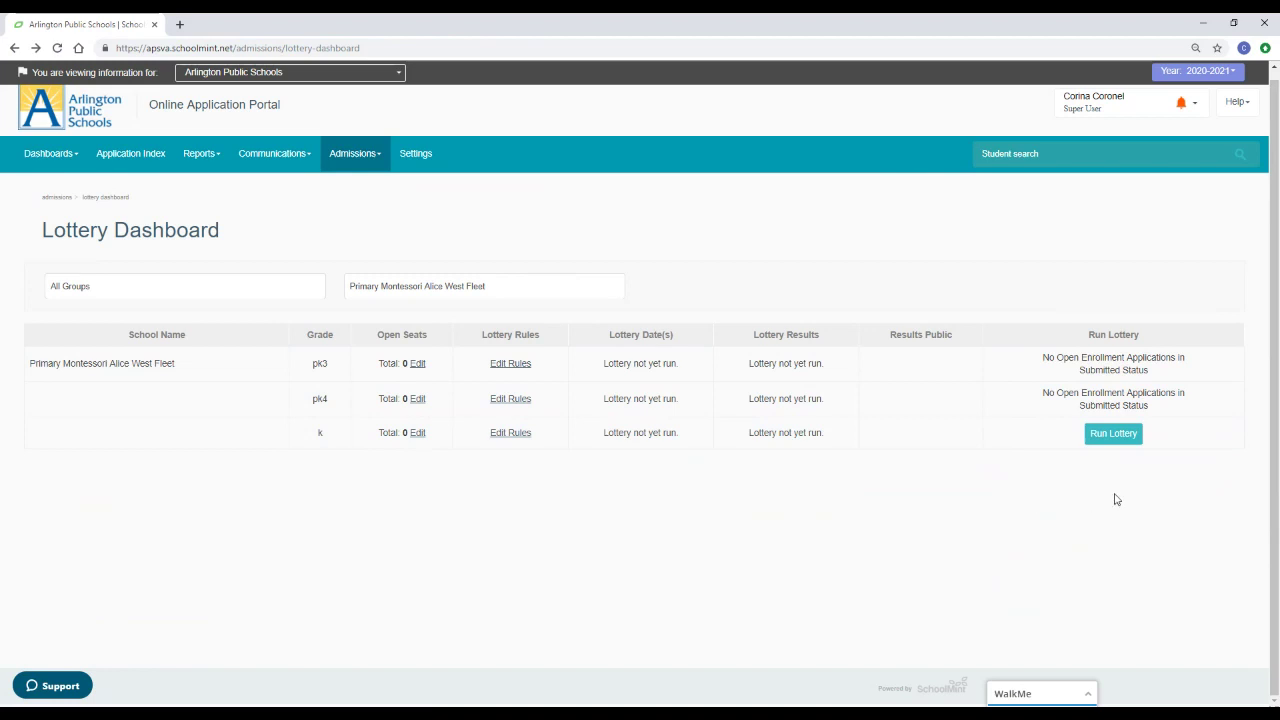
{"action": "left_click", "coordinate": [1112, 437]}
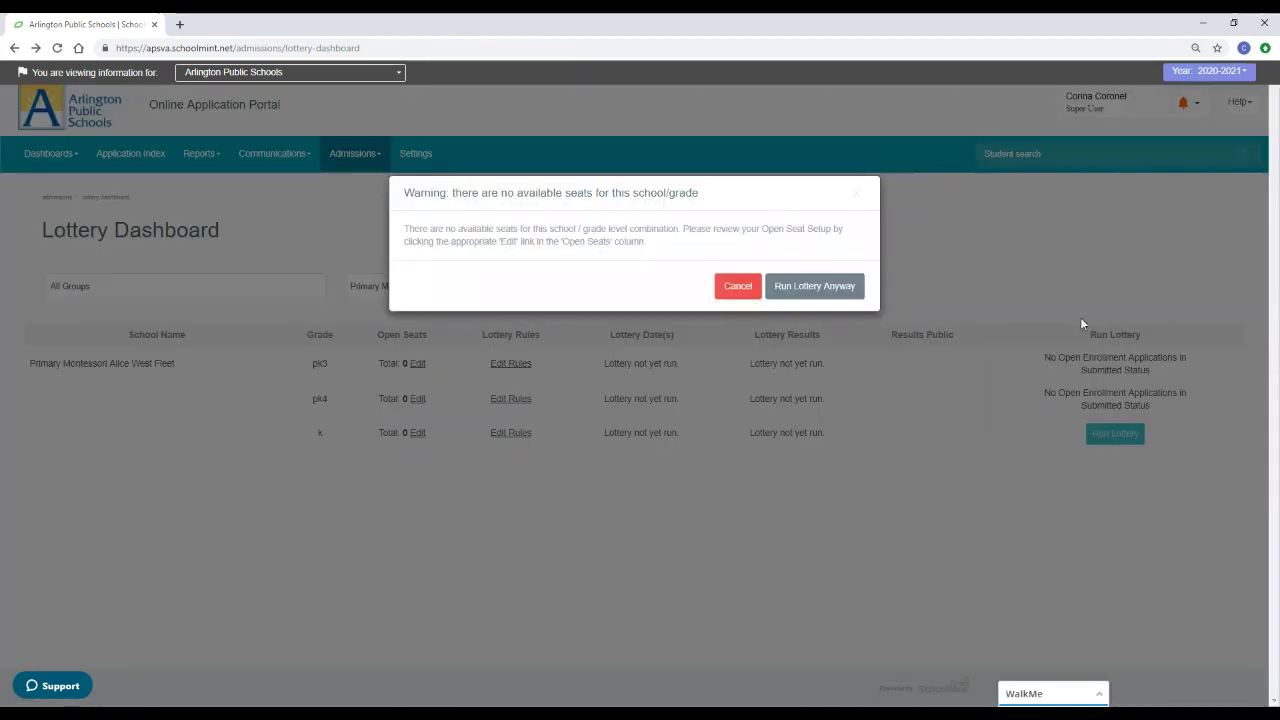
{"action": "left_click", "coordinate": [815, 286]}
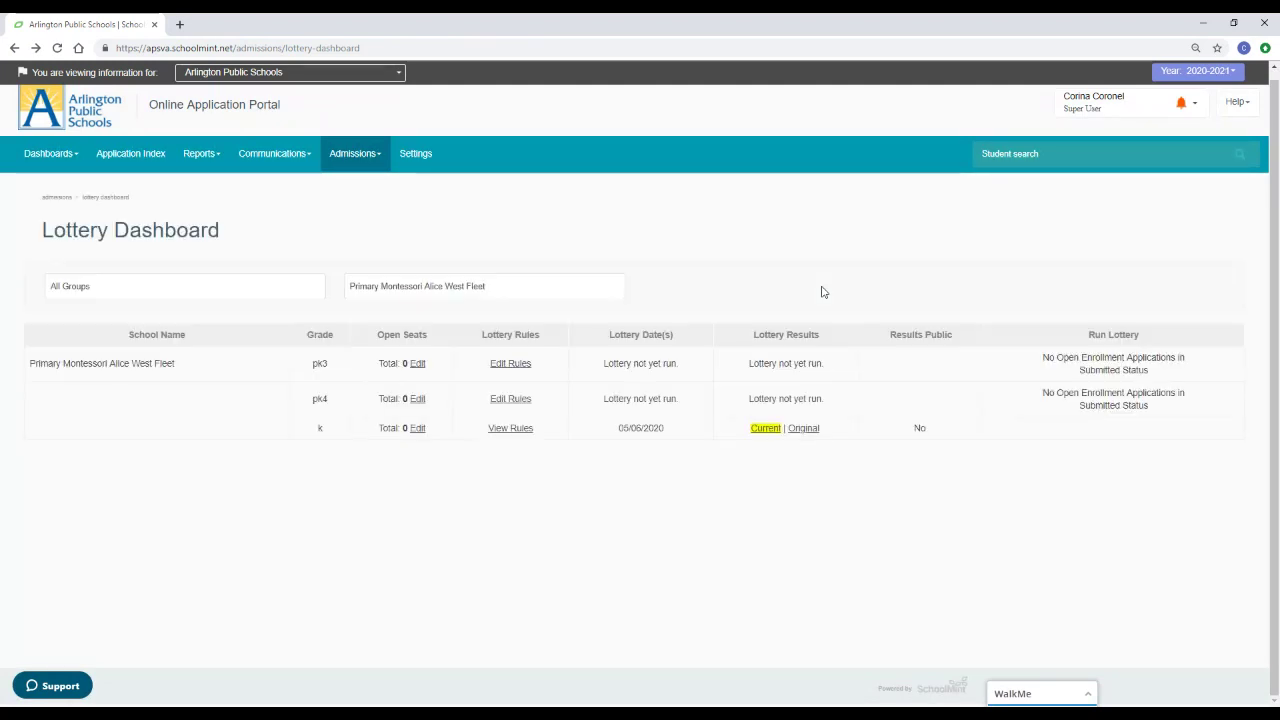
Step: Open the current kindergarten lottery results for Primary Montessori Alice West Fleet and review the full waitlist
{"action": "left_click", "coordinate": [769, 429]}
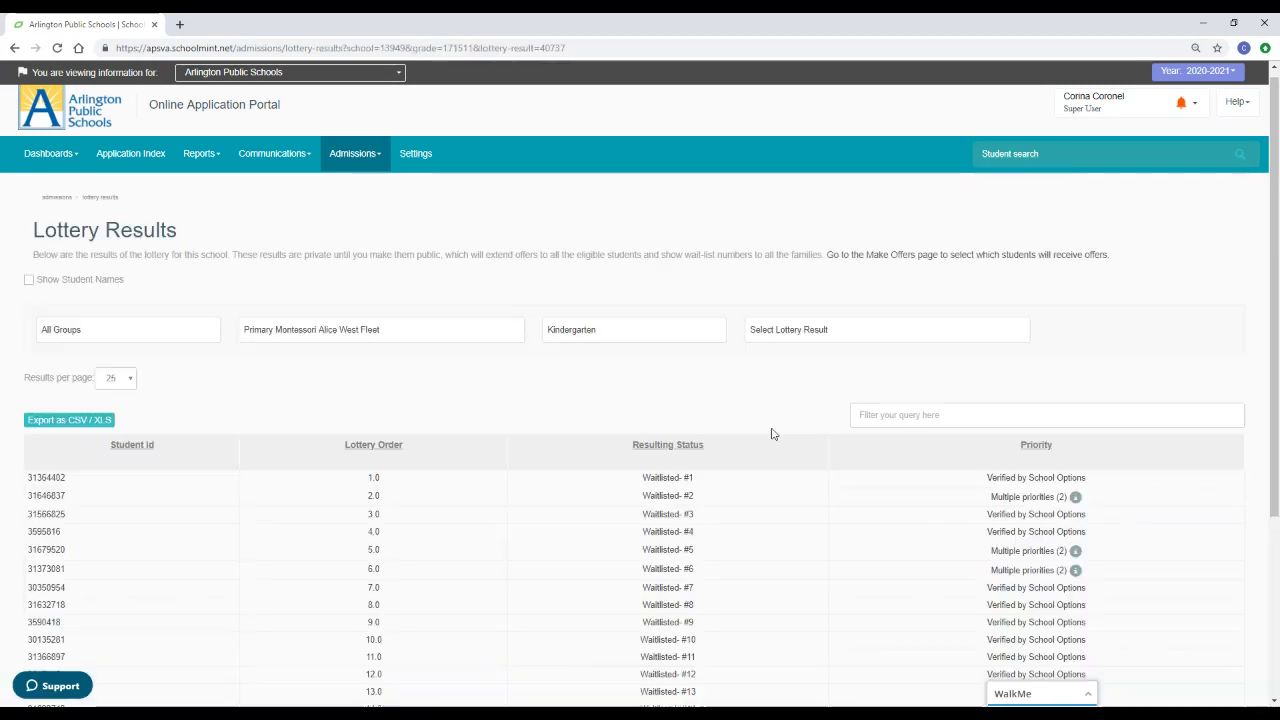
{"action": "scroll", "coordinate": [720, 403], "scroll_direction": "down", "scroll_amount": 3}
{"action": "scroll", "coordinate": [720, 385], "scroll_direction": "down", "scroll_amount": 1}
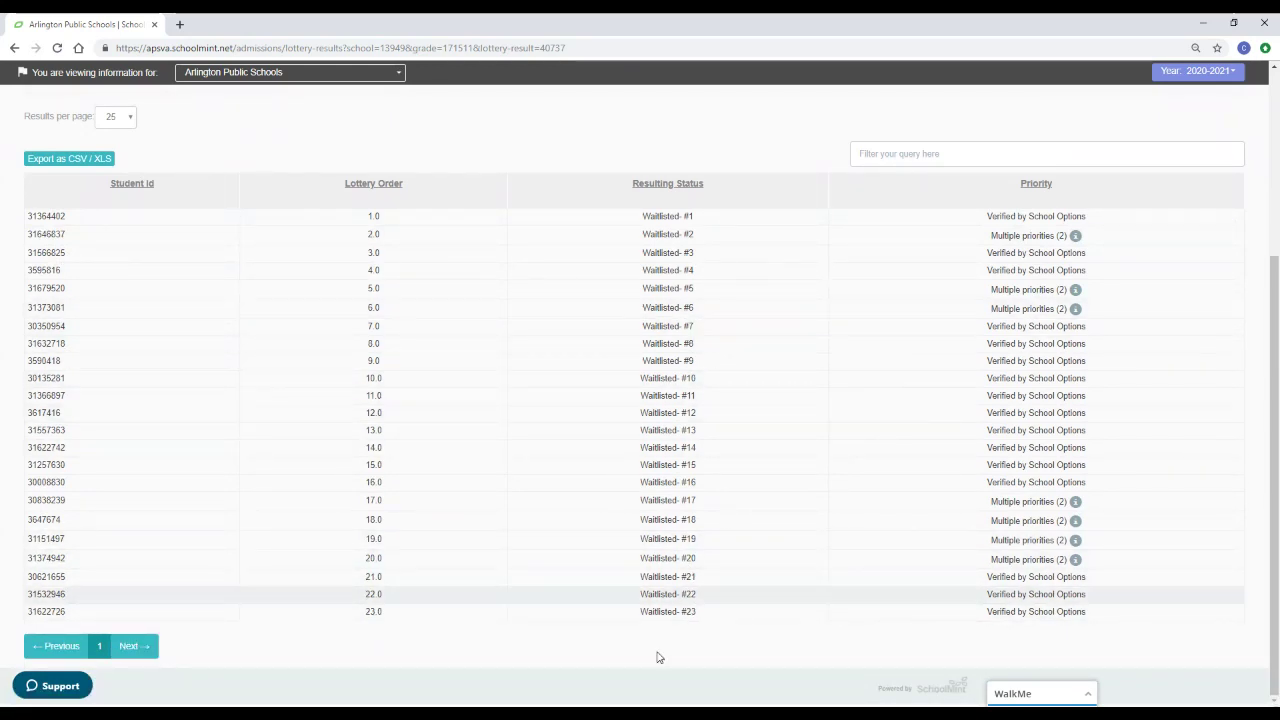
{"action": "scroll", "coordinate": [312, 178], "scroll_direction": "up", "scroll_amount": 2}
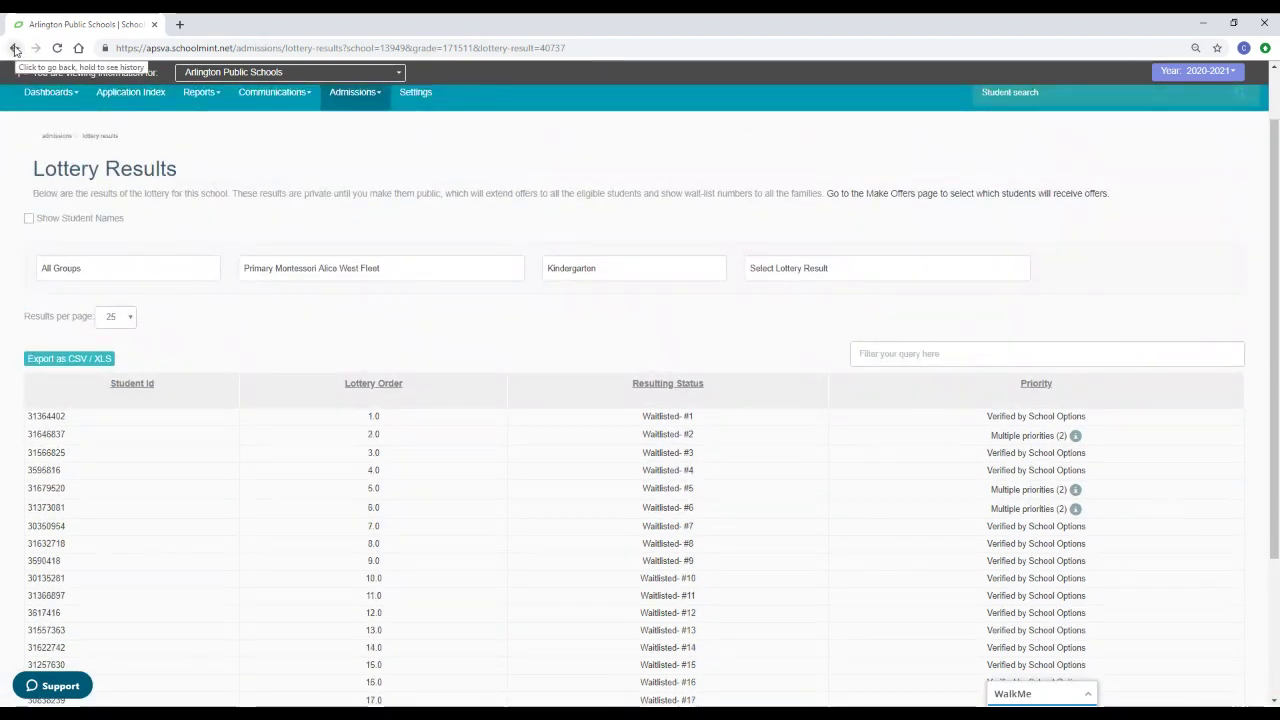
Step: Return to the Lottery Dashboard and run the pk3 lottery for 1/3- Primary Montessori Barrett
{"action": "left_click", "coordinate": [15, 50]}
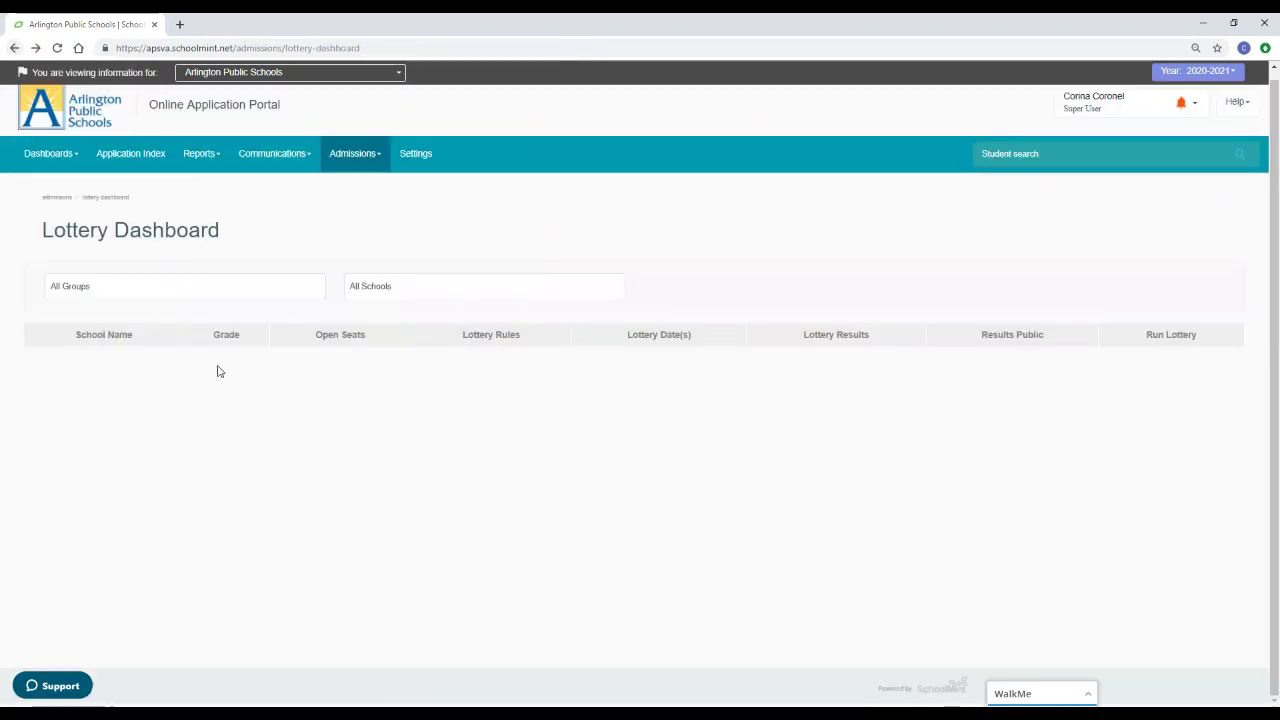
{"action": "left_click", "coordinate": [399, 287]}
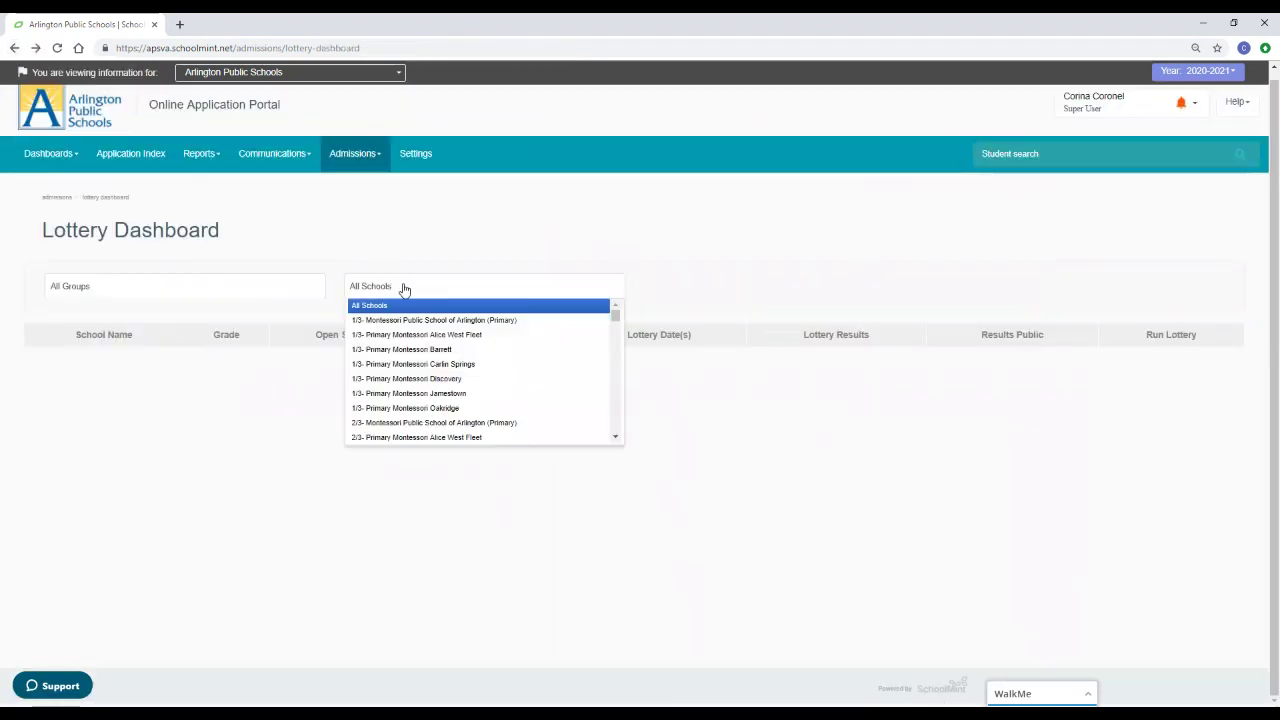
{"action": "left_click", "coordinate": [397, 350]}
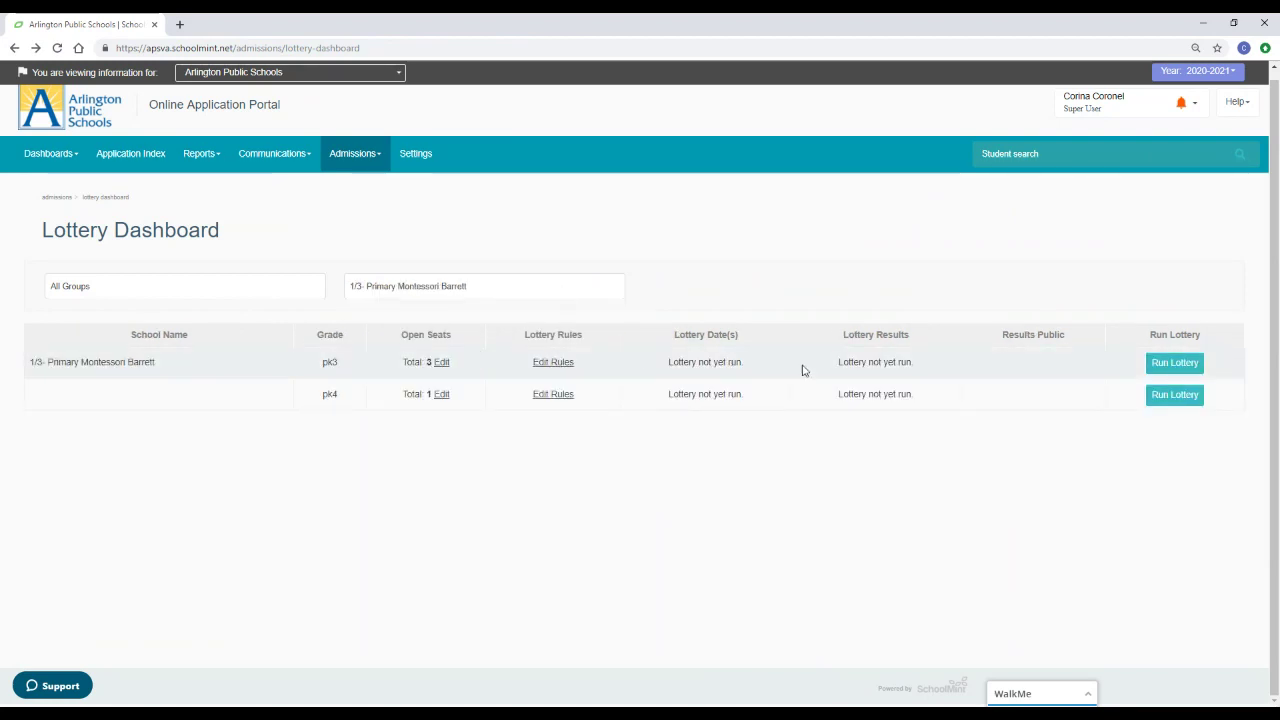
{"action": "left_click", "coordinate": [1182, 366]}
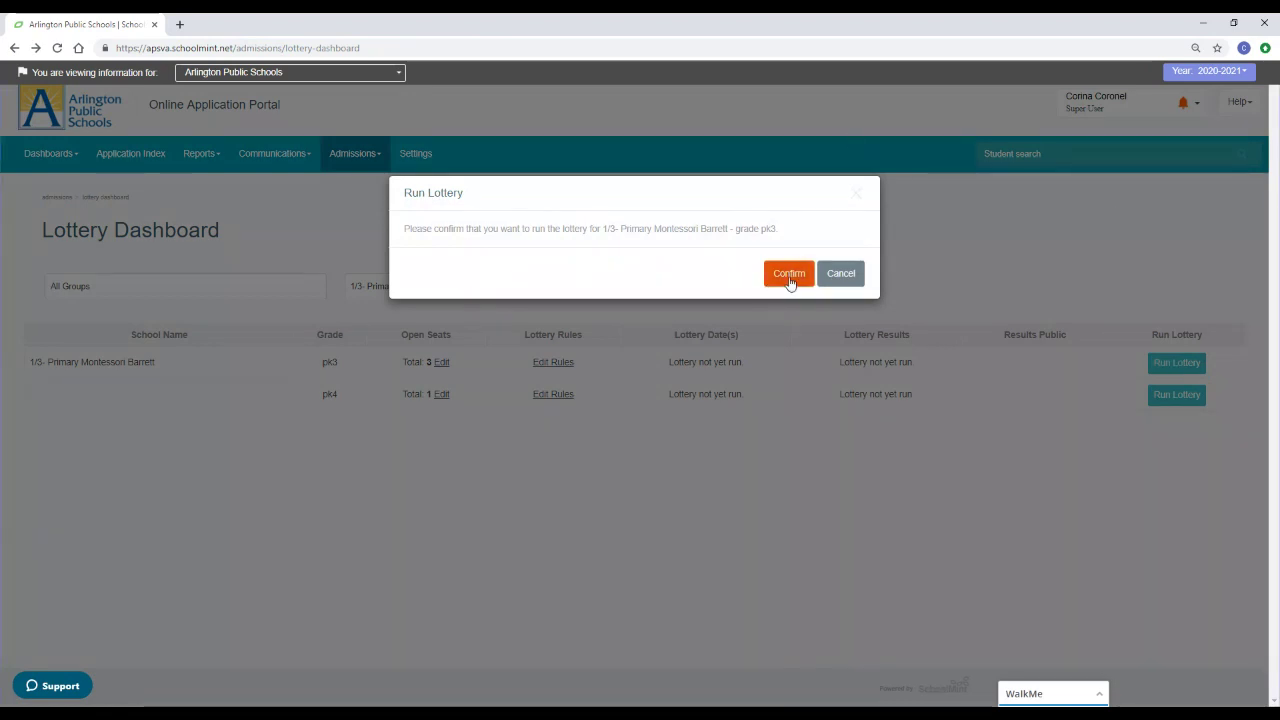
{"action": "left_click", "coordinate": [789, 276]}
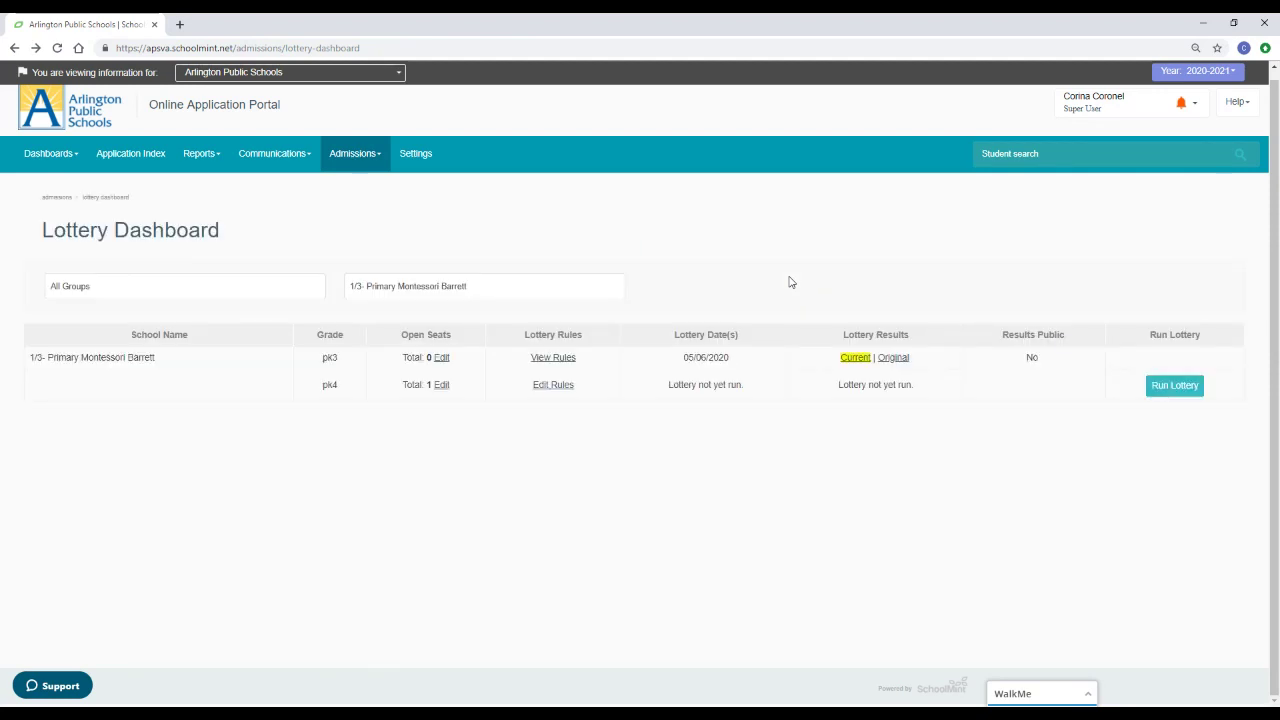
Step: Review the current pk3 lottery results for 1/3- Primary Montessori Barrett, and go back to the Lottery Dashboard
{"action": "left_click", "coordinate": [850, 359]}
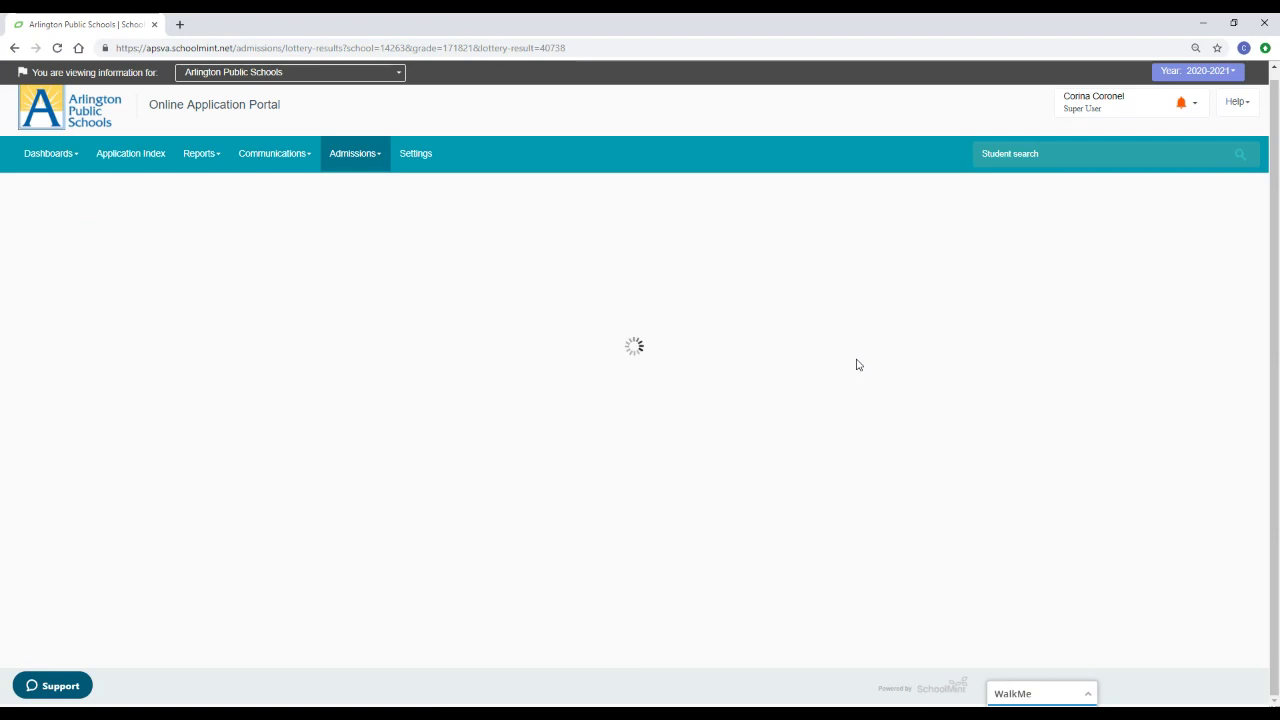
{"action": "scroll", "coordinate": [734, 440], "scroll_direction": "down", "scroll_amount": 1}
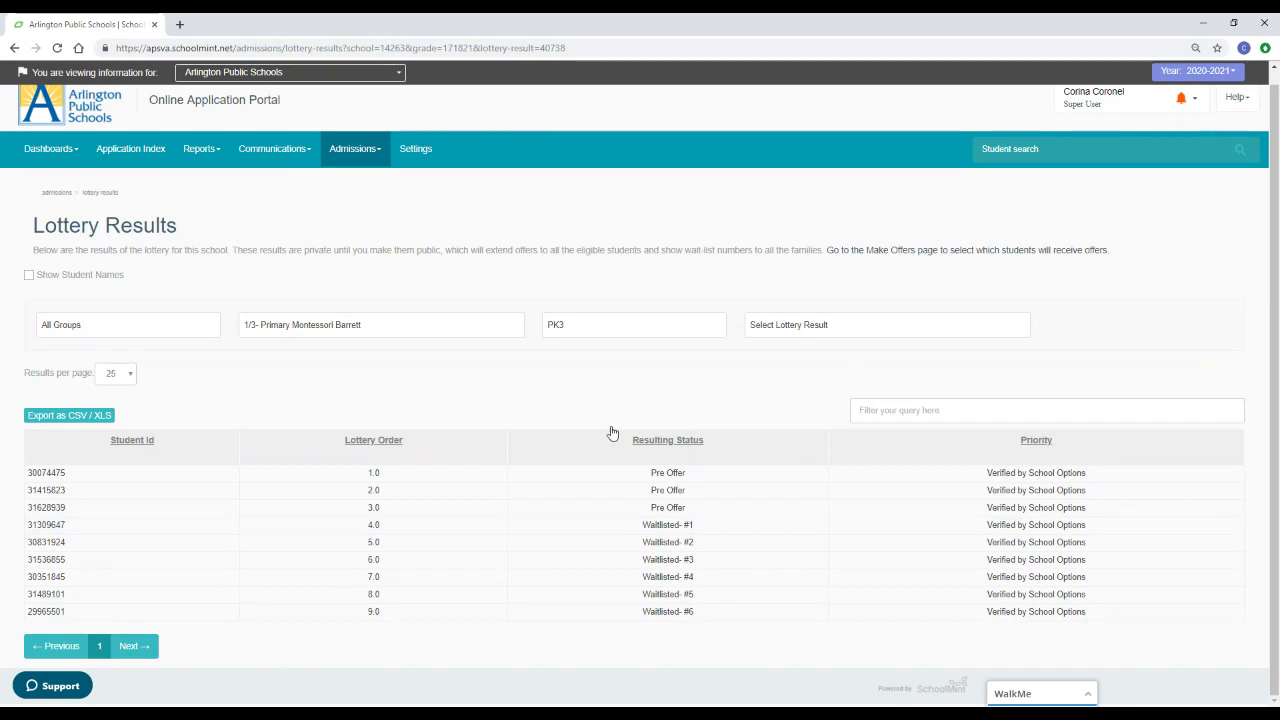
{"action": "left_click", "coordinate": [14, 48]}
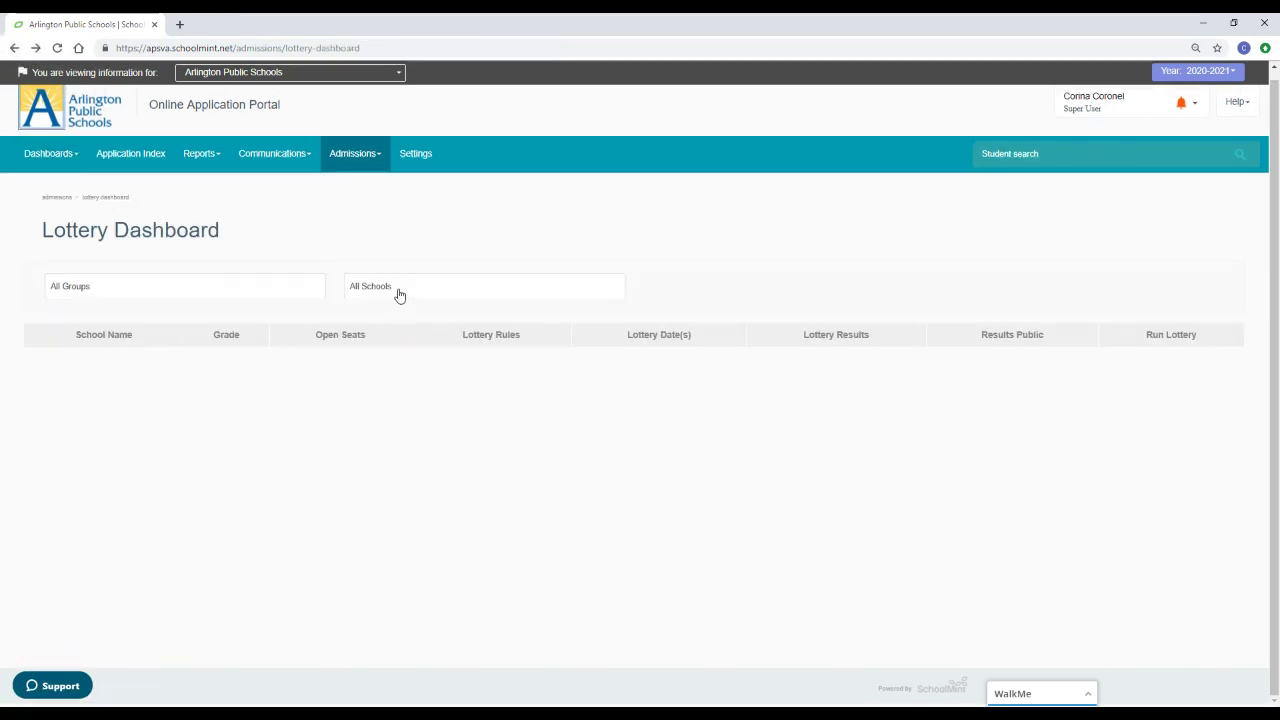
Step: Select 1/3- Primary Montessori Barrett again and run its pk4 lottery
{"action": "left_click", "coordinate": [399, 293]}
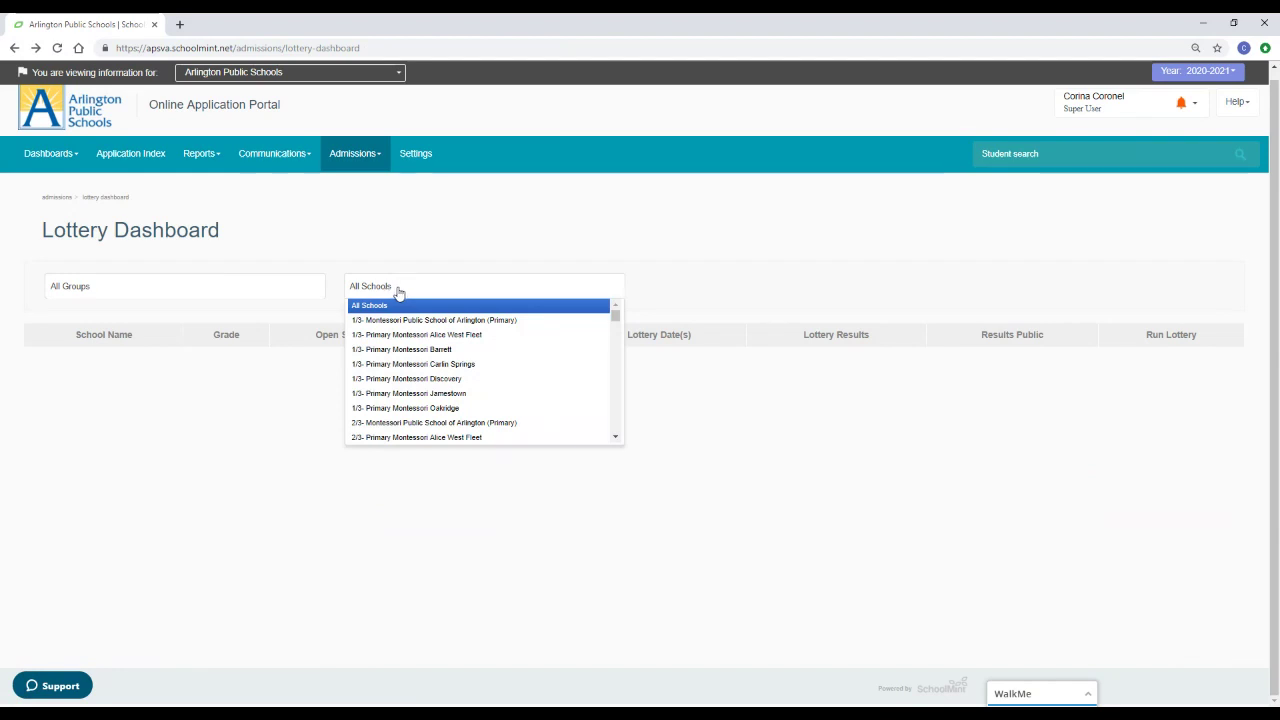
{"action": "left_click", "coordinate": [418, 350]}
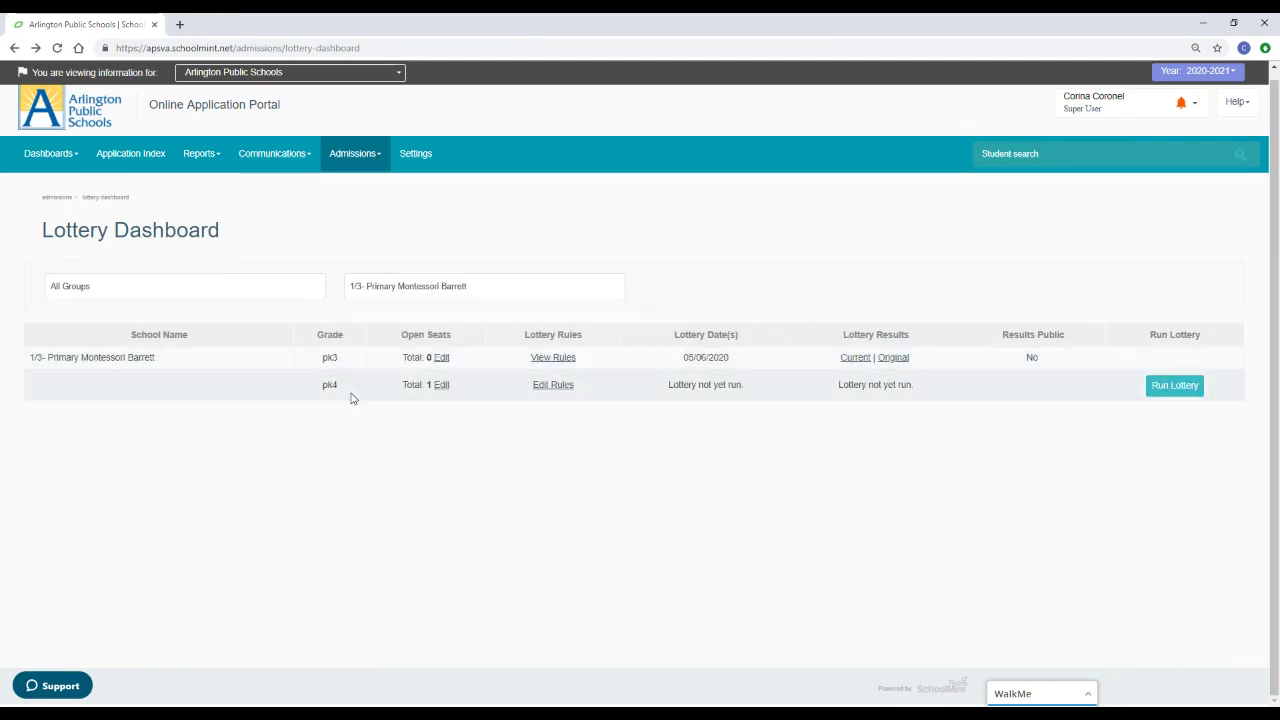
{"action": "left_click", "coordinate": [1174, 390]}
{"action": "left_click", "coordinate": [787, 275]}
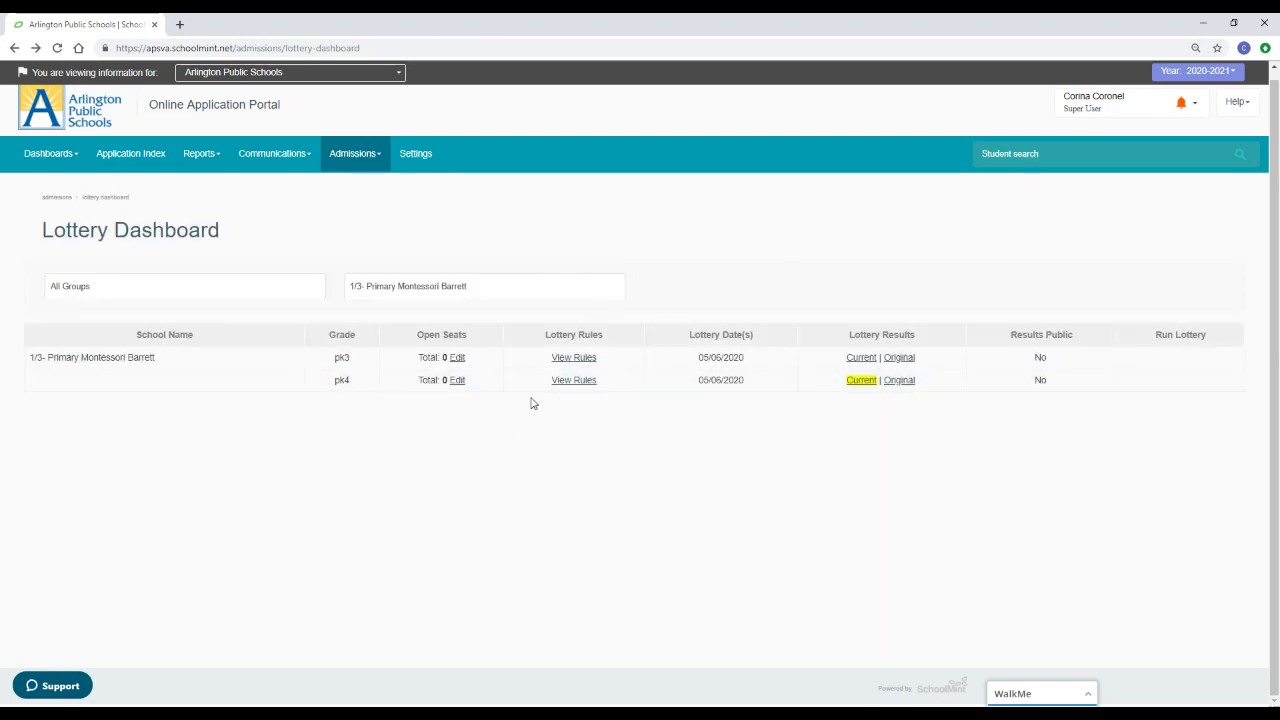
Step: Open the current pk4 lottery results for 1/3- Primary Montessori Barrett and review the pre-offers and waitlist
{"action": "left_click", "coordinate": [858, 381]}
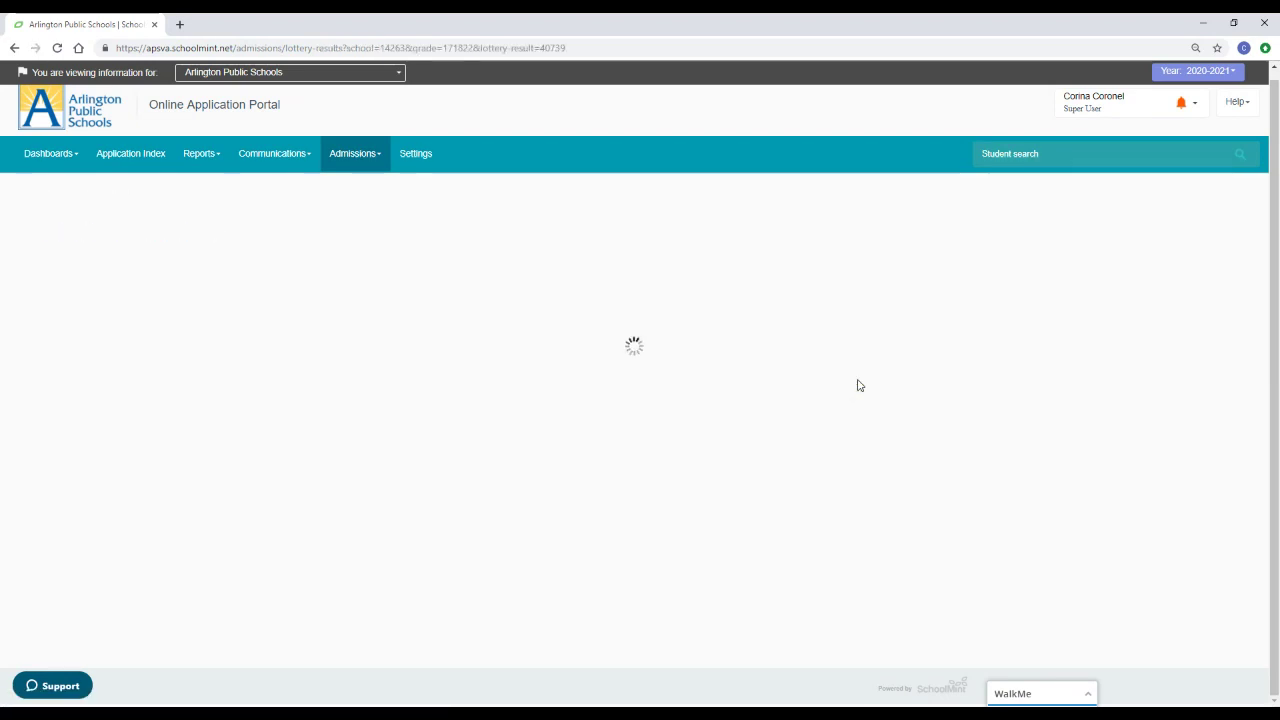
{"action": "scroll", "coordinate": [725, 320], "scroll_direction": "down", "scroll_amount": 3}
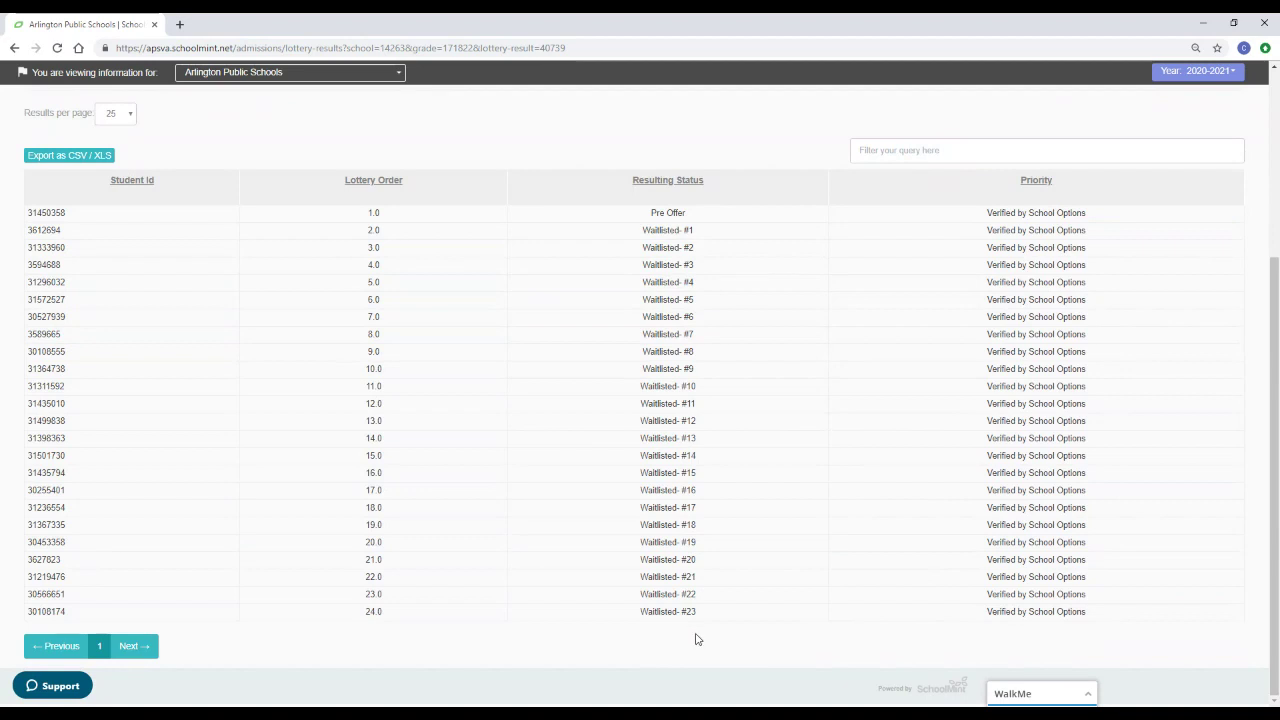
{"action": "scroll", "coordinate": [490, 190], "scroll_direction": "up", "scroll_amount": 1}
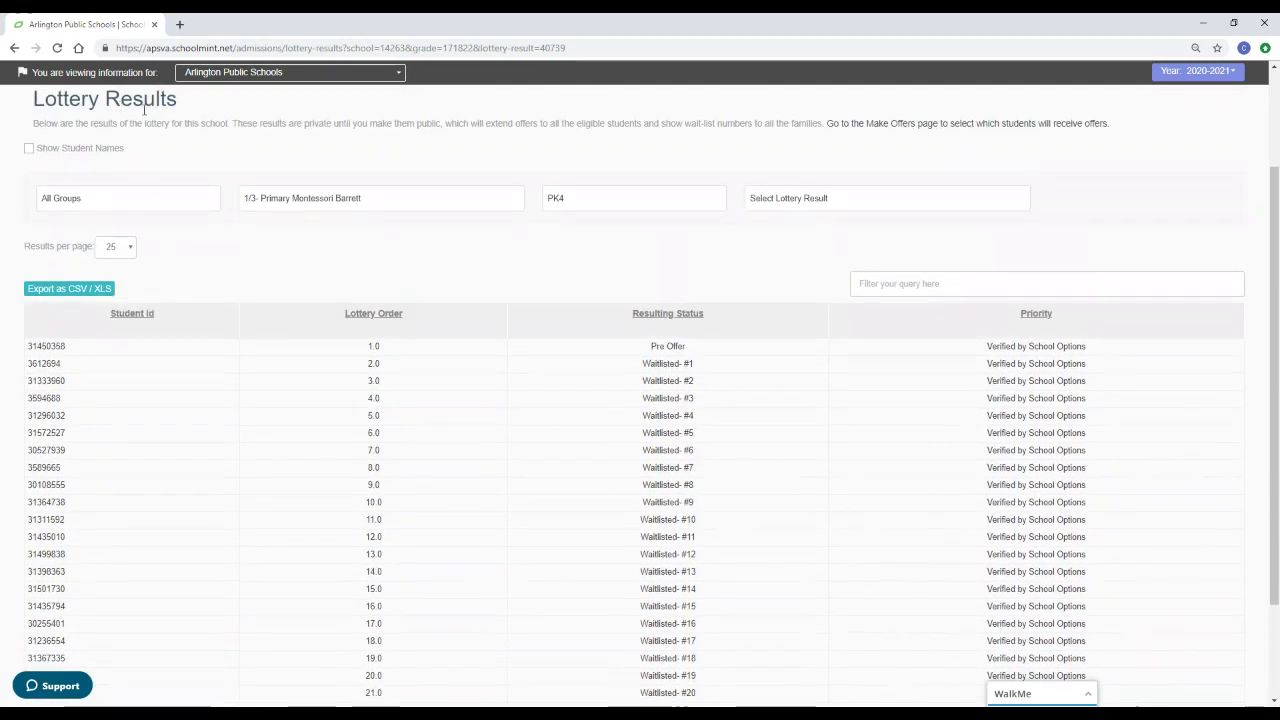
Step: Return to the Lottery Dashboard and run the pk3 lottery for 2/3- Primary Montessori Barrett
{"action": "left_click", "coordinate": [15, 48]}
{"action": "left_click", "coordinate": [425, 289]}
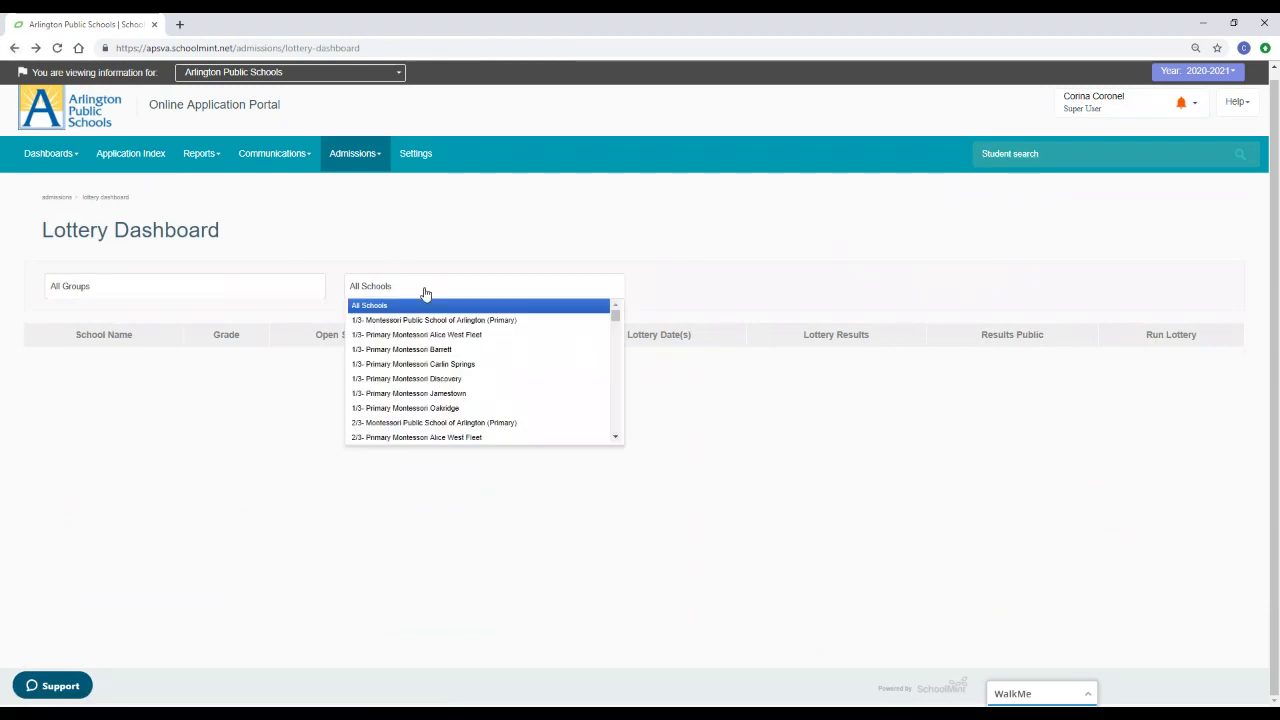
{"action": "scroll", "coordinate": [427, 315], "scroll_direction": "down", "scroll_amount": 2}
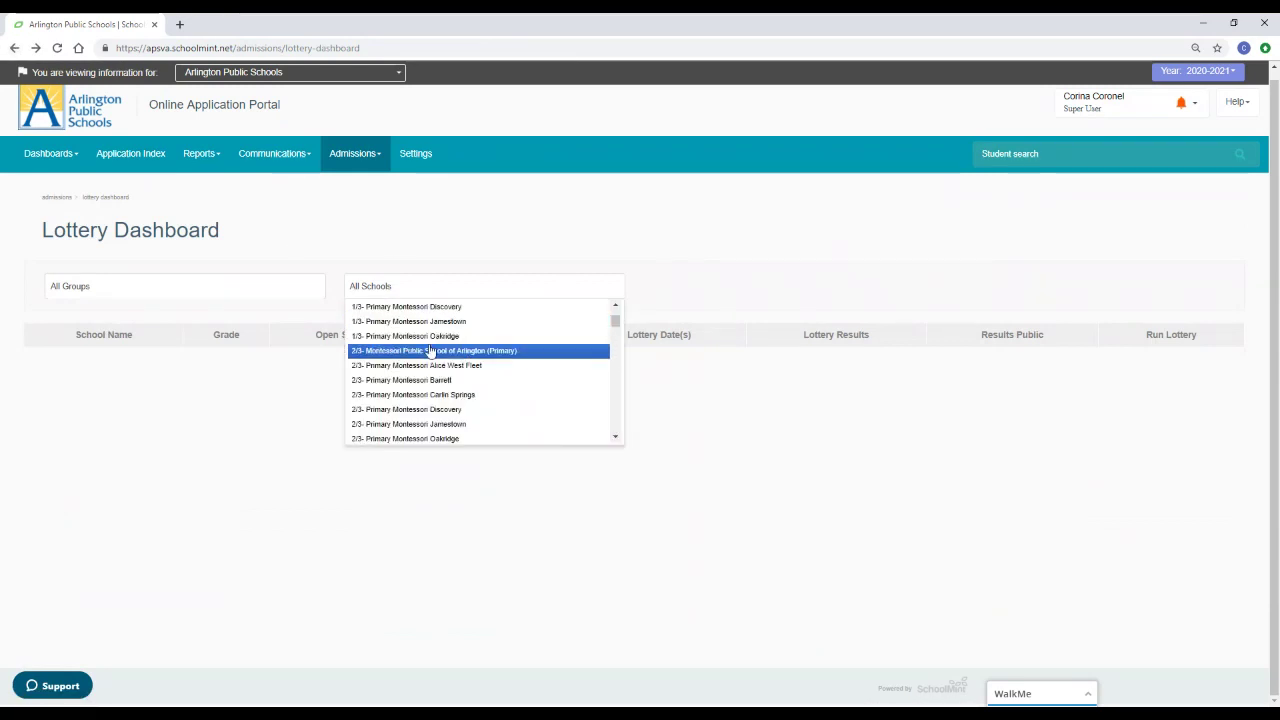
{"action": "left_click", "coordinate": [437, 382]}
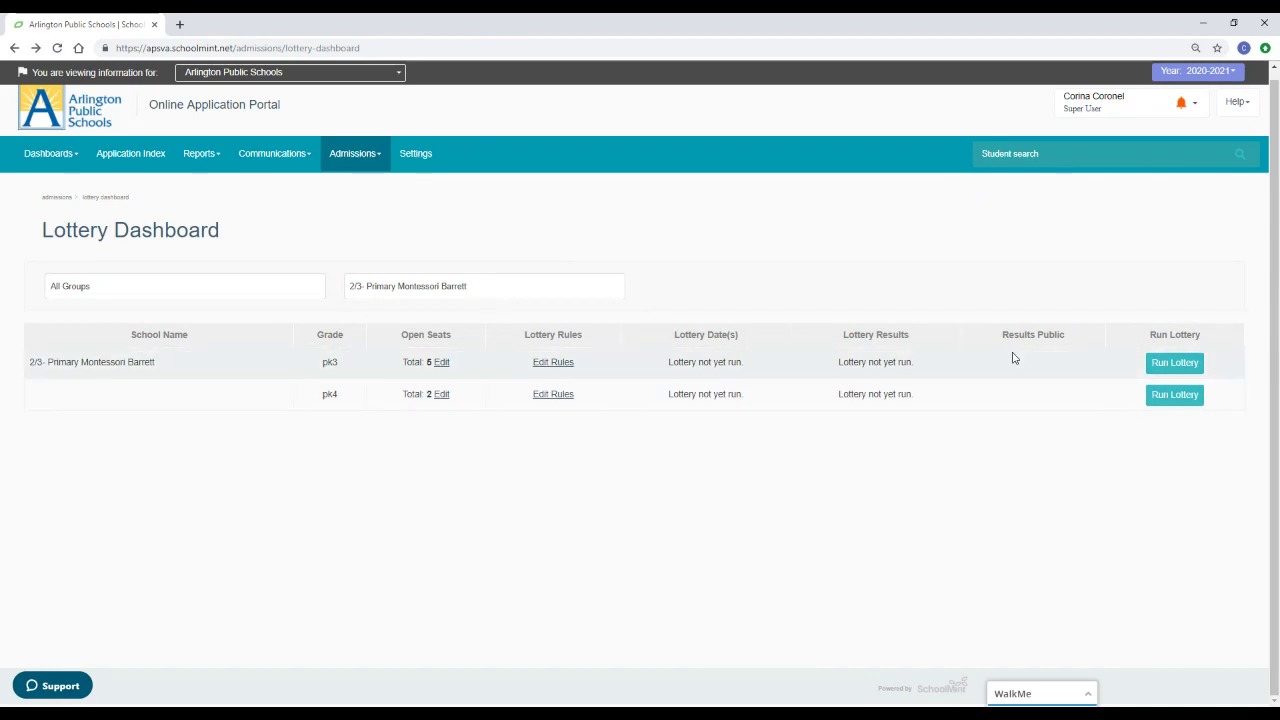
{"action": "left_click", "coordinate": [1177, 364]}
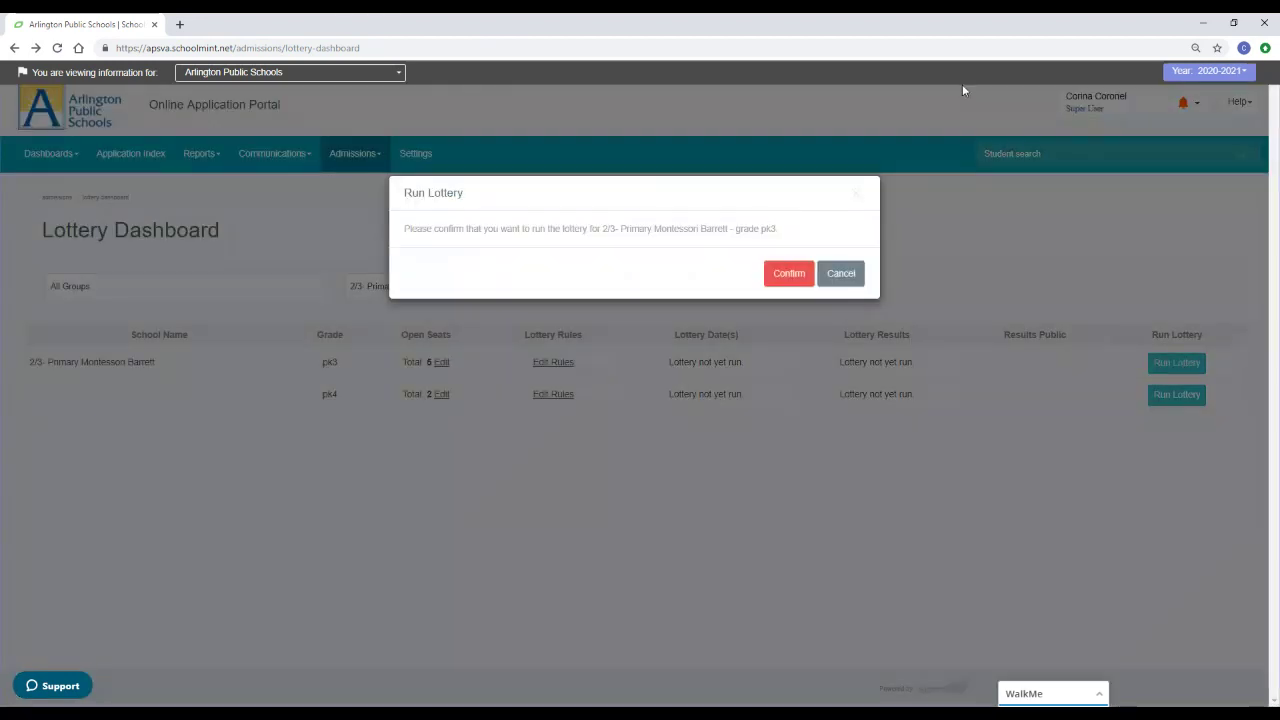
{"action": "left_click", "coordinate": [792, 276]}
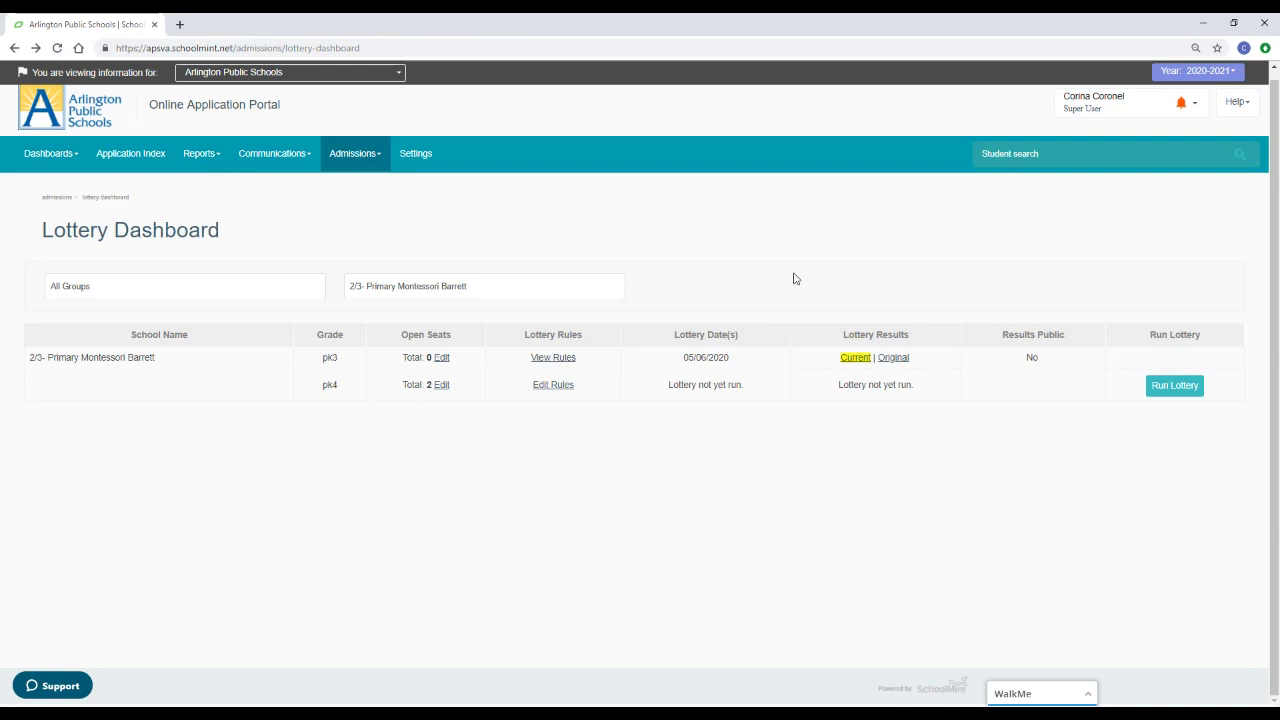
Step: Review the current pk3 lottery results for 2/3- Primary Montessori Barrett, and go back to the Lottery Dashboard
{"action": "left_click", "coordinate": [856, 358]}
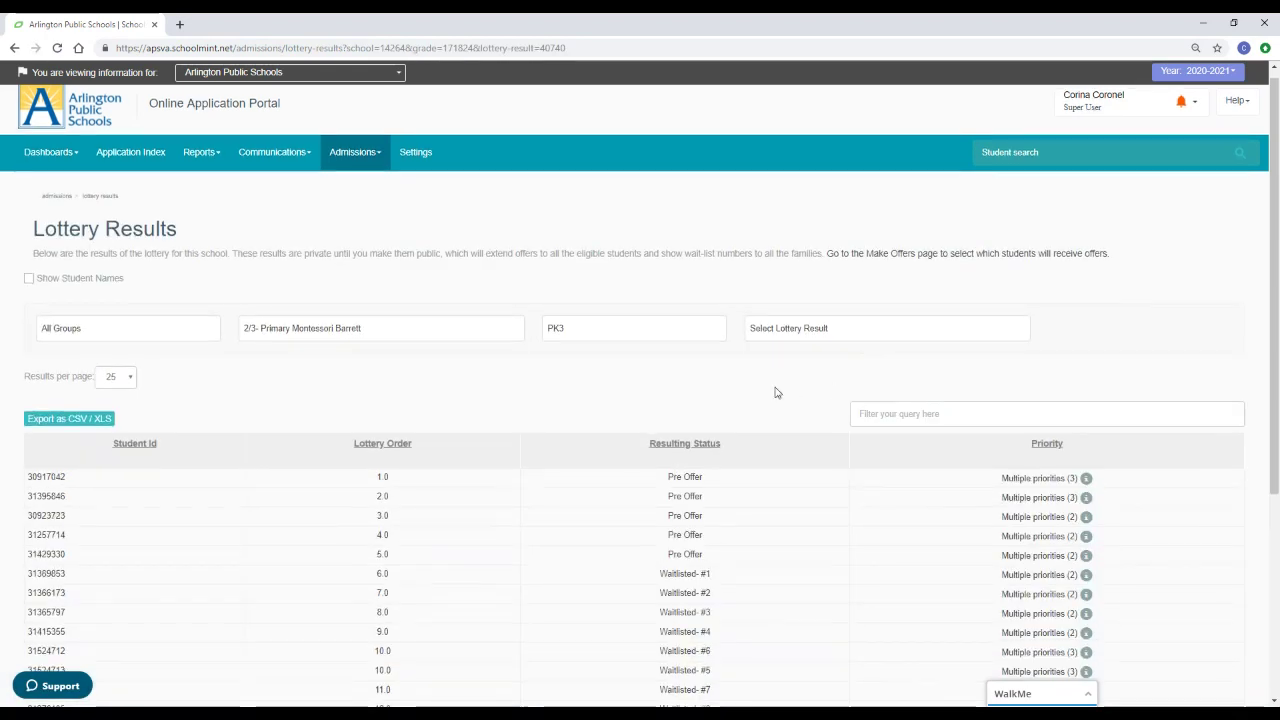
{"action": "scroll", "coordinate": [770, 300], "scroll_direction": "down", "scroll_amount": 3}
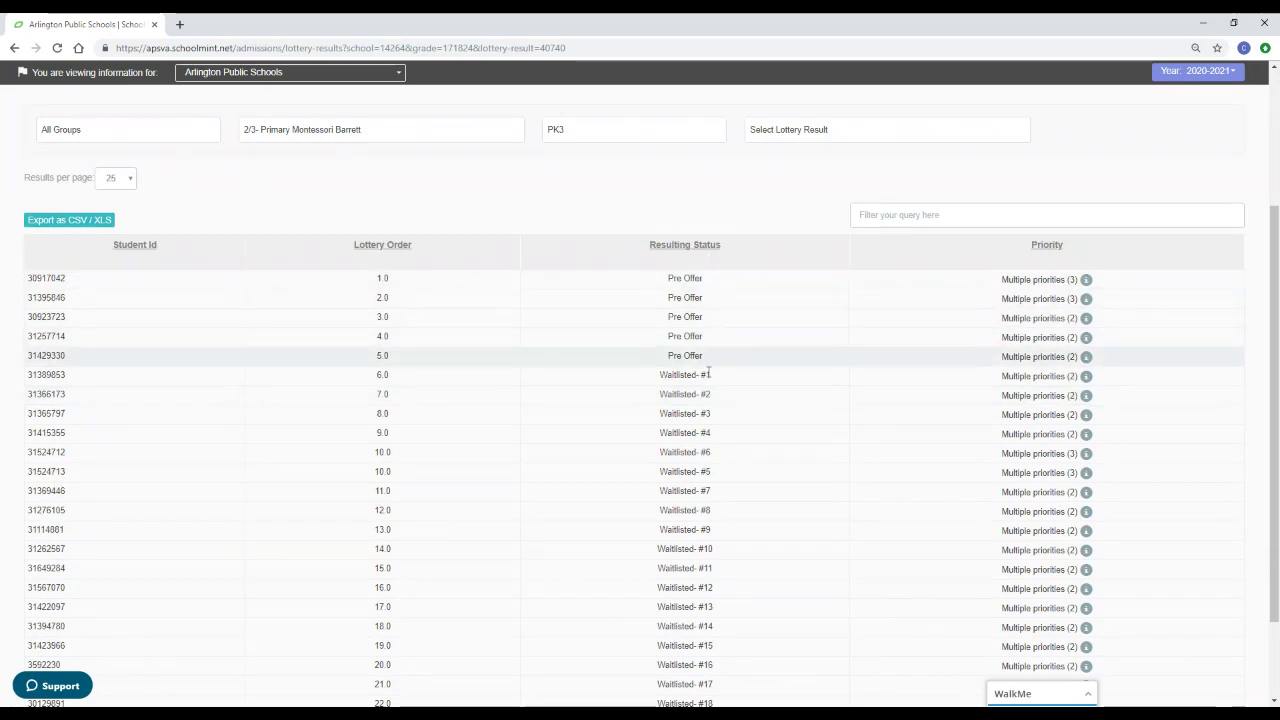
{"action": "scroll", "coordinate": [700, 400], "scroll_direction": "down", "scroll_amount": 2}
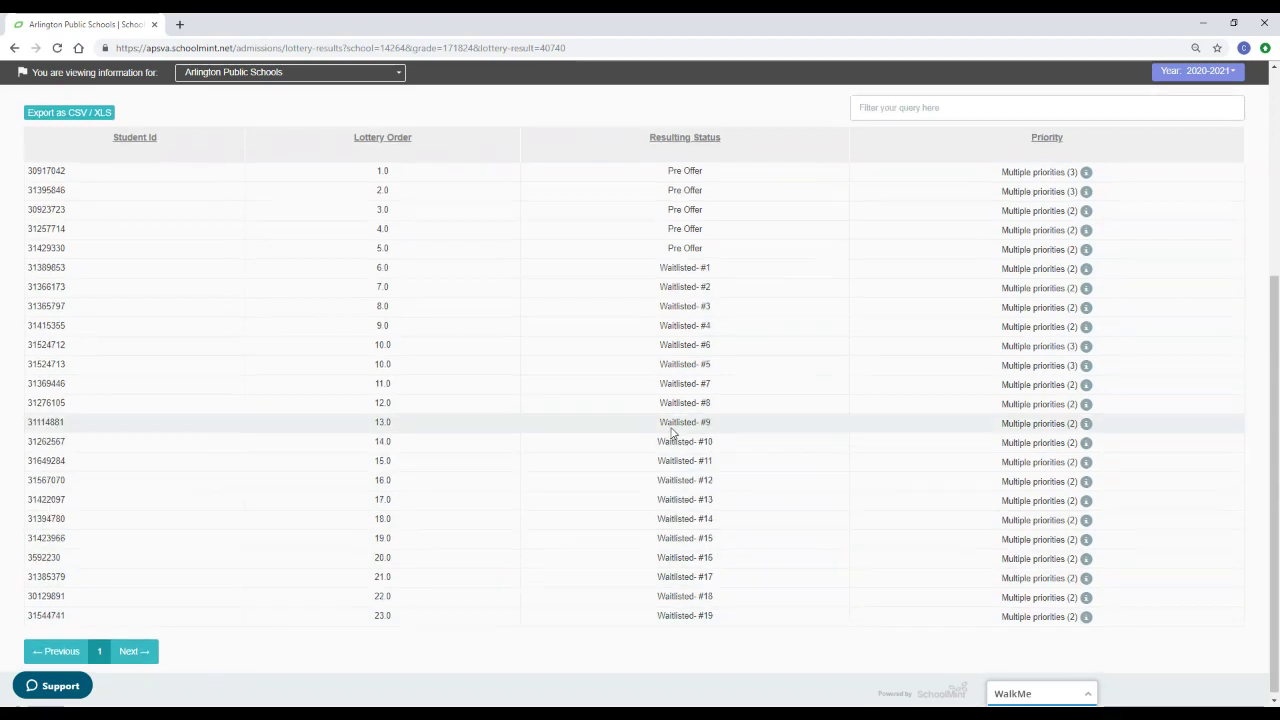
{"action": "scroll", "coordinate": [640, 380], "scroll_direction": "up", "scroll_amount": 5}
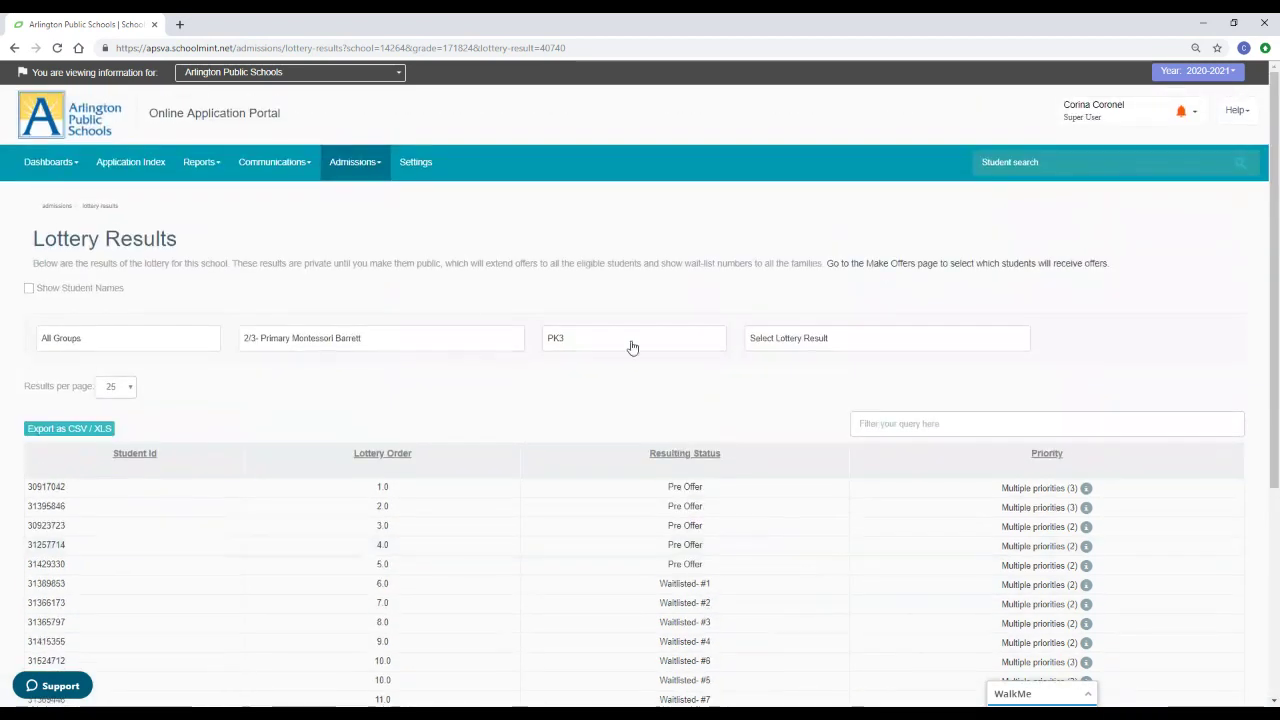
{"action": "left_click", "coordinate": [14, 48]}
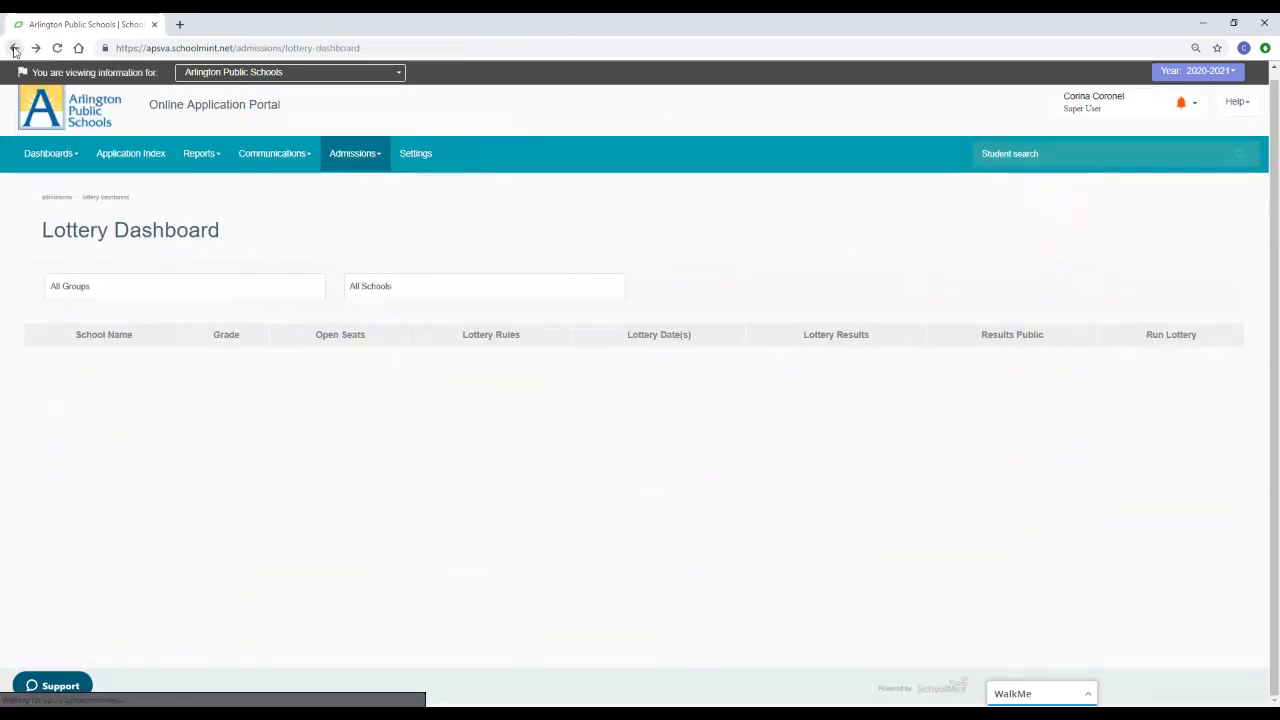
Step: Select 2/3- Primary Montessori Barrett again and run its pk4 lottery
{"action": "left_click", "coordinate": [417, 295]}
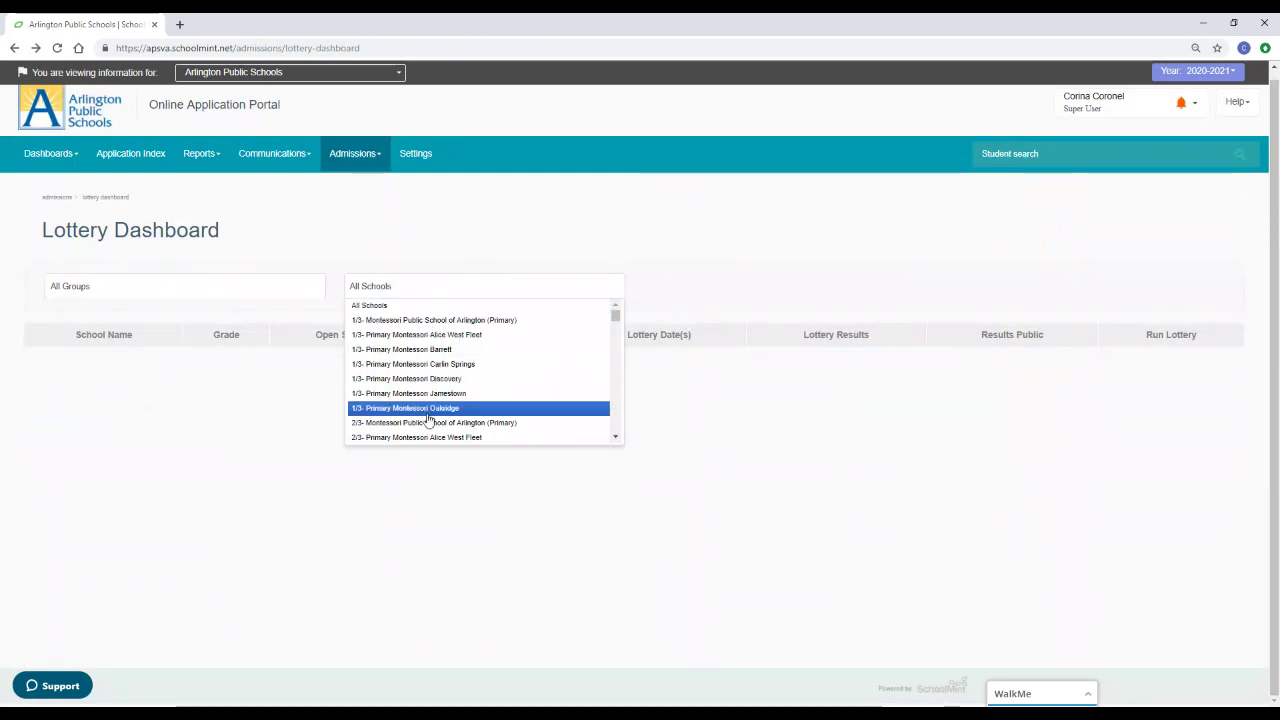
{"action": "scroll", "coordinate": [422, 410], "scroll_direction": "down", "scroll_amount": 2}
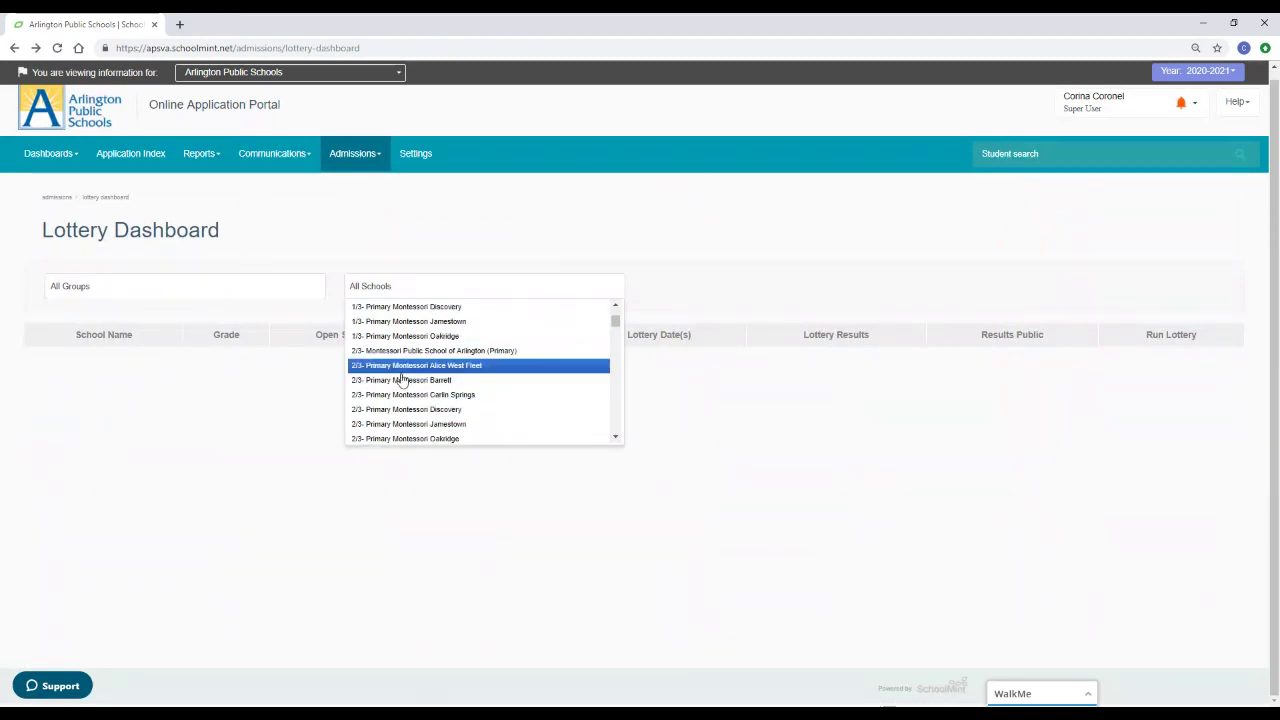
{"action": "left_click", "coordinate": [406, 380]}
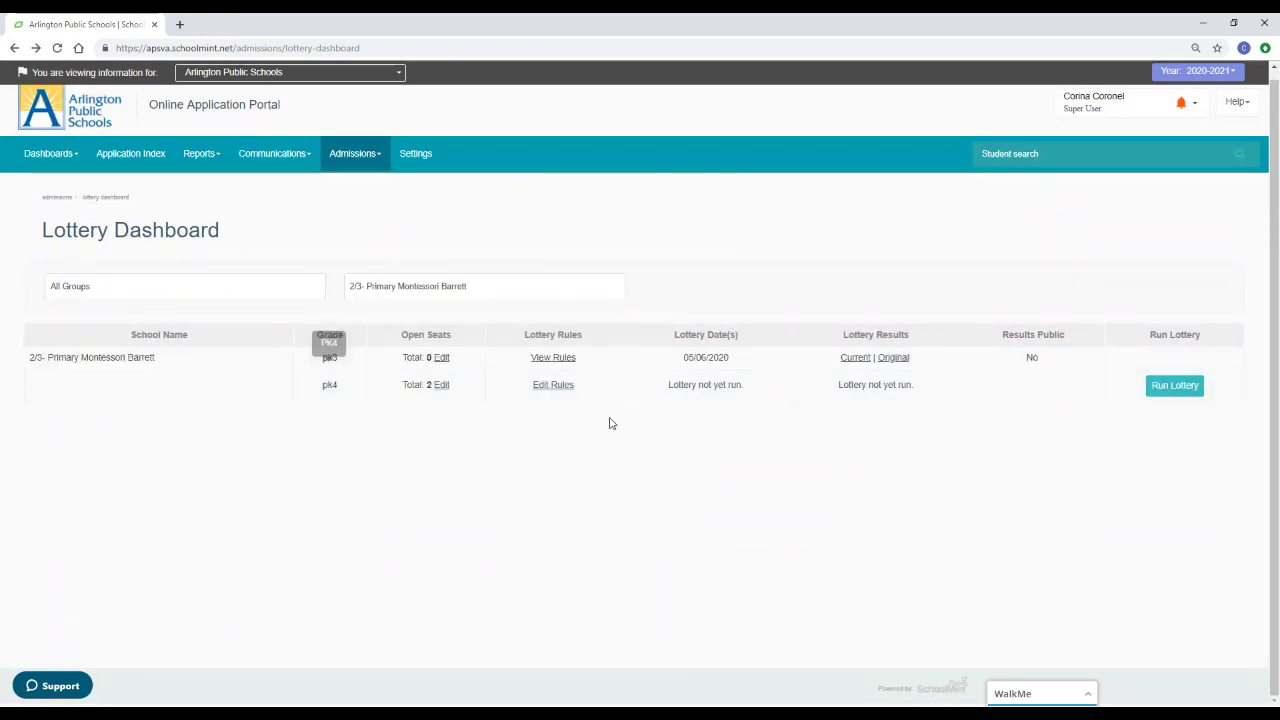
{"action": "left_click", "coordinate": [1180, 386]}
{"action": "left_click", "coordinate": [786, 278]}
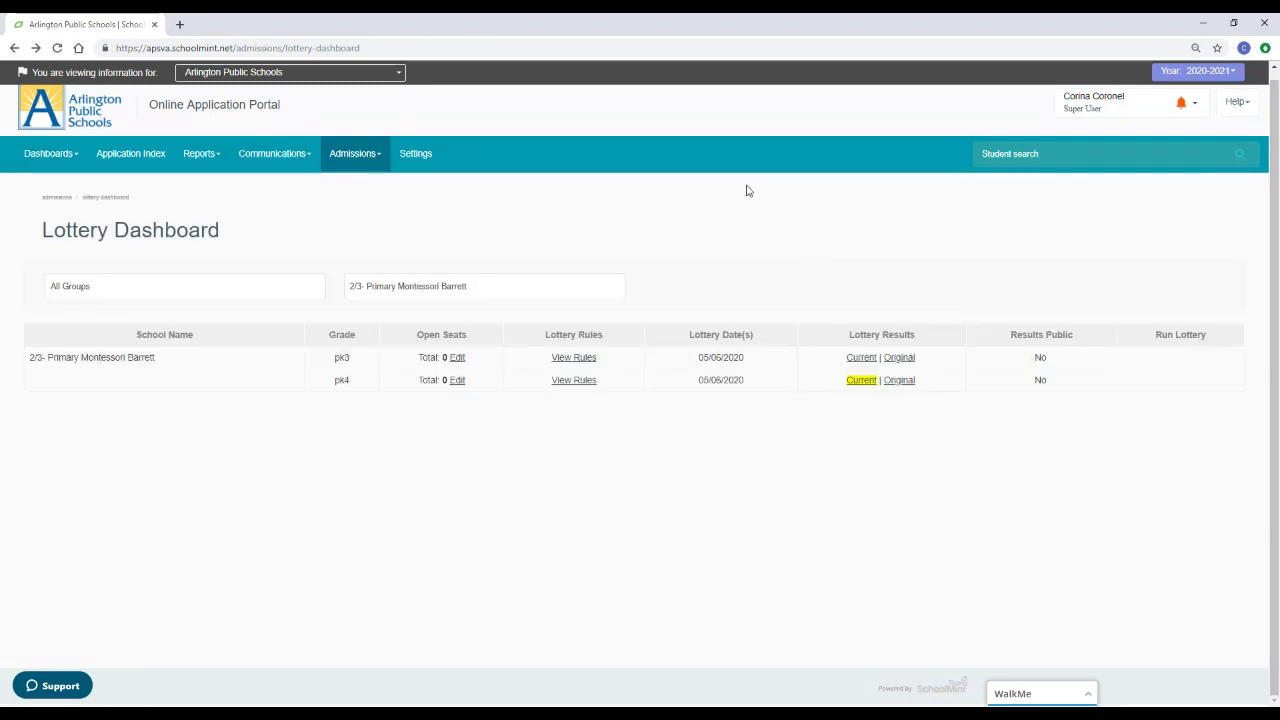
Step: Review the pre-offers and waitlist in the current pk4 results for 2/3- Primary Montessori Barrett, and return to the Lottery Dashboard
{"action": "left_click", "coordinate": [865, 380]}
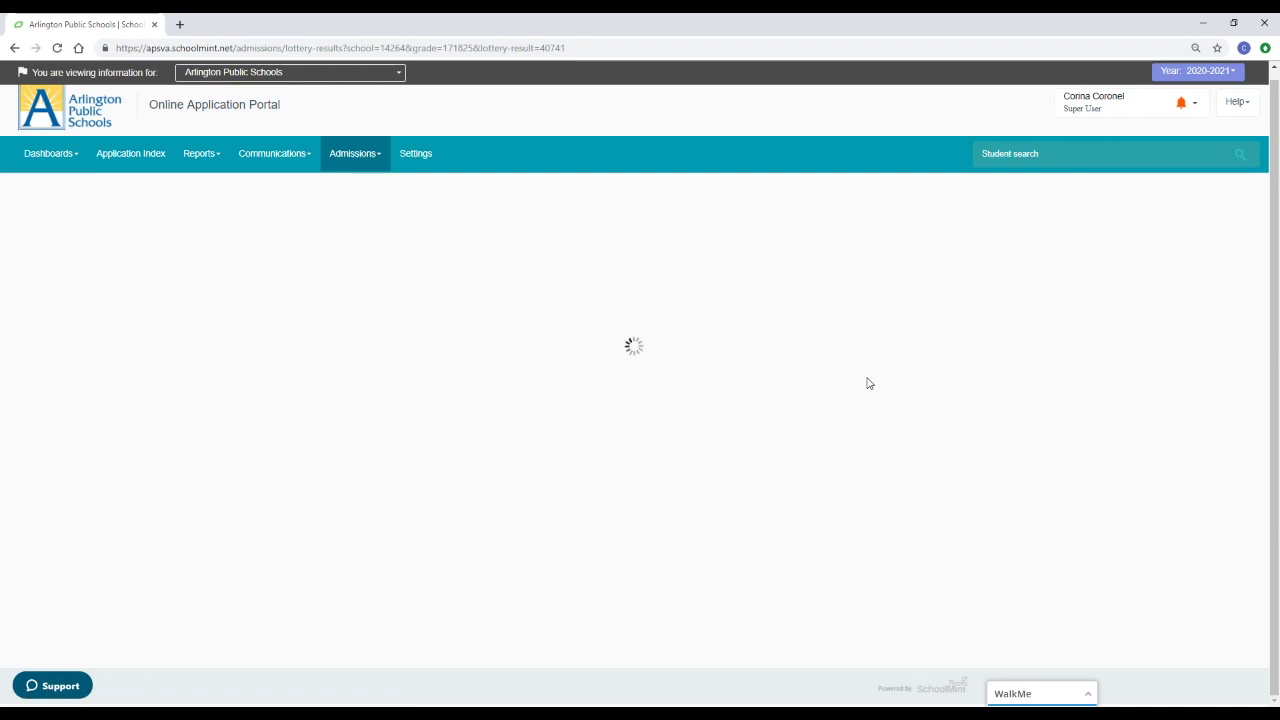
{"action": "scroll", "coordinate": [731, 380], "scroll_direction": "down", "scroll_amount": 2}
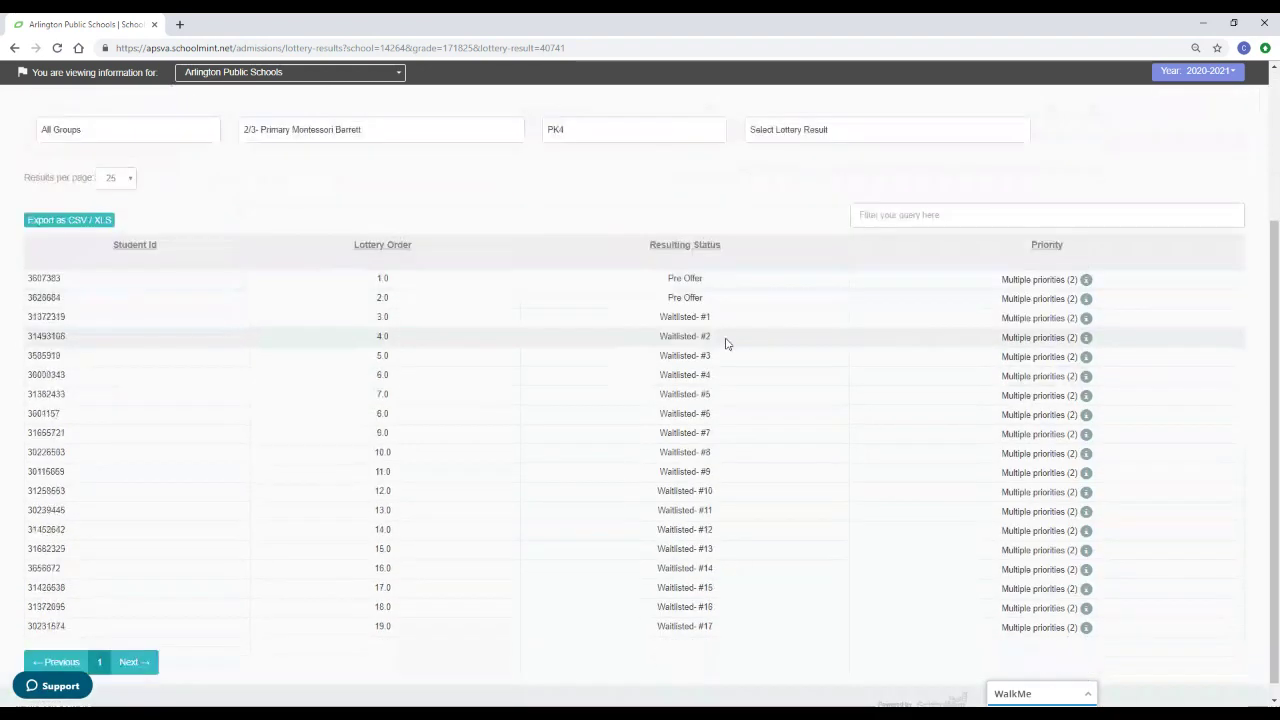
{"action": "scroll", "coordinate": [737, 650], "scroll_direction": "down", "scroll_amount": 1}
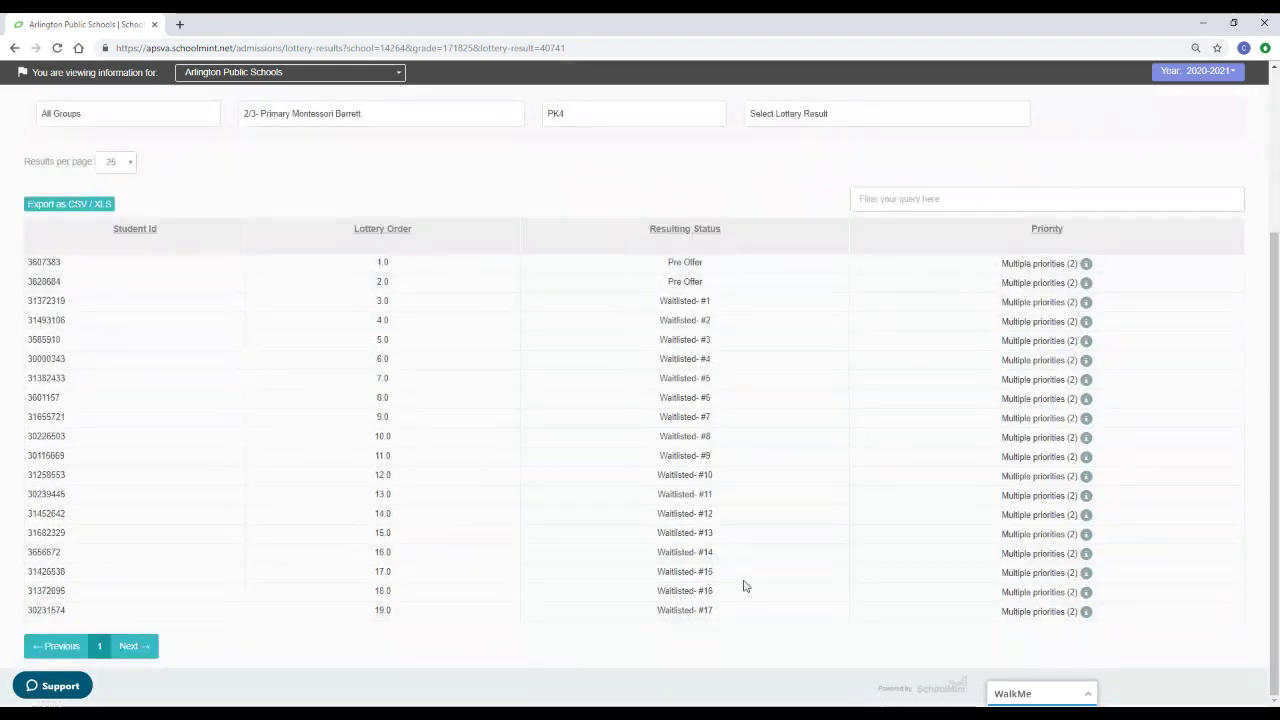
{"action": "scroll", "coordinate": [457, 263], "scroll_direction": "up", "scroll_amount": 2}
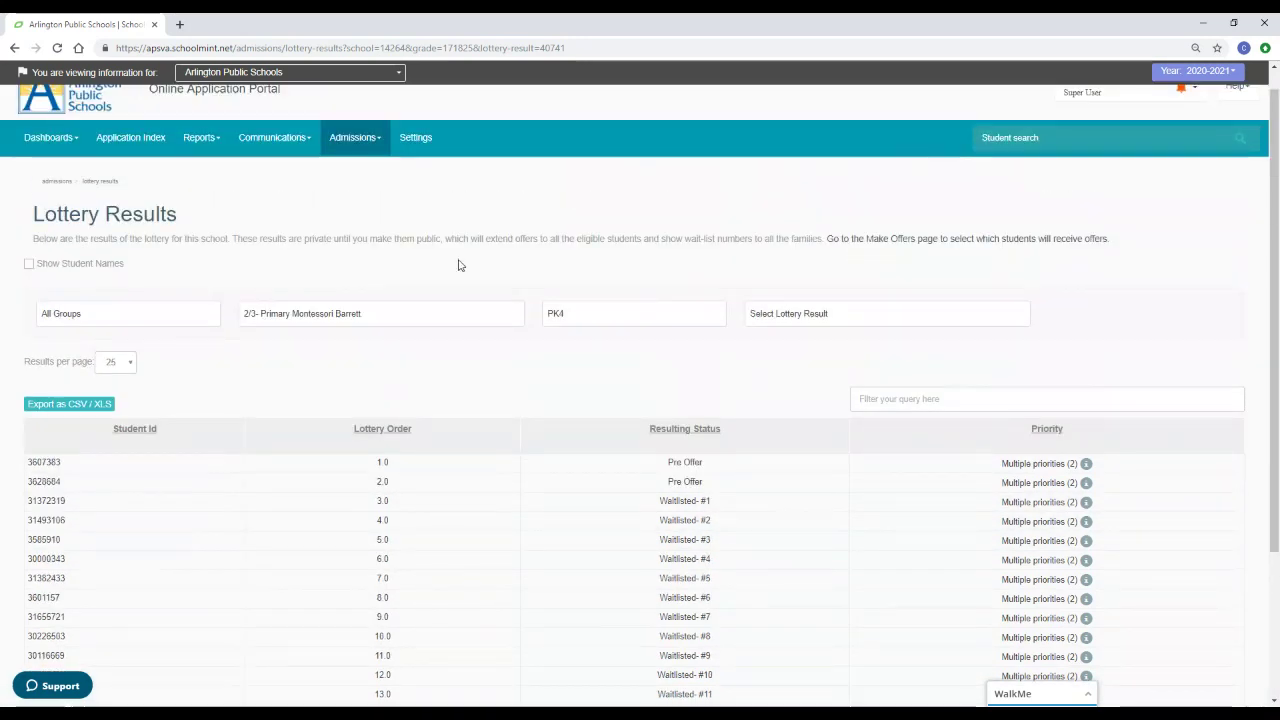
{"action": "left_click", "coordinate": [15, 48]}
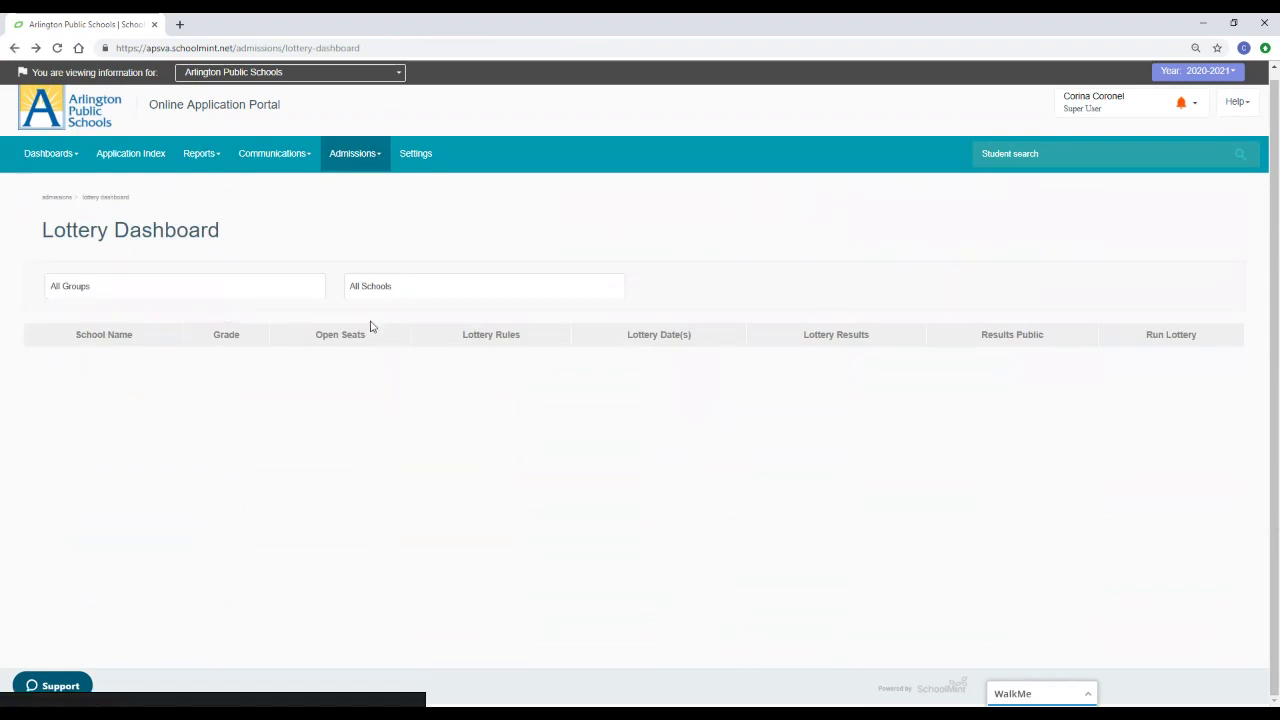
Step: Select Primary Montessori Barrett in the school filter and run its kindergarten lottery
{"action": "left_click", "coordinate": [433, 292]}
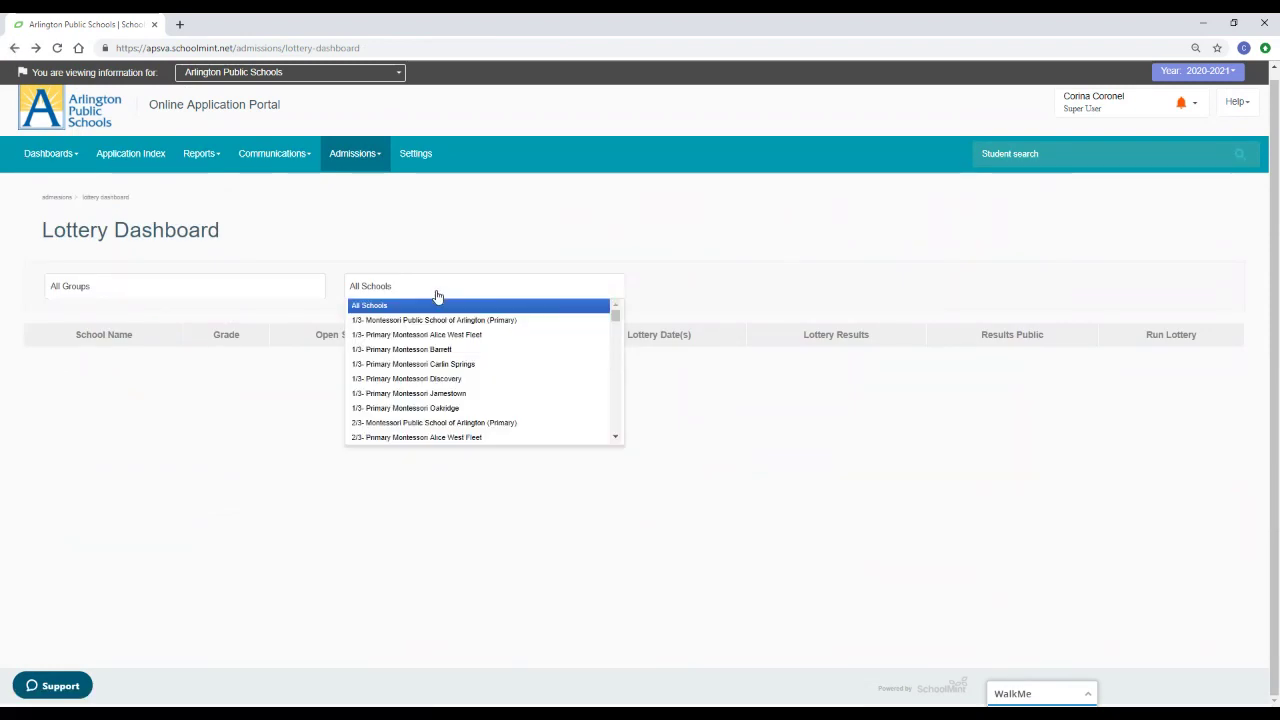
{"action": "scroll", "coordinate": [466, 364], "scroll_direction": "down", "scroll_amount": 1}
{"action": "scroll", "coordinate": [466, 364], "scroll_direction": "down", "scroll_amount": 10}
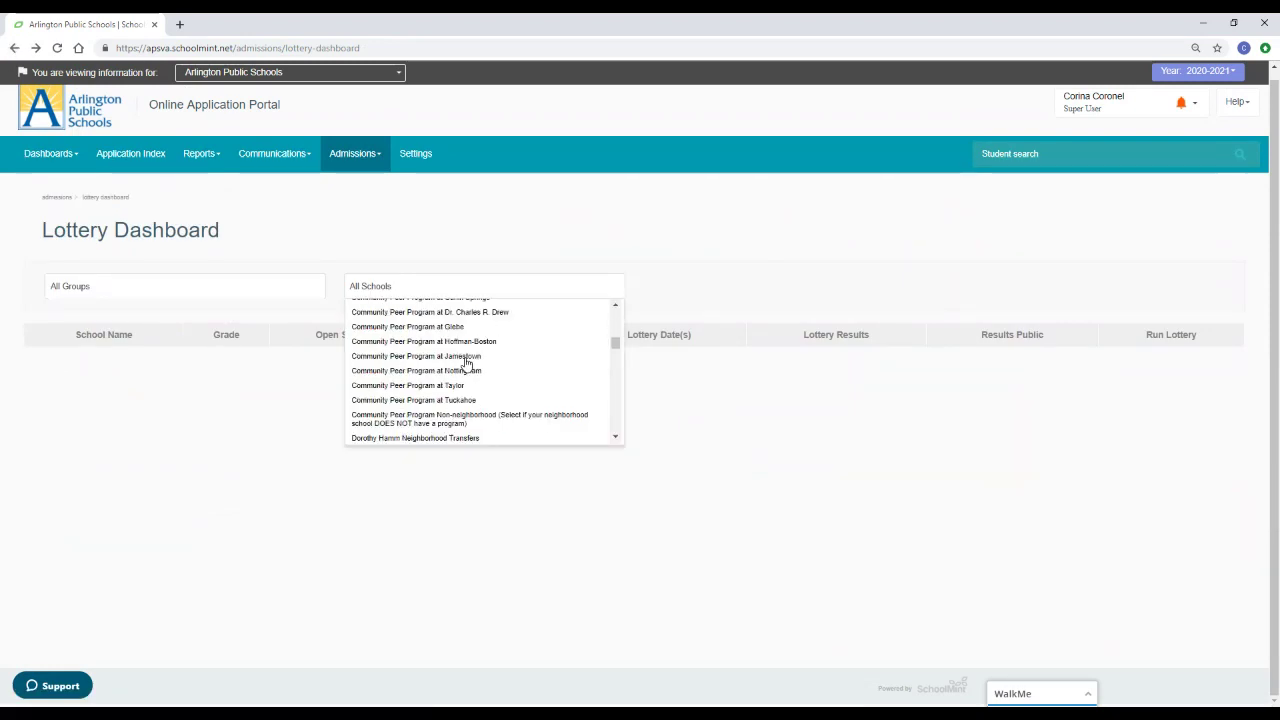
{"action": "scroll", "coordinate": [460, 367], "scroll_direction": "down", "scroll_amount": 5}
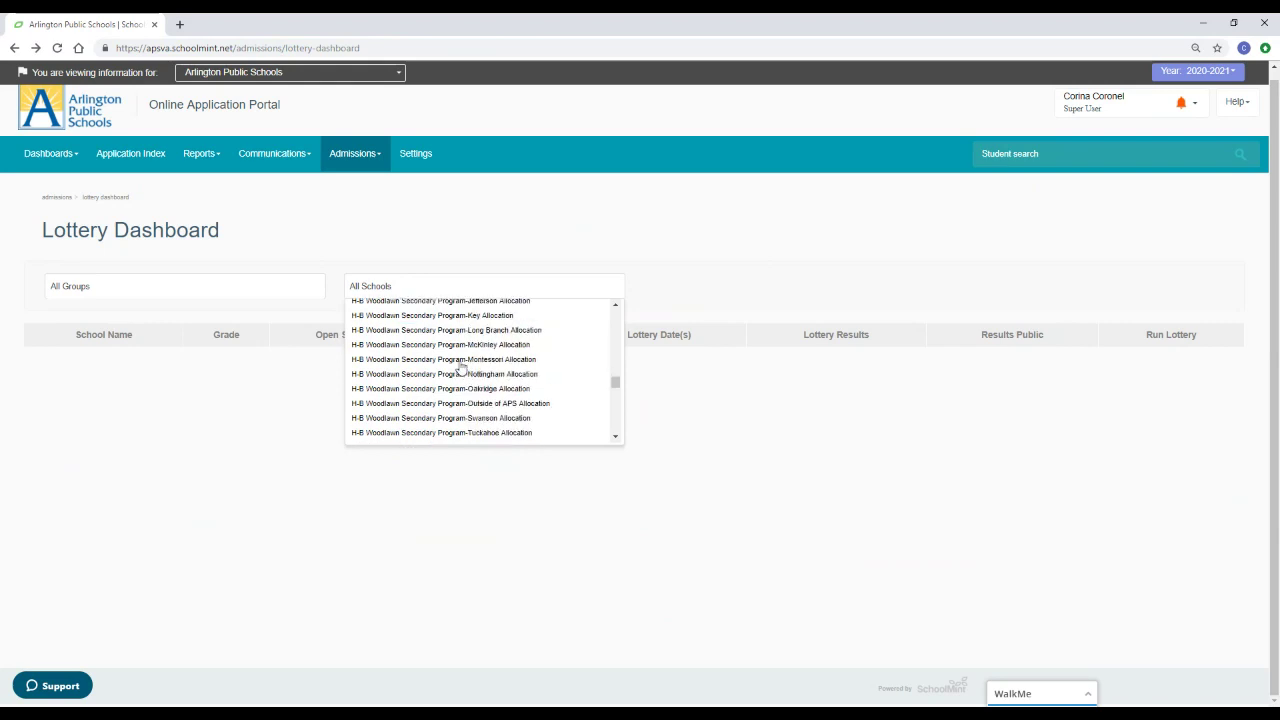
{"action": "scroll", "coordinate": [452, 368], "scroll_direction": "down", "scroll_amount": 3}
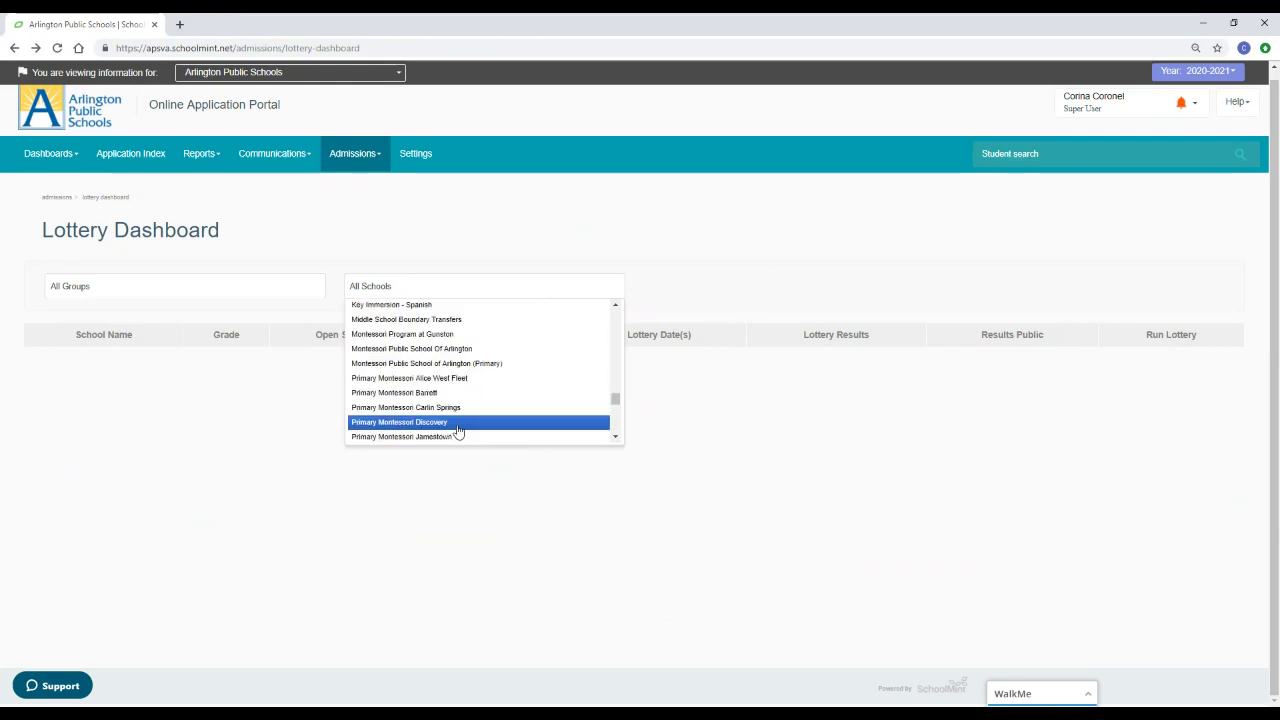
{"action": "left_click", "coordinate": [418, 393]}
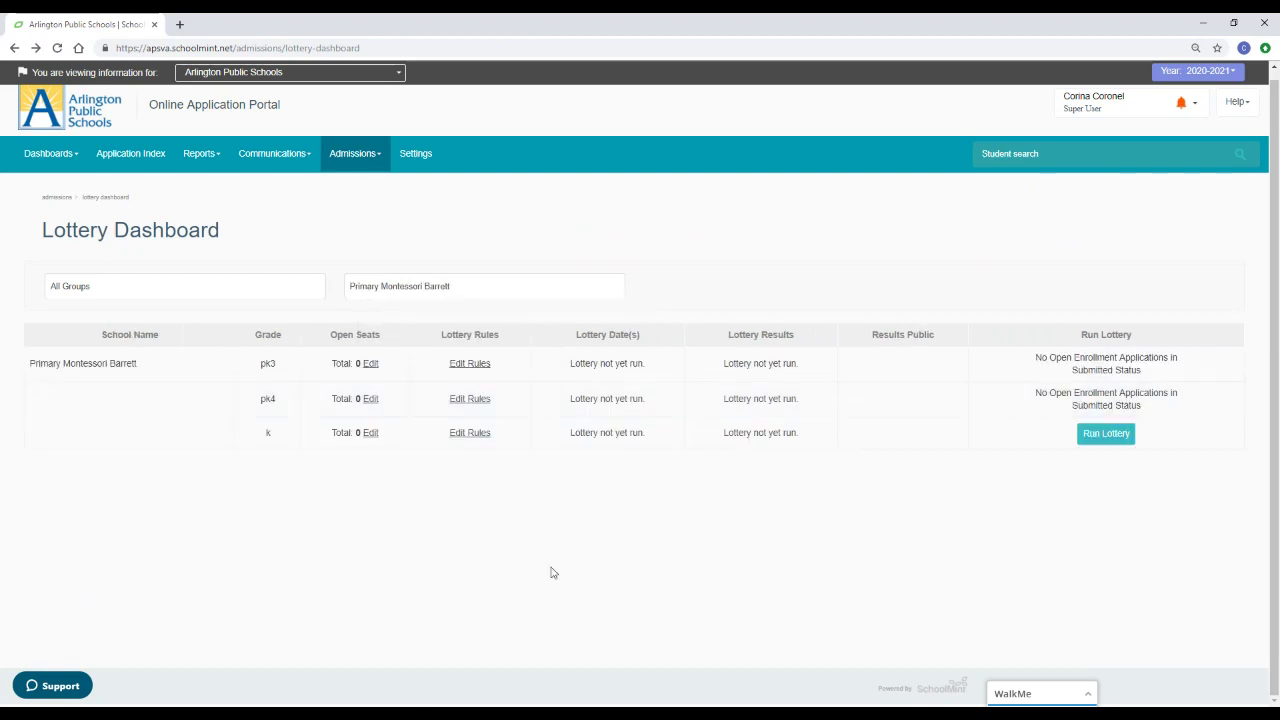
{"action": "left_click_drag", "start_coordinate": [712, 434], "coordinate": [825, 449]}
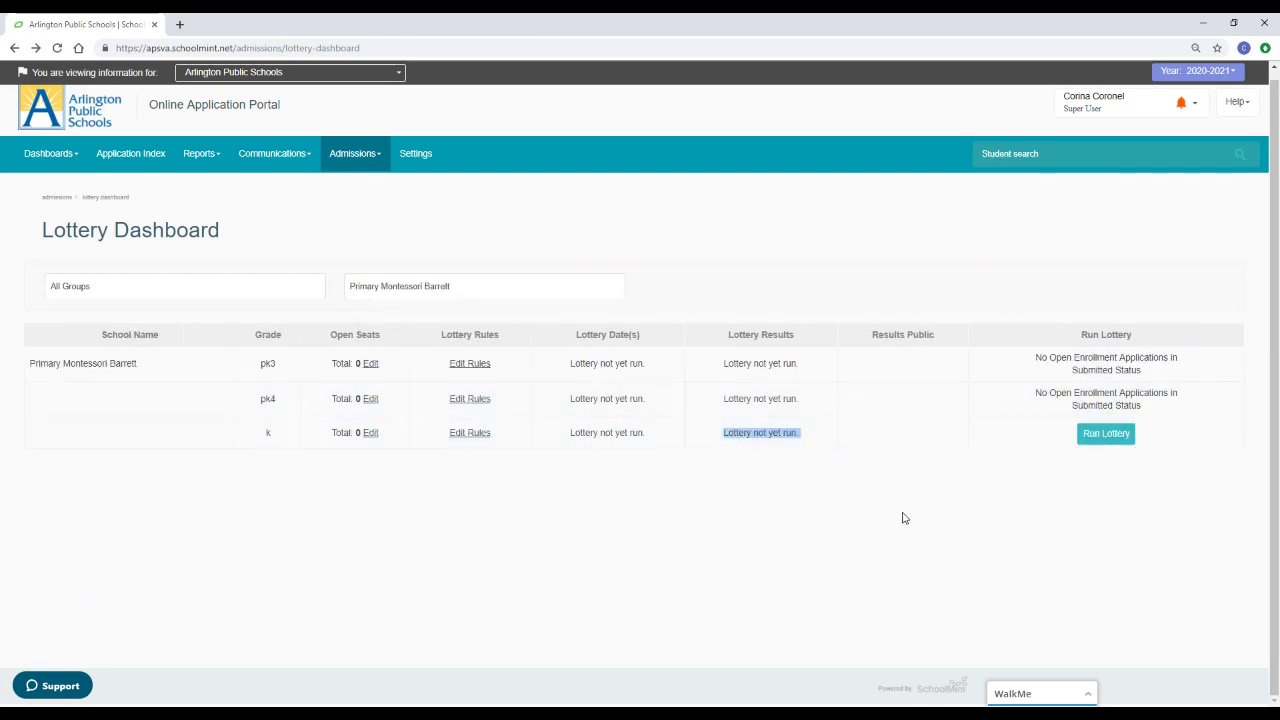
{"action": "left_click", "coordinate": [1107, 434]}
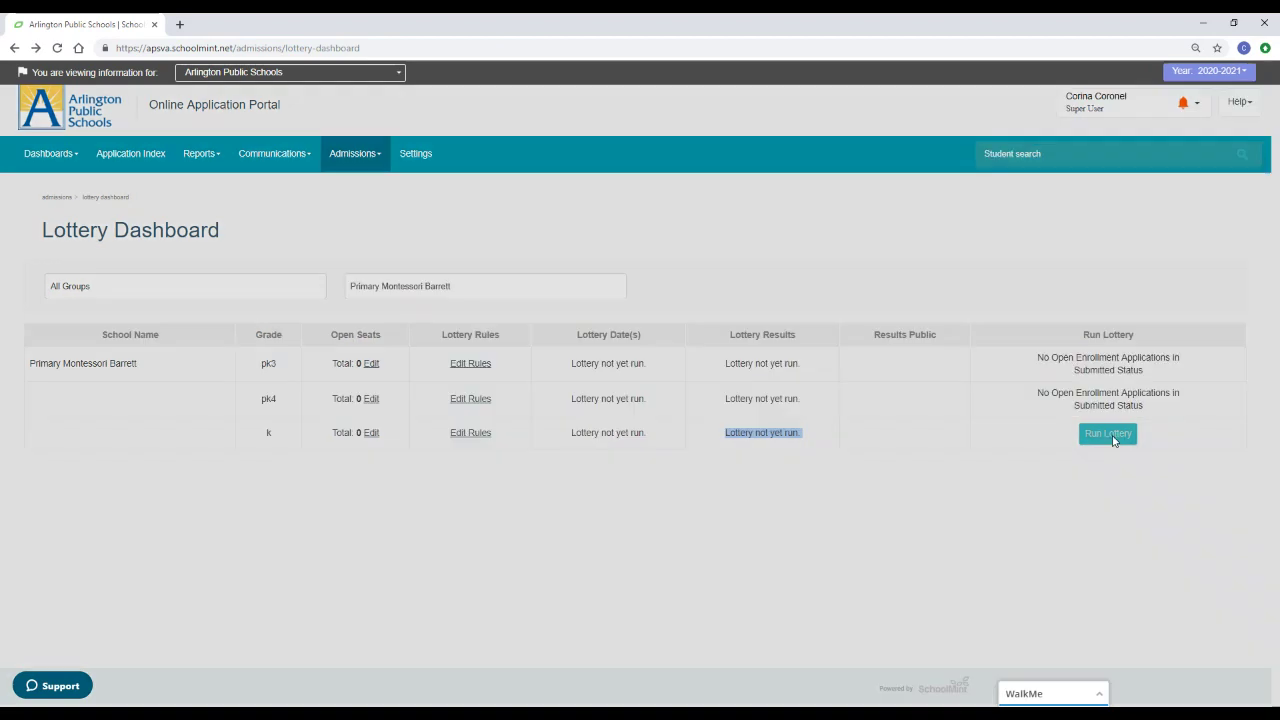
{"action": "left_click", "coordinate": [815, 288]}
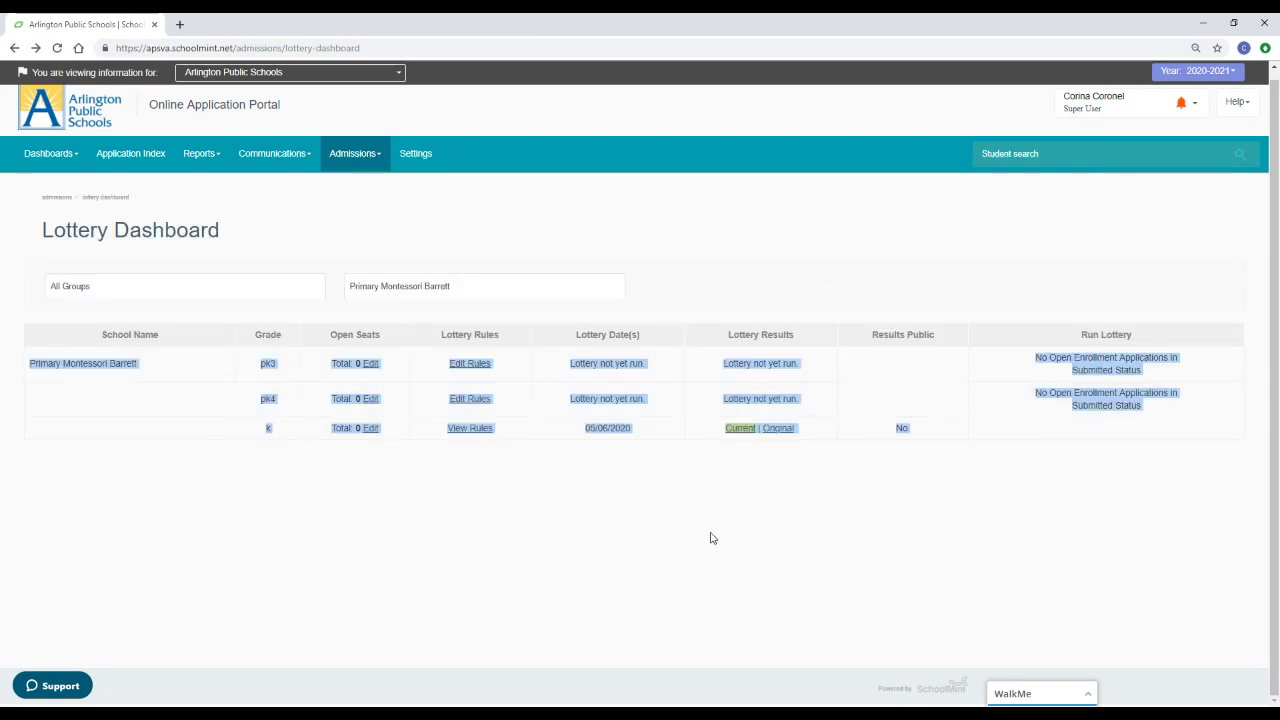
{"action": "left_click", "coordinate": [659, 536]}
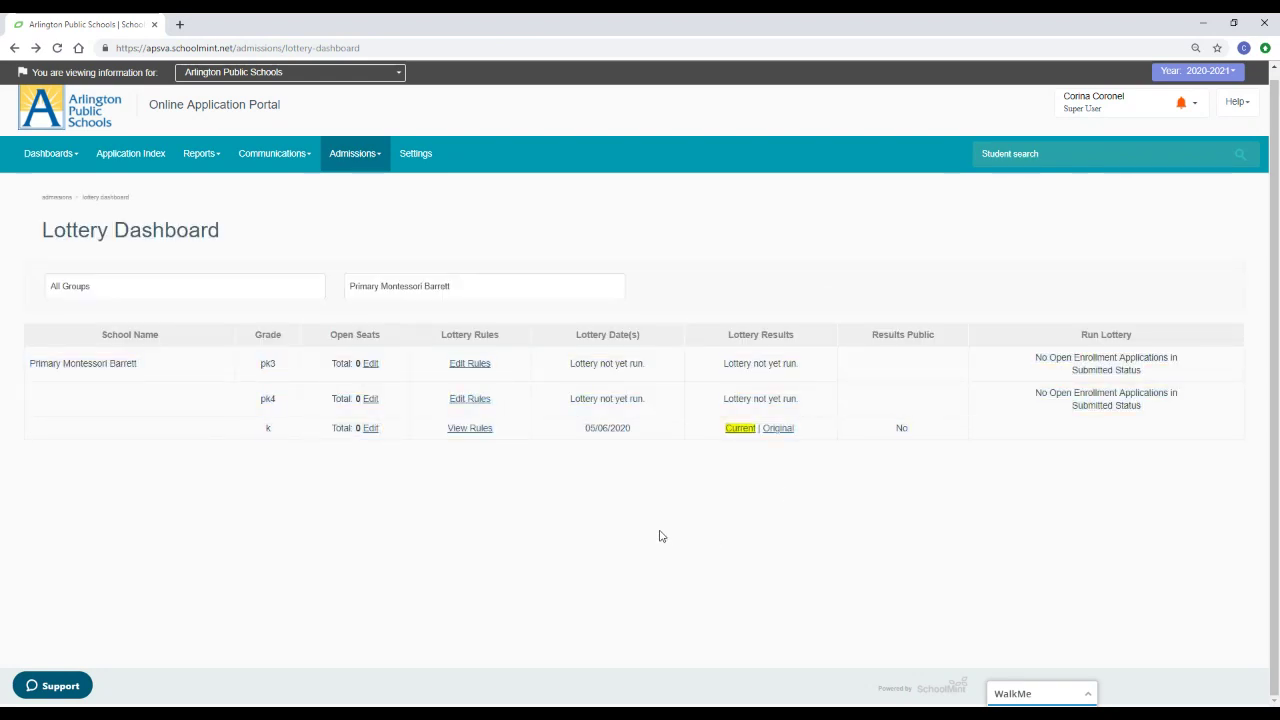
Step: Review the current kindergarten lottery results for Primary Montessori Barrett, and go back to the Lottery Dashboard
{"action": "left_click", "coordinate": [745, 429]}
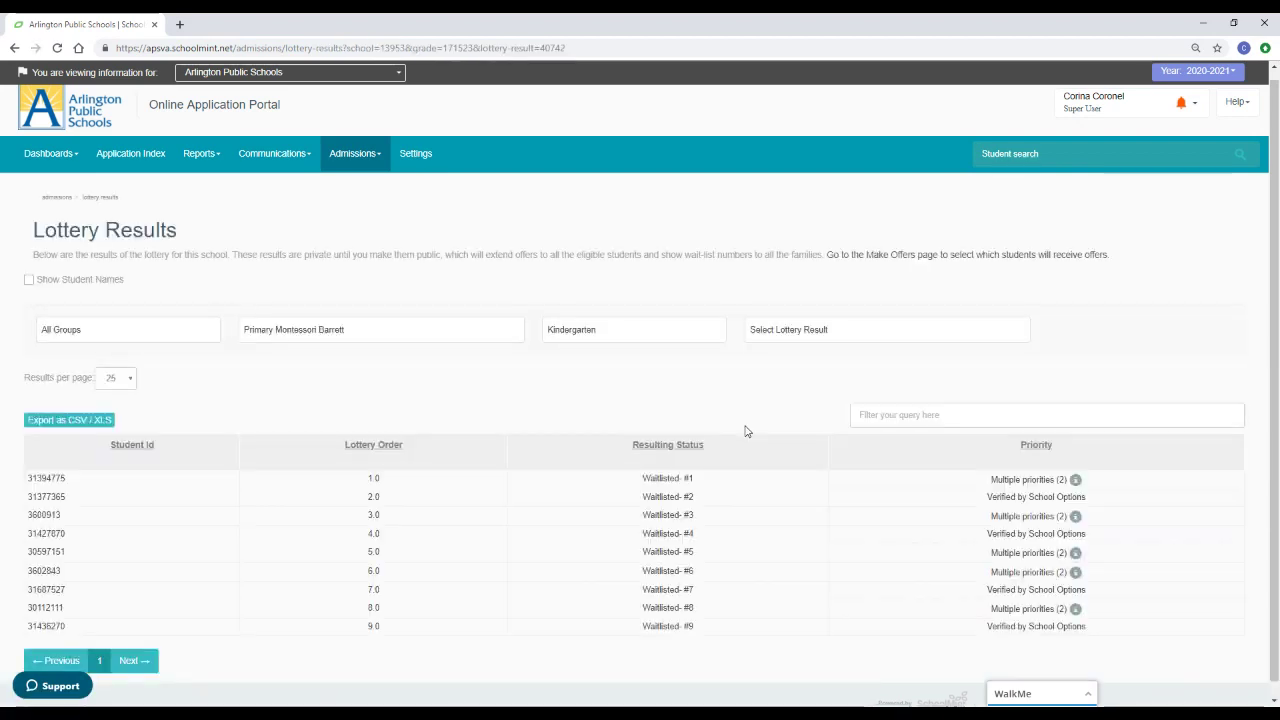
{"action": "scroll", "coordinate": [743, 428], "scroll_direction": "down", "scroll_amount": 1}
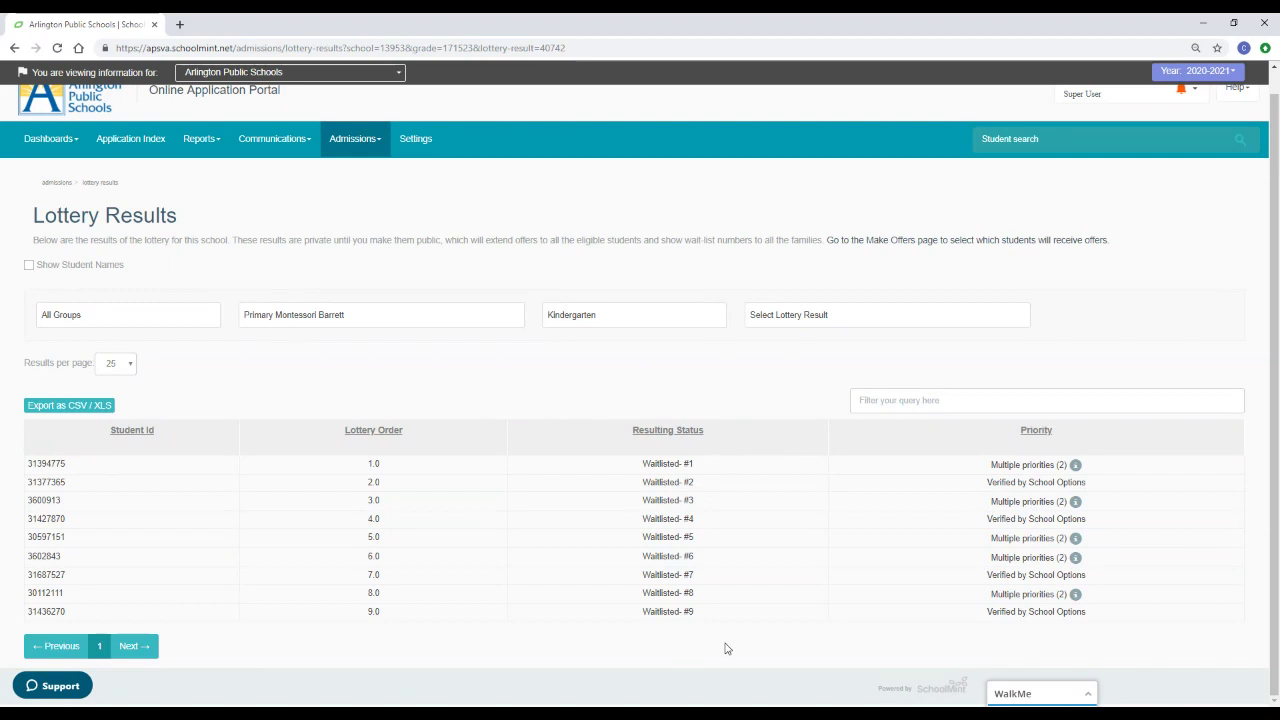
{"action": "left_click", "coordinate": [16, 50]}
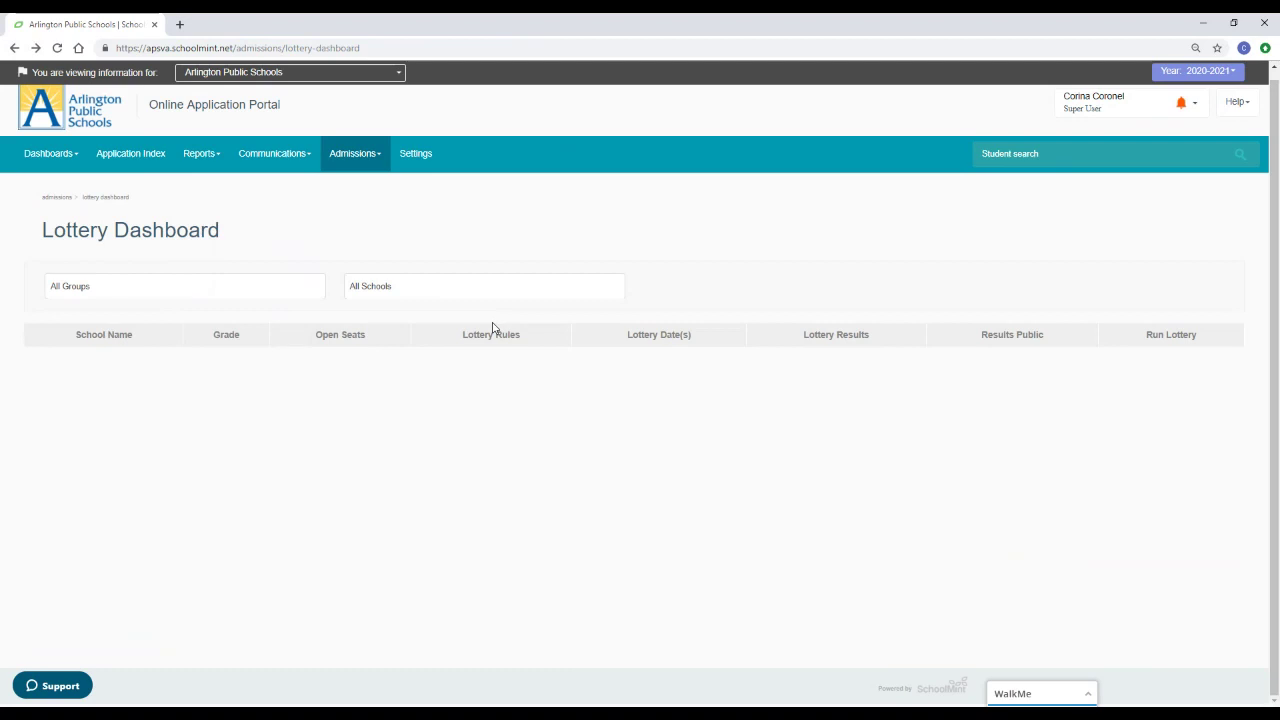
Step: Select 1/3- Primary Montessori Carlin Springs and run its pk3 lottery
{"action": "left_click", "coordinate": [437, 288]}
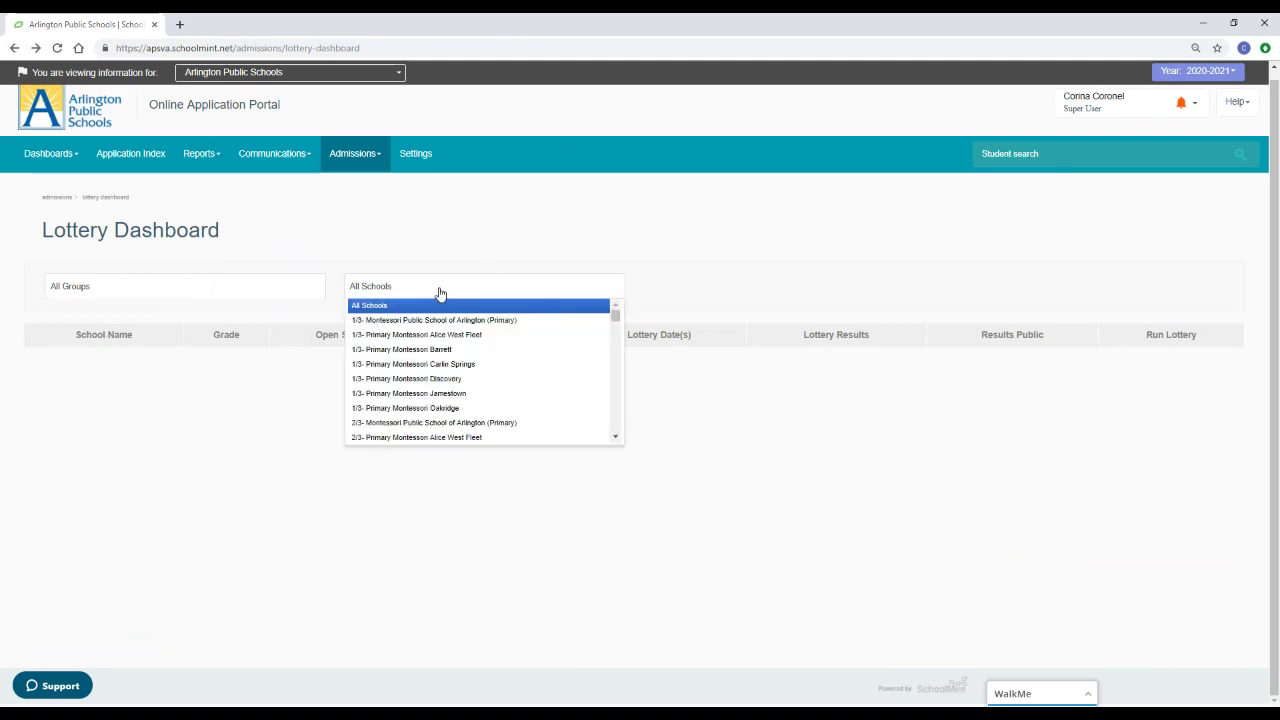
{"action": "left_click", "coordinate": [432, 366]}
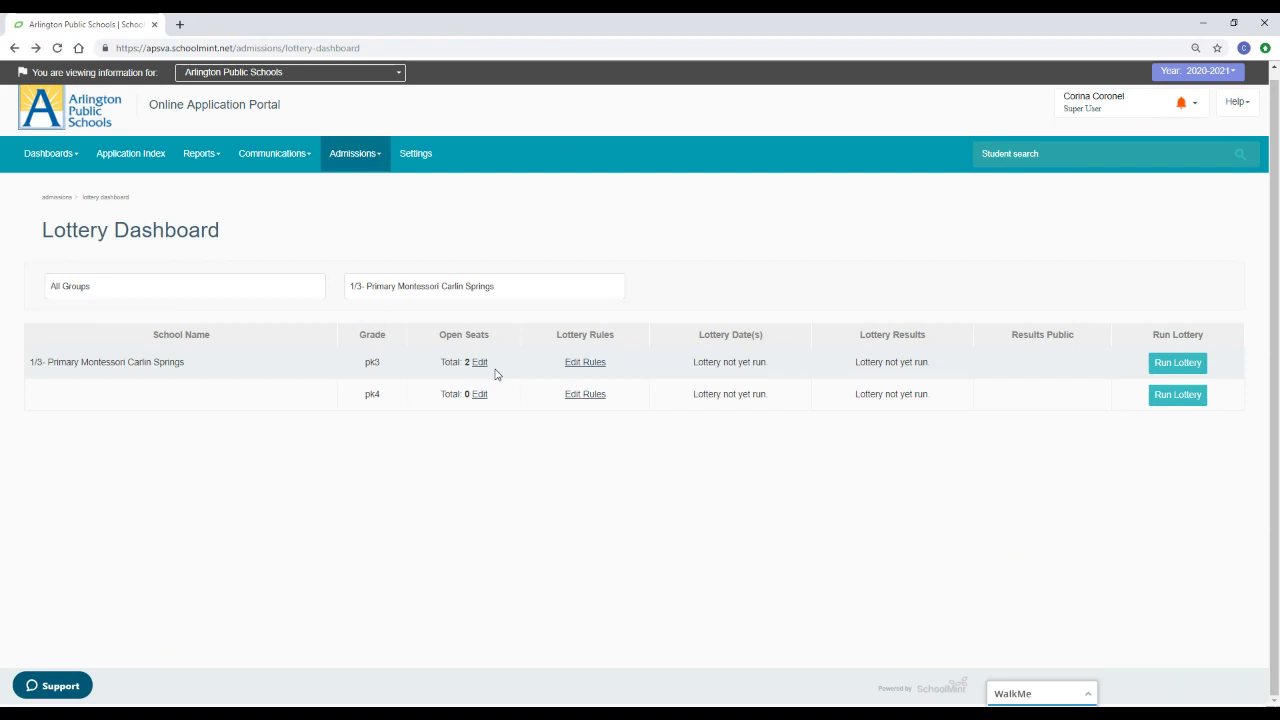
{"action": "left_click", "coordinate": [1178, 364]}
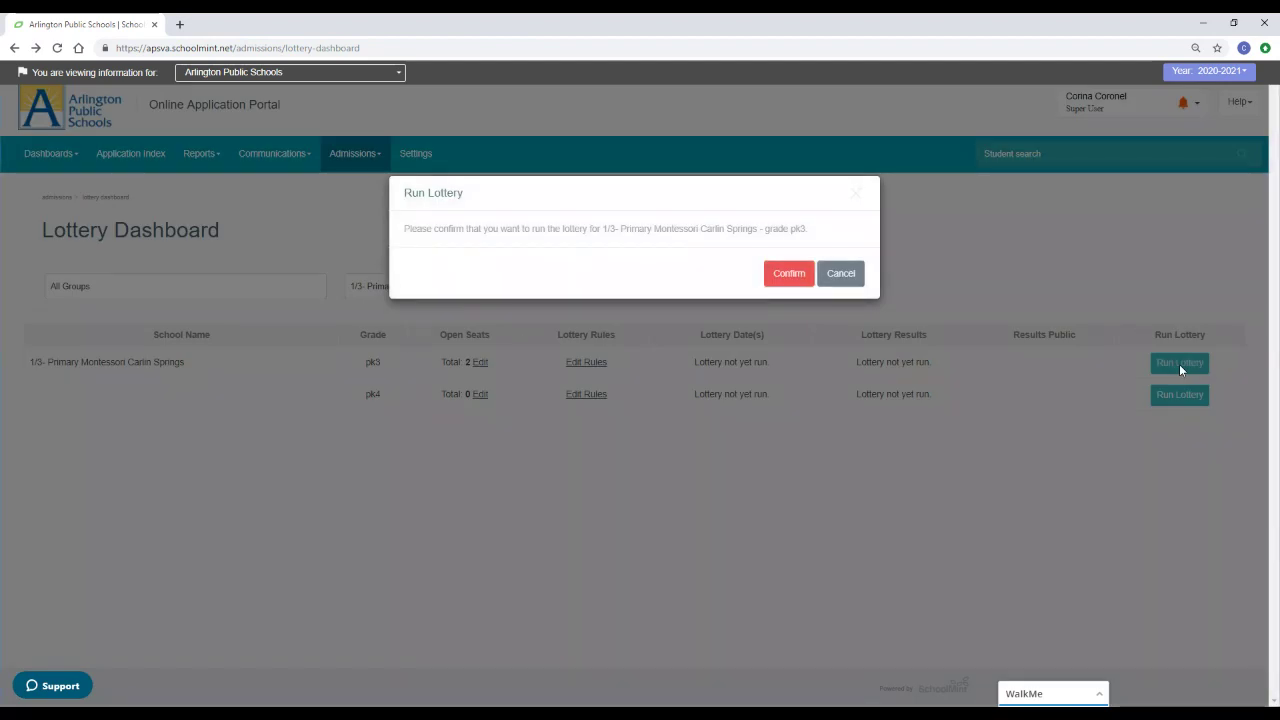
{"action": "left_click", "coordinate": [804, 275]}
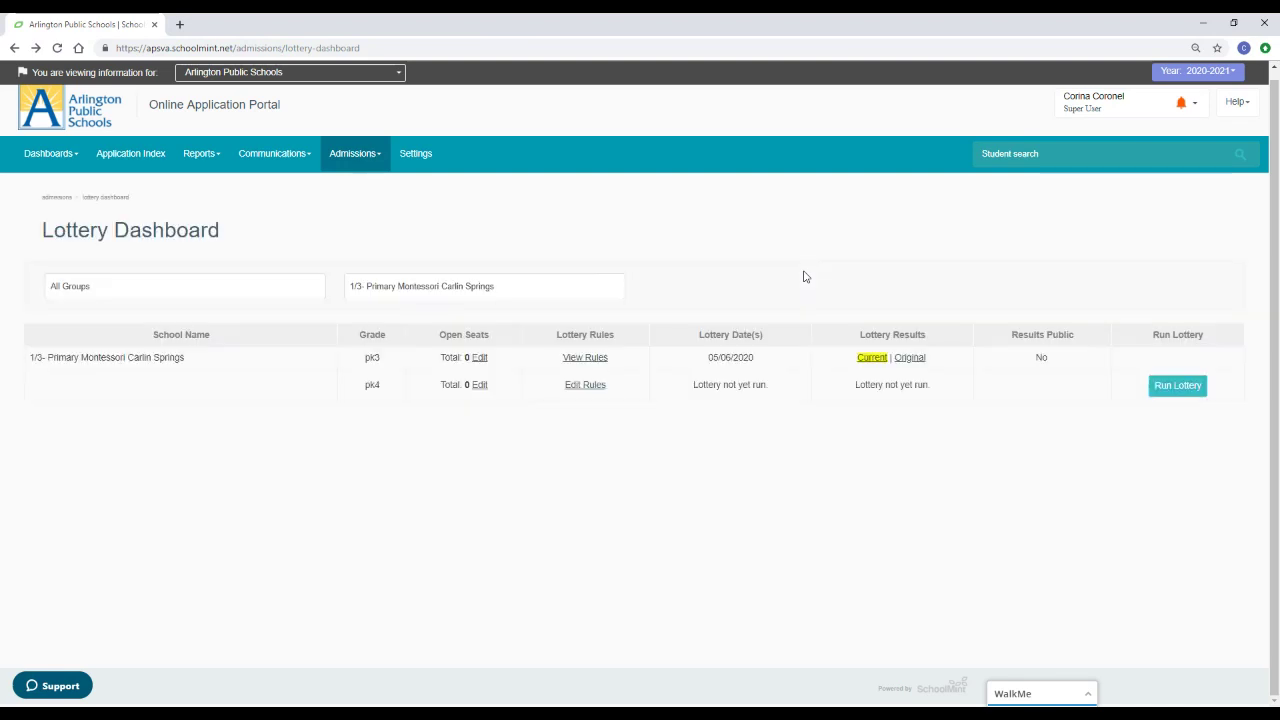
Step: Review the current pk3 lottery results for 1/3- Primary Montessori Carlin Springs, and return to the Lottery Dashboard
{"action": "left_click", "coordinate": [875, 358]}
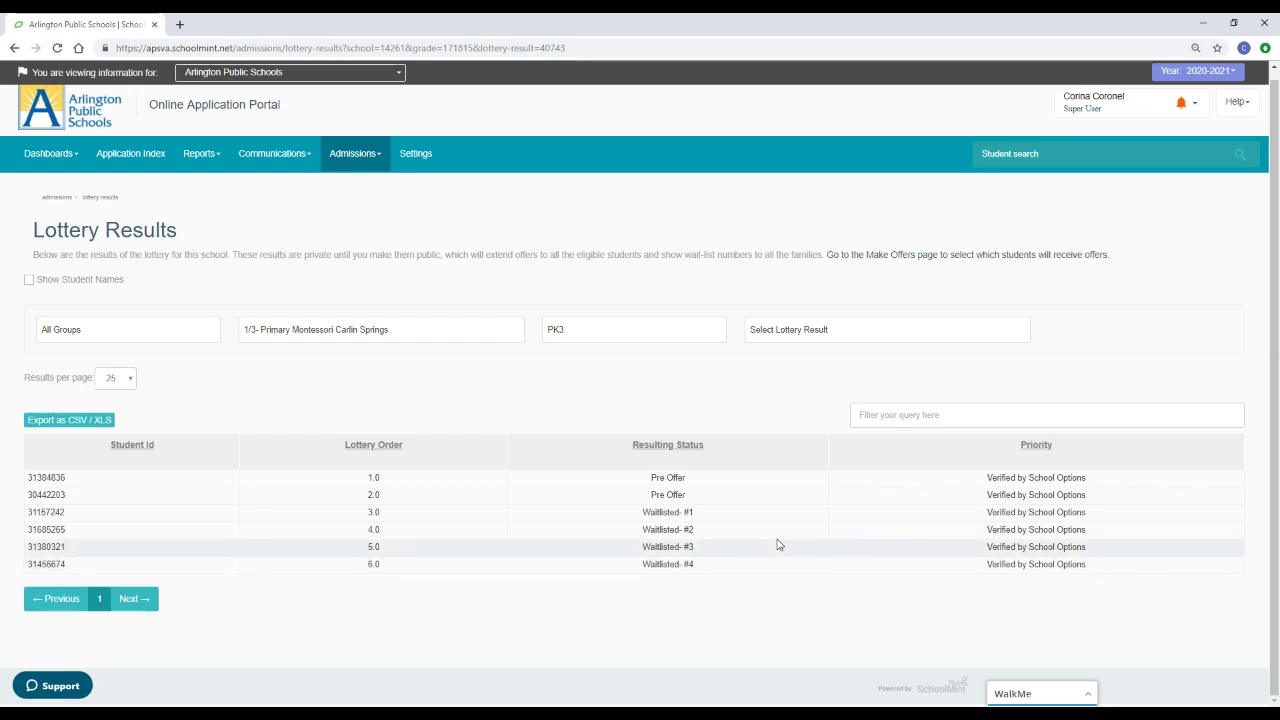
{"action": "left_click", "coordinate": [14, 48]}
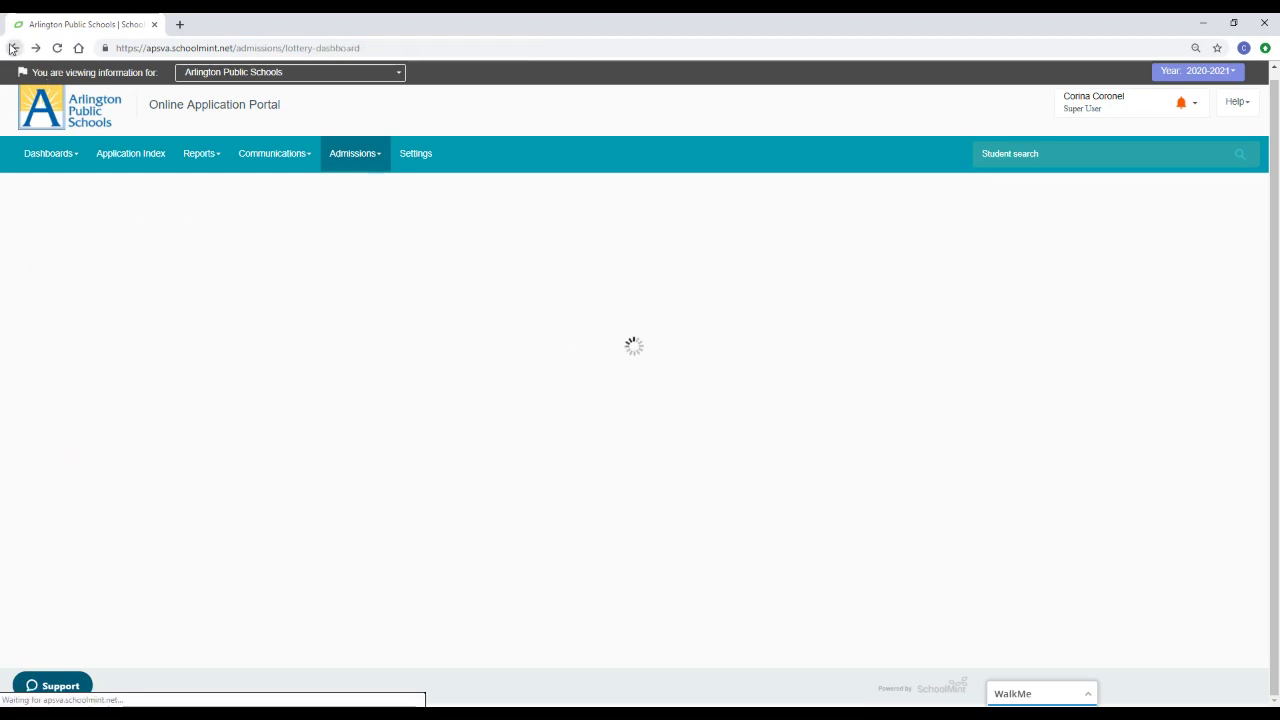
Step: Select 1/3- Primary Montessori Carlin Springs and run its pk4 lottery despite having no available seats
{"action": "left_click", "coordinate": [453, 290]}
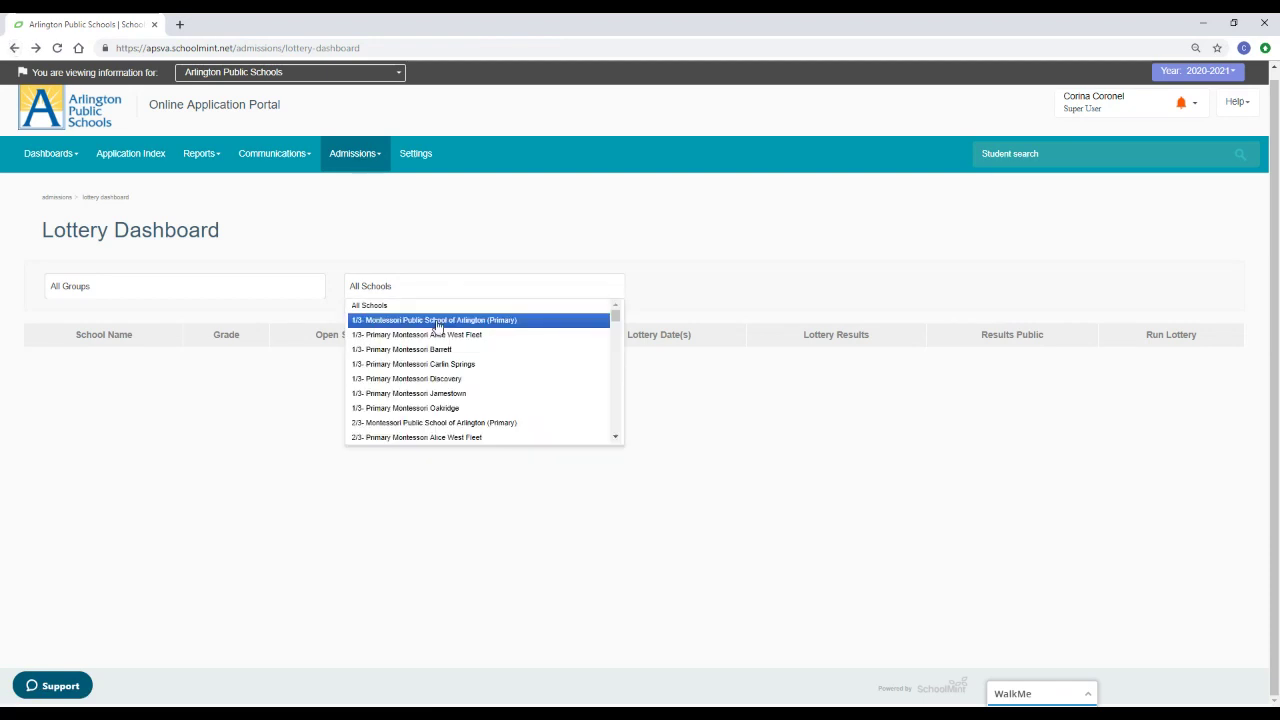
{"action": "left_click", "coordinate": [437, 364]}
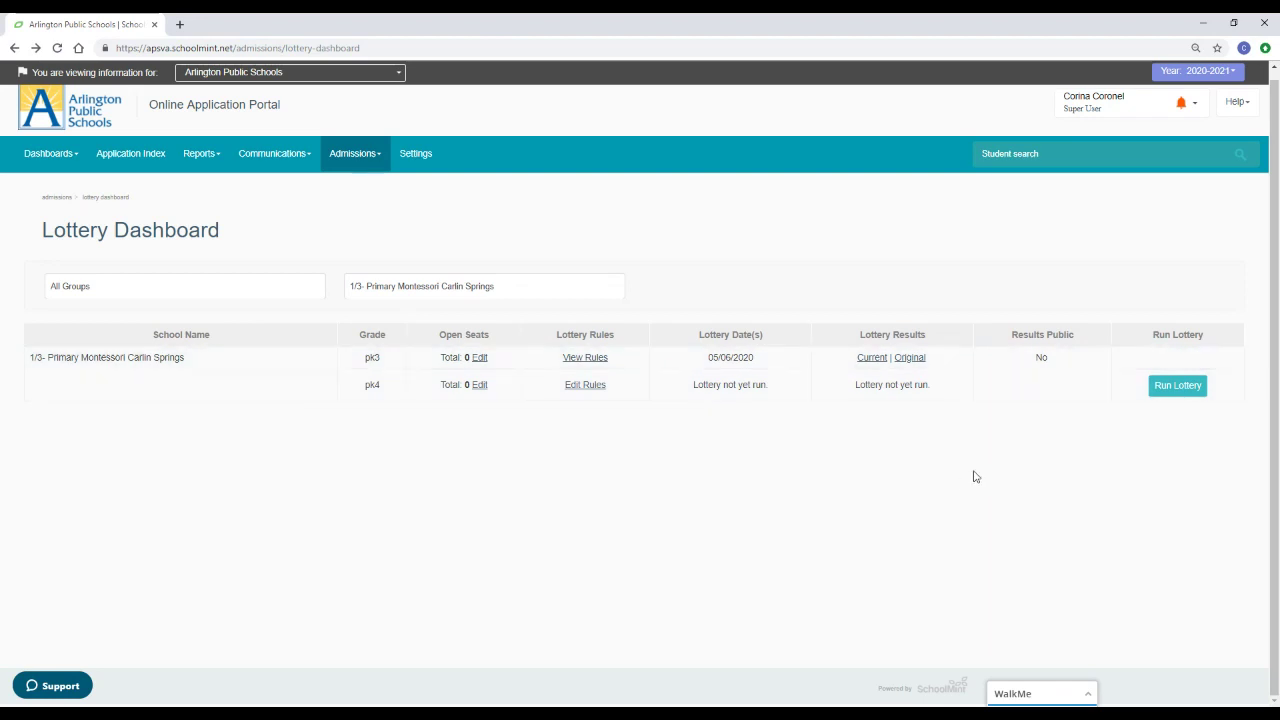
{"action": "left_click", "coordinate": [1187, 395]}
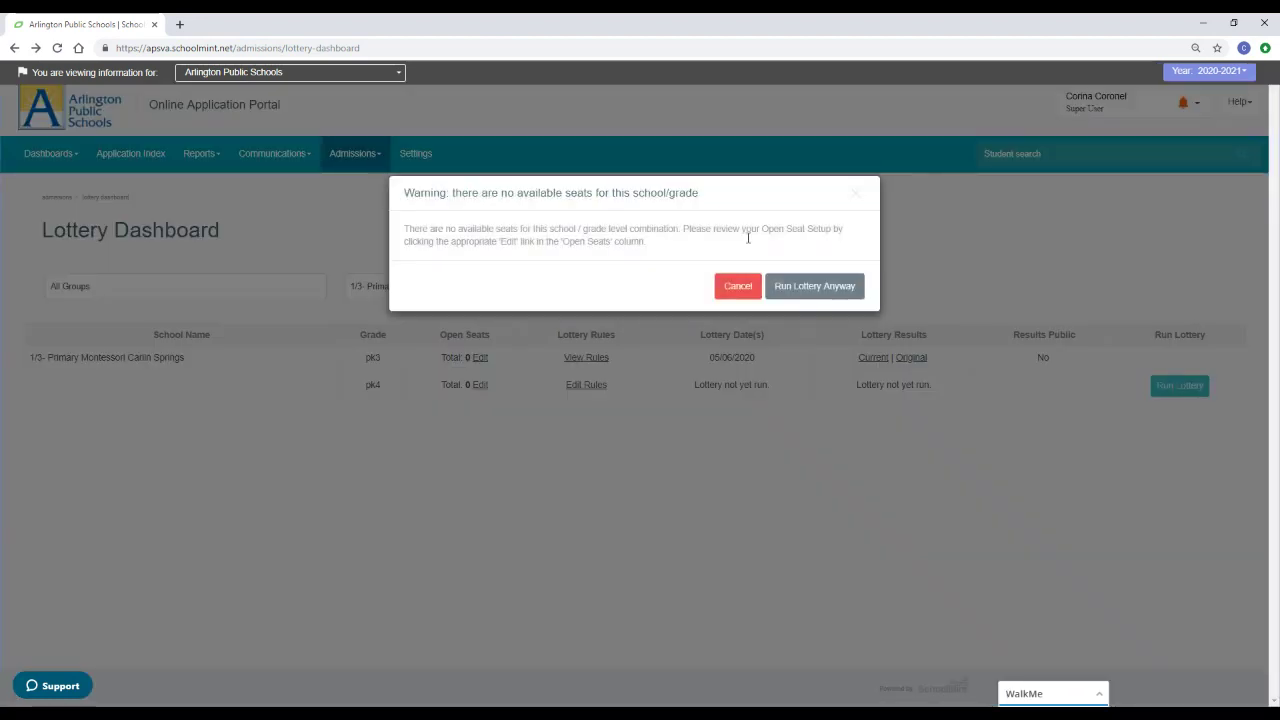
{"action": "left_click", "coordinate": [827, 291]}
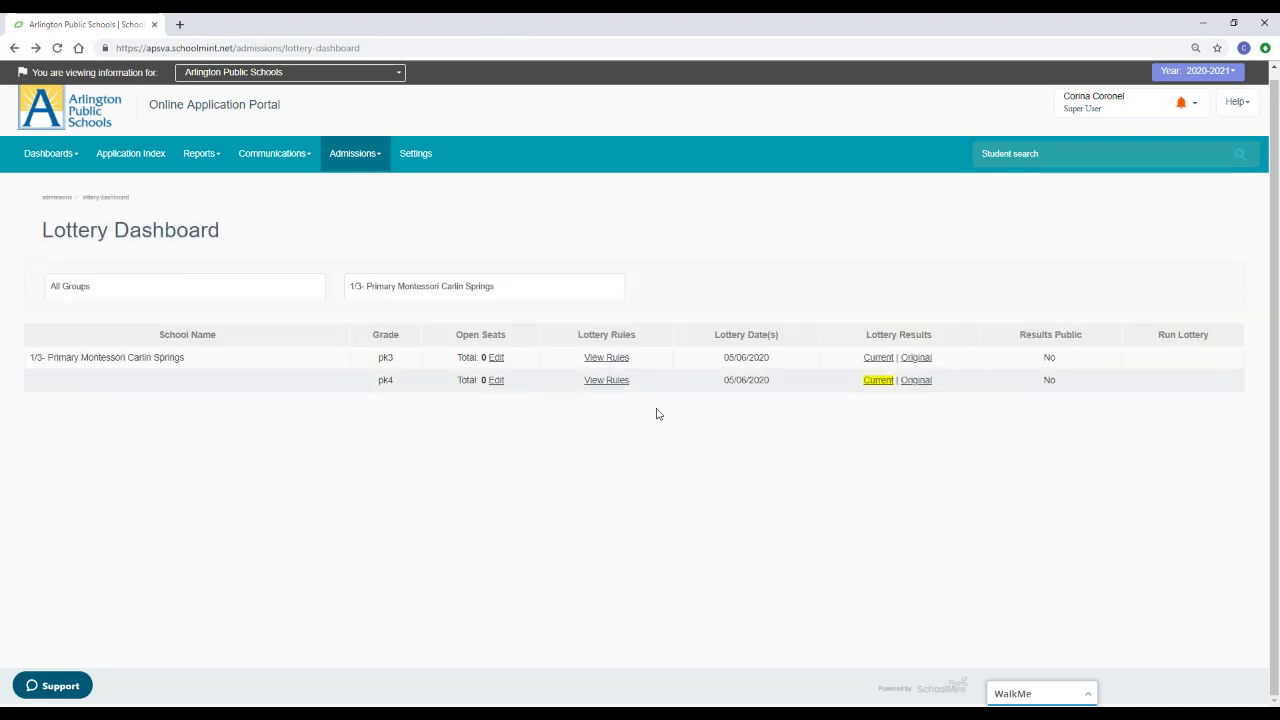
Step: Review the current pk4 lottery results for 1/3- Primary Montessori Carlin Springs, and return to the Lottery Dashboard
{"action": "left_click", "coordinate": [878, 381]}
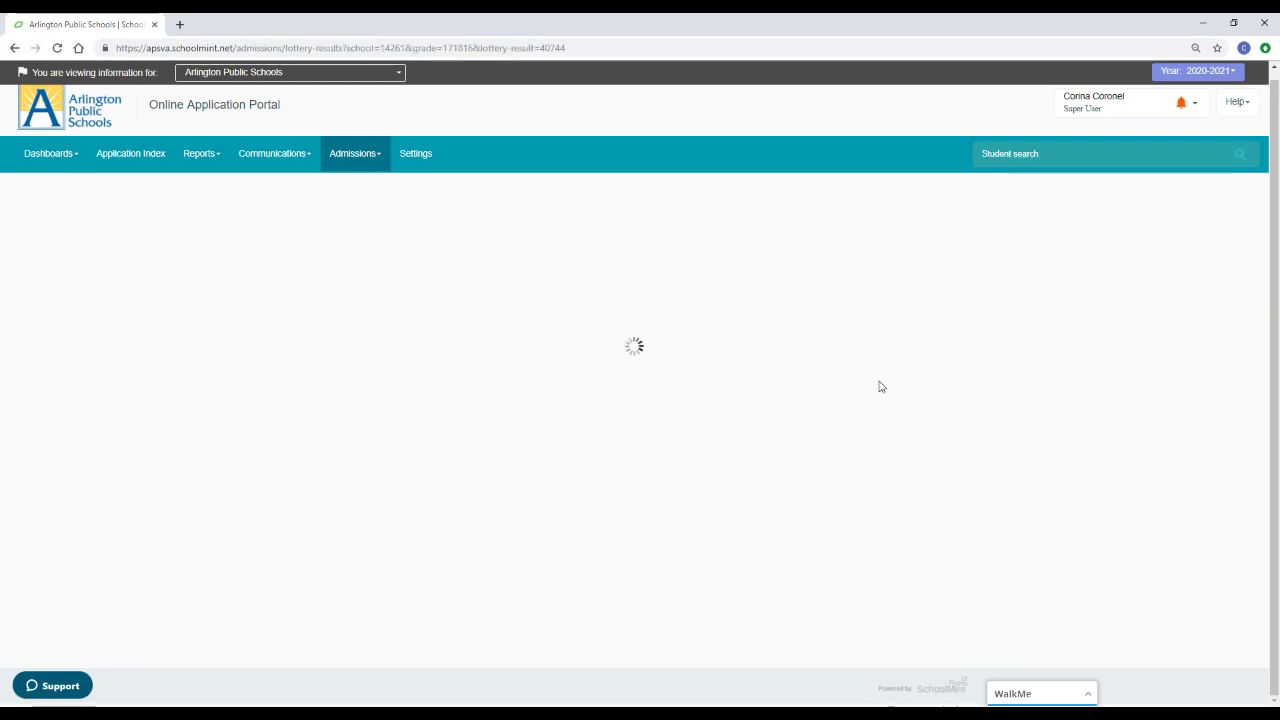
{"action": "scroll", "coordinate": [700, 370], "scroll_direction": "down", "scroll_amount": 1}
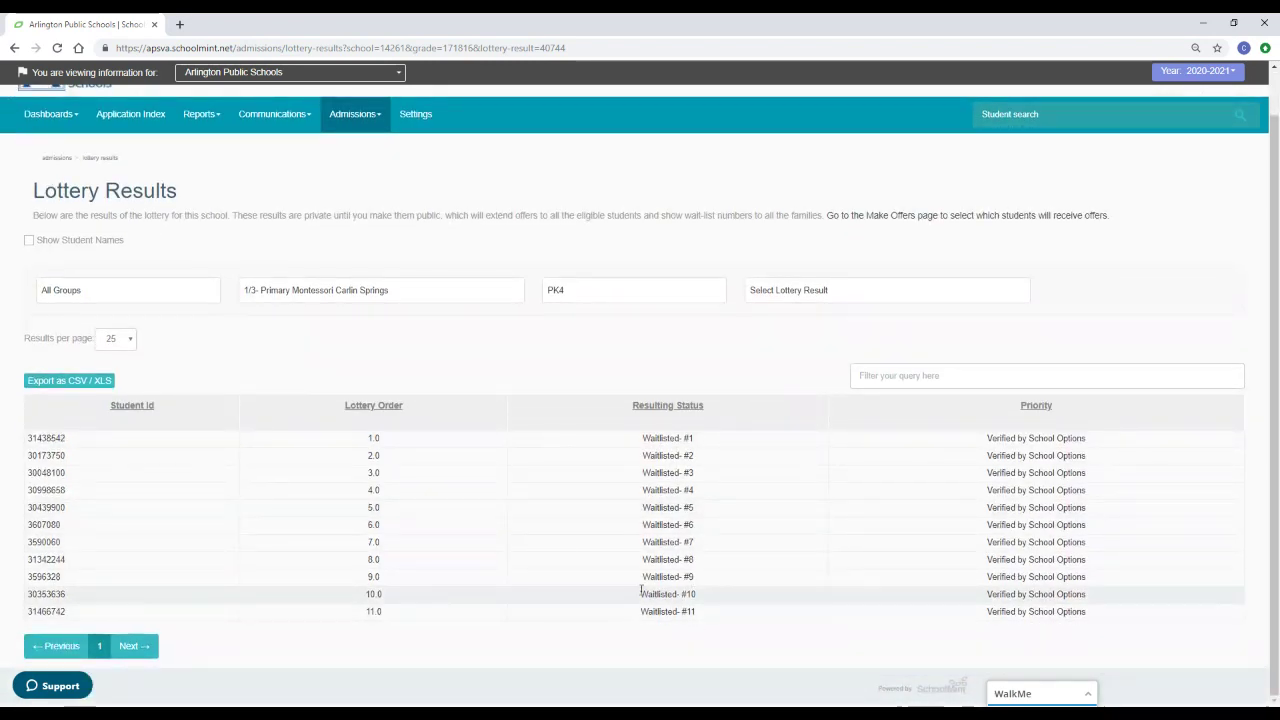
{"action": "left_click", "coordinate": [15, 48]}
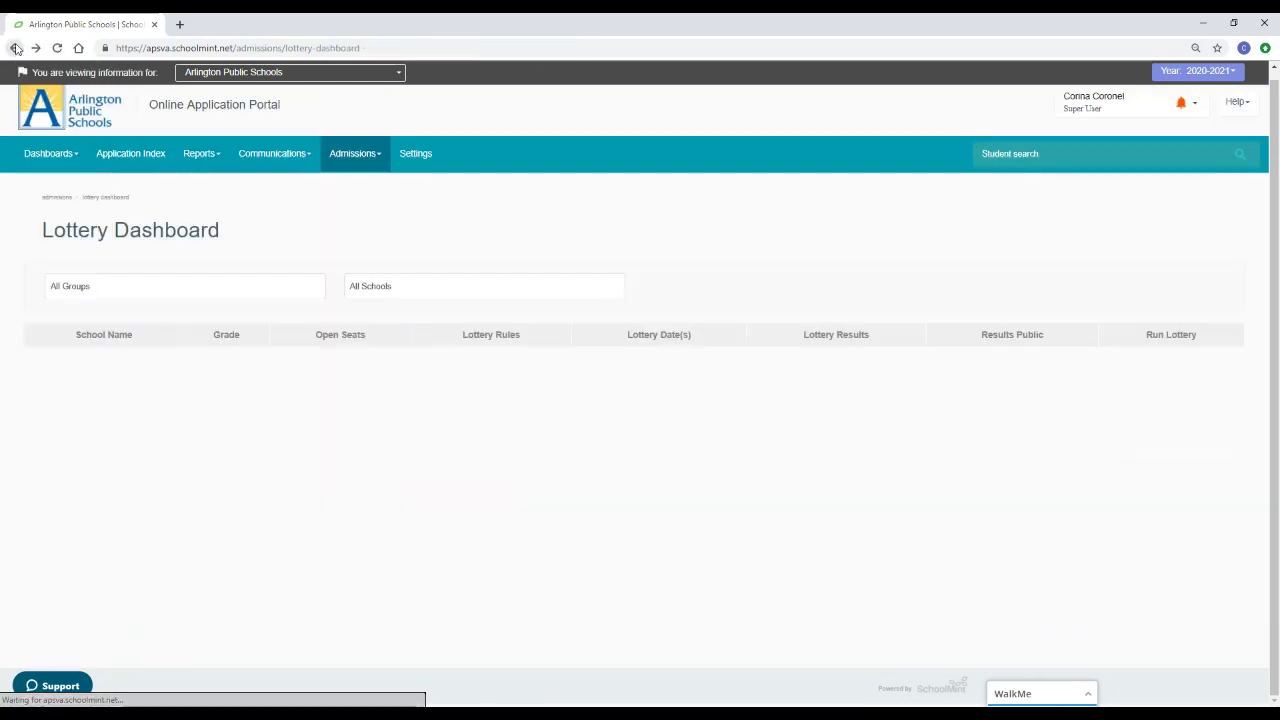
Step: Select 2/3- Primary Montessori Carlin Springs in the school filter and run its pk3 lottery
{"action": "left_click", "coordinate": [441, 290]}
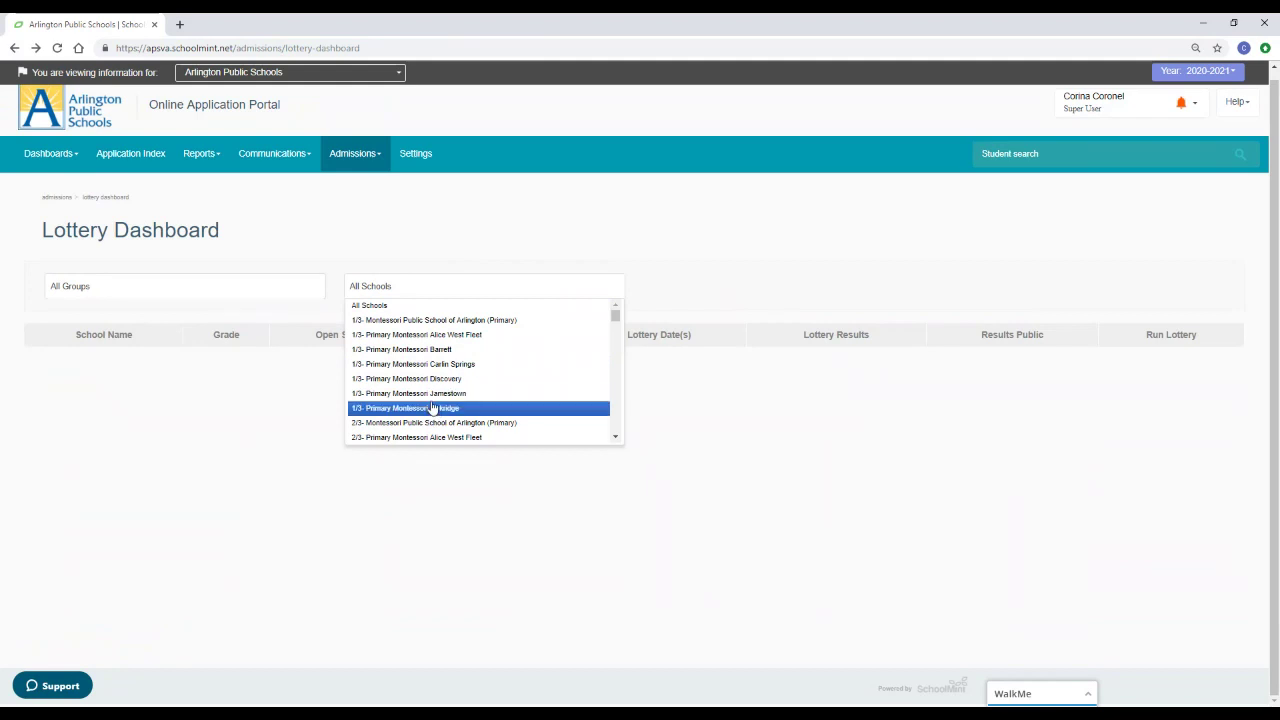
{"action": "scroll", "coordinate": [432, 410], "scroll_direction": "down", "scroll_amount": 2}
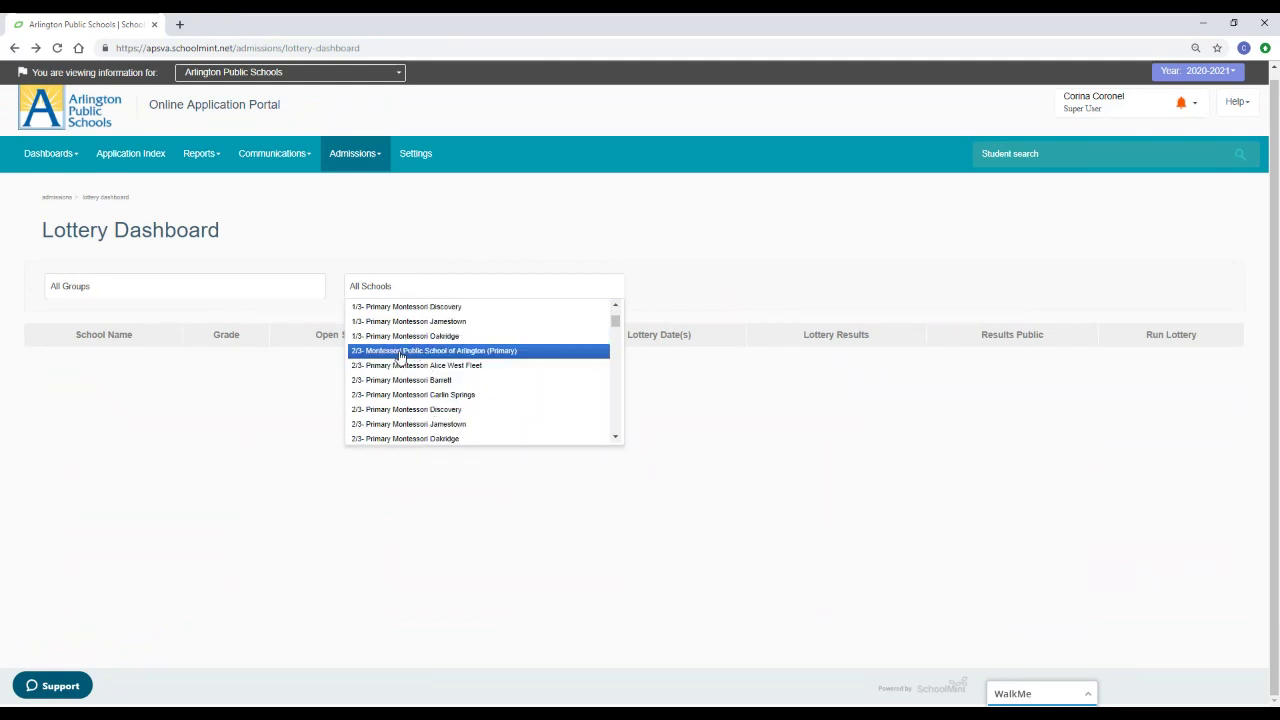
{"action": "left_click", "coordinate": [400, 395]}
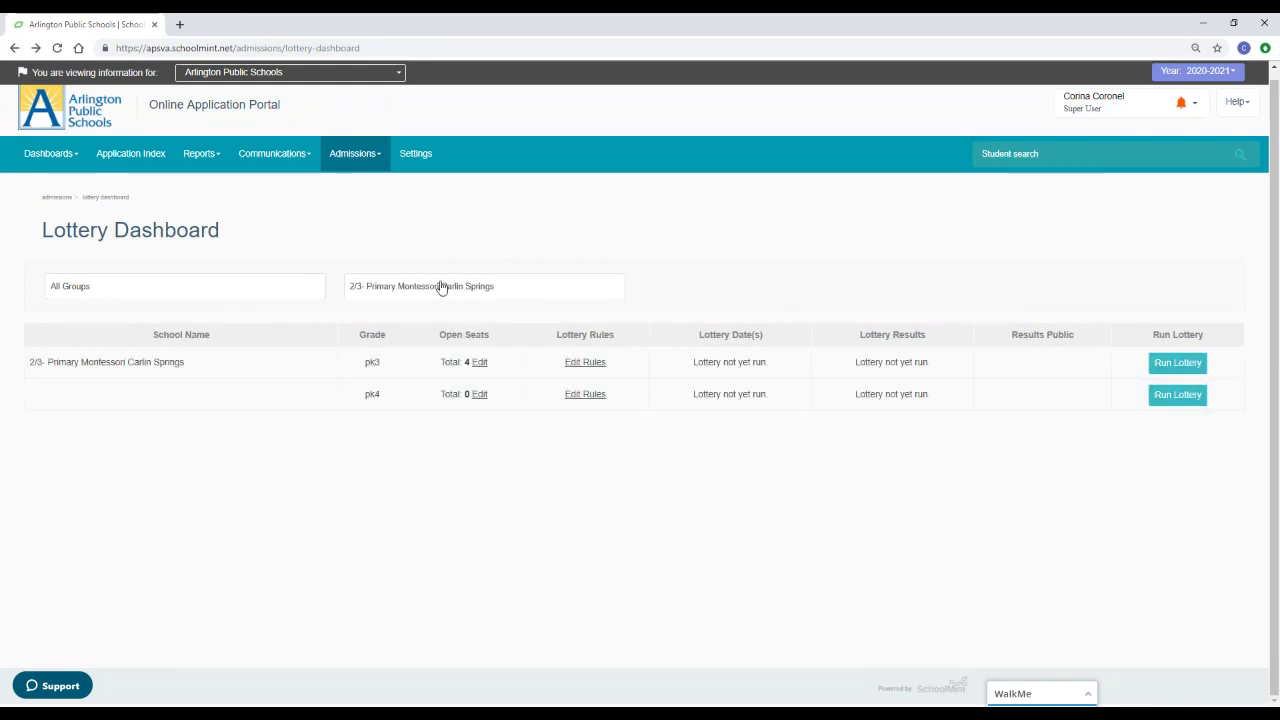
{"action": "left_click", "coordinate": [1190, 367]}
{"action": "left_click", "coordinate": [789, 274]}
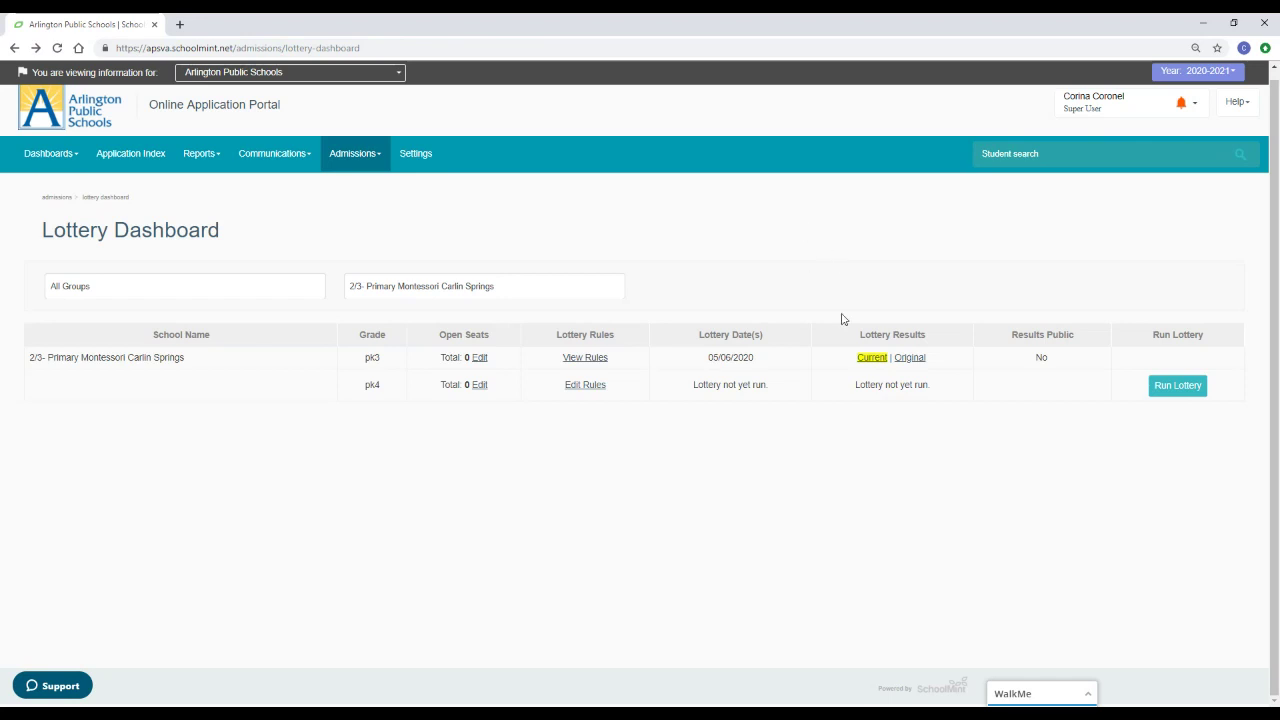
Step: Review both pages of current pk3 lottery results for 2/3- Primary Montessori Carlin Springs, and return to the Lottery Dashboard
{"action": "left_click", "coordinate": [874, 357]}
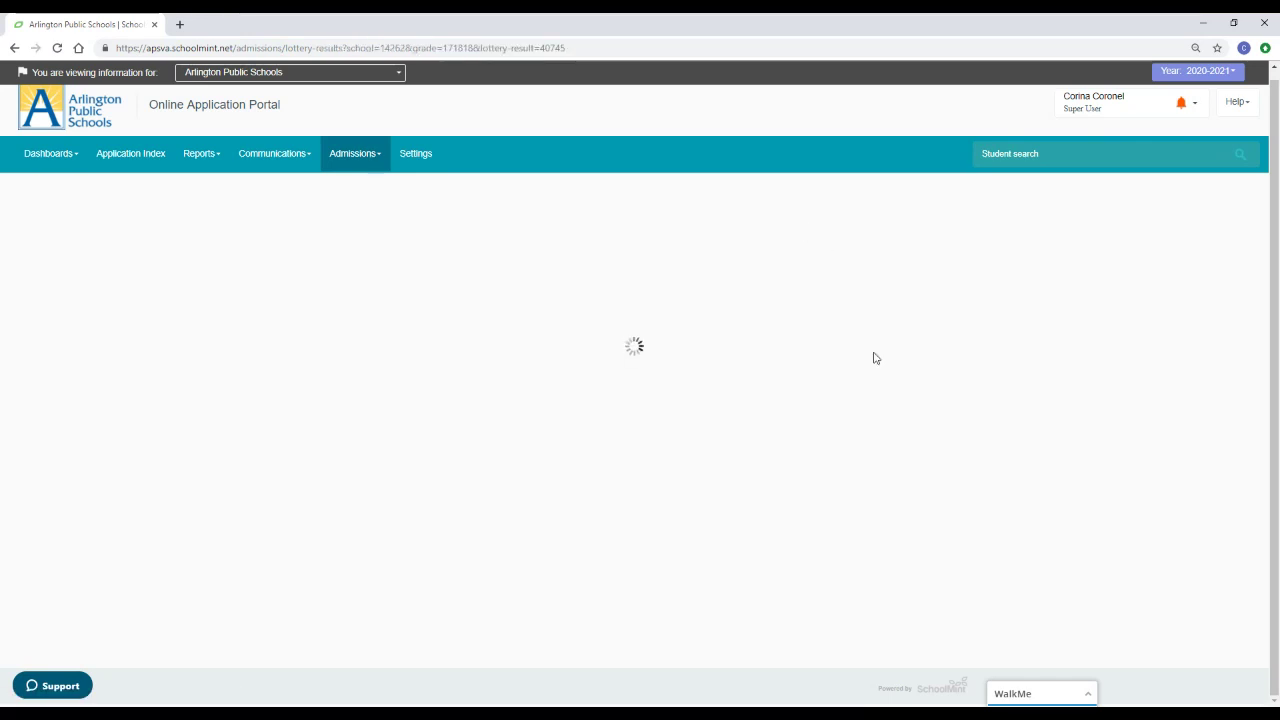
{"action": "scroll", "coordinate": [716, 420], "scroll_direction": "down", "scroll_amount": 2}
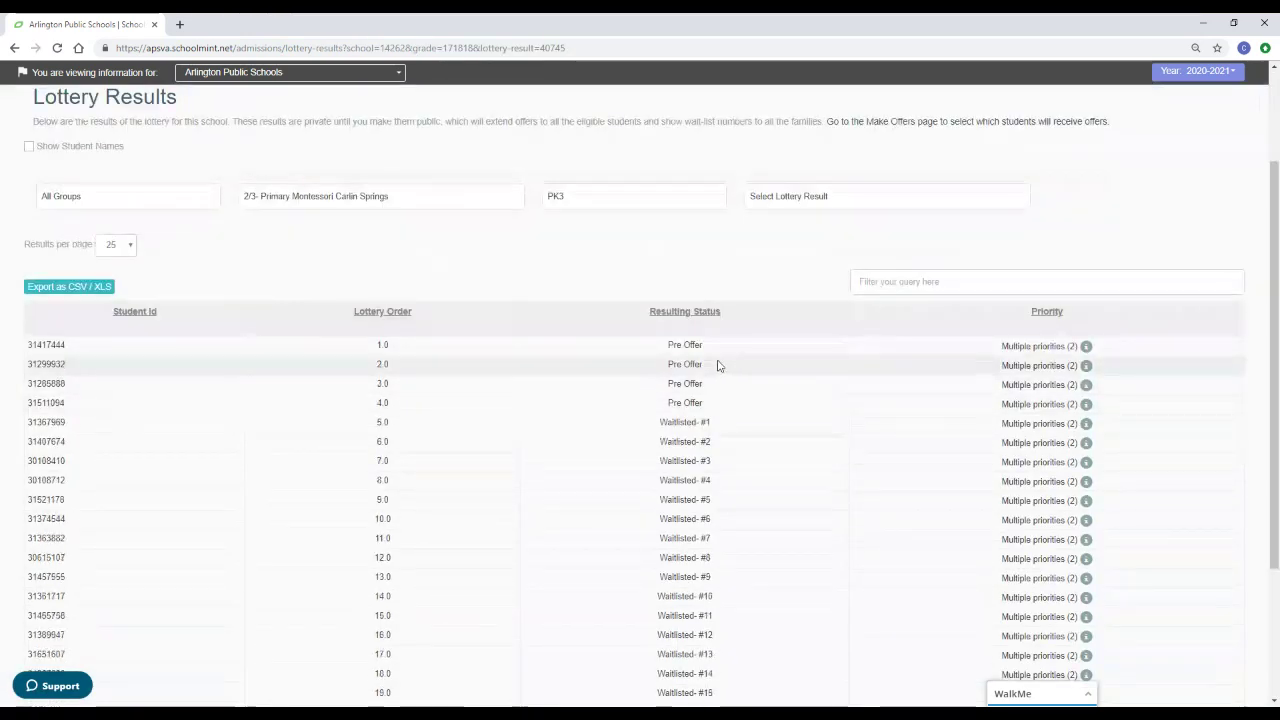
{"action": "scroll", "coordinate": [714, 371], "scroll_direction": "down", "scroll_amount": 2}
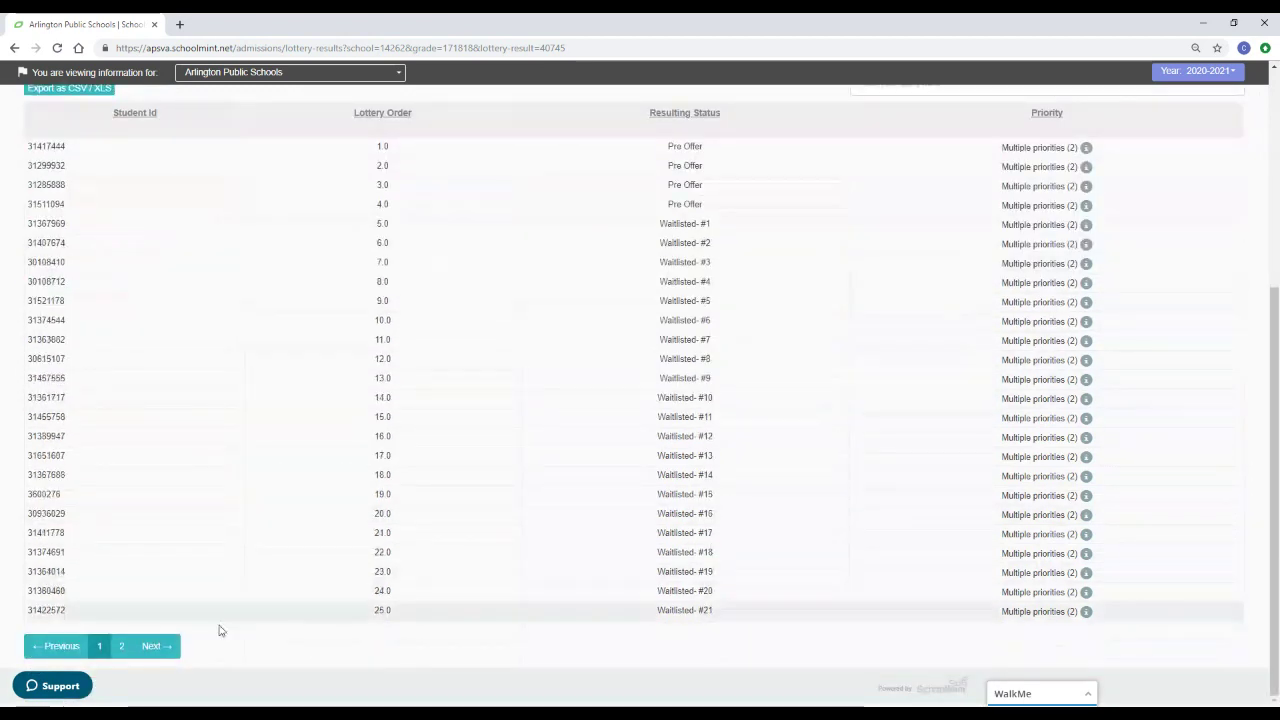
{"action": "left_click", "coordinate": [119, 646]}
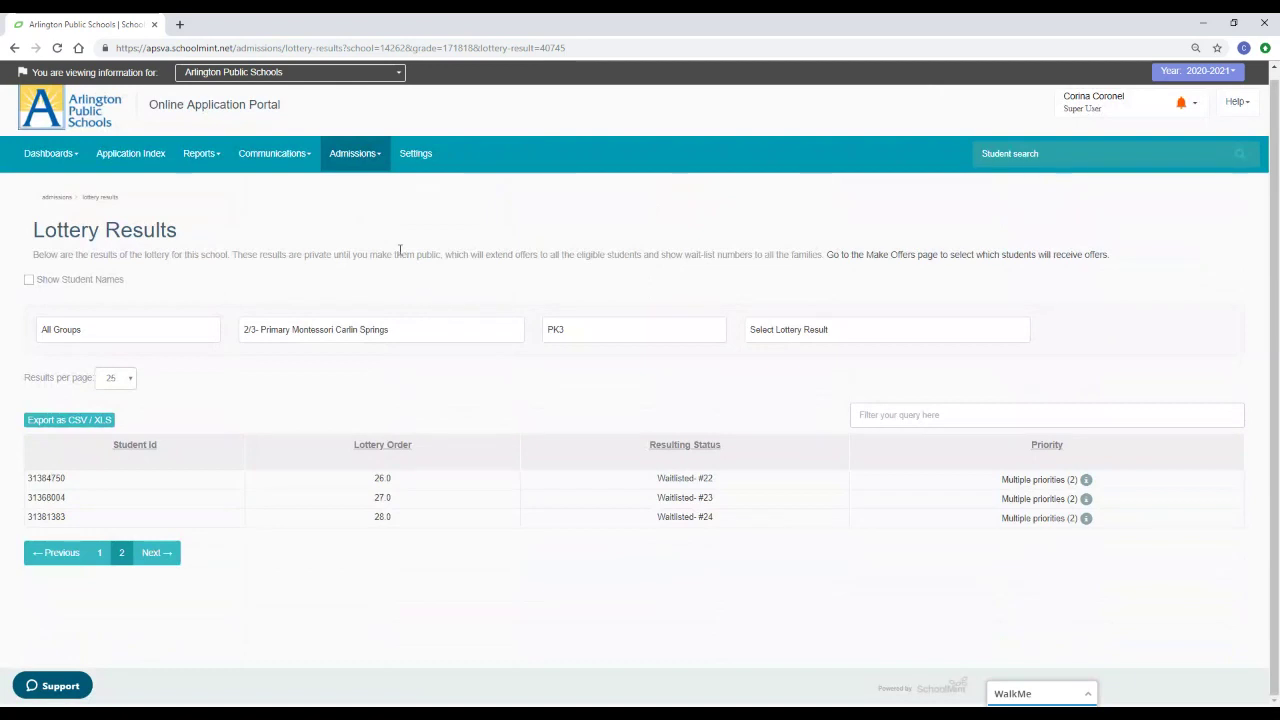
{"action": "left_click", "coordinate": [15, 48]}
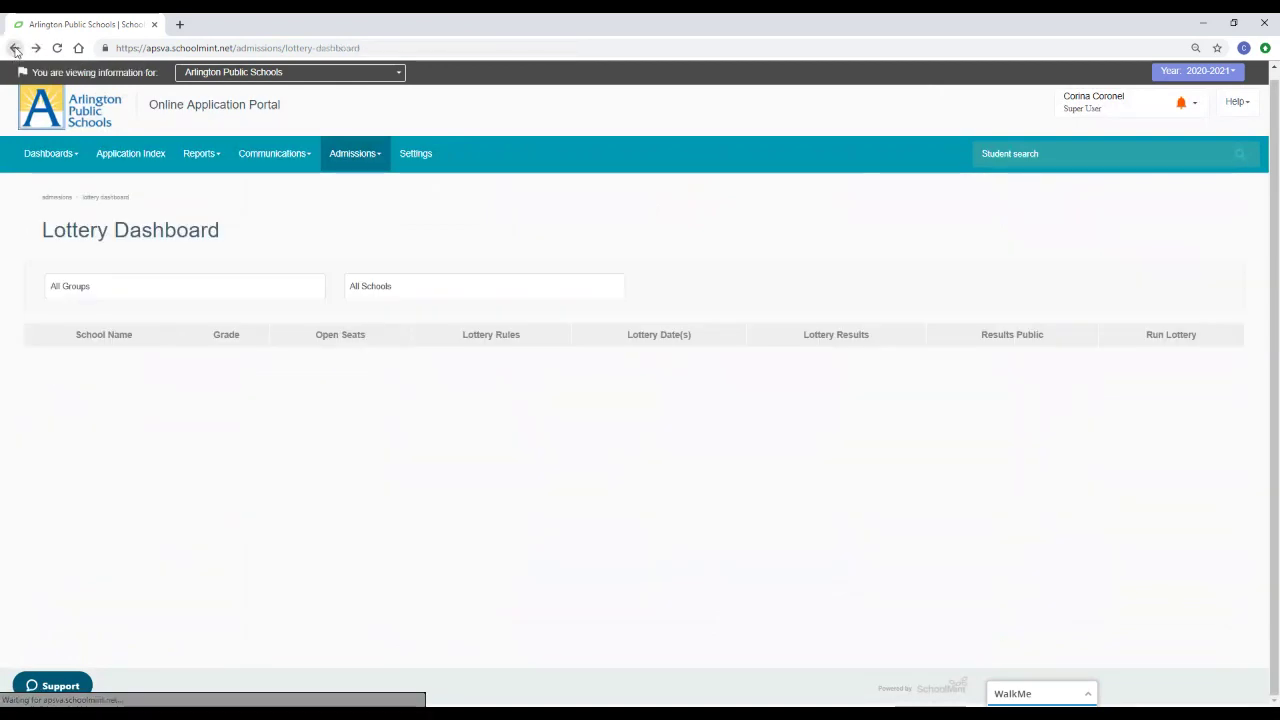
Step: Select 2/3- Primary Montessori Carlin Springs again and run its pk4 lottery despite having no available seats
{"action": "left_click", "coordinate": [439, 296]}
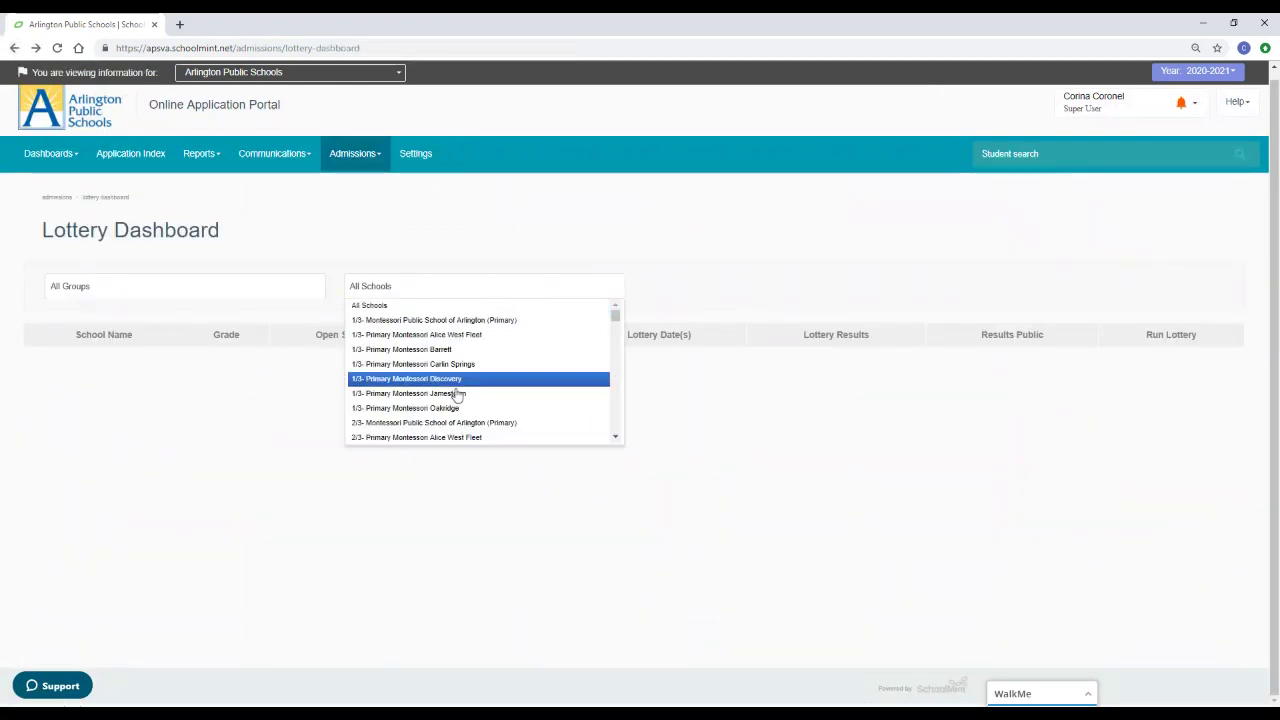
{"action": "scroll", "coordinate": [446, 368], "scroll_direction": "down", "scroll_amount": 2}
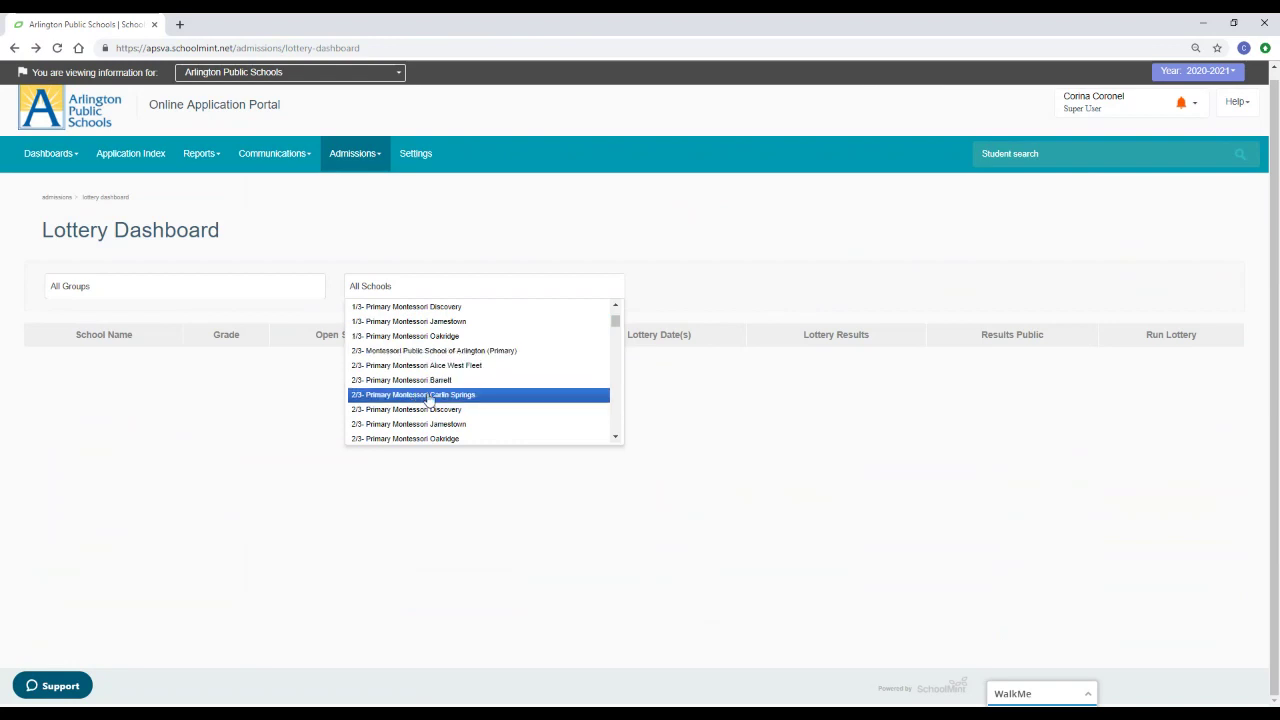
{"action": "left_click", "coordinate": [429, 394]}
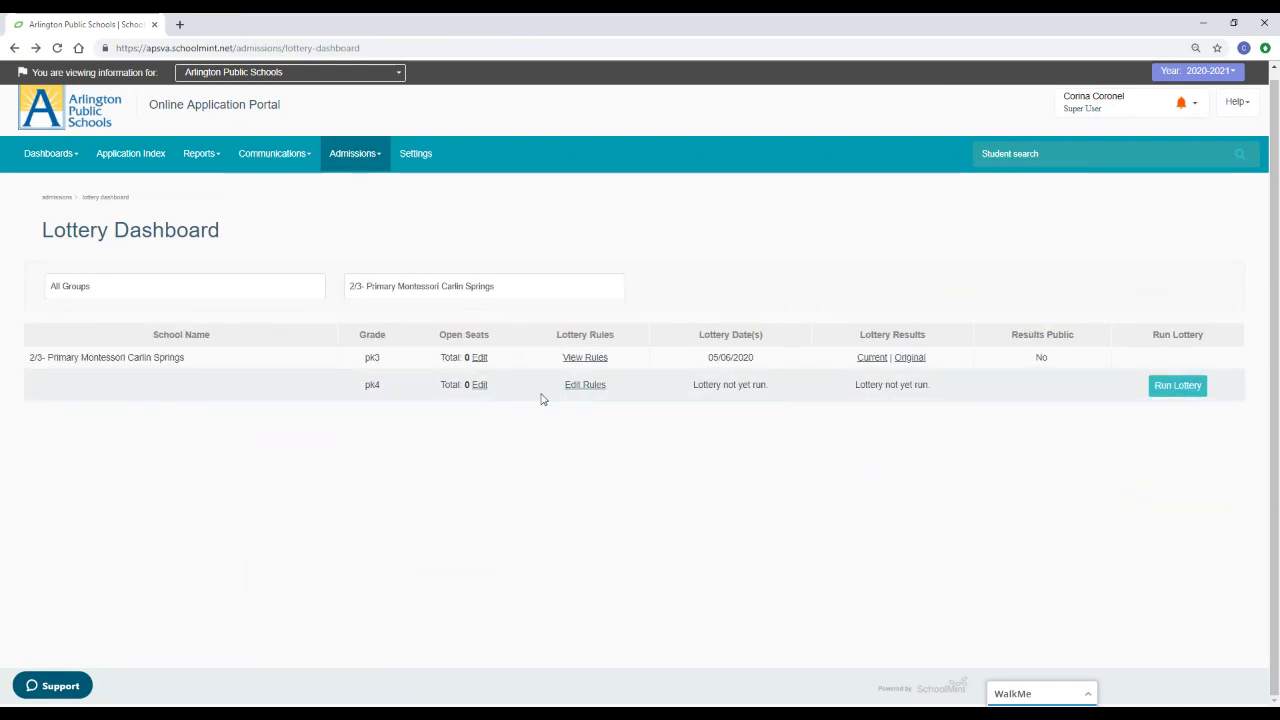
{"action": "left_click", "coordinate": [1178, 386]}
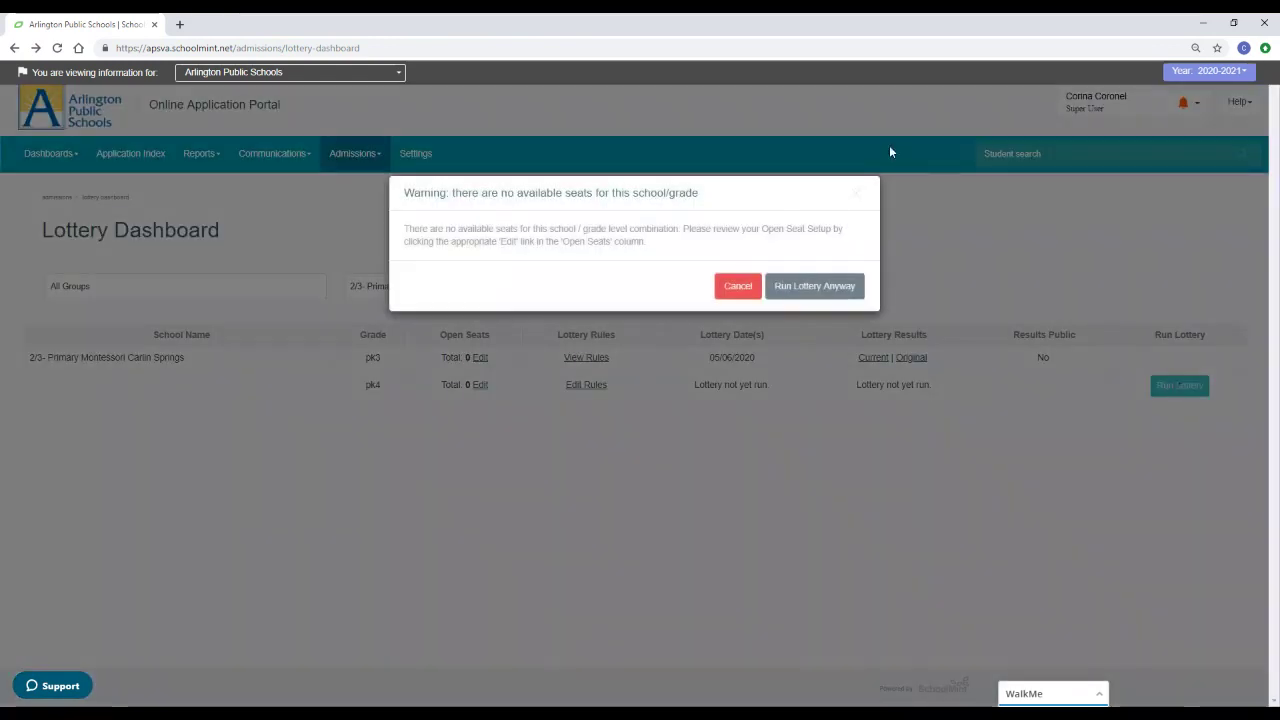
{"action": "left_click", "coordinate": [813, 287]}
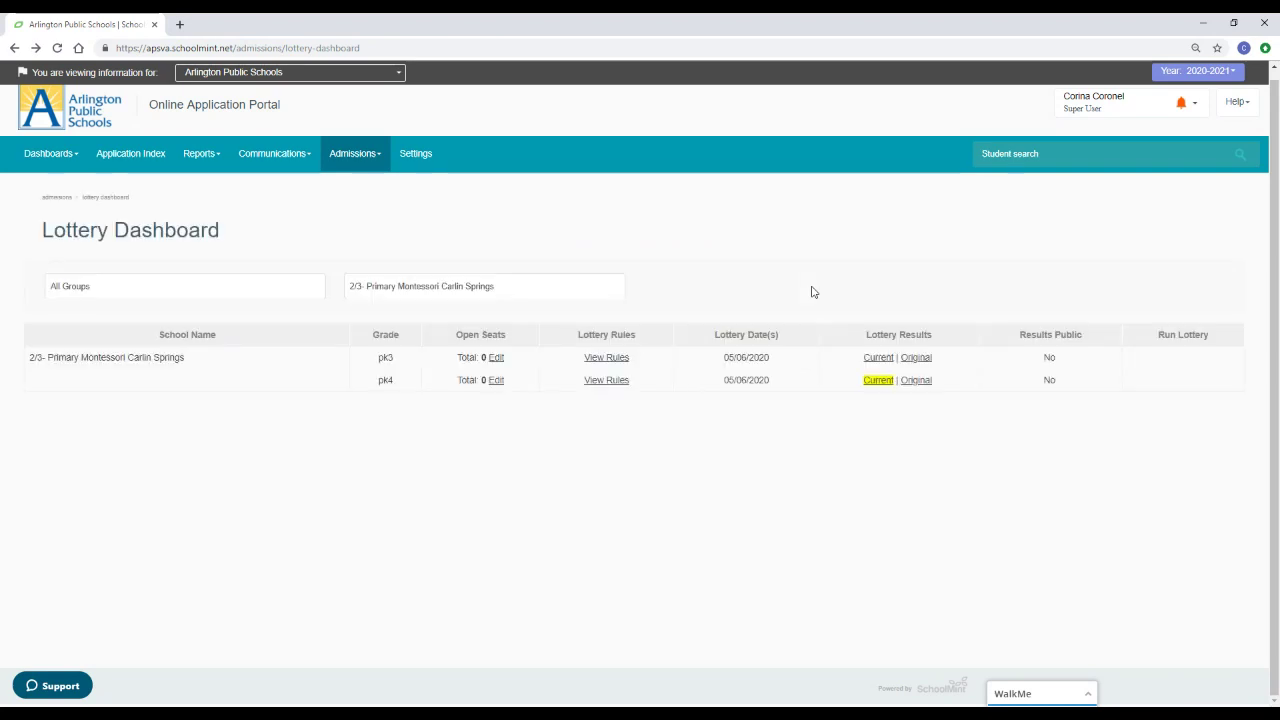
Step: Review both pages of current pk4 lottery results for 2/3- Primary Montessori Carlin Springs, and go back to the Lottery Dashboard
{"action": "left_click", "coordinate": [878, 380]}
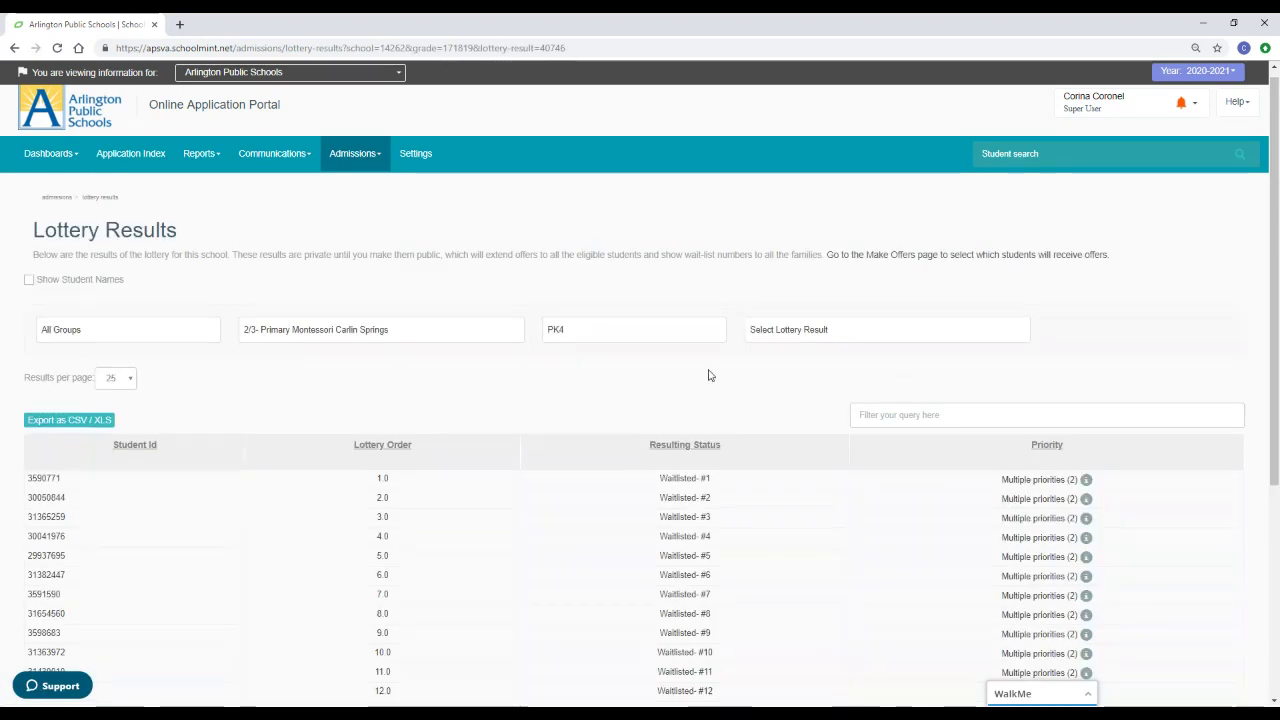
{"action": "scroll", "coordinate": [672, 336], "scroll_direction": "down", "scroll_amount": 1}
{"action": "scroll", "coordinate": [672, 336], "scroll_direction": "down", "scroll_amount": 2}
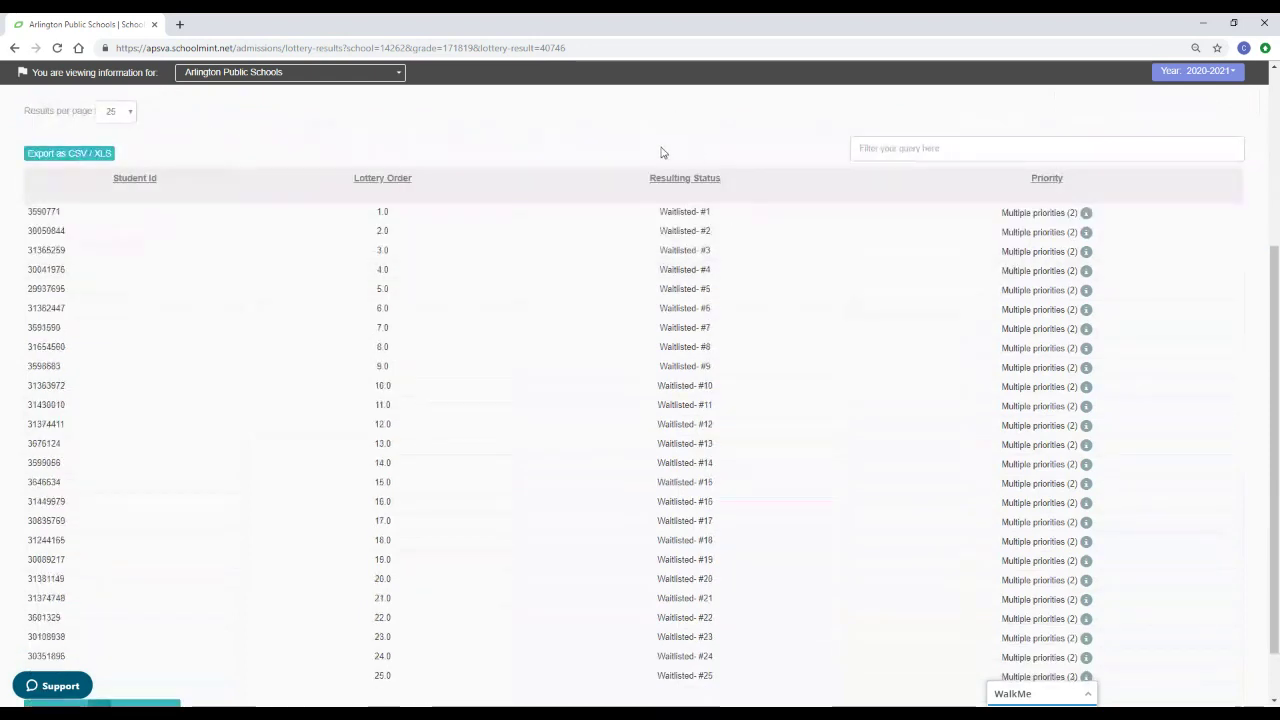
{"action": "scroll", "coordinate": [670, 175], "scroll_direction": "down", "scroll_amount": 1}
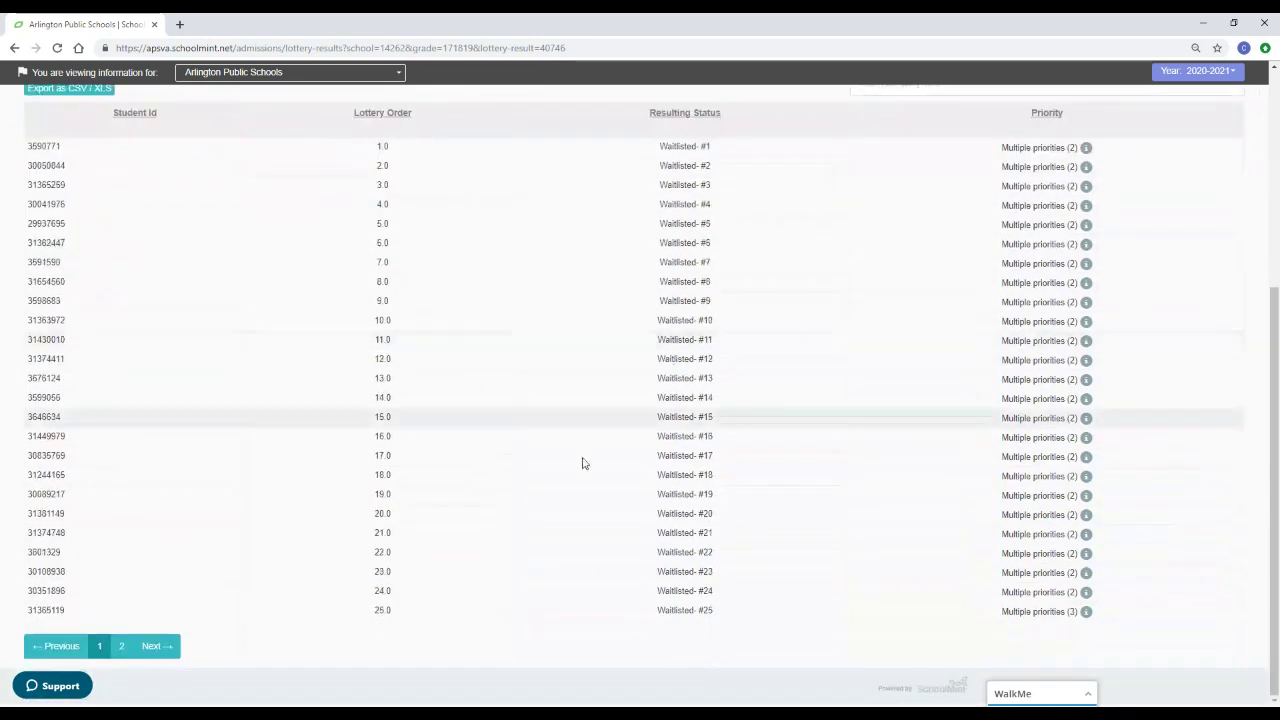
{"action": "left_click", "coordinate": [121, 648]}
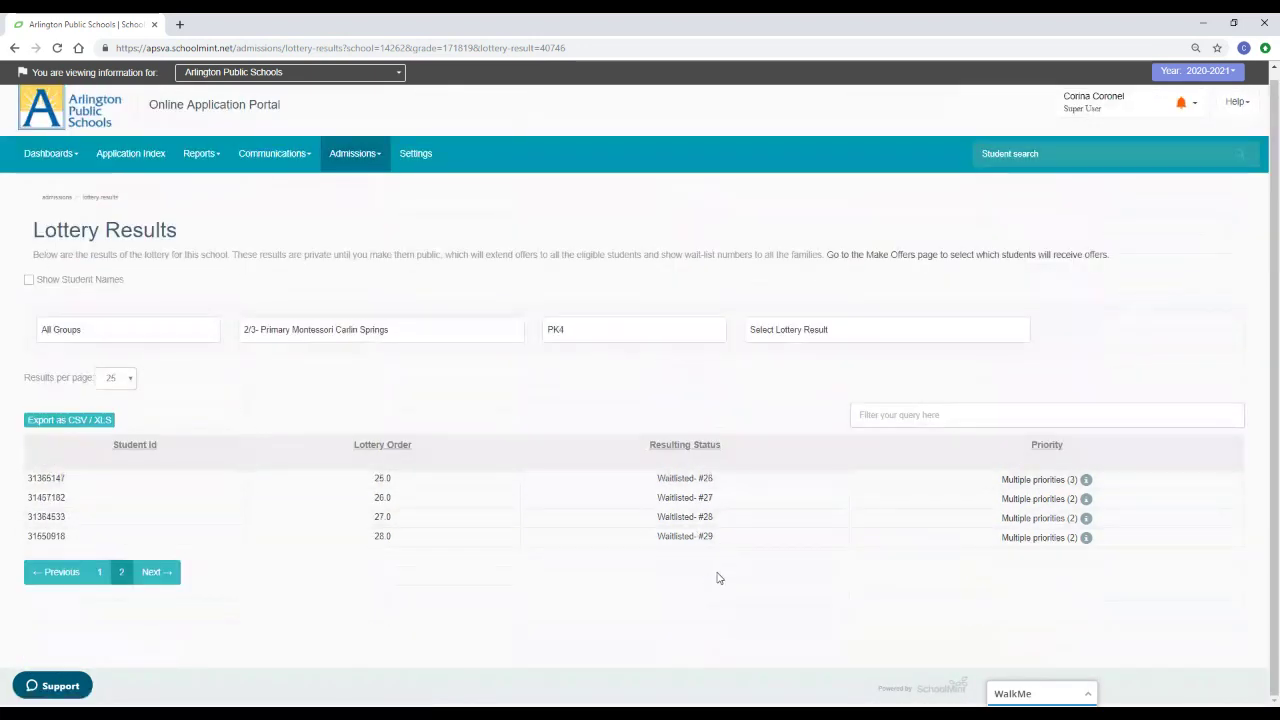
{"action": "scroll", "coordinate": [360, 372], "scroll_direction": "up", "scroll_amount": 1}
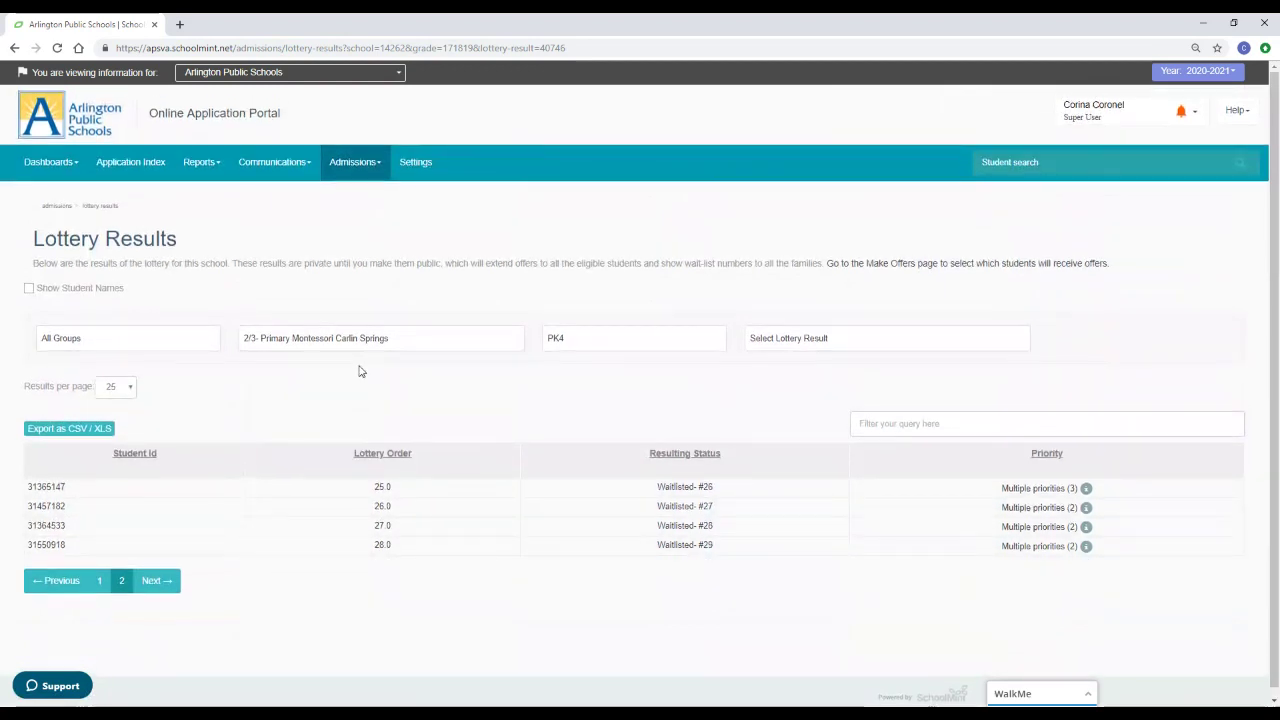
{"action": "left_click", "coordinate": [15, 48]}
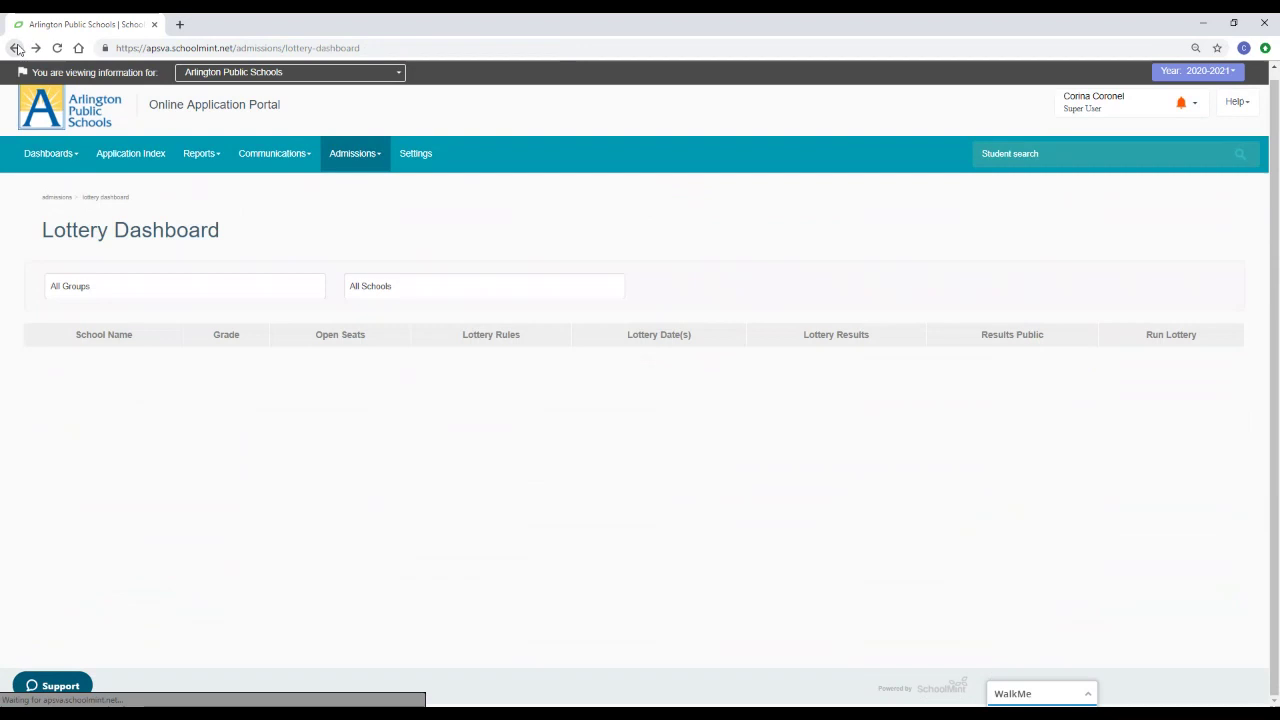
Step: Select Primary Montessori Carlin Springs in the school filter and run its kindergarten lottery
{"action": "left_click", "coordinate": [429, 286]}
{"action": "scroll", "coordinate": [440, 345], "scroll_direction": "down", "scroll_amount": 10}
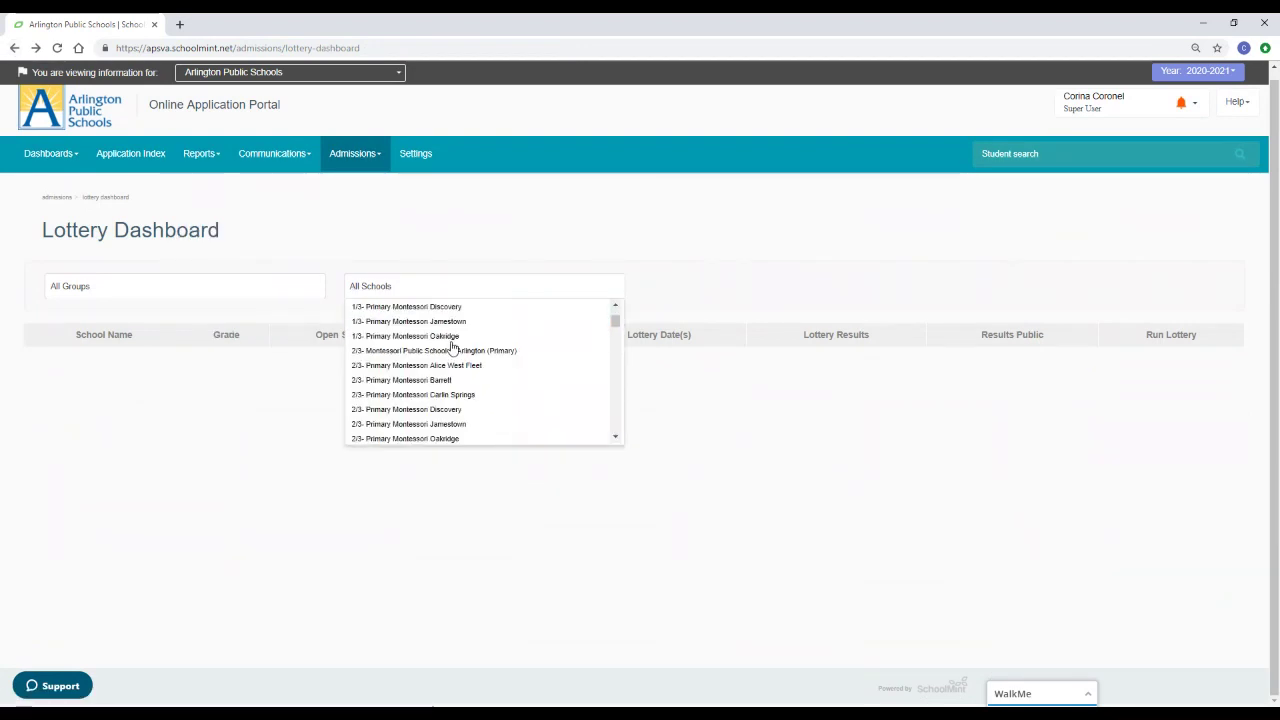
{"action": "scroll", "coordinate": [450, 350], "scroll_direction": "down", "scroll_amount": 5}
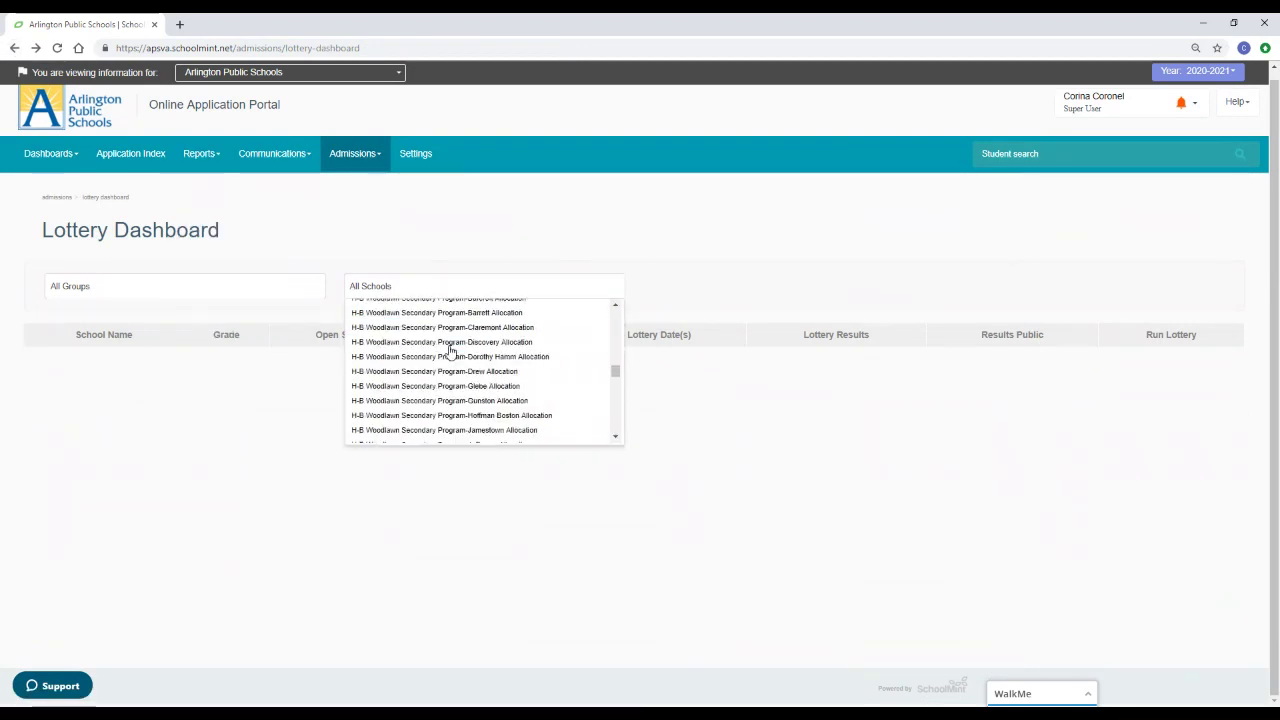
{"action": "scroll", "coordinate": [445, 352], "scroll_direction": "down", "scroll_amount": 2}
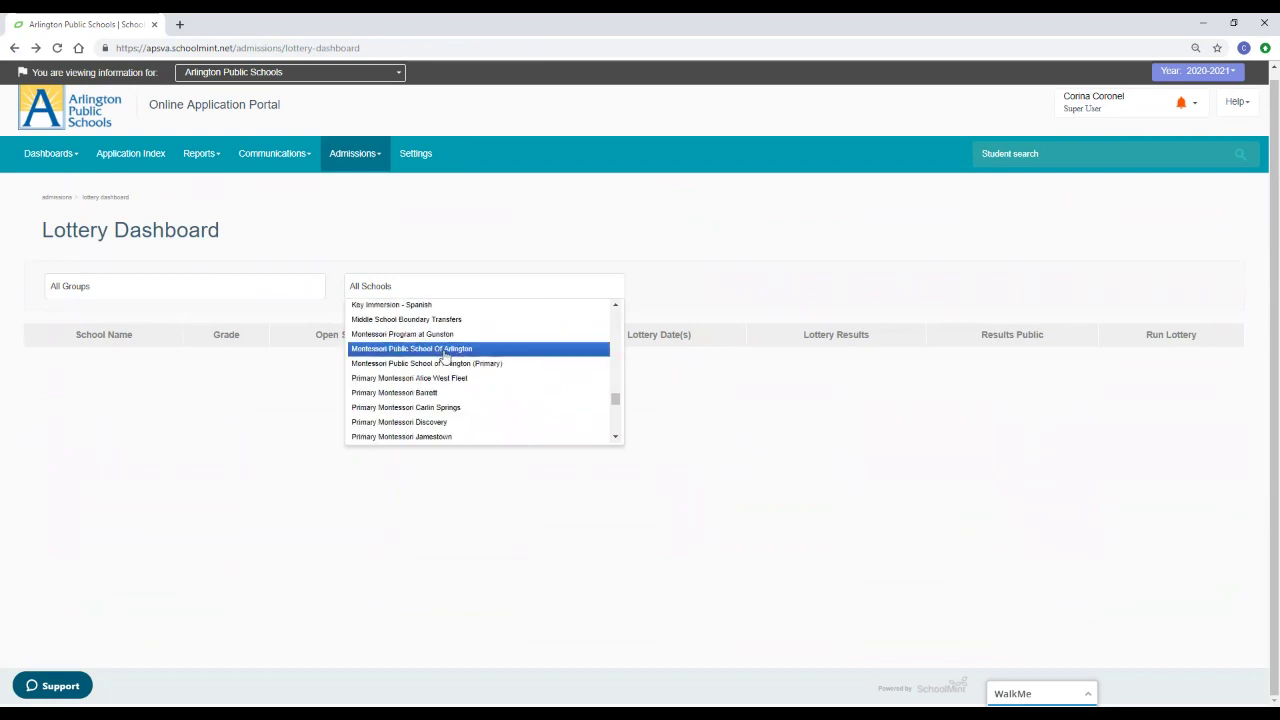
{"action": "left_click", "coordinate": [428, 409]}
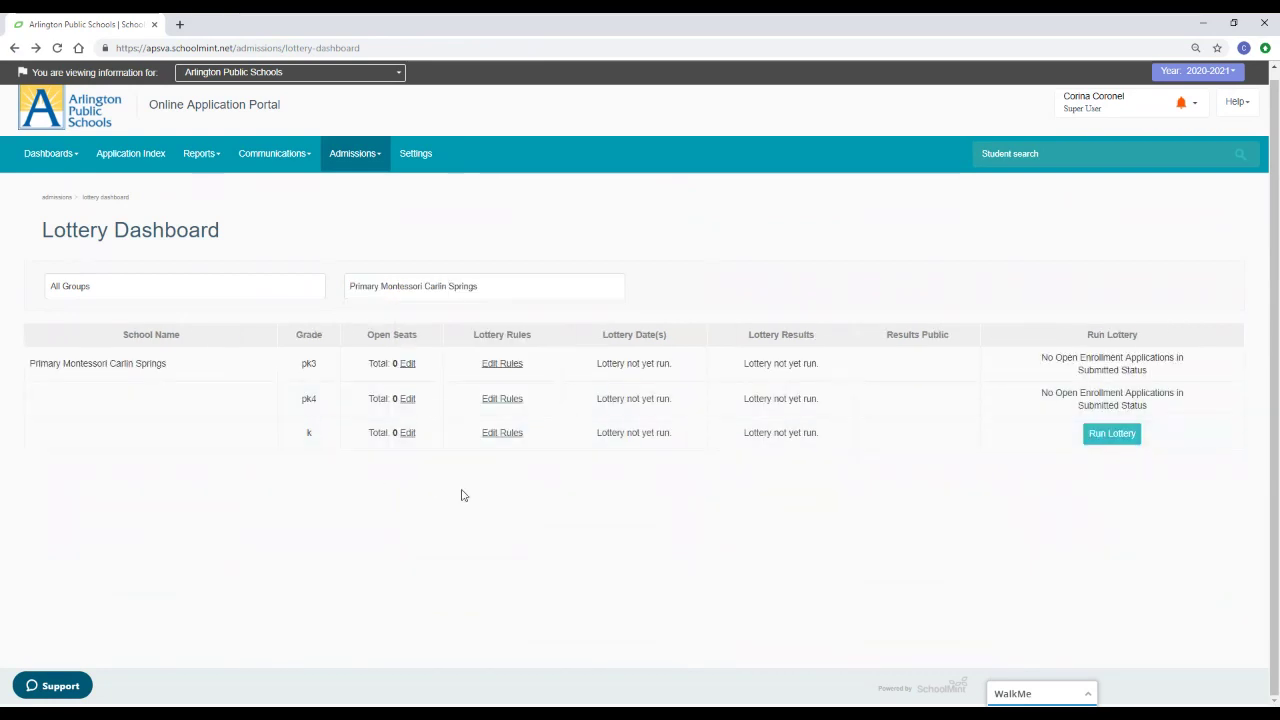
{"action": "left_click", "coordinate": [1113, 433]}
{"action": "left_click", "coordinate": [808, 292]}
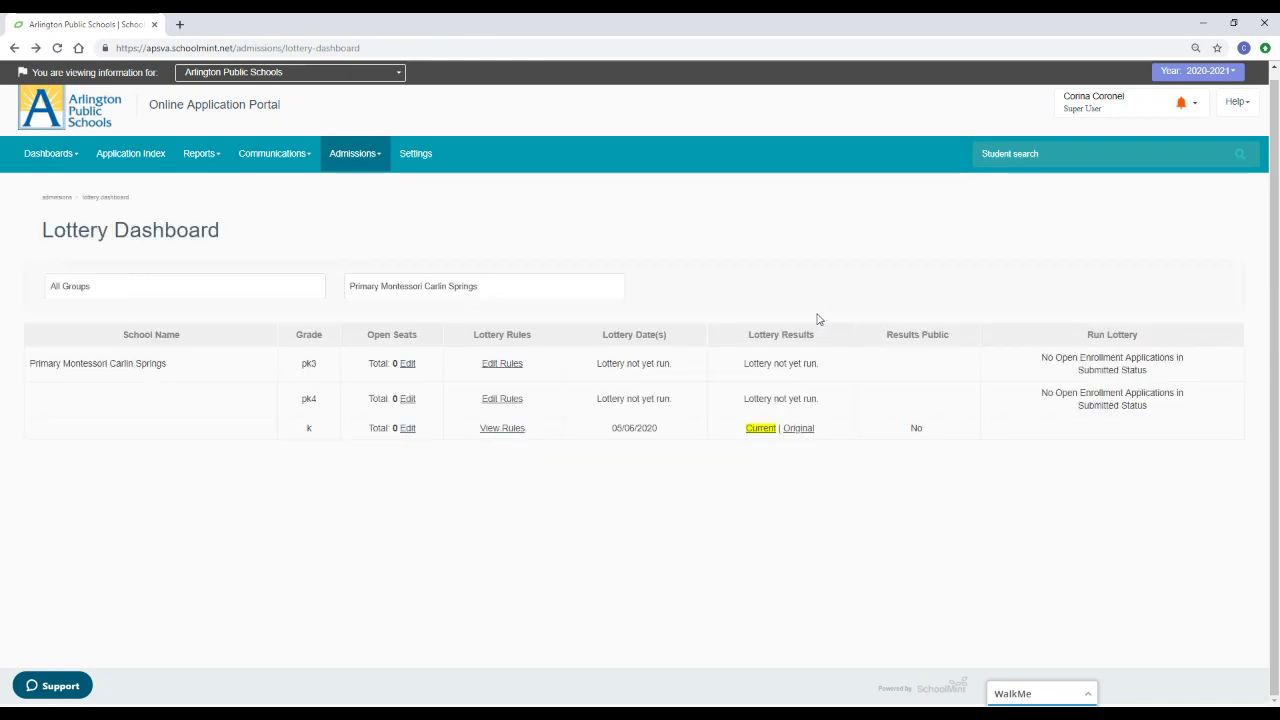
Step: Review the current kindergarten lottery results for Primary Montessori Carlin Springs, and return to the Lottery Dashboard
{"action": "left_click", "coordinate": [760, 428]}
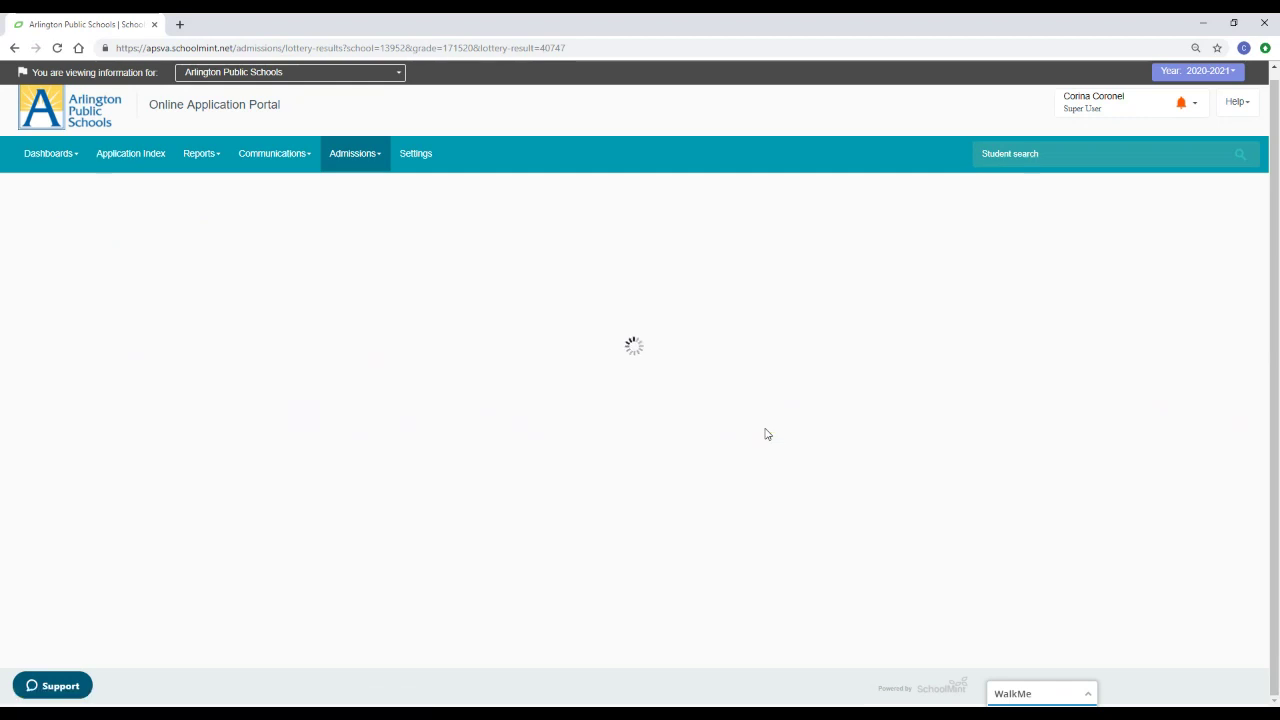
{"action": "scroll", "coordinate": [708, 438], "scroll_direction": "down", "scroll_amount": 1}
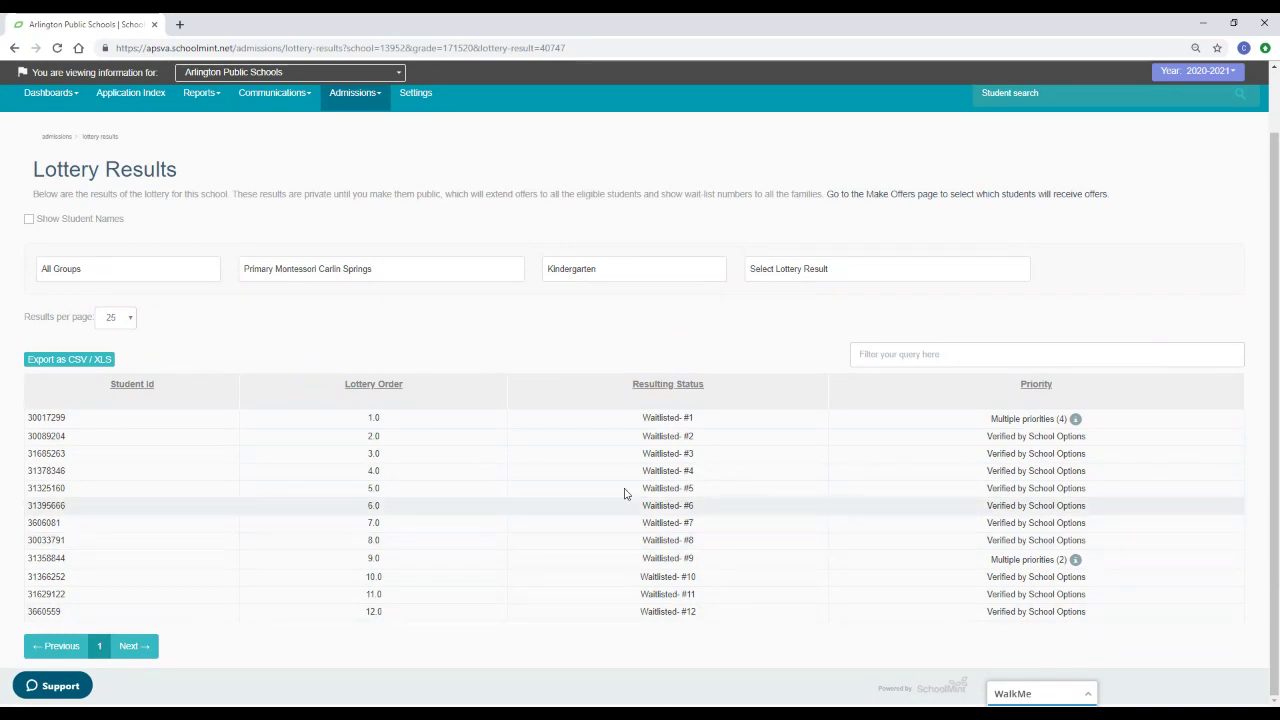
{"action": "left_click", "coordinate": [15, 49]}
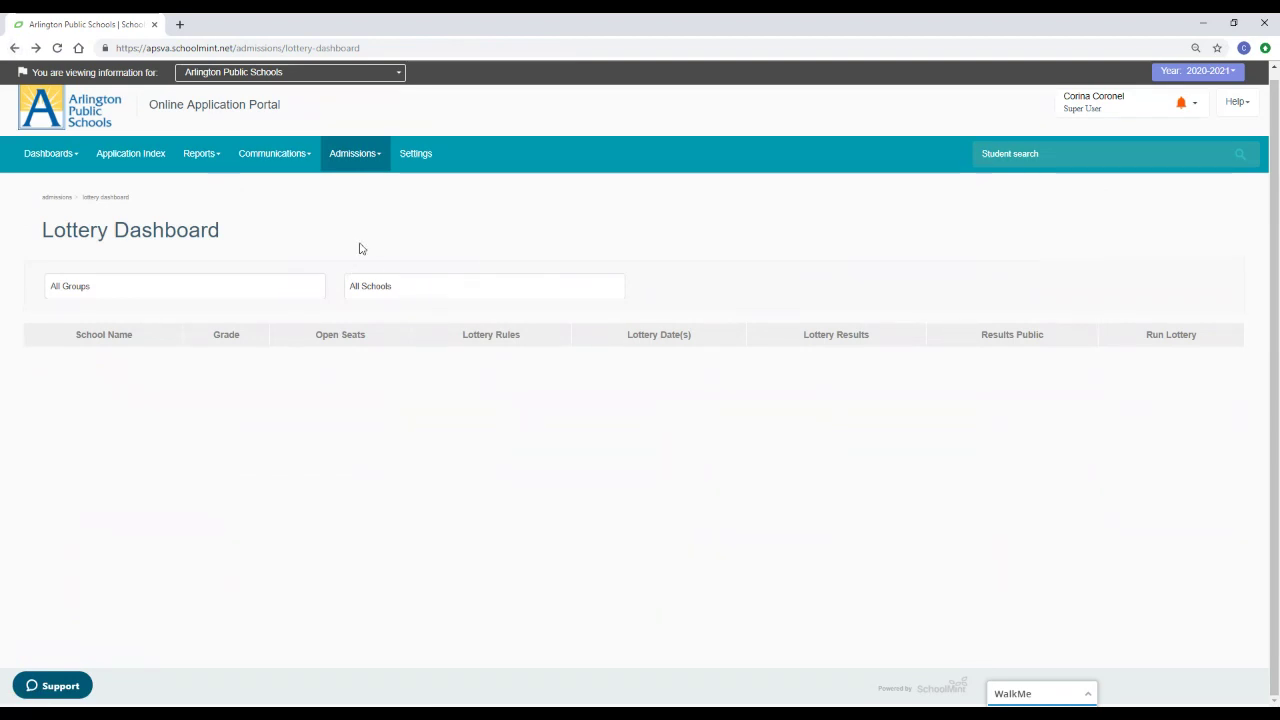
Step: Select 1/3- Primary Montessori Discovery in the school filter and run its pk3 lottery
{"action": "left_click", "coordinate": [398, 288]}
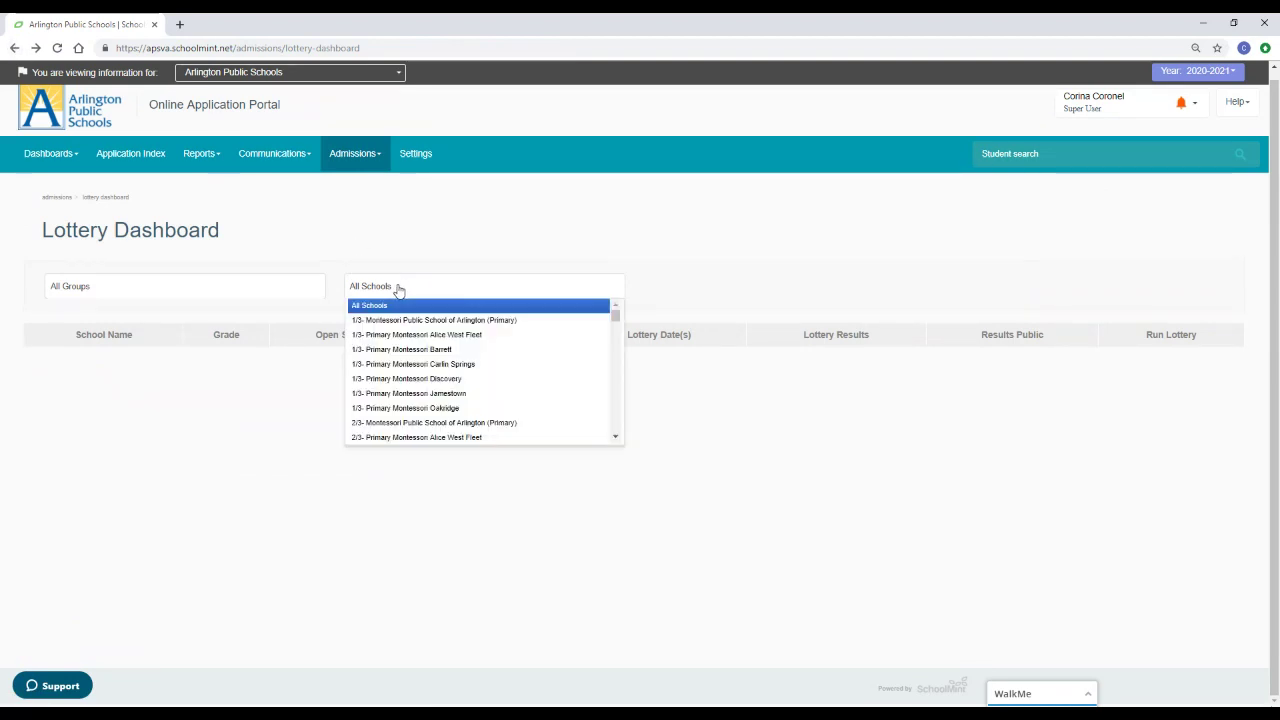
{"action": "left_click", "coordinate": [401, 379]}
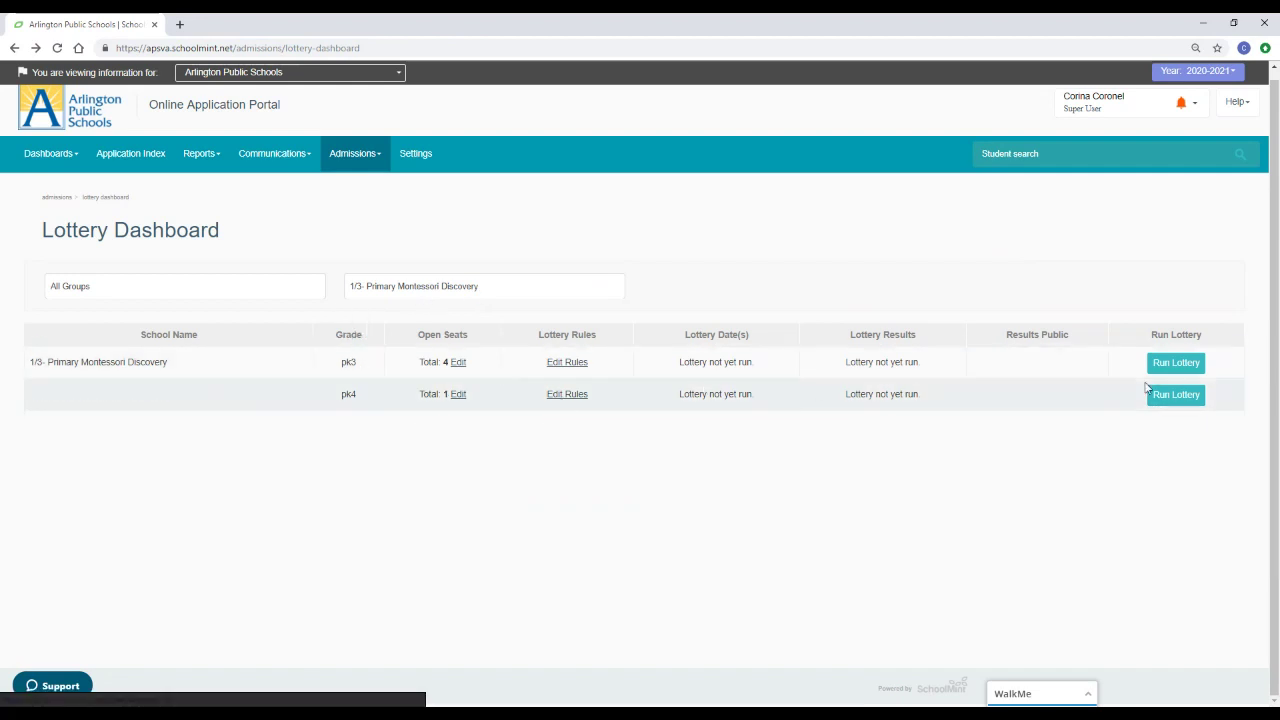
{"action": "left_click", "coordinate": [1188, 365]}
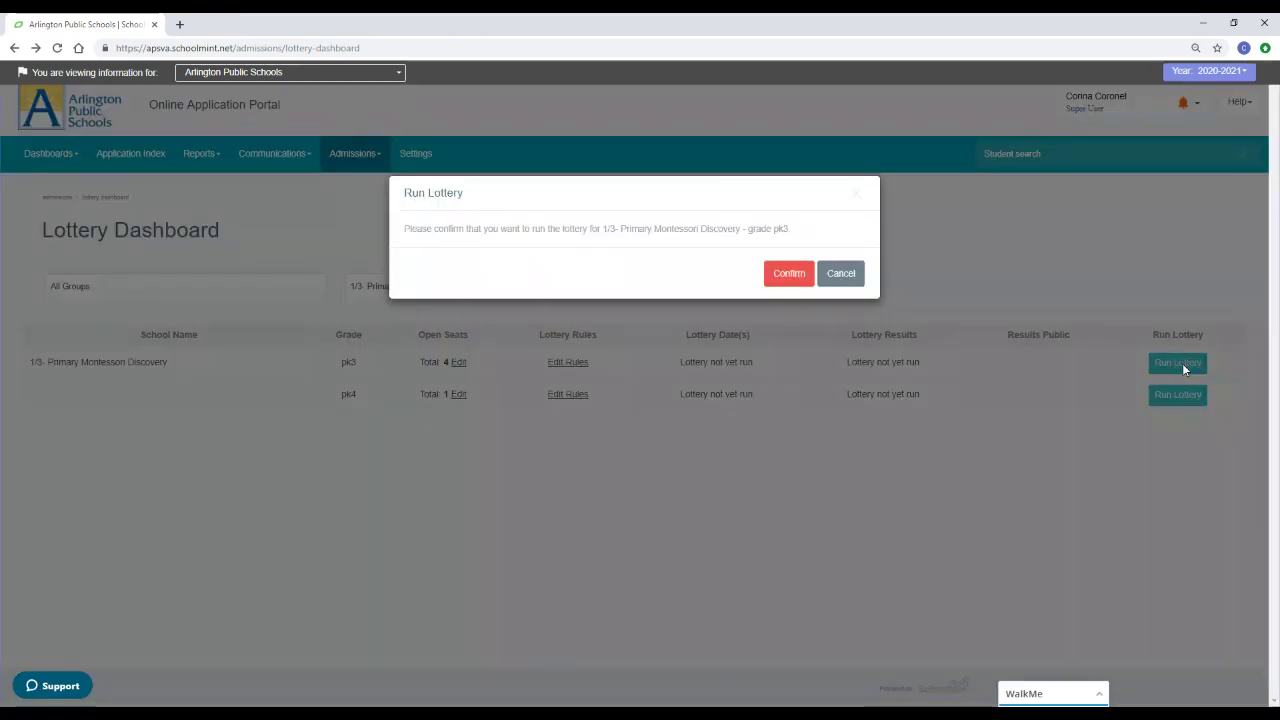
{"action": "left_click", "coordinate": [792, 276]}
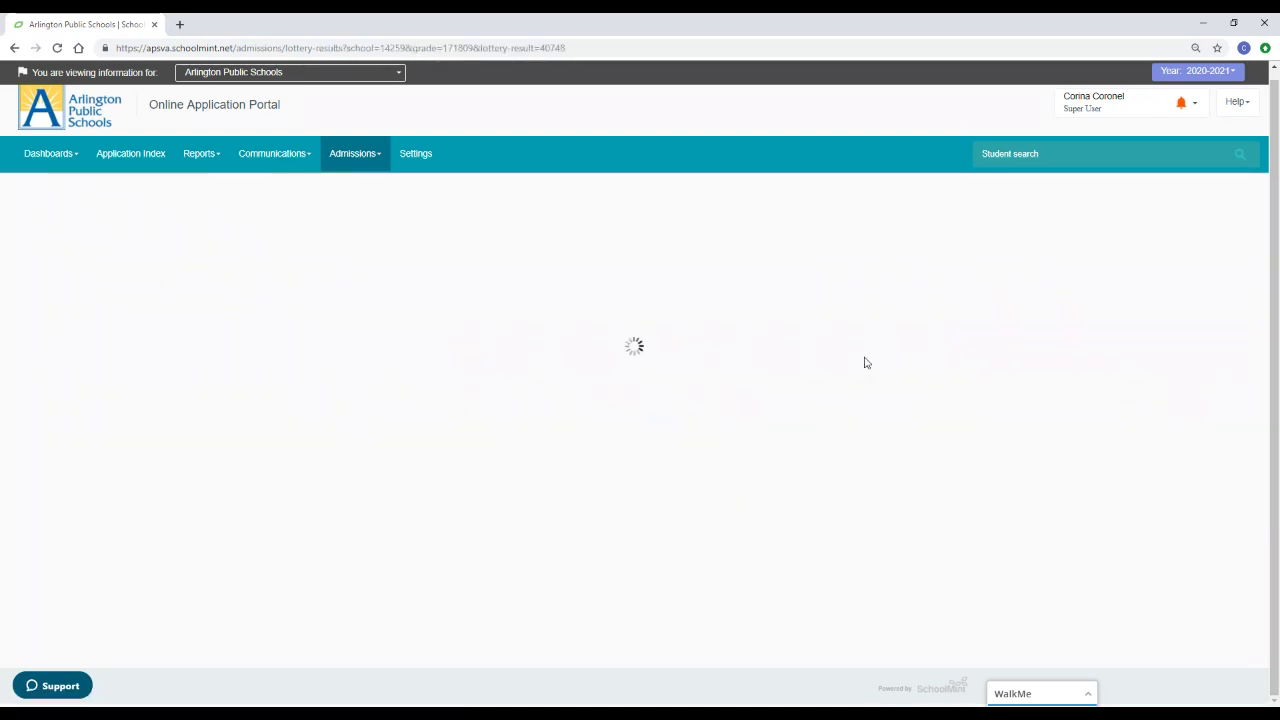
Step: Review both pages of current pk3 lottery results for 1/3- Primary Montessori Discovery, and go back to the Lottery Dashboard
{"action": "scroll", "coordinate": [698, 472], "scroll_direction": "down", "scroll_amount": 2}
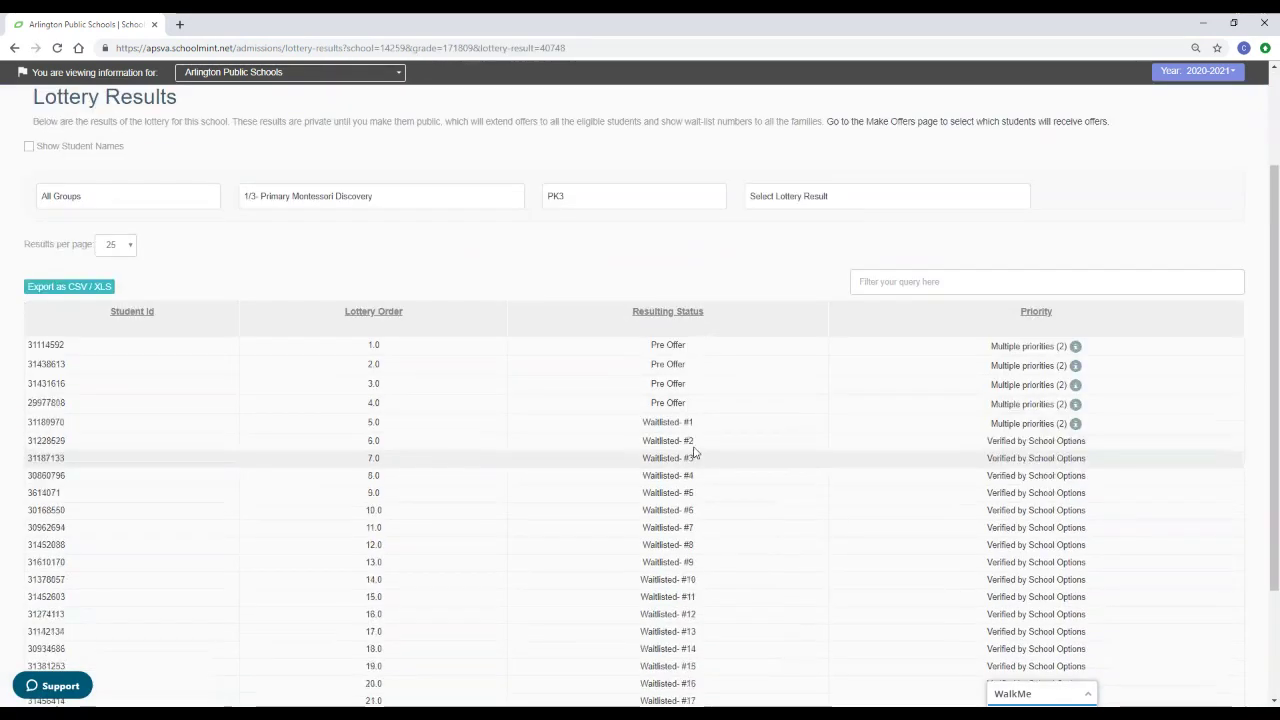
{"action": "scroll", "coordinate": [708, 395], "scroll_direction": "down", "scroll_amount": 2}
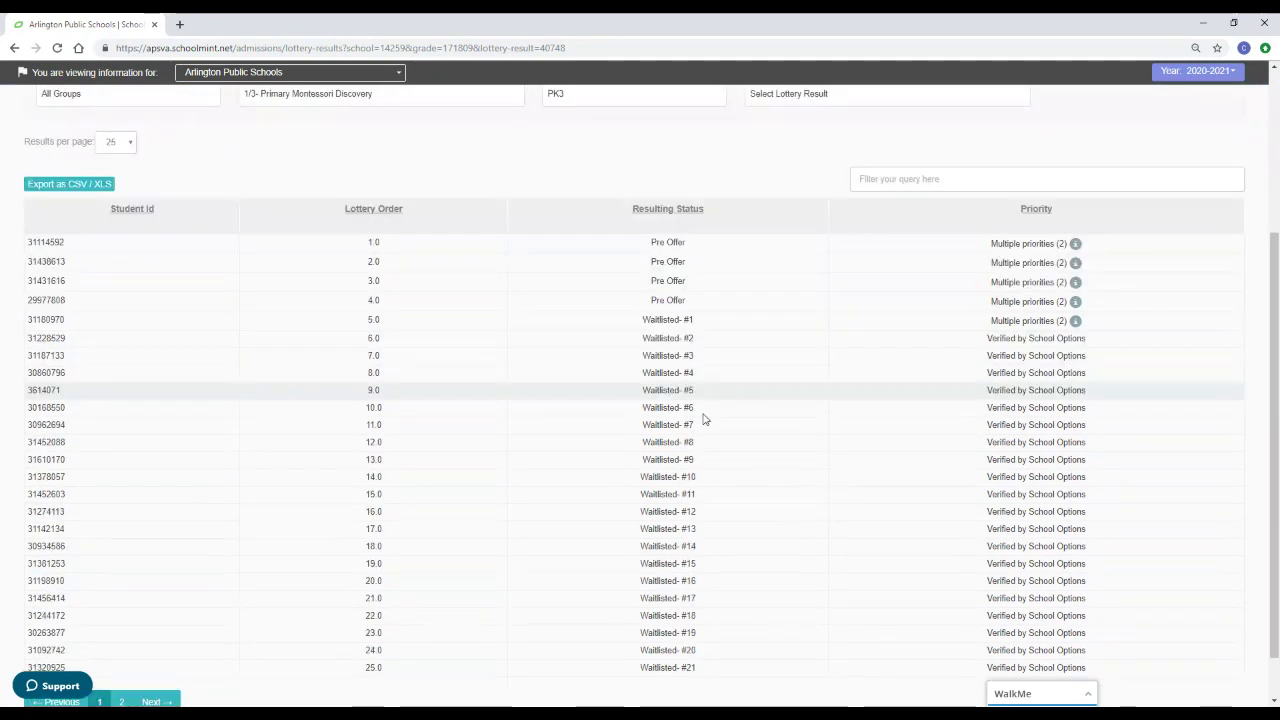
{"action": "left_click", "coordinate": [122, 647]}
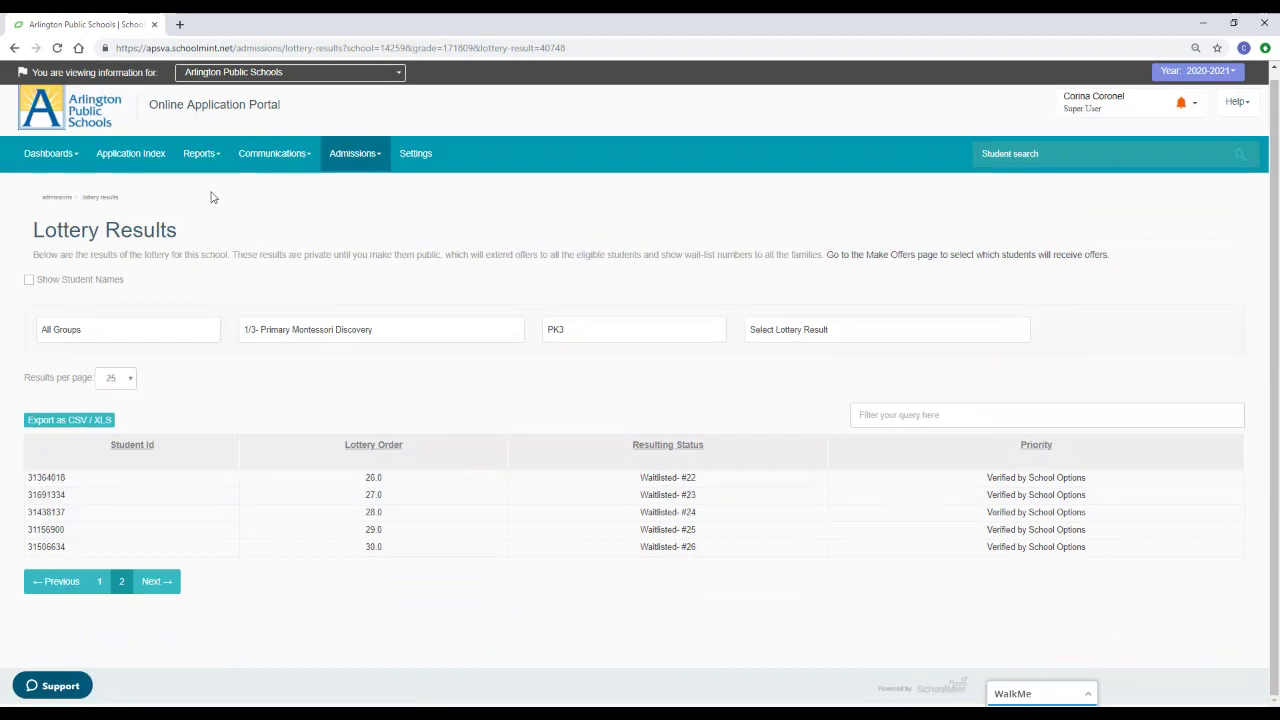
{"action": "left_click", "coordinate": [15, 49]}
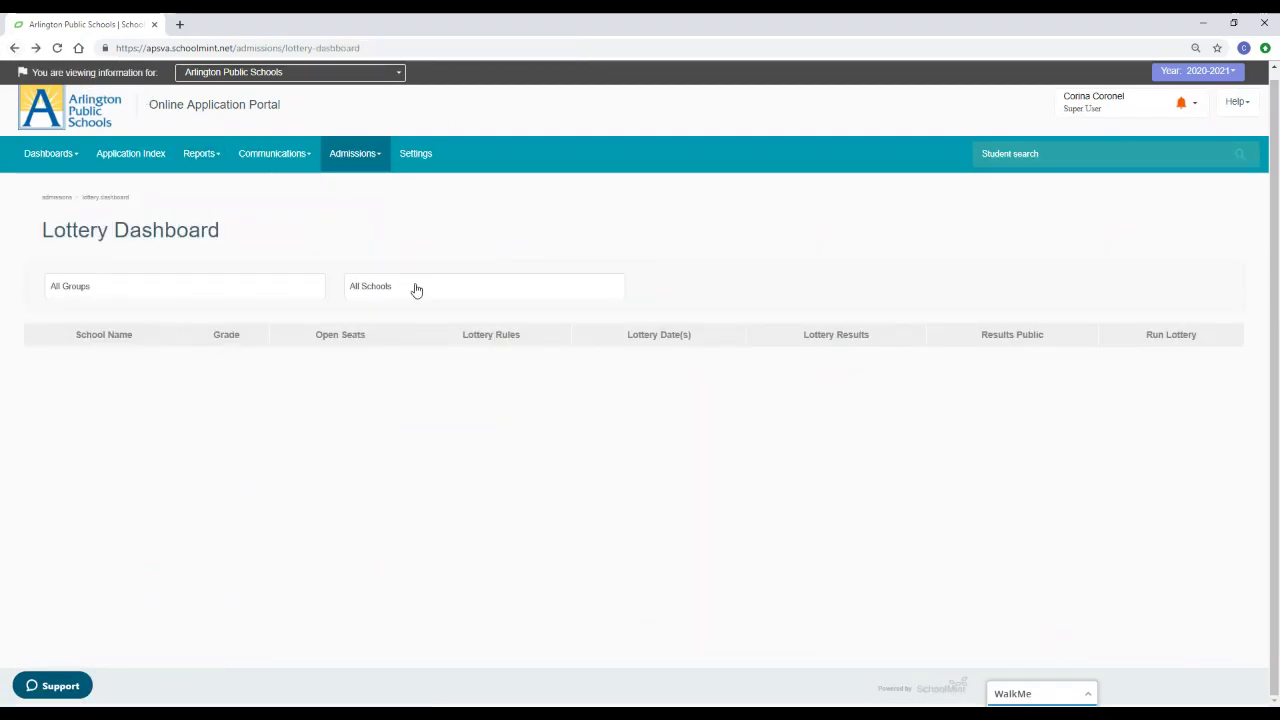
Step: Select 1/3- Primary Montessori Discovery again and run its pk4 lottery
{"action": "left_click", "coordinate": [416, 289]}
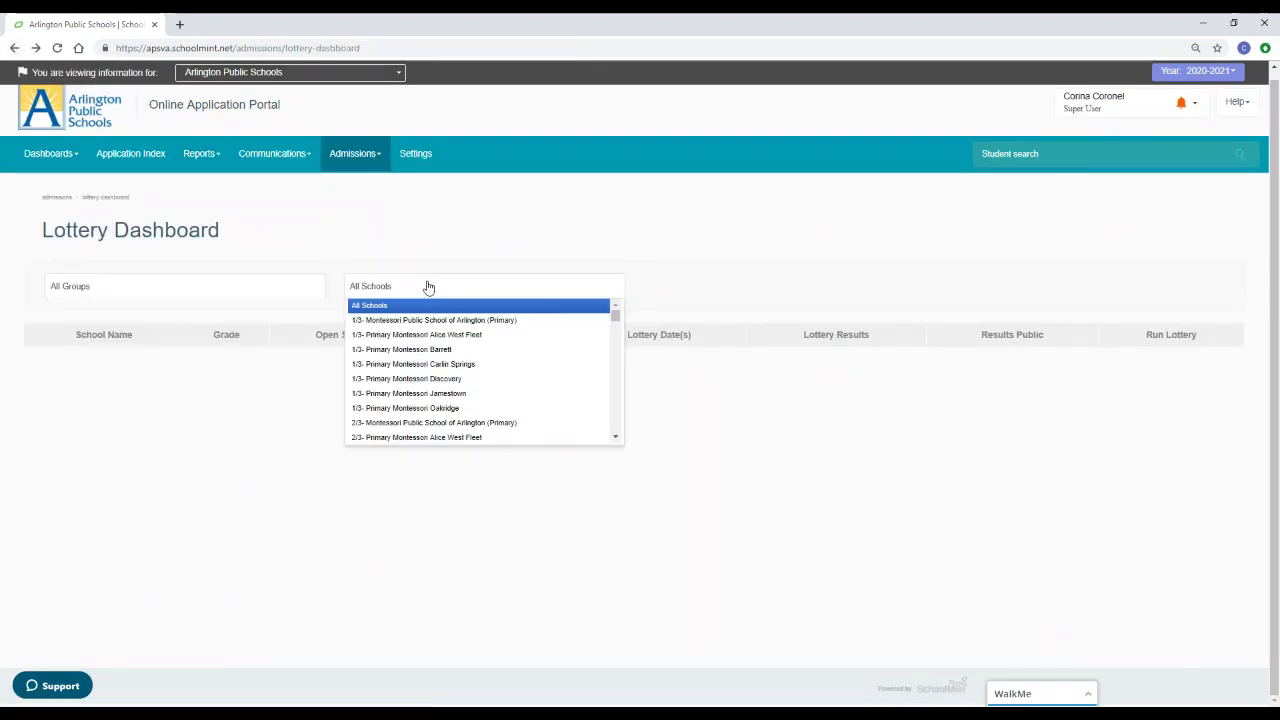
{"action": "left_click", "coordinate": [447, 381]}
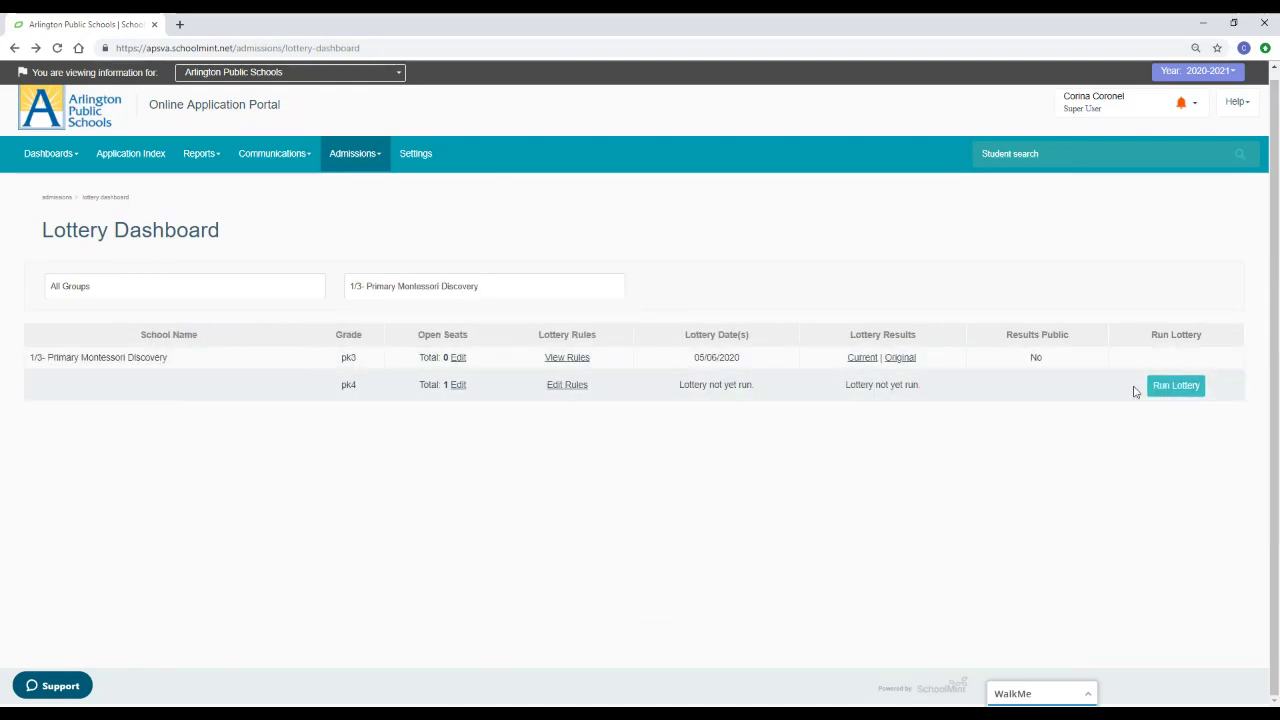
{"action": "left_click", "coordinate": [1185, 387]}
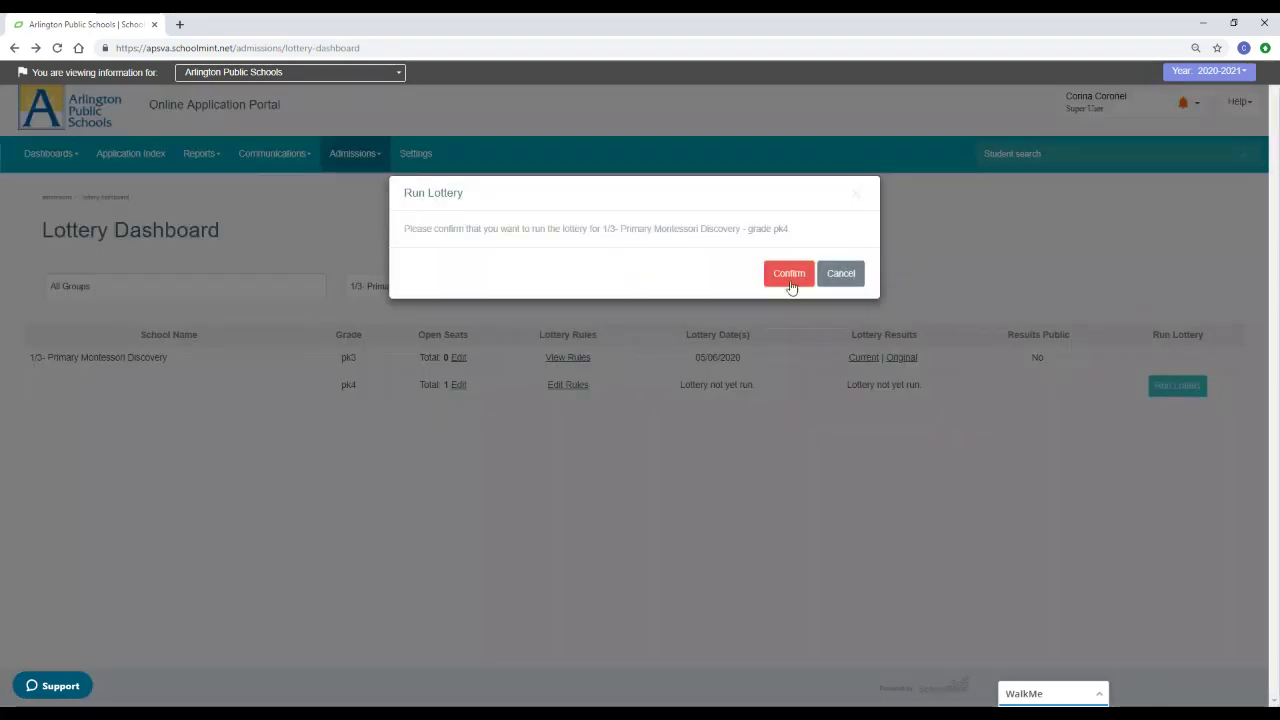
{"action": "left_click", "coordinate": [790, 285]}
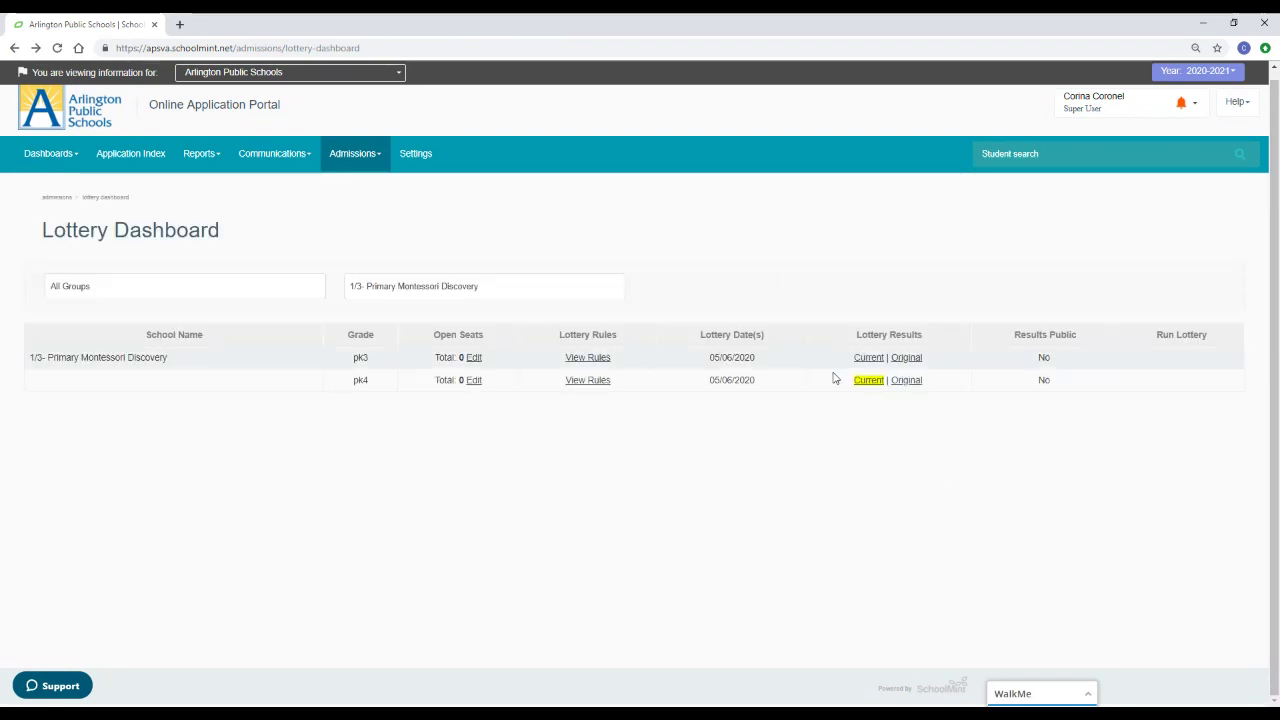
Step: Review both pages of current pk4 lottery results for 1/3- Primary Montessori Discovery, and return to the Lottery Dashboard
{"action": "left_click", "coordinate": [874, 381]}
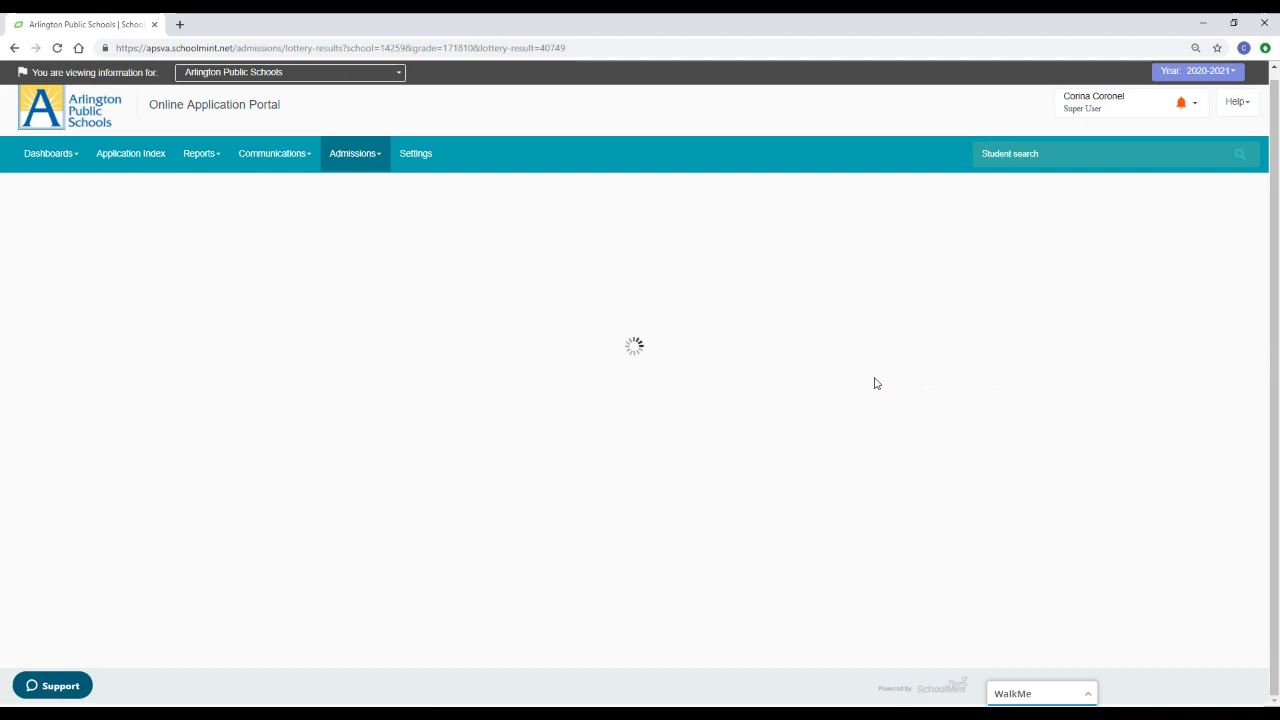
{"action": "scroll", "coordinate": [790, 345], "scroll_direction": "down", "scroll_amount": 2}
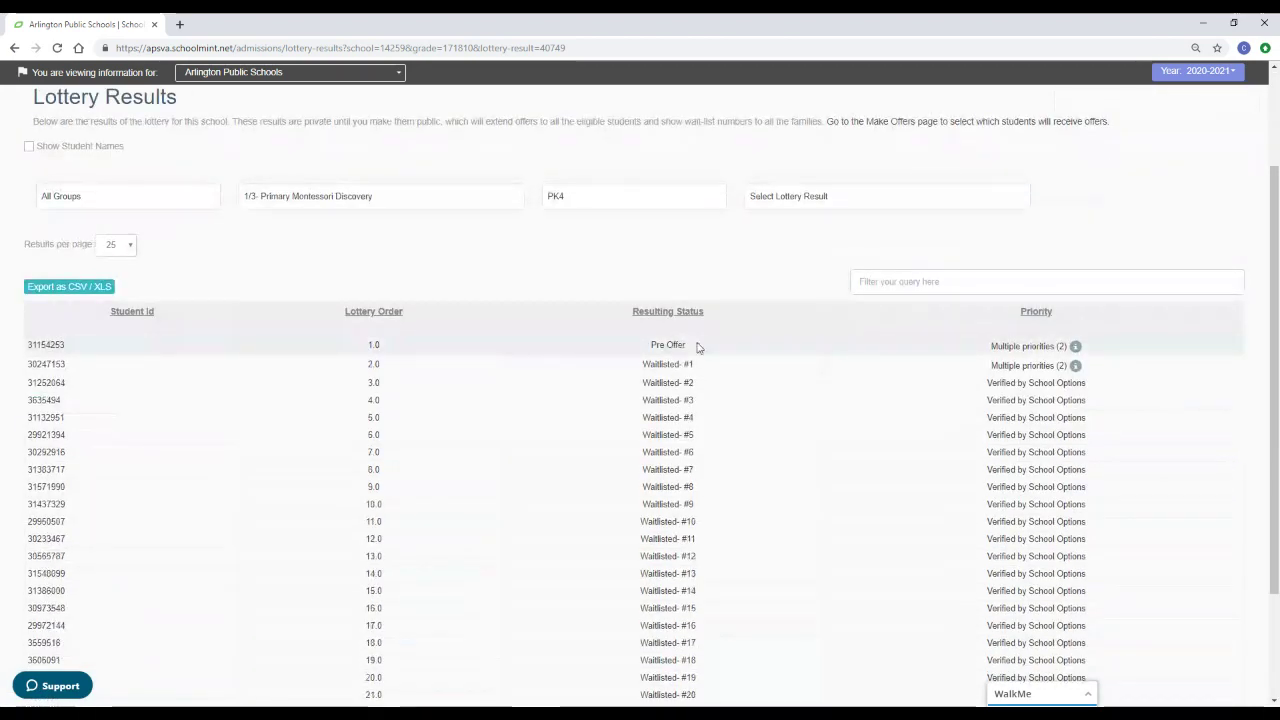
{"action": "scroll", "coordinate": [698, 347], "scroll_direction": "down", "scroll_amount": 2}
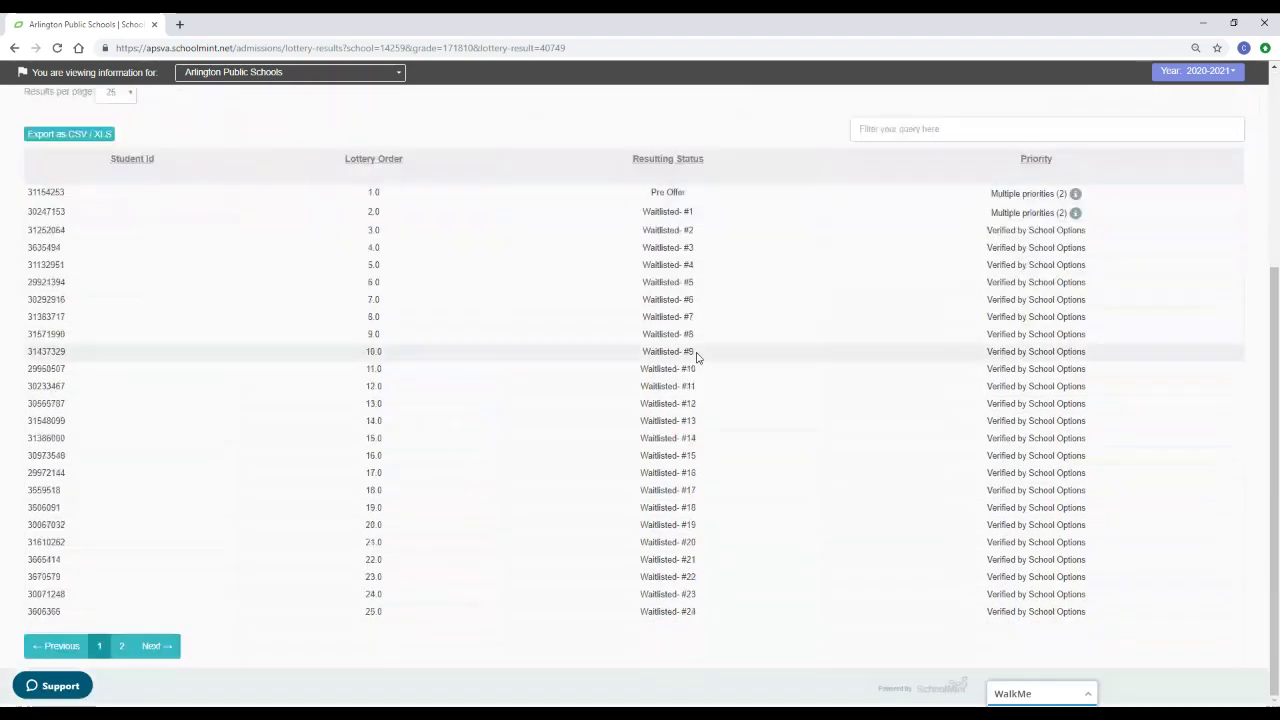
{"action": "left_click", "coordinate": [124, 648]}
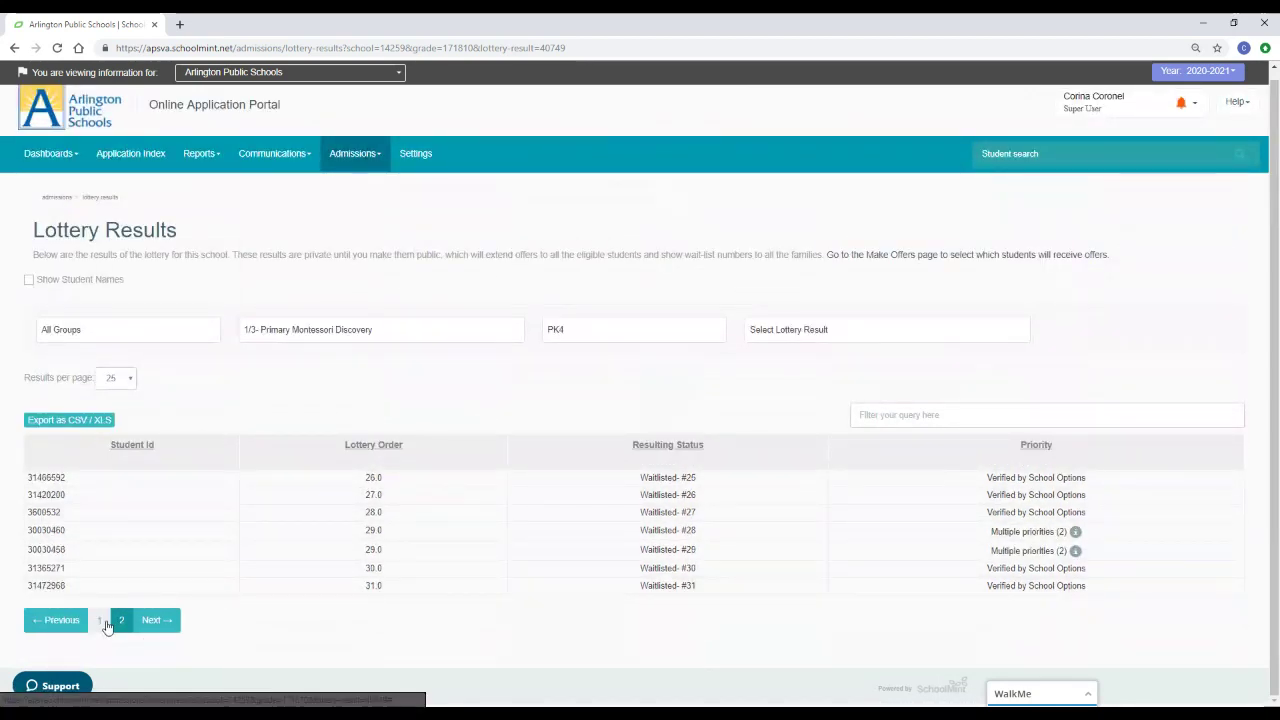
{"action": "left_click", "coordinate": [14, 48]}
Step: Select 2/3- Primary Montessori Discovery in the school filter and run its pk3 lottery
{"action": "left_click", "coordinate": [480, 298]}
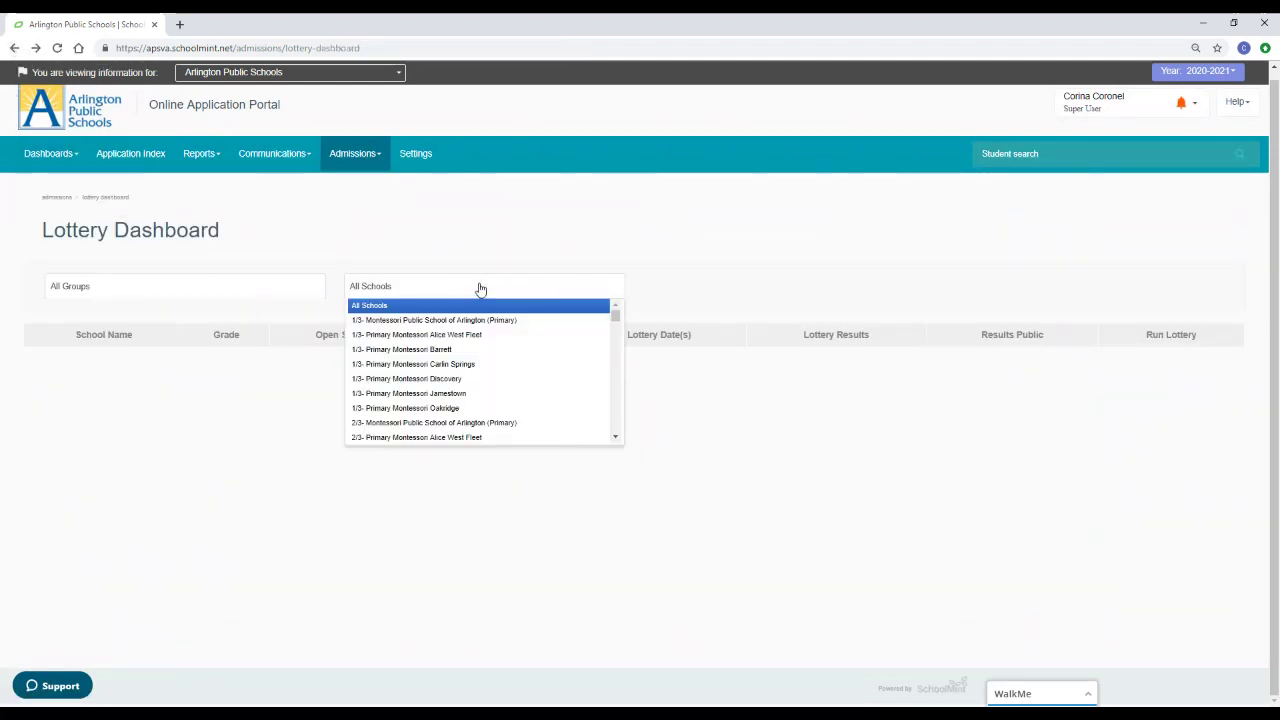
{"action": "scroll", "coordinate": [468, 369], "scroll_direction": "down", "scroll_amount": 1}
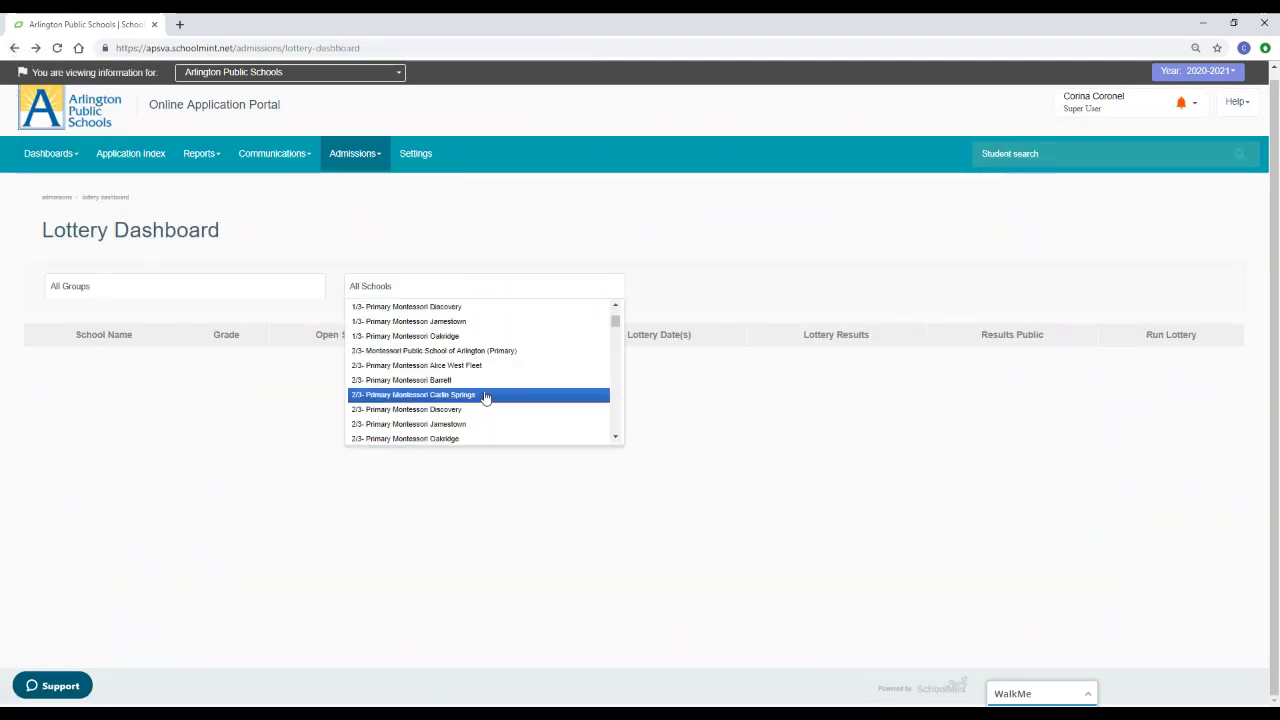
{"action": "left_click", "coordinate": [420, 411]}
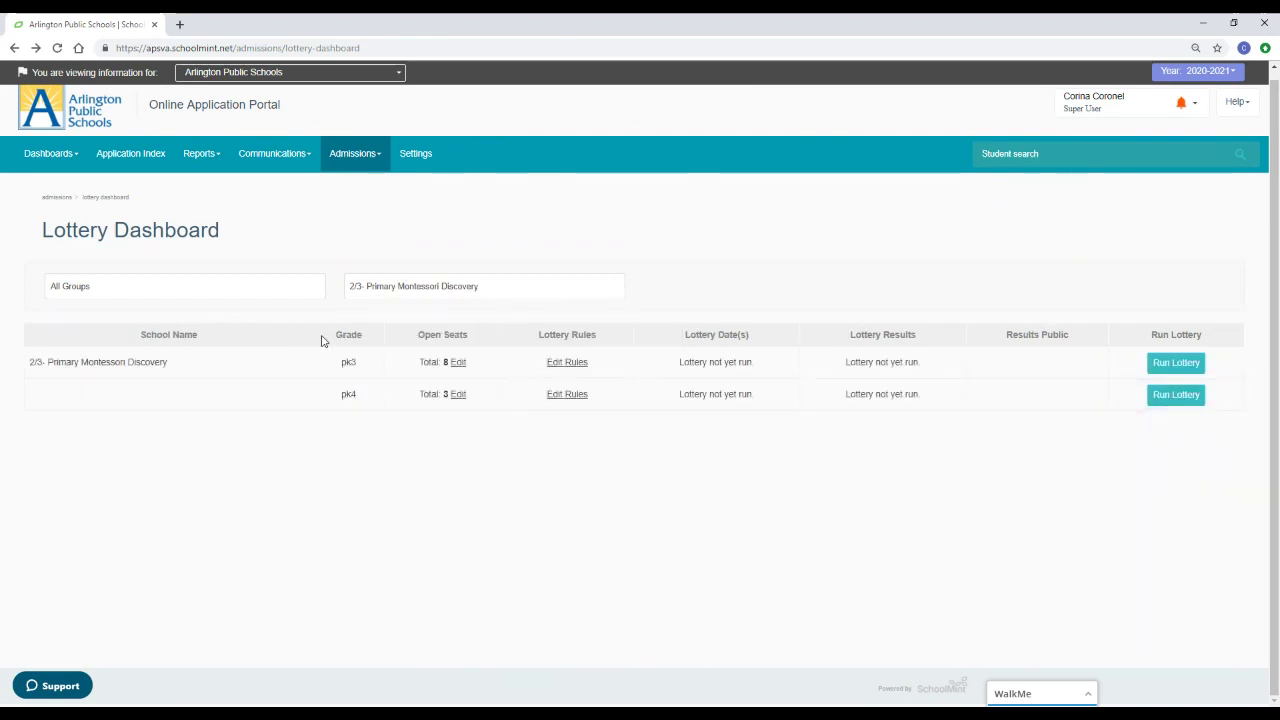
{"action": "left_click", "coordinate": [1180, 364]}
{"action": "left_click", "coordinate": [788, 274]}
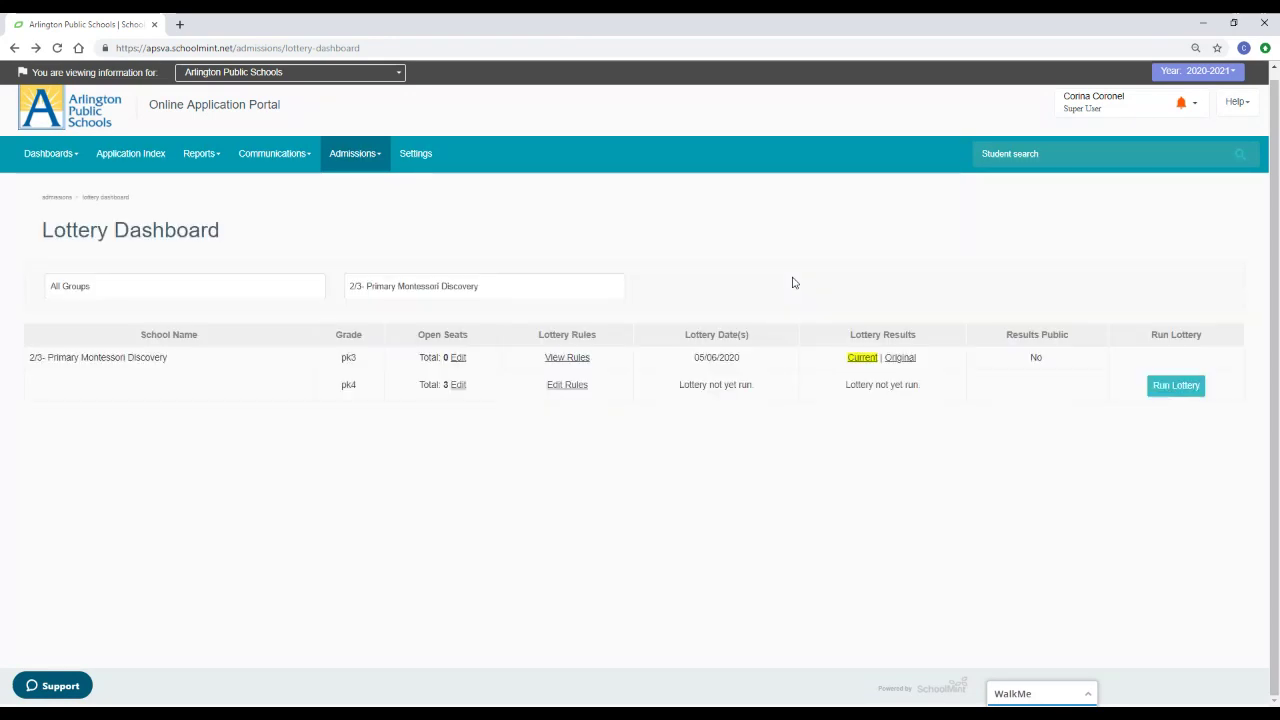
Step: Review the current pk3 lottery results for 2/3- Primary Montessori Discovery, and go back to the Lottery Dashboard
{"action": "left_click", "coordinate": [866, 358]}
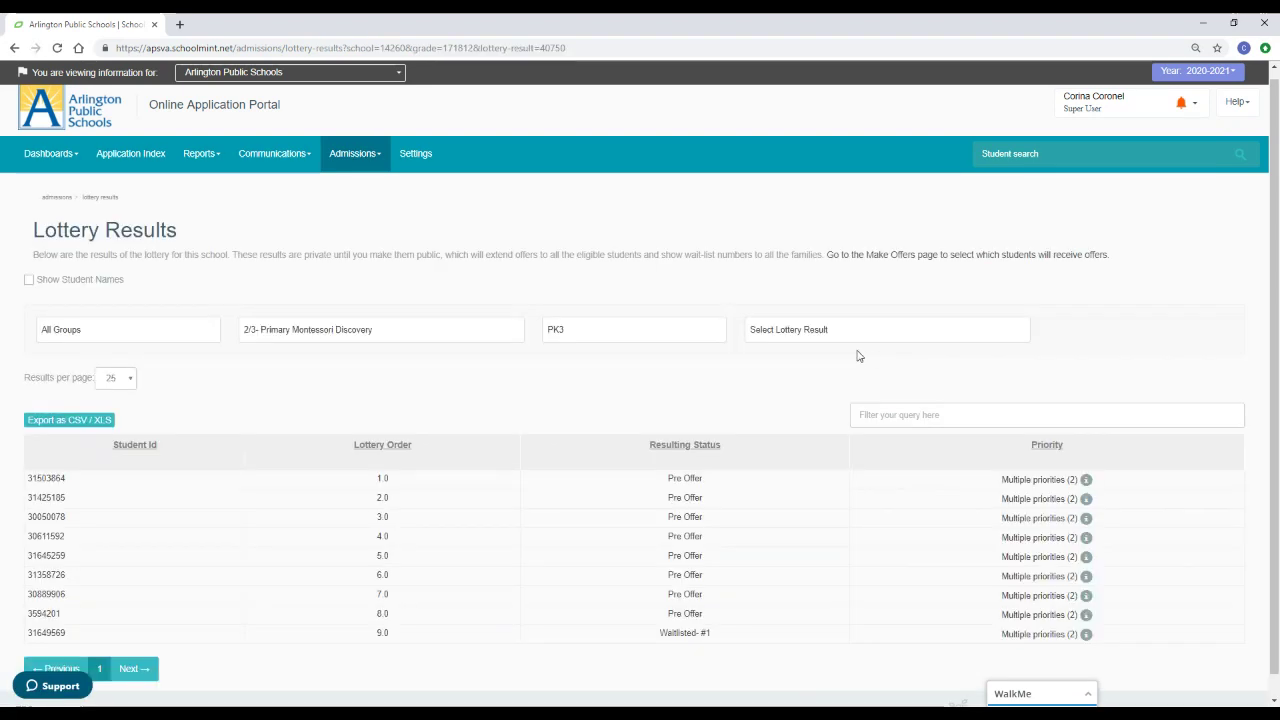
{"action": "scroll", "coordinate": [755, 365], "scroll_direction": "down", "scroll_amount": 1}
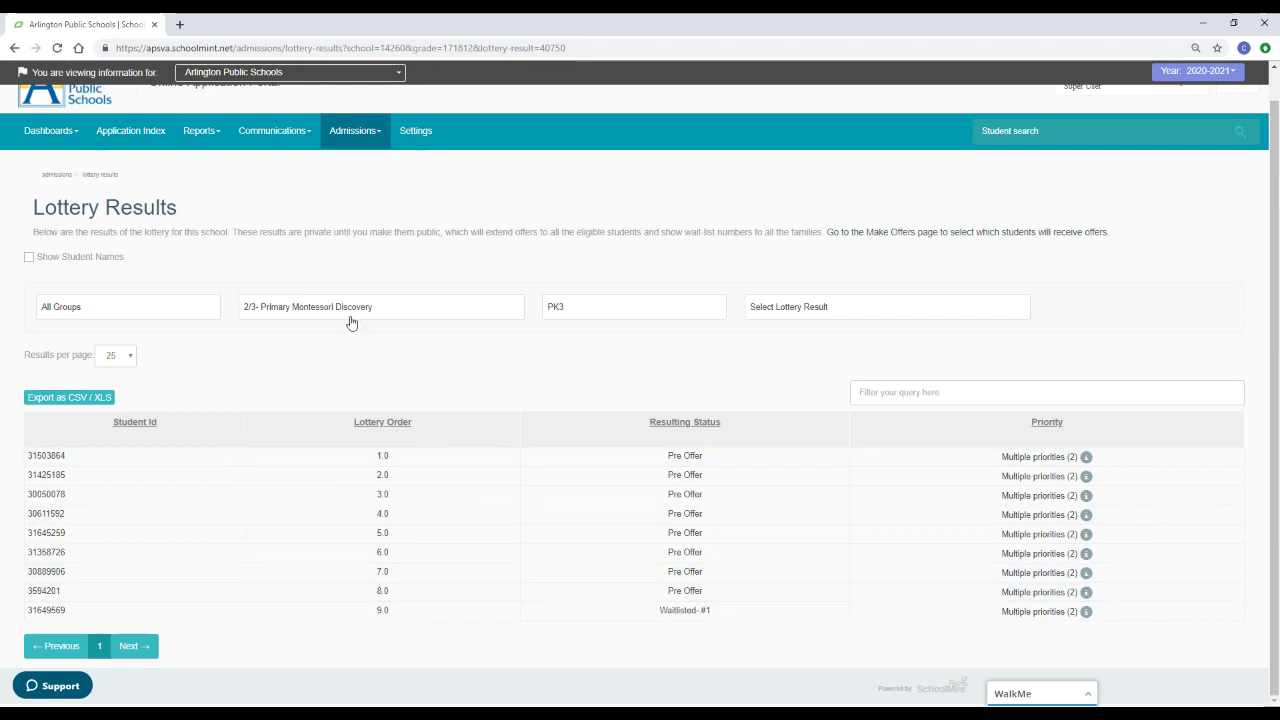
{"action": "left_click", "coordinate": [14, 49]}
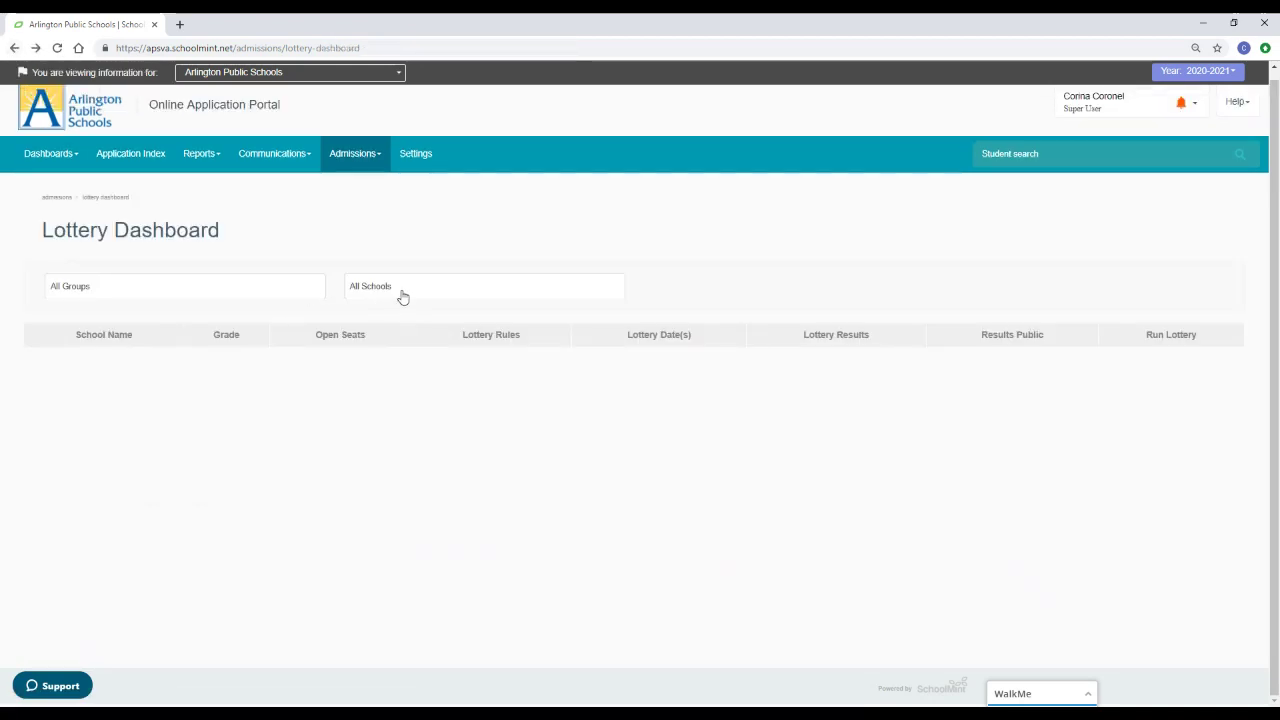
Step: Run the pk4 lottery for 2/3- Primary Montessori Discovery and review its current results before returning to the Lottery Dashboard
{"action": "left_click", "coordinate": [403, 296]}
{"action": "scroll", "coordinate": [461, 379], "scroll_direction": "down", "scroll_amount": 1}
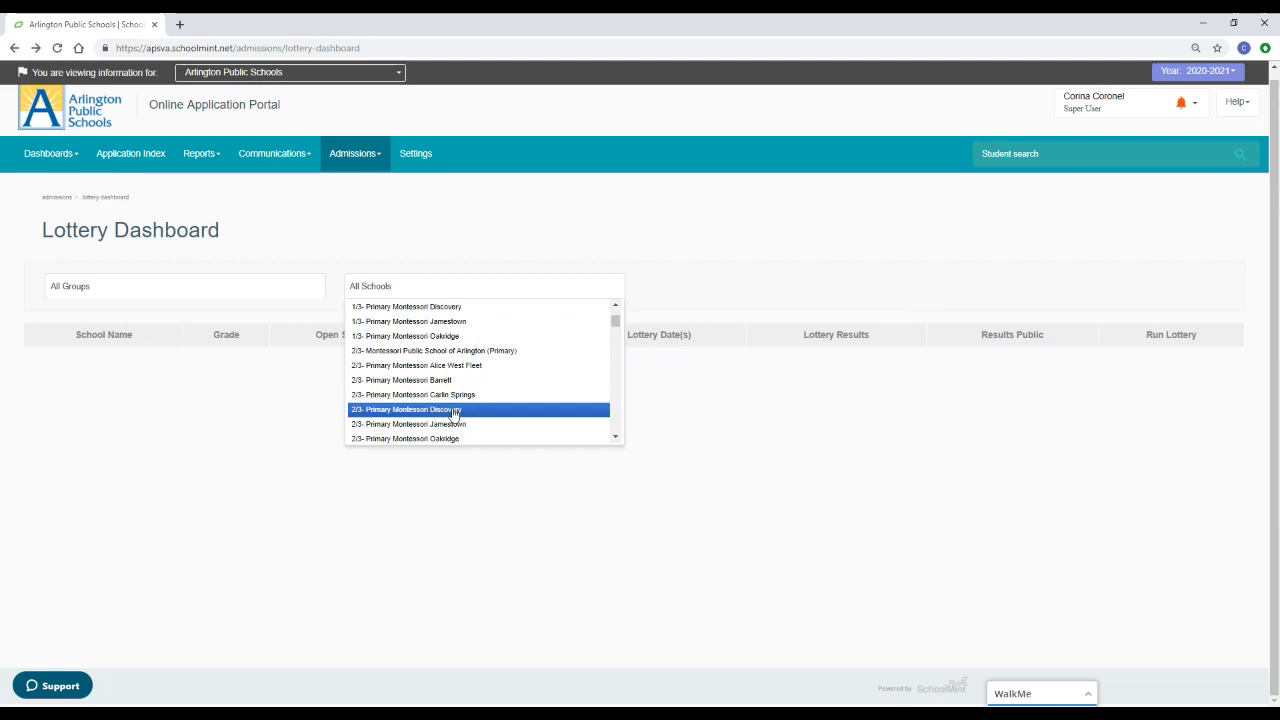
{"action": "left_click", "coordinate": [454, 410]}
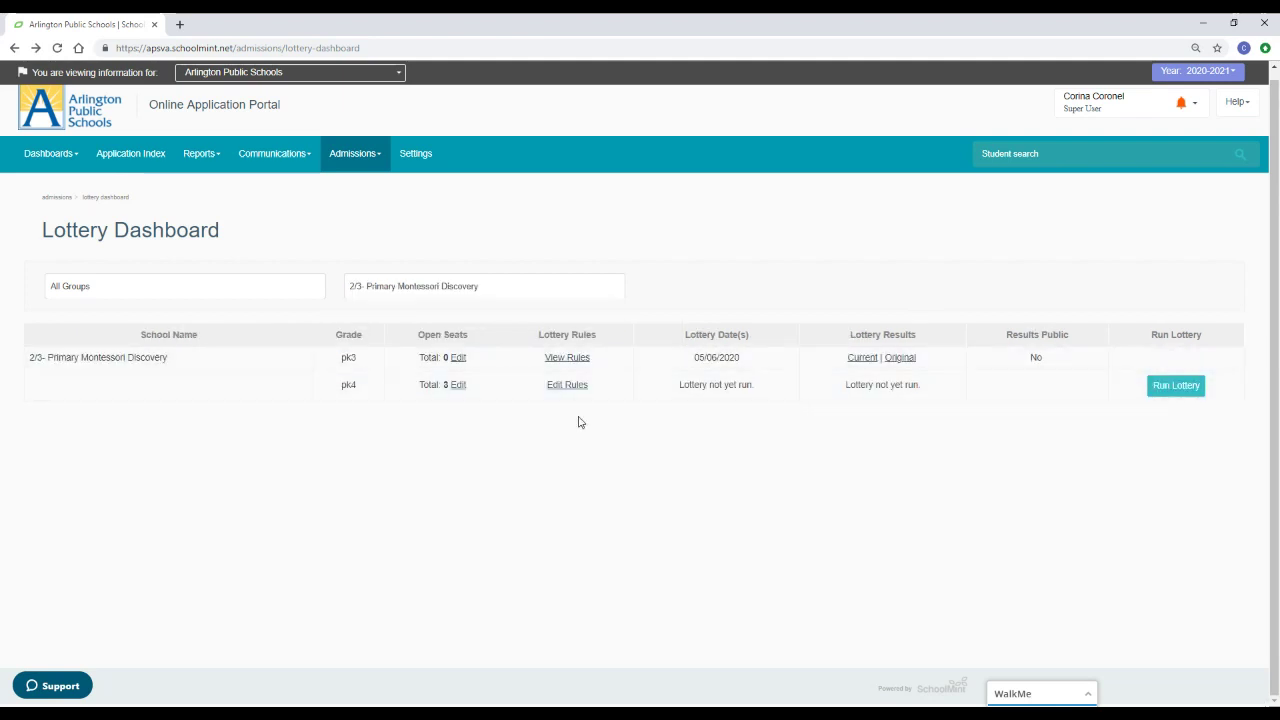
{"action": "left_click", "coordinate": [1184, 388]}
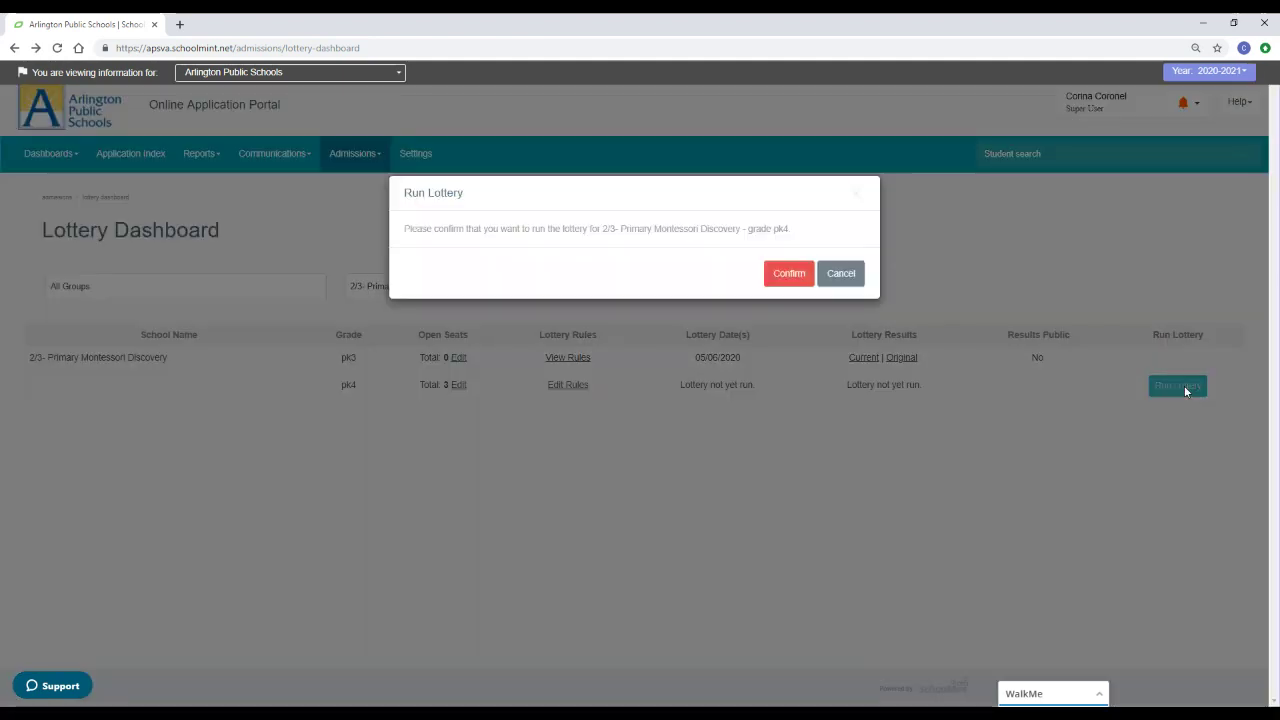
{"action": "left_click", "coordinate": [791, 274]}
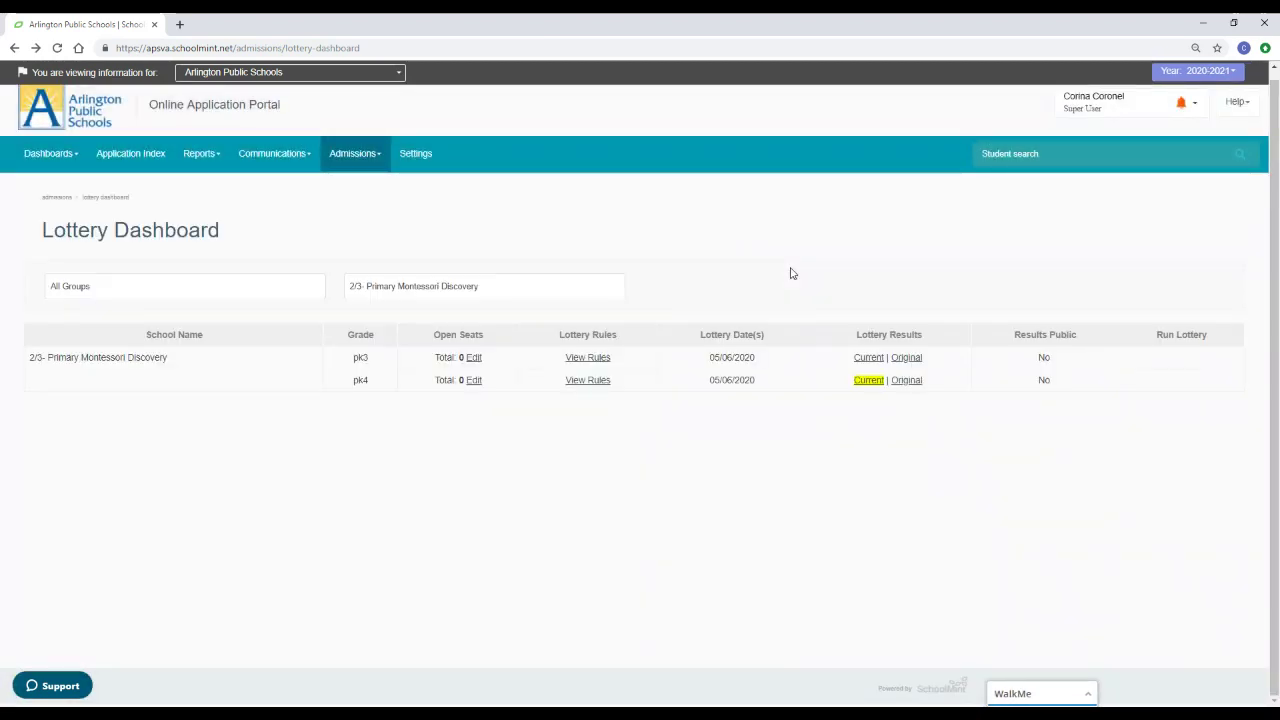
{"action": "left_click", "coordinate": [874, 380]}
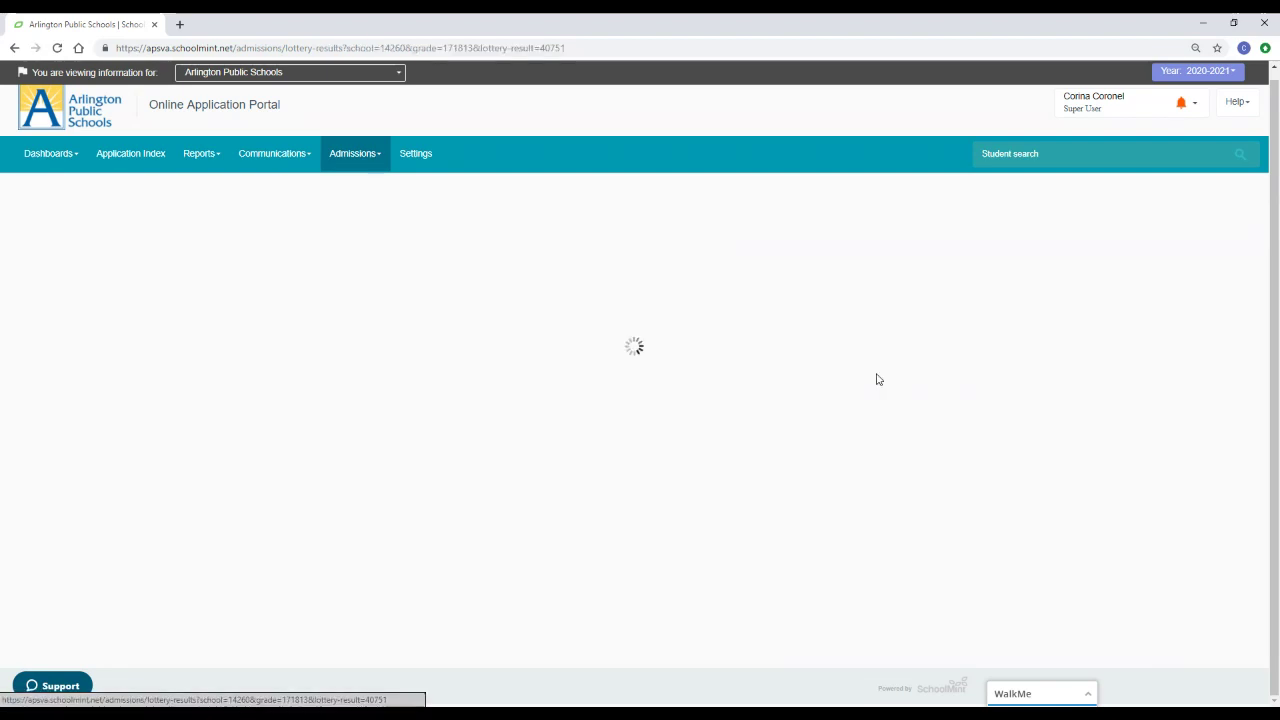
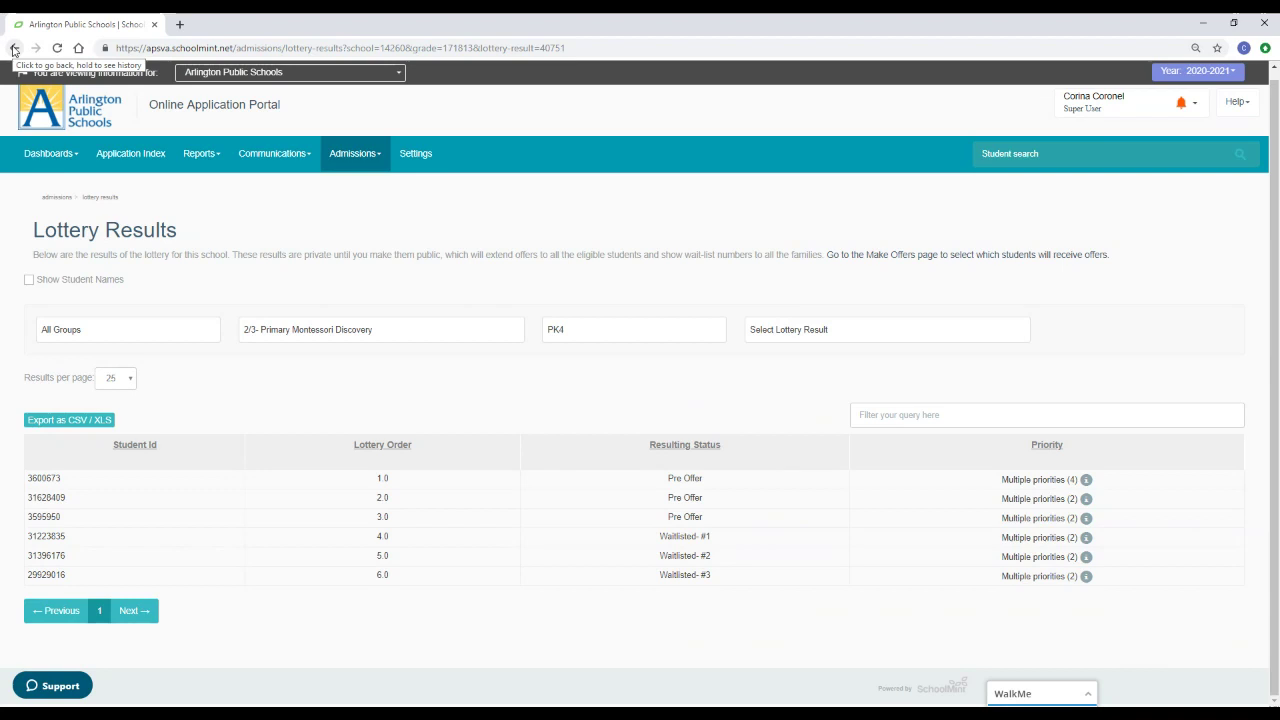
{"action": "left_click", "coordinate": [16, 50]}
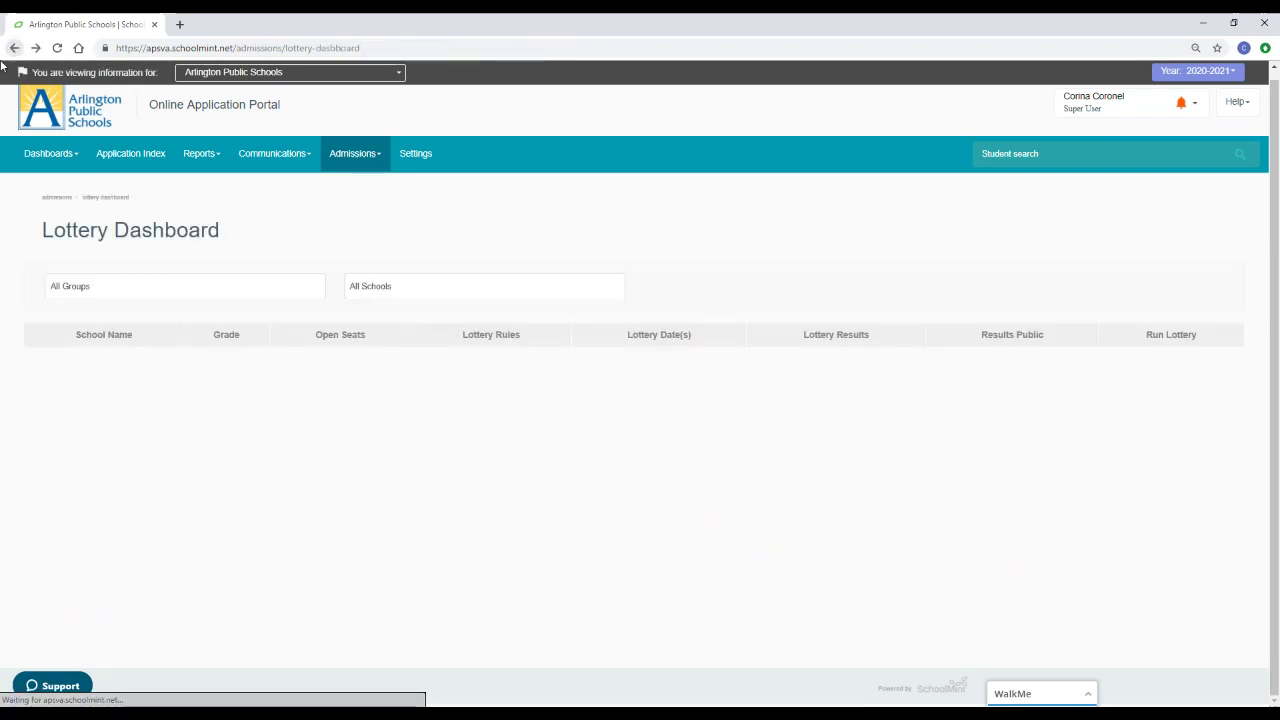
Step: Select Primary Montessori Discovery in the school filter and run its kindergarten lottery anyway, despite having no open seats
{"action": "left_click", "coordinate": [440, 292]}
{"action": "scroll", "coordinate": [460, 346], "scroll_direction": "down", "scroll_amount": 10}
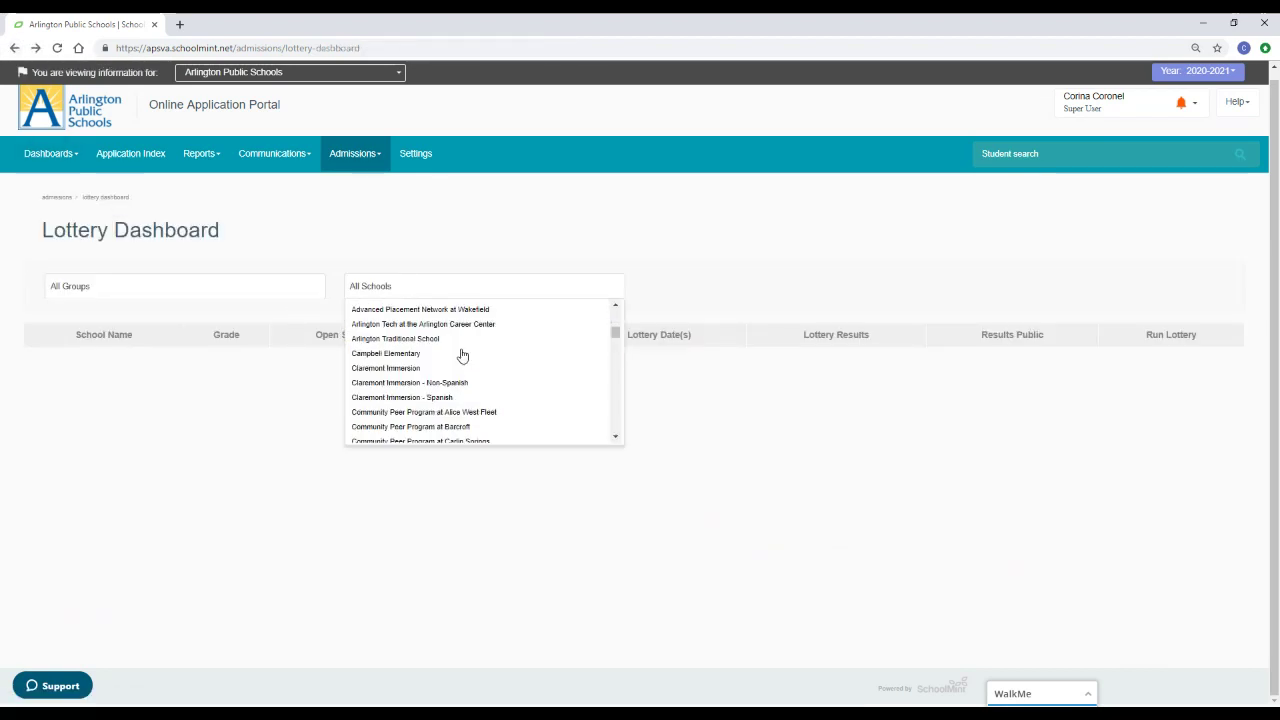
{"action": "scroll", "coordinate": [455, 358], "scroll_direction": "down", "scroll_amount": 8}
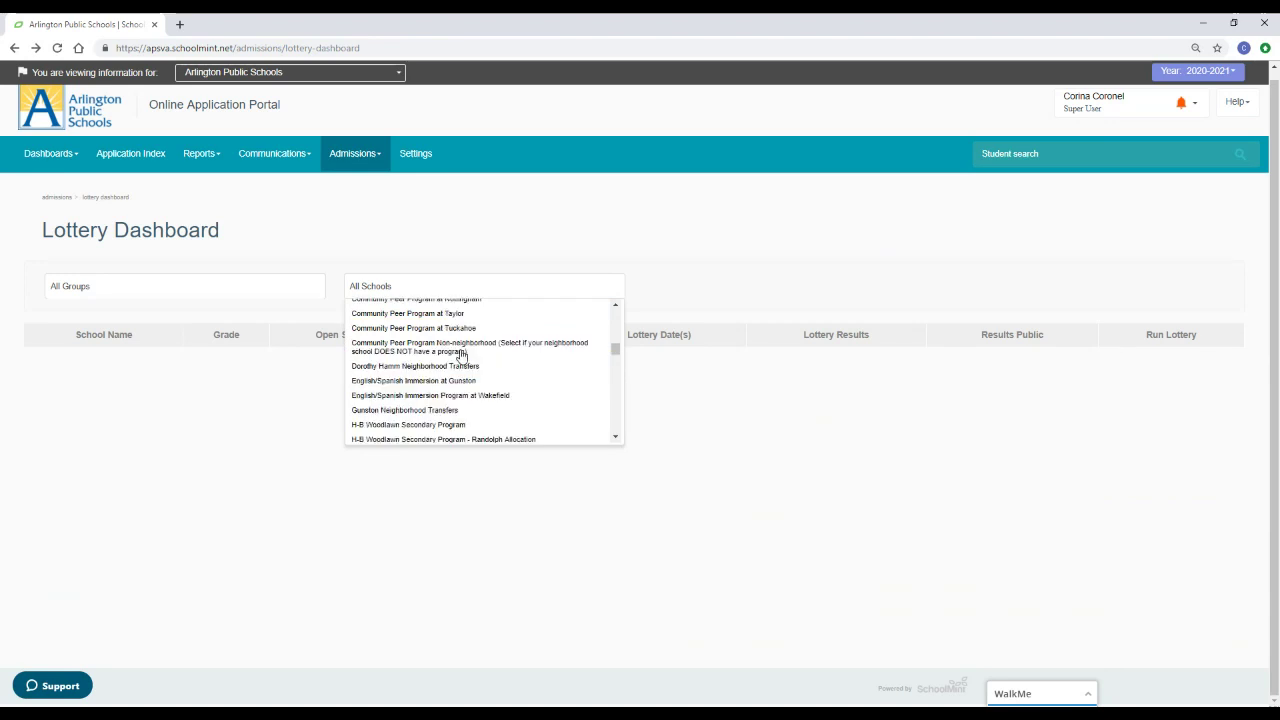
{"action": "scroll", "coordinate": [437, 366], "scroll_direction": "down", "scroll_amount": 10}
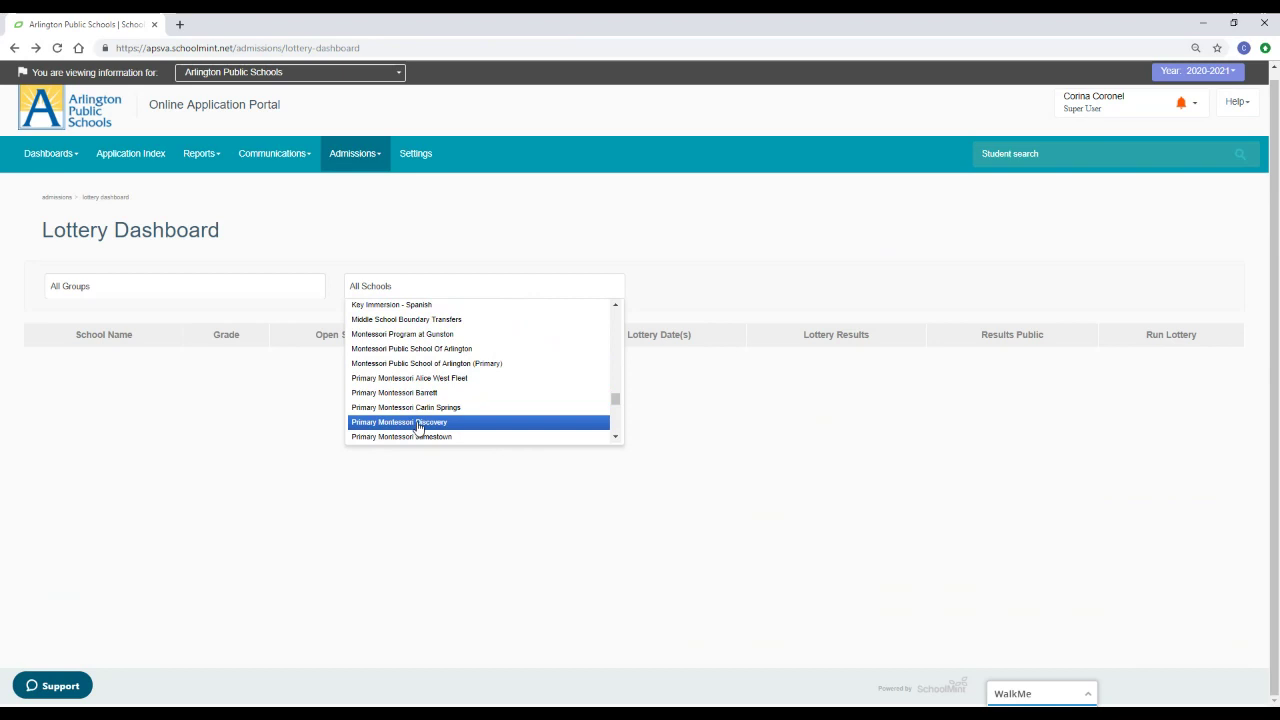
{"action": "left_click", "coordinate": [419, 427]}
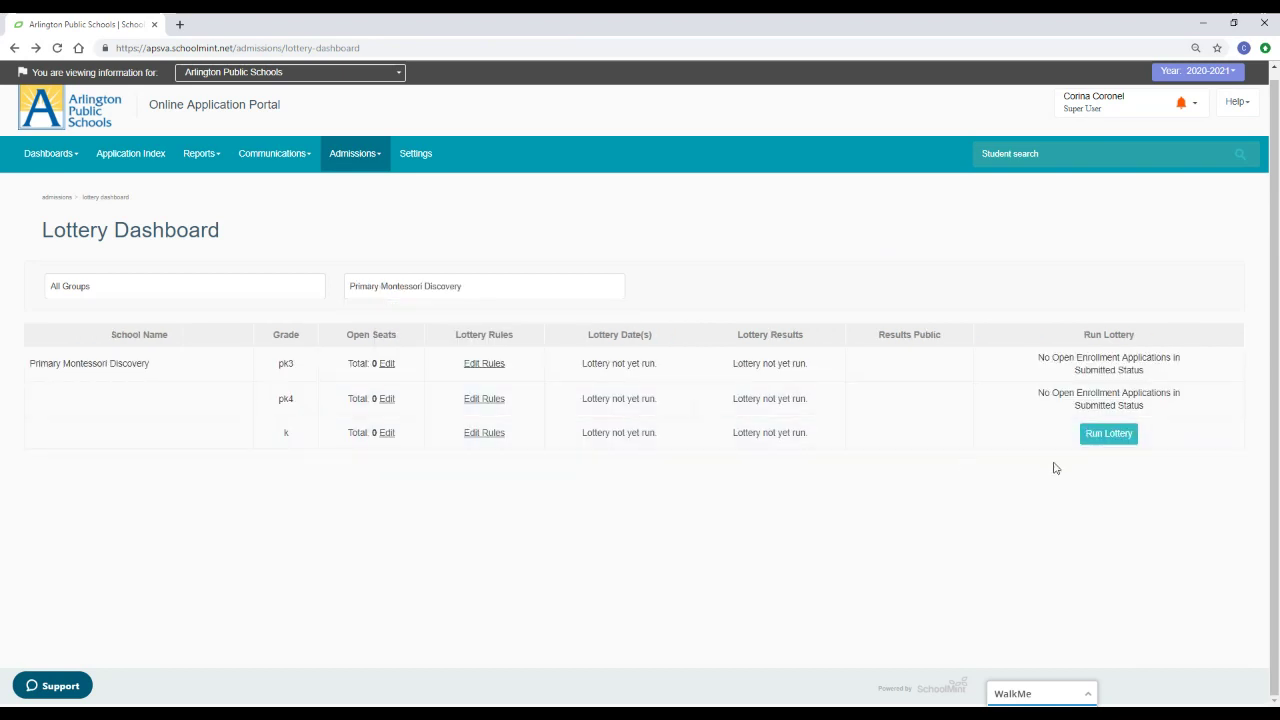
{"action": "left_click", "coordinate": [1110, 438]}
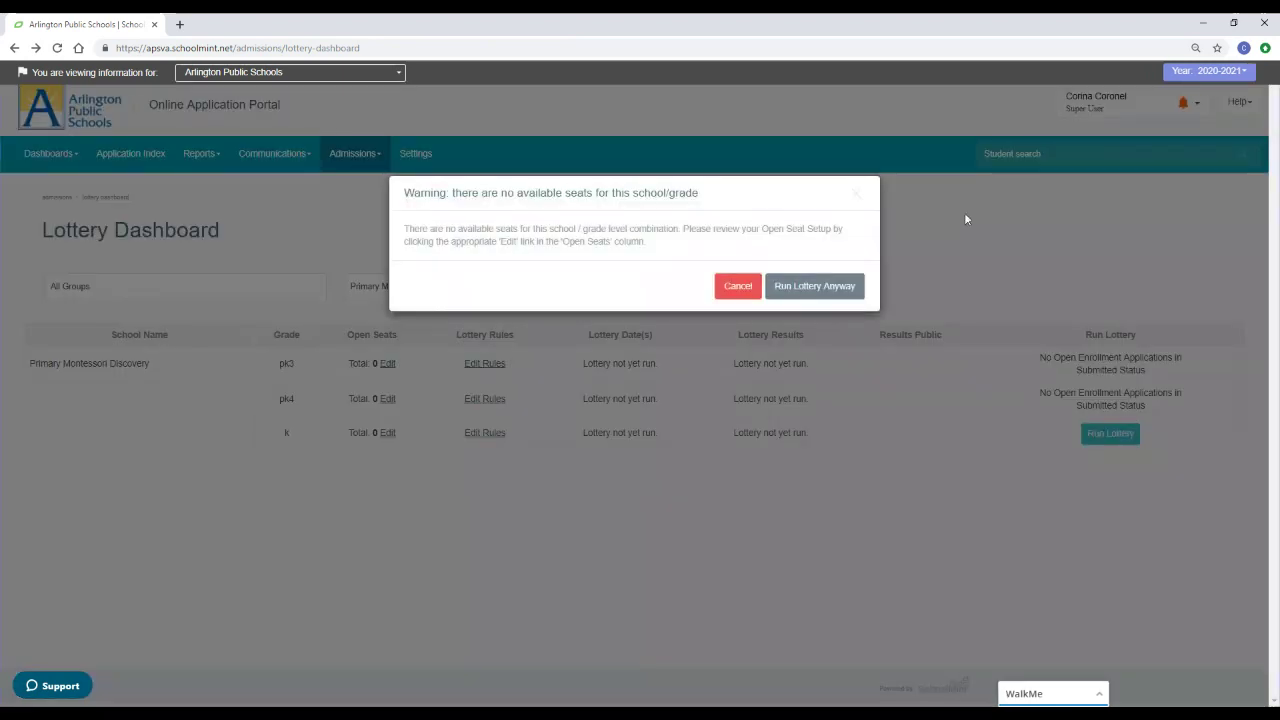
{"action": "left_click", "coordinate": [831, 285]}
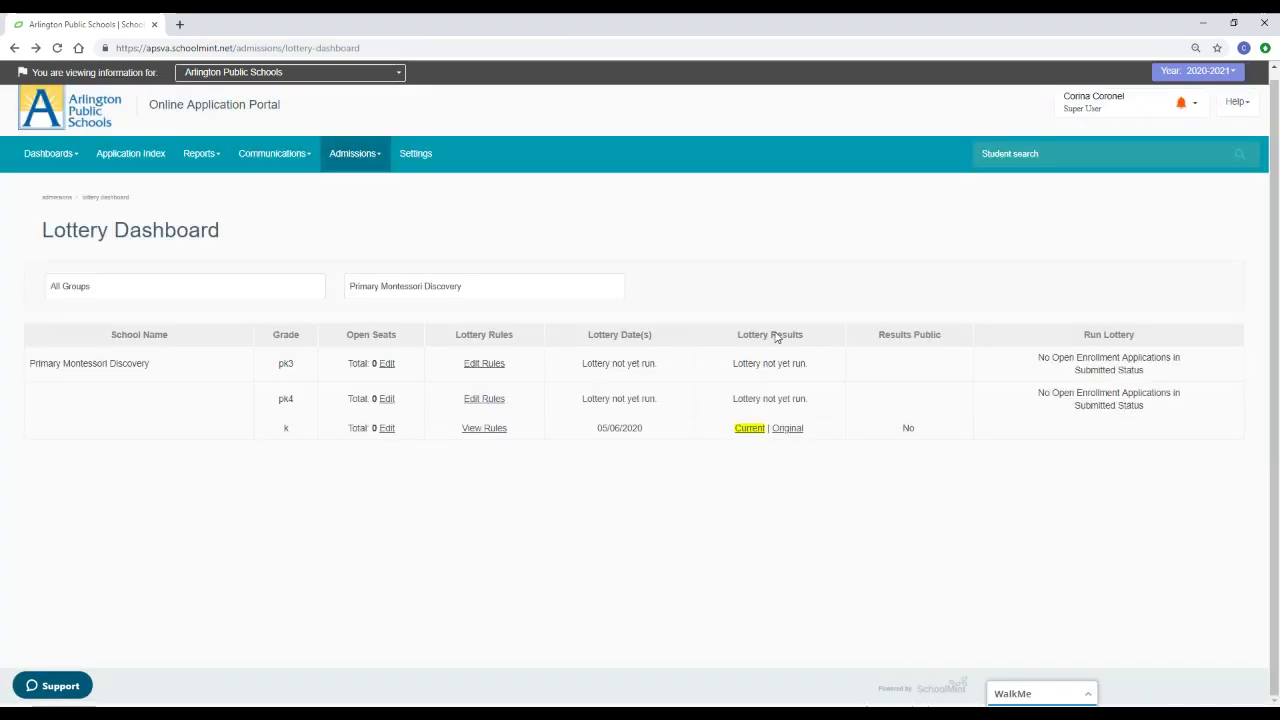
Step: Review the current kindergarten lottery results for Primary Montessori Discovery, and return to the Lottery Dashboard
{"action": "left_click", "coordinate": [750, 431]}
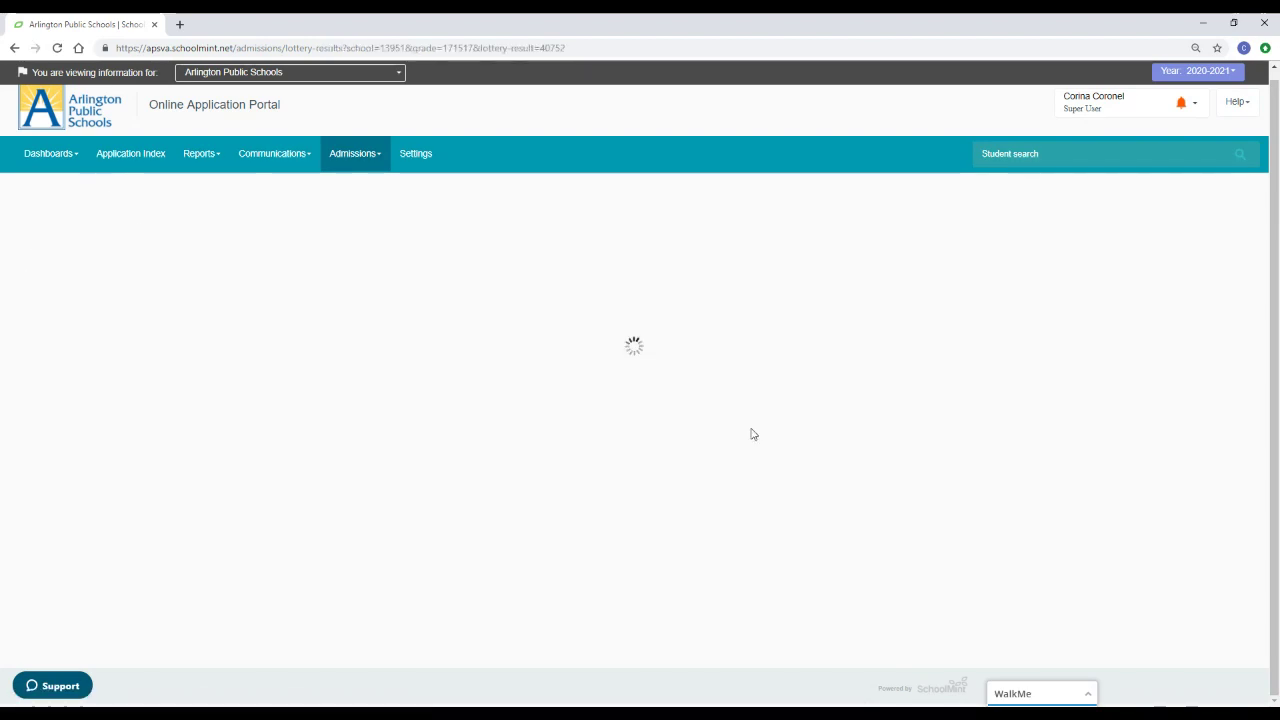
{"action": "scroll", "coordinate": [737, 351], "scroll_direction": "down", "scroll_amount": 1}
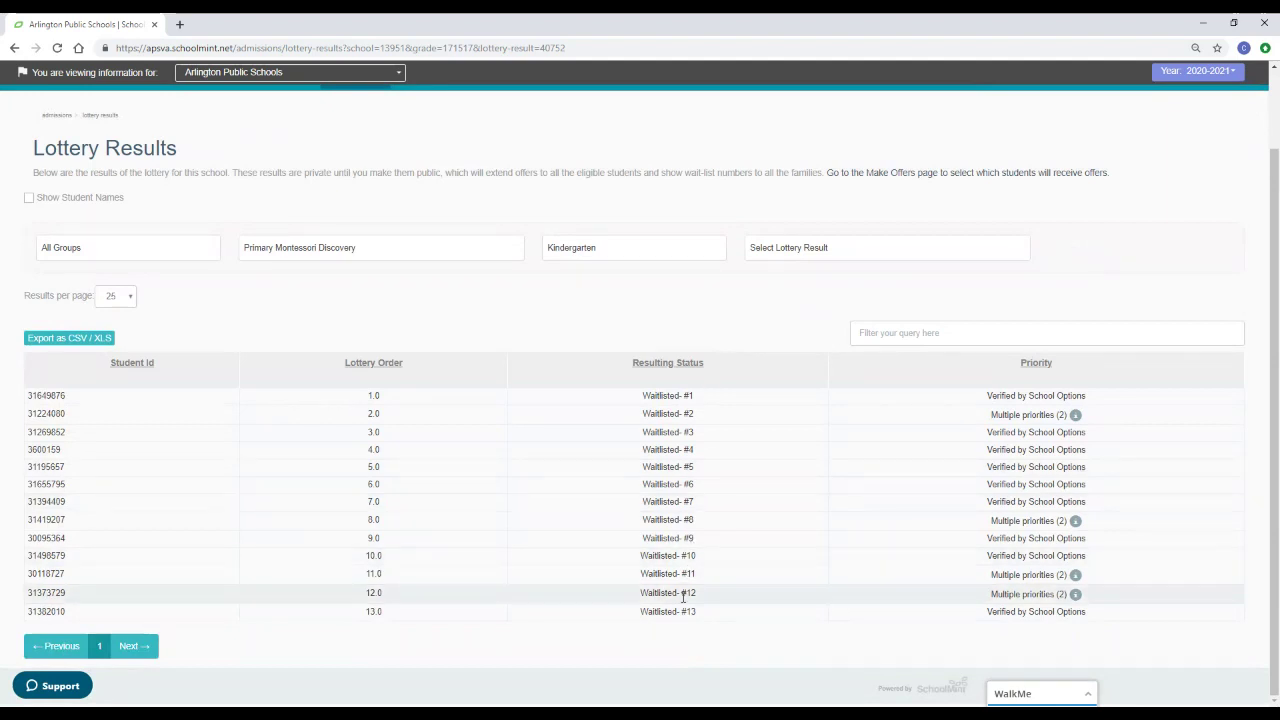
{"action": "left_click", "coordinate": [14, 48]}
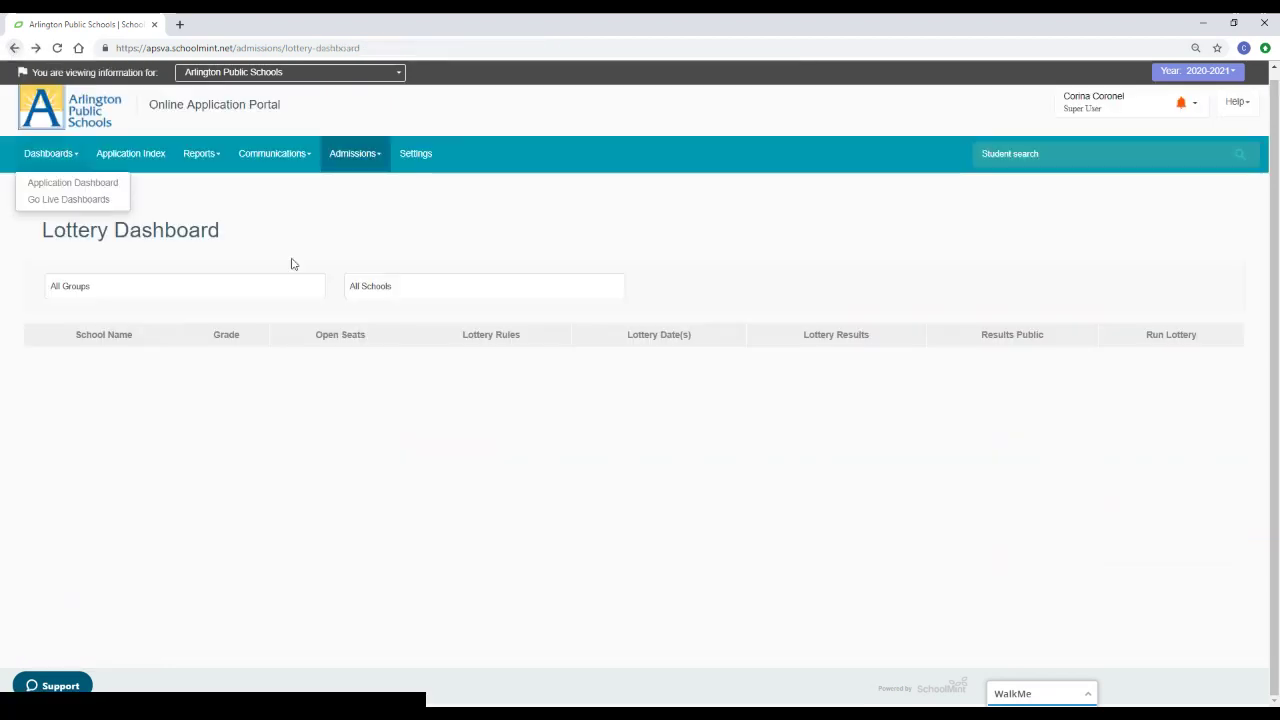
Step: Select 1/3- Primary Montessori Jamestown in the school filter and run its pk3 lottery
{"action": "left_click", "coordinate": [401, 292]}
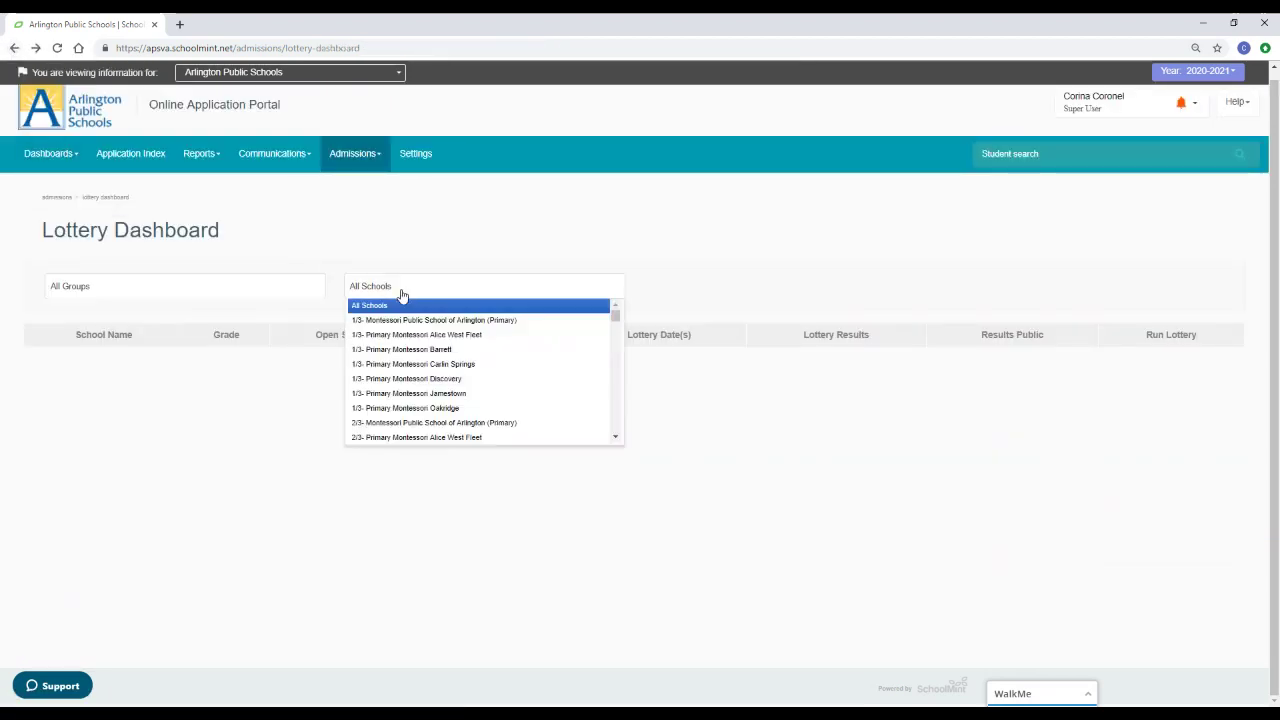
{"action": "left_click", "coordinate": [426, 394]}
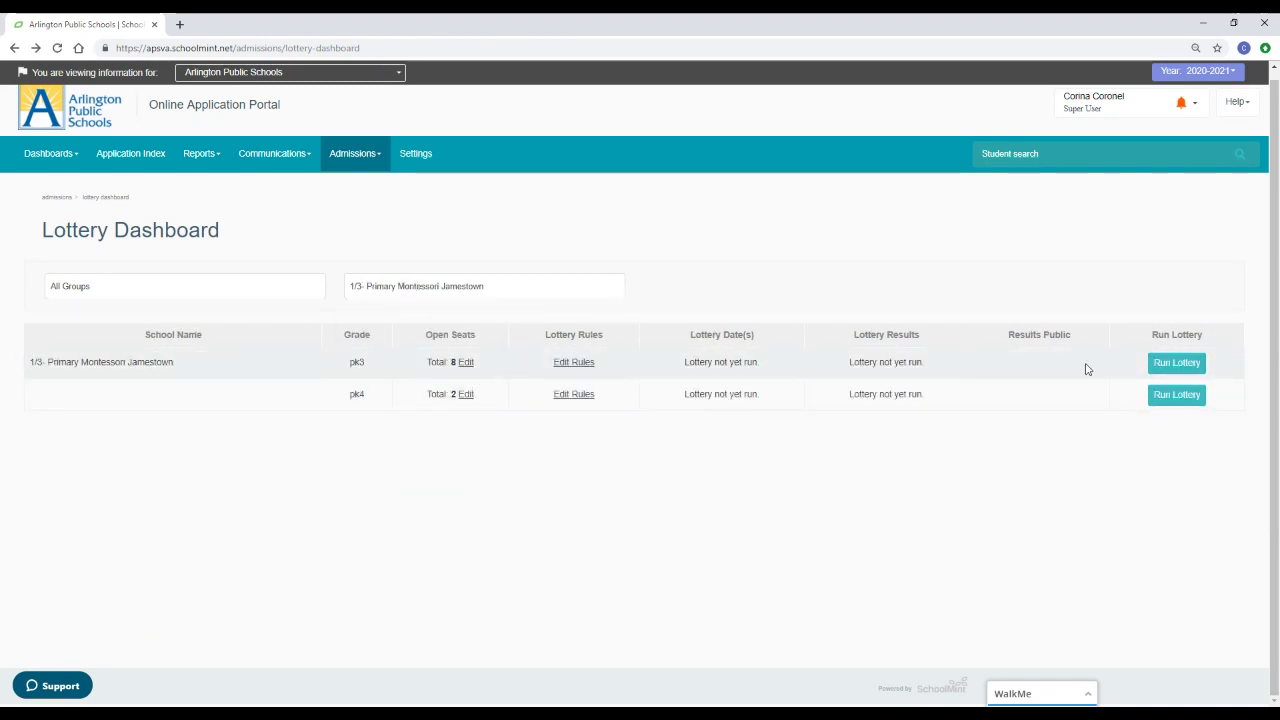
{"action": "left_click", "coordinate": [1177, 364]}
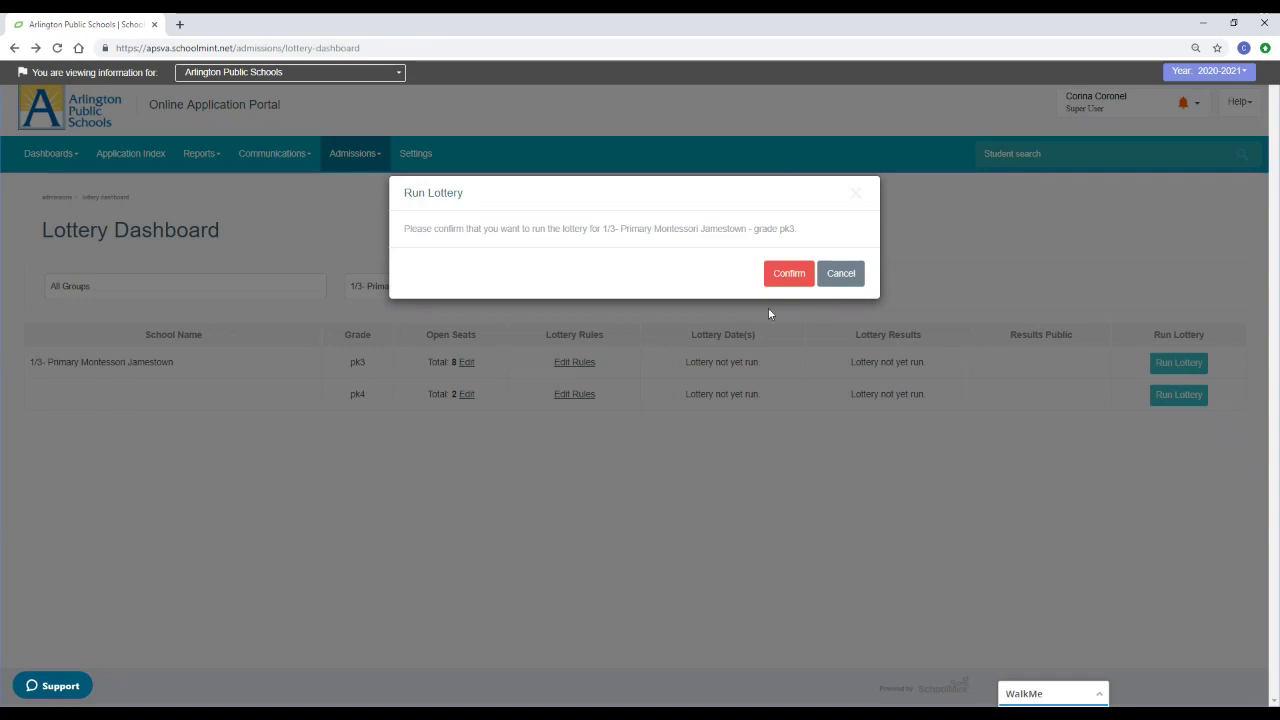
{"action": "left_click", "coordinate": [788, 273]}
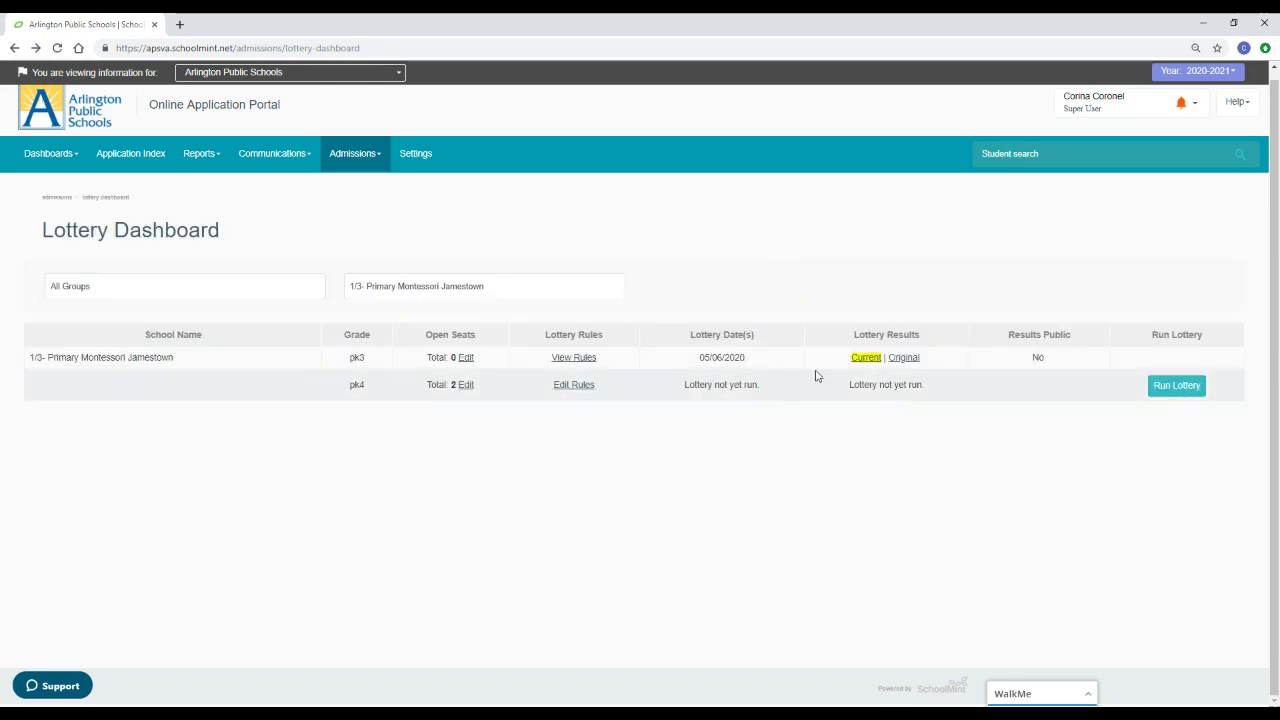
Step: Review both pages of current pk3 lottery results for 1/3- Primary Montessori Jamestown, and go back to the Lottery Dashboard
{"action": "left_click", "coordinate": [867, 359]}
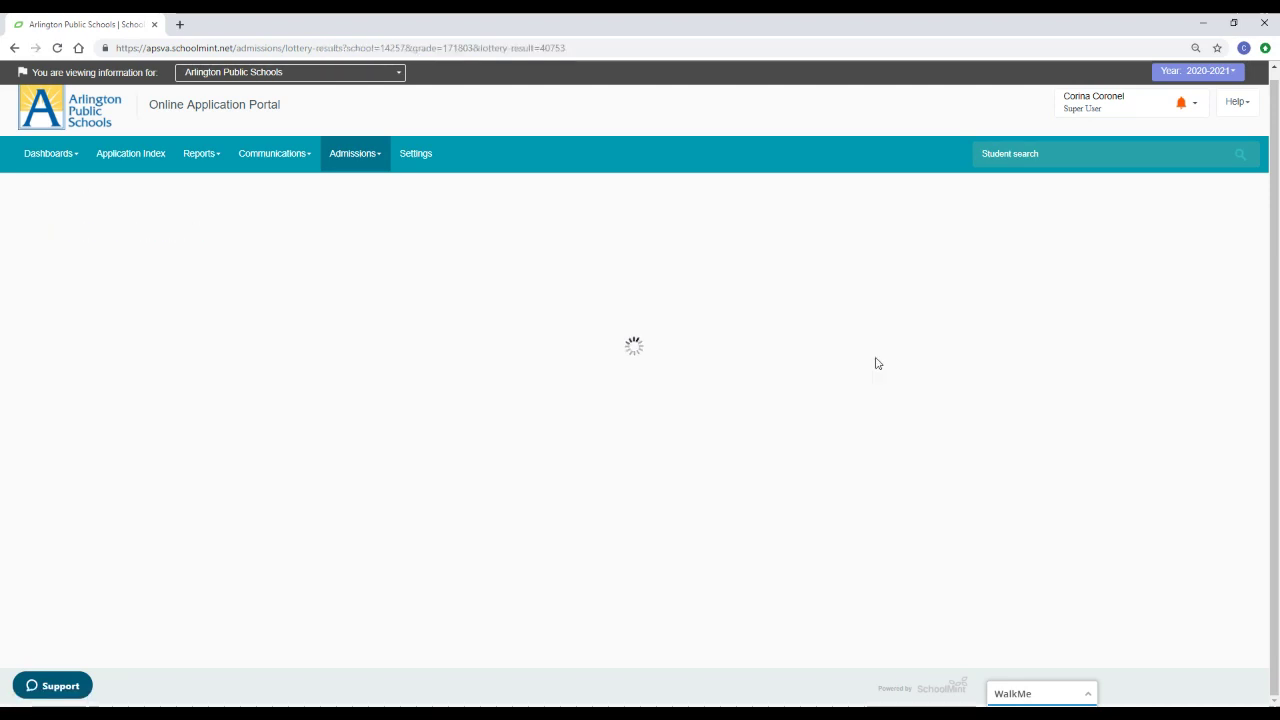
{"action": "scroll", "coordinate": [790, 344], "scroll_direction": "down", "scroll_amount": 1}
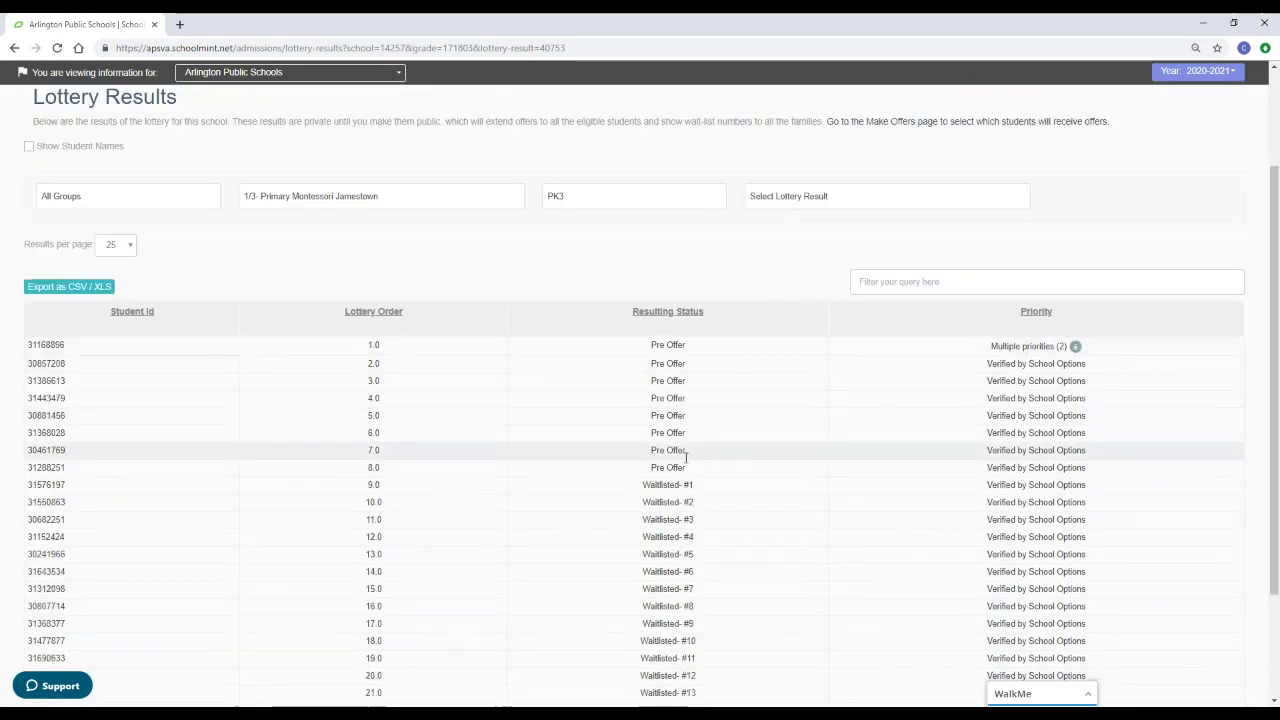
{"action": "scroll", "coordinate": [692, 454], "scroll_direction": "down", "scroll_amount": 2}
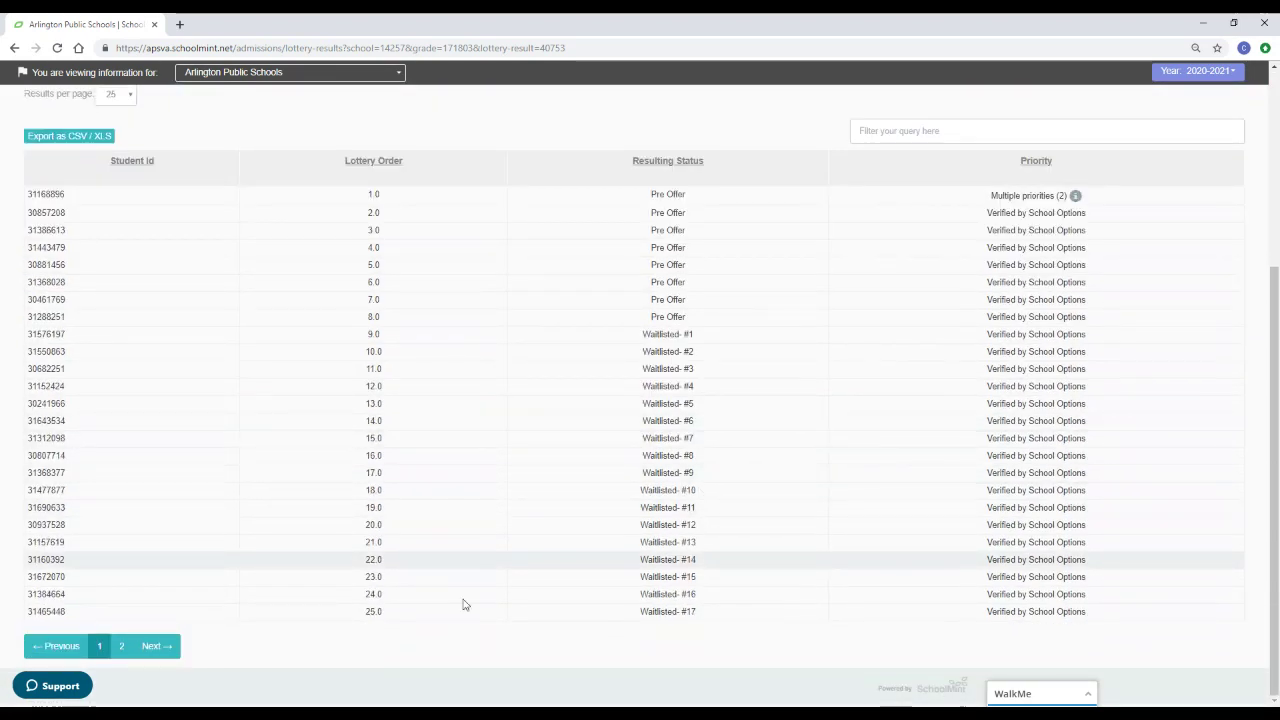
{"action": "left_click", "coordinate": [121, 646]}
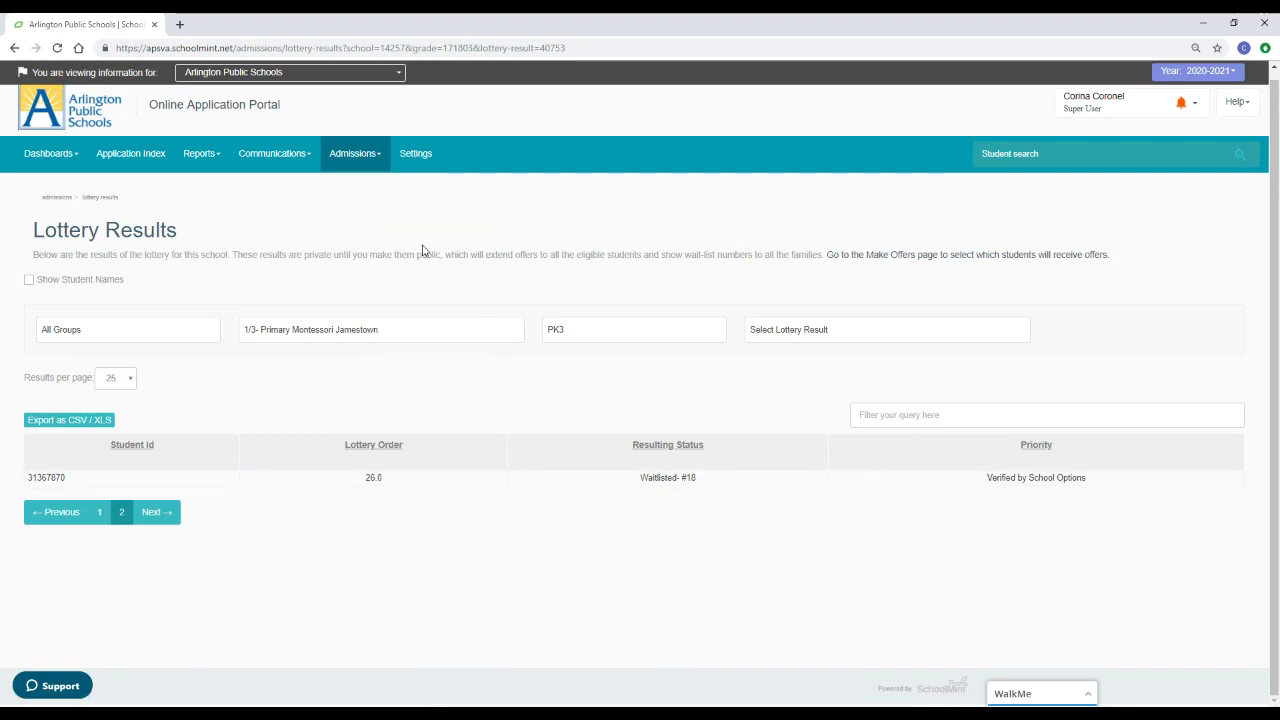
{"action": "left_click", "coordinate": [16, 50]}
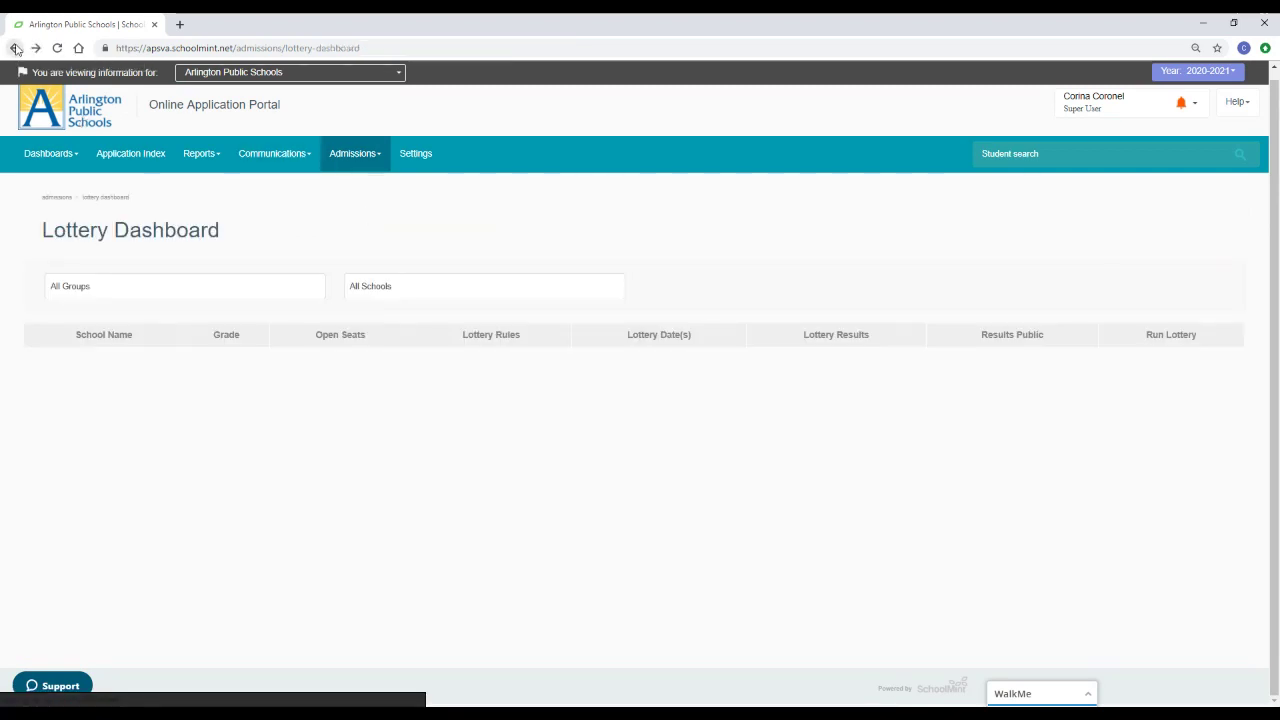
Step: Select 1/3- Primary Montessori Jamestown again and run its pk4 lottery
{"action": "left_click", "coordinate": [409, 294]}
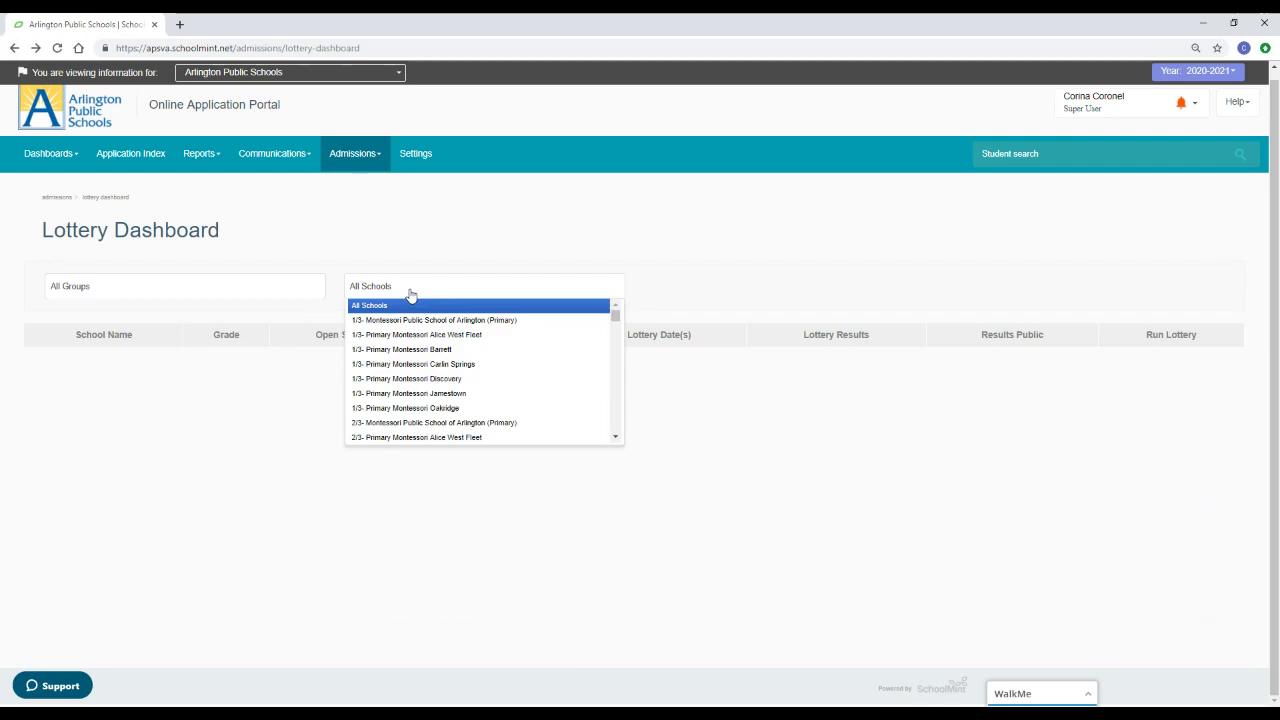
{"action": "left_click", "coordinate": [434, 394]}
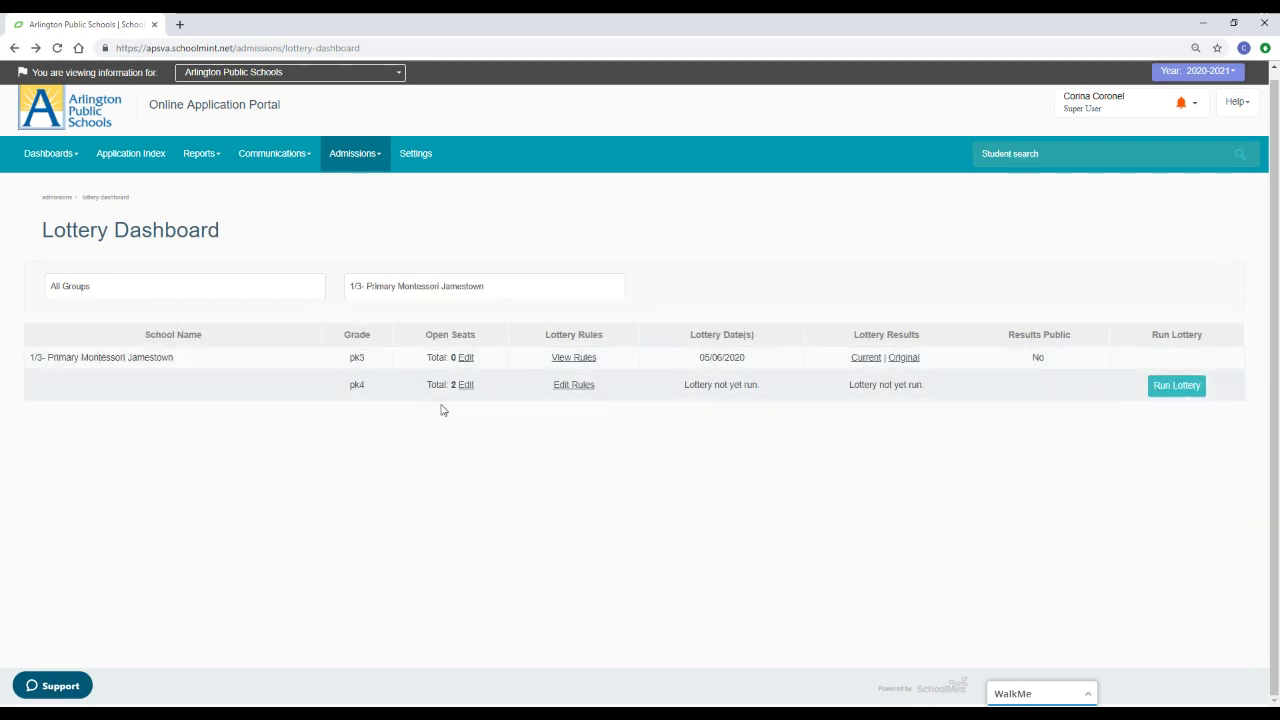
{"action": "left_click", "coordinate": [1180, 386]}
{"action": "left_click", "coordinate": [789, 275]}
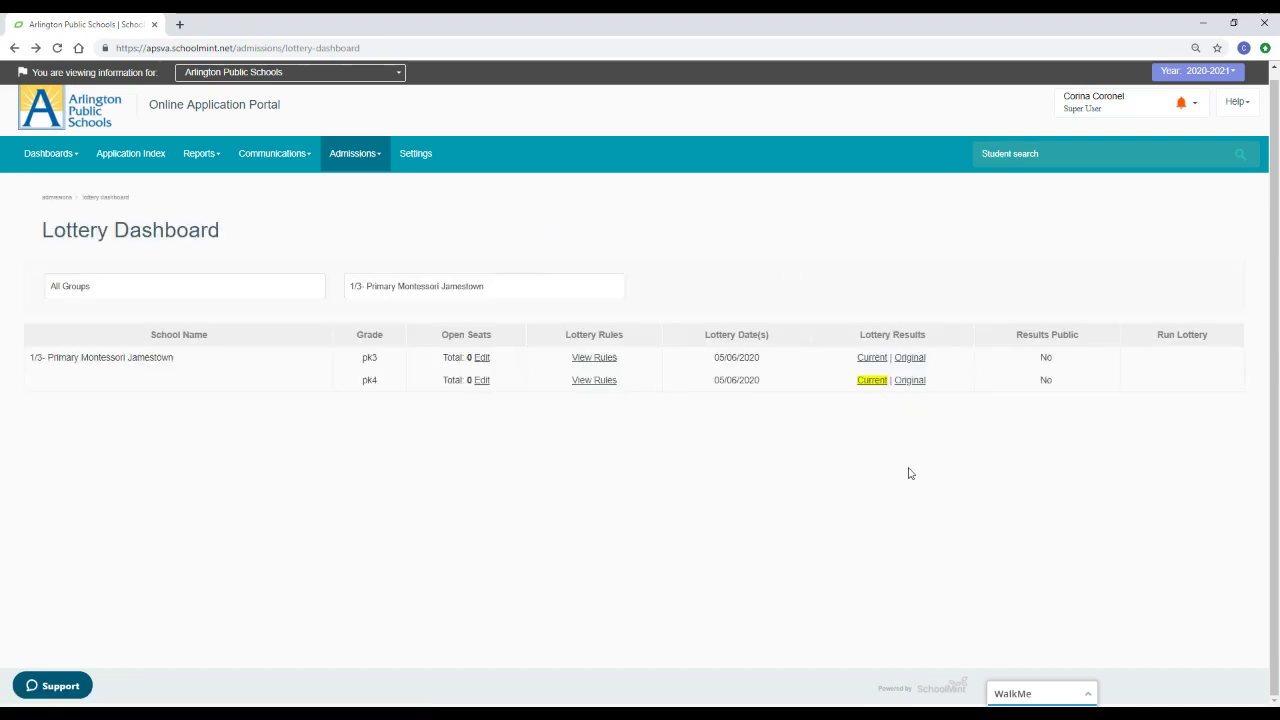
Step: Review the current pk4 lottery results for 1/3- Primary Montessori Jamestown, and return to the Lottery Dashboard
{"action": "left_click", "coordinate": [875, 381]}
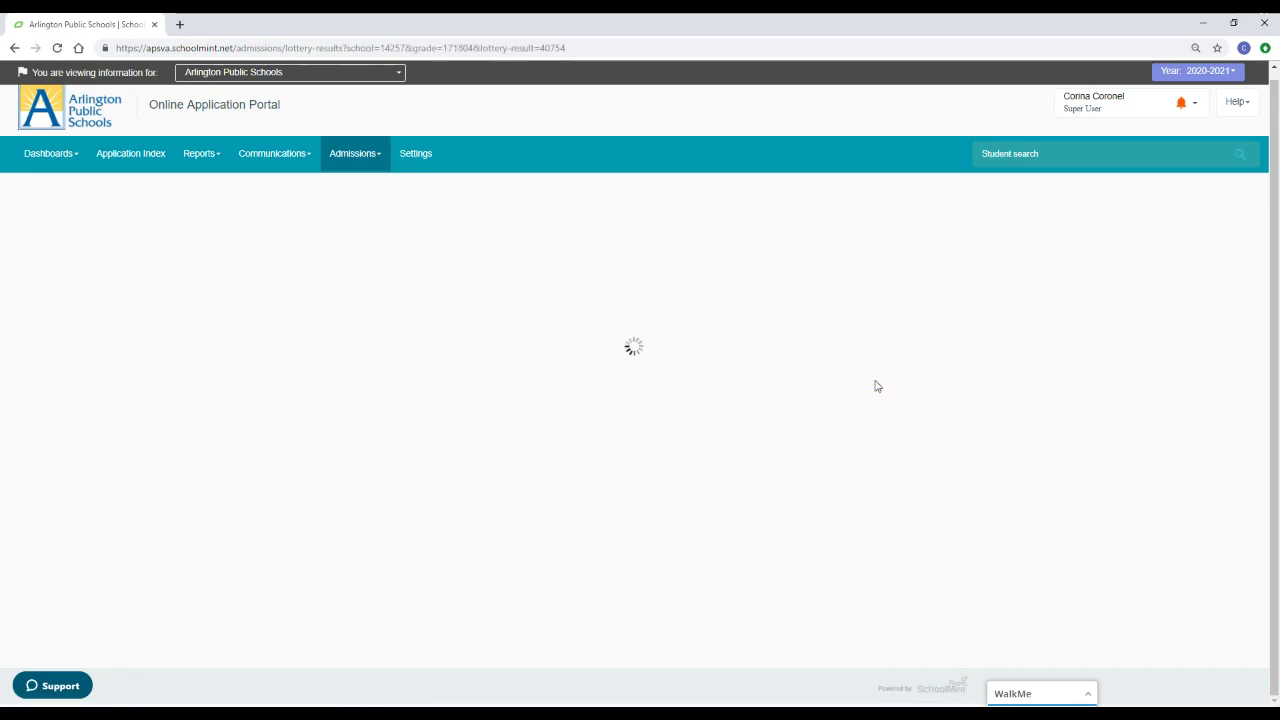
{"action": "scroll", "coordinate": [720, 360], "scroll_direction": "down", "scroll_amount": 2}
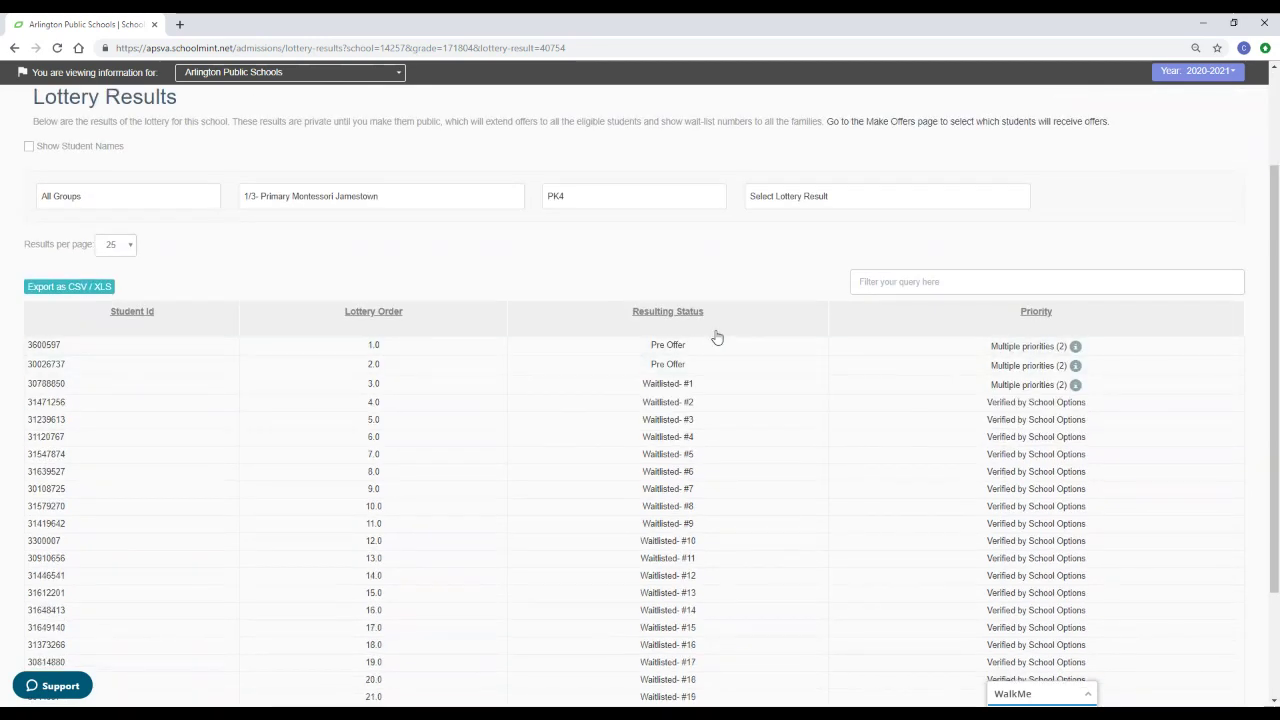
{"action": "scroll", "coordinate": [695, 323], "scroll_direction": "down", "scroll_amount": 2}
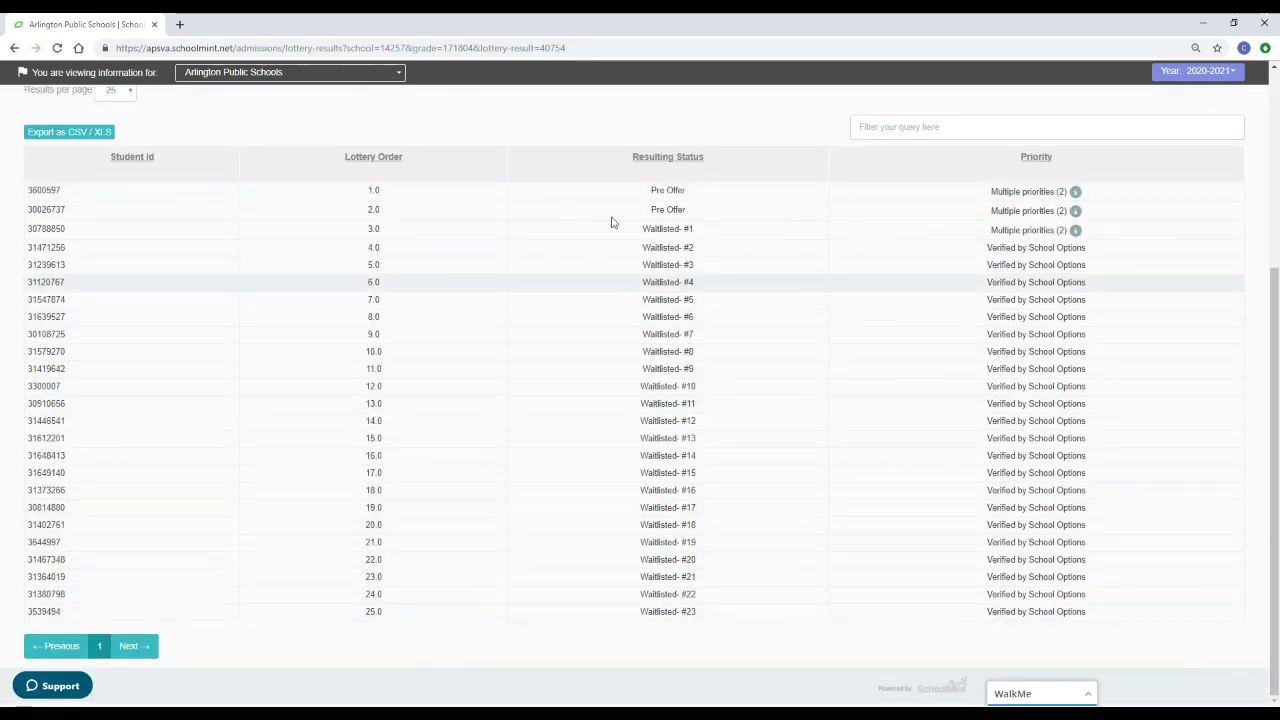
{"action": "scroll", "coordinate": [510, 143], "scroll_direction": "up", "scroll_amount": 2}
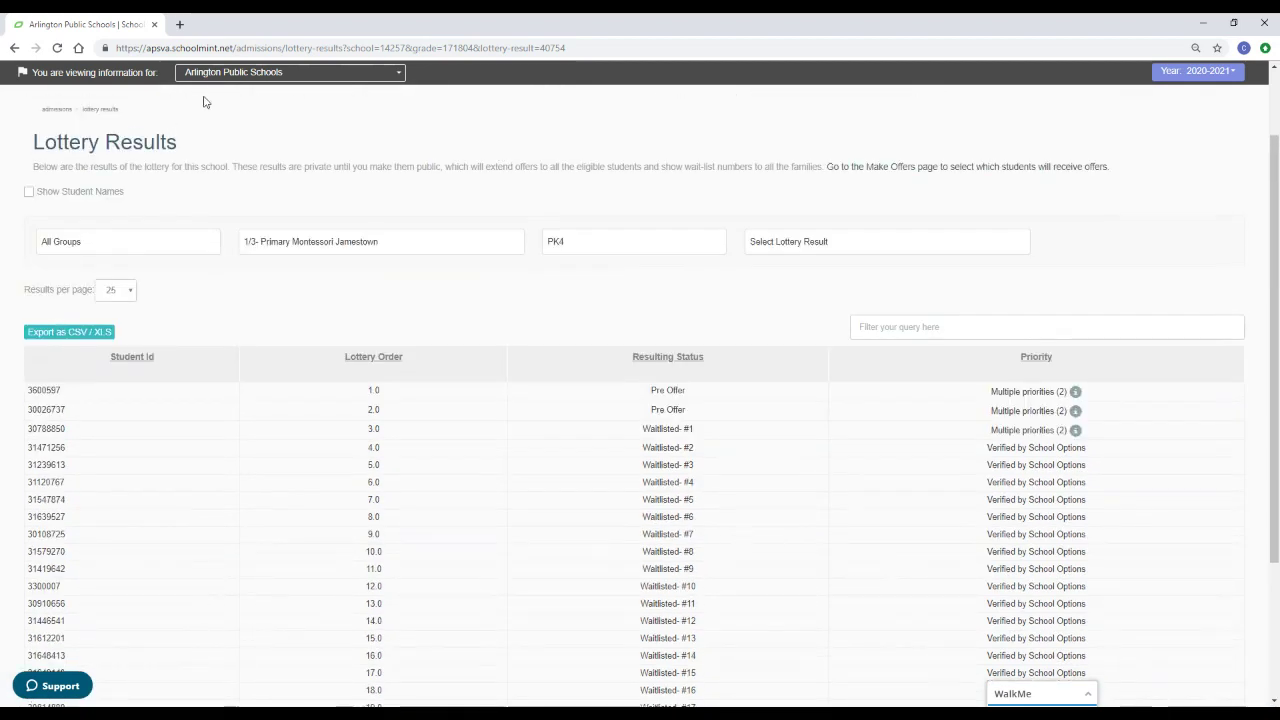
{"action": "left_click", "coordinate": [16, 50]}
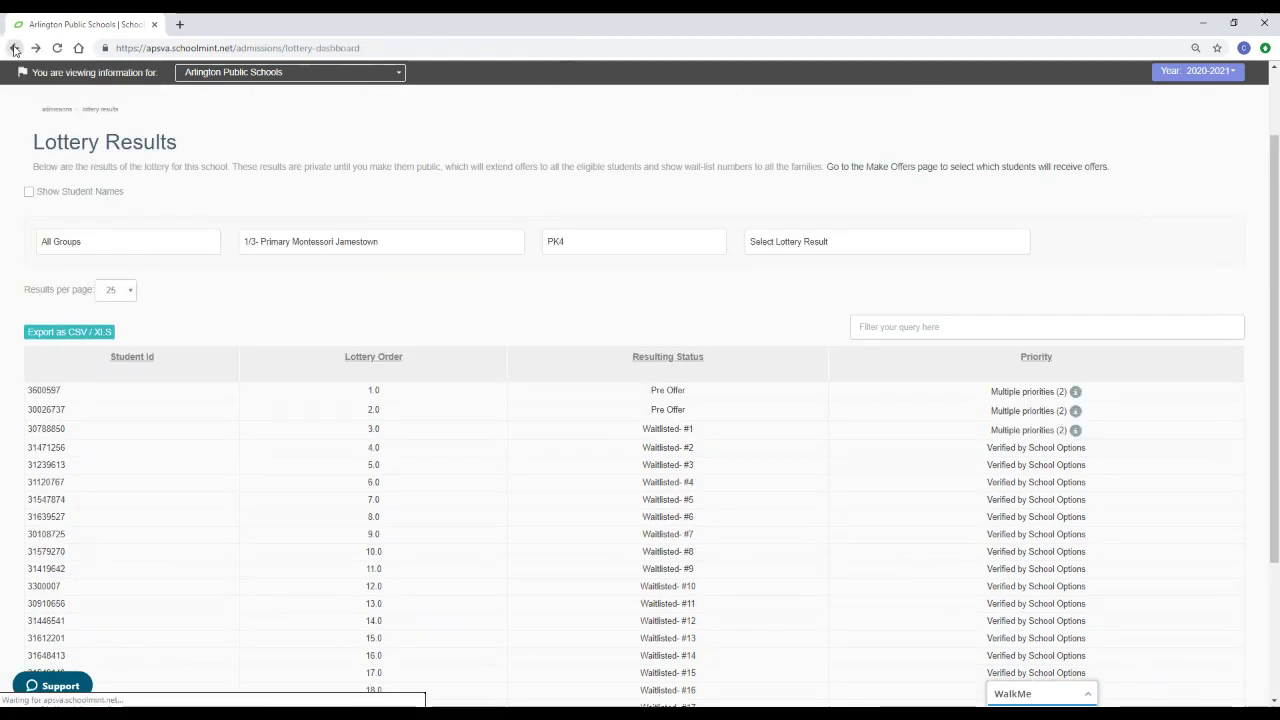
Step: Select 2/3- Primary Montessori Jamestown in the school filter and run its pk3 lottery
{"action": "left_click", "coordinate": [424, 292]}
{"action": "scroll", "coordinate": [449, 363], "scroll_direction": "down", "scroll_amount": 2}
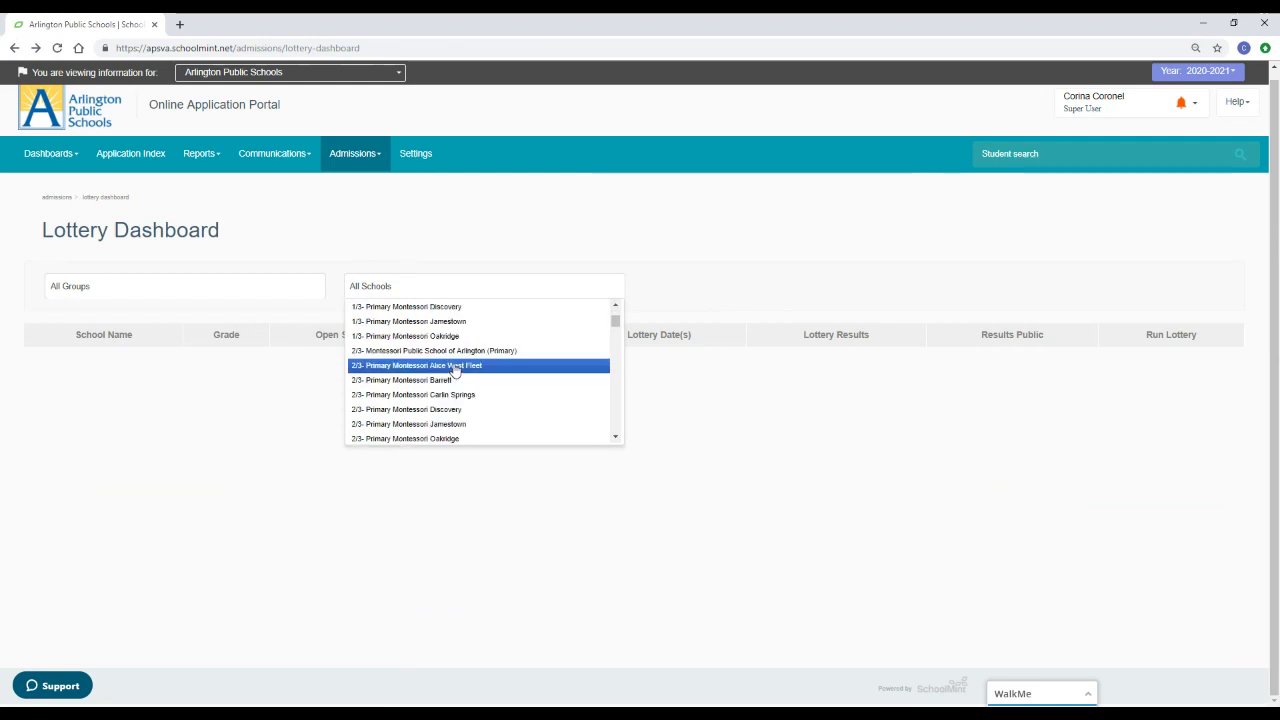
{"action": "left_click", "coordinate": [440, 424]}
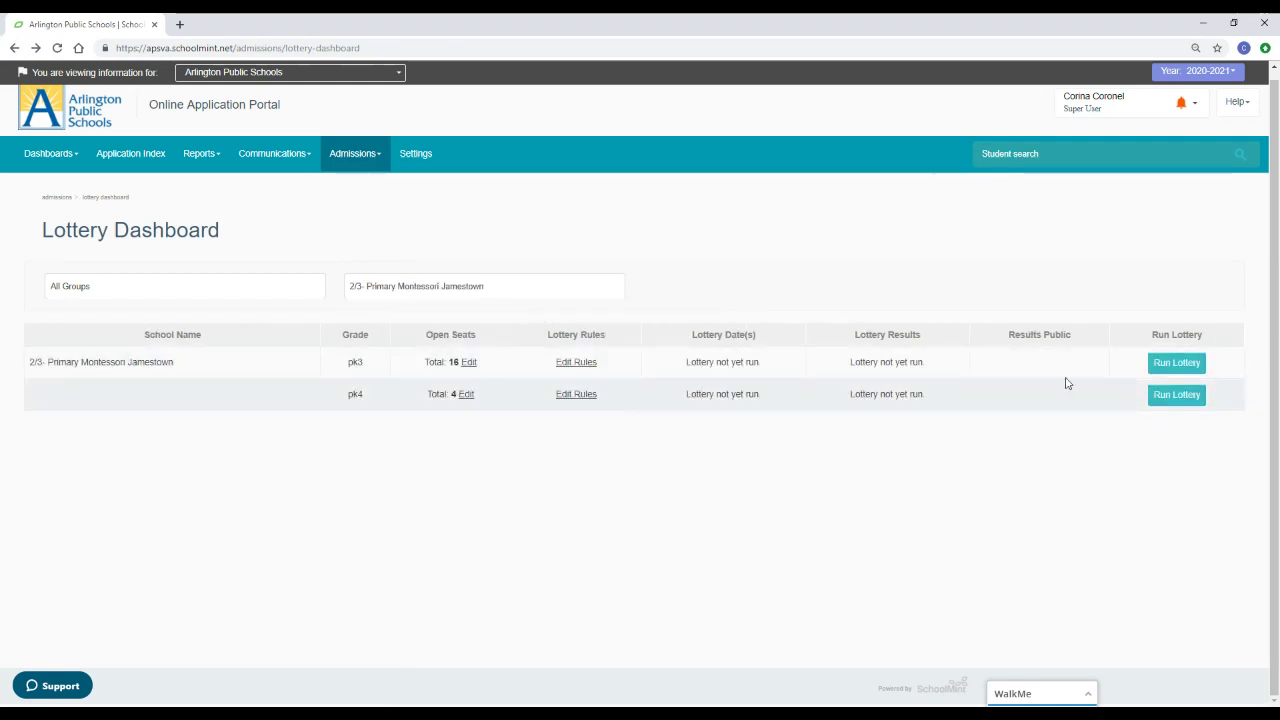
{"action": "left_click", "coordinate": [1176, 362]}
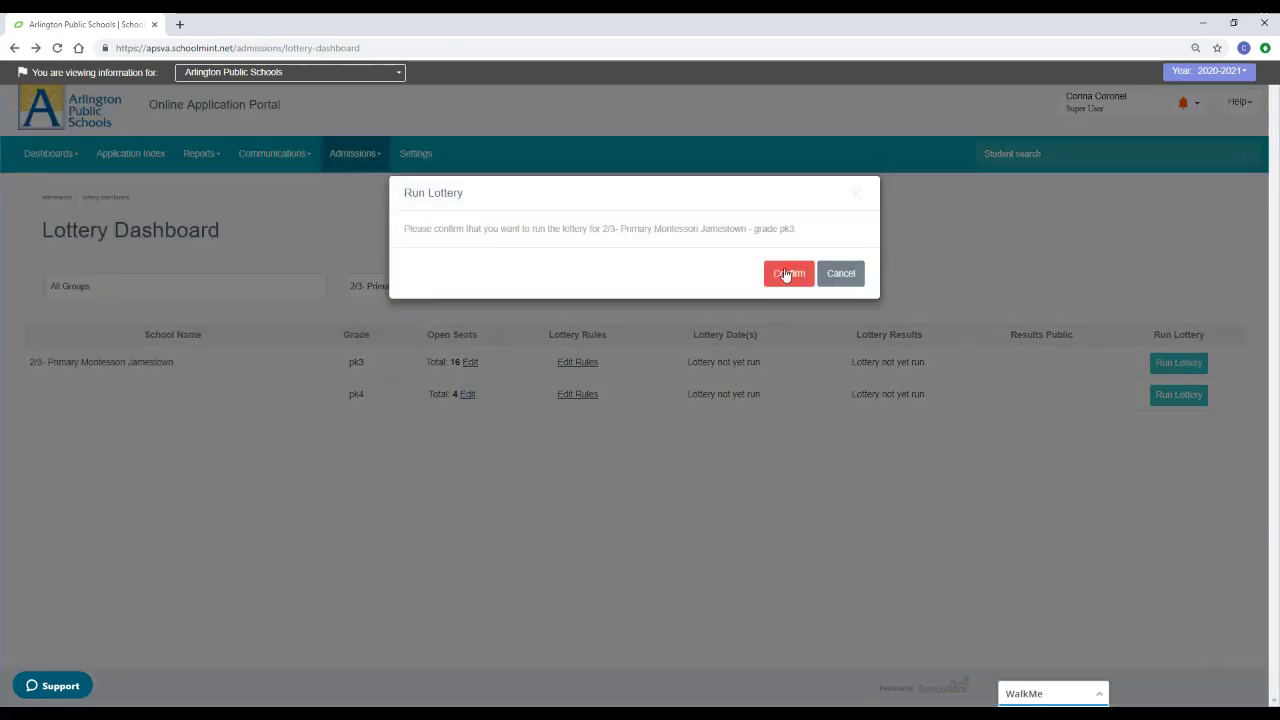
{"action": "left_click", "coordinate": [787, 274]}
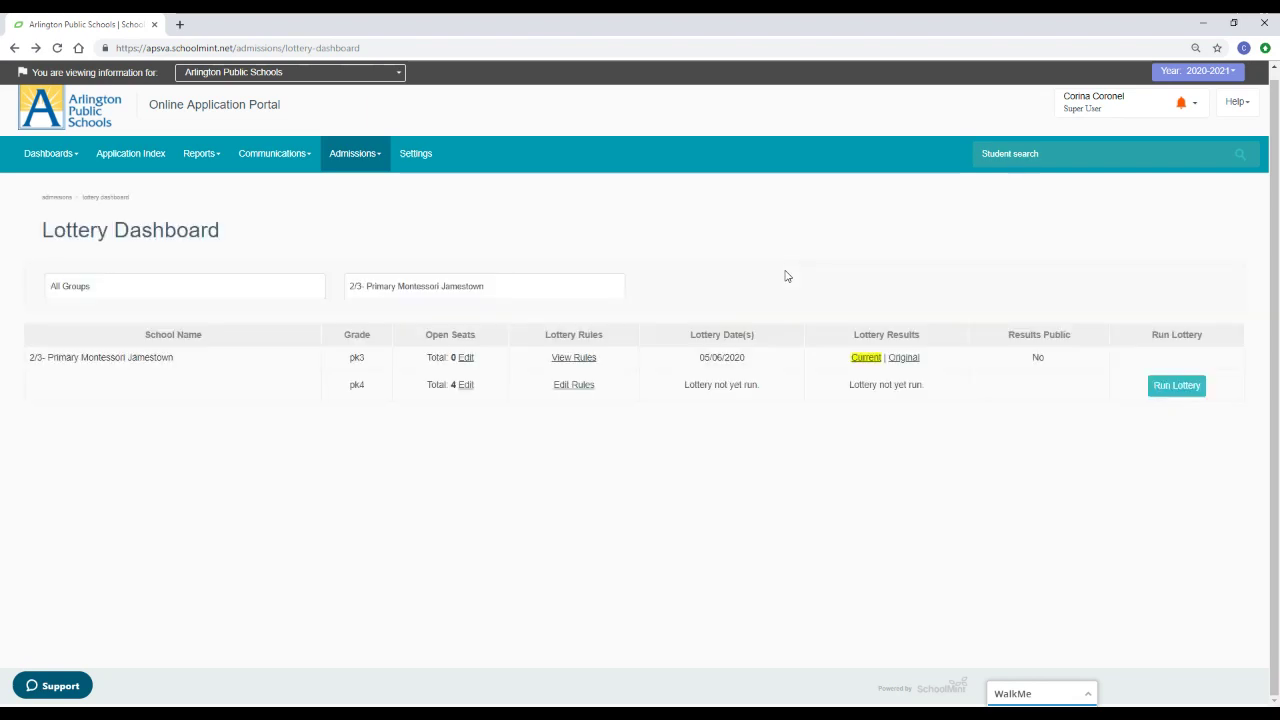
Step: Review both pages of current pk3 lottery results for 2/3- Primary Montessori Jamestown, and return to the Lottery Dashboard
{"action": "left_click", "coordinate": [866, 358]}
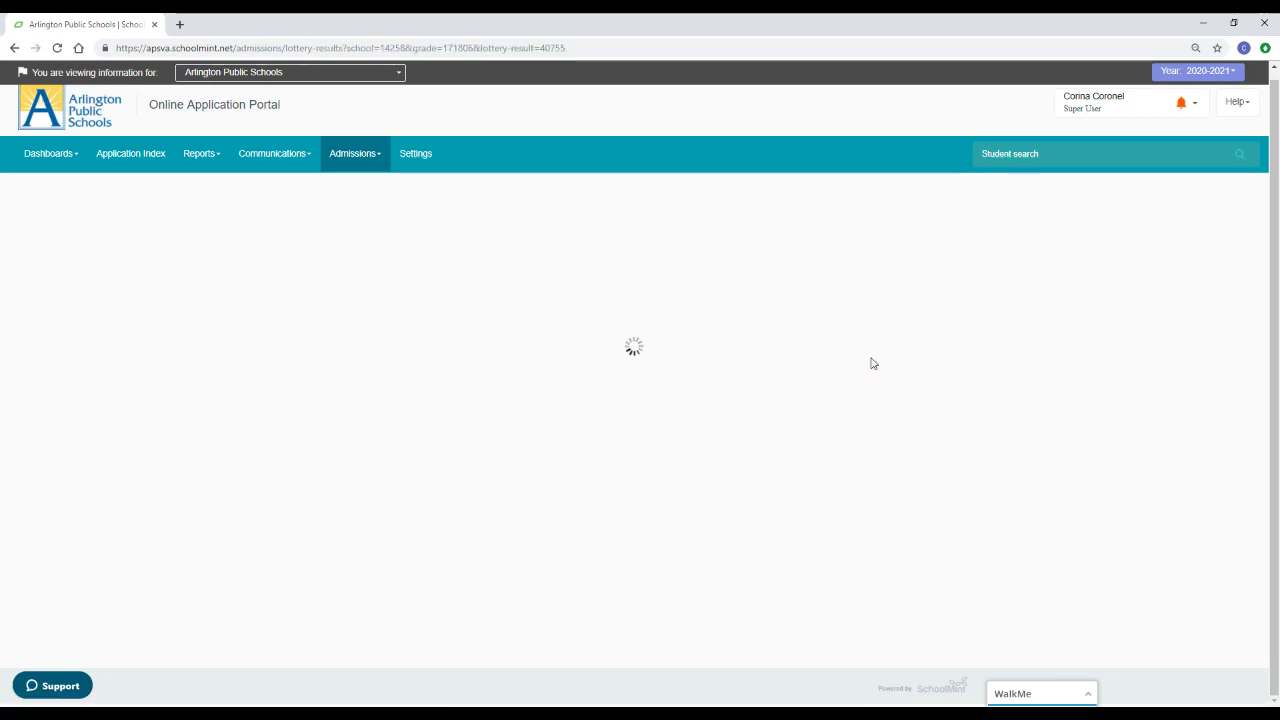
{"action": "scroll", "coordinate": [737, 360], "scroll_direction": "down", "scroll_amount": 4}
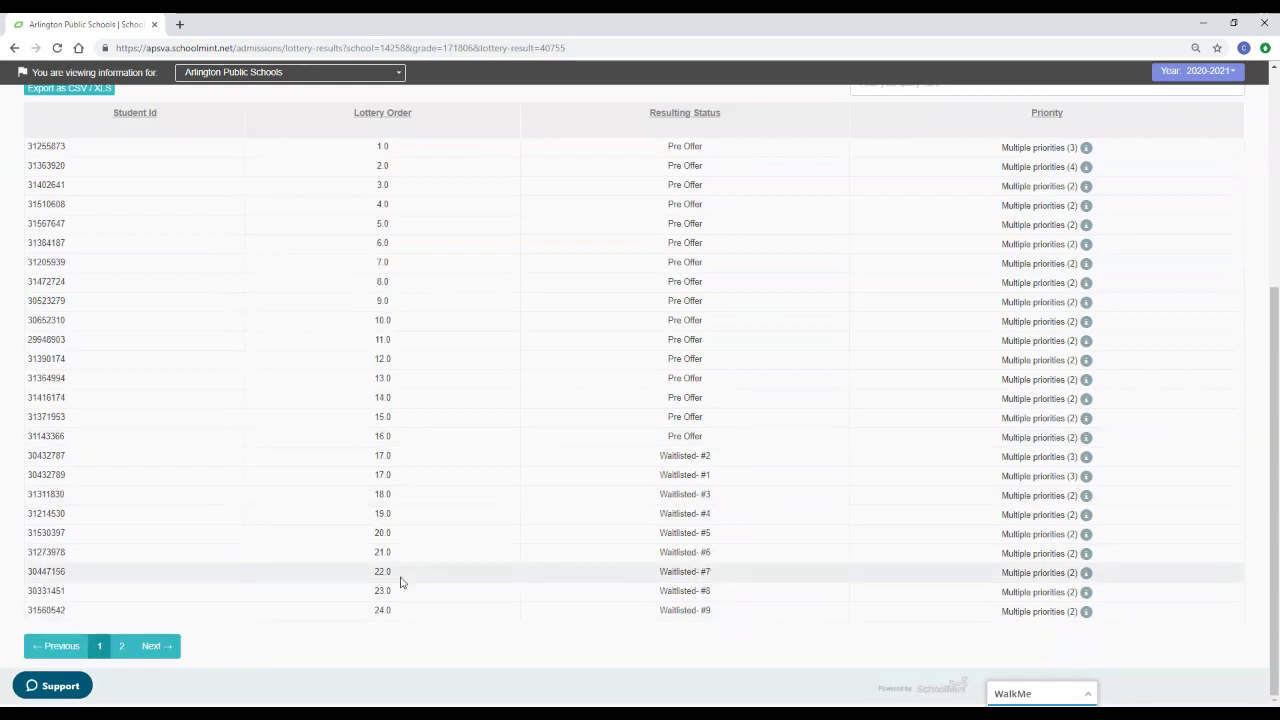
{"action": "left_click", "coordinate": [120, 652]}
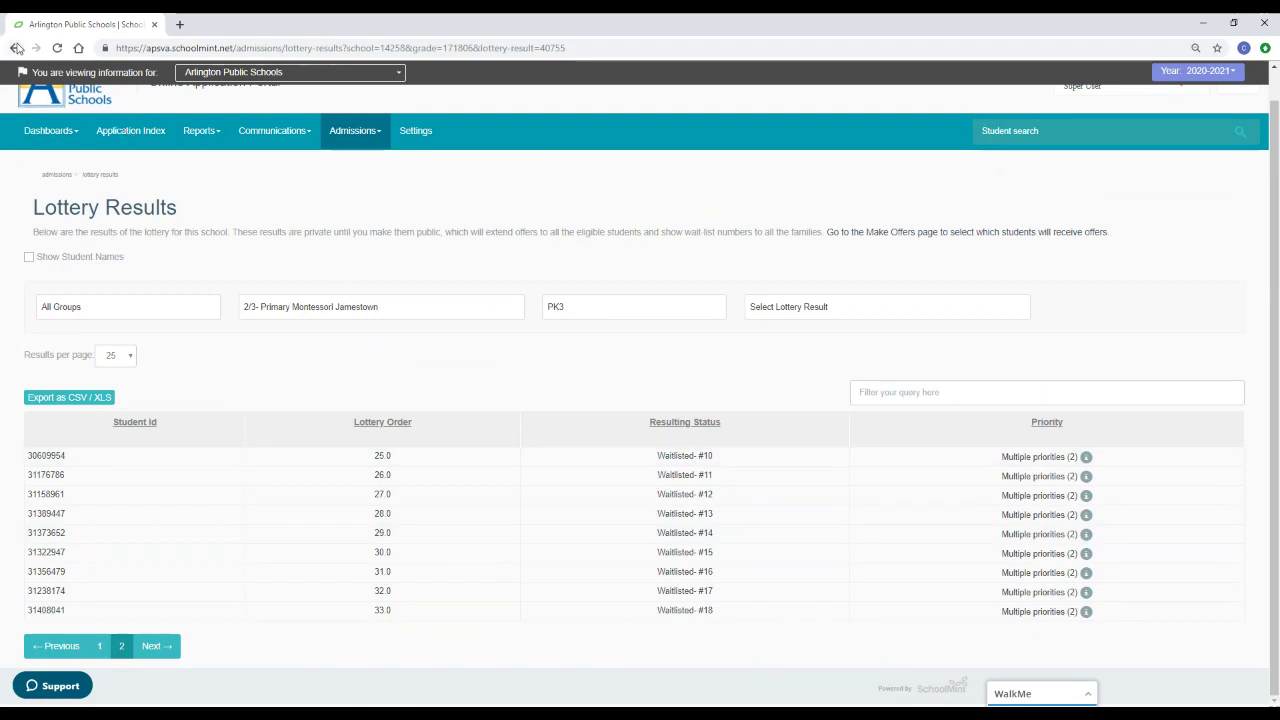
{"action": "left_click", "coordinate": [15, 50]}
Step: Select 2/3- Primary Montessori Jamestown in the school filter again and run its pk4 lottery
{"action": "left_click", "coordinate": [496, 296]}
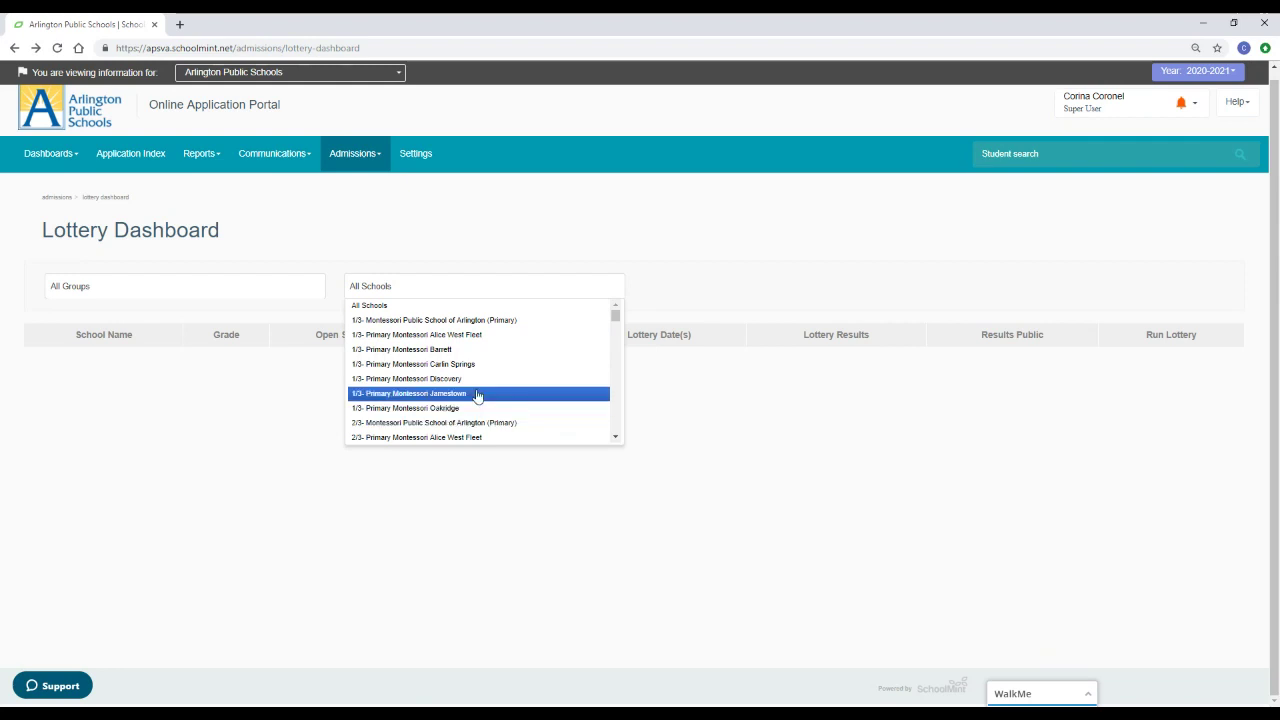
{"action": "scroll", "coordinate": [459, 397], "scroll_direction": "down", "scroll_amount": 2}
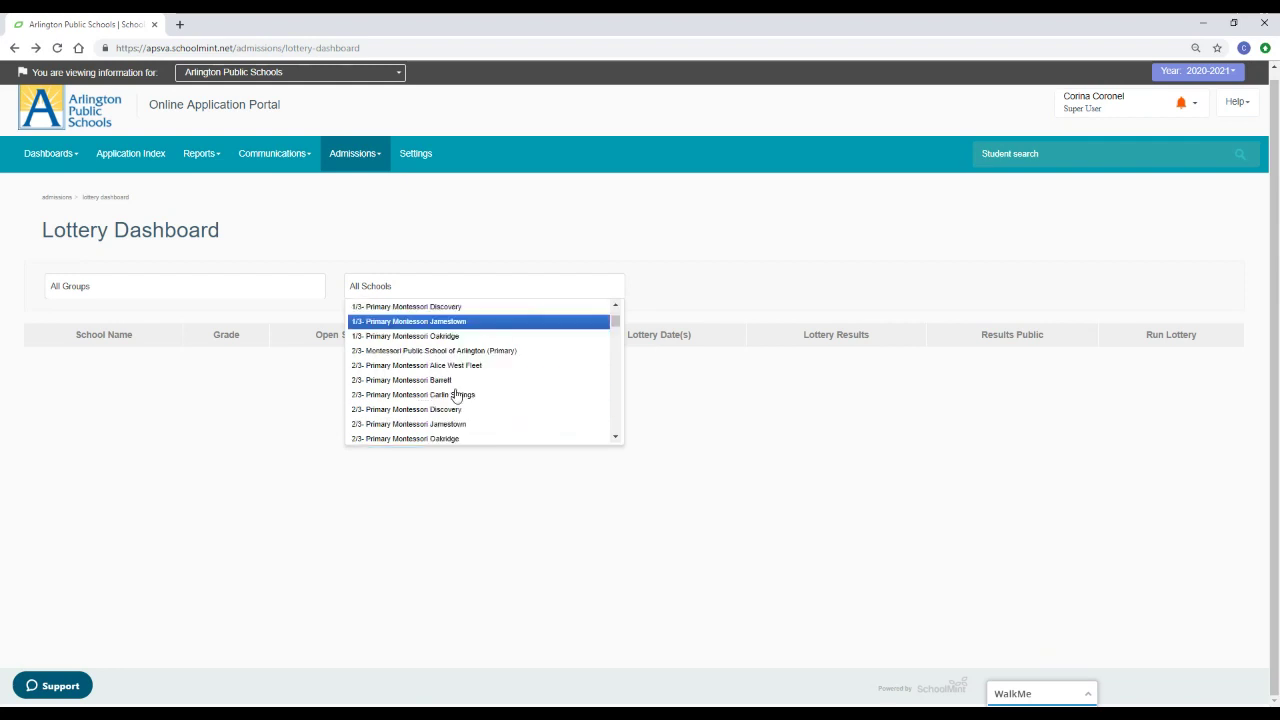
{"action": "left_click", "coordinate": [453, 425]}
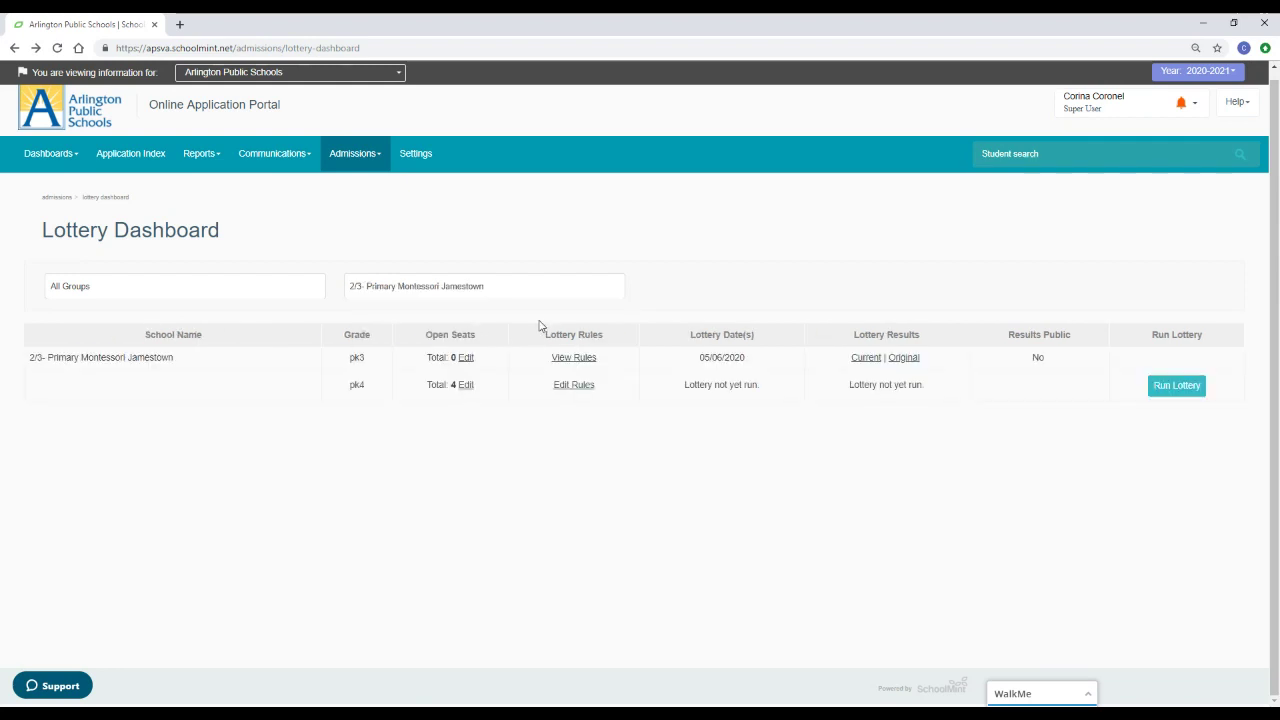
{"action": "left_click", "coordinate": [1186, 389]}
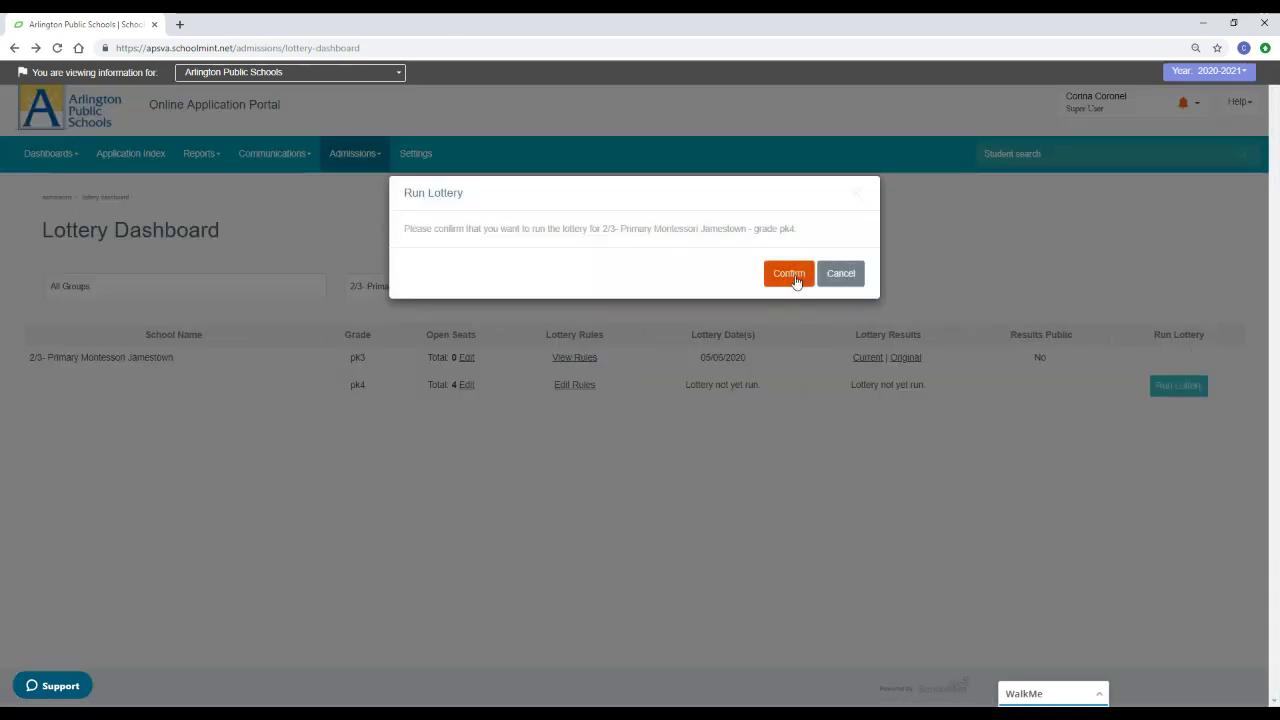
{"action": "left_click", "coordinate": [796, 281]}
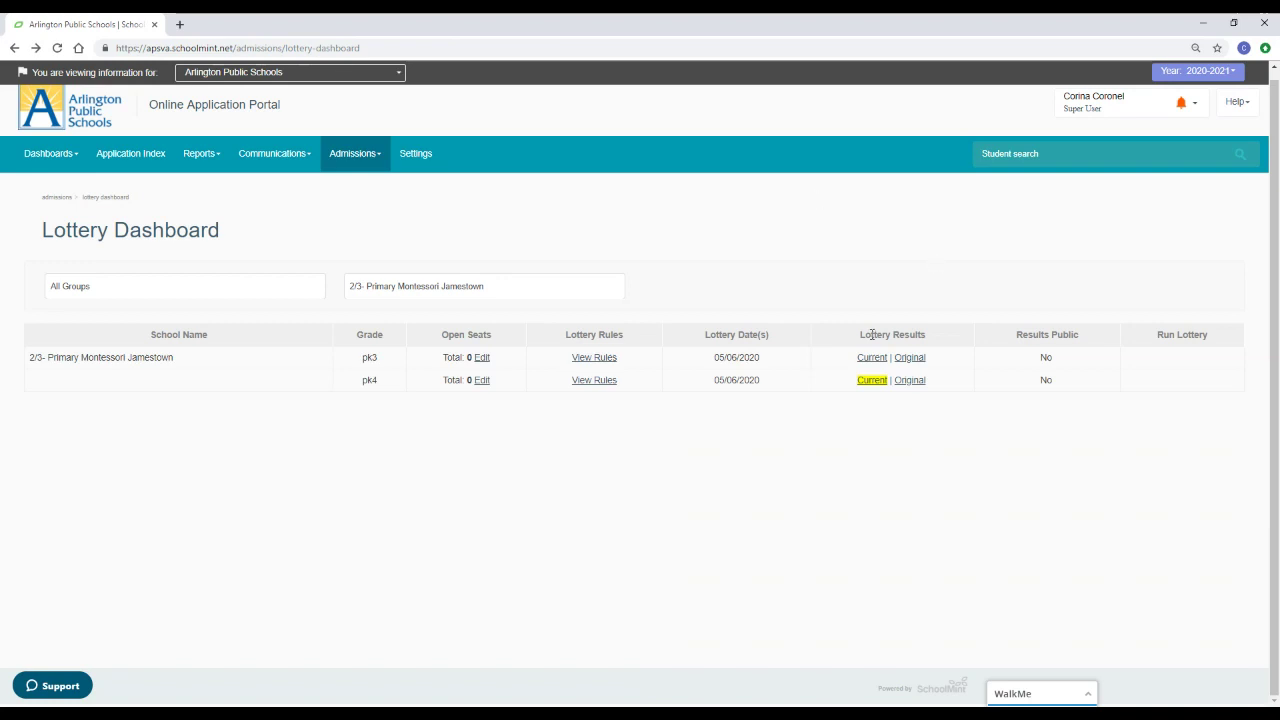
Step: Review both pages of current pk4 lottery results for 2/3- Primary Montessori Jamestown, and return to the Lottery Dashboard
{"action": "left_click", "coordinate": [878, 382]}
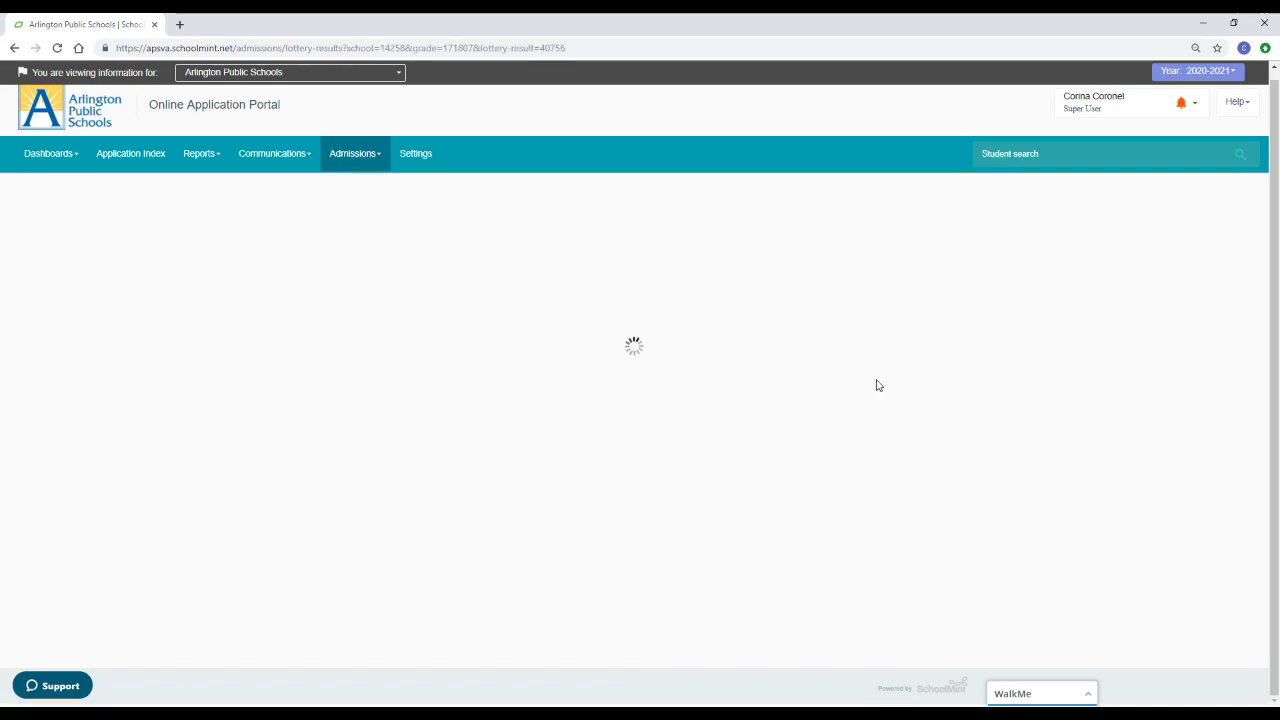
{"action": "scroll", "coordinate": [771, 406], "scroll_direction": "down", "scroll_amount": 2}
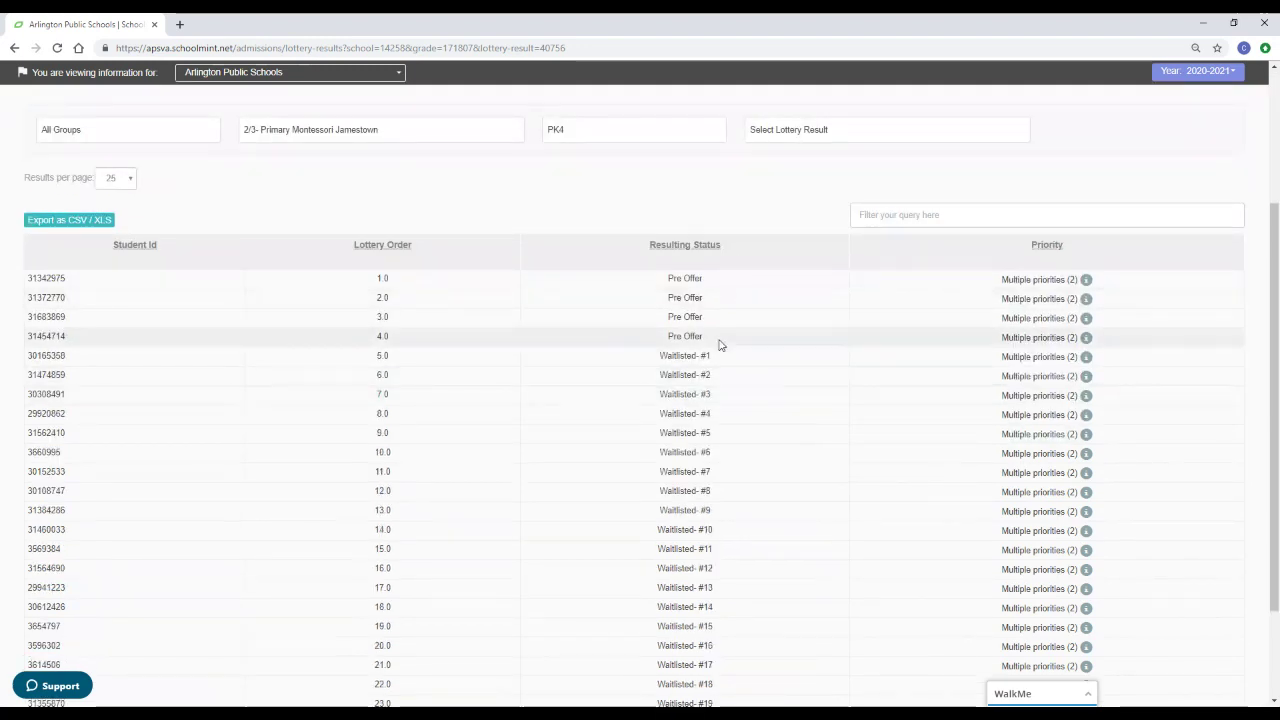
{"action": "scroll", "coordinate": [737, 322], "scroll_direction": "down", "scroll_amount": 2}
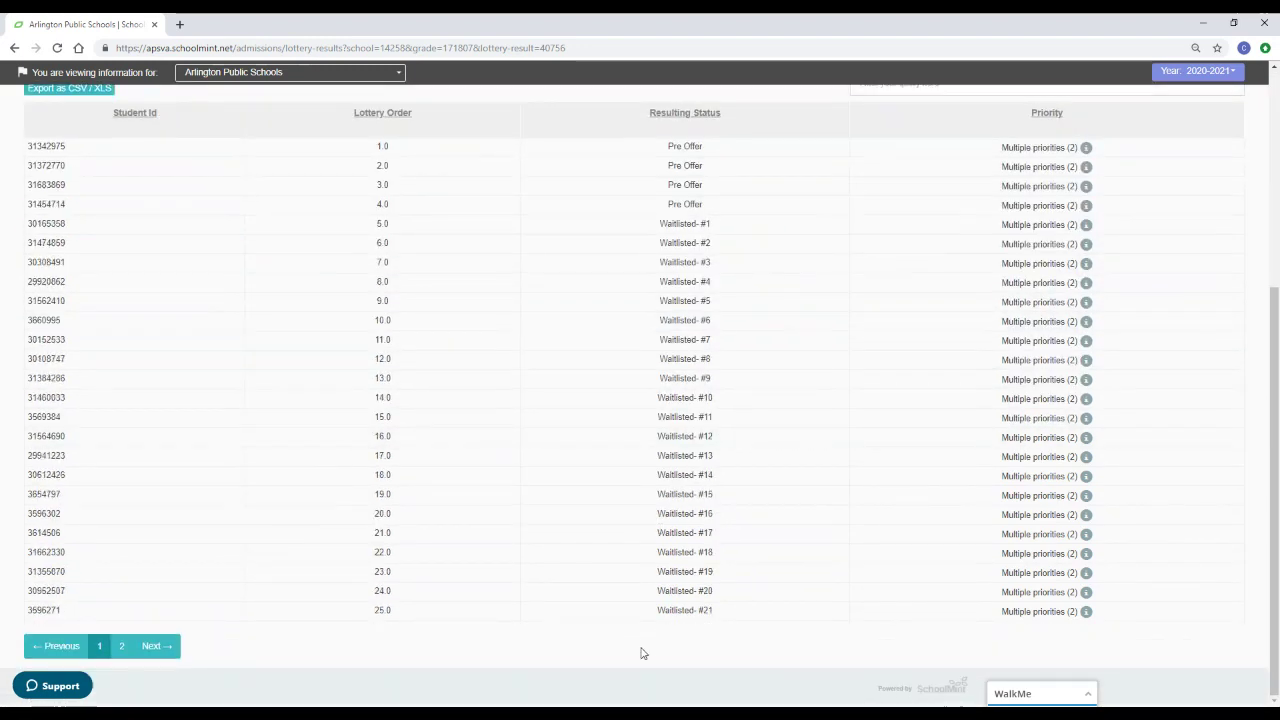
{"action": "left_click", "coordinate": [120, 648]}
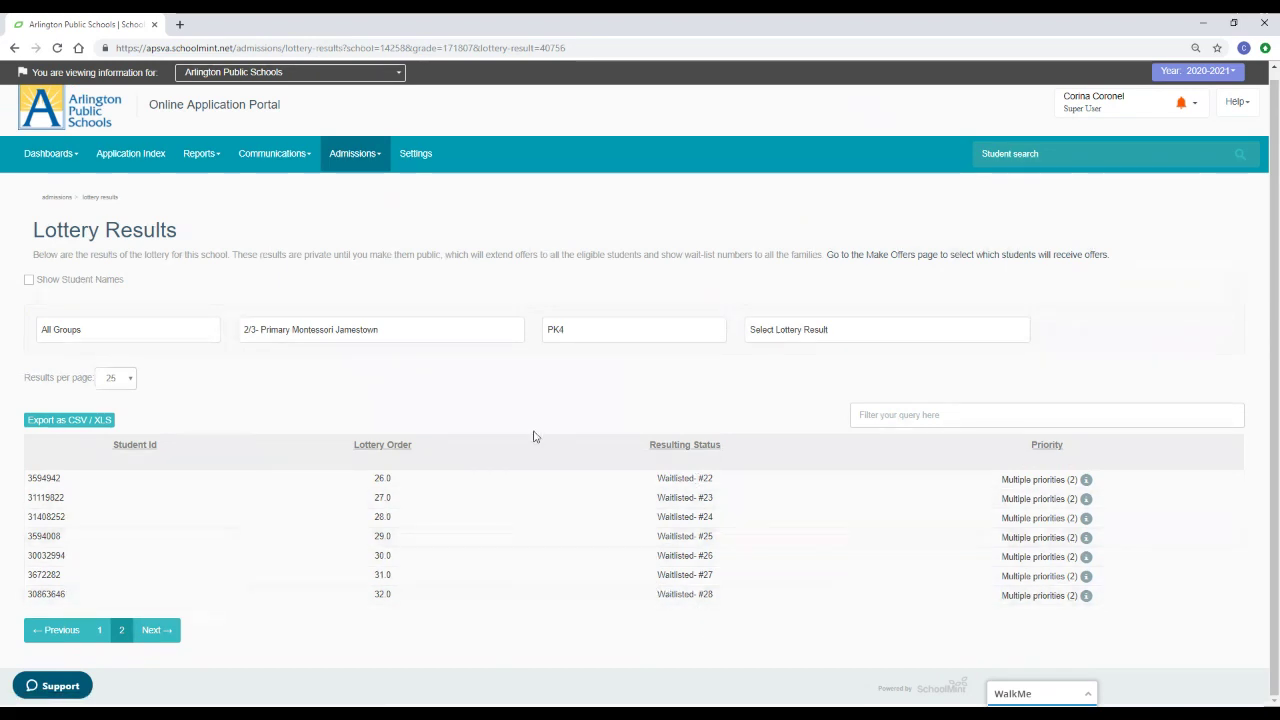
{"action": "left_click", "coordinate": [16, 49]}
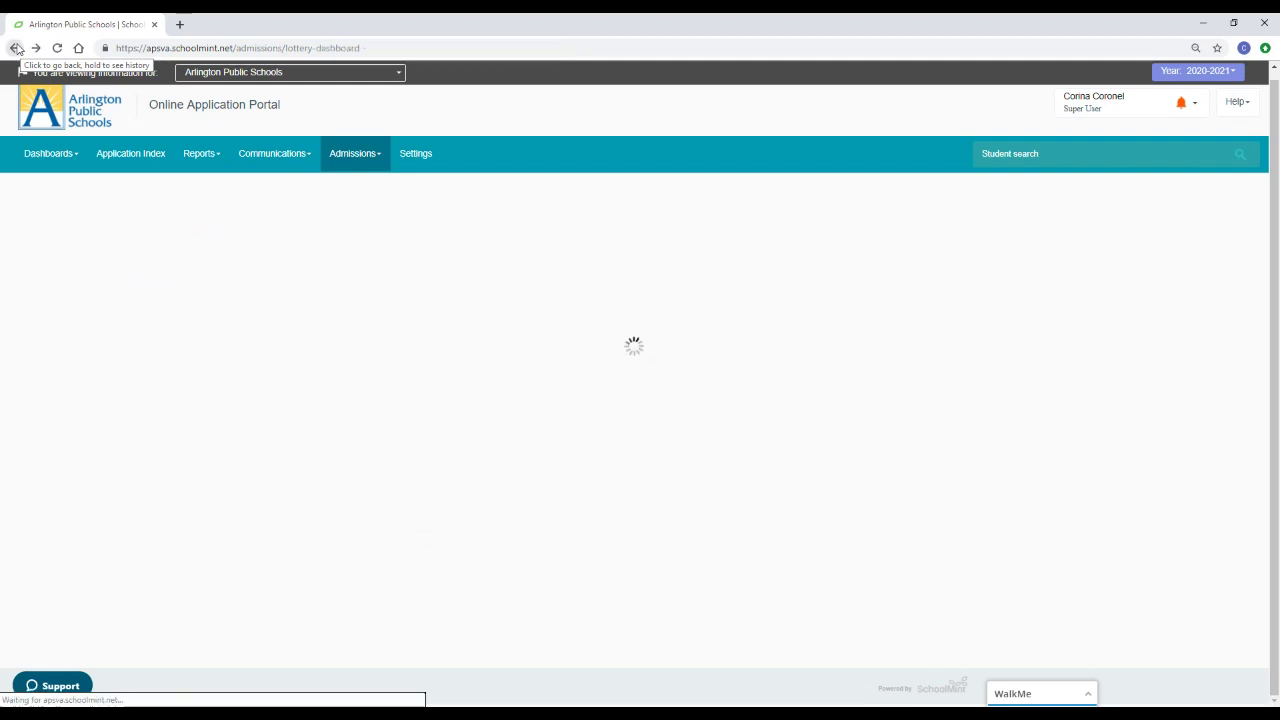
Step: Select Primary Montessori Jamestown in the school filter and run its kindergarten lottery anyway, without available seats
{"action": "left_click", "coordinate": [422, 295]}
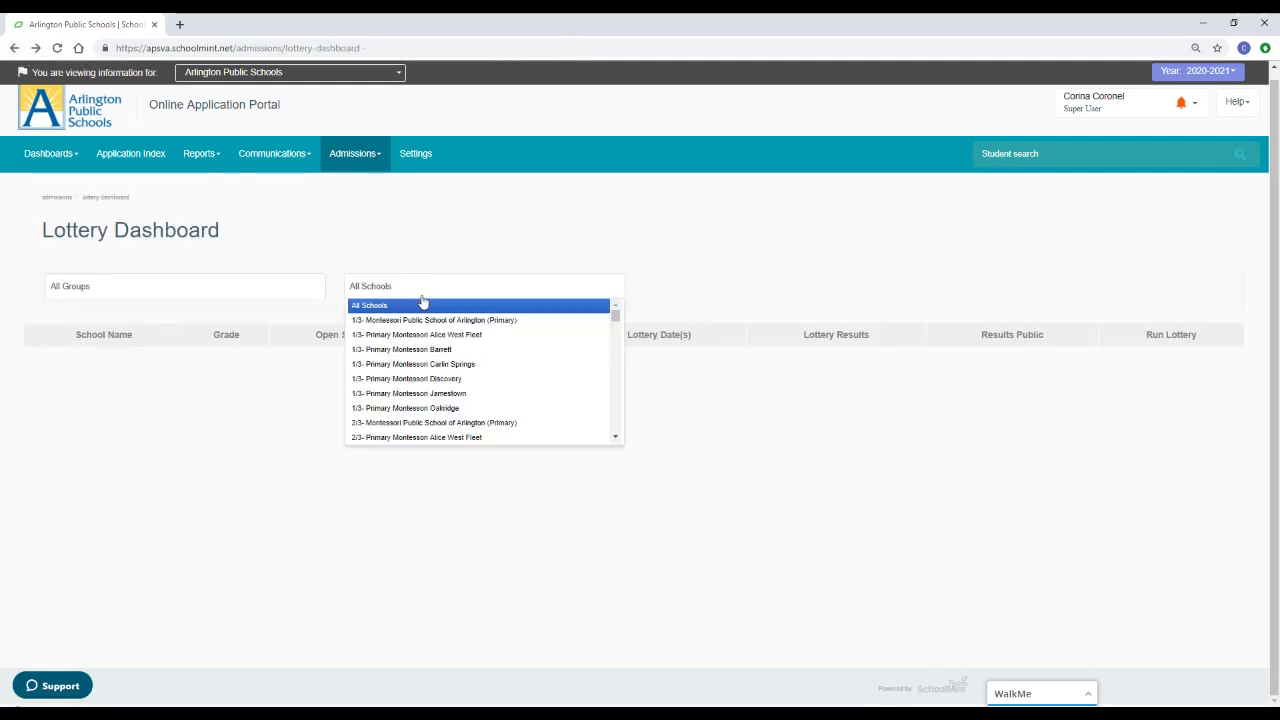
{"action": "scroll", "coordinate": [485, 366], "scroll_direction": "down", "scroll_amount": 8}
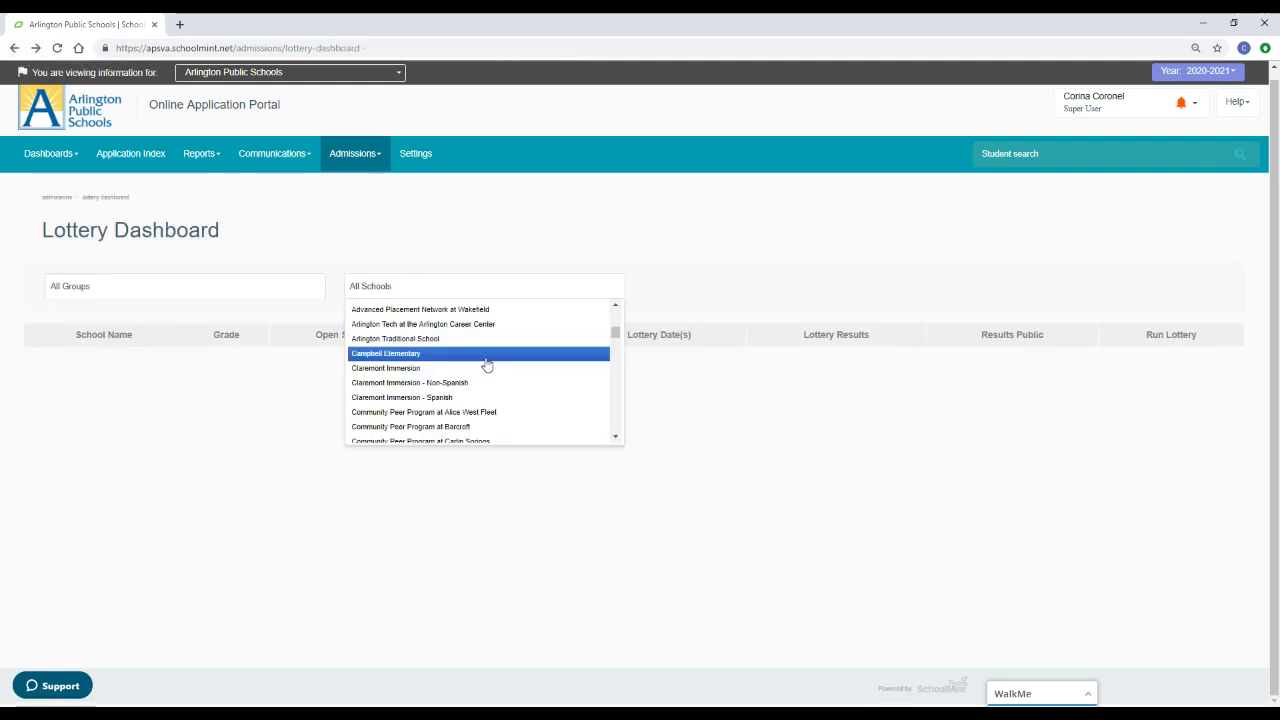
{"action": "scroll", "coordinate": [485, 365], "scroll_direction": "down", "scroll_amount": 6}
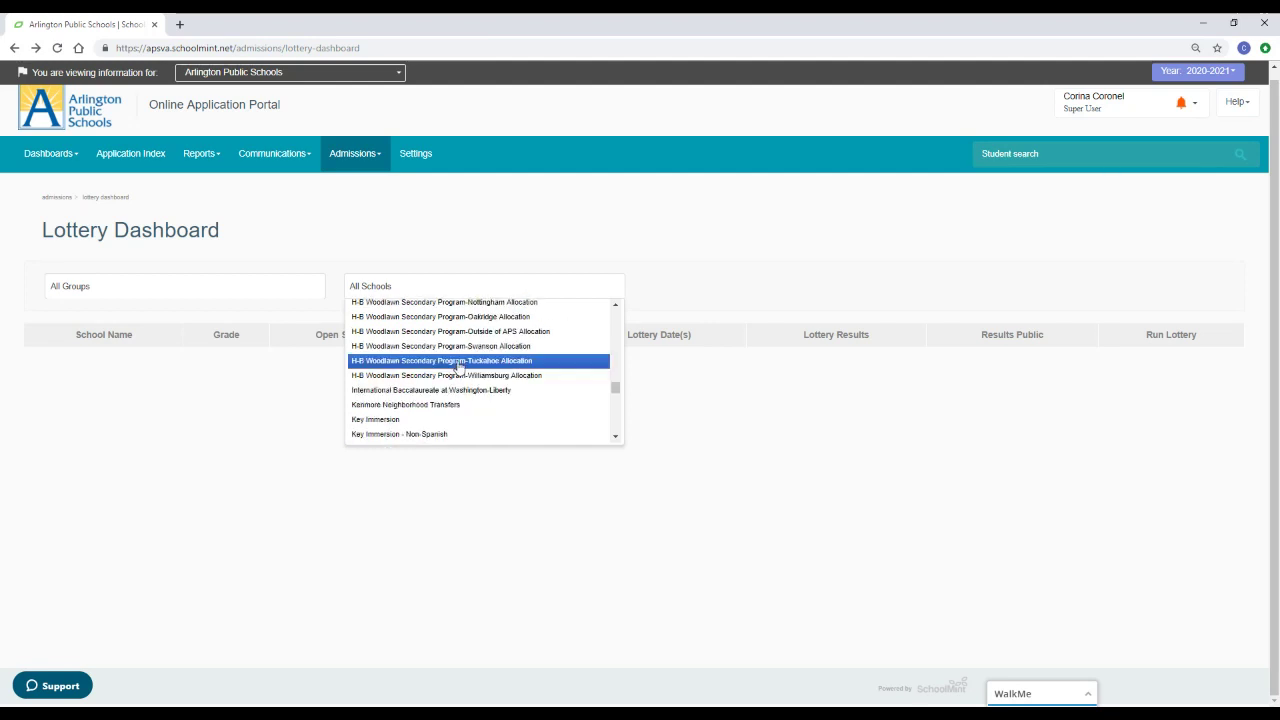
{"action": "left_click", "coordinate": [449, 437]}
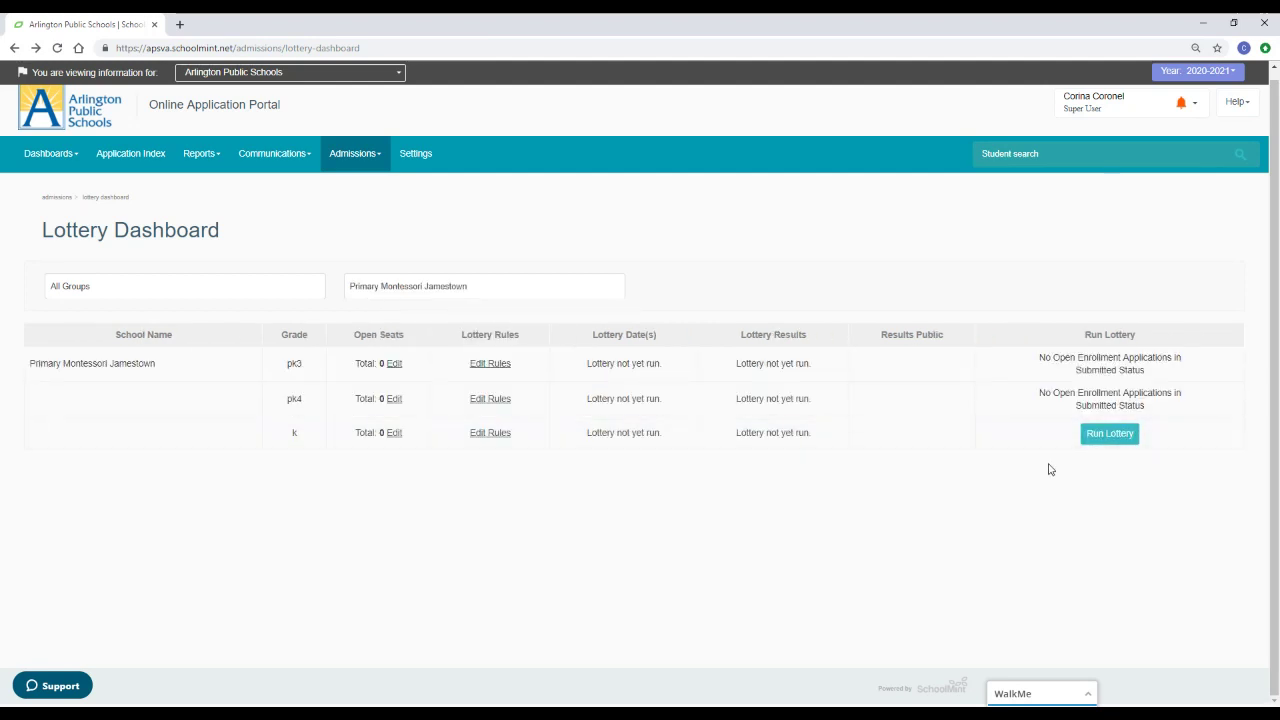
{"action": "left_click", "coordinate": [1110, 434]}
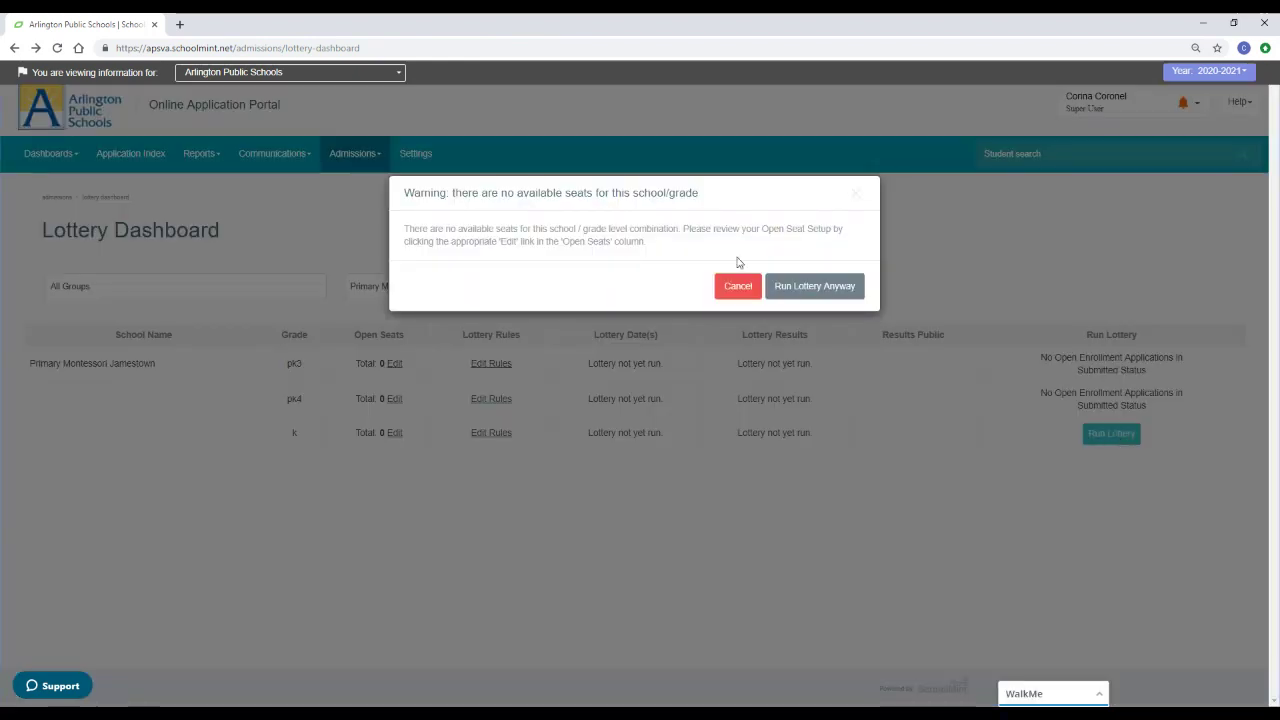
{"action": "left_click", "coordinate": [815, 287]}
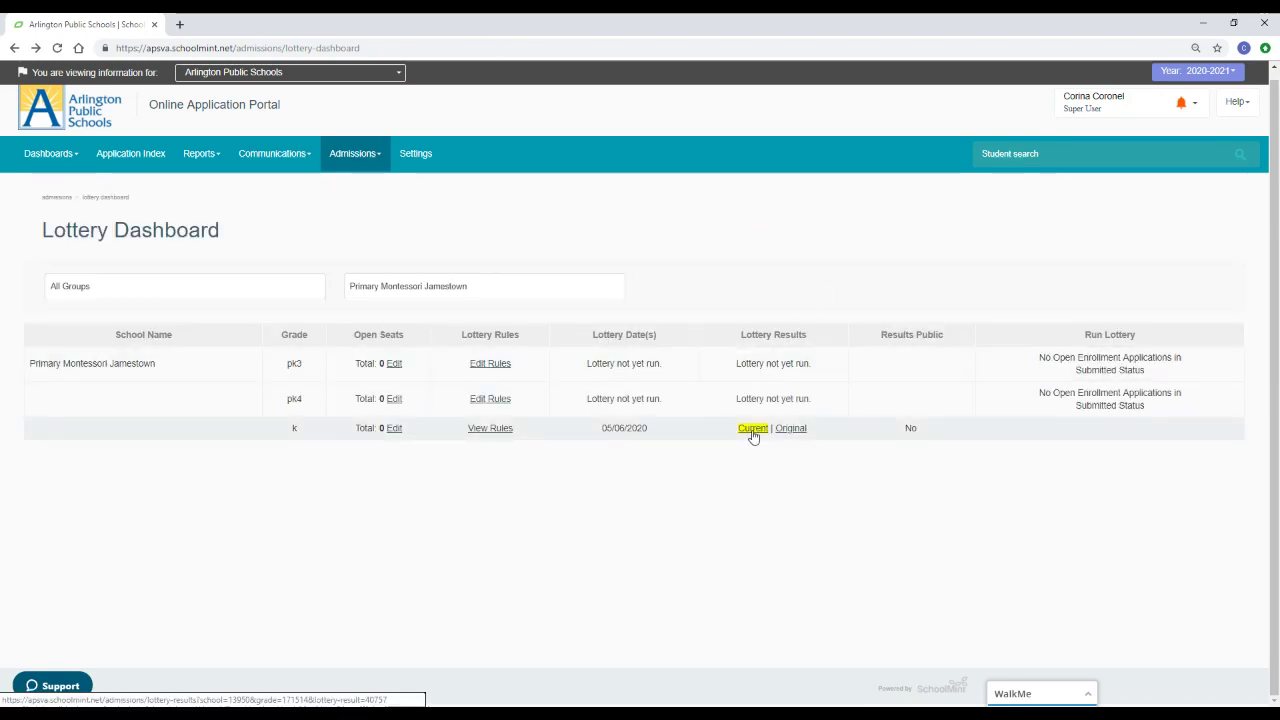
Step: Review the current kindergarten lottery results for Primary Montessori Jamestown, and return to the Lottery Dashboard
{"action": "left_click", "coordinate": [752, 432]}
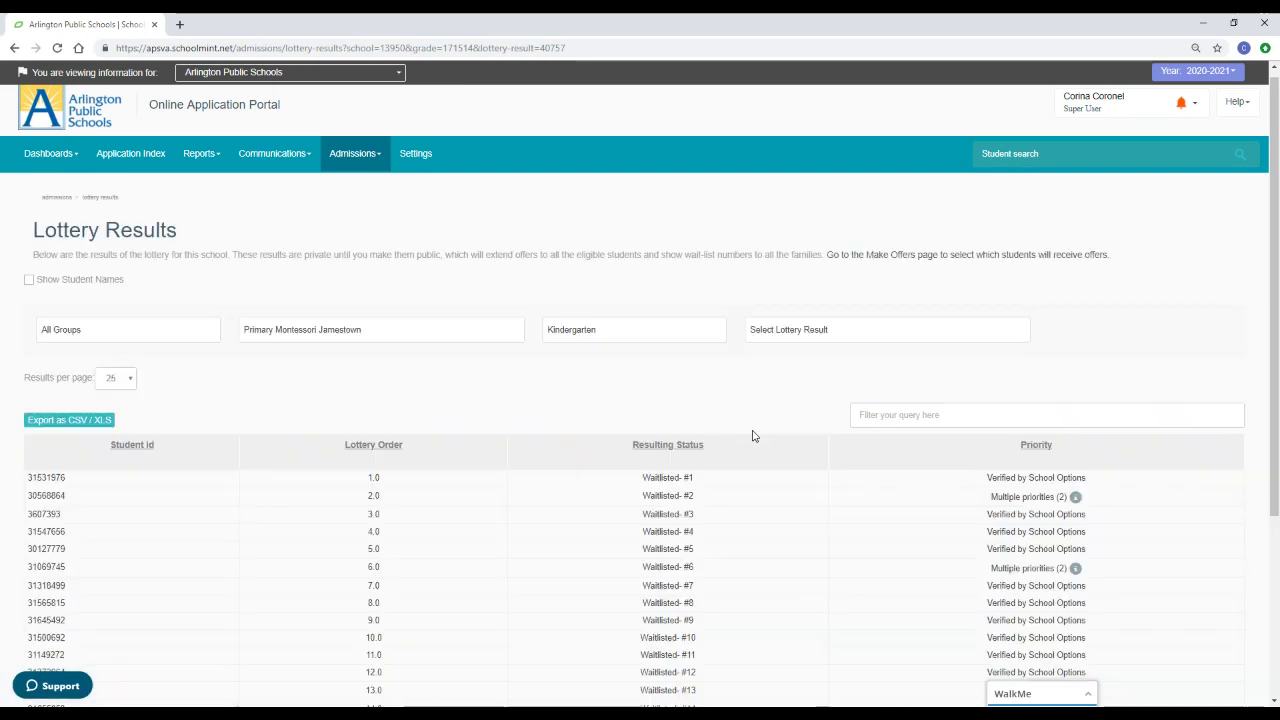
{"action": "scroll", "coordinate": [740, 345], "scroll_direction": "down", "scroll_amount": 1}
{"action": "scroll", "coordinate": [678, 416], "scroll_direction": "down", "scroll_amount": 1}
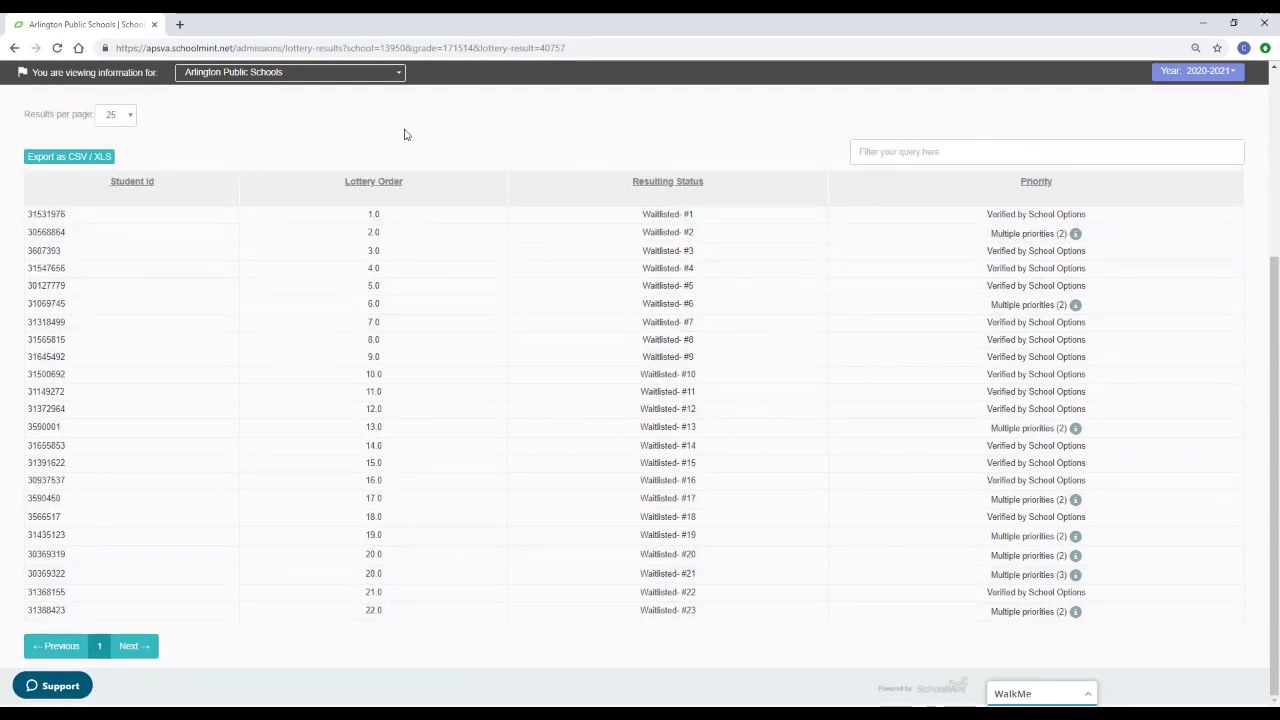
{"action": "scroll", "coordinate": [410, 160], "scroll_direction": "up", "scroll_amount": 2}
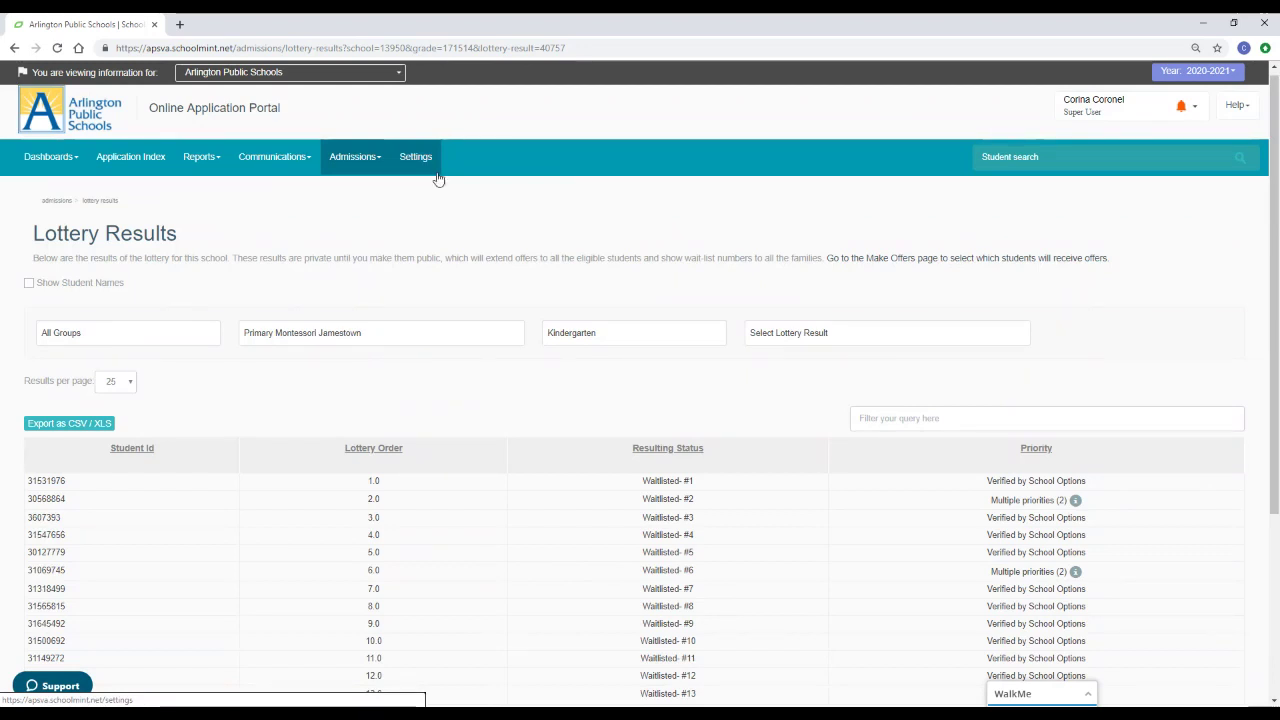
{"action": "left_click", "coordinate": [15, 48]}
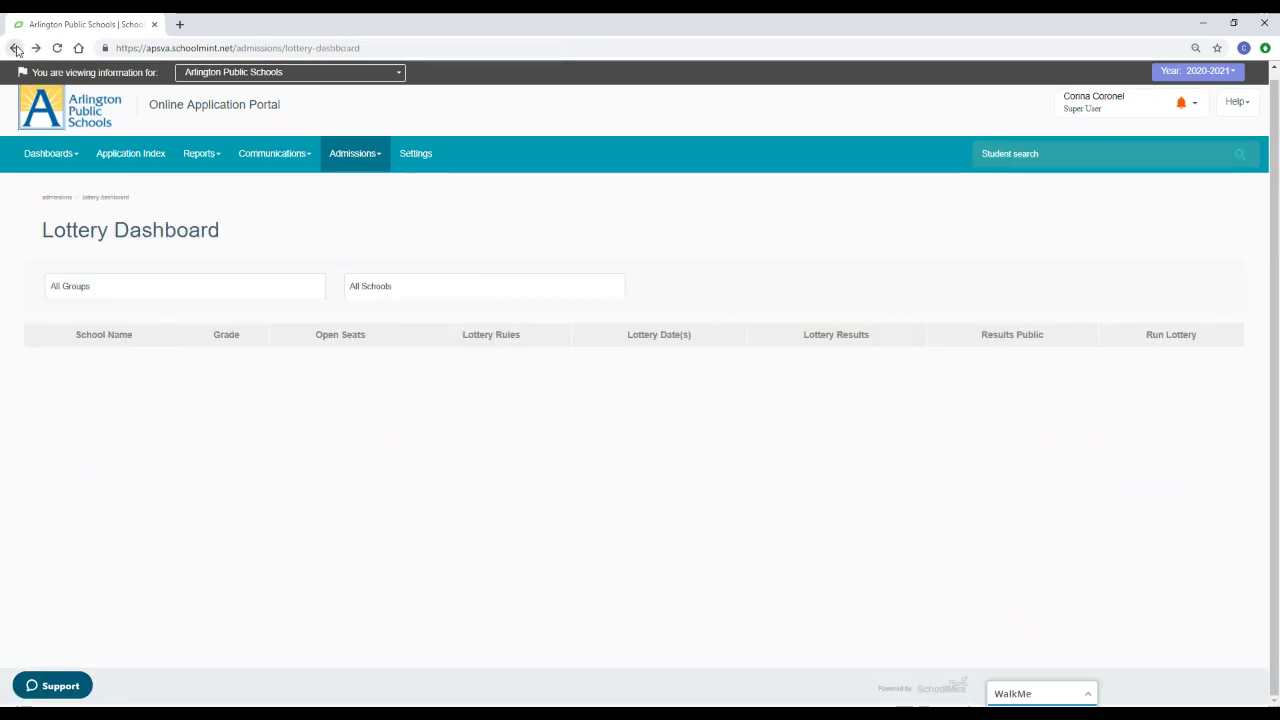
Step: Select 1/3- Primary Montessori Oakridge in the school filter and run its pk3 lottery
{"action": "left_click", "coordinate": [437, 290]}
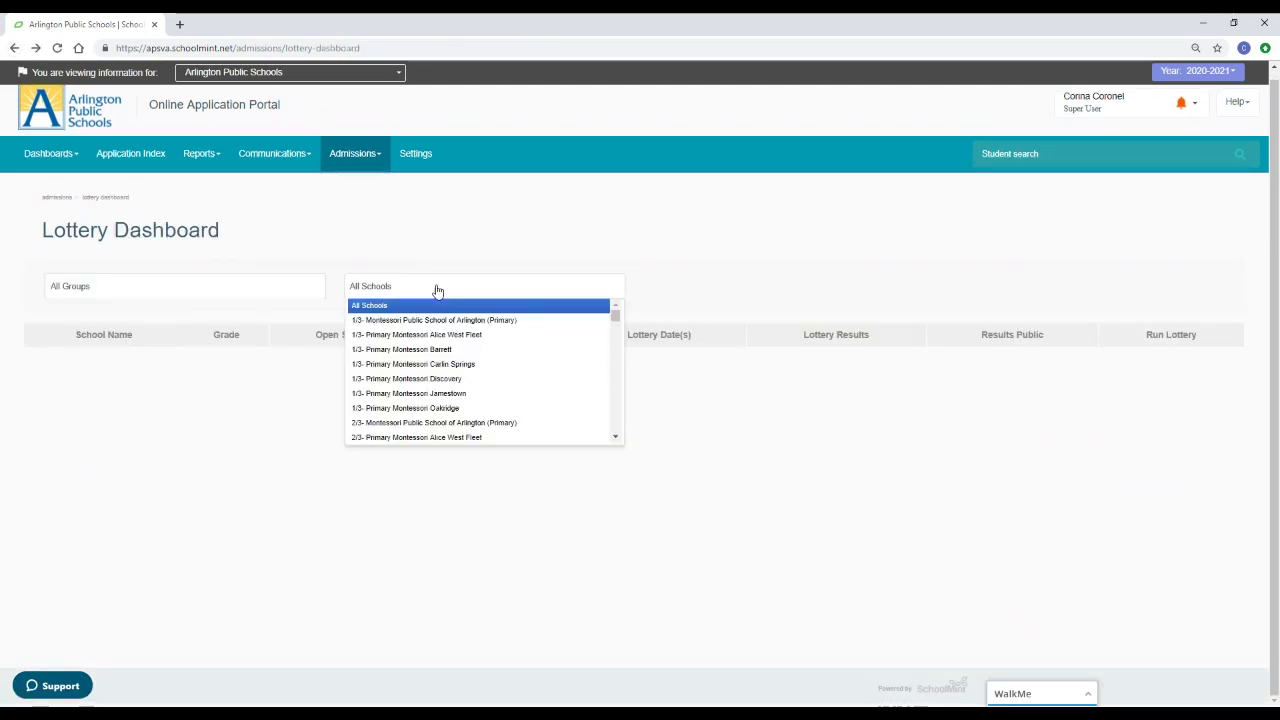
{"action": "left_click", "coordinate": [470, 408]}
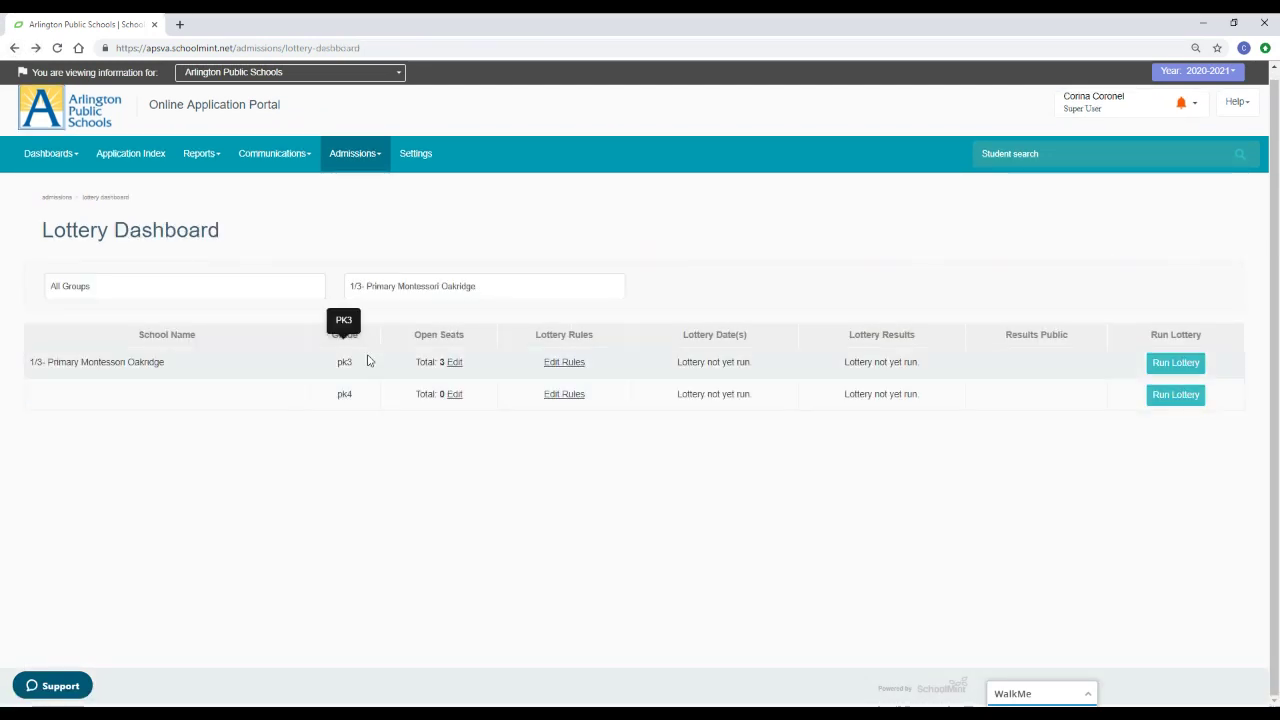
{"action": "left_click", "coordinate": [1157, 363]}
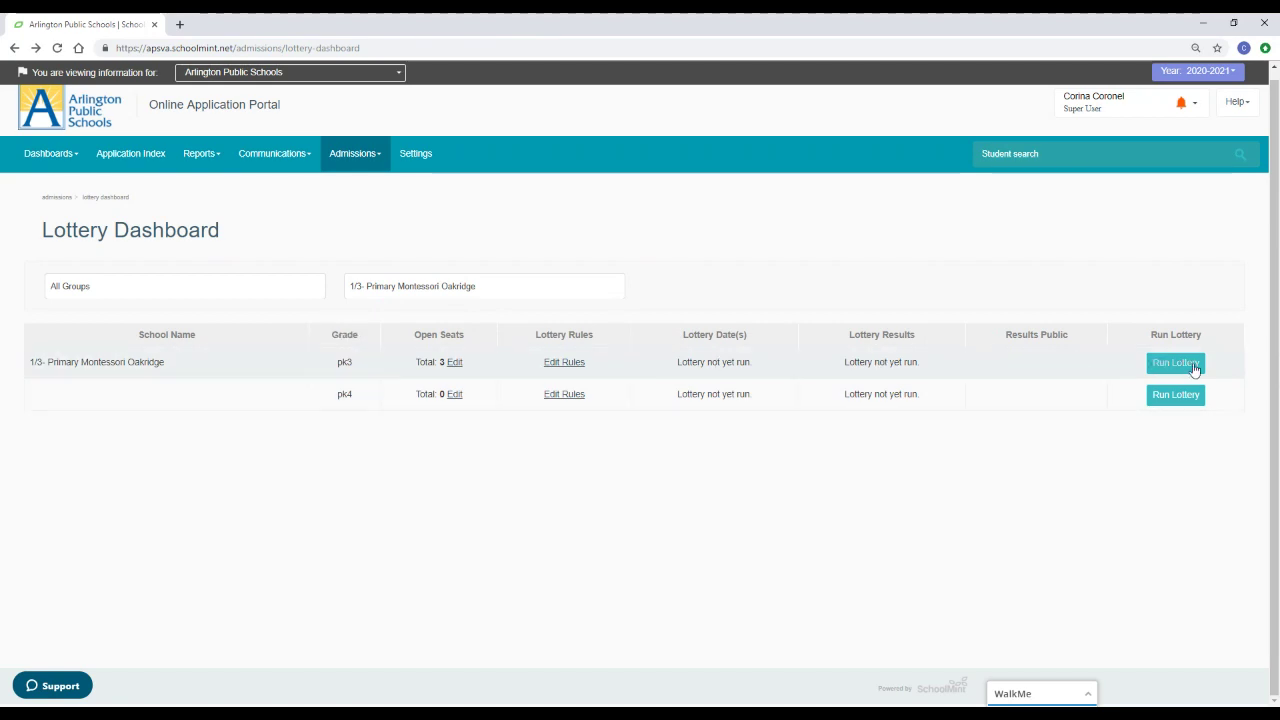
{"action": "left_click", "coordinate": [789, 277]}
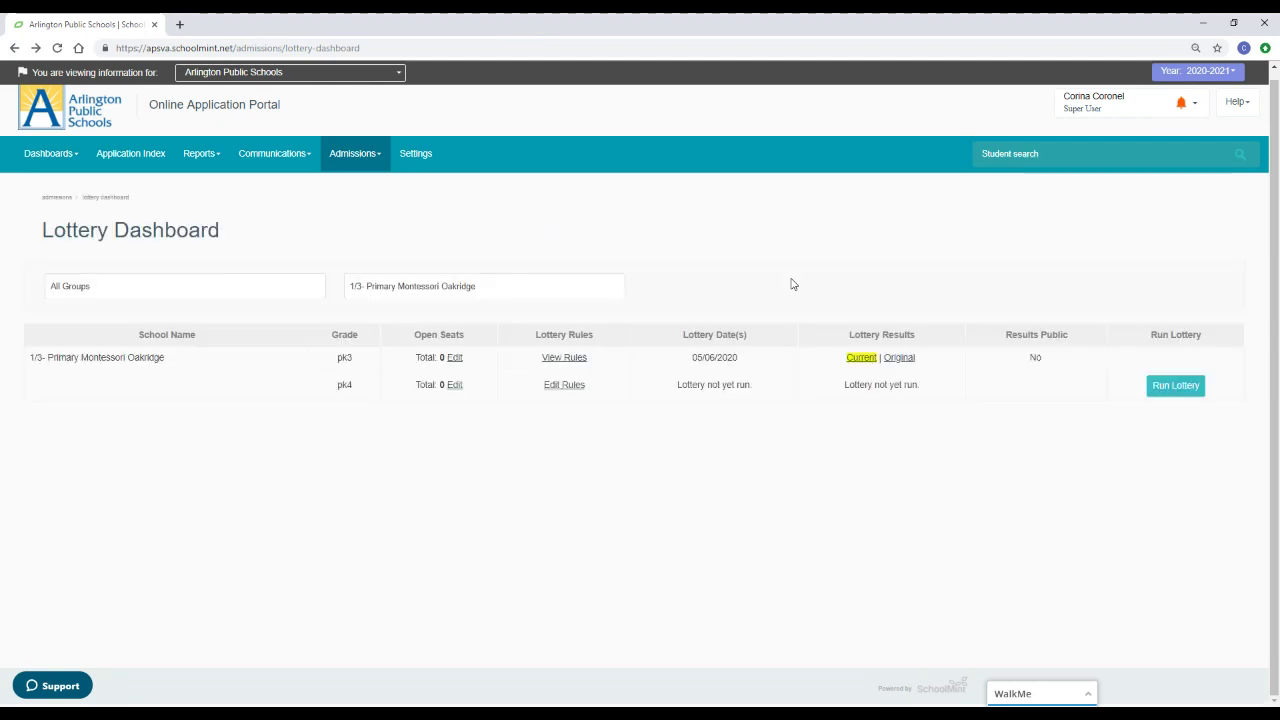
Step: Review the current pk3 lottery results for 1/3- Primary Montessori Oakridge, and return to the Lottery Dashboard
{"action": "left_click", "coordinate": [862, 358]}
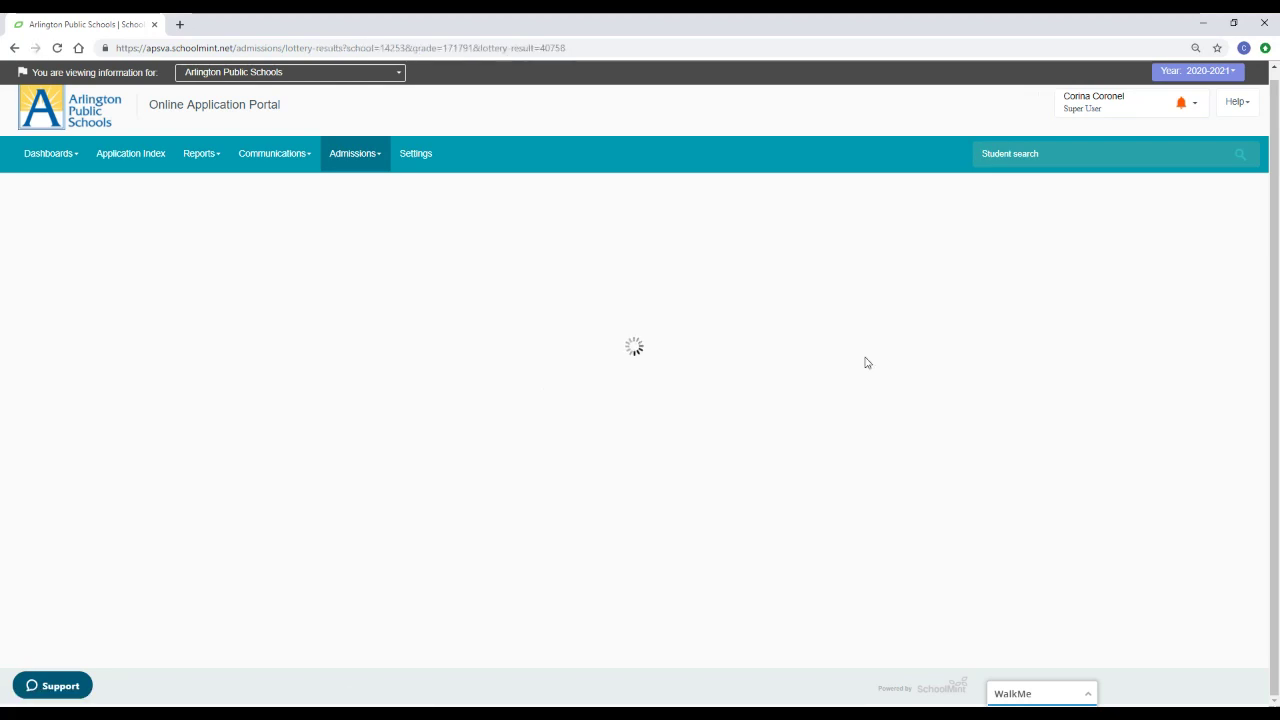
{"action": "scroll", "coordinate": [723, 460], "scroll_direction": "down", "scroll_amount": 3}
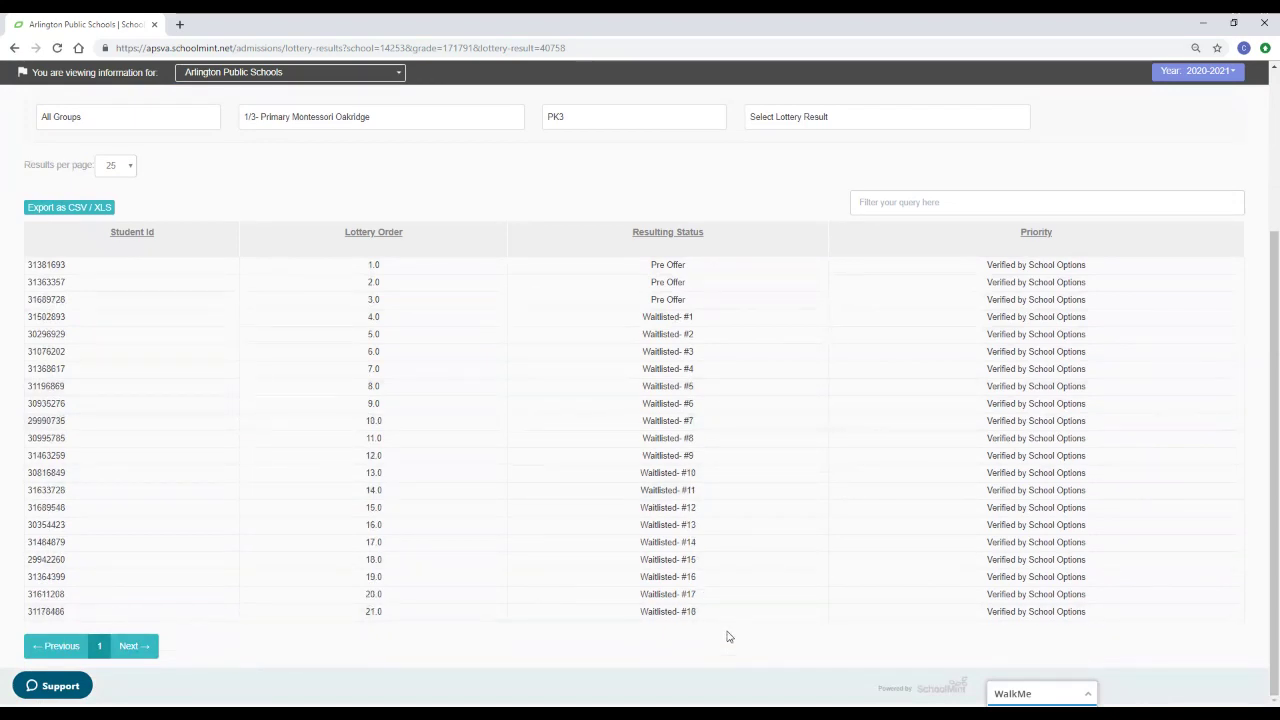
{"action": "scroll", "coordinate": [743, 329], "scroll_direction": "up", "scroll_amount": 2}
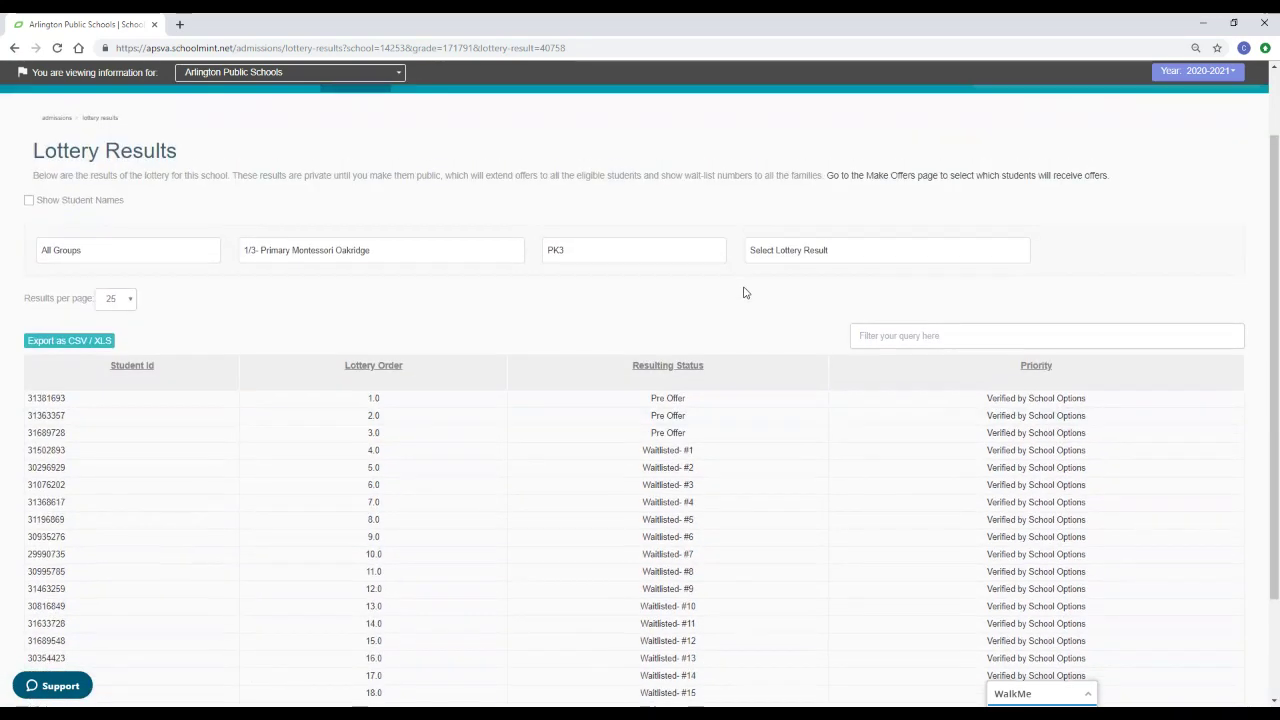
{"action": "left_click", "coordinate": [14, 49]}
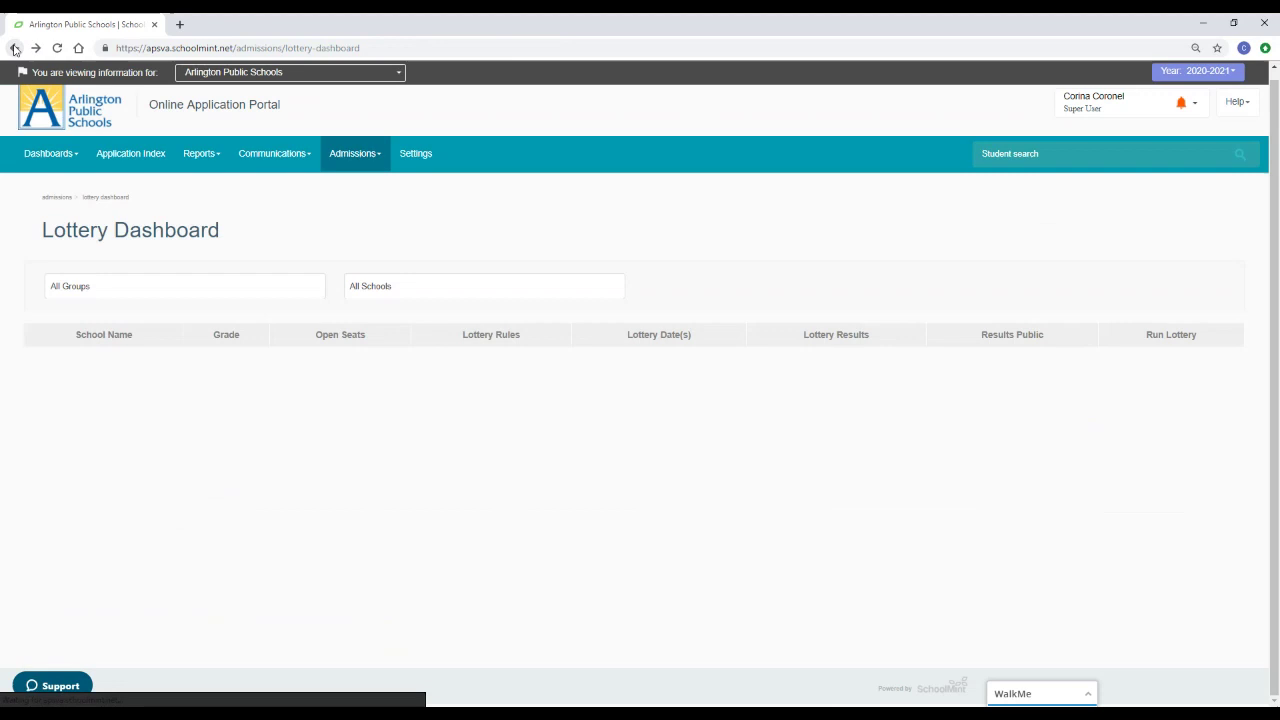
Step: Select 1/3- Primary Montessori Oakridge again and run its pk4 lottery anyway, without available seats
{"action": "left_click", "coordinate": [413, 289]}
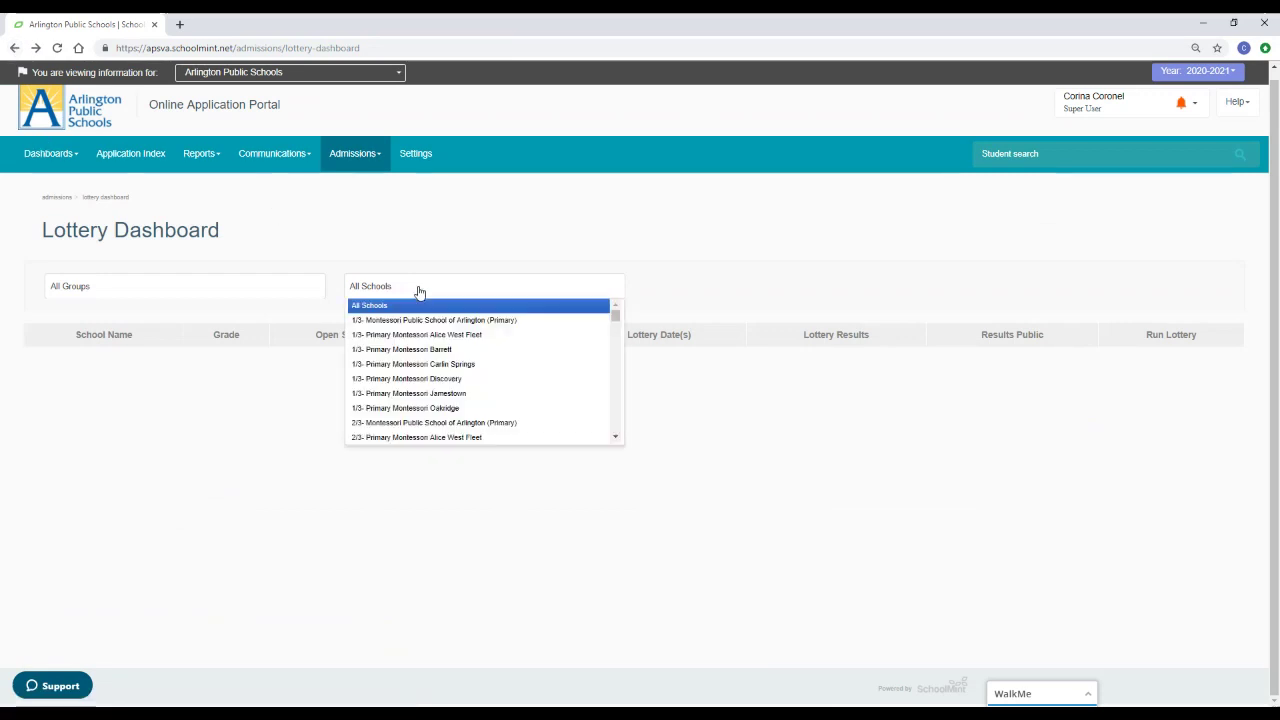
{"action": "left_click", "coordinate": [437, 408]}
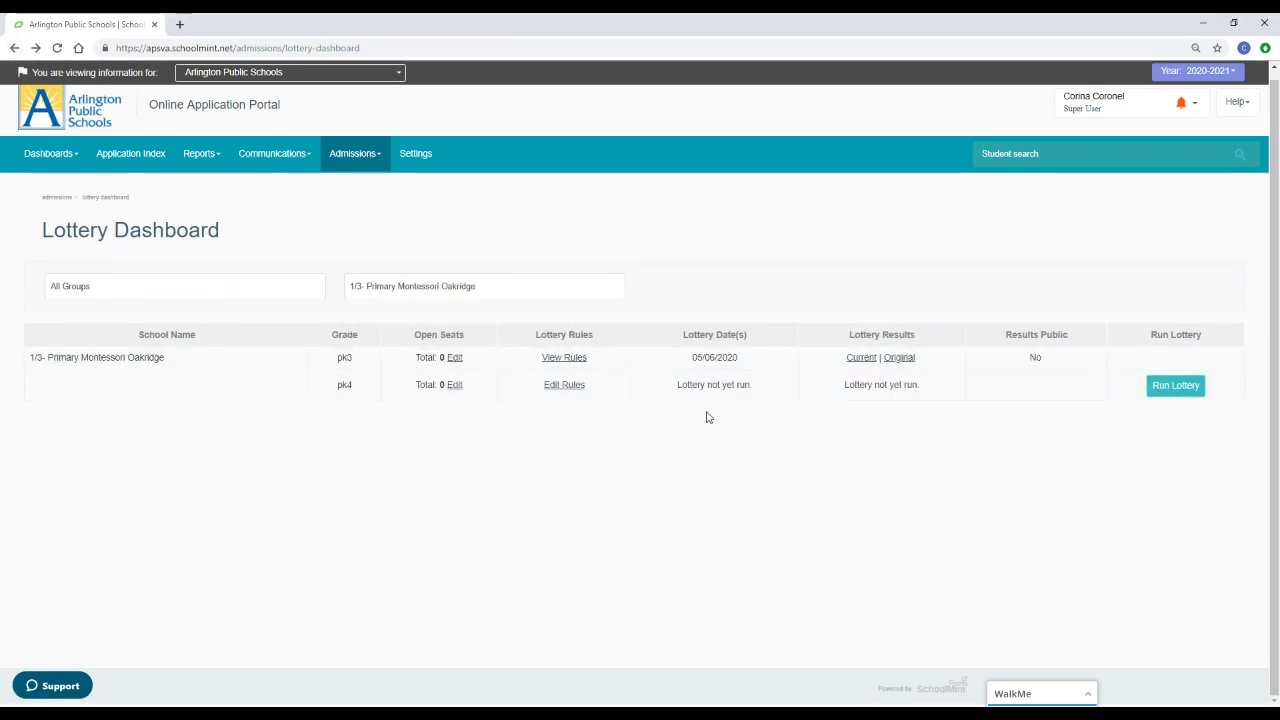
{"action": "left_click", "coordinate": [1185, 388]}
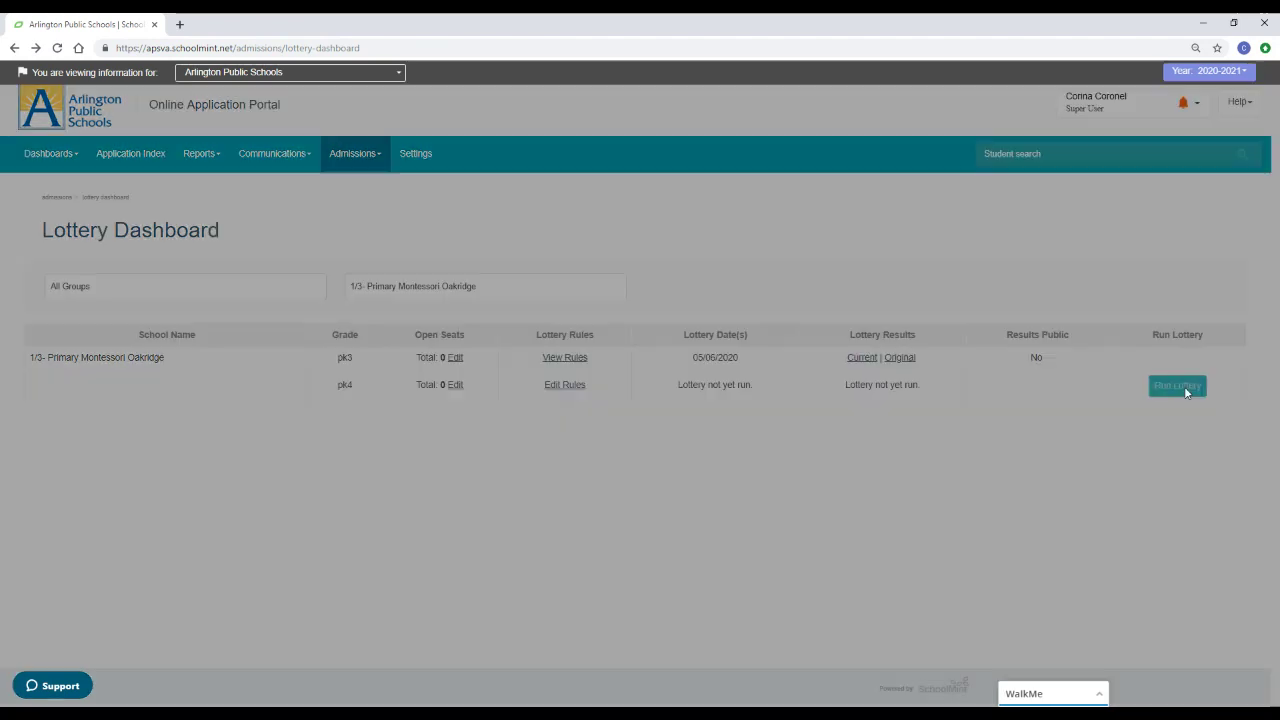
{"action": "left_click", "coordinate": [815, 287]}
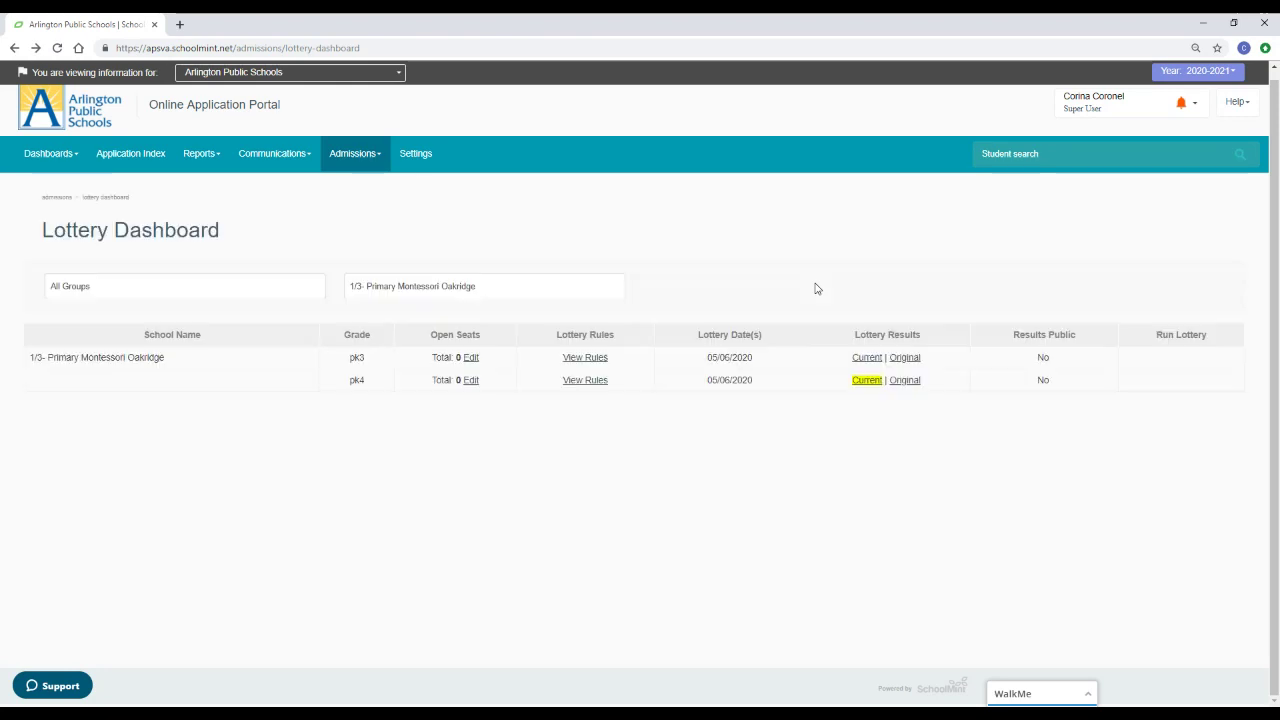
Step: Review both pages of current pk4 lottery results for 1/3- Primary Montessori Oakridge
{"action": "left_click", "coordinate": [867, 383]}
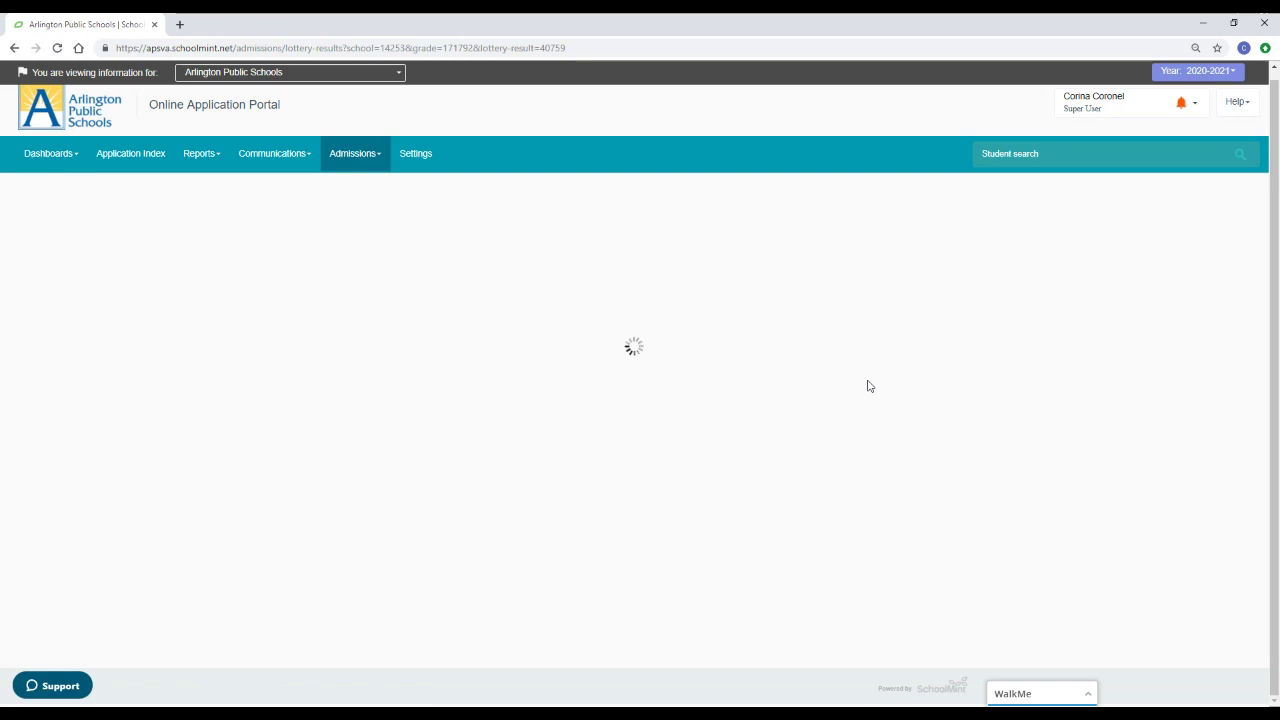
{"action": "scroll", "coordinate": [734, 416], "scroll_direction": "down", "scroll_amount": 1}
{"action": "scroll", "coordinate": [730, 410], "scroll_direction": "down", "scroll_amount": 3}
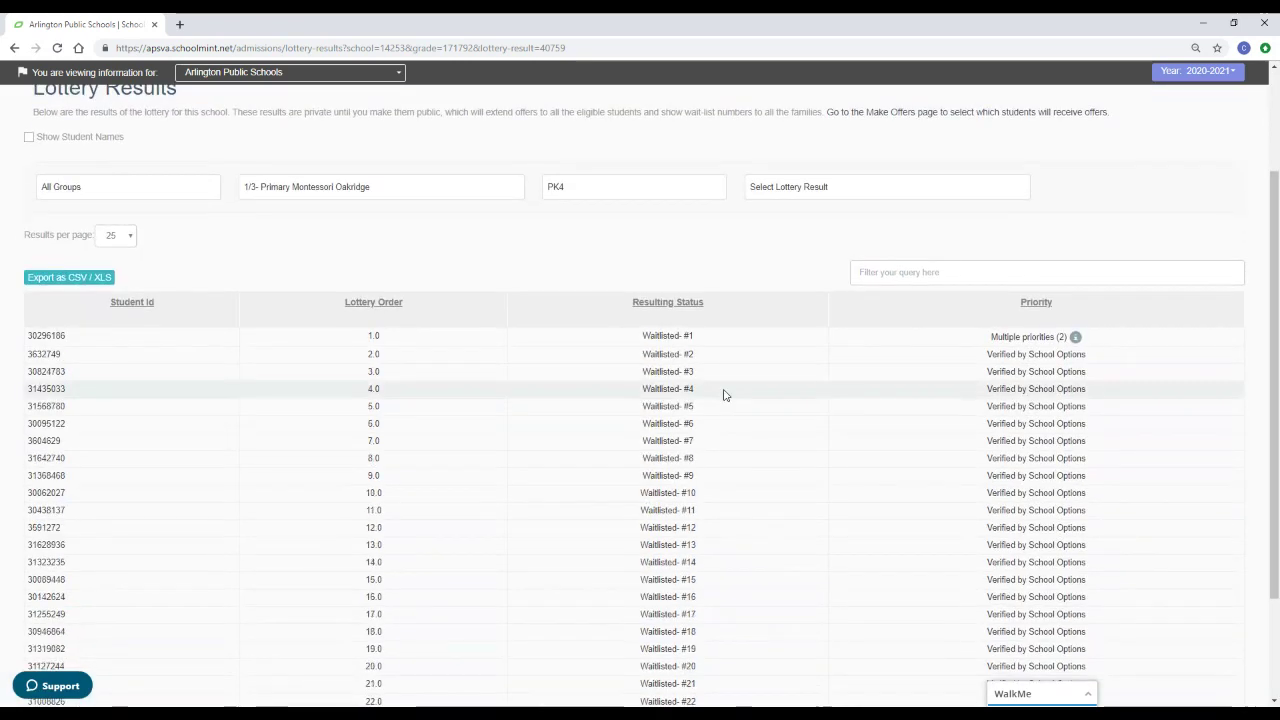
{"action": "left_click", "coordinate": [130, 647]}
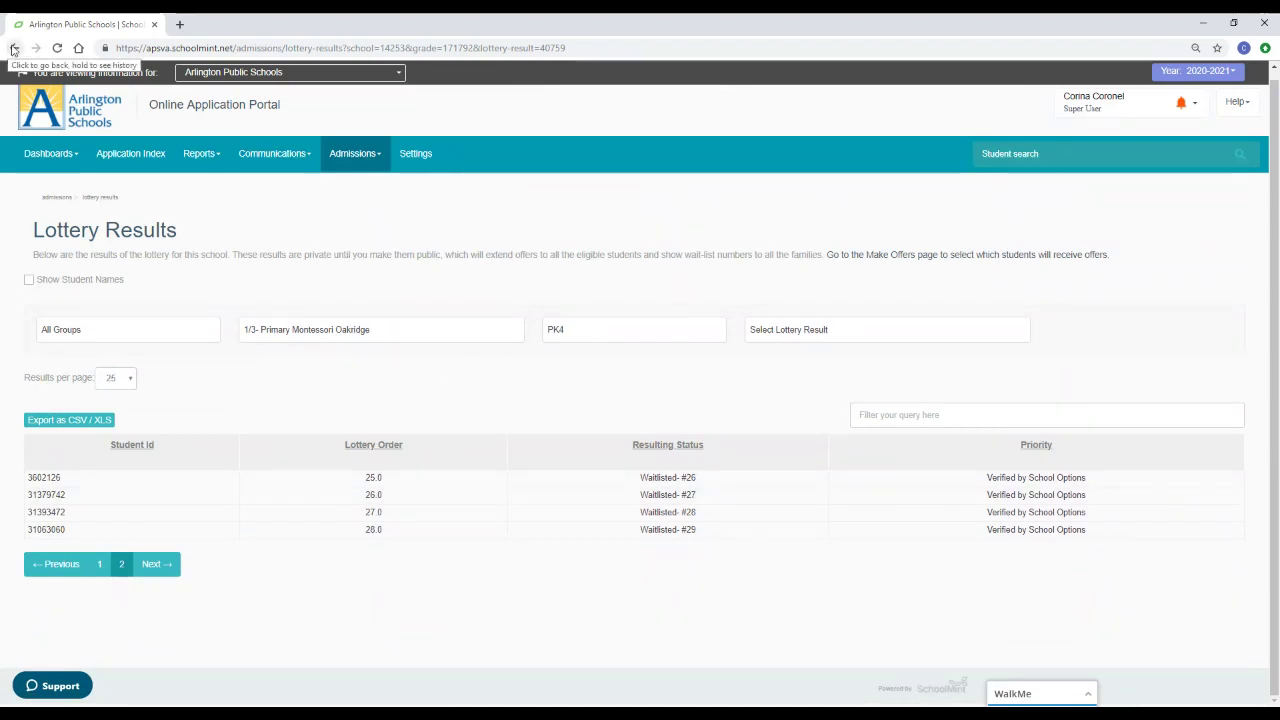
Step: Return to the Lottery Dashboard, select 2/3- Primary Montessori Oakridge in the school filter, and run its pk3 lottery
{"action": "left_click", "coordinate": [14, 49]}
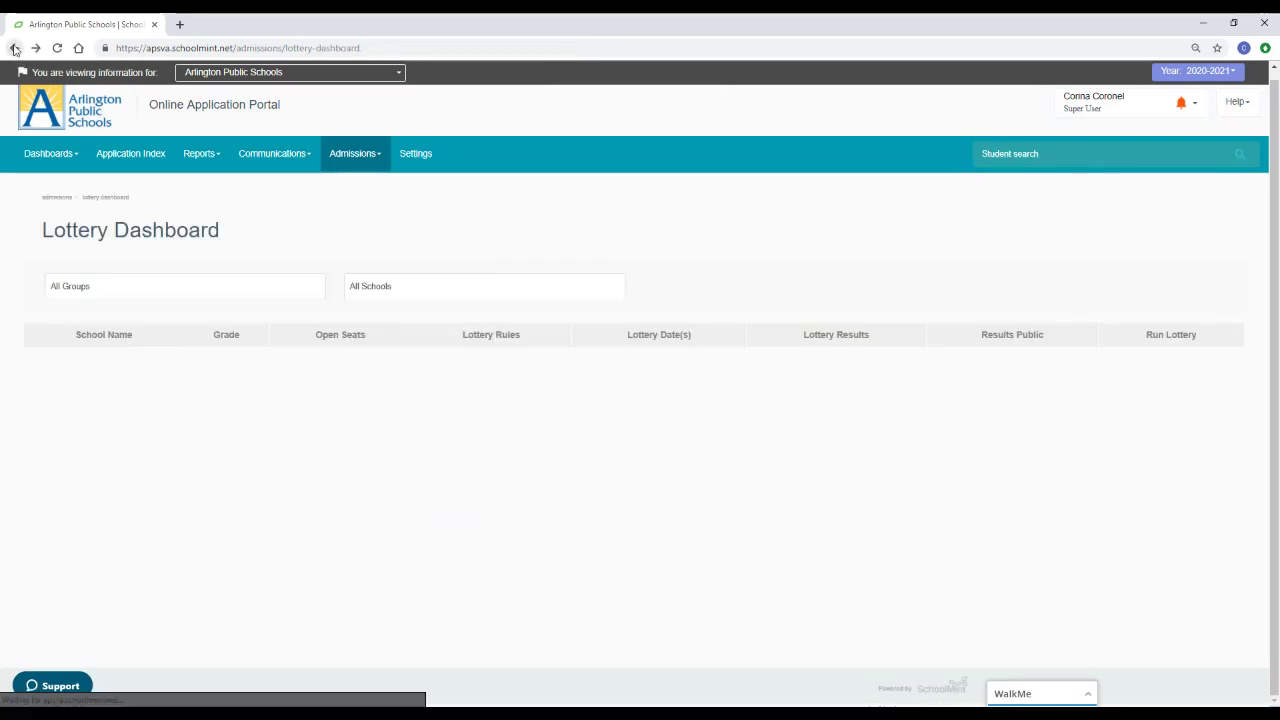
{"action": "left_click", "coordinate": [442, 292]}
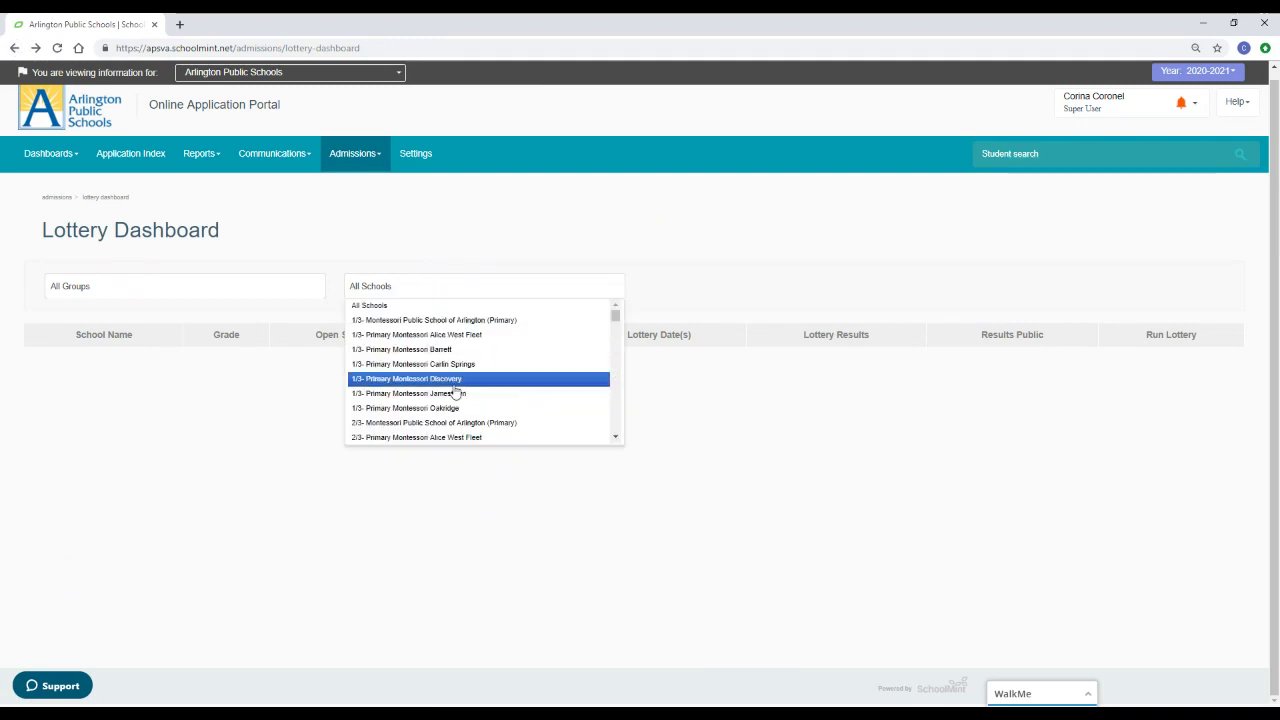
{"action": "scroll", "coordinate": [462, 405], "scroll_direction": "down", "scroll_amount": 2}
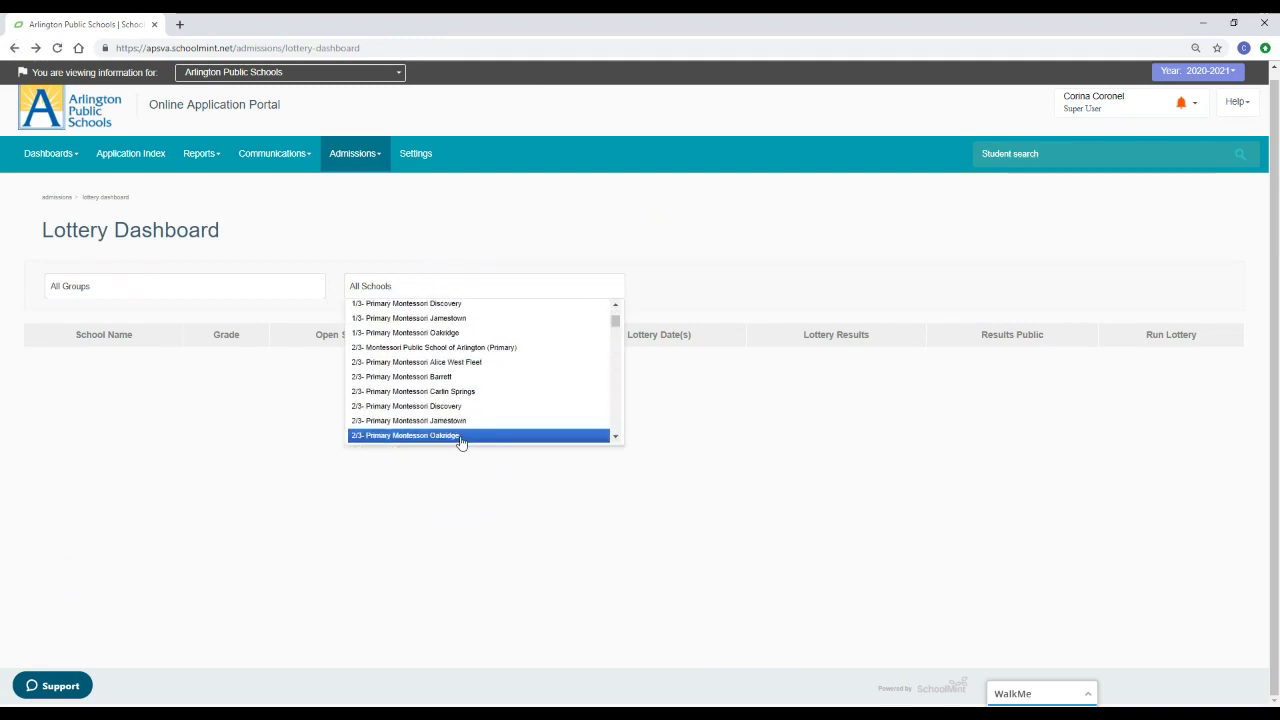
{"action": "left_click", "coordinate": [461, 436]}
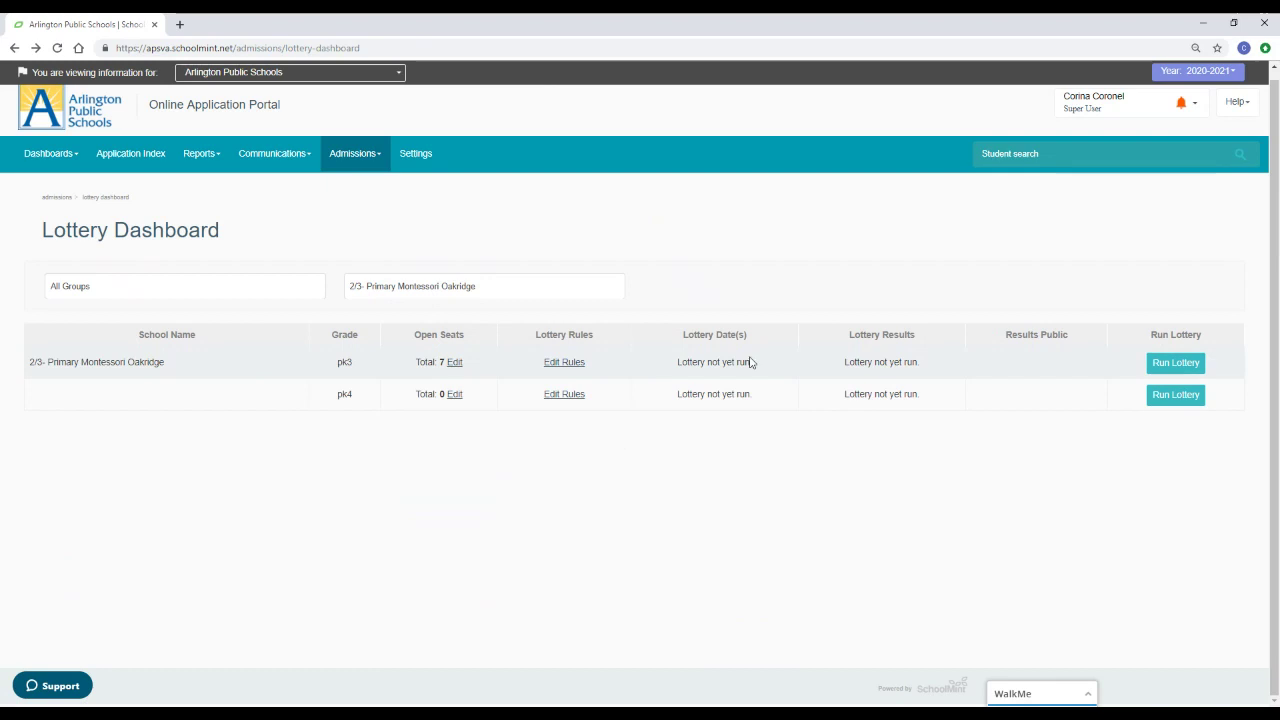
{"action": "left_click", "coordinate": [1176, 364]}
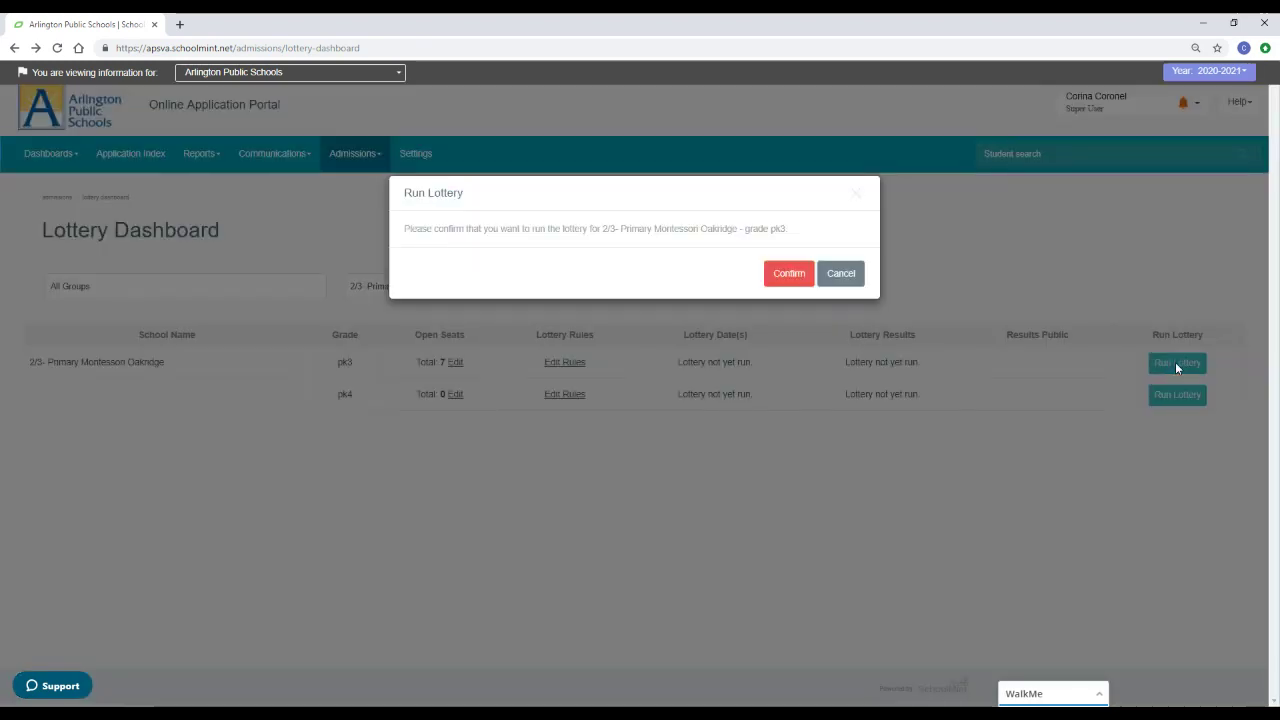
{"action": "left_click", "coordinate": [789, 275]}
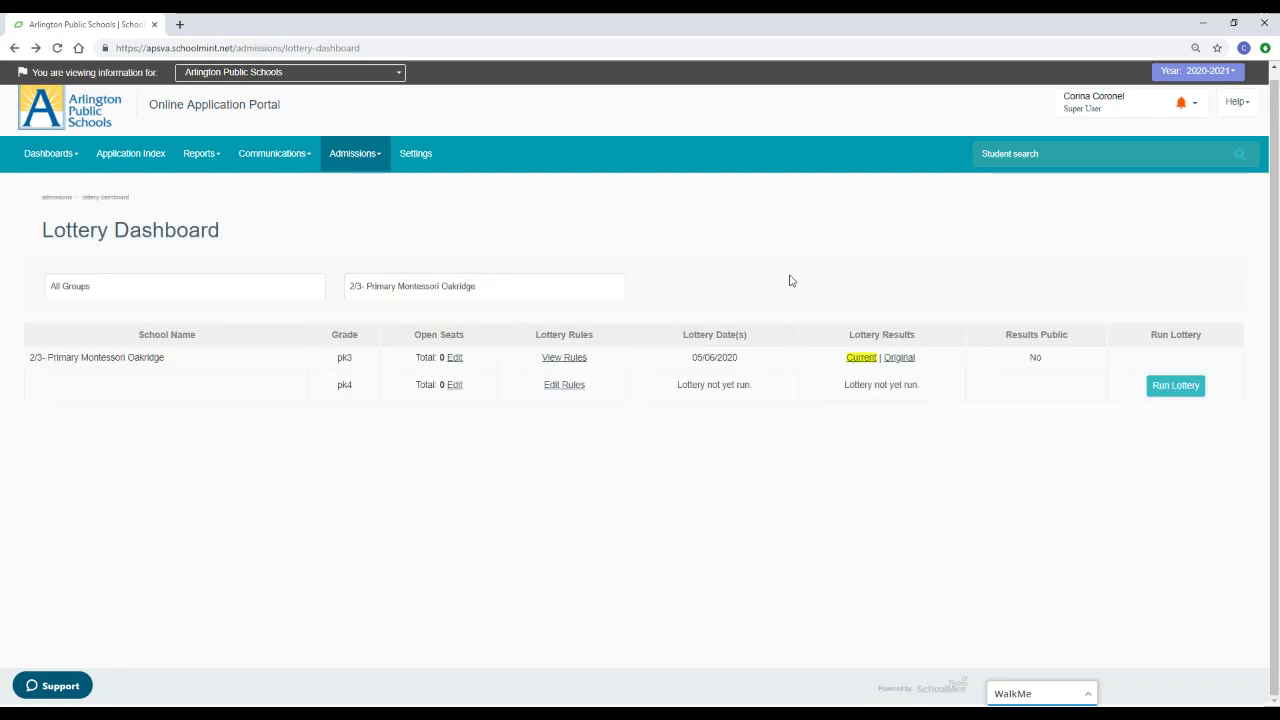
Step: Review all three pages of current pk3 lottery results for 2/3- Primary Montessori Oakridge, and return to the Lottery Dashboard
{"action": "left_click", "coordinate": [862, 358]}
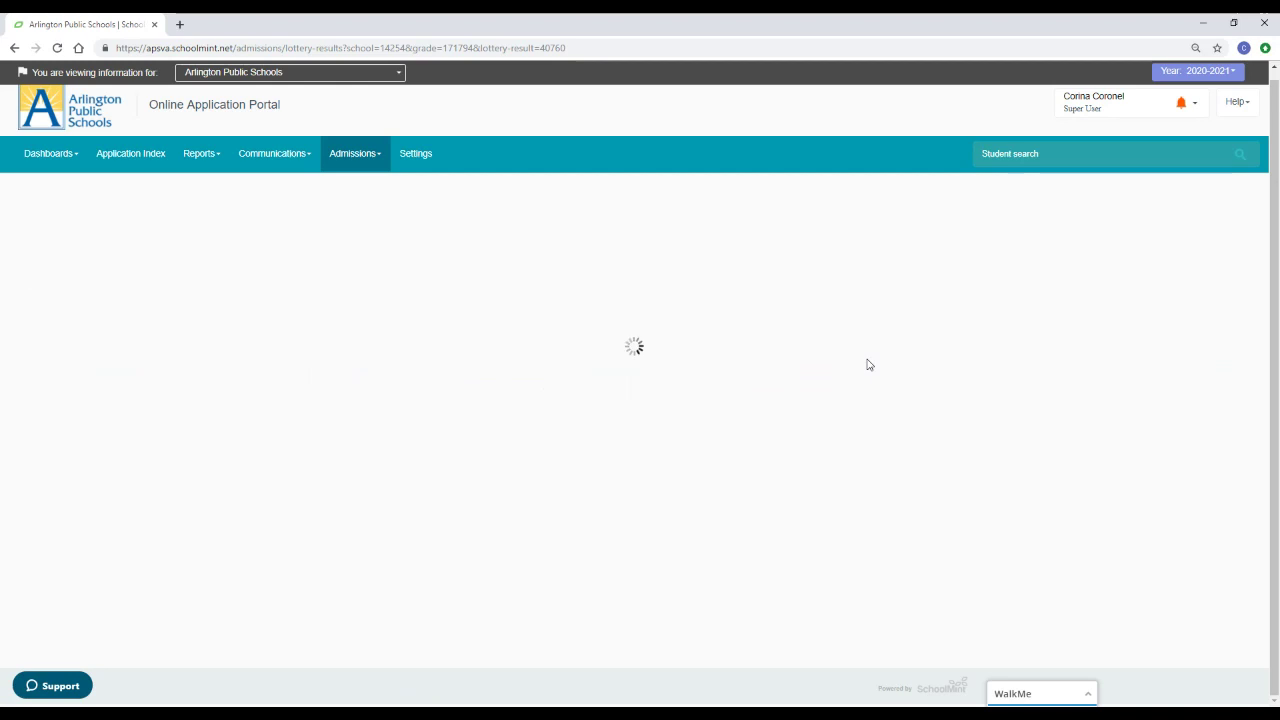
{"action": "scroll", "coordinate": [757, 371], "scroll_direction": "down", "scroll_amount": 2}
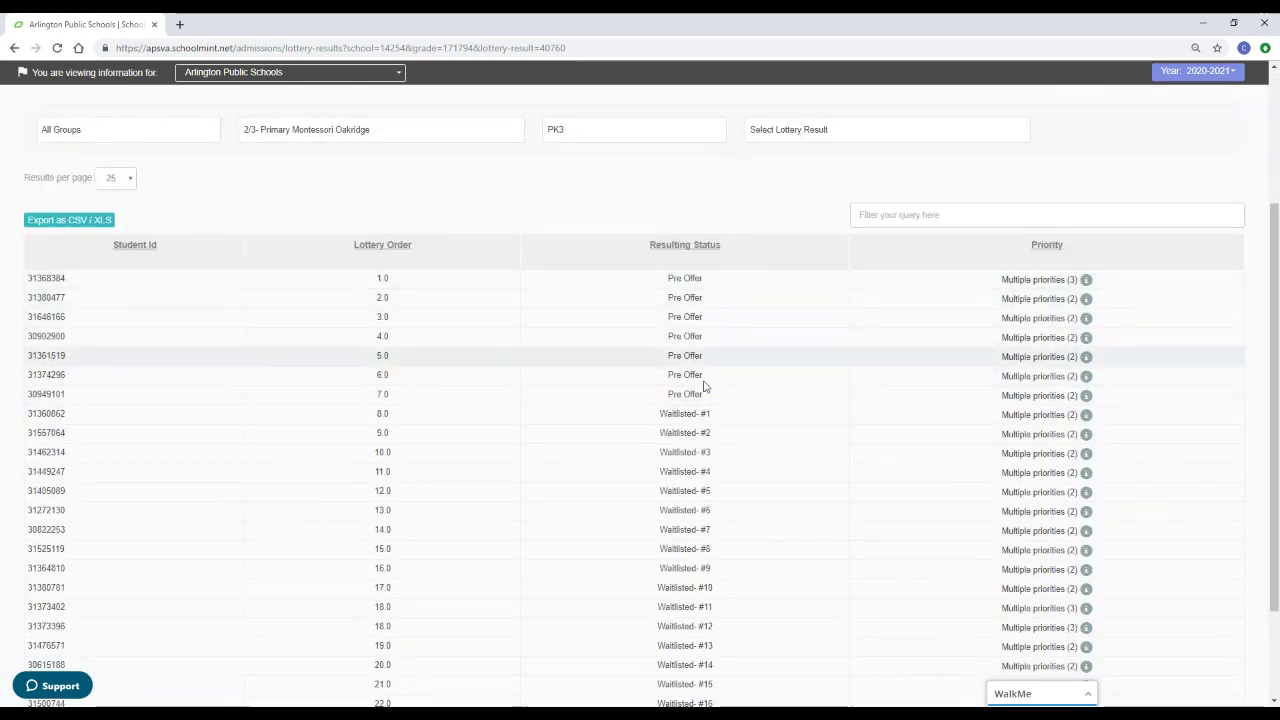
{"action": "scroll", "coordinate": [704, 401], "scroll_direction": "down", "scroll_amount": 2}
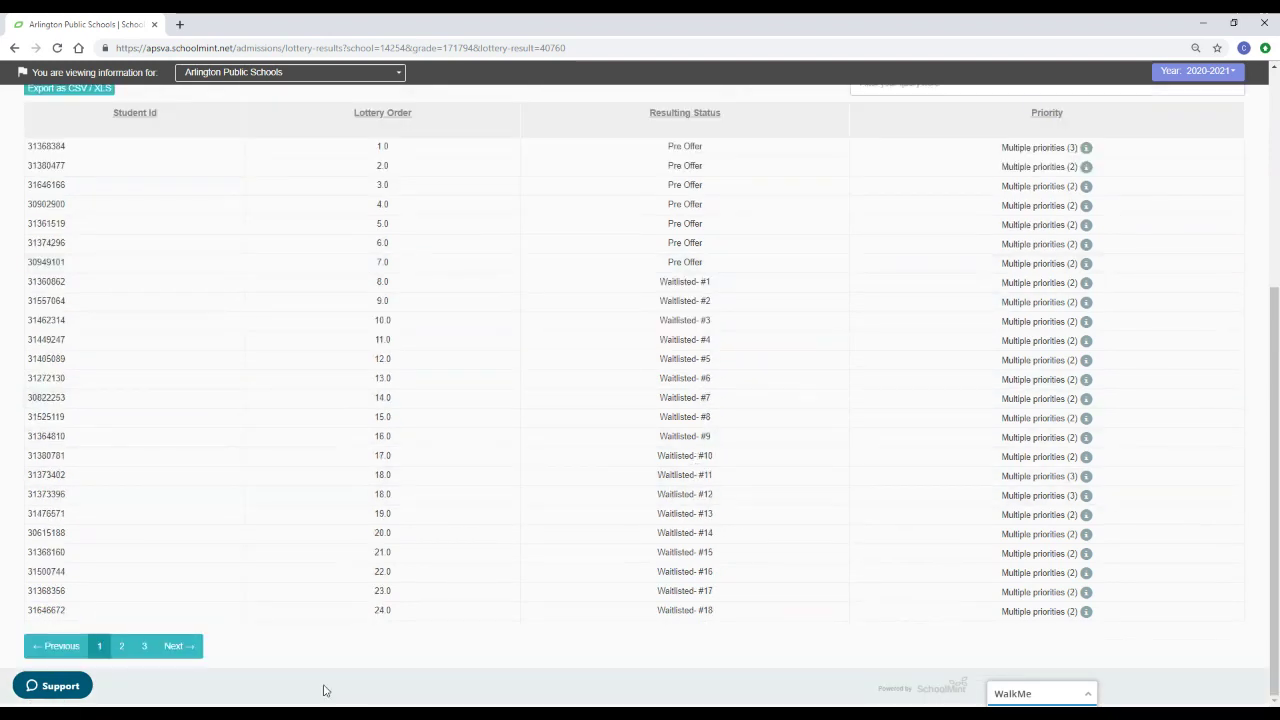
{"action": "left_click", "coordinate": [121, 647]}
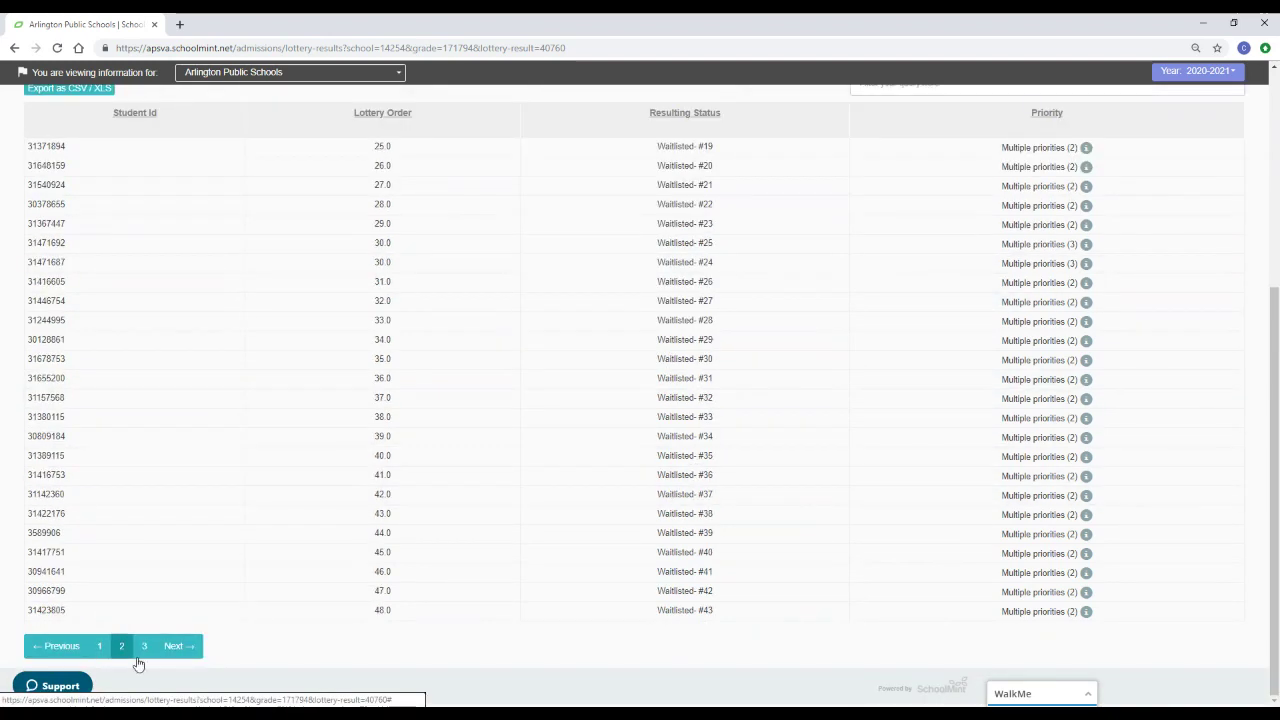
{"action": "left_click", "coordinate": [144, 646]}
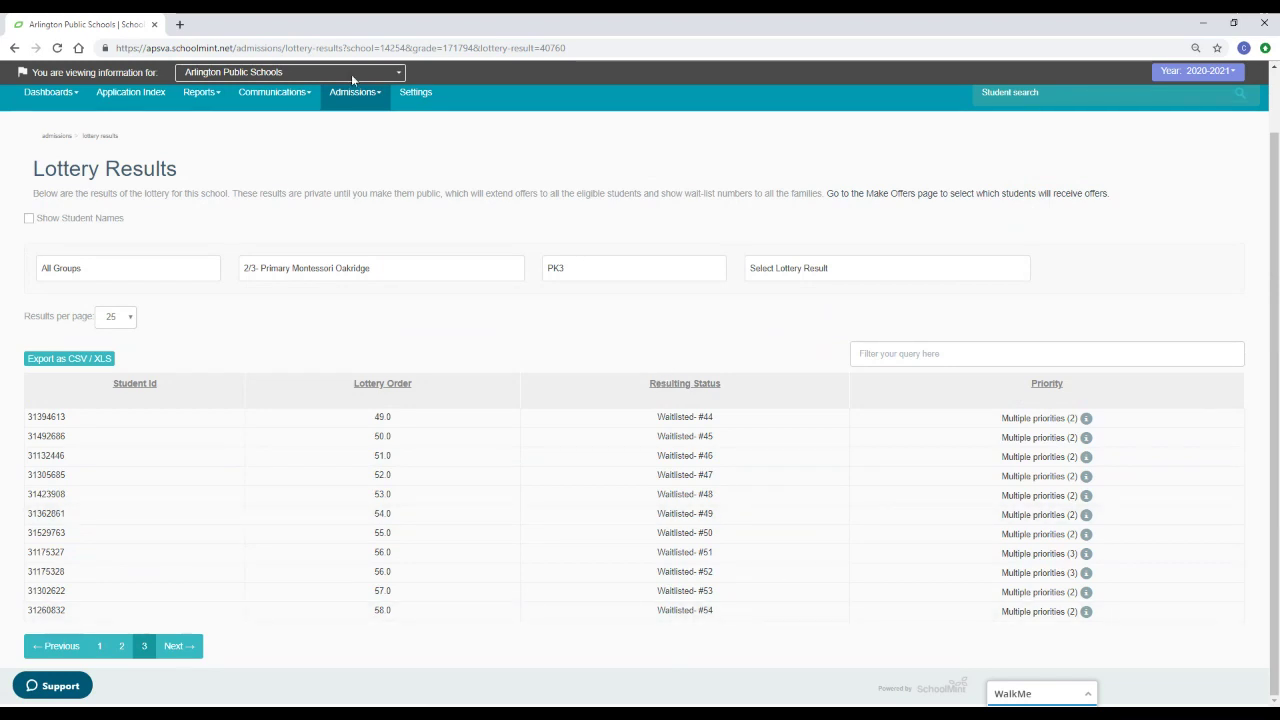
{"action": "left_click", "coordinate": [13, 49]}
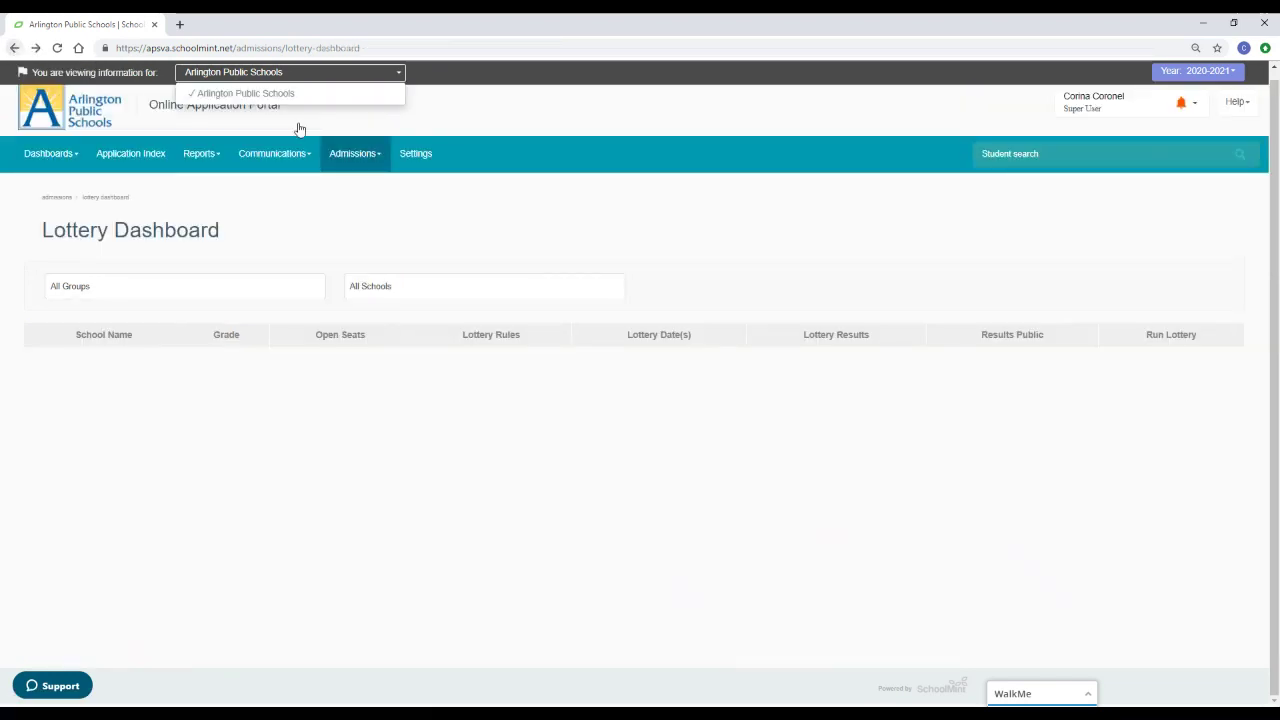
{"action": "left_click", "coordinate": [450, 298]}
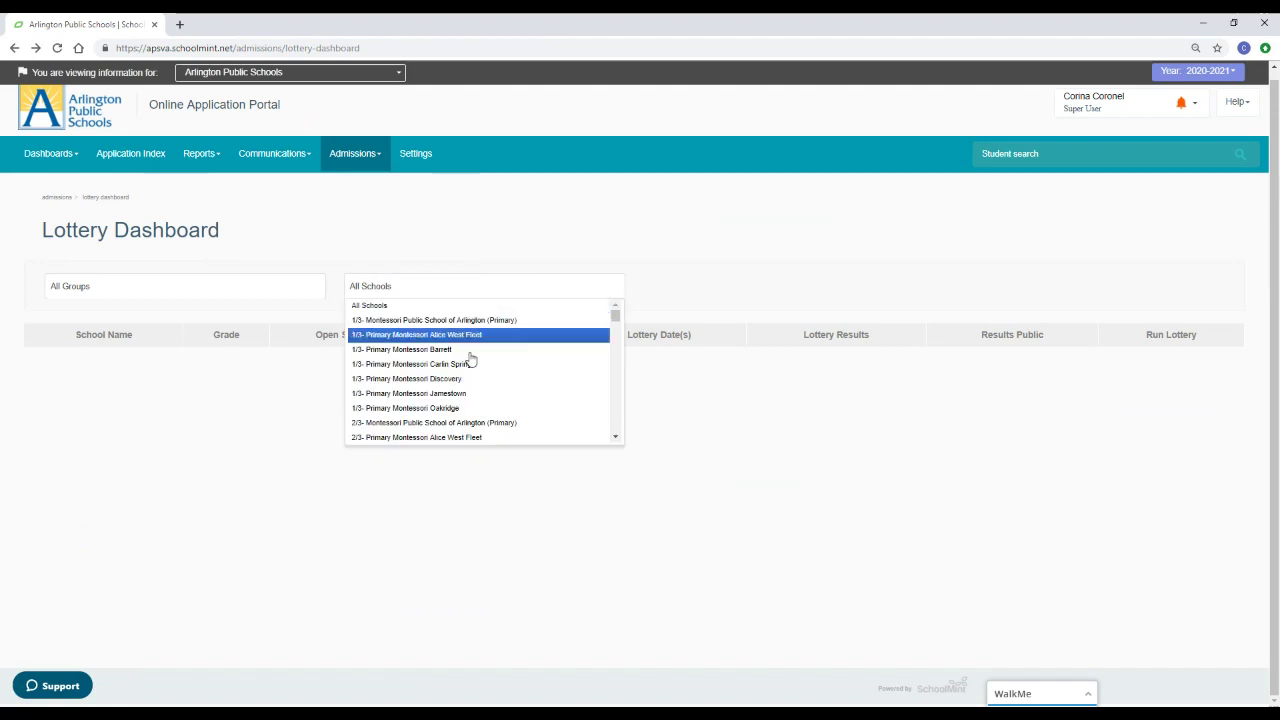
{"action": "scroll", "coordinate": [480, 420], "scroll_direction": "down", "scroll_amount": 2}
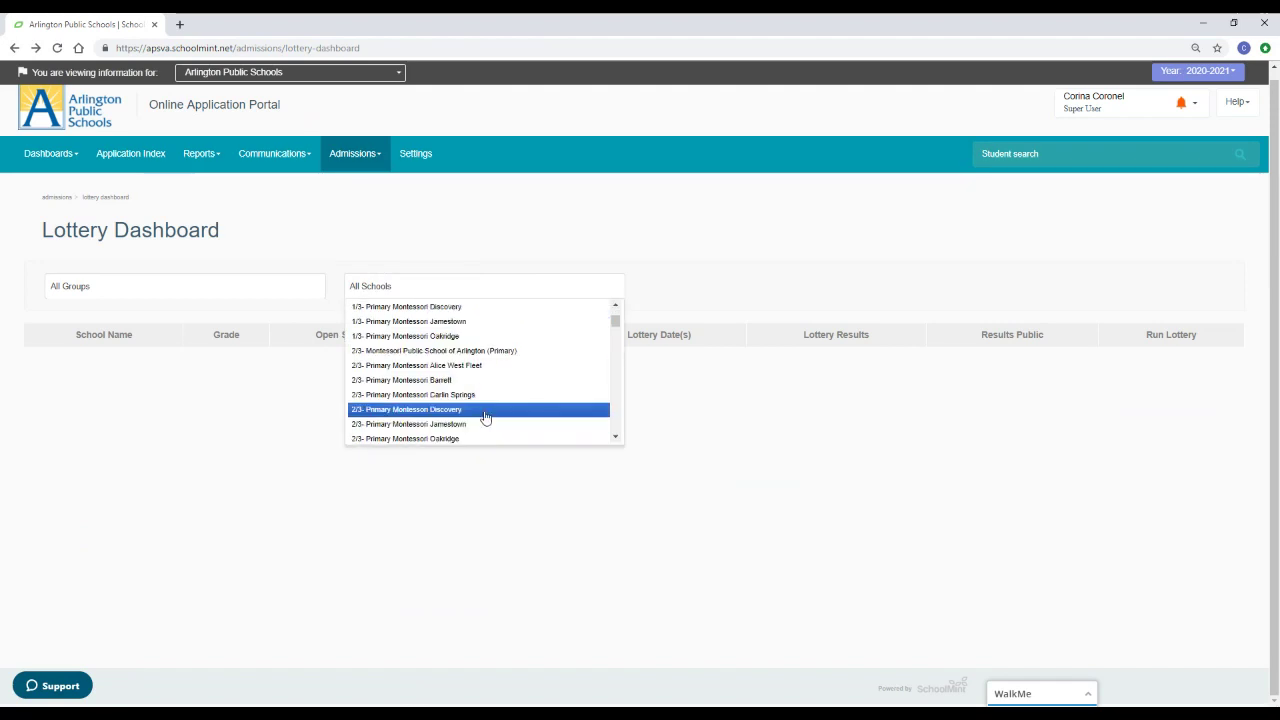
{"action": "left_click", "coordinate": [460, 338]}
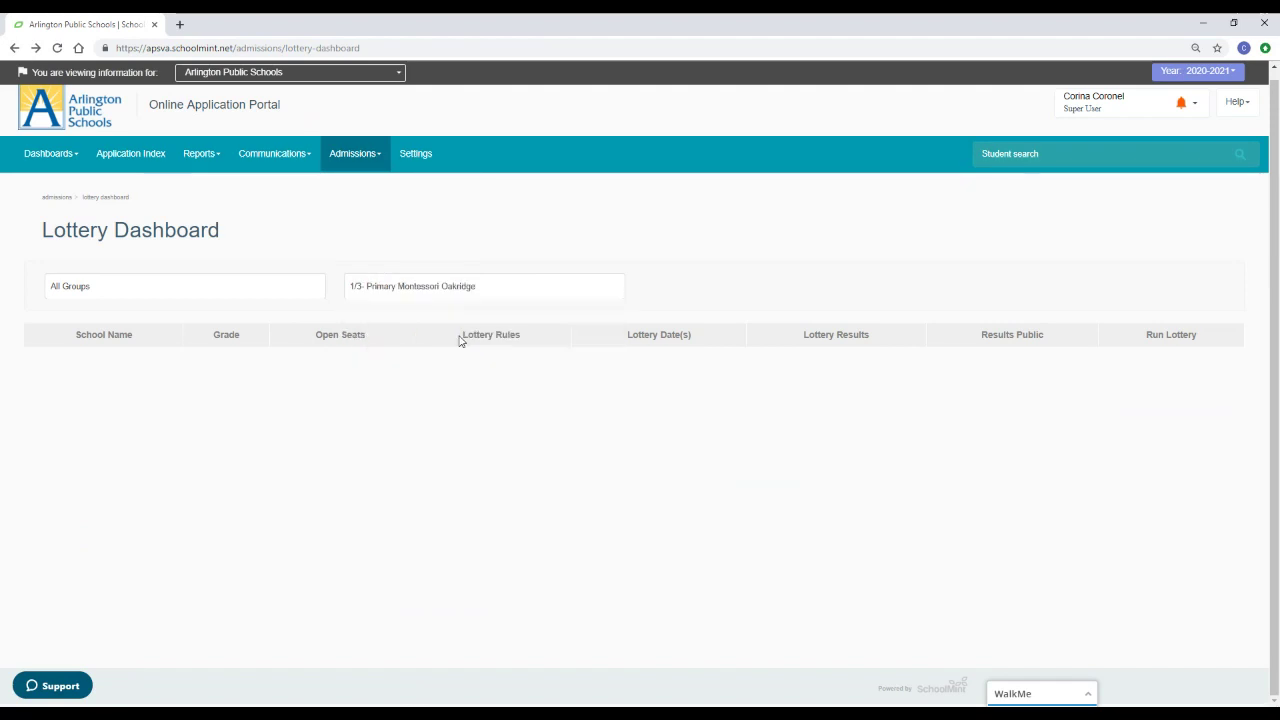
Step: Select 2/3- Primary Montessori Oakridge in the school filter and run its pk4 lottery anyway, without available seats
{"action": "left_click", "coordinate": [475, 290]}
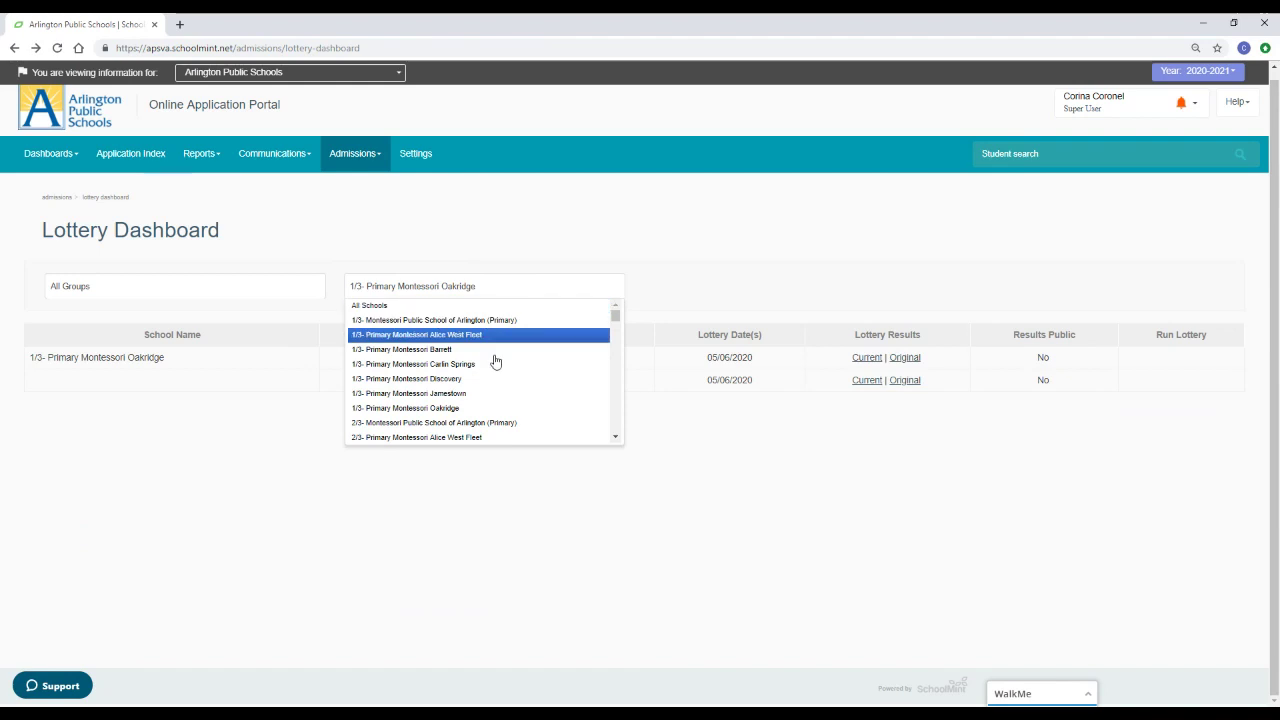
{"action": "scroll", "coordinate": [468, 420], "scroll_direction": "down", "scroll_amount": 2}
{"action": "left_click", "coordinate": [455, 437]}
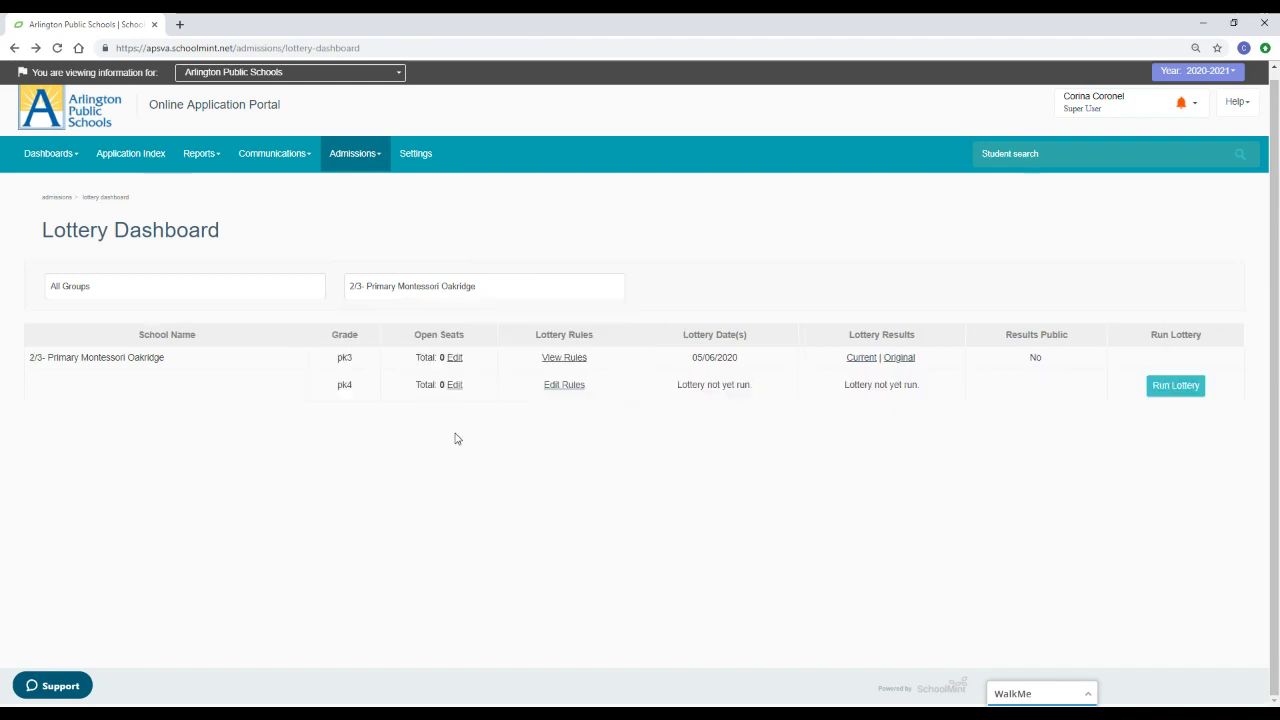
{"action": "left_click", "coordinate": [1188, 390]}
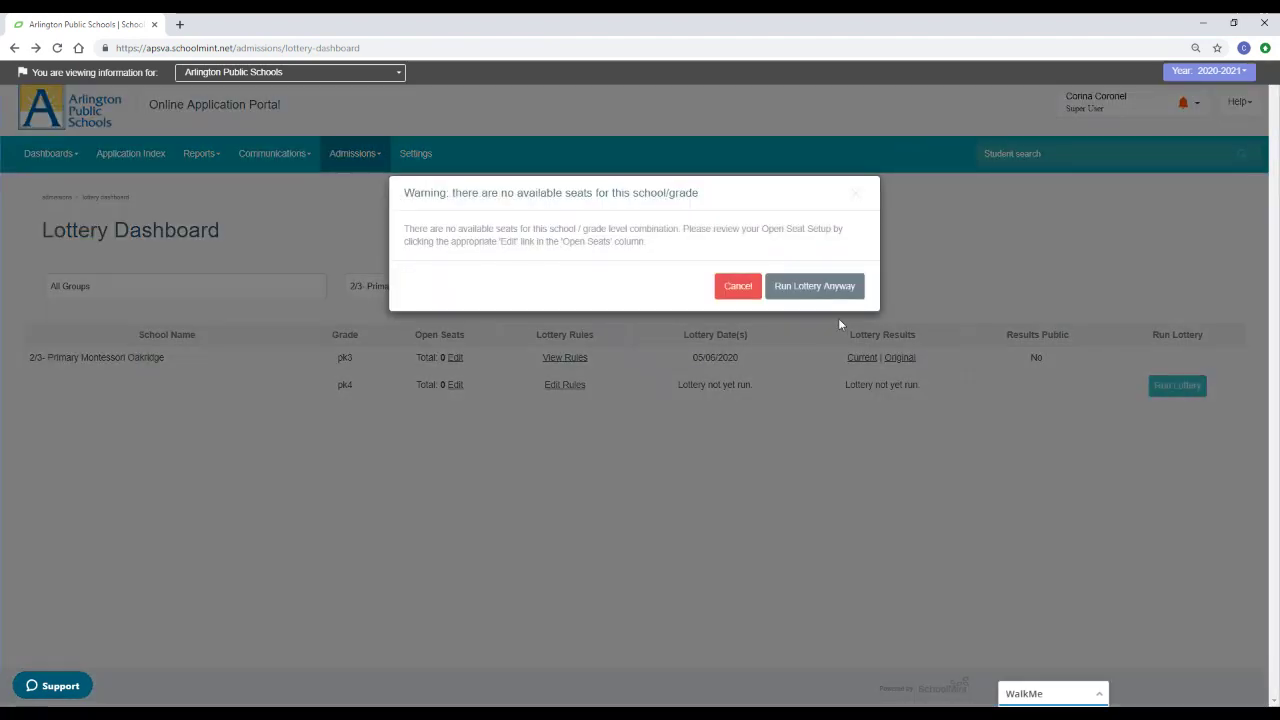
{"action": "left_click", "coordinate": [833, 286]}
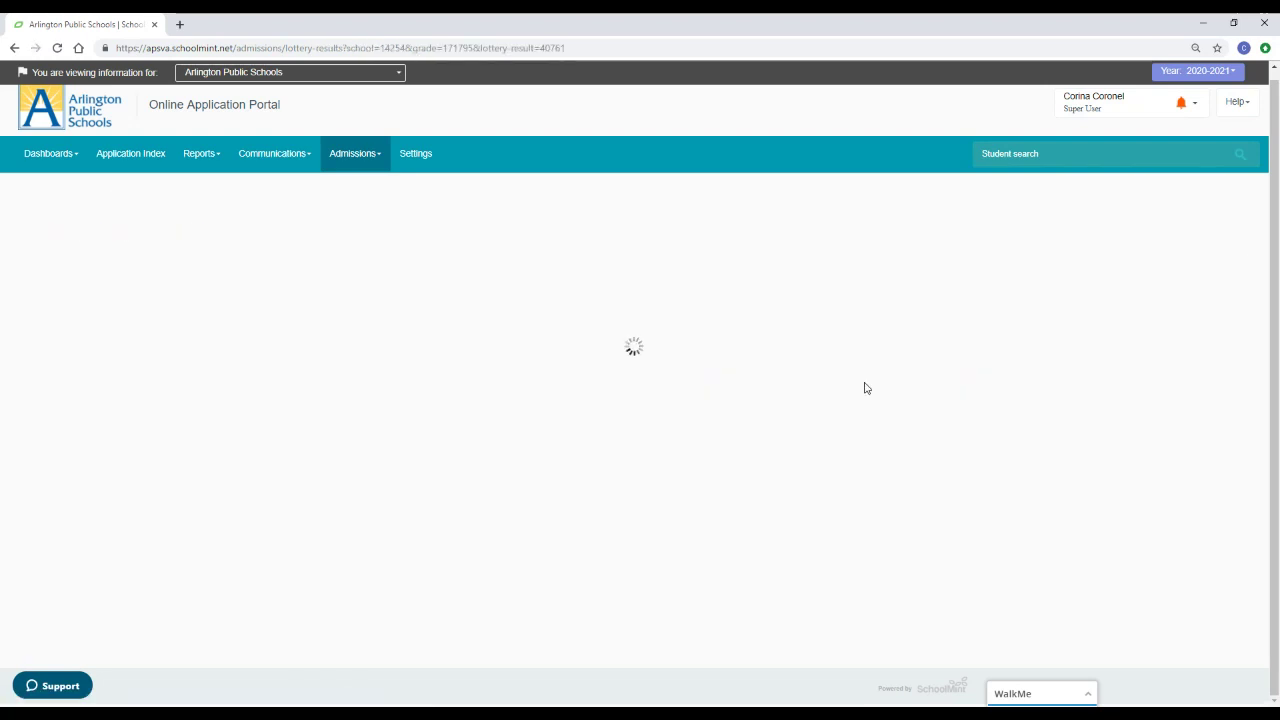
Step: Review both pages of current pk4 lottery results for 2/3- Primary Montessori Oakridge, and return to the Lottery Dashboard
{"action": "scroll", "coordinate": [688, 295], "scroll_direction": "down", "scroll_amount": 1}
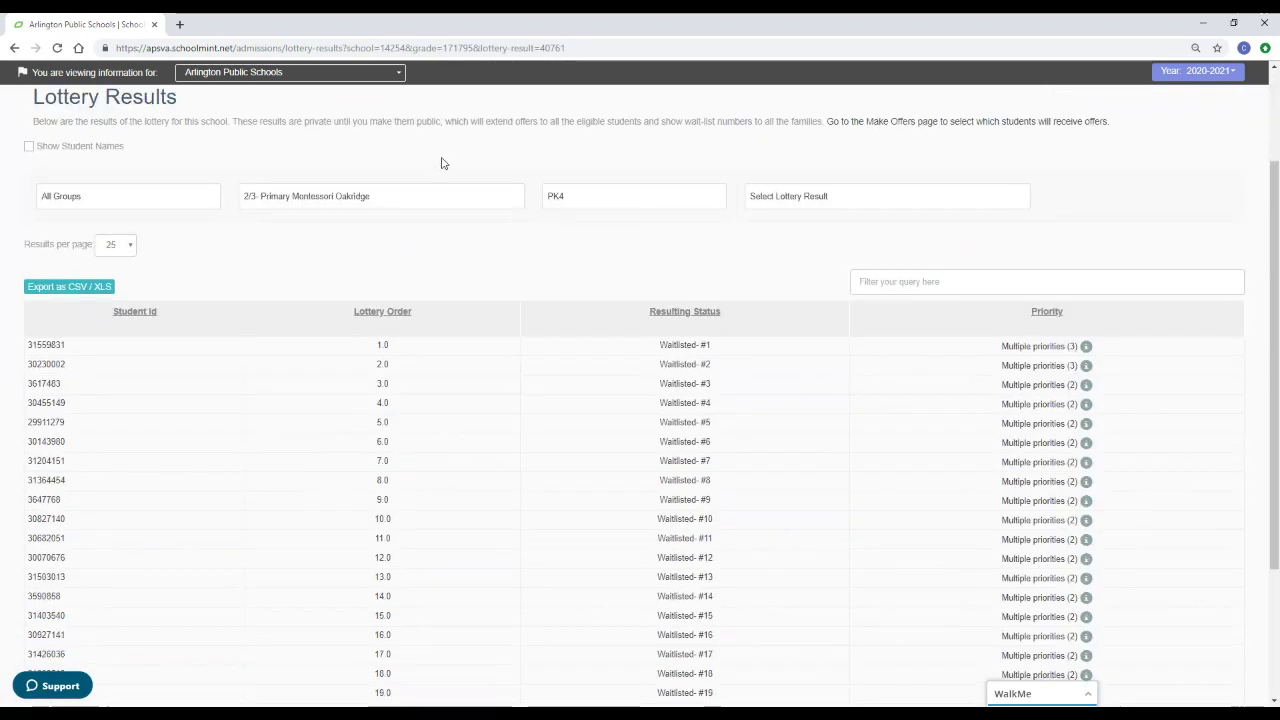
{"action": "scroll", "coordinate": [757, 266], "scroll_direction": "down", "scroll_amount": 3}
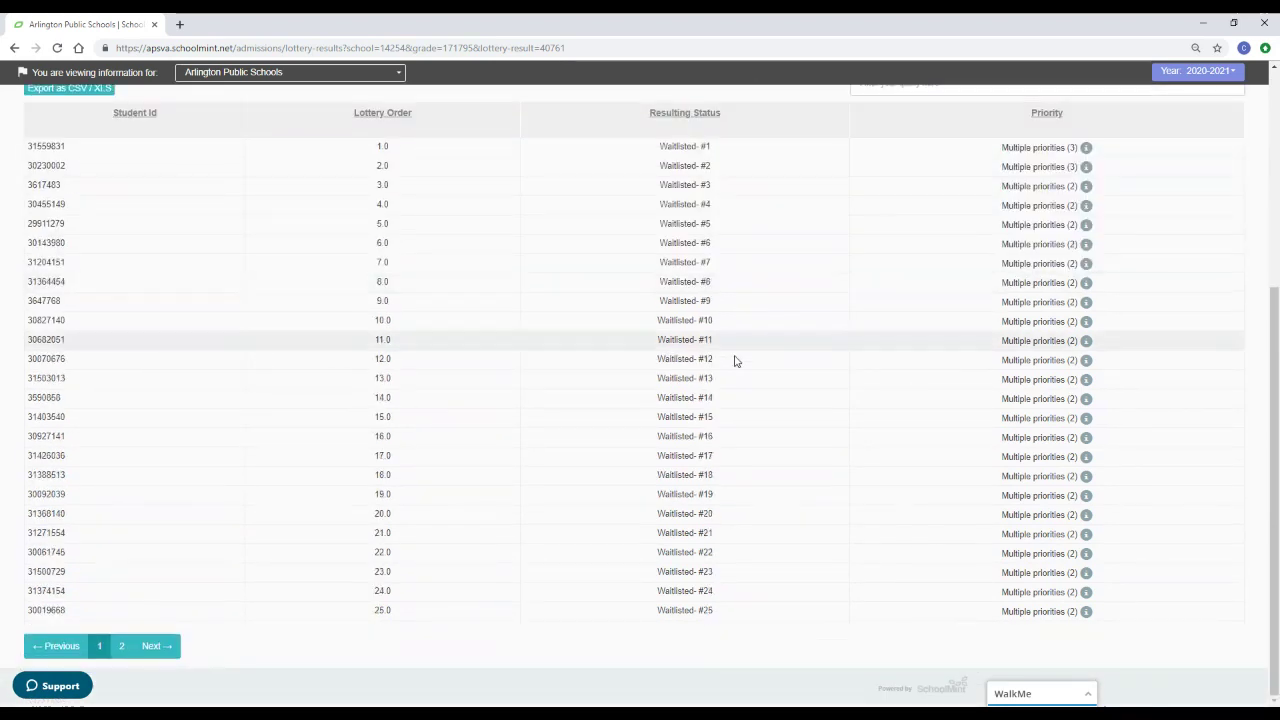
{"action": "left_click", "coordinate": [121, 646]}
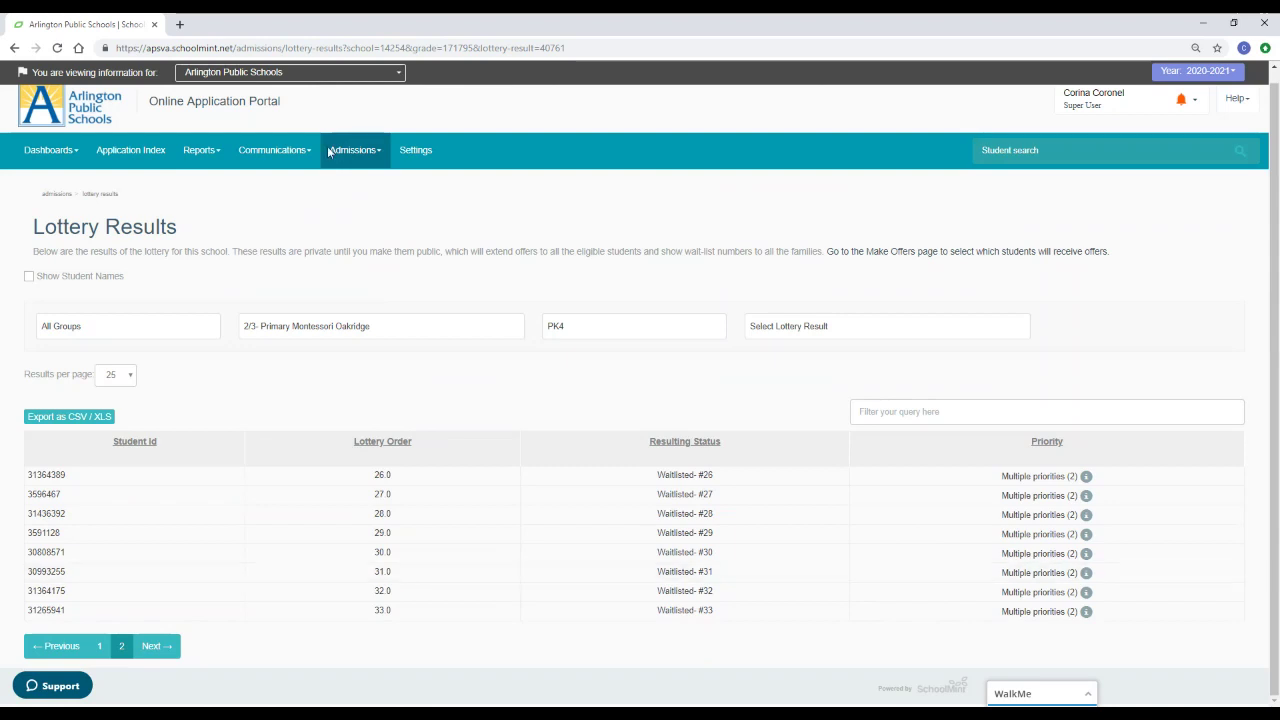
{"action": "left_click", "coordinate": [12, 49]}
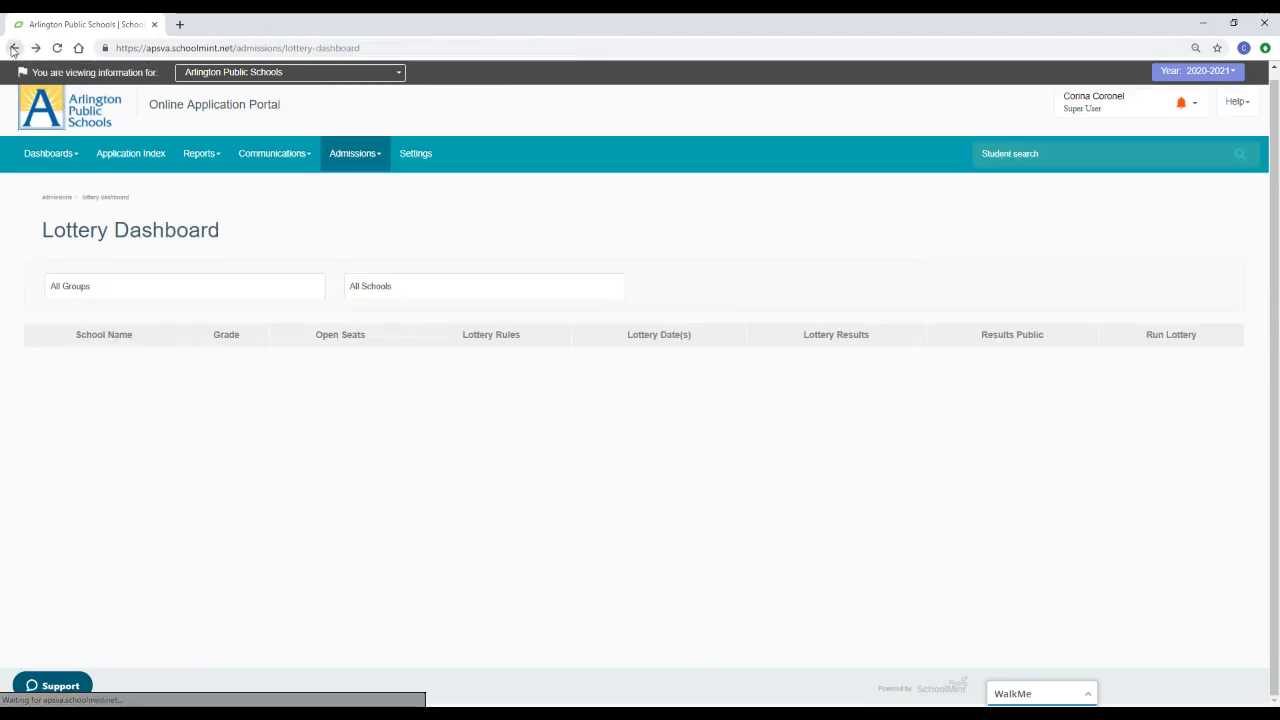
Step: Select Primary Montessori Oakridge in the school filter and run its kindergarten lottery anyway, without available seats
{"action": "left_click", "coordinate": [460, 292]}
{"action": "scroll", "coordinate": [465, 360], "scroll_direction": "down", "scroll_amount": 5}
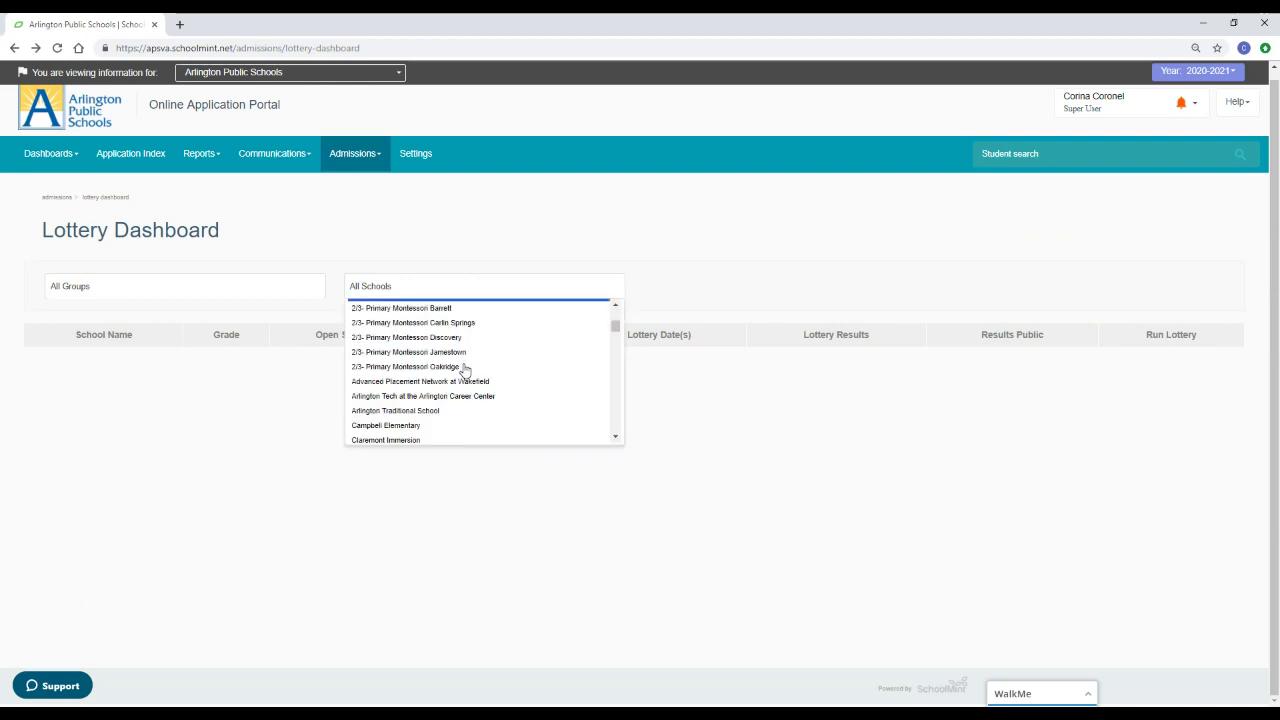
{"action": "scroll", "coordinate": [465, 370], "scroll_direction": "down", "scroll_amount": 10}
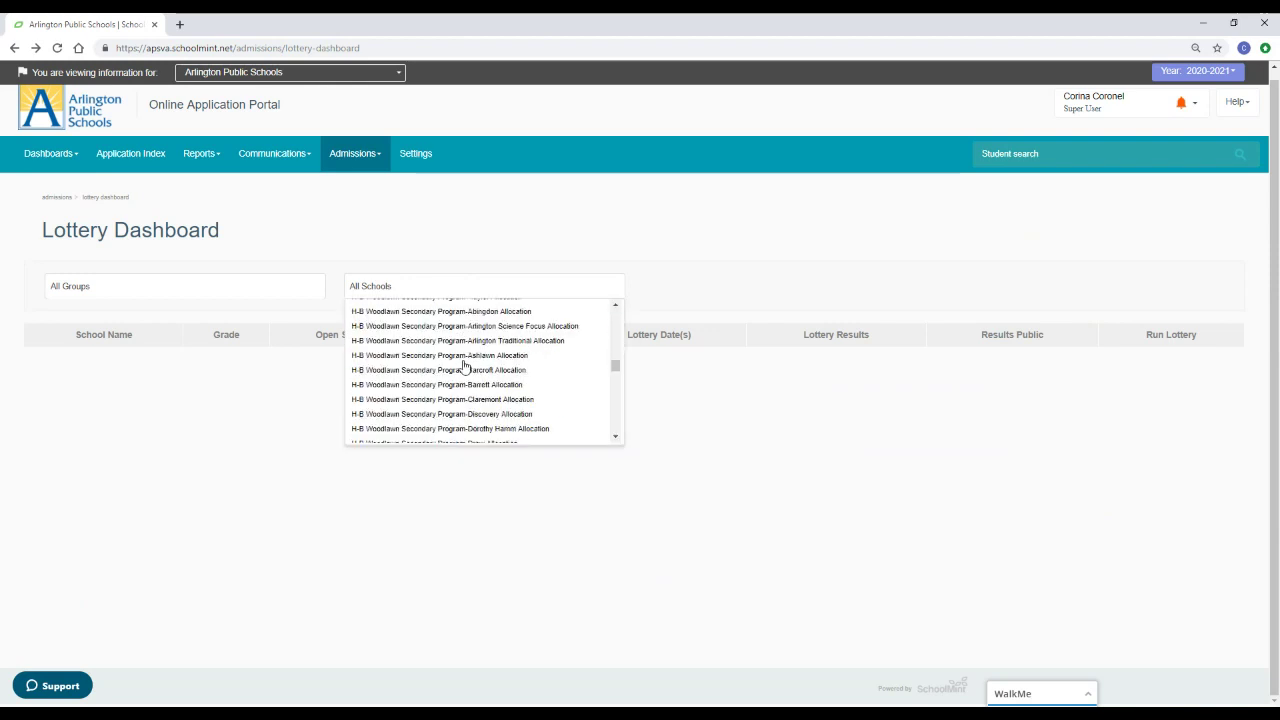
{"action": "scroll", "coordinate": [463, 365], "scroll_direction": "down", "scroll_amount": 10}
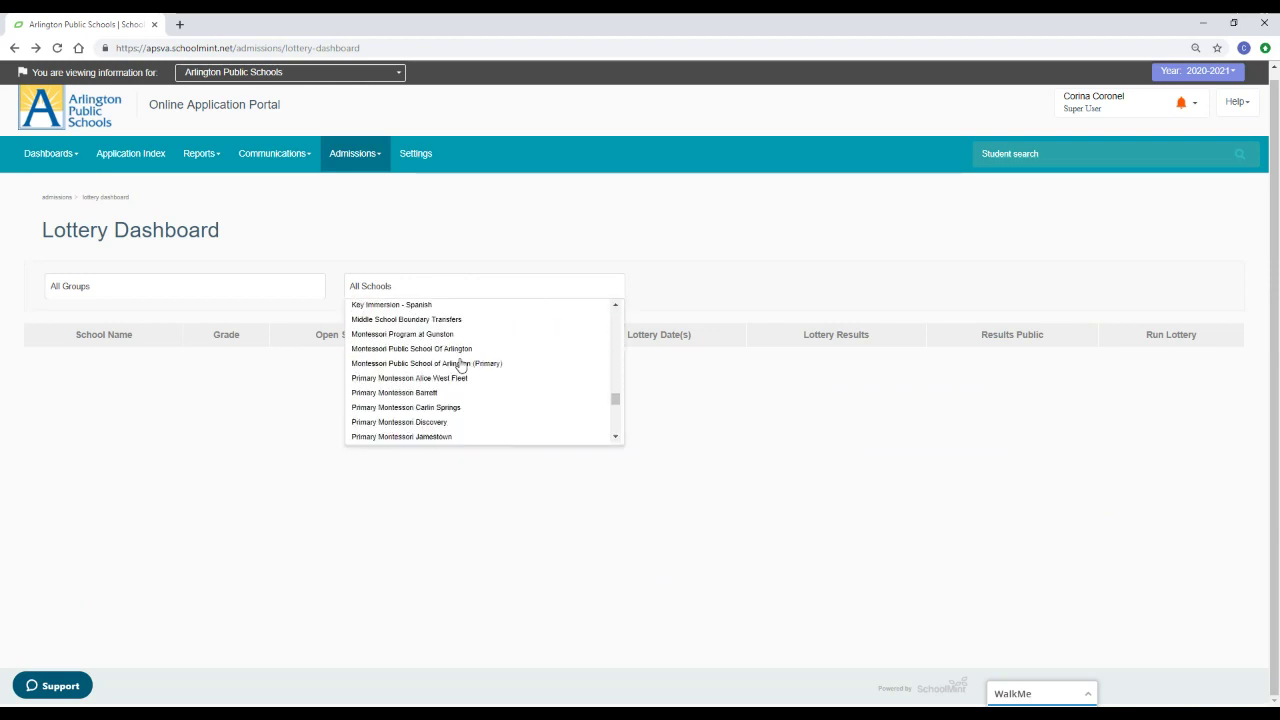
{"action": "scroll", "coordinate": [460, 364], "scroll_direction": "down", "scroll_amount": 2}
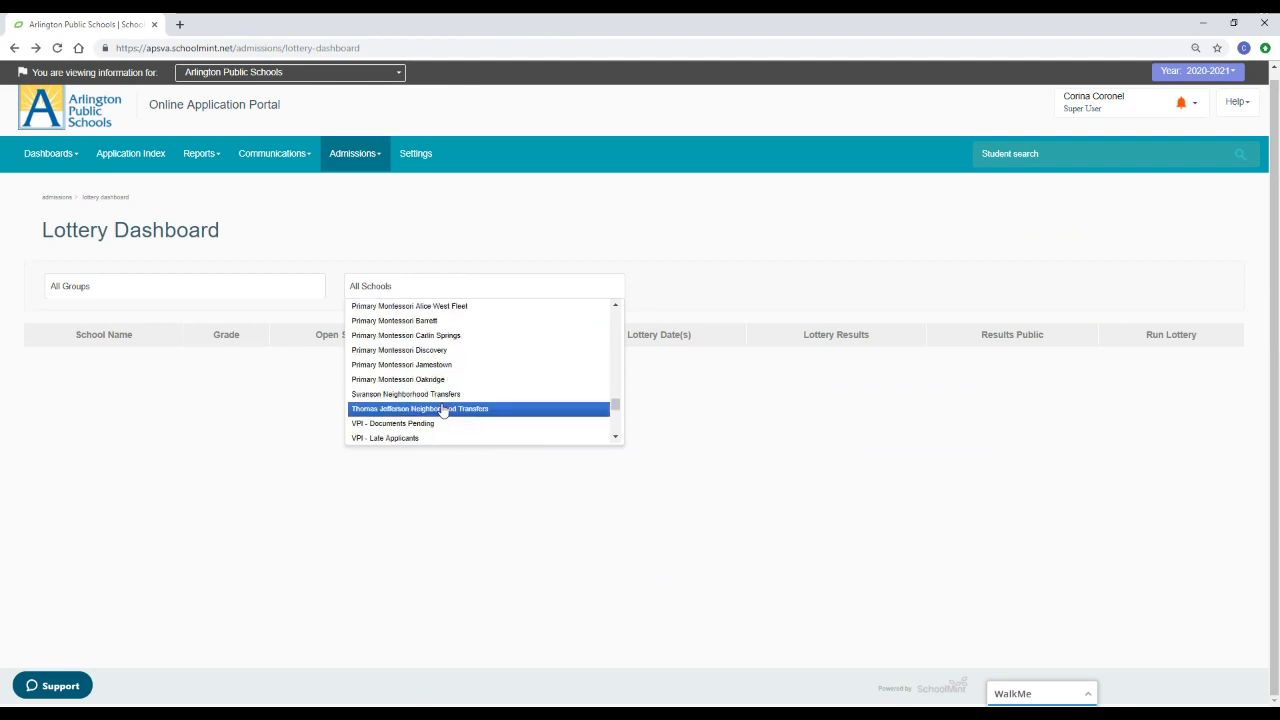
{"action": "left_click", "coordinate": [417, 380]}
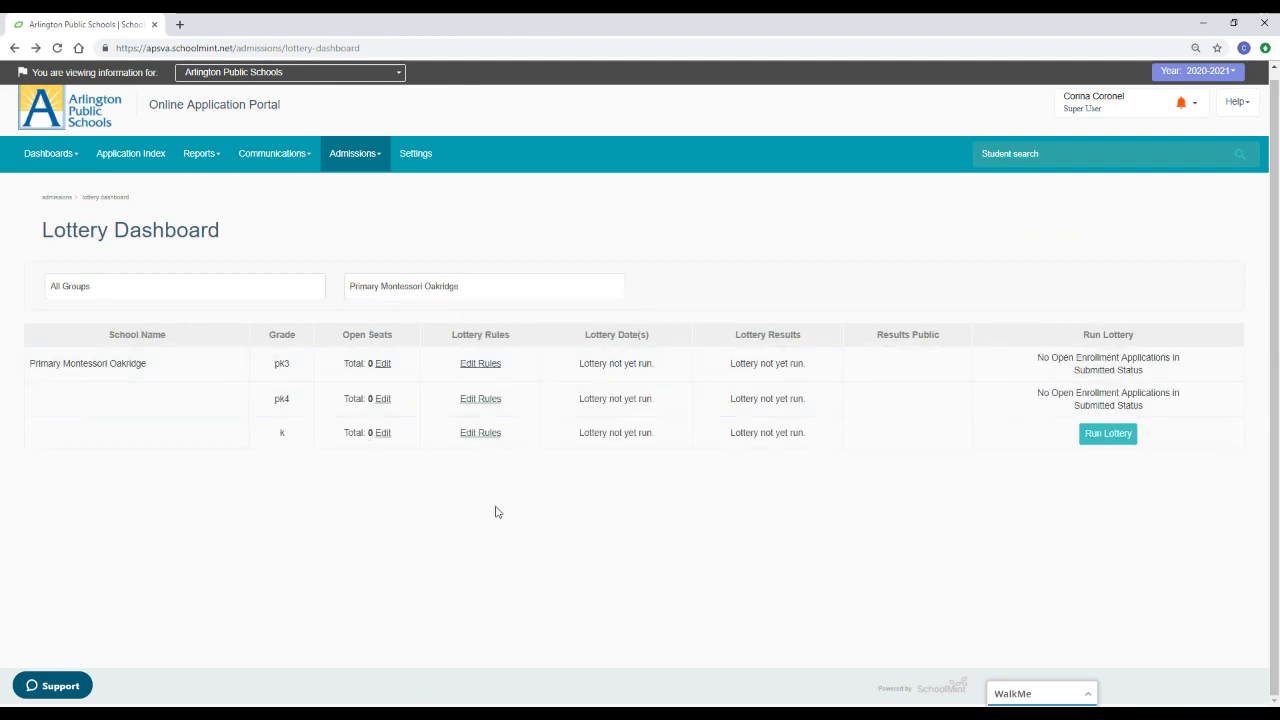
{"action": "left_click", "coordinate": [1110, 434]}
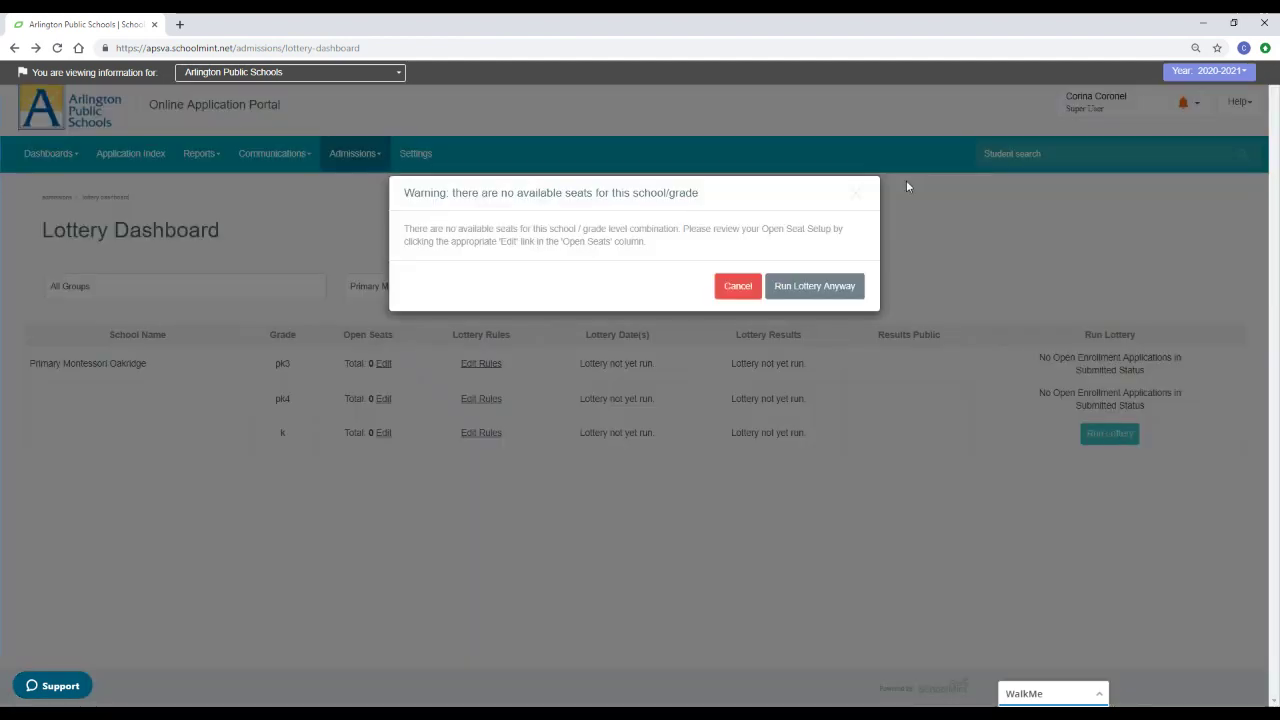
{"action": "left_click", "coordinate": [831, 288]}
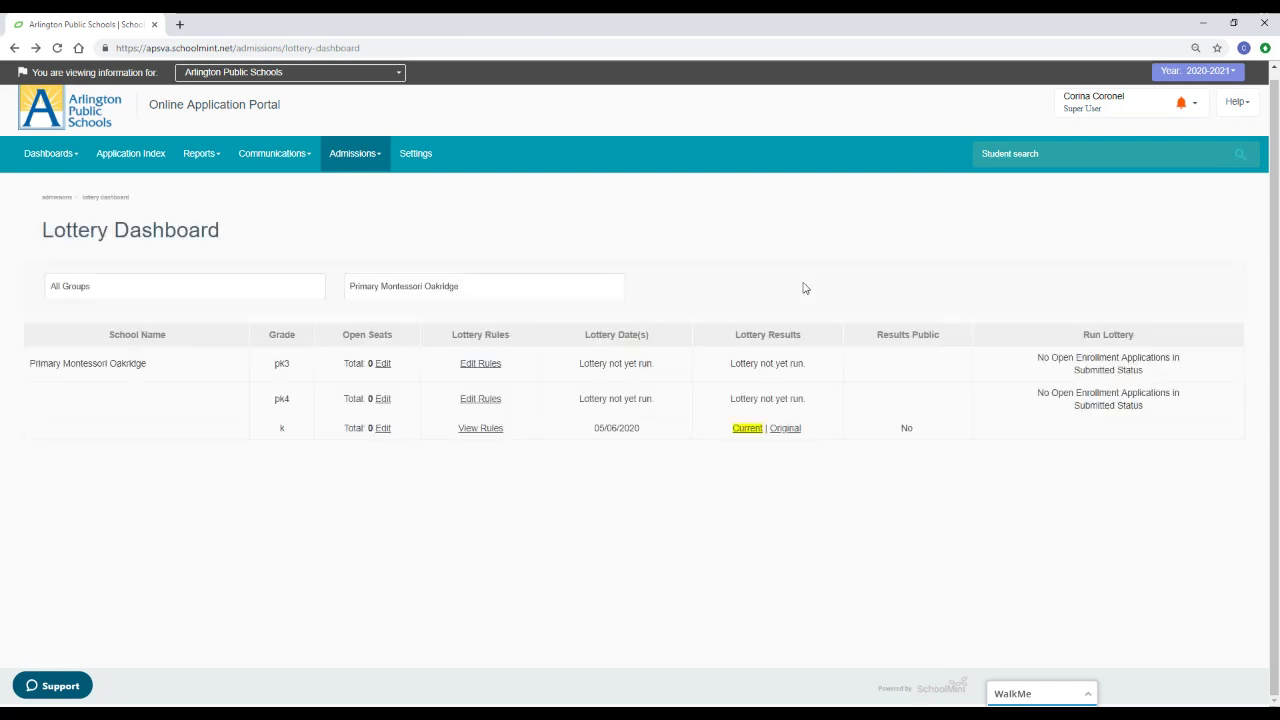
Step: Review both pages of current kindergarten lottery results for Primary Montessori Oakridge, and return to the Lottery Dashboard
{"action": "left_click", "coordinate": [755, 431]}
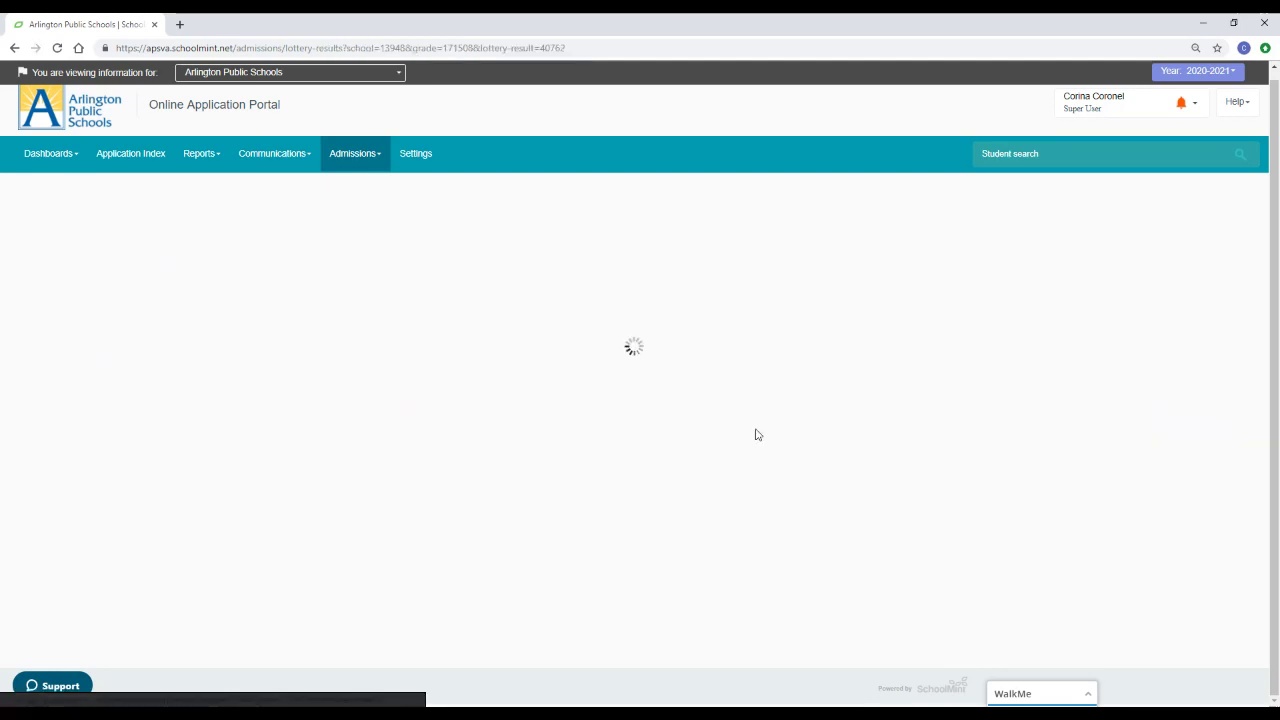
{"action": "scroll", "coordinate": [749, 380], "scroll_direction": "down", "scroll_amount": 3}
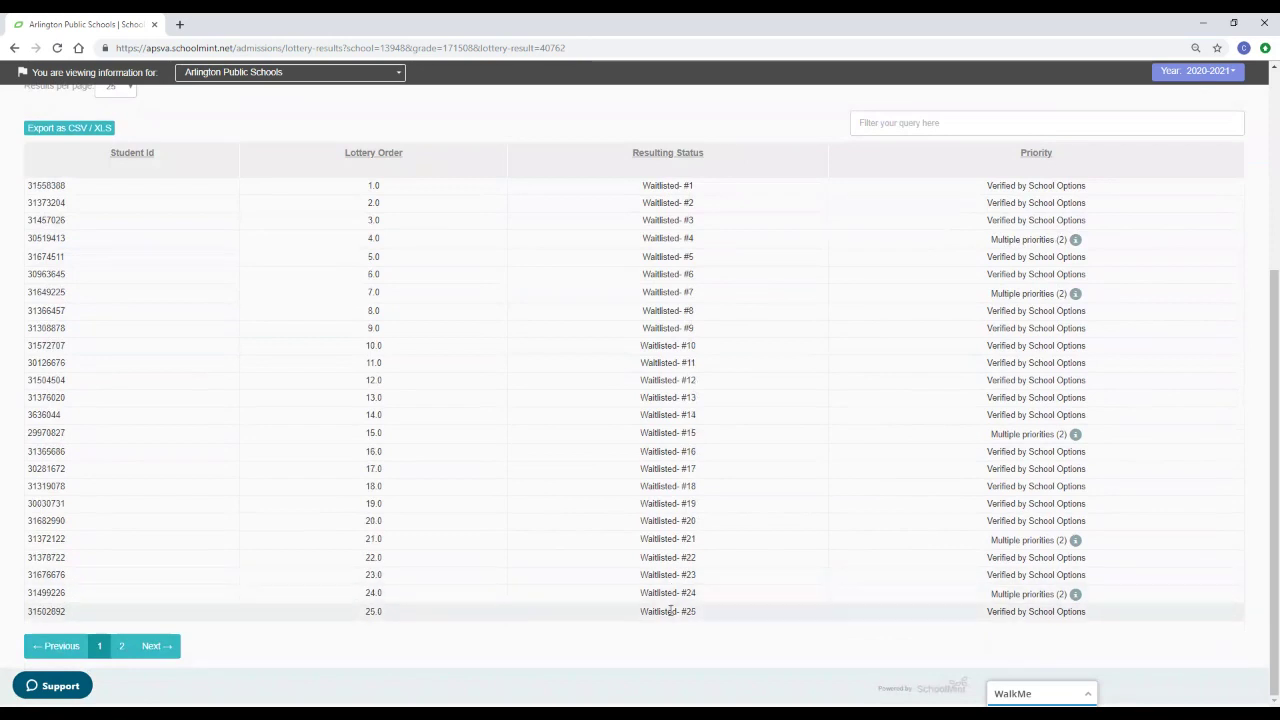
{"action": "left_click", "coordinate": [121, 646]}
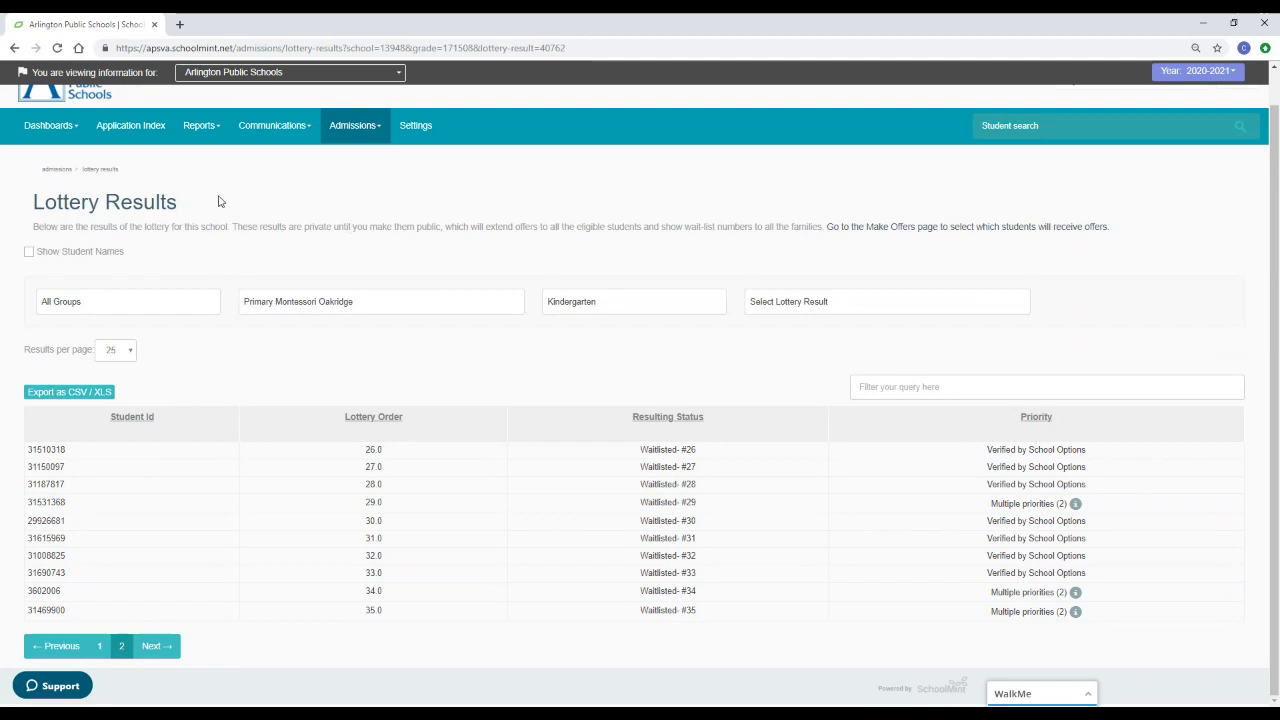
{"action": "left_click", "coordinate": [15, 48]}
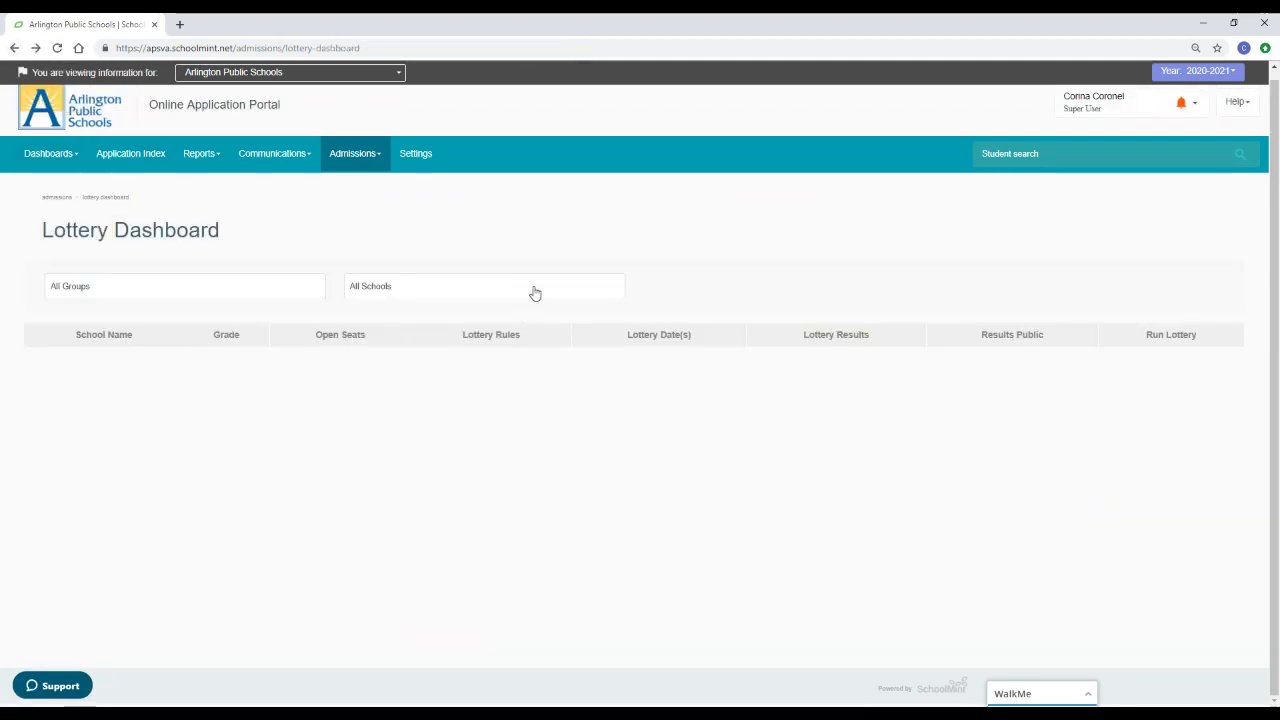